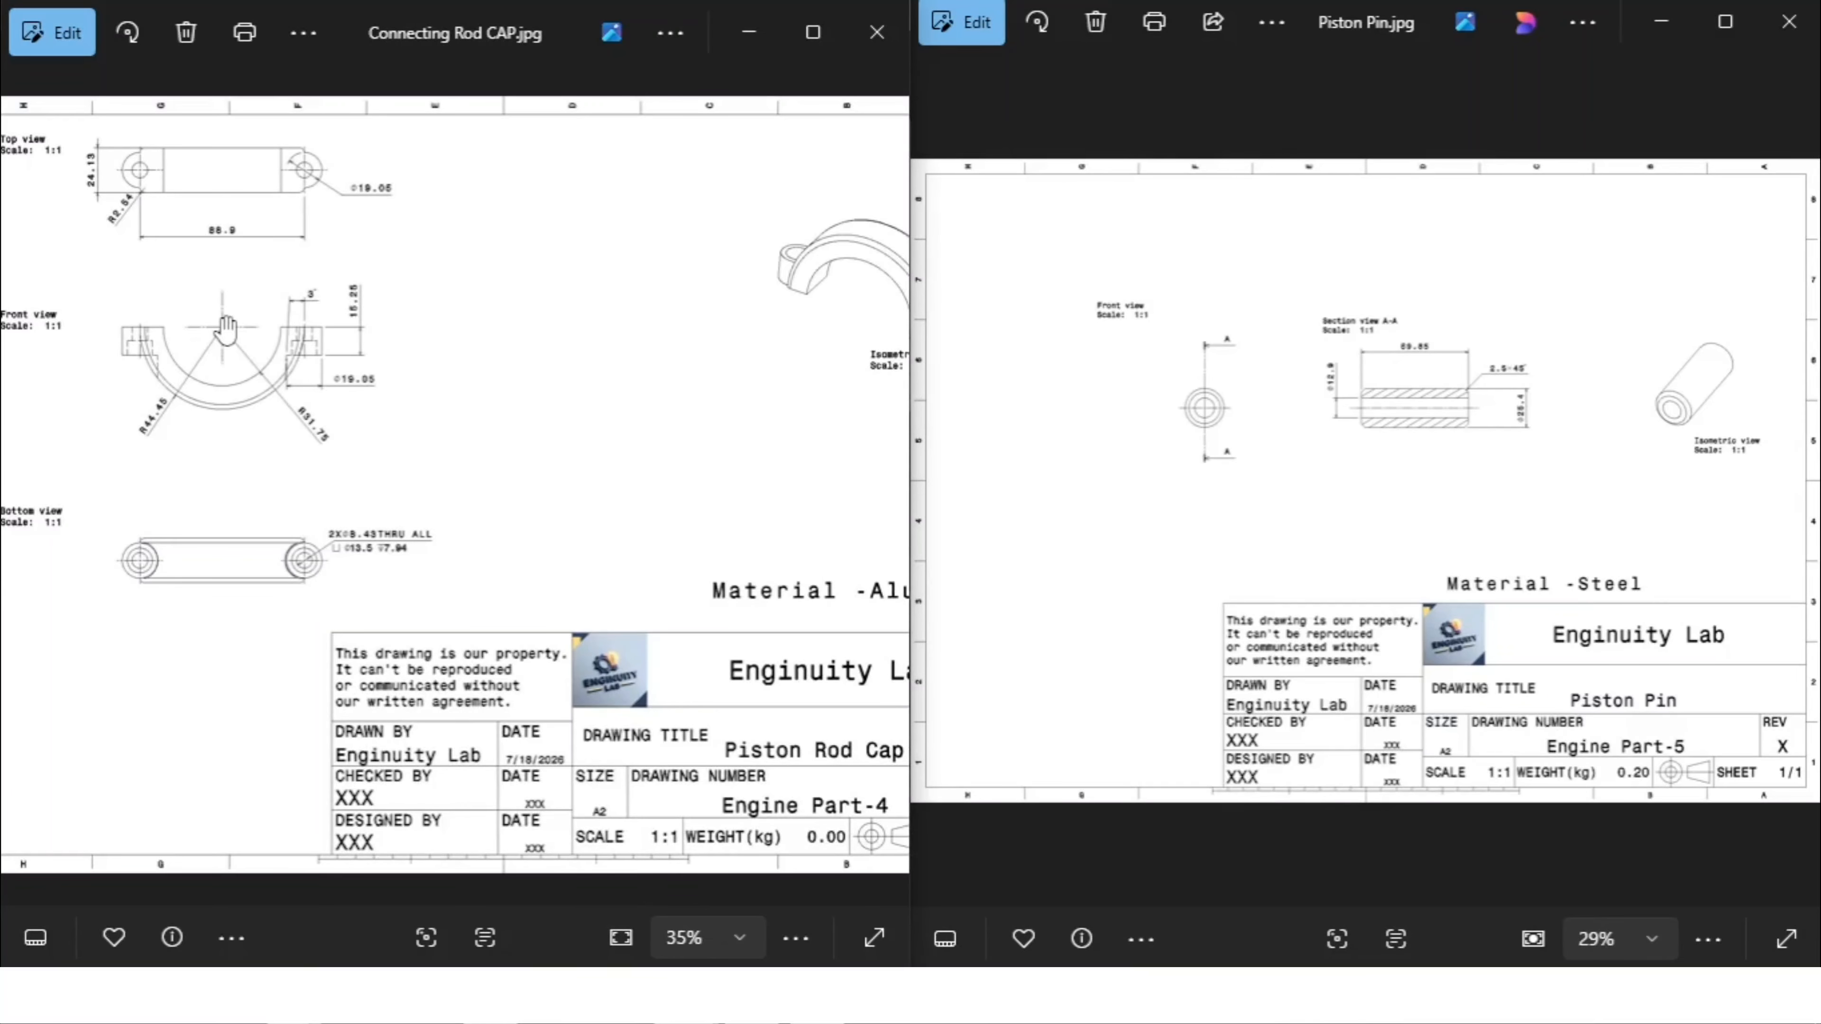
# Step: Examine the dimensions in the top, front, bottom and isometric views of the Connecting Rod CAP drawing
pyautogui.scroll(-1, 336, 422)
pyautogui.scroll(2, 132, 179)
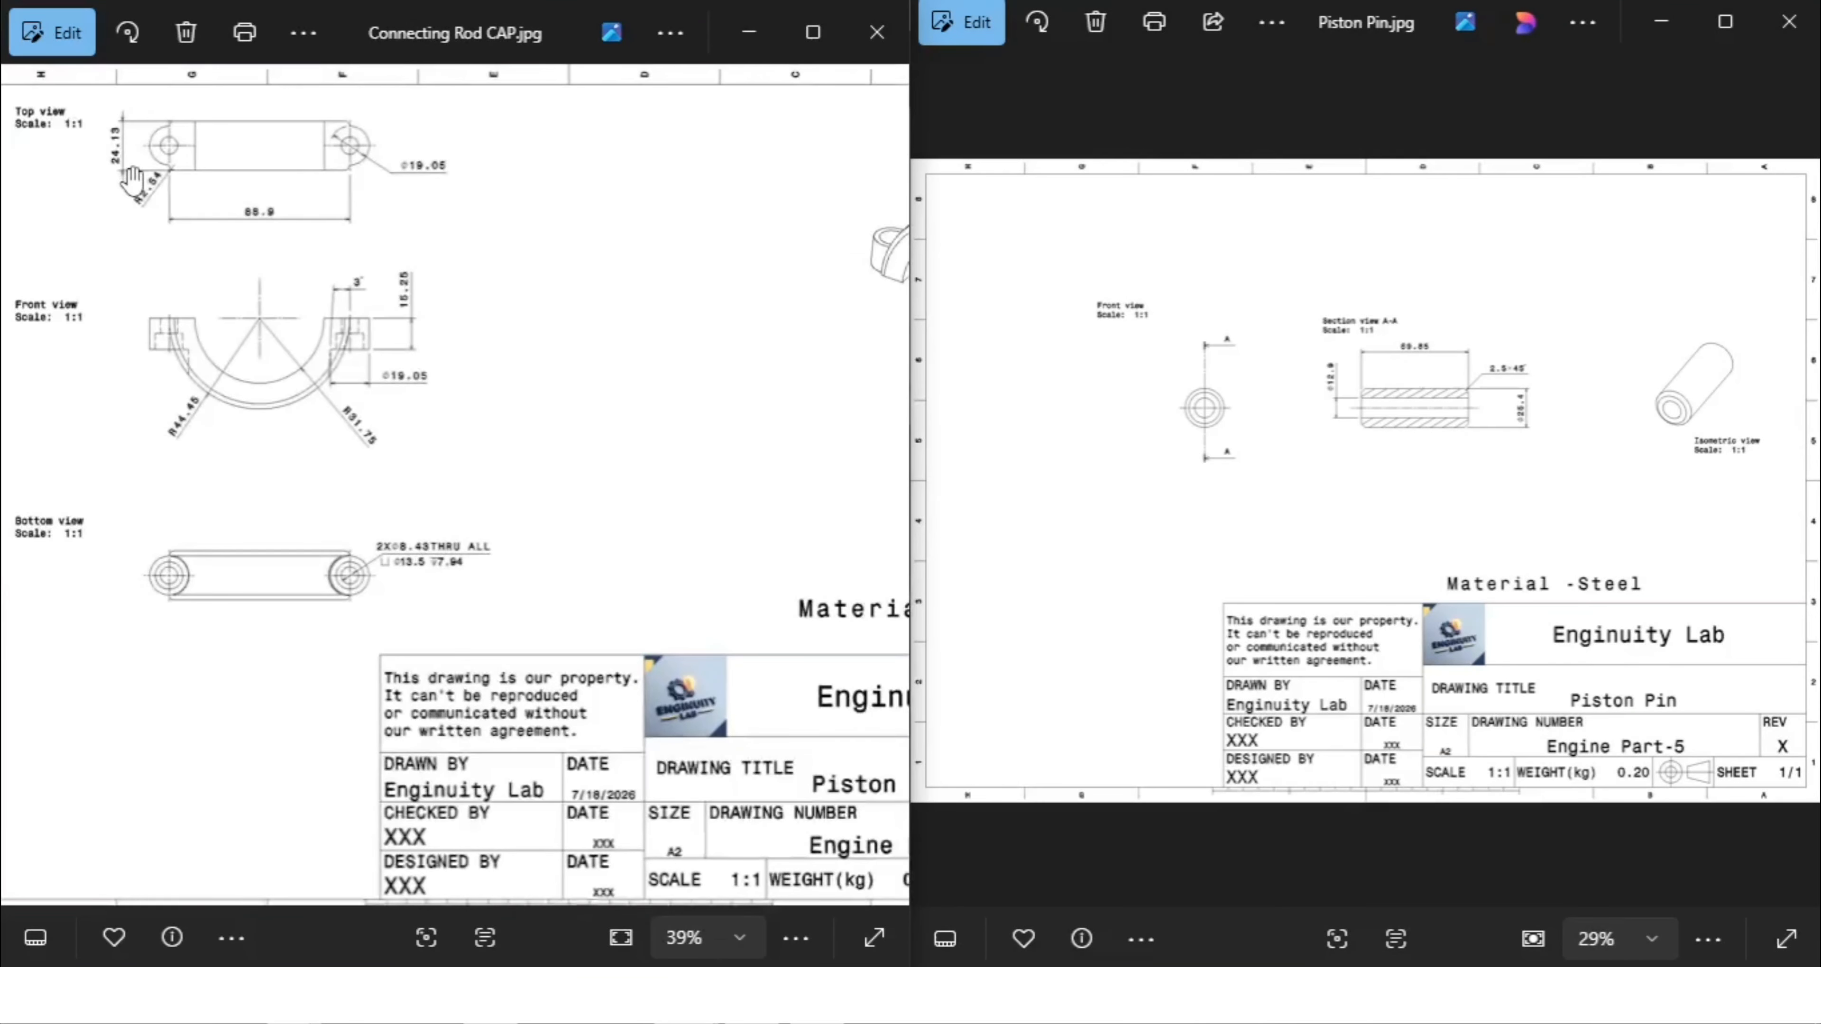
pyautogui.scroll(2, 132, 179)
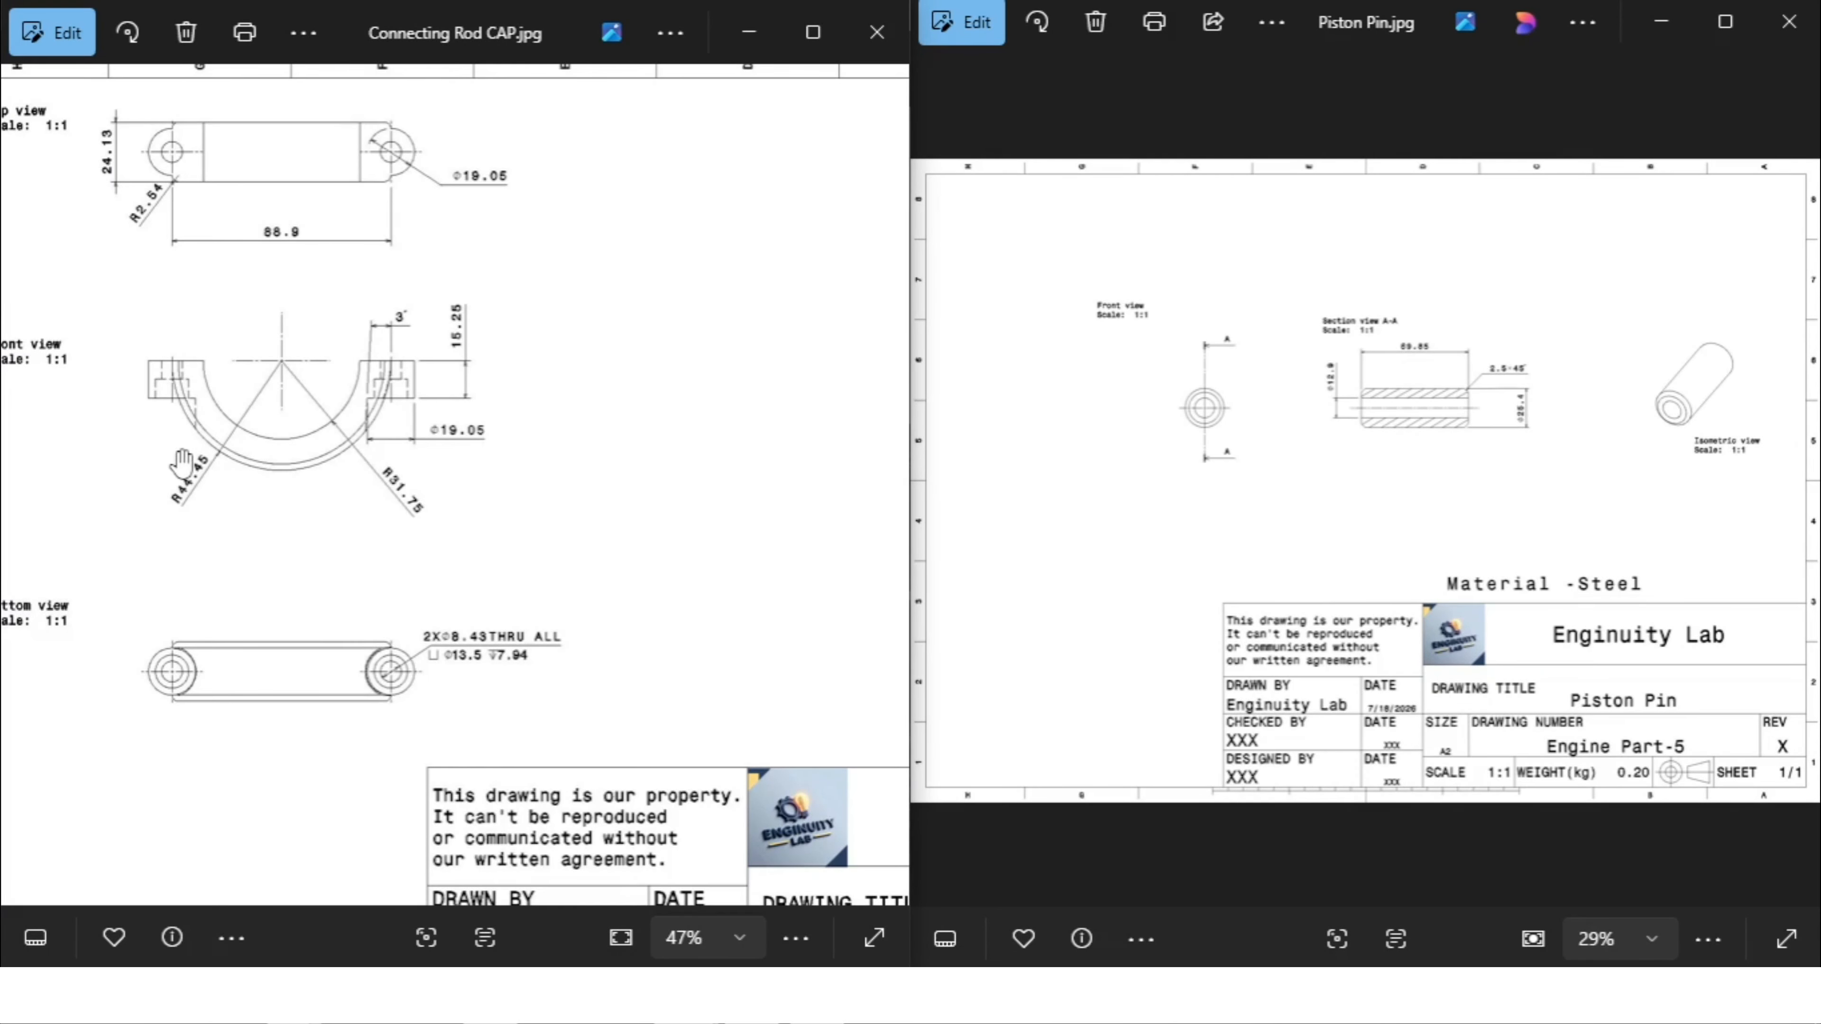
pyautogui.moveTo(183, 459); pyautogui.dragTo(257, 471)
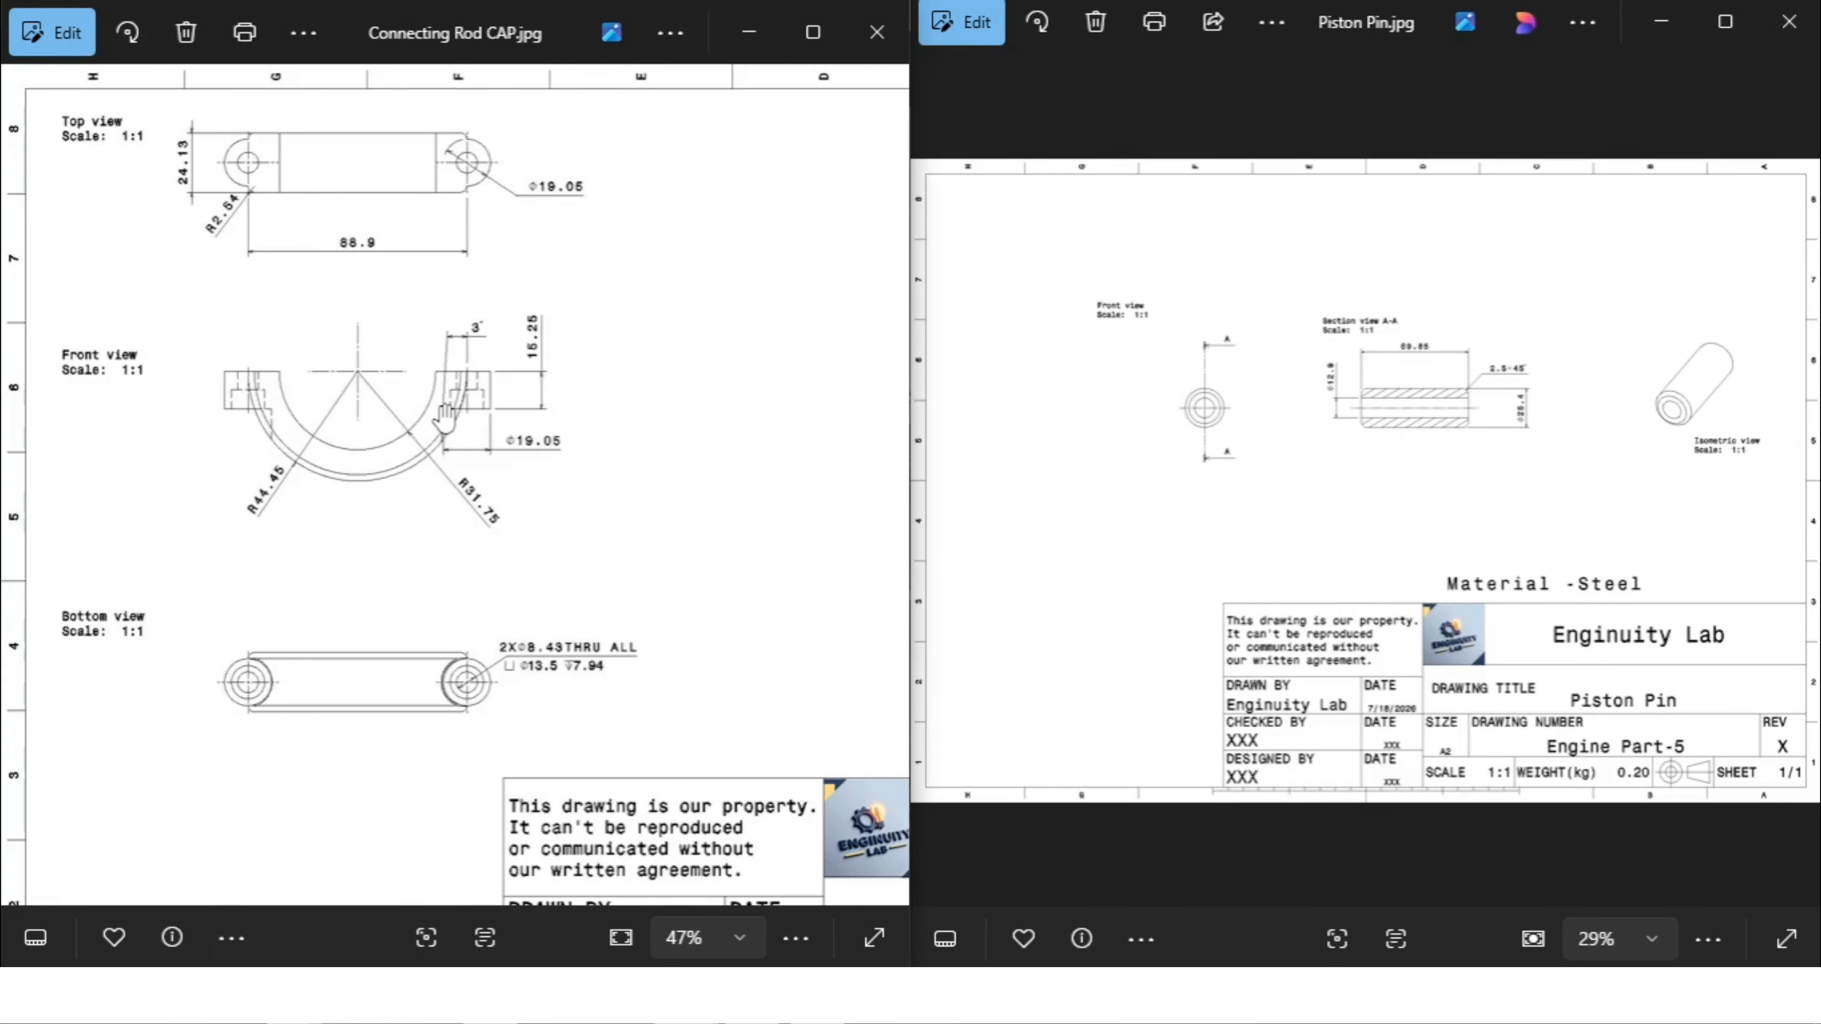
pyautogui.scroll(-3, 584, 509)
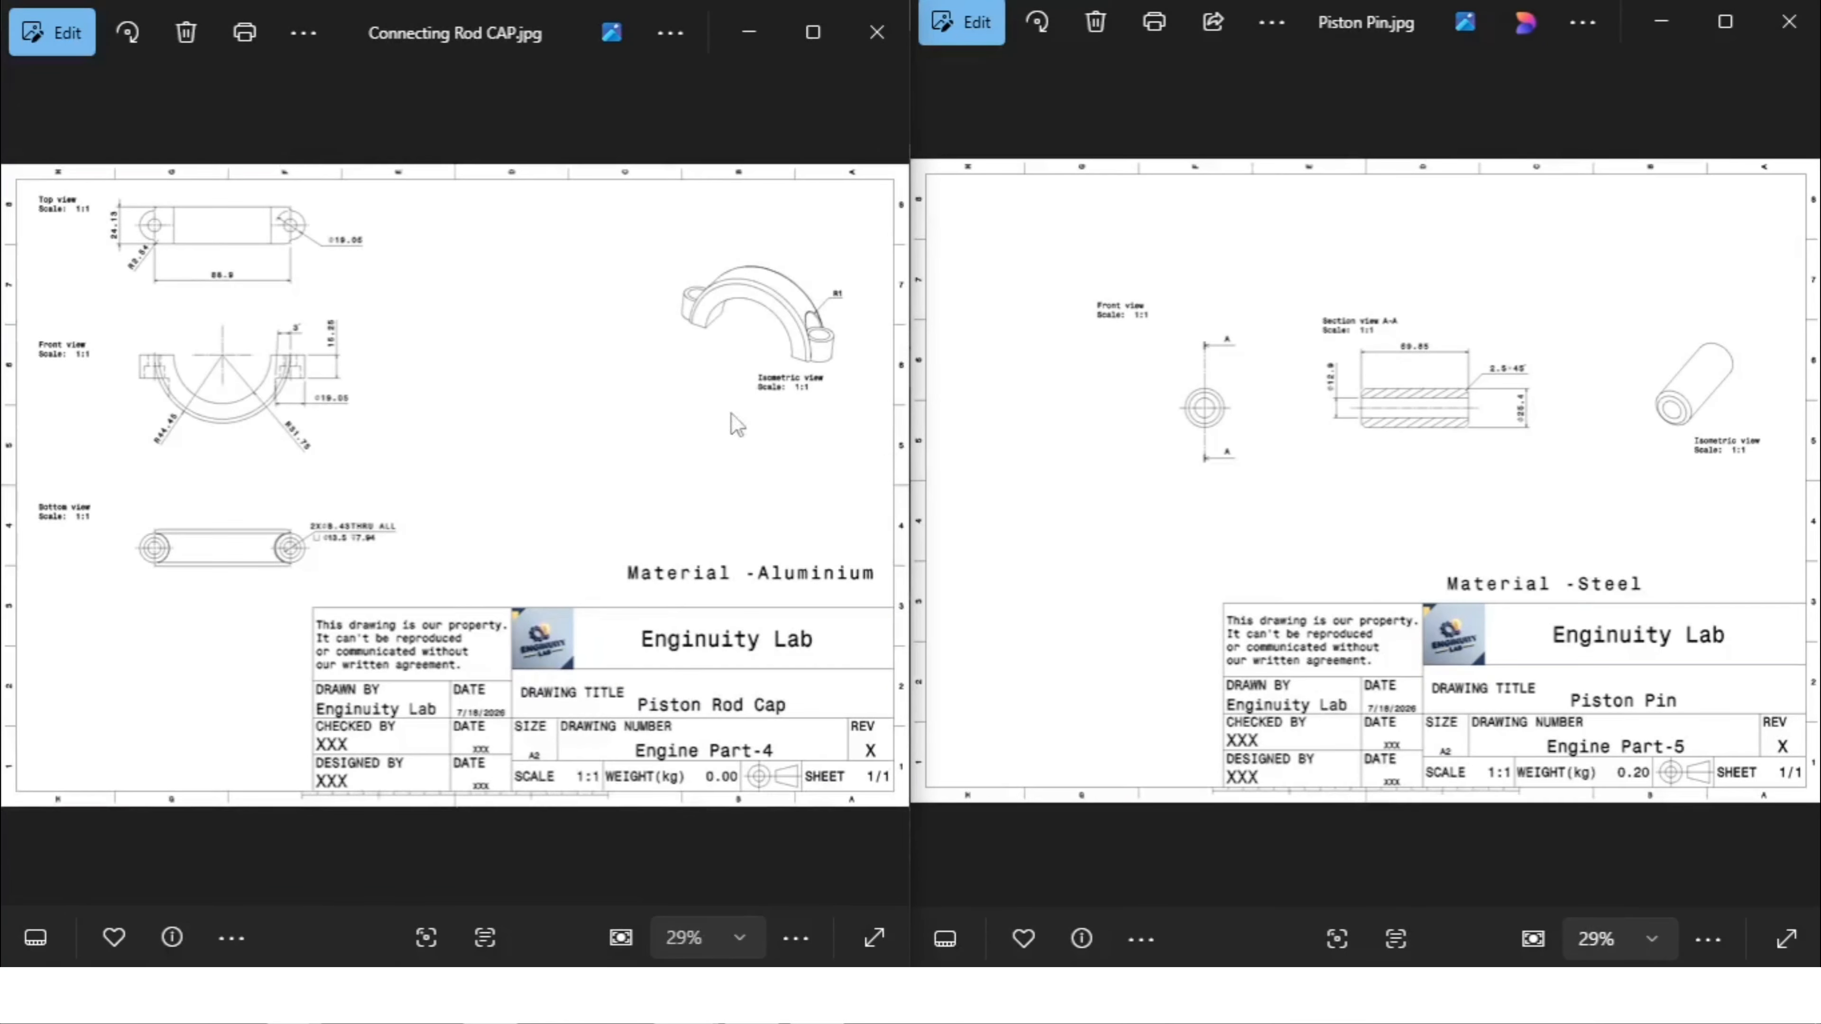
pyautogui.scroll(2, 760, 319)
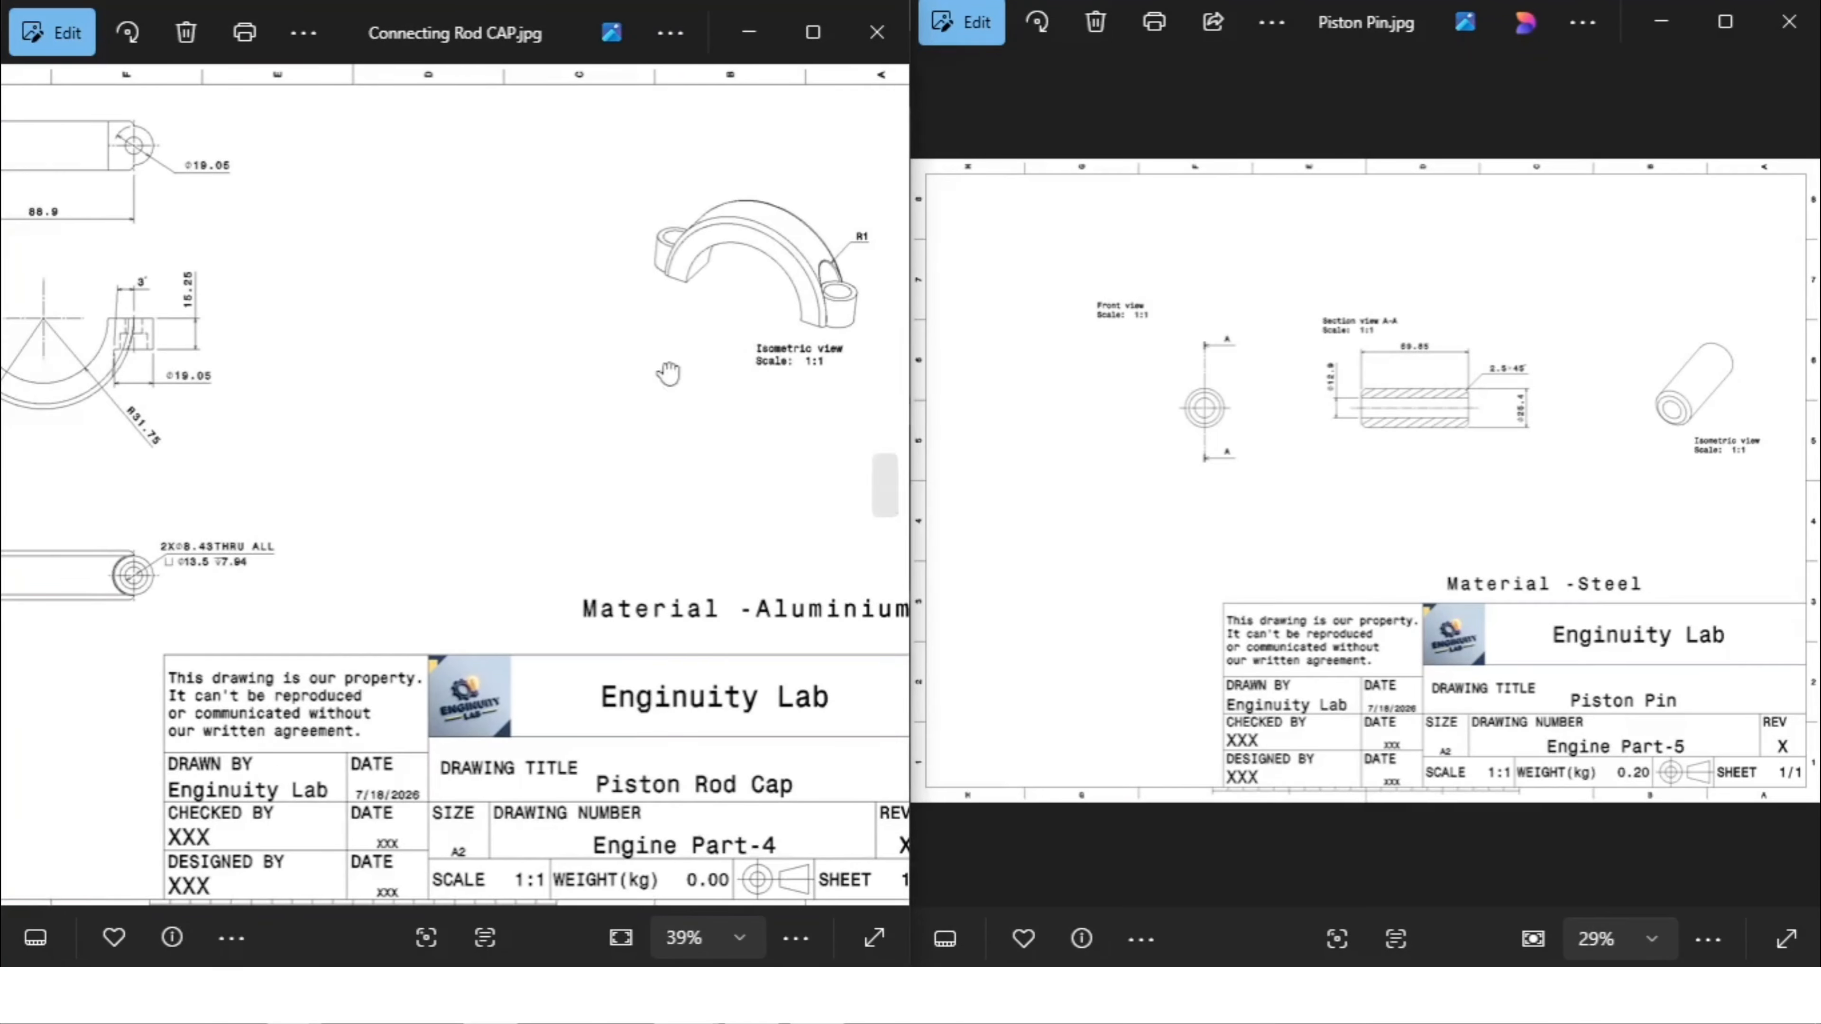
pyautogui.moveTo(667, 374); pyautogui.dragTo(573, 367)
pyautogui.scroll(2, 757, 282)
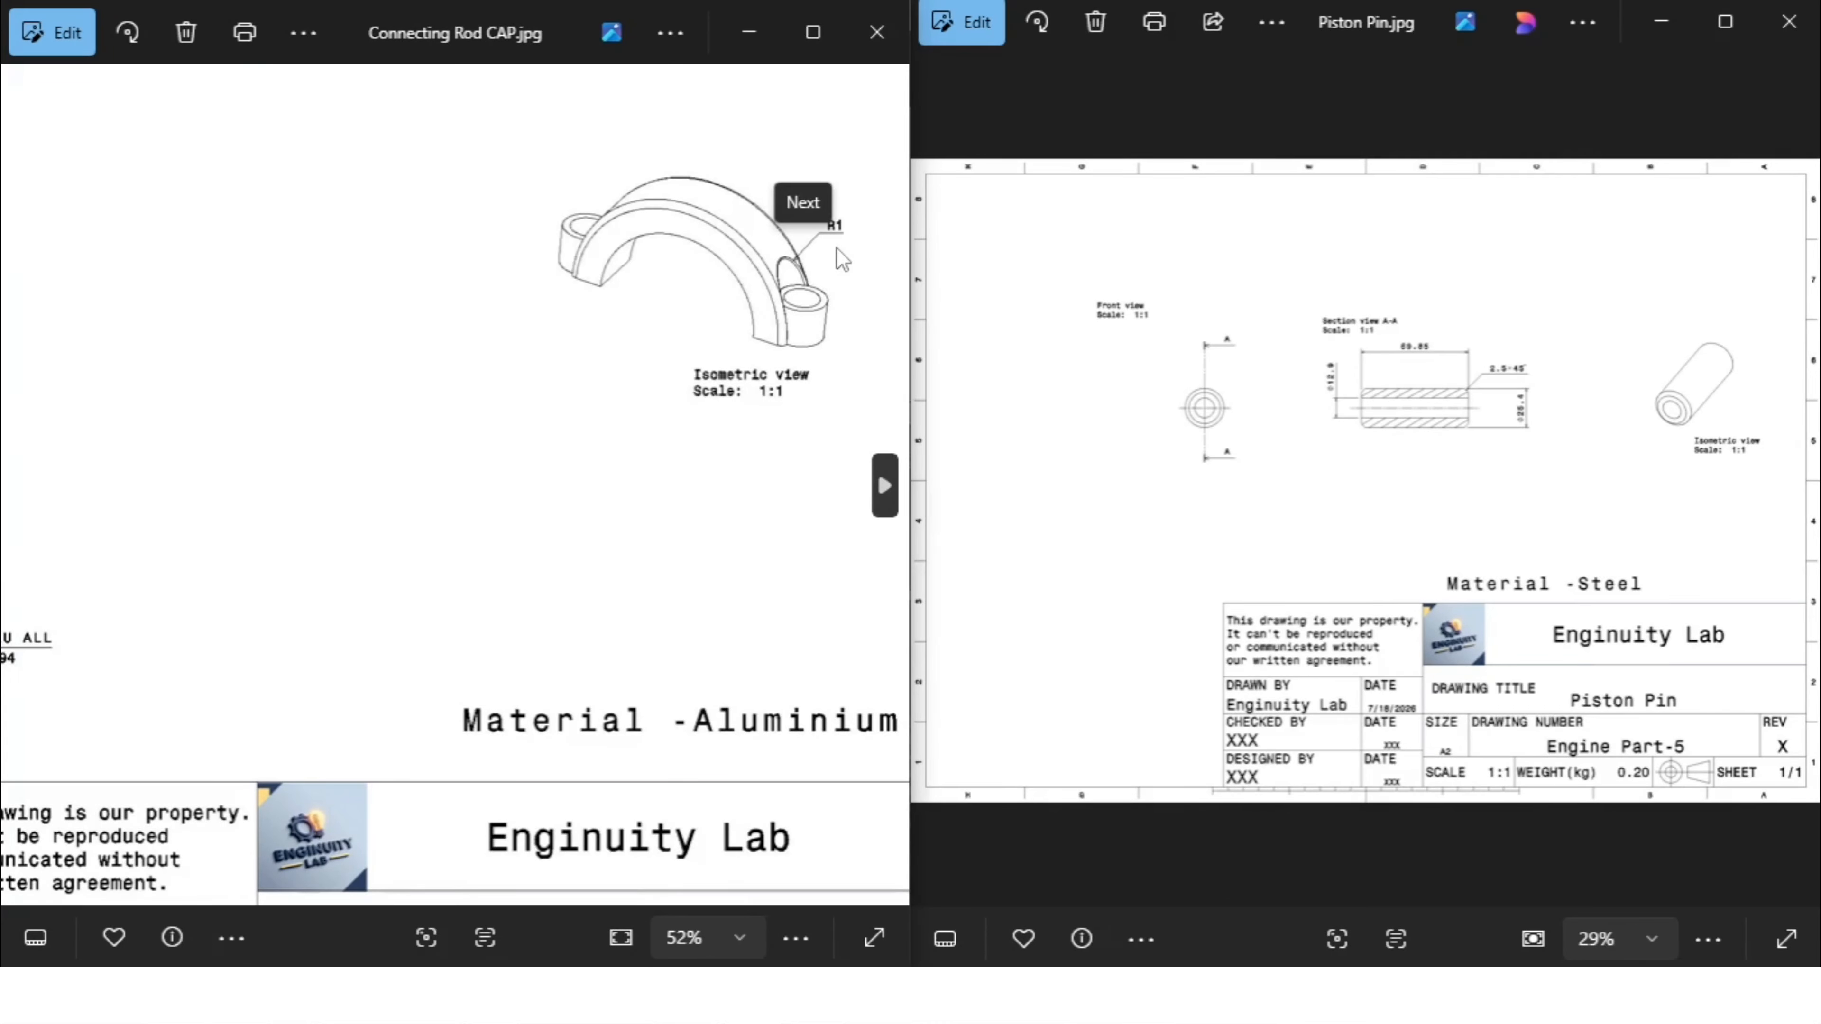
pyautogui.scroll(-4, 658, 488)
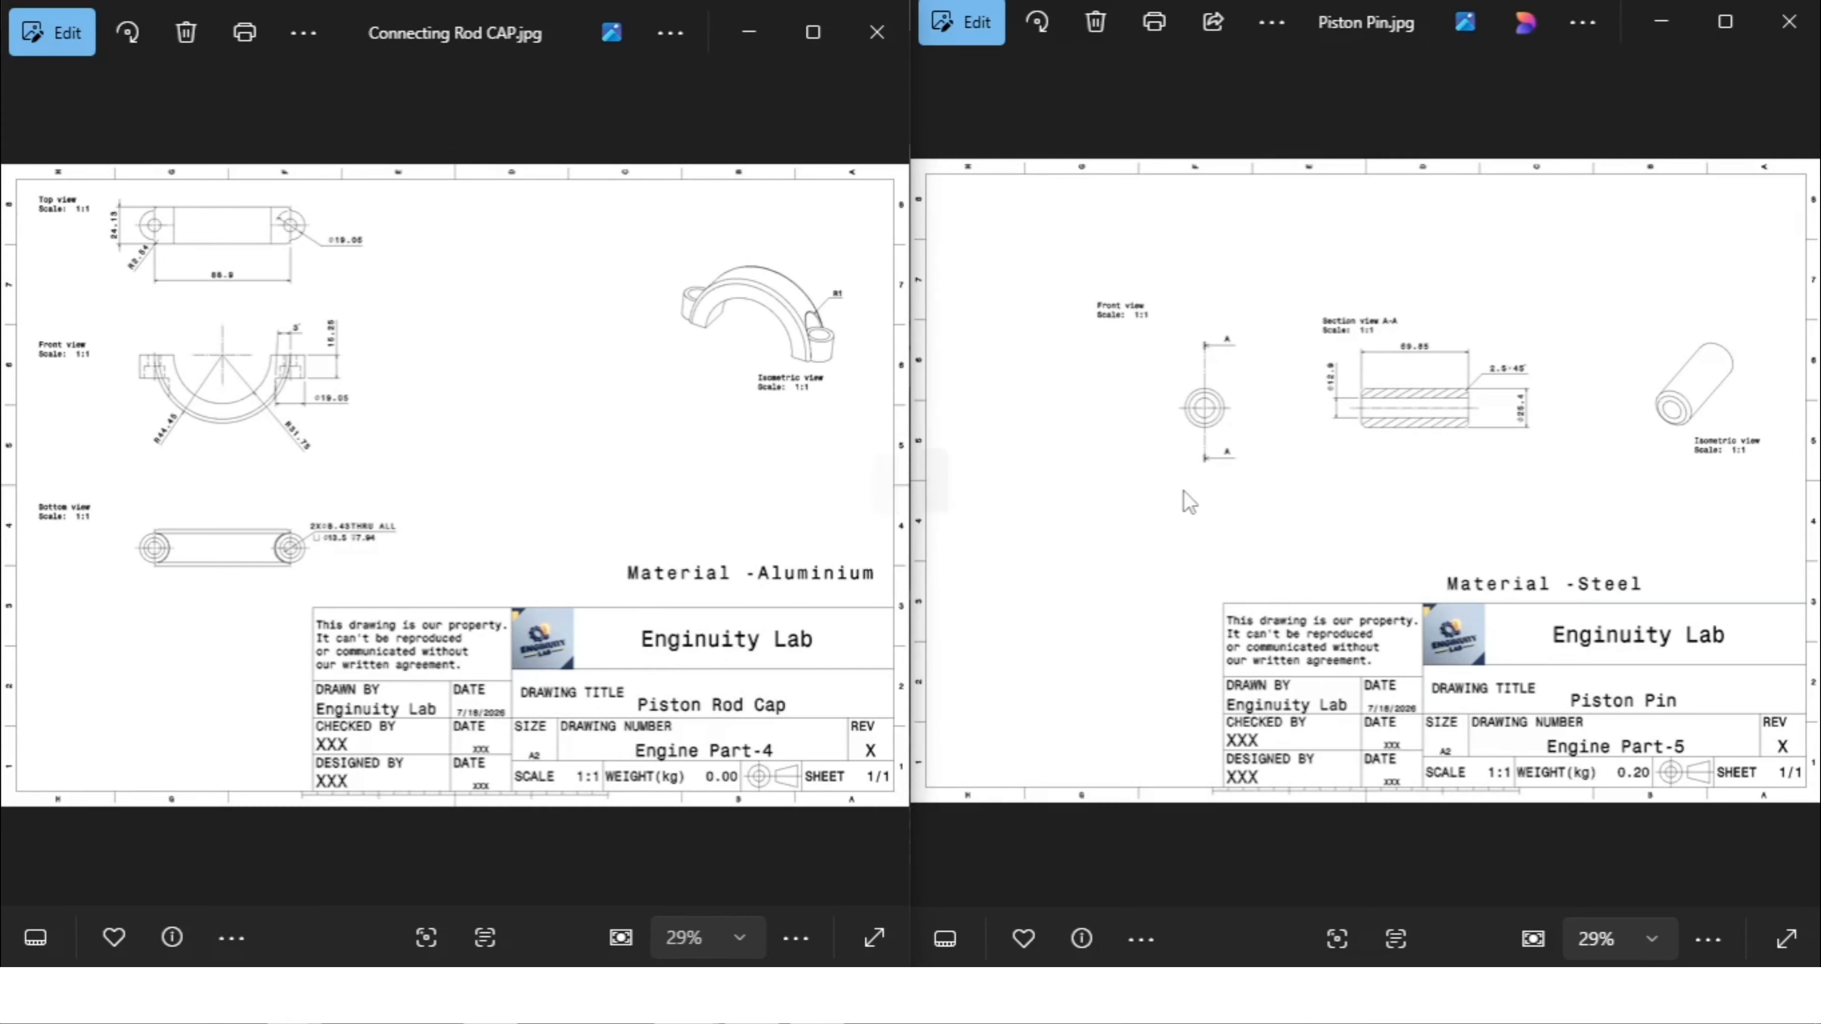
# Step: Examine the section view of the Piston Pin drawing for its length, diameters and chamfer
pyautogui.scroll(2, 1553, 388)
pyautogui.moveTo(1532, 439); pyautogui.dragTo(1458, 484)
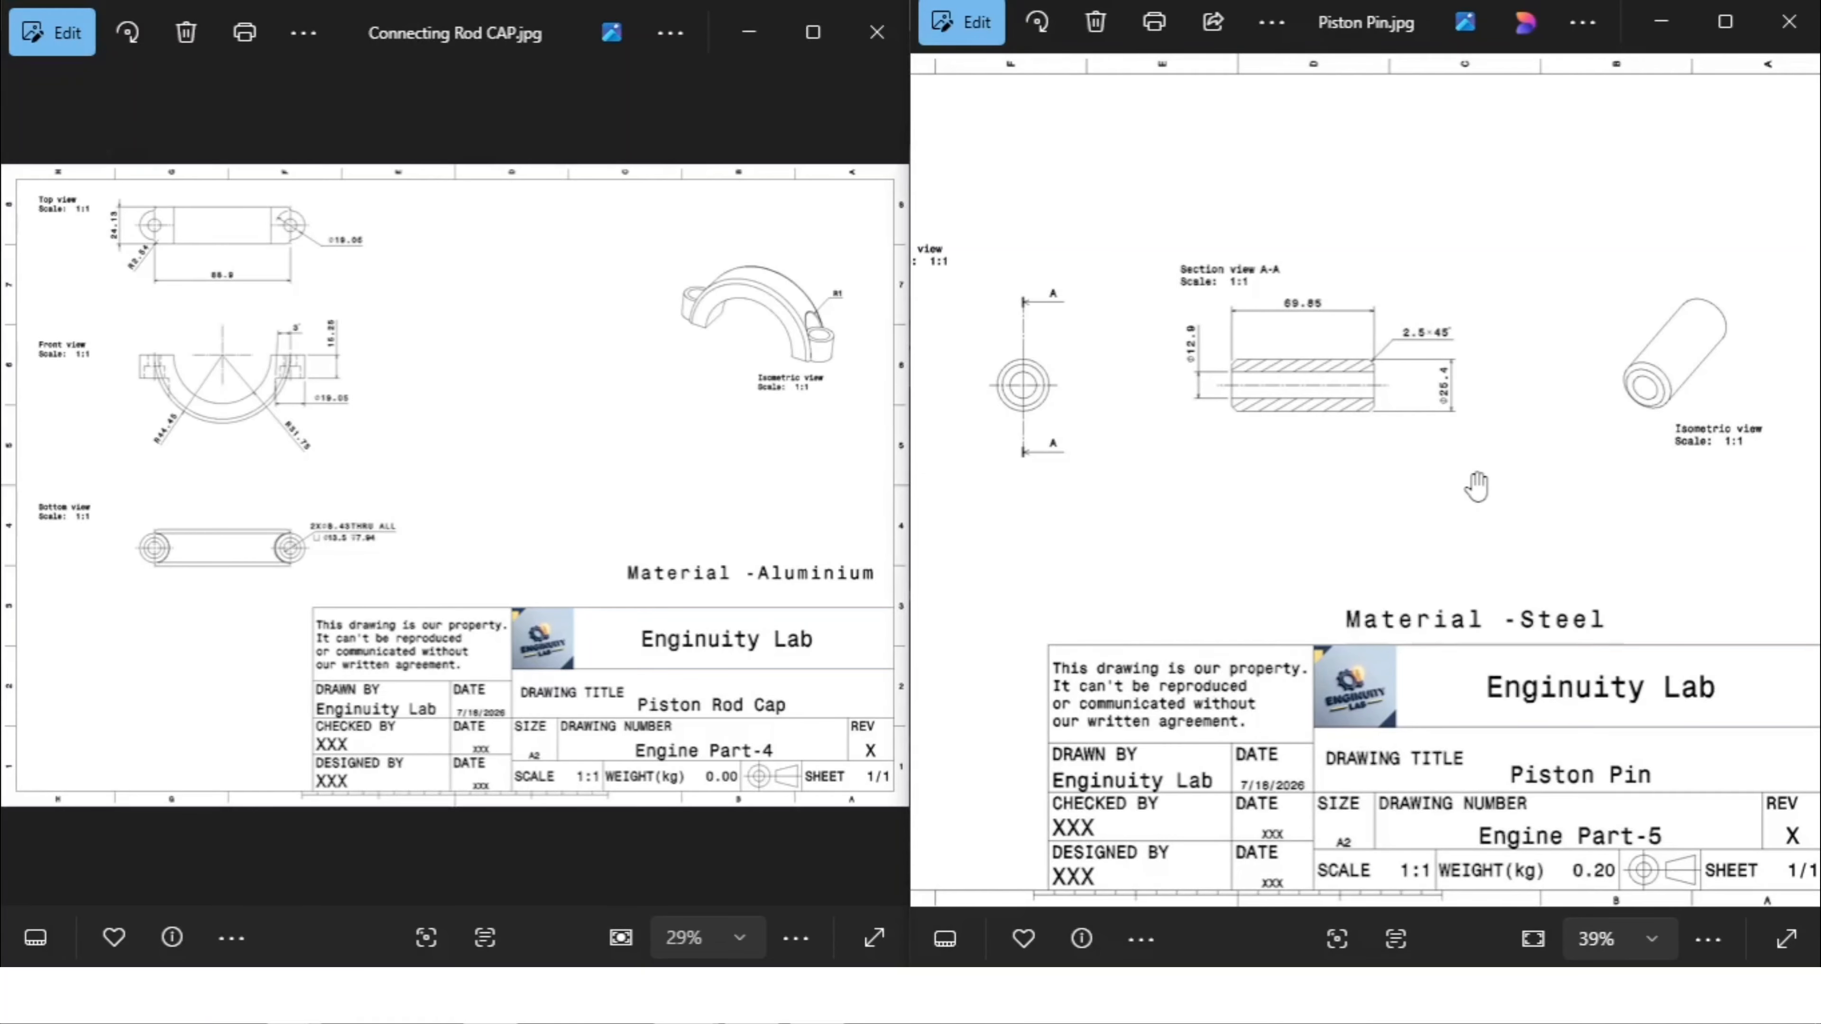
pyautogui.scroll(-2, 1475, 484)
pyautogui.scroll(2, 1427, 408)
pyautogui.scroll(1, 1534, 409)
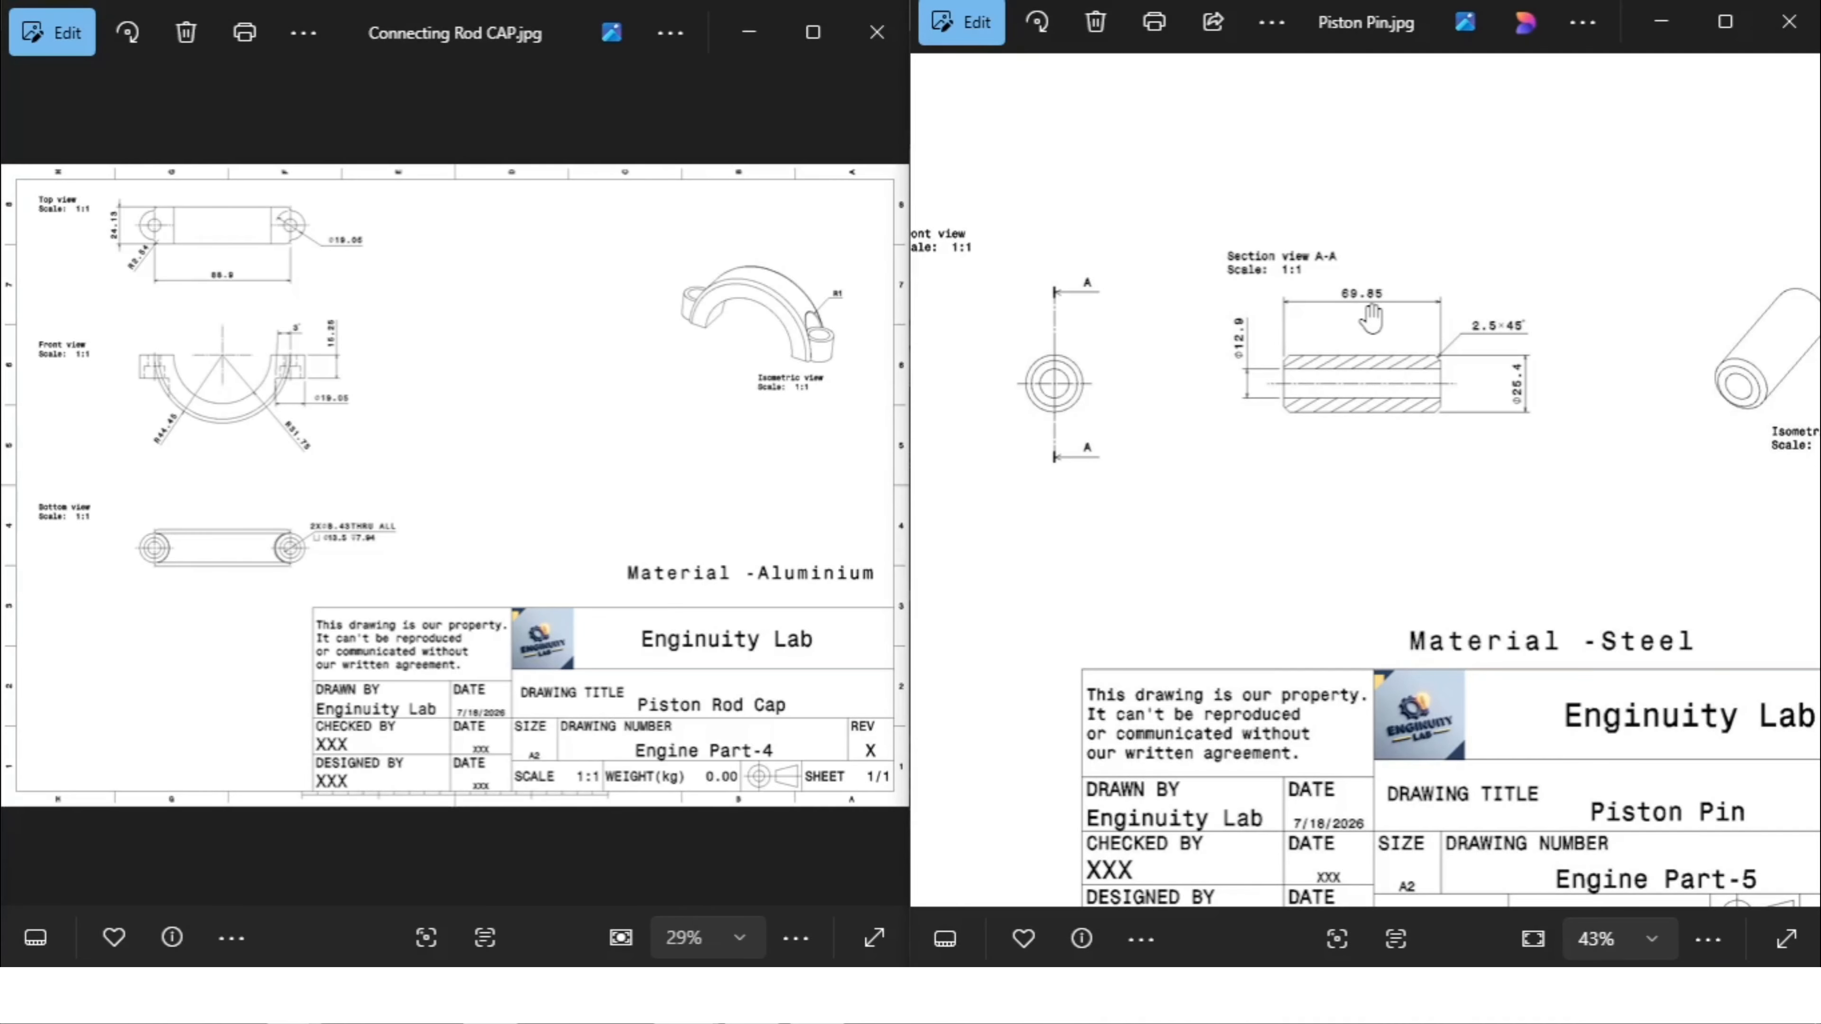
pyautogui.scroll(-1, 1459, 413)
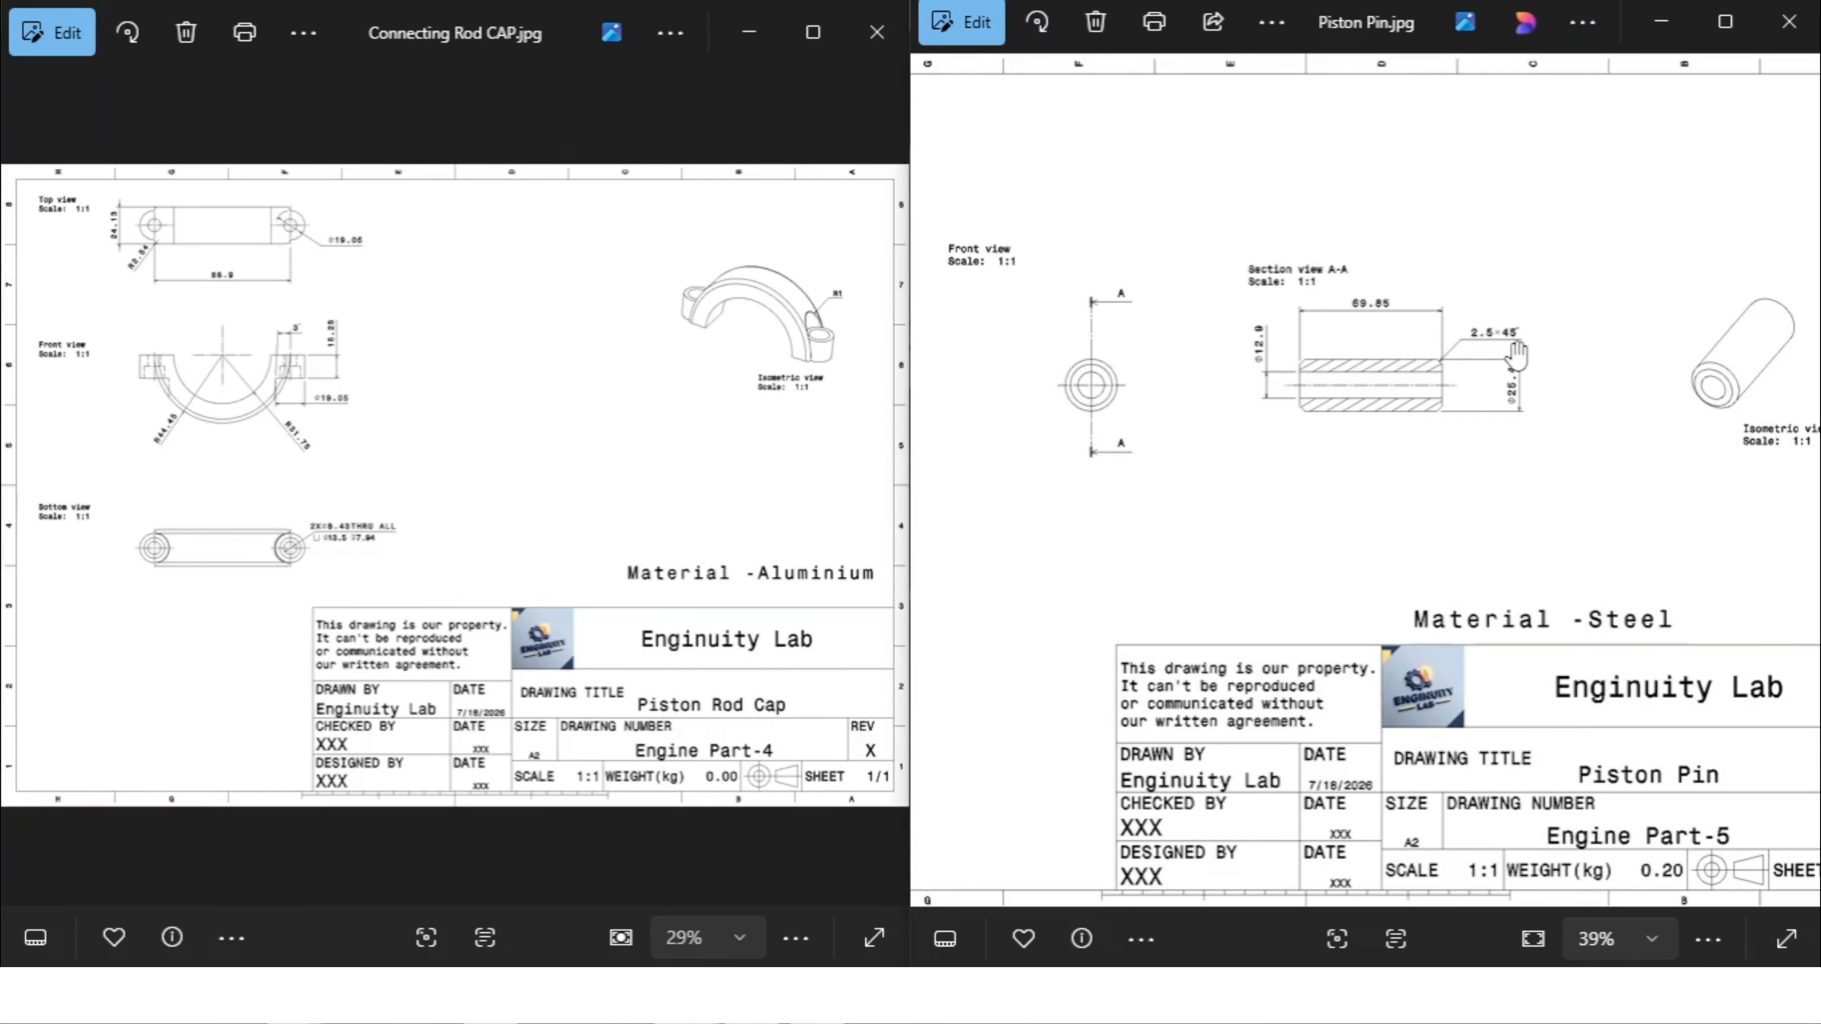
pyautogui.scroll(-2, 1516, 356)
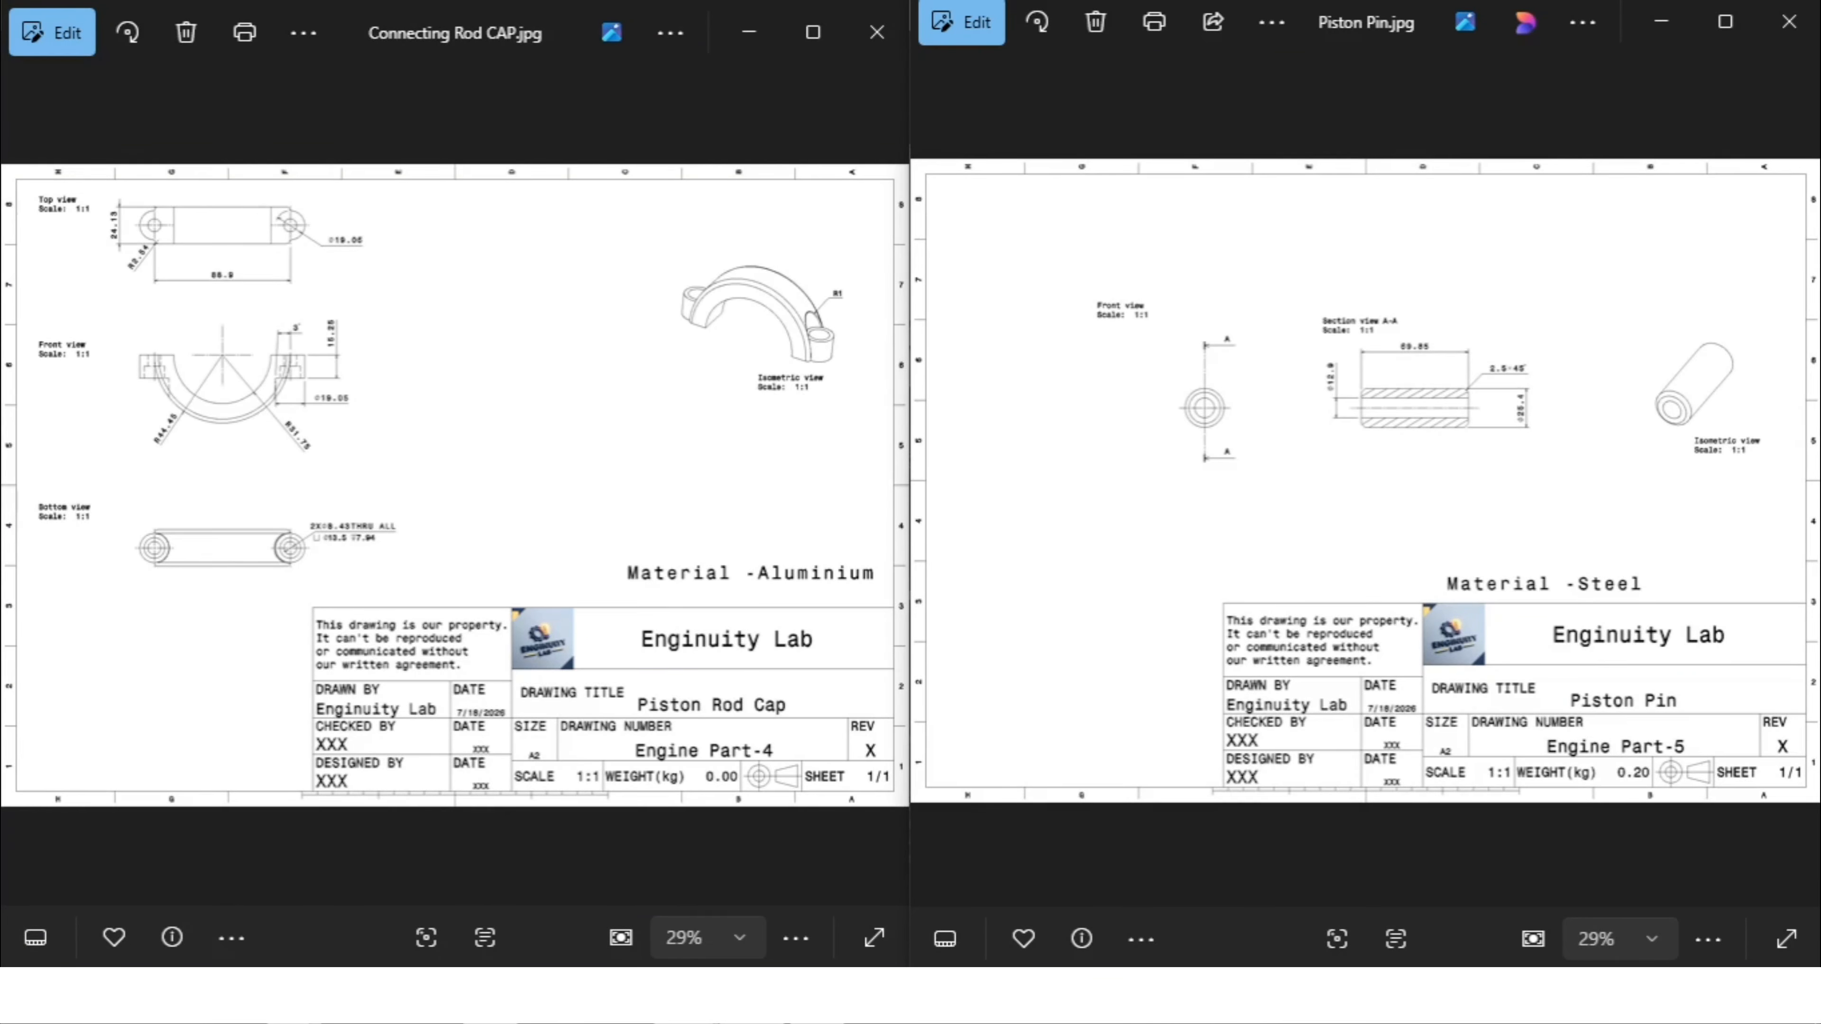
# Step: Switch to CATIA V5 and create a new Mechanical Design part named Connecting Rod Cap with hybrid design enabled
pyautogui.click(752, 1005)
pyautogui.click(36, 46)
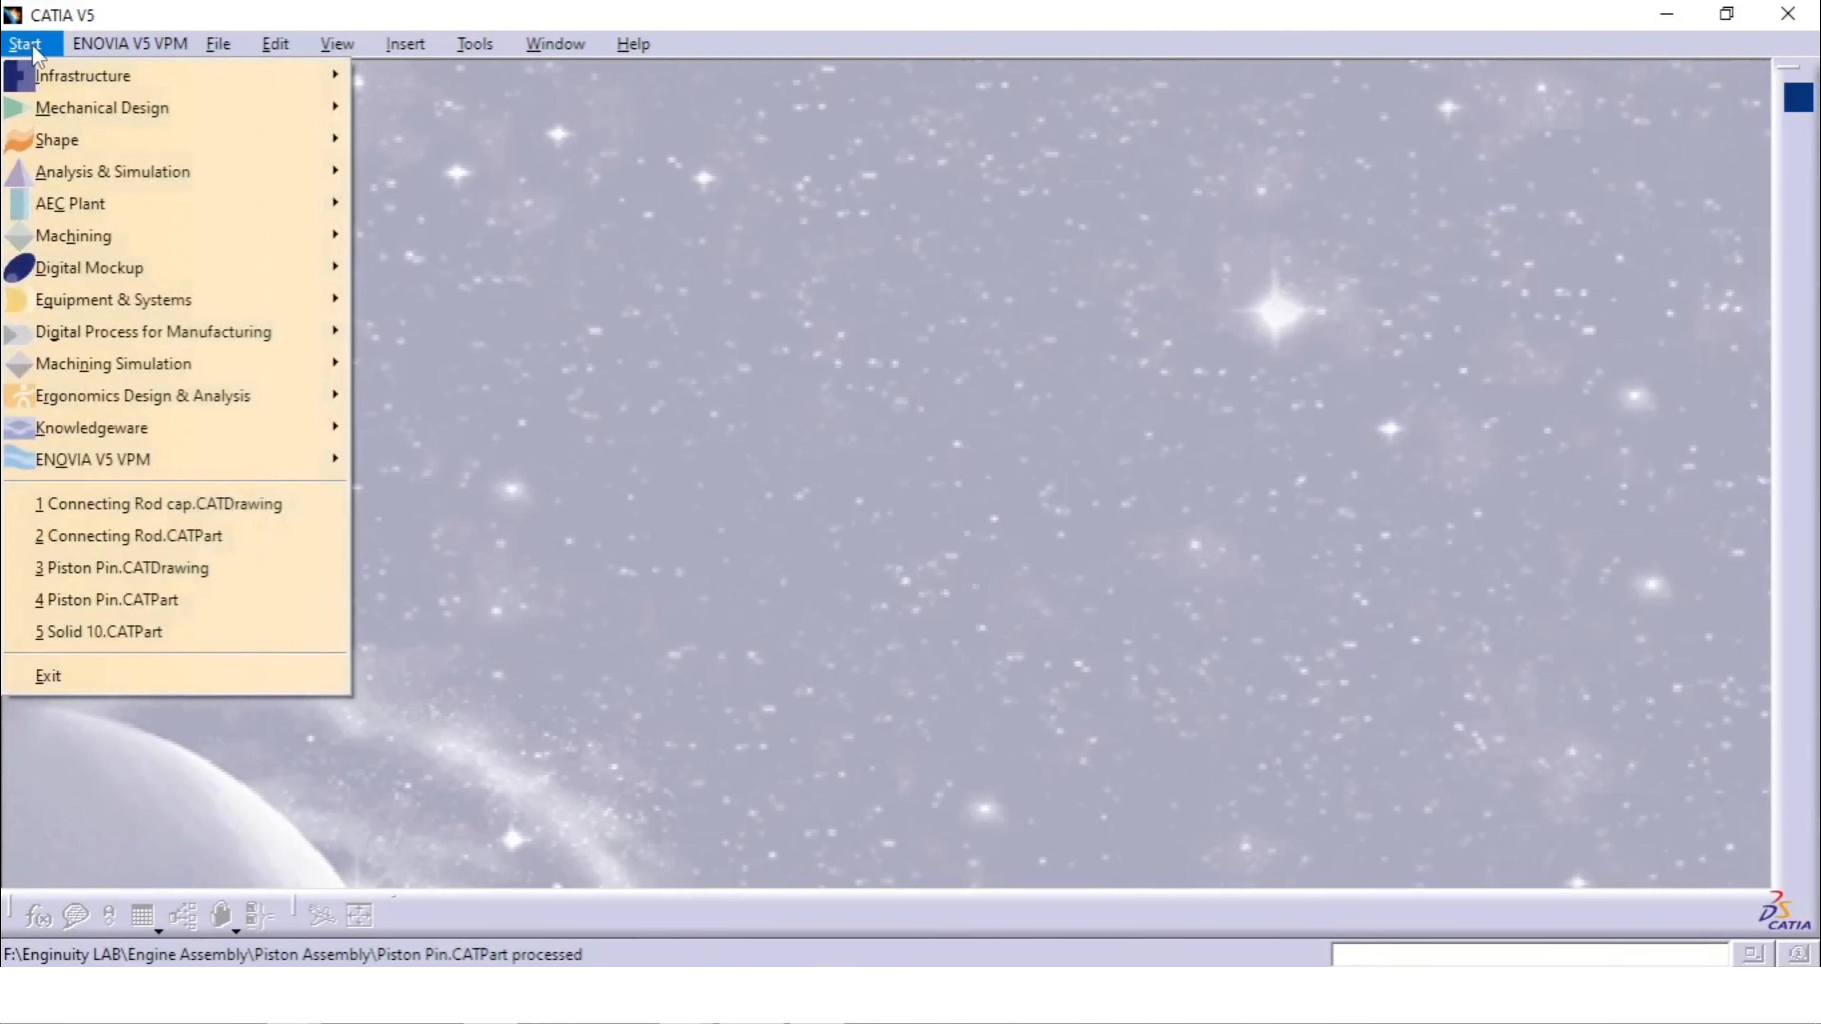
pyautogui.moveTo(93, 115)
pyautogui.click(416, 107)
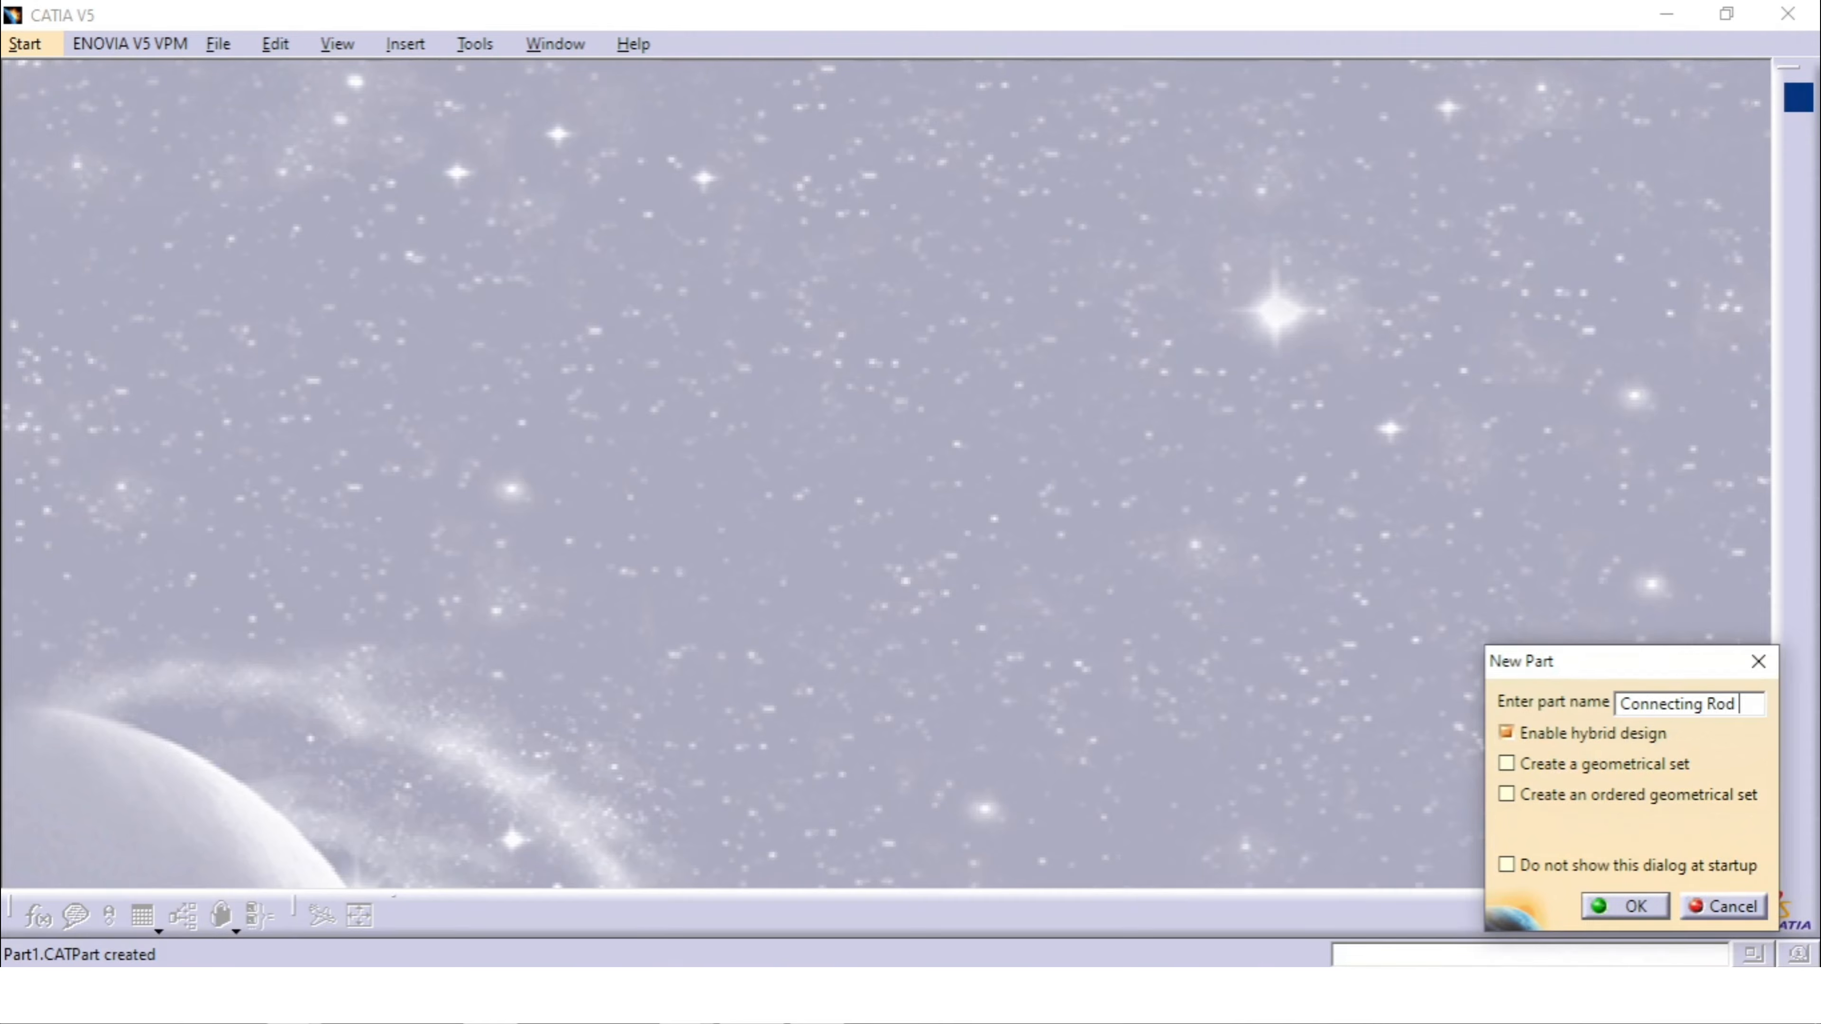
pyautogui.write('p')
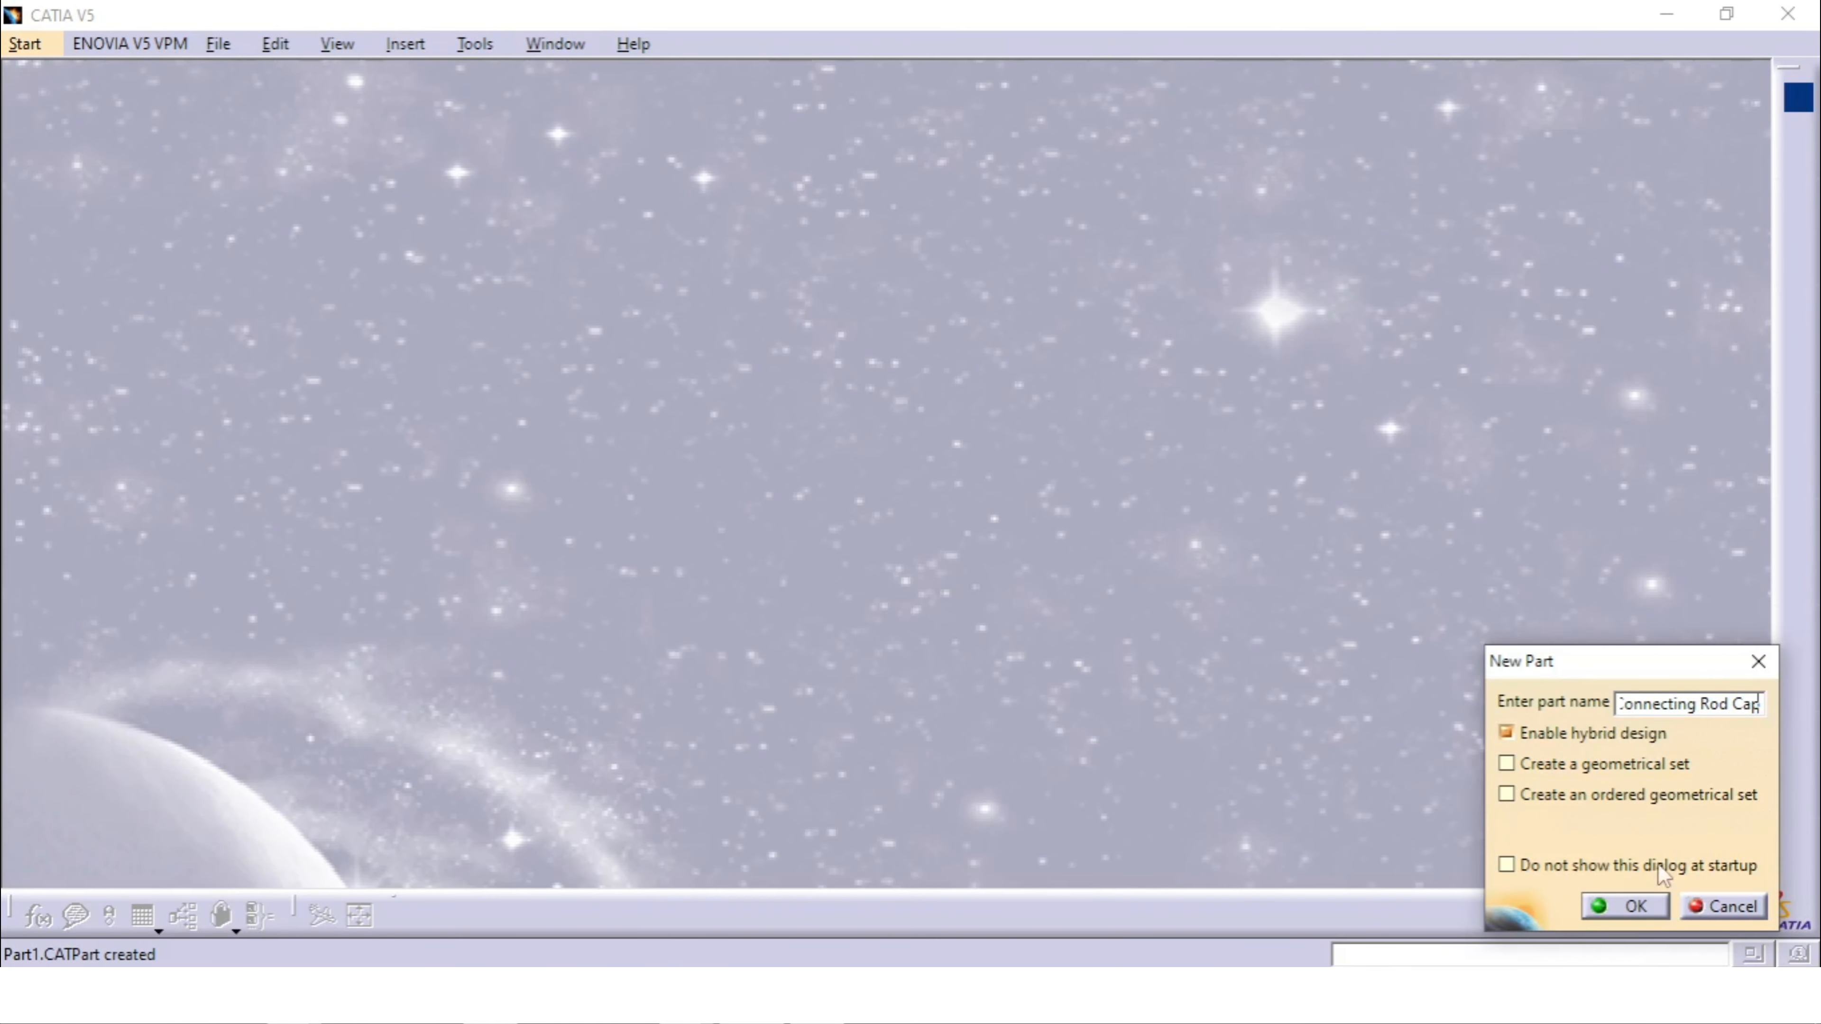
pyautogui.click(1627, 905)
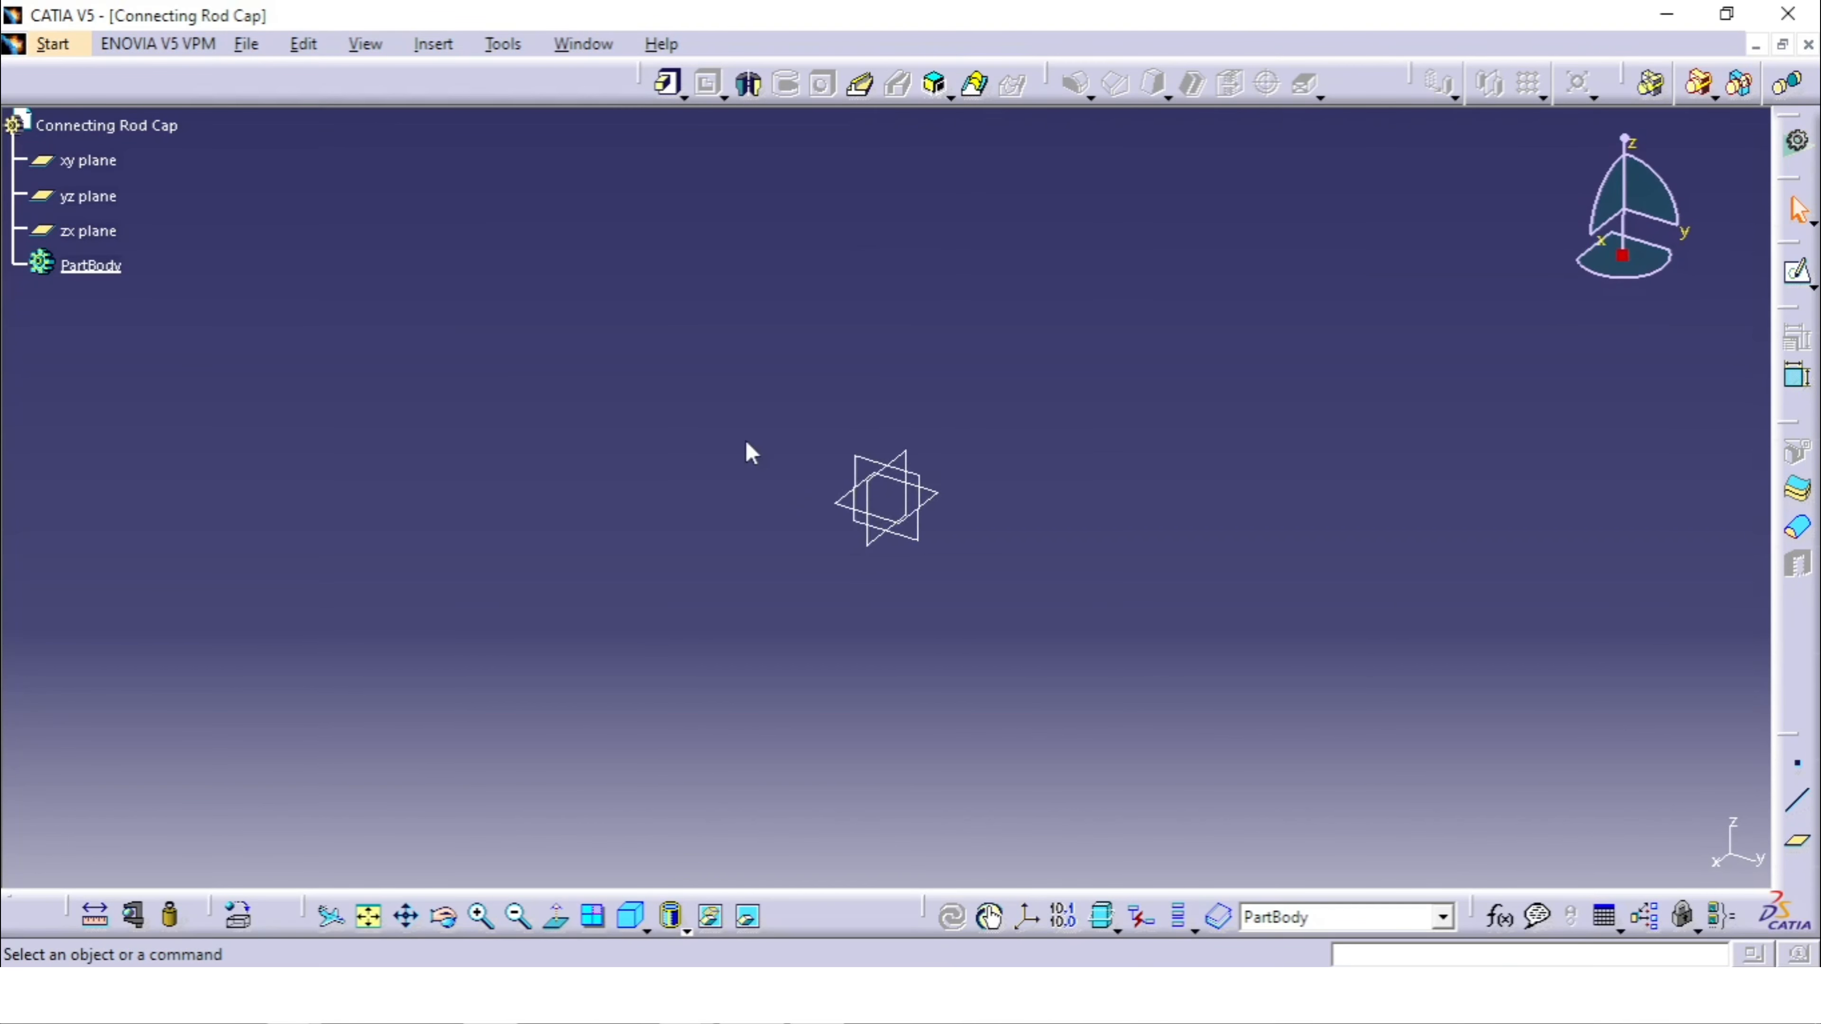
pyautogui.moveTo(746, 443); pyautogui.dragTo(745, 437, button='middle')
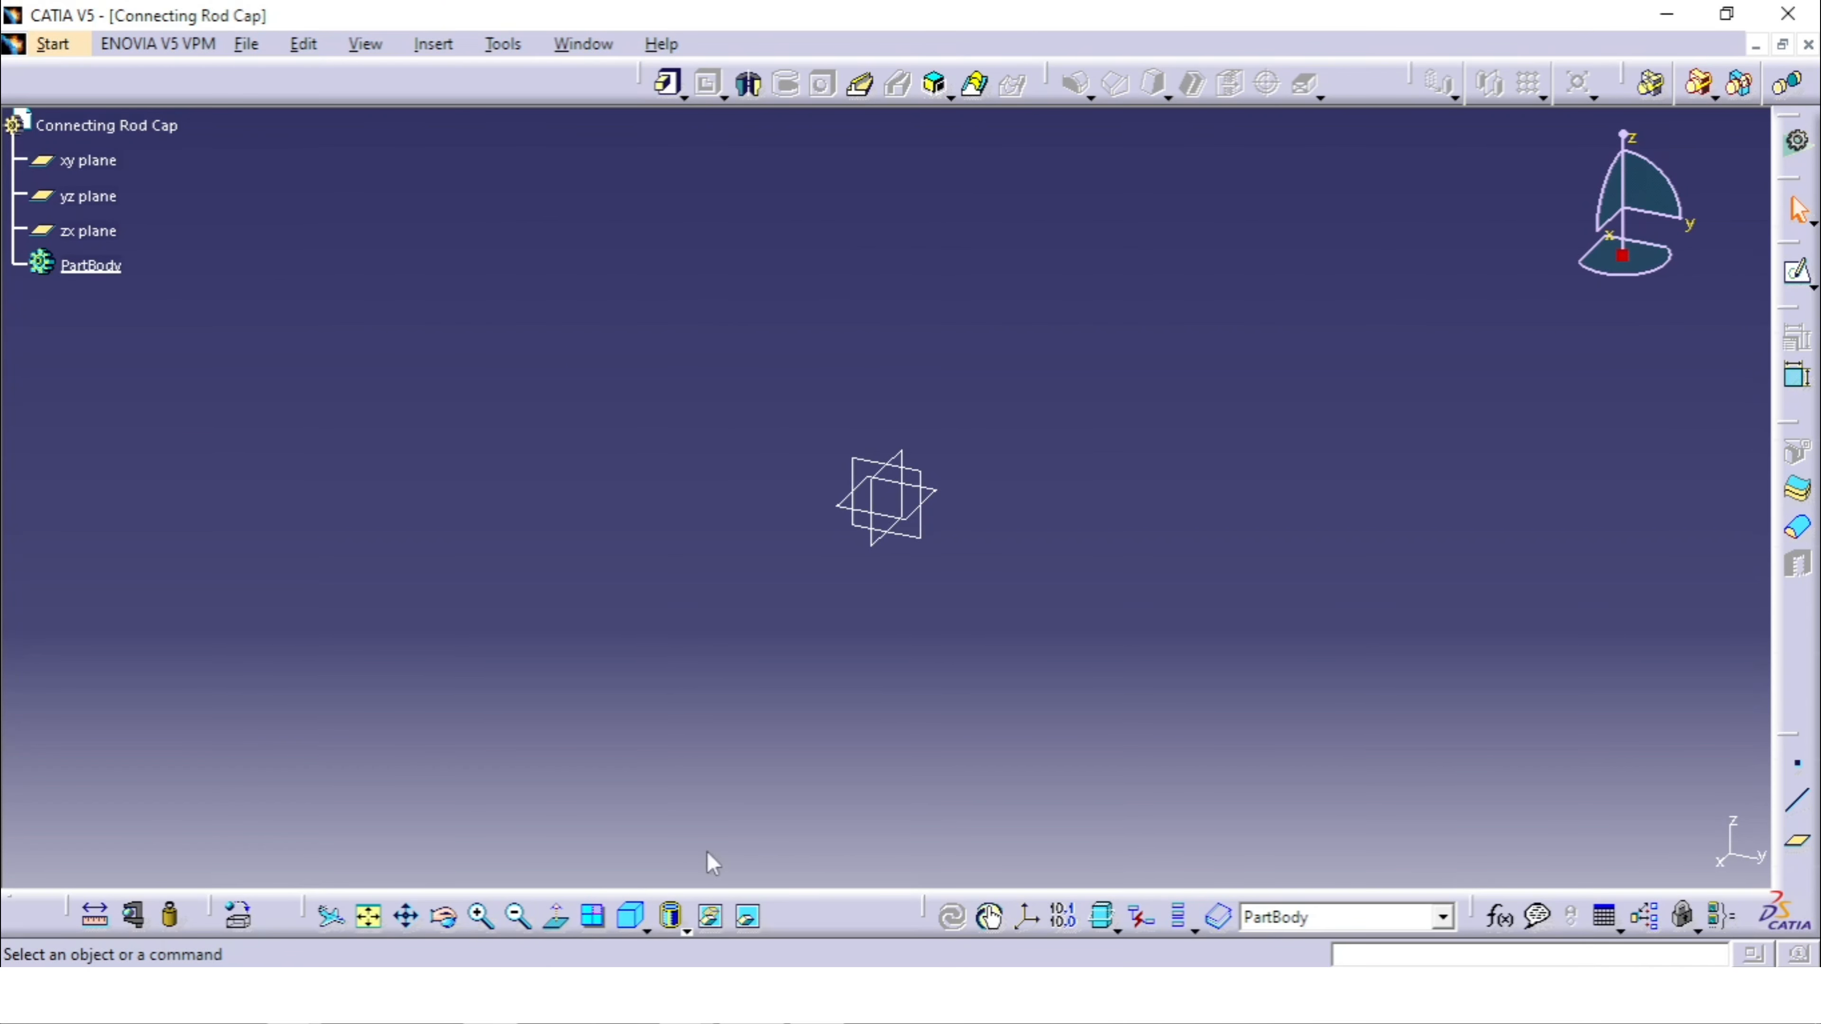
# Step: View the Connecting Rod CAP drawing maximized, and start a positioned sketch on the yz plane with implicit origin and orientation
pyautogui.click(615, 860)
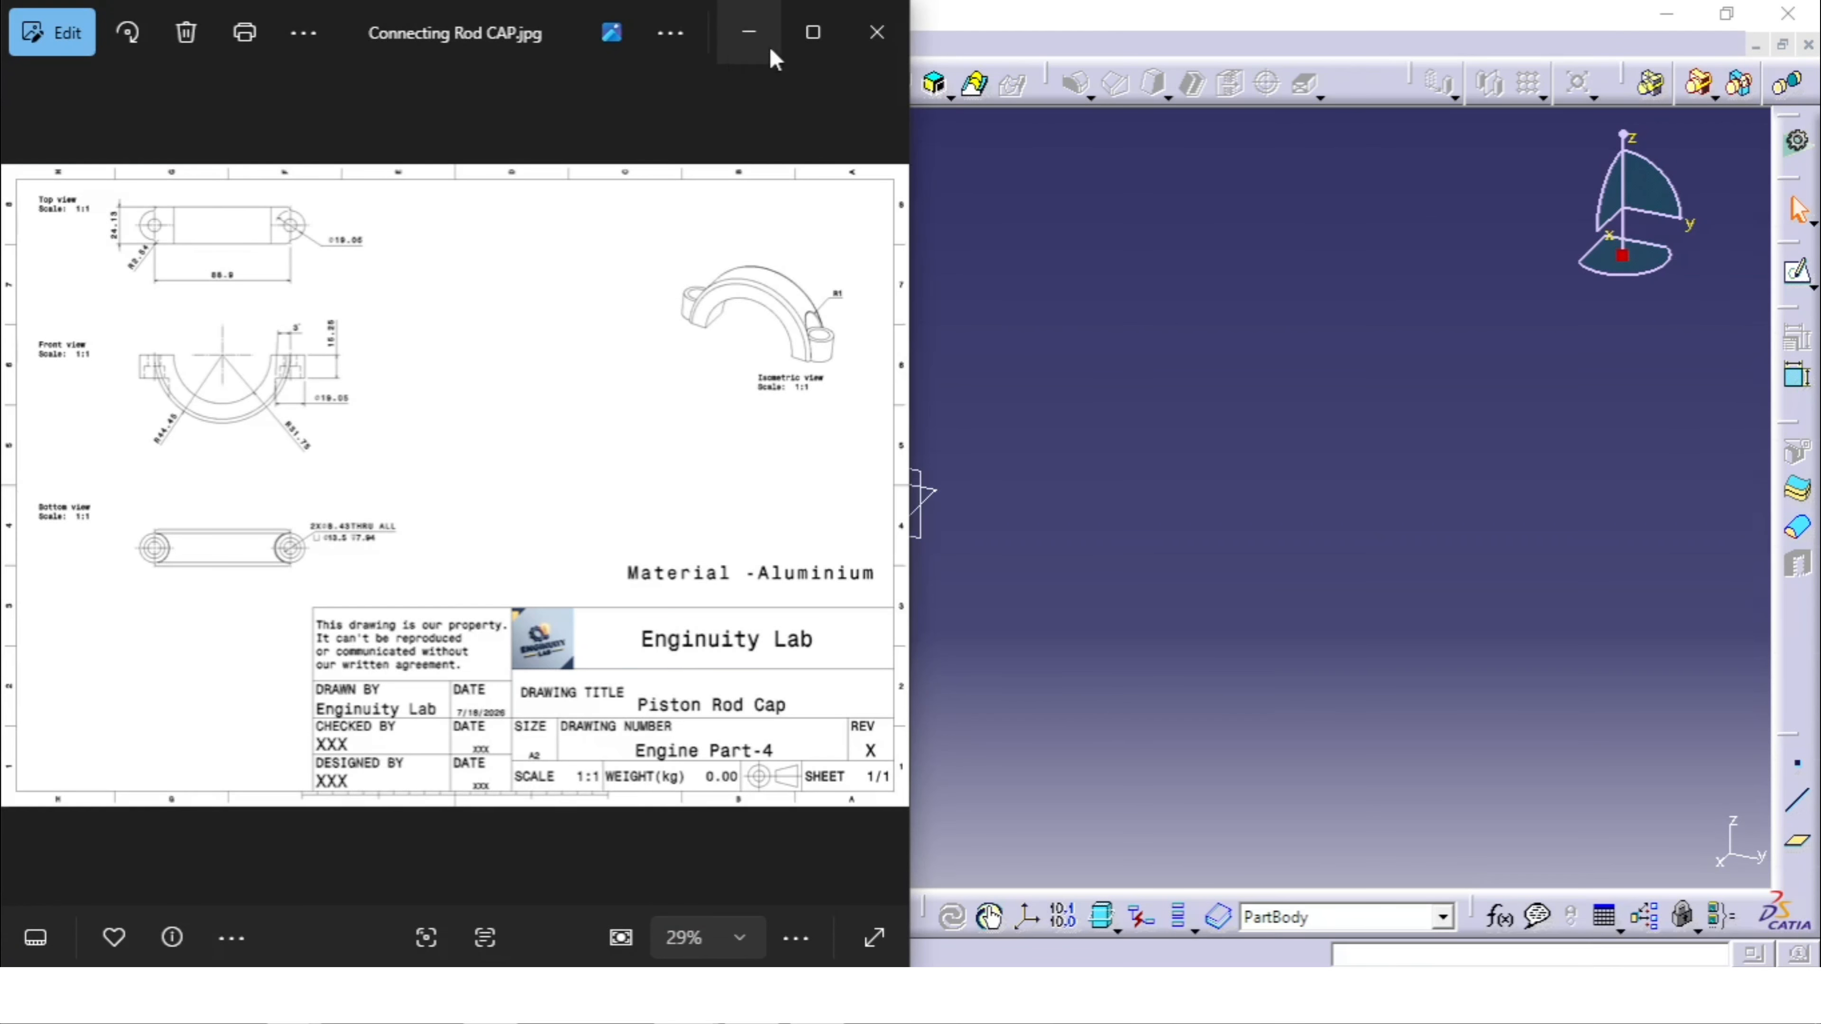
pyautogui.click(812, 33)
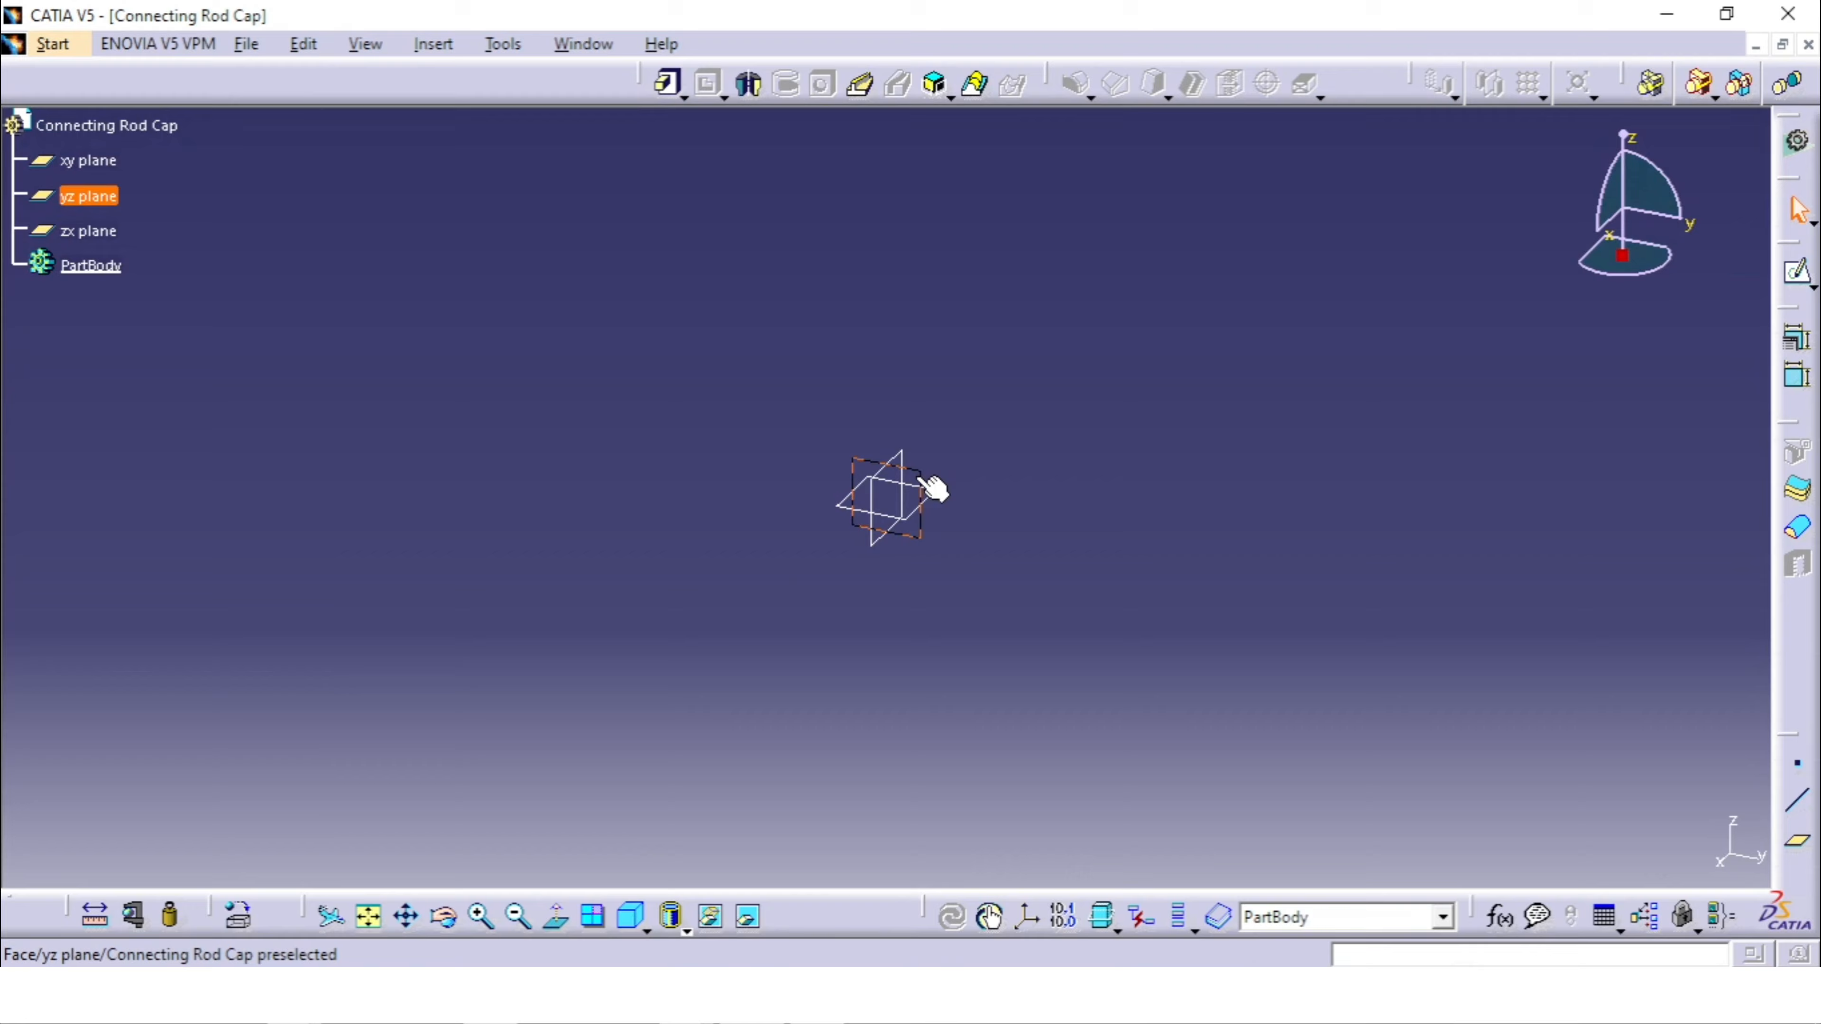
pyautogui.click(923, 489)
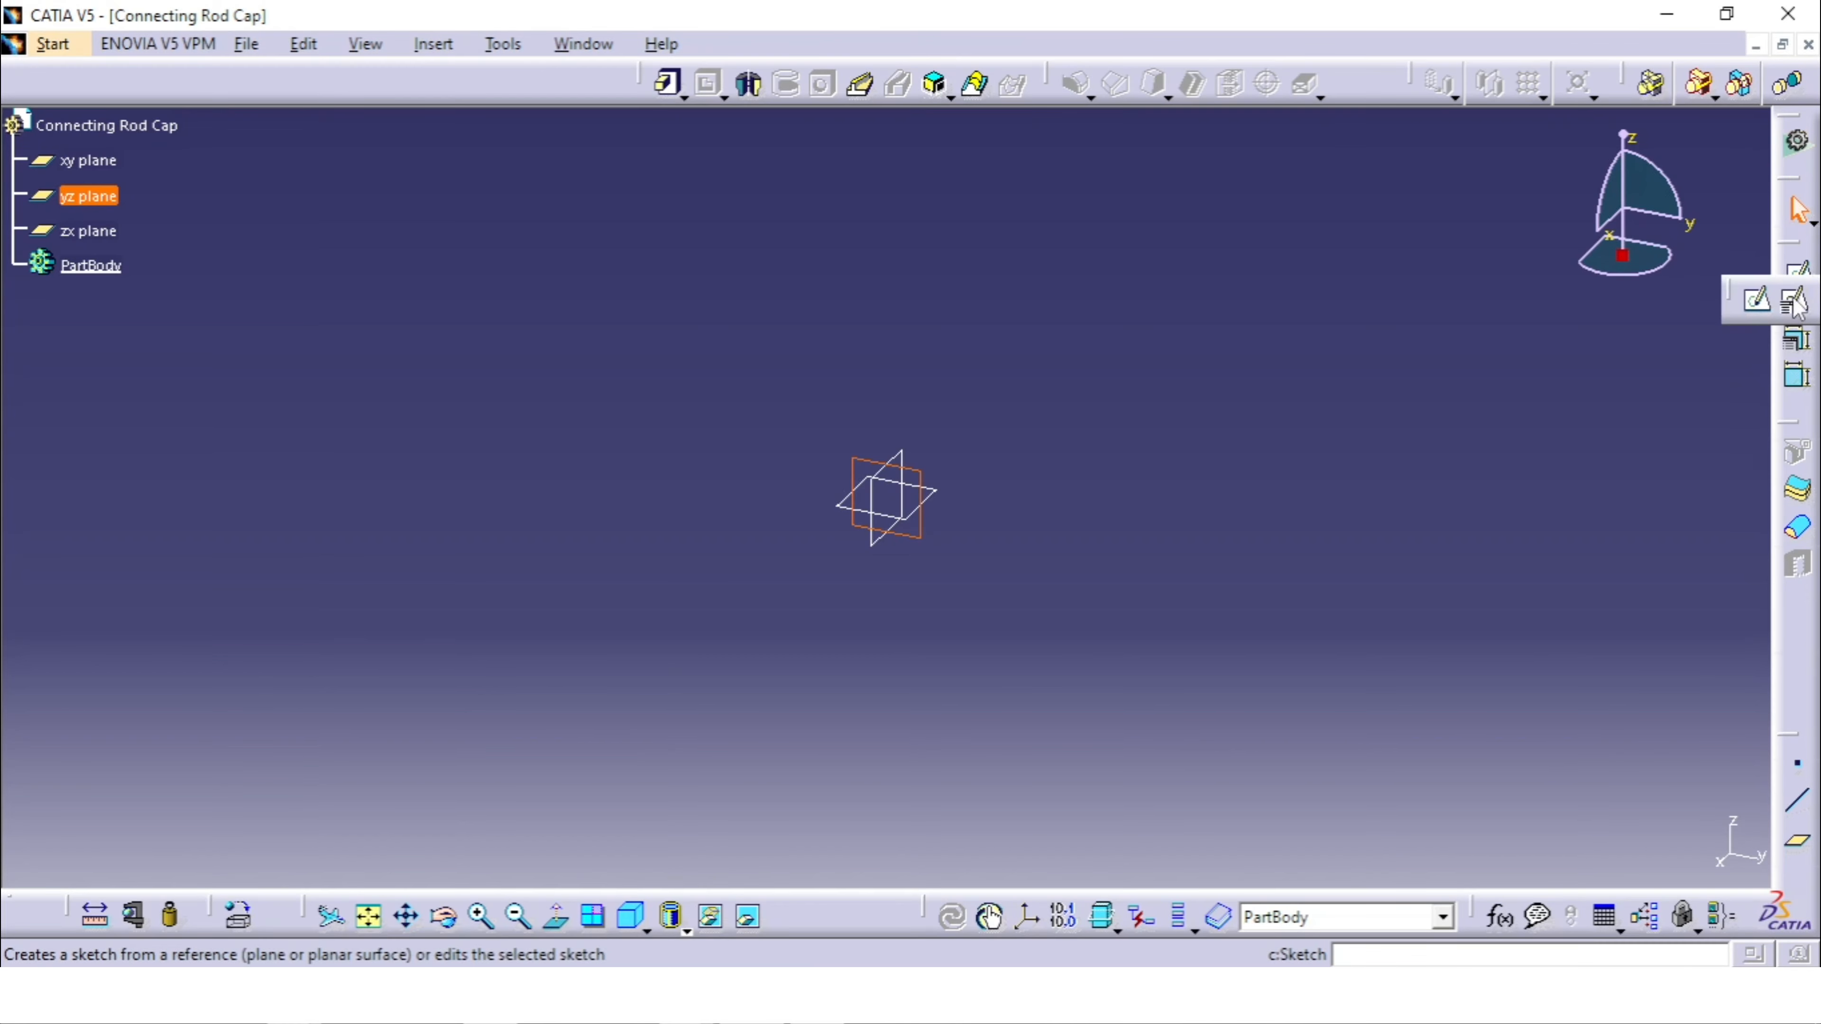
pyautogui.click(1788, 302)
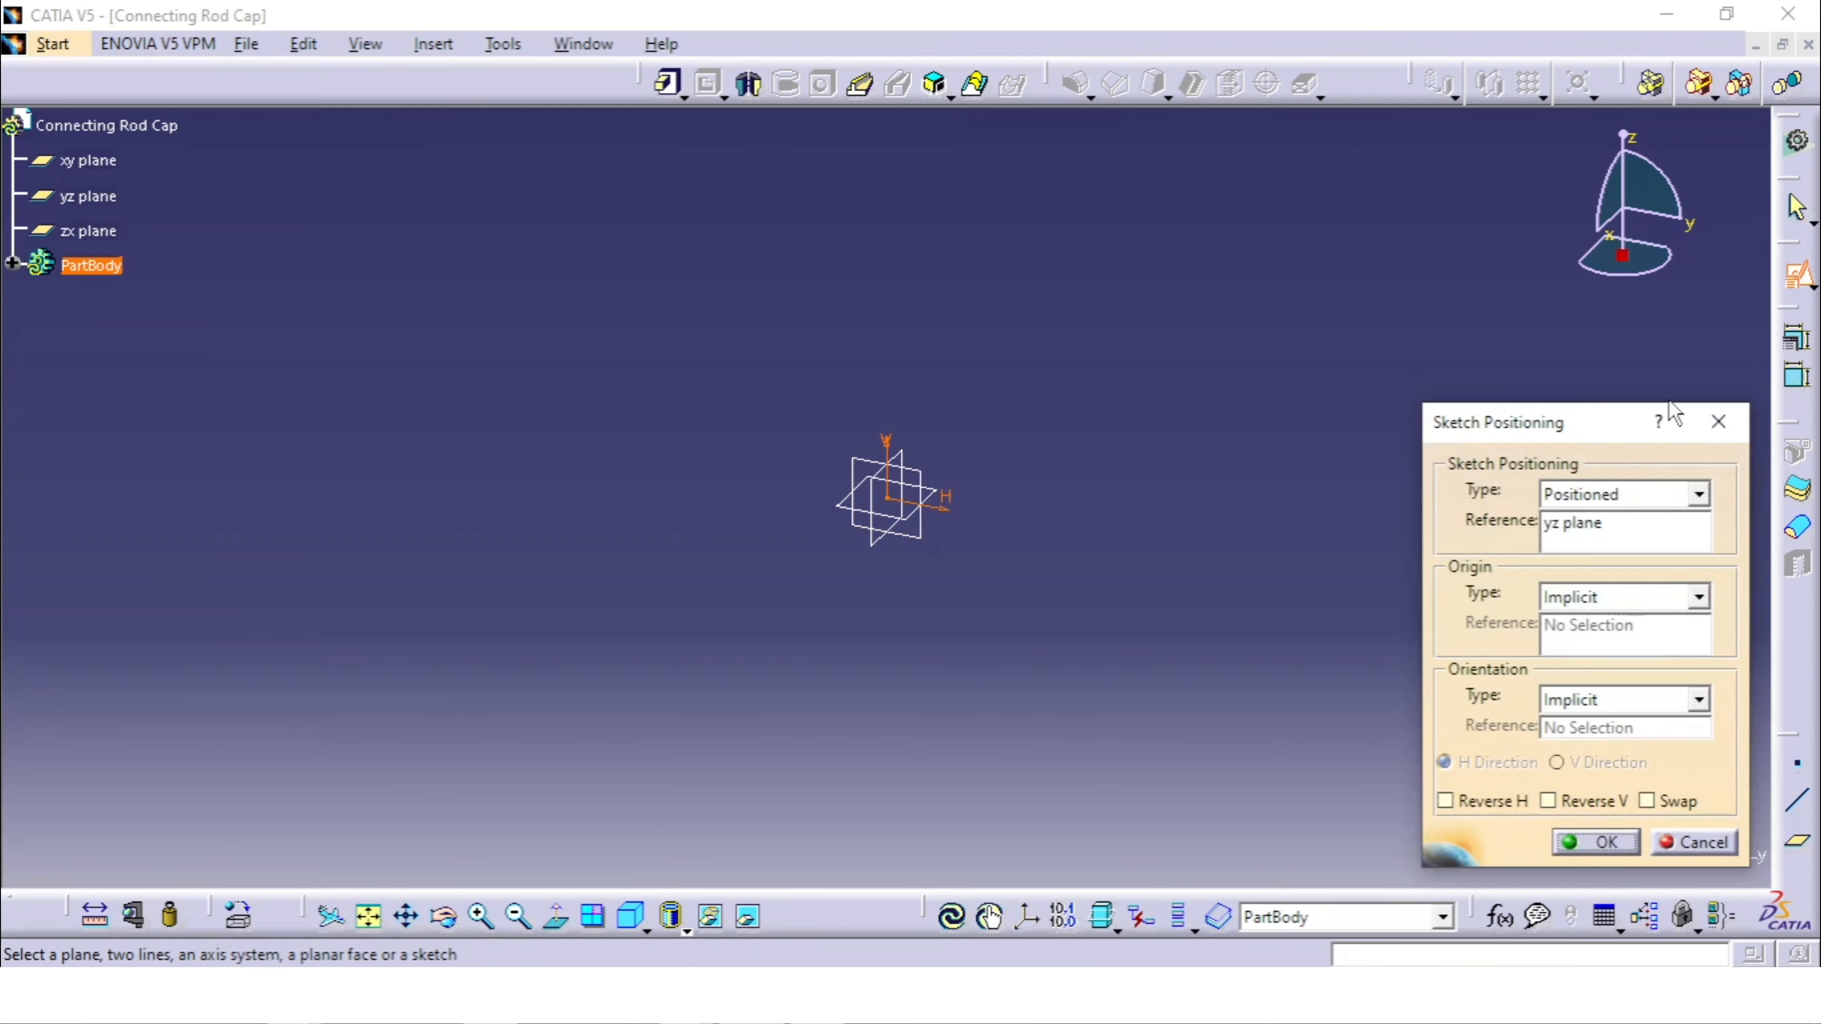
pyautogui.click(1606, 842)
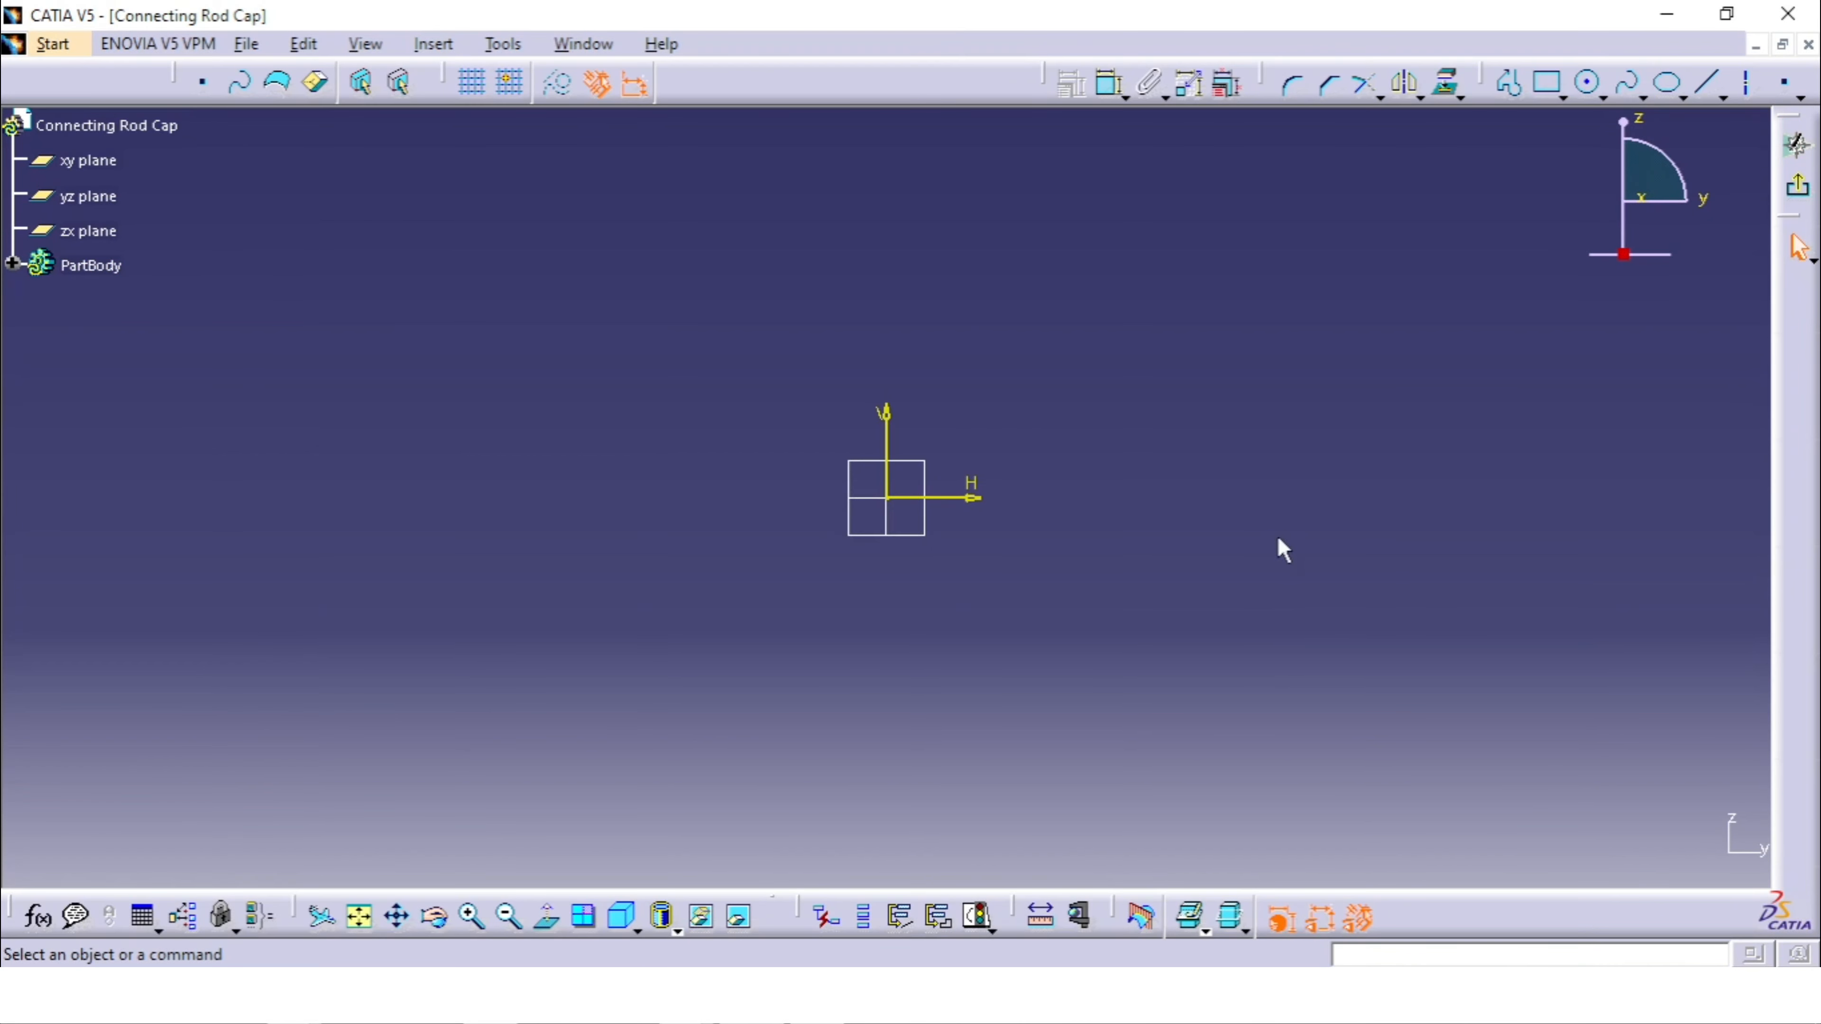
# Step: Sketch two concentric circles centred on the origin, with radii of about 41 mm and 65.5 mm
pyautogui.click(1590, 92)
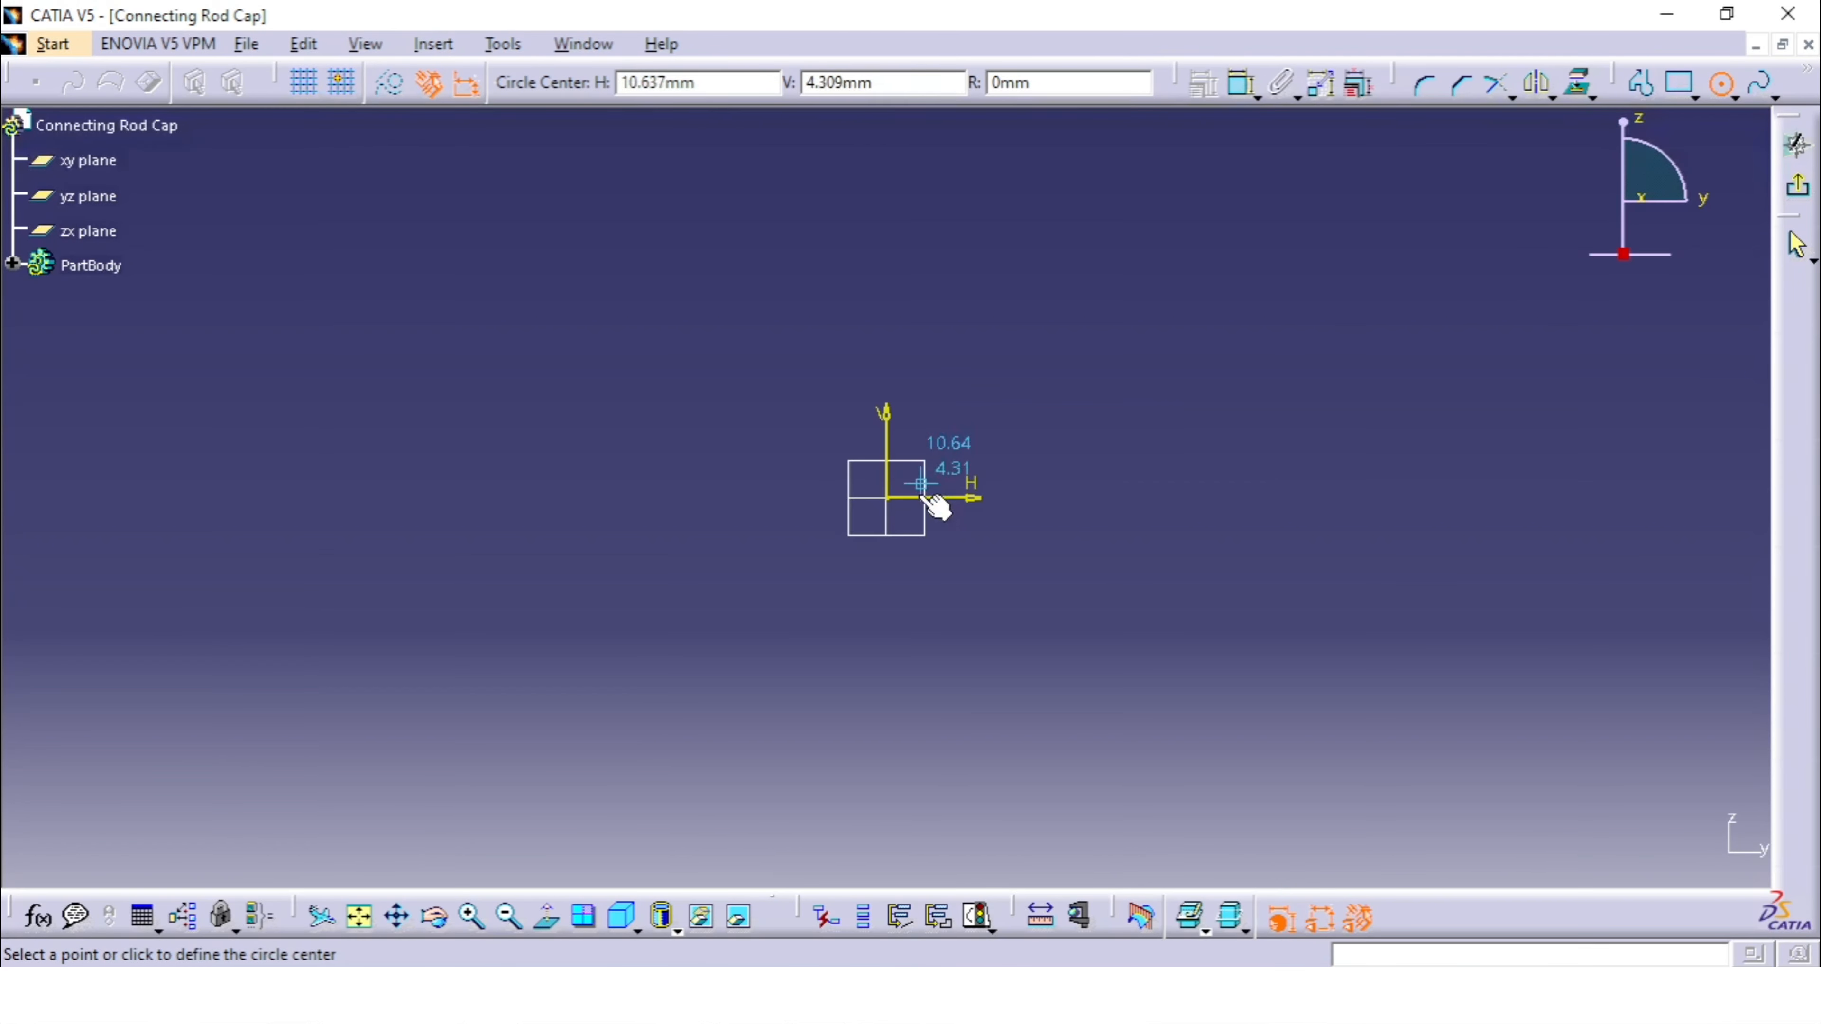
pyautogui.click(891, 500)
pyautogui.click(1012, 452)
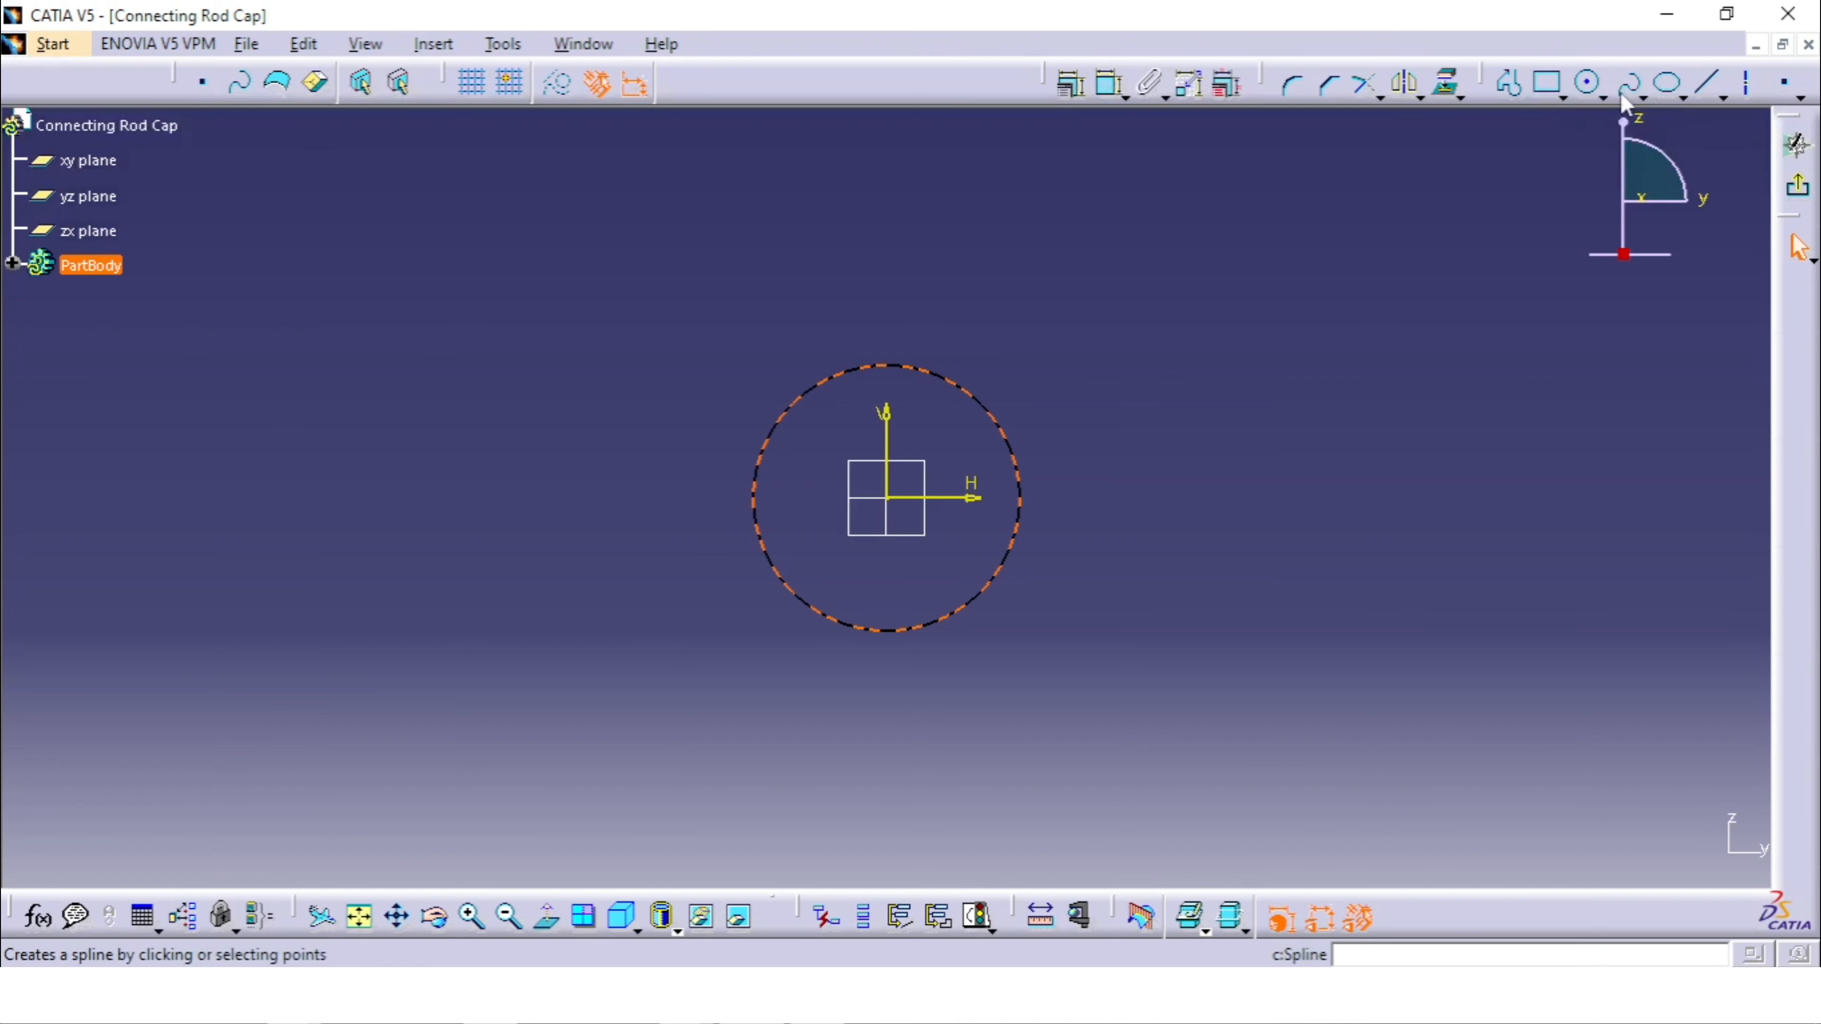
pyautogui.click(1585, 92)
pyautogui.click(889, 500)
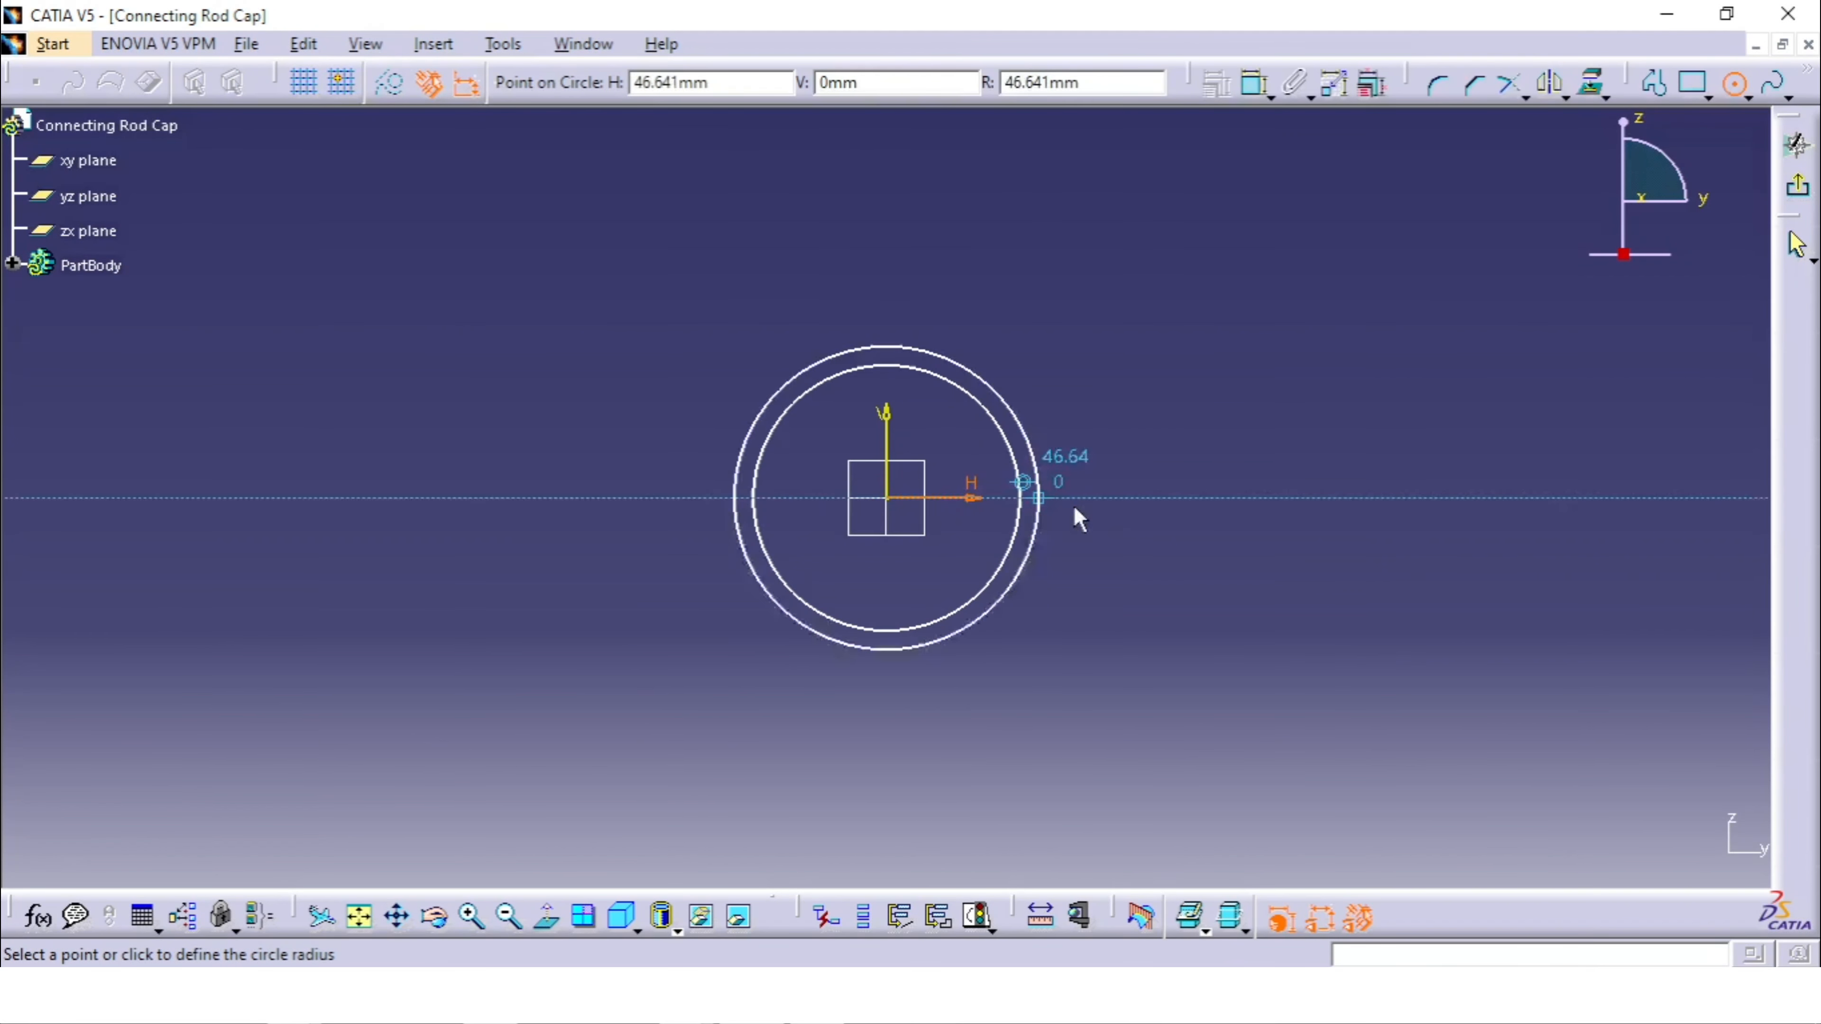
pyautogui.click(1102, 506)
# Step: Draw a horizontal line along the H axis, spanning the outer circle from edge to edge
pyautogui.click(1547, 83)
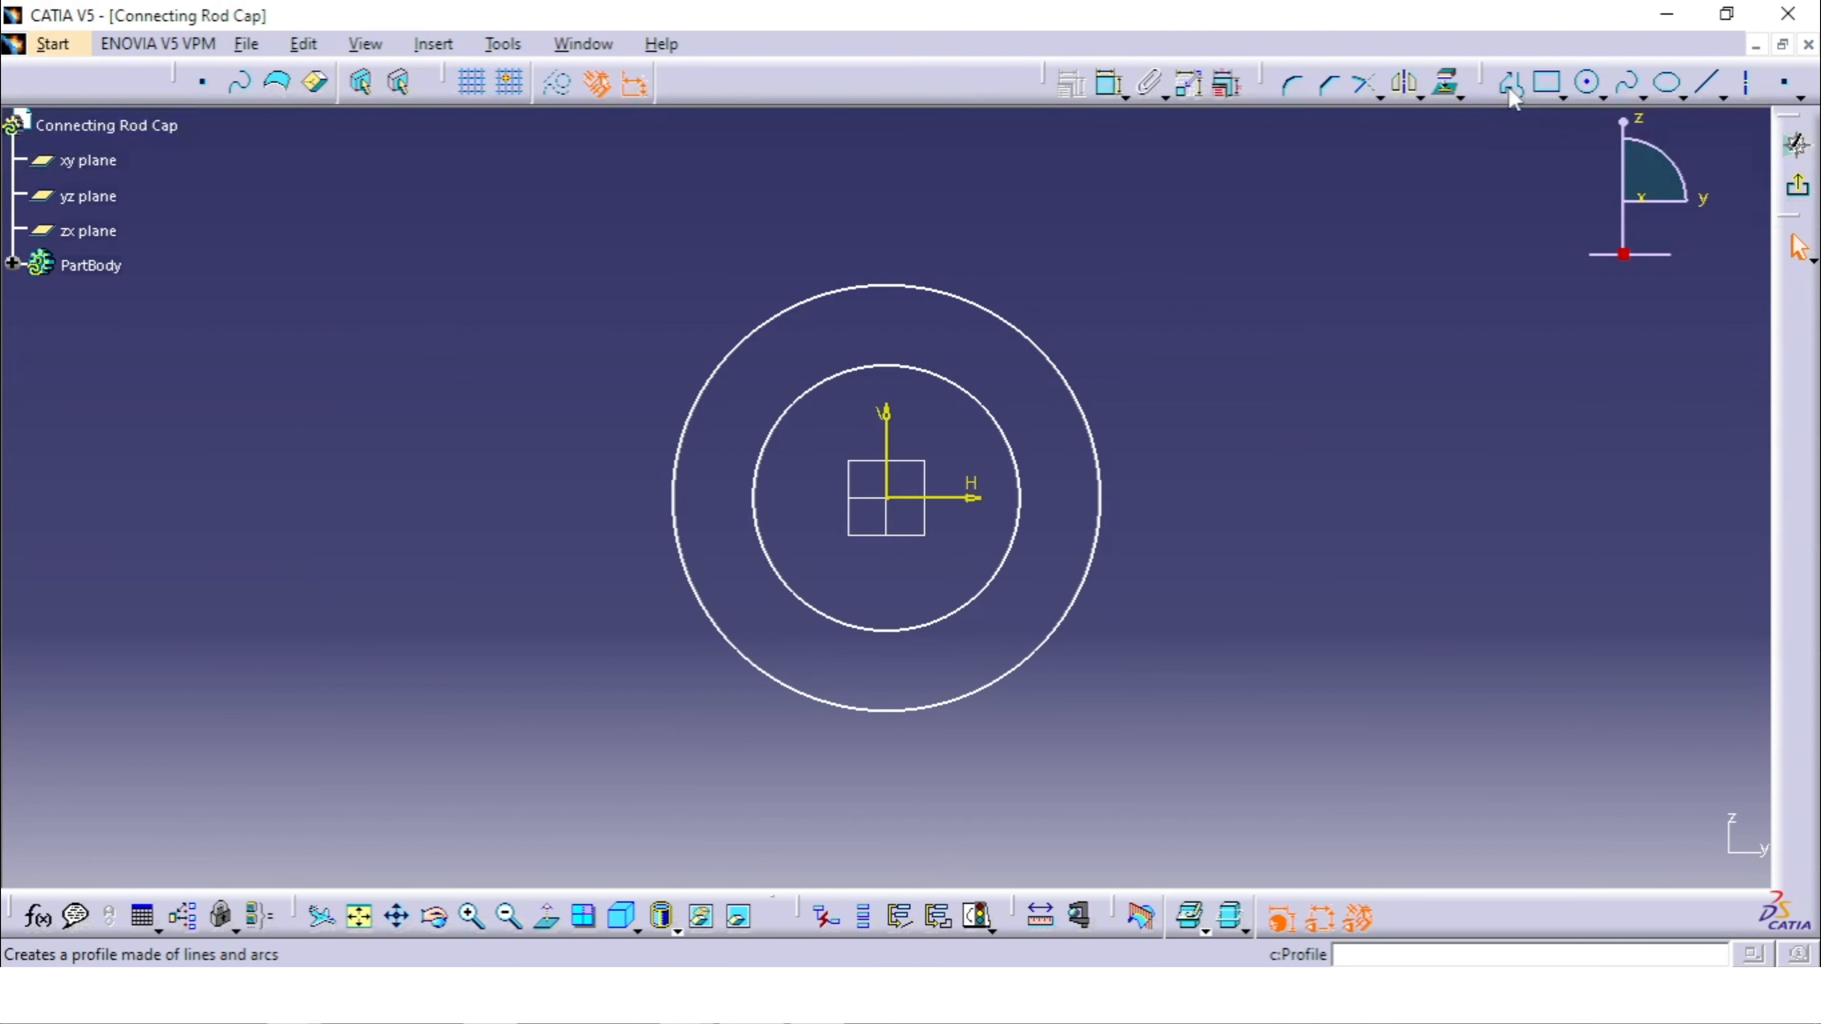
pyautogui.click(674, 498)
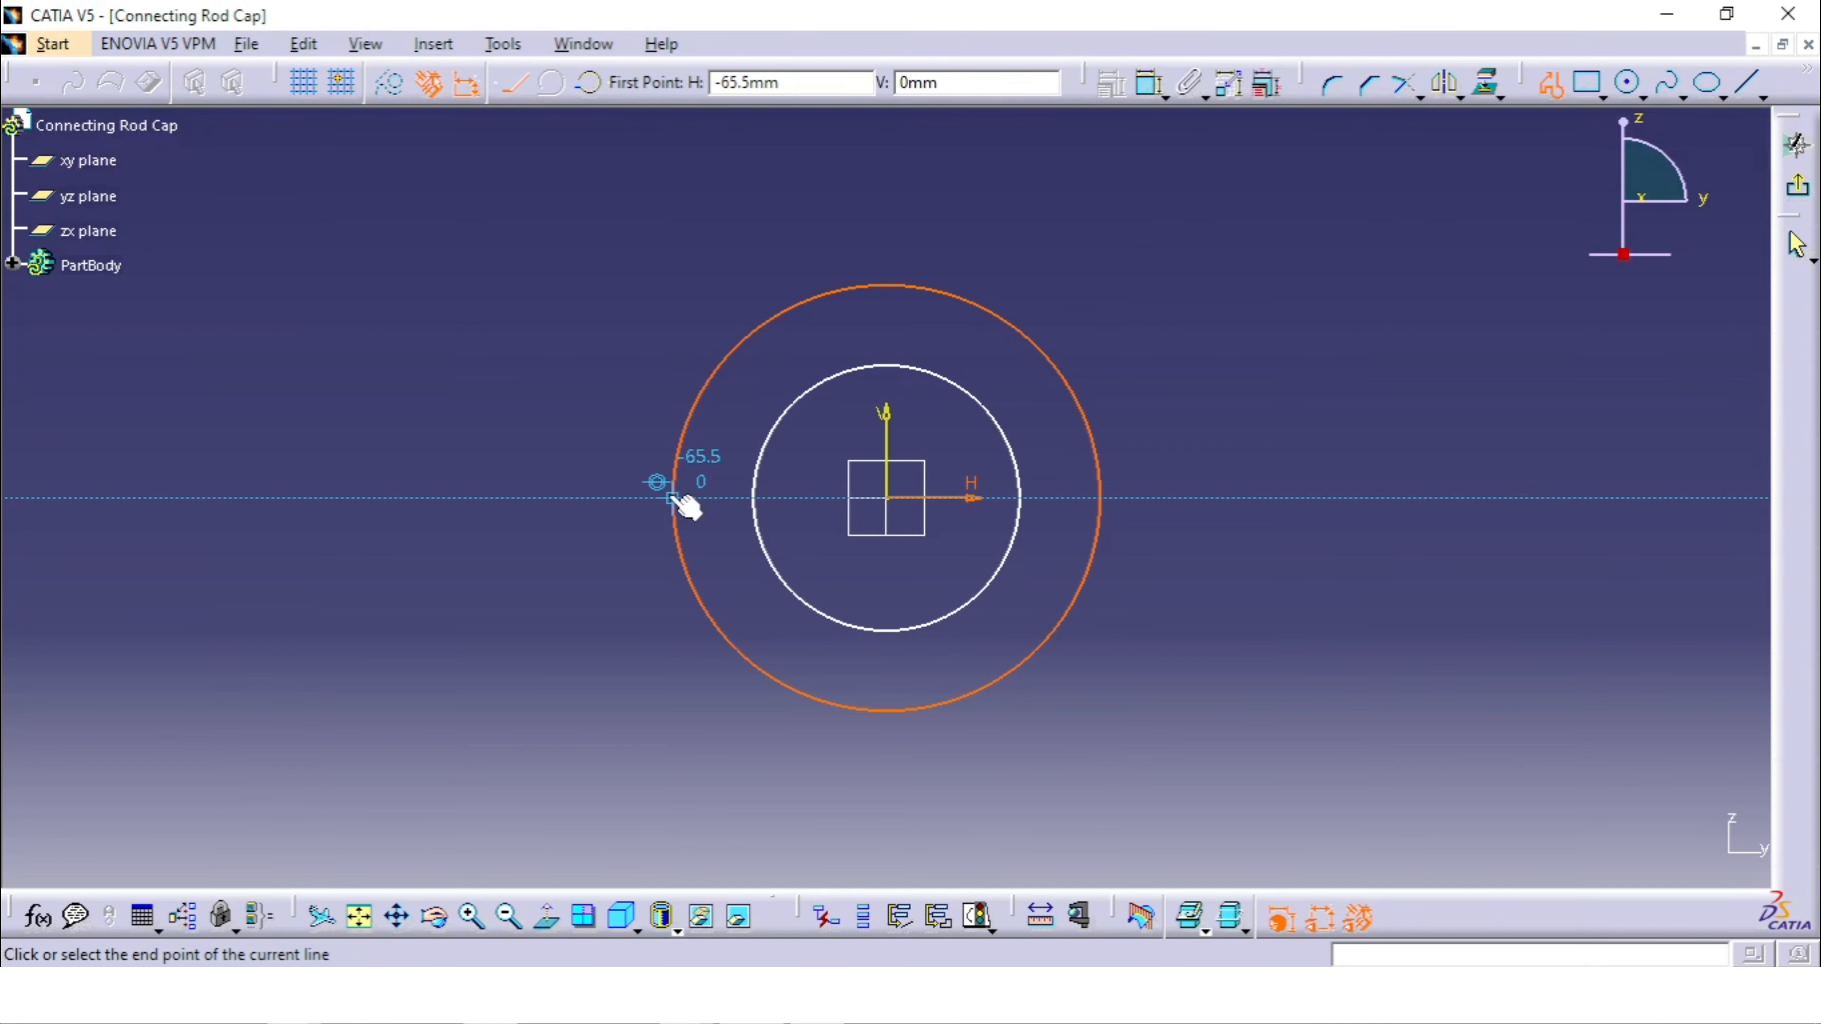
pyautogui.click(1102, 498)
pyautogui.press('Escape')
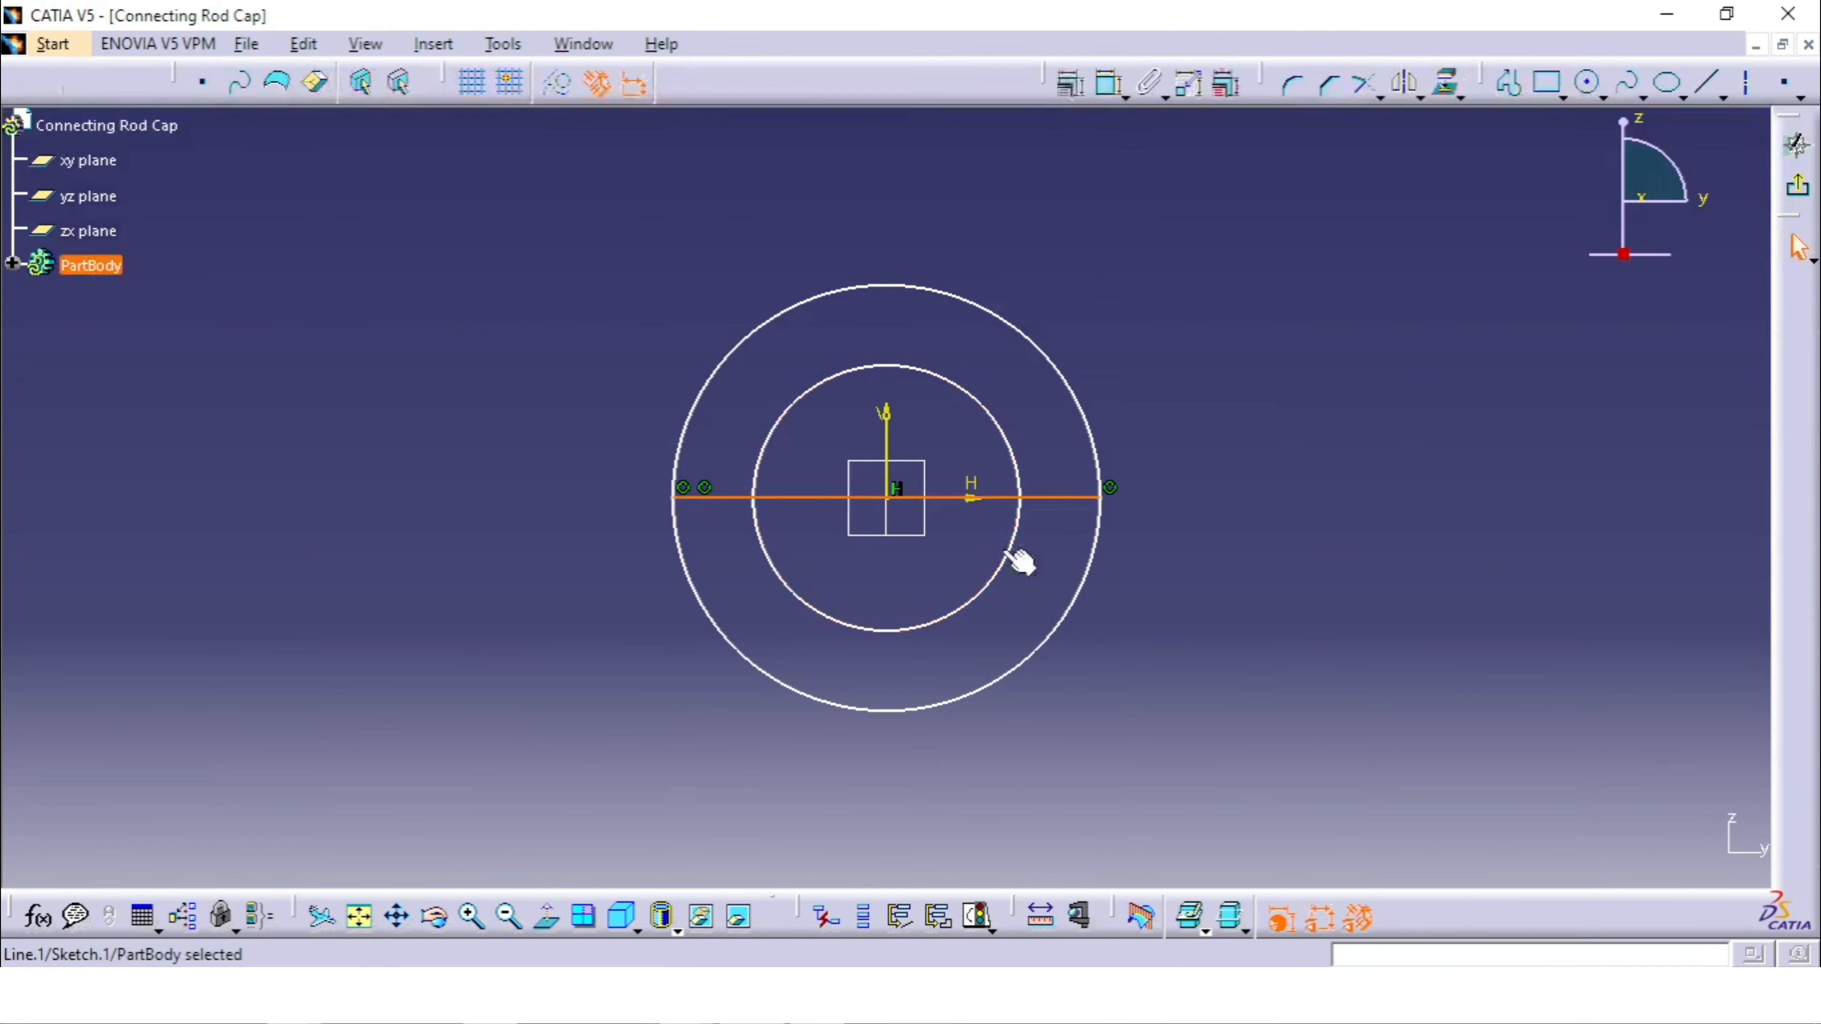
pyautogui.press('Escape')
# Step: Dimension the inner circle as a radius, checking the cap drawing, and set it to 31.75 mm
pyautogui.click(1111, 84)
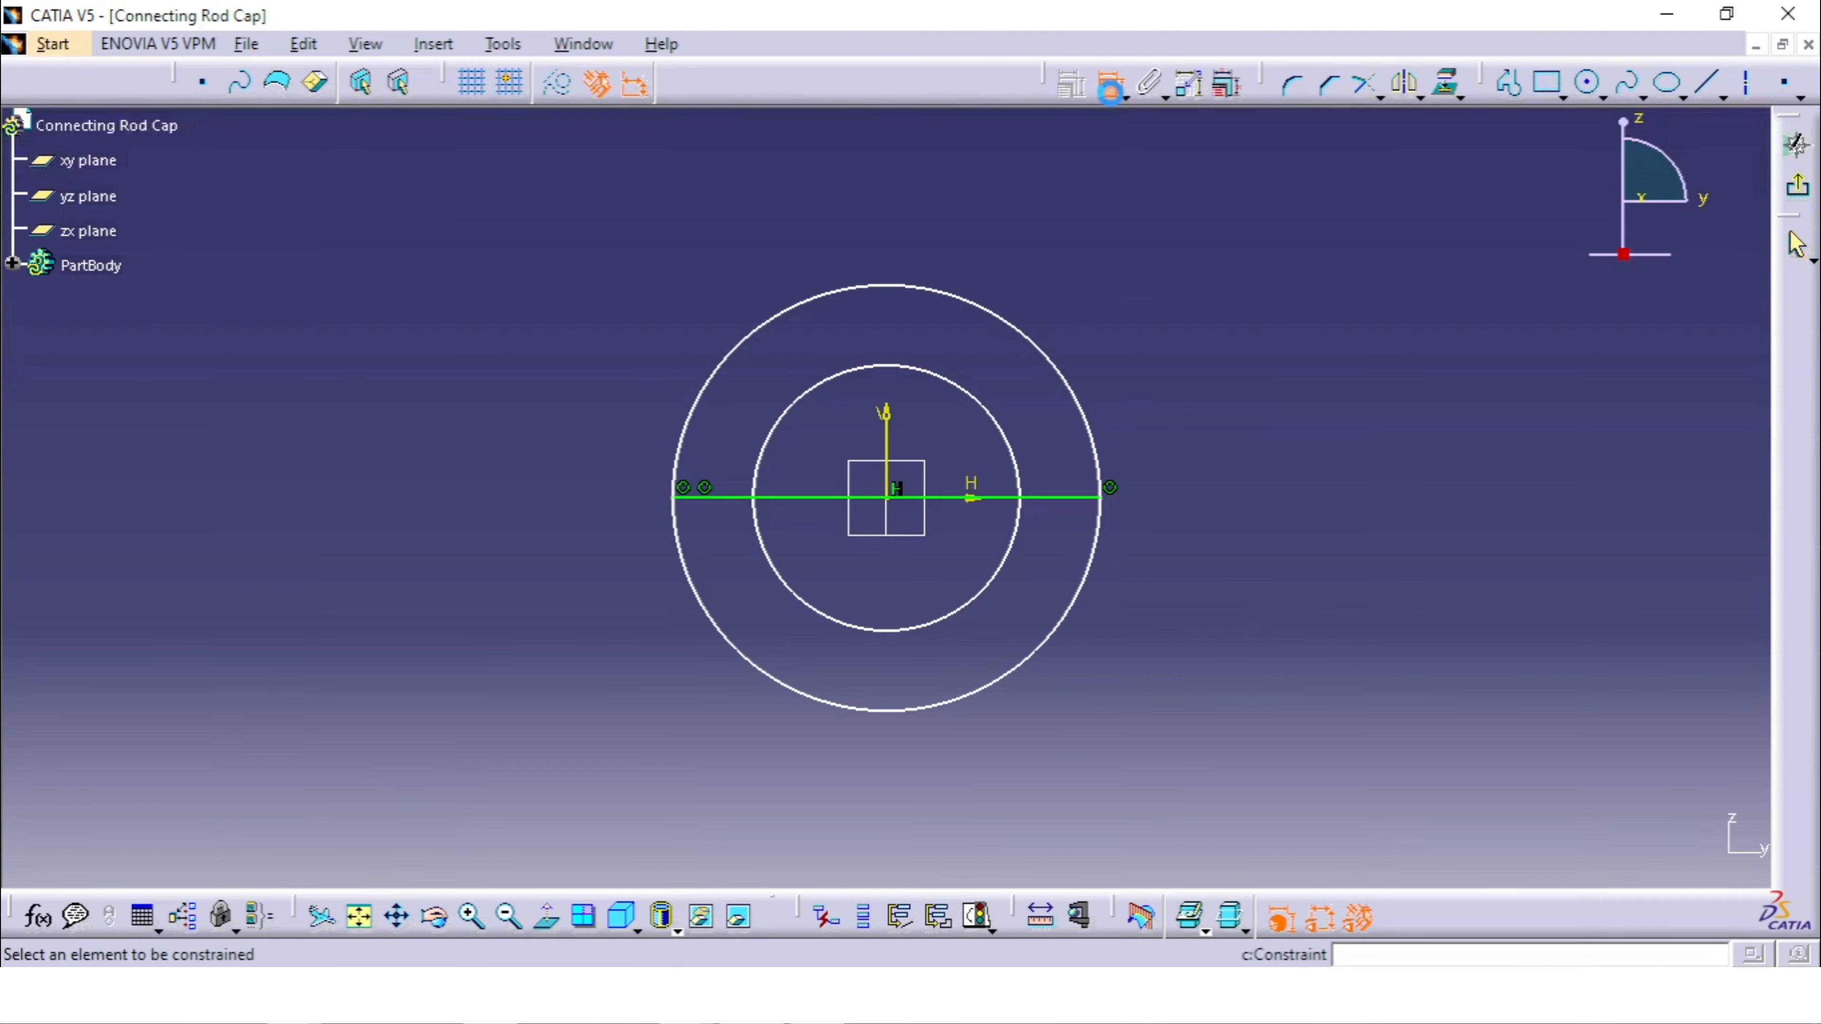
pyautogui.click(1021, 496)
pyautogui.click(1147, 706)
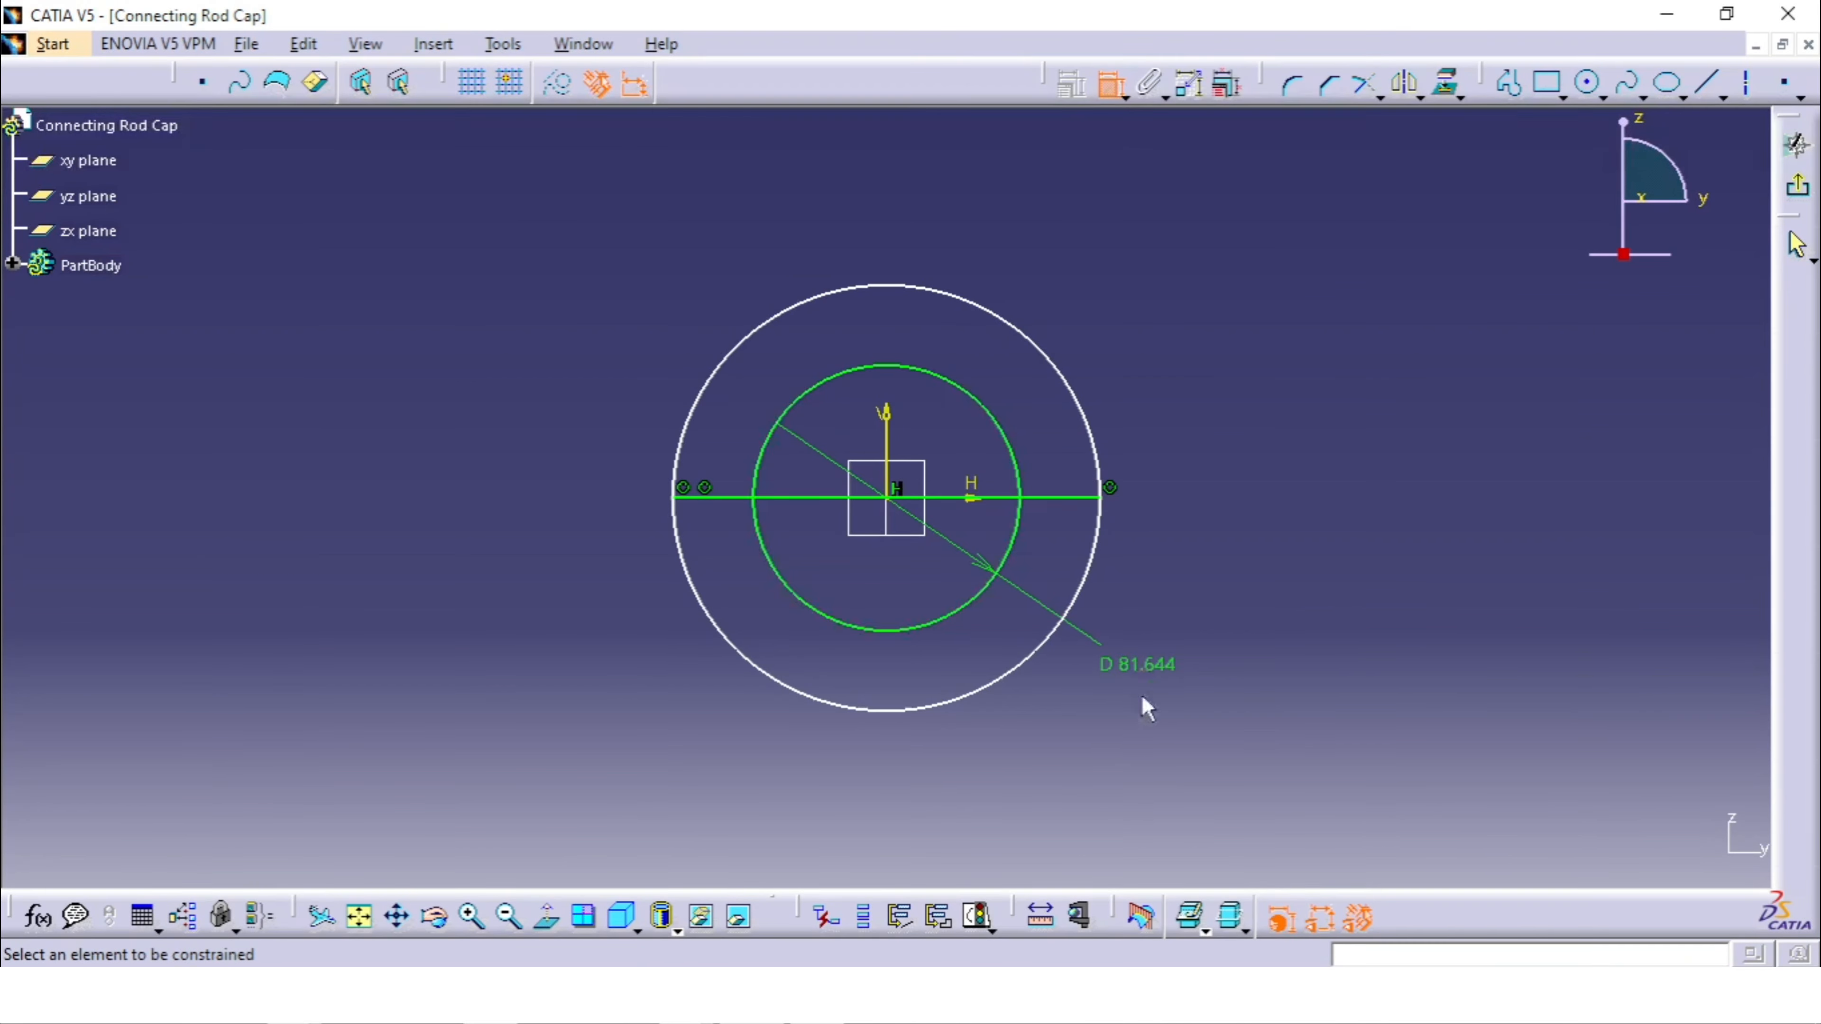
pyautogui.click(646, 879)
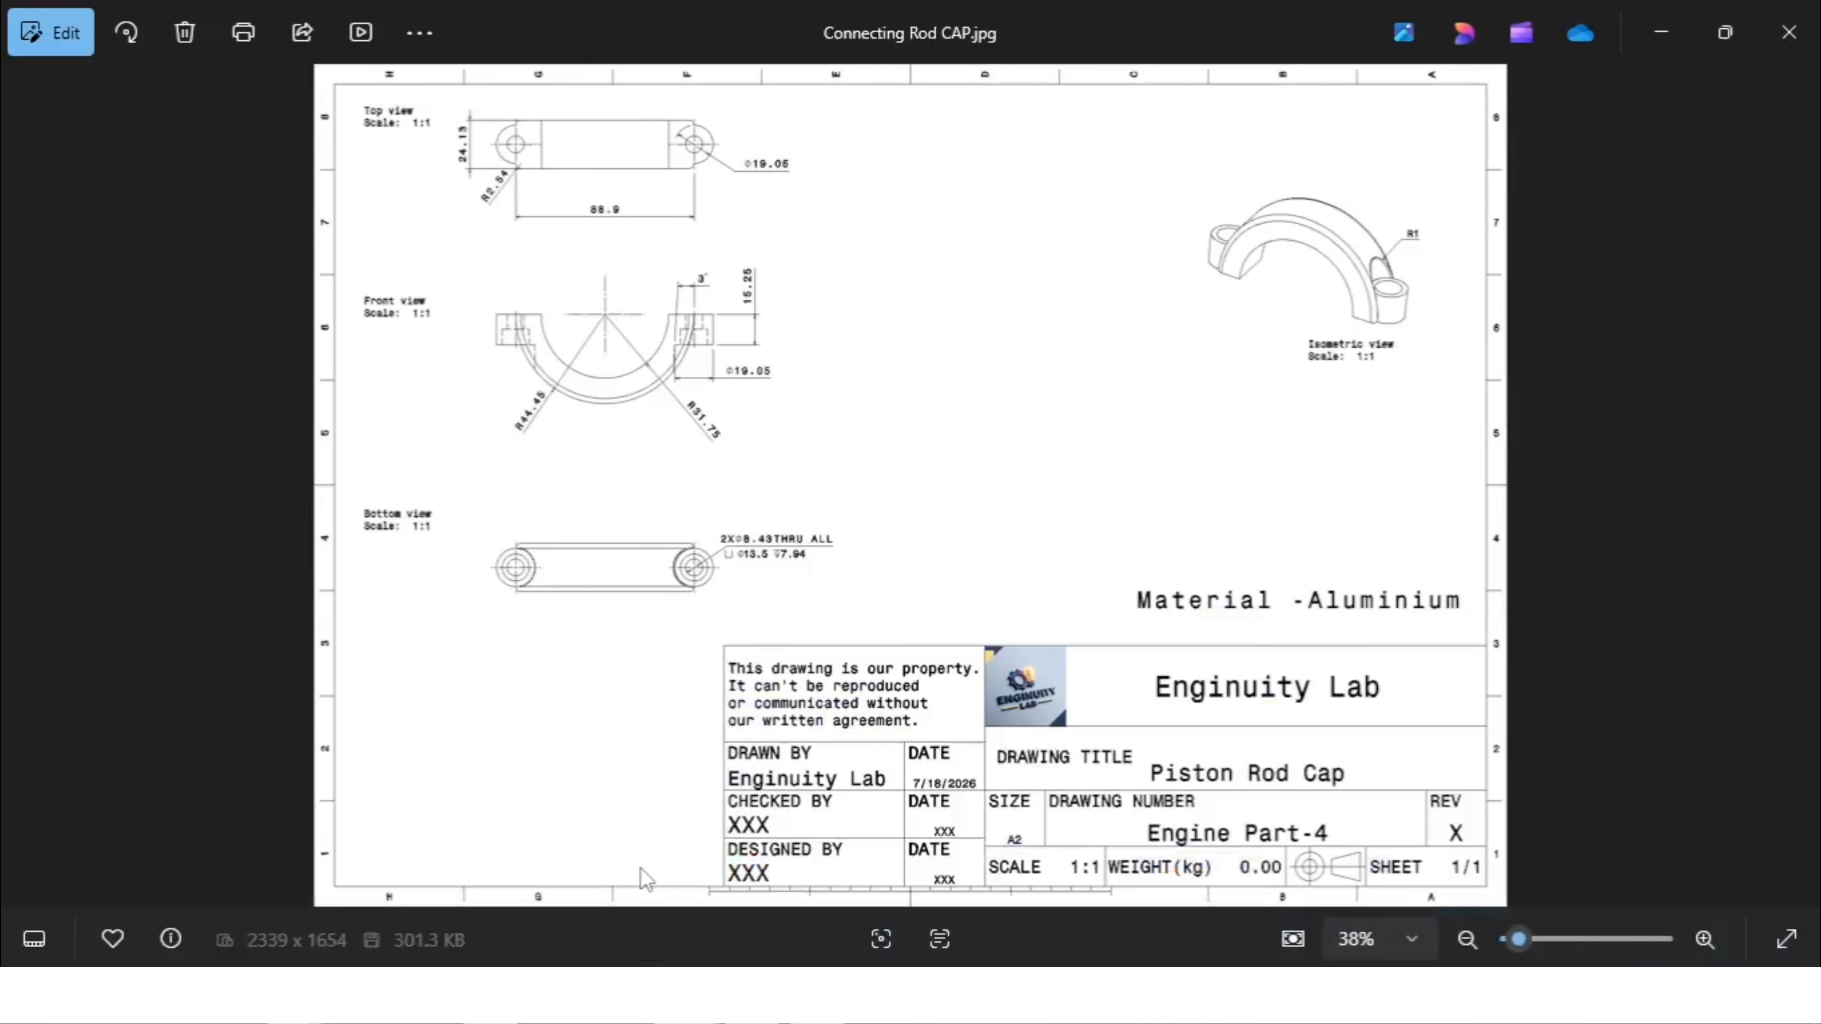
pyautogui.hotkey('alt', 'Tab')
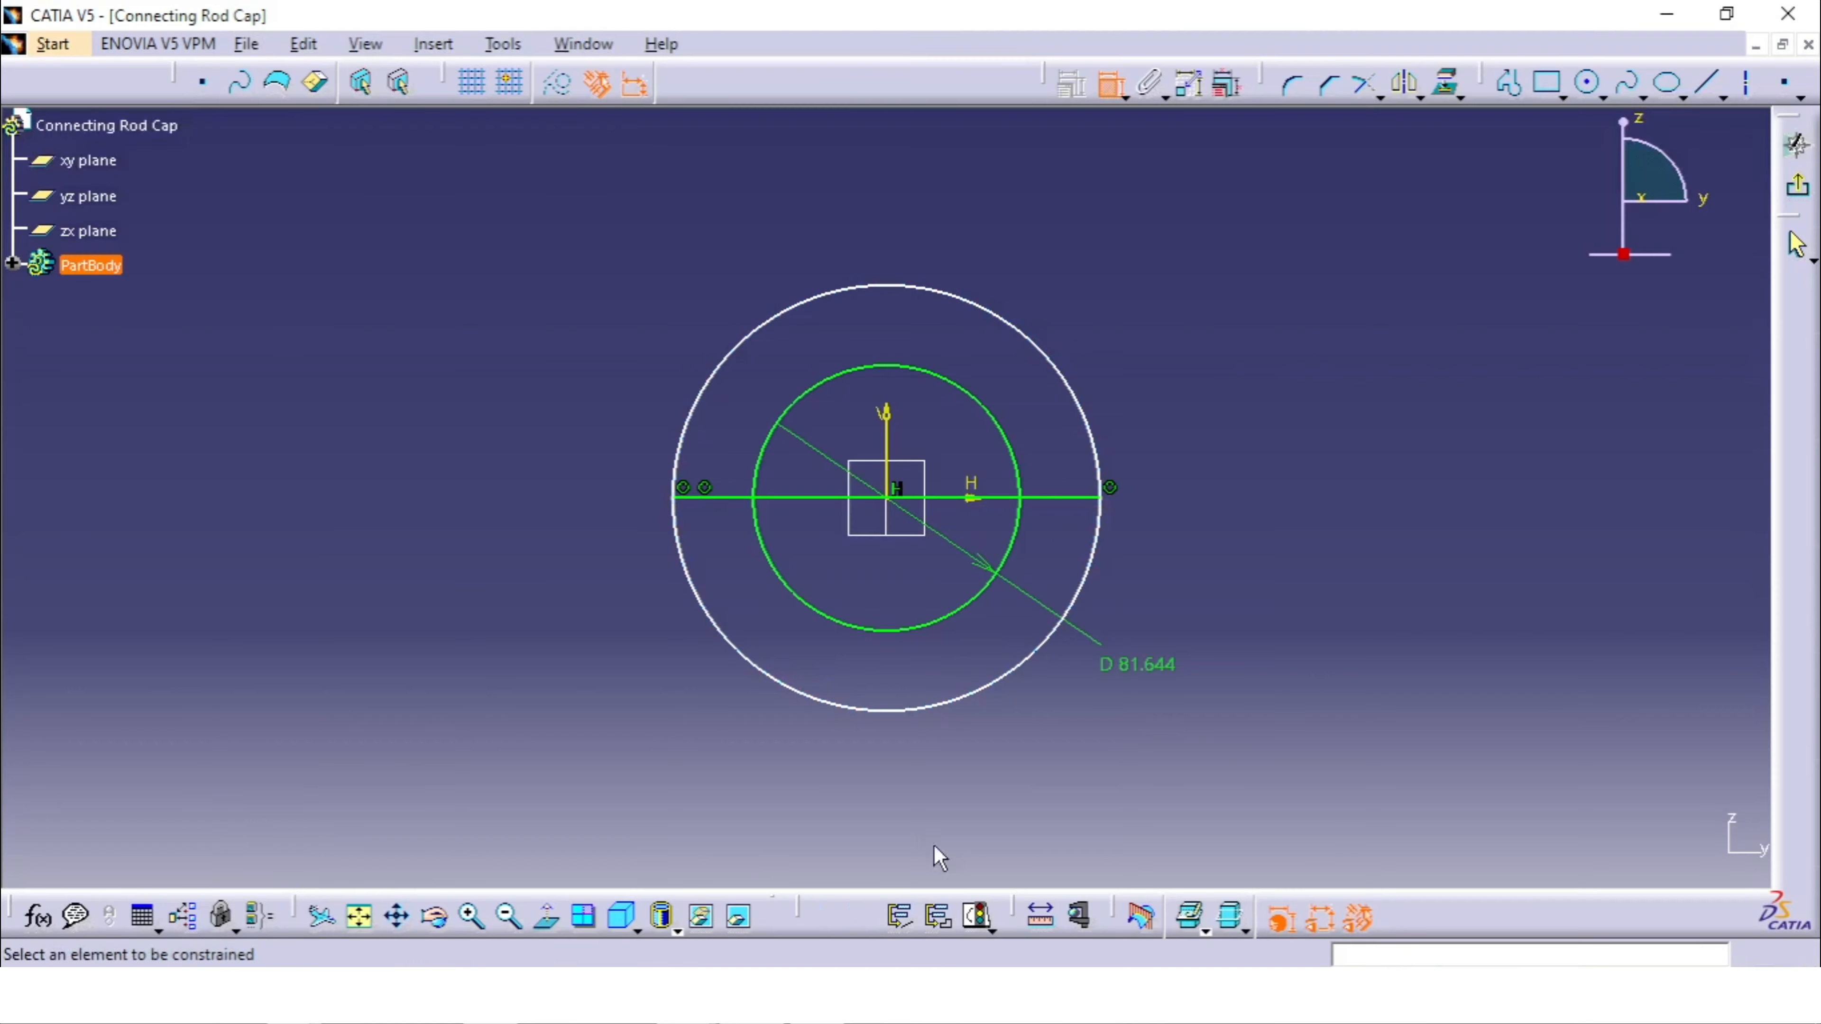
pyautogui.doubleClick(1147, 665)
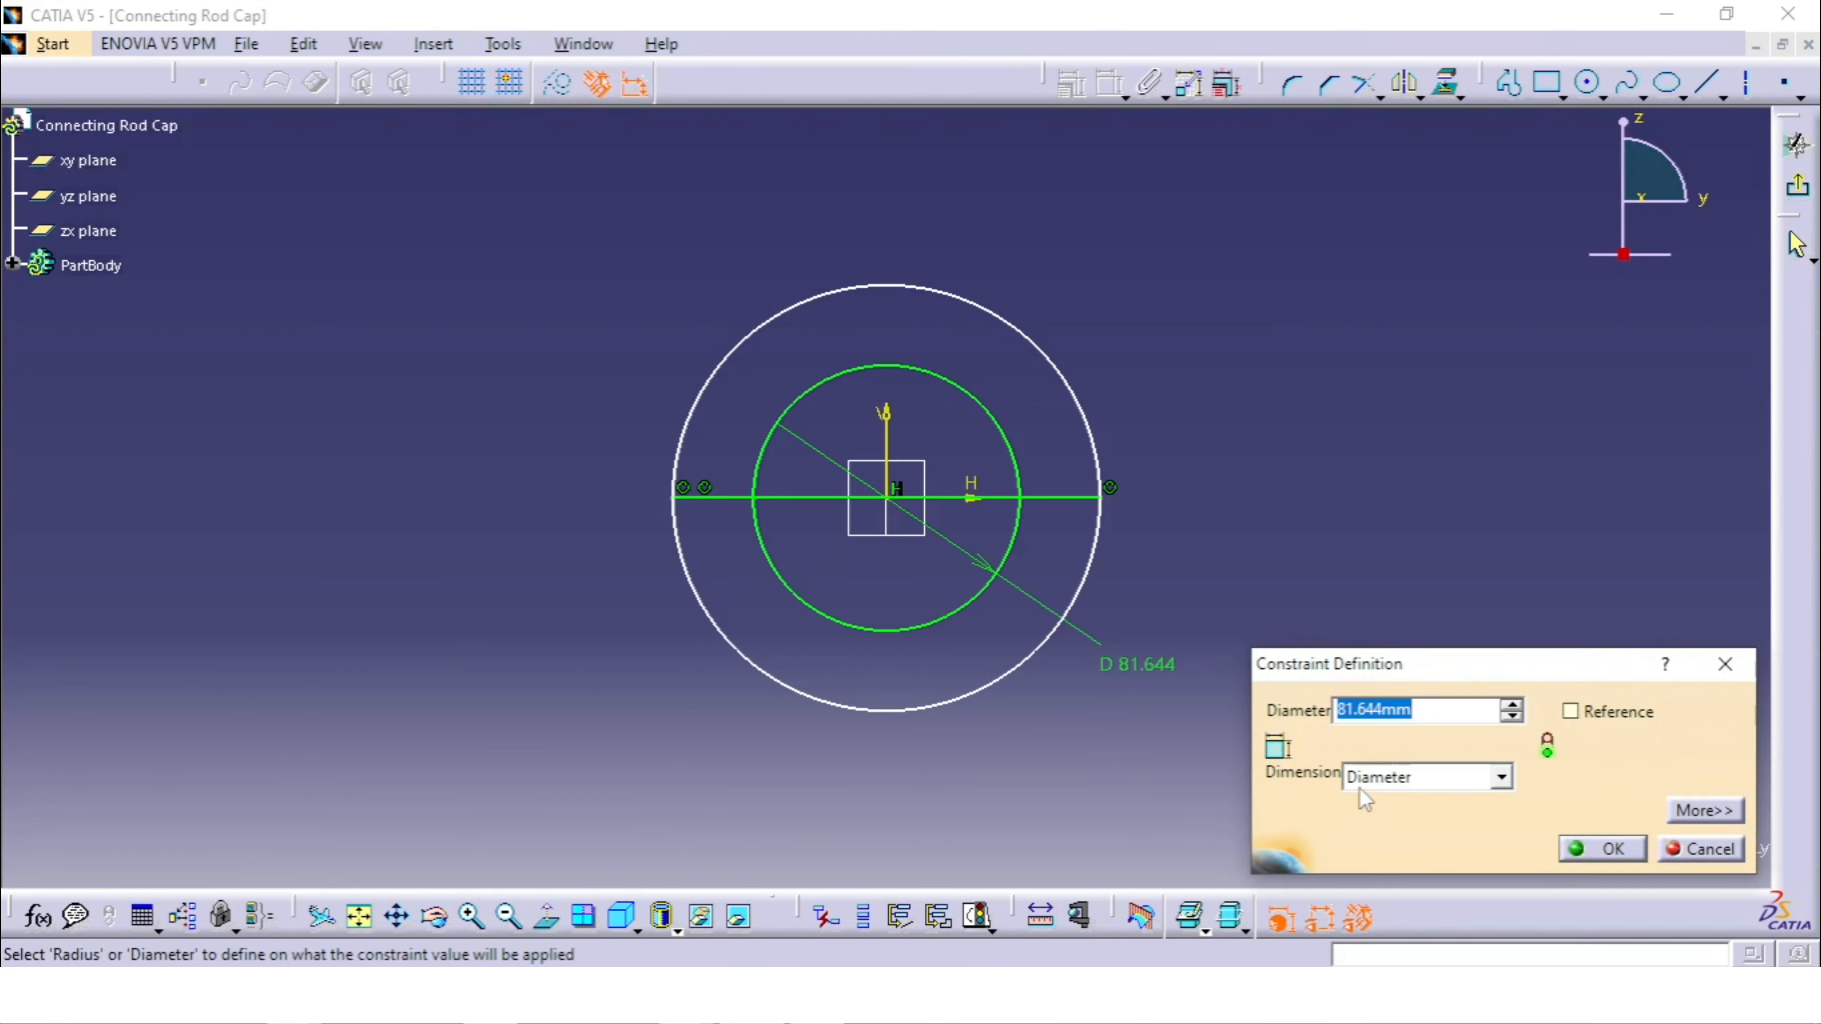
pyautogui.click(1382, 783)
pyautogui.click(1366, 802)
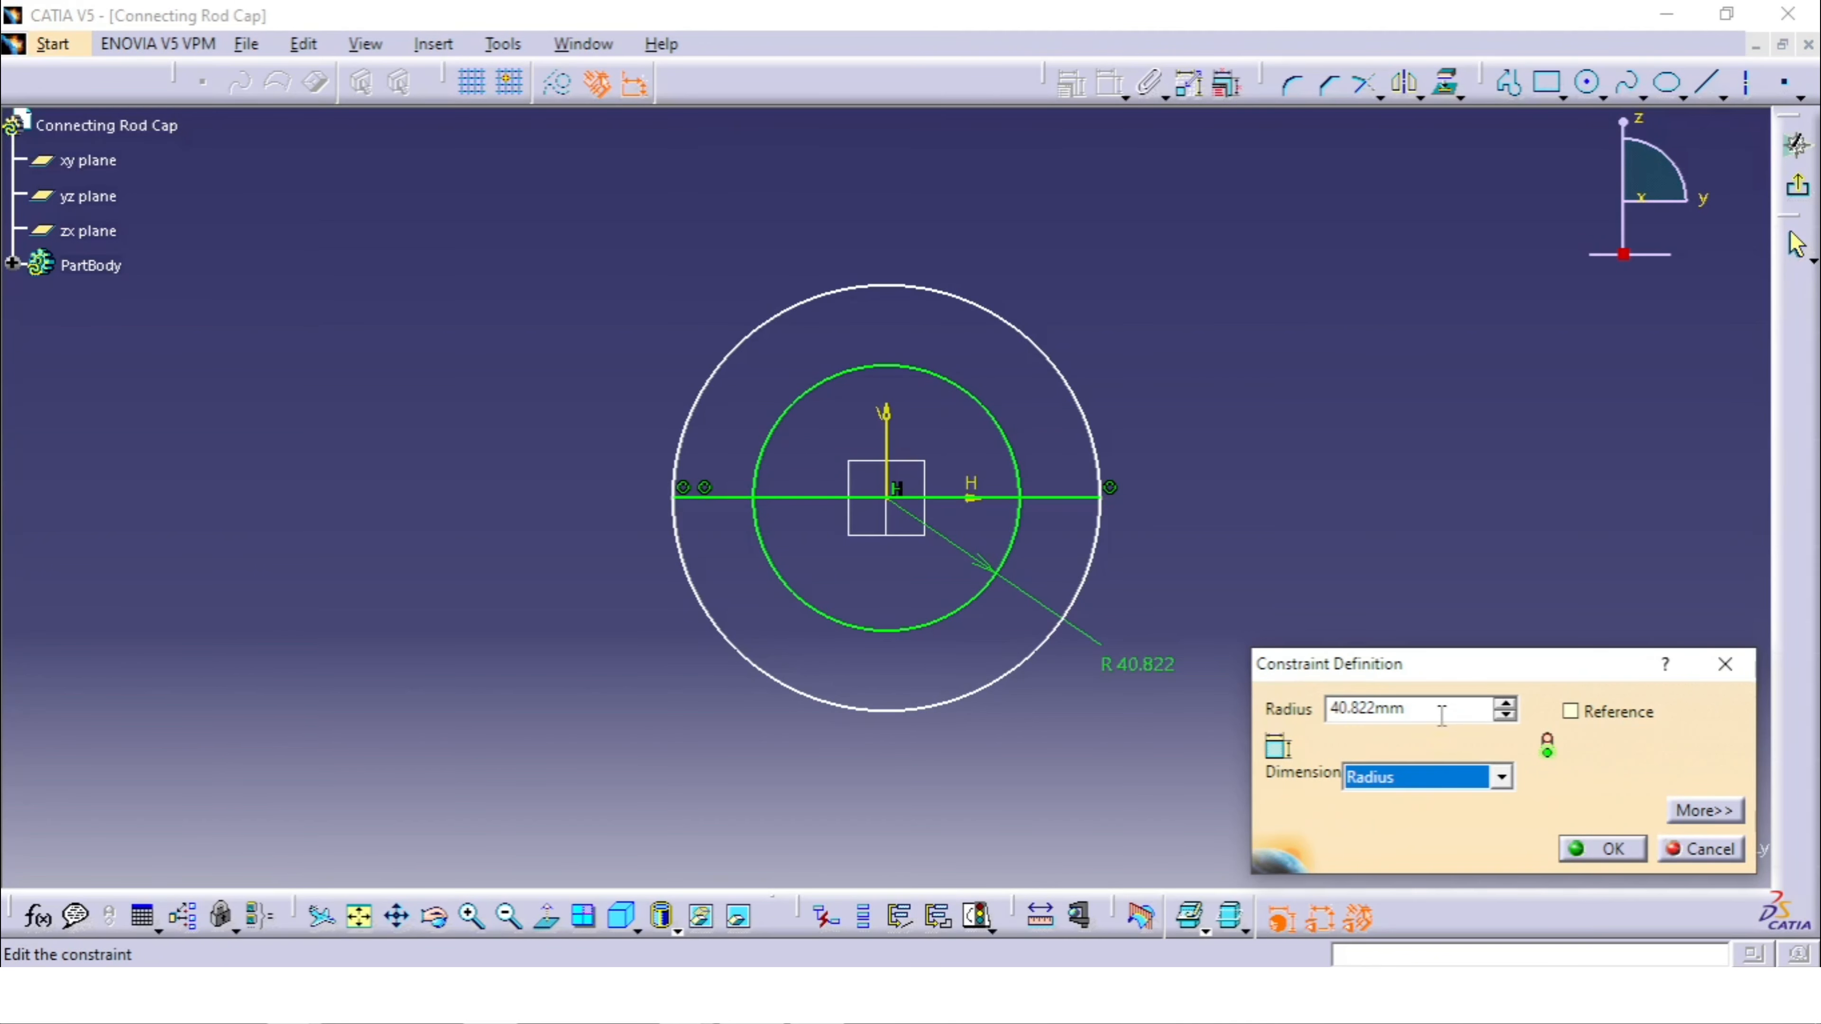
pyautogui.write('31.75')
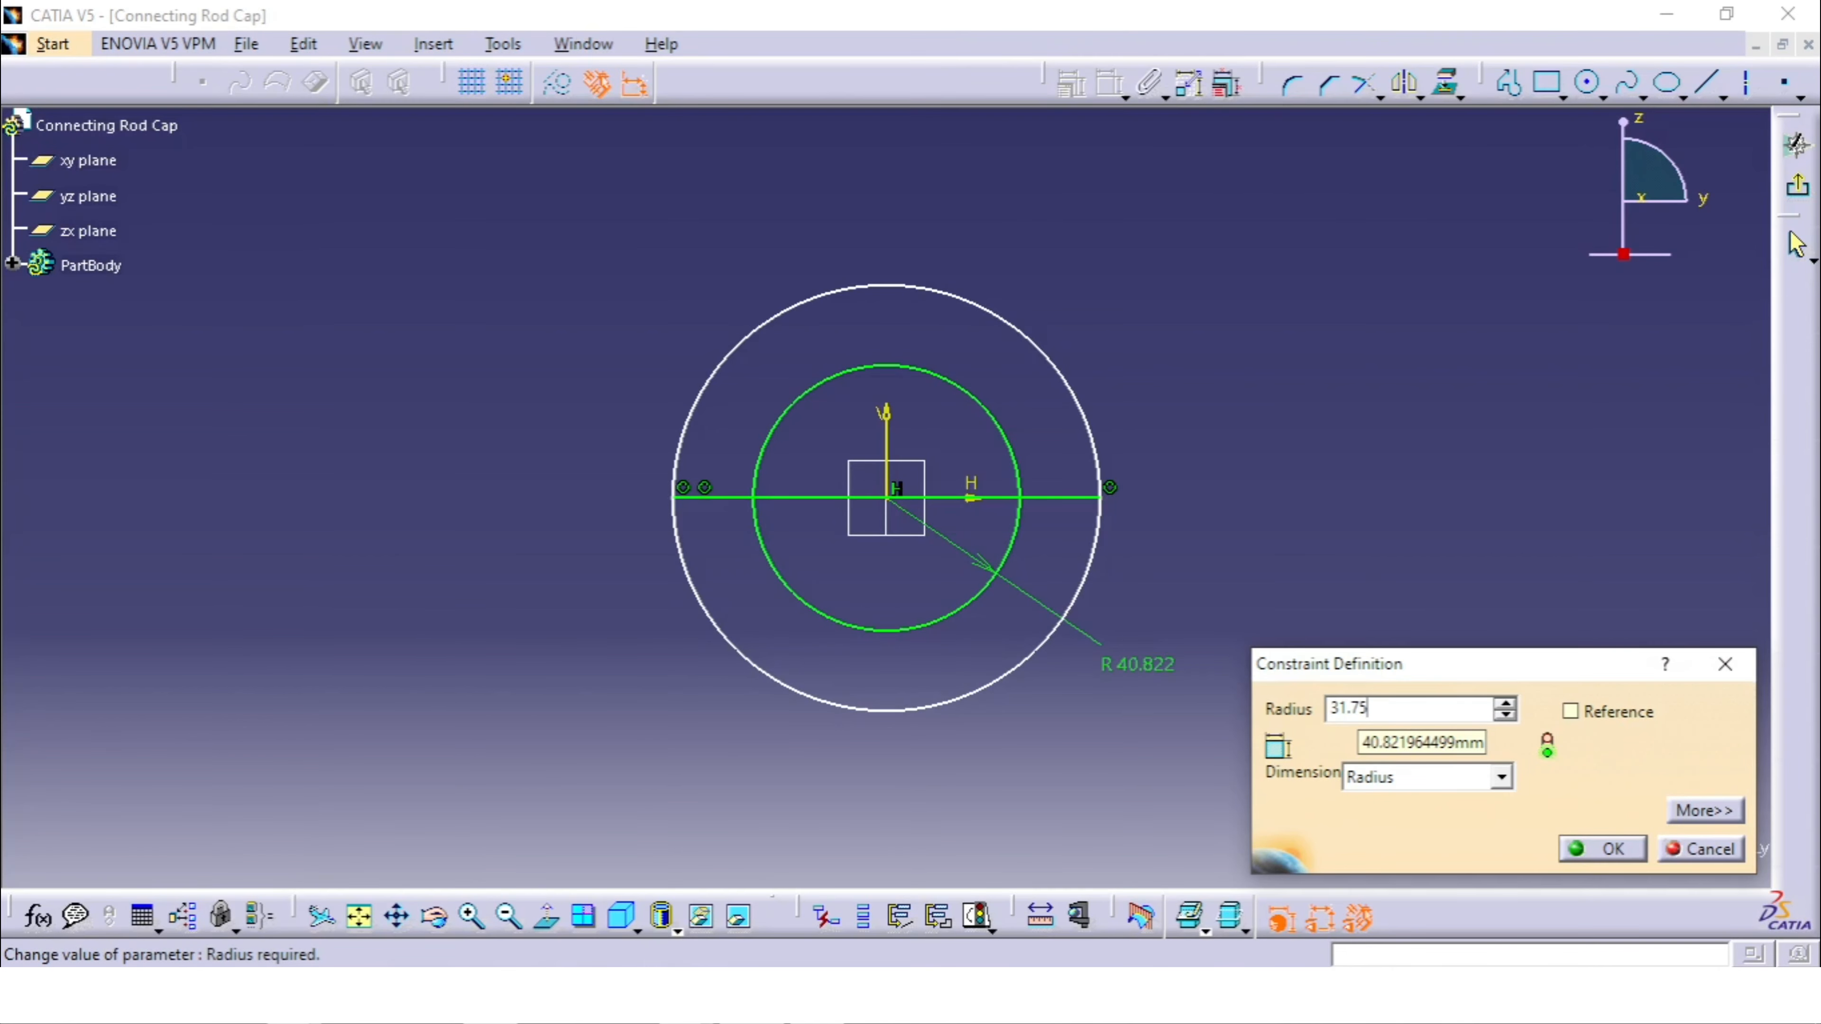
pyautogui.press('Return')
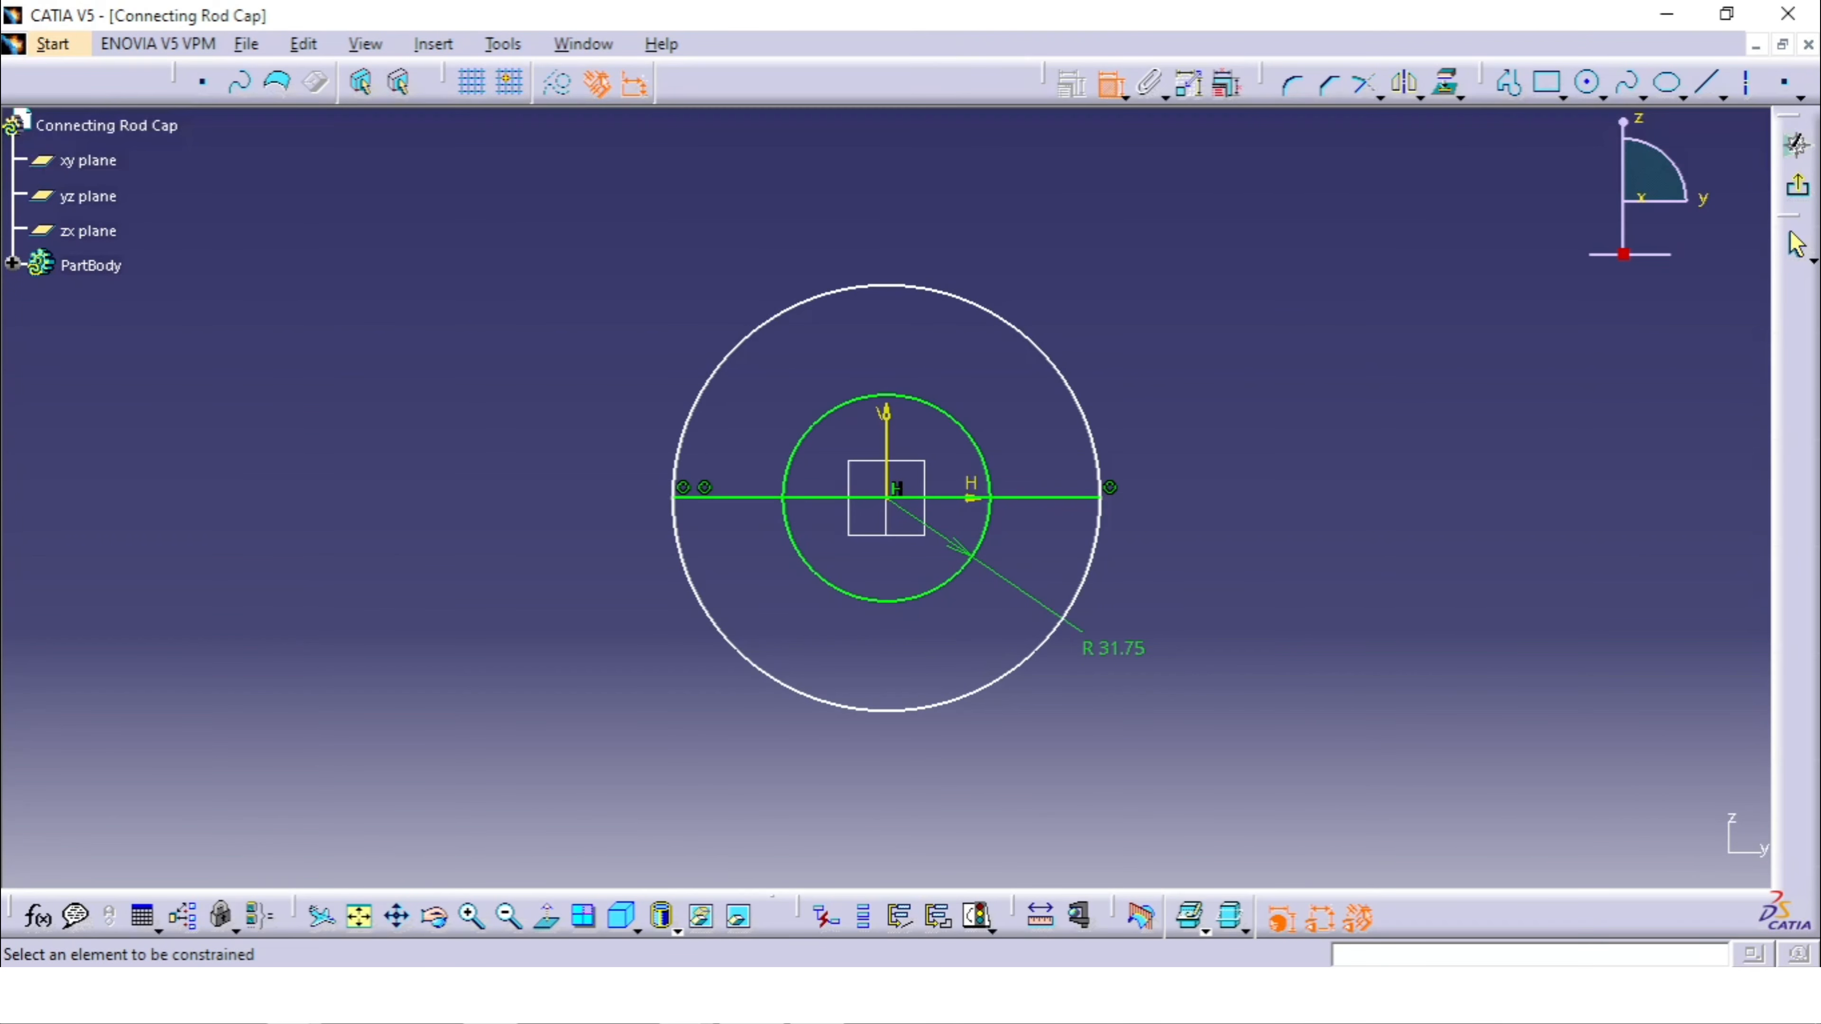
# Step: Dimension the outer circle as a radius, checking the cap drawing, and set it to 44.45 mm
pyautogui.click(613, 932)
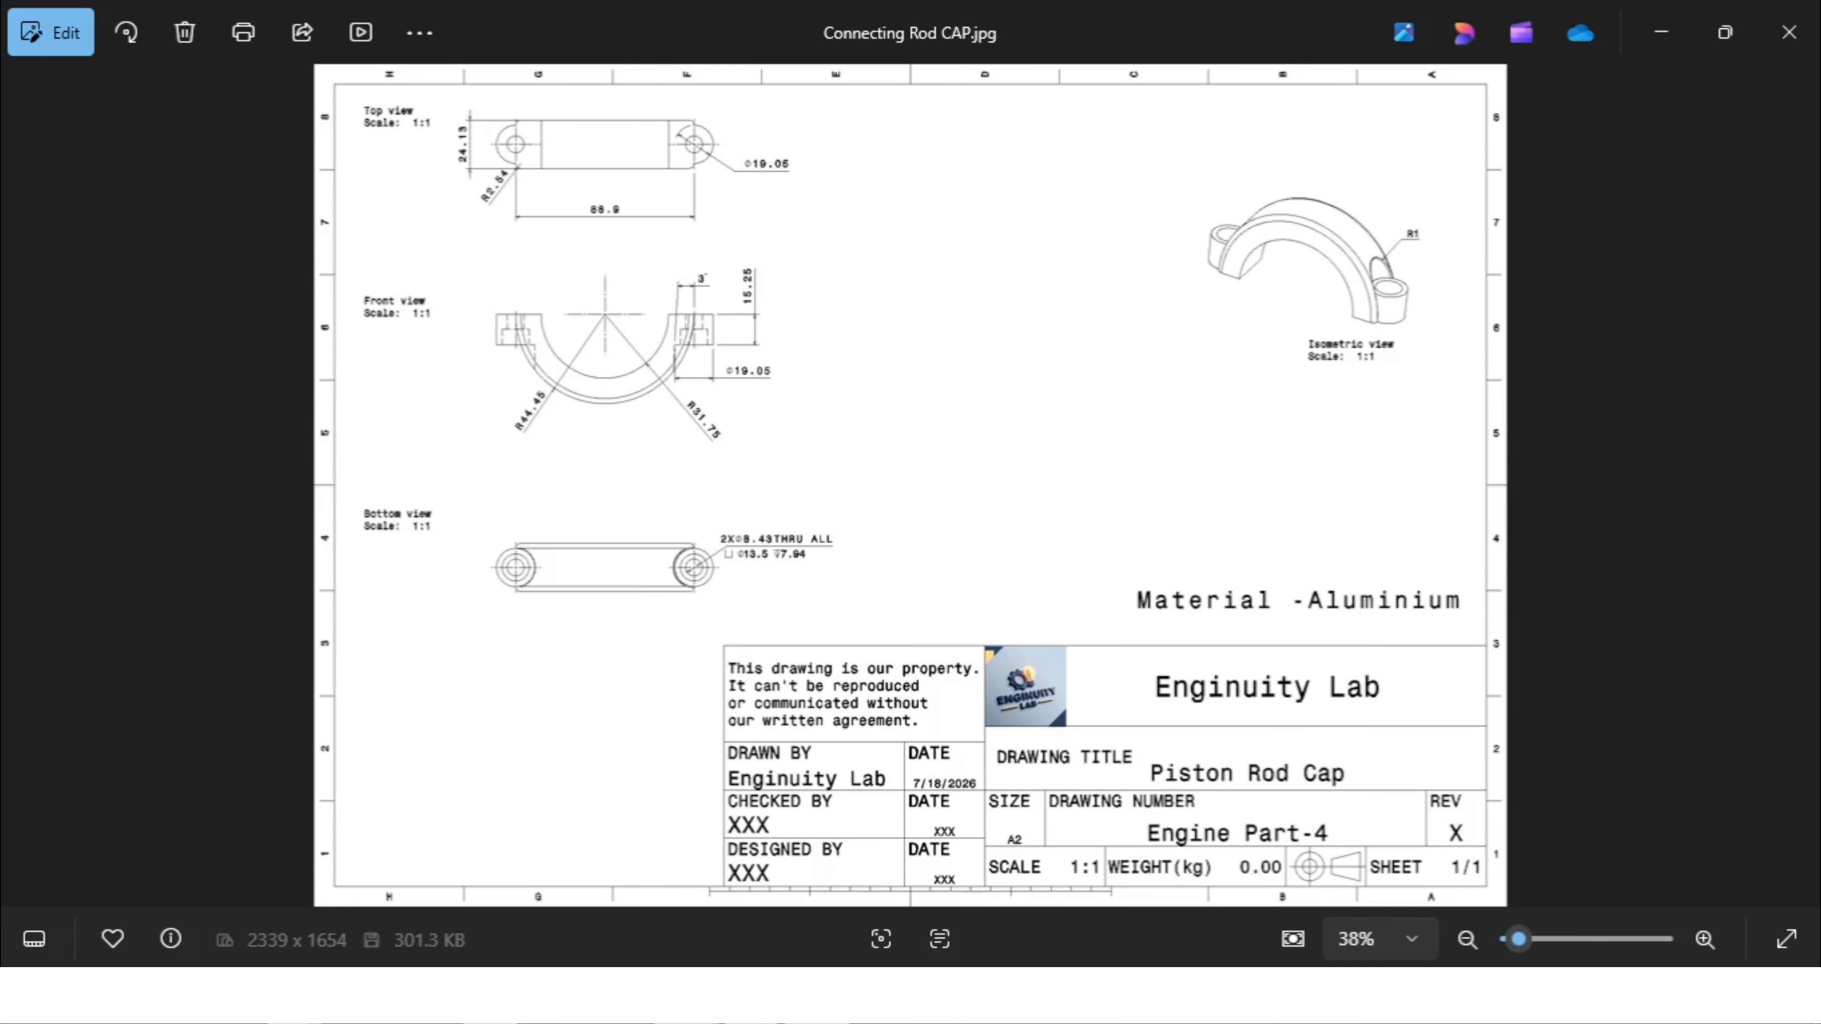
pyautogui.hotkey('alt', 'Tab')
pyautogui.click(960, 700)
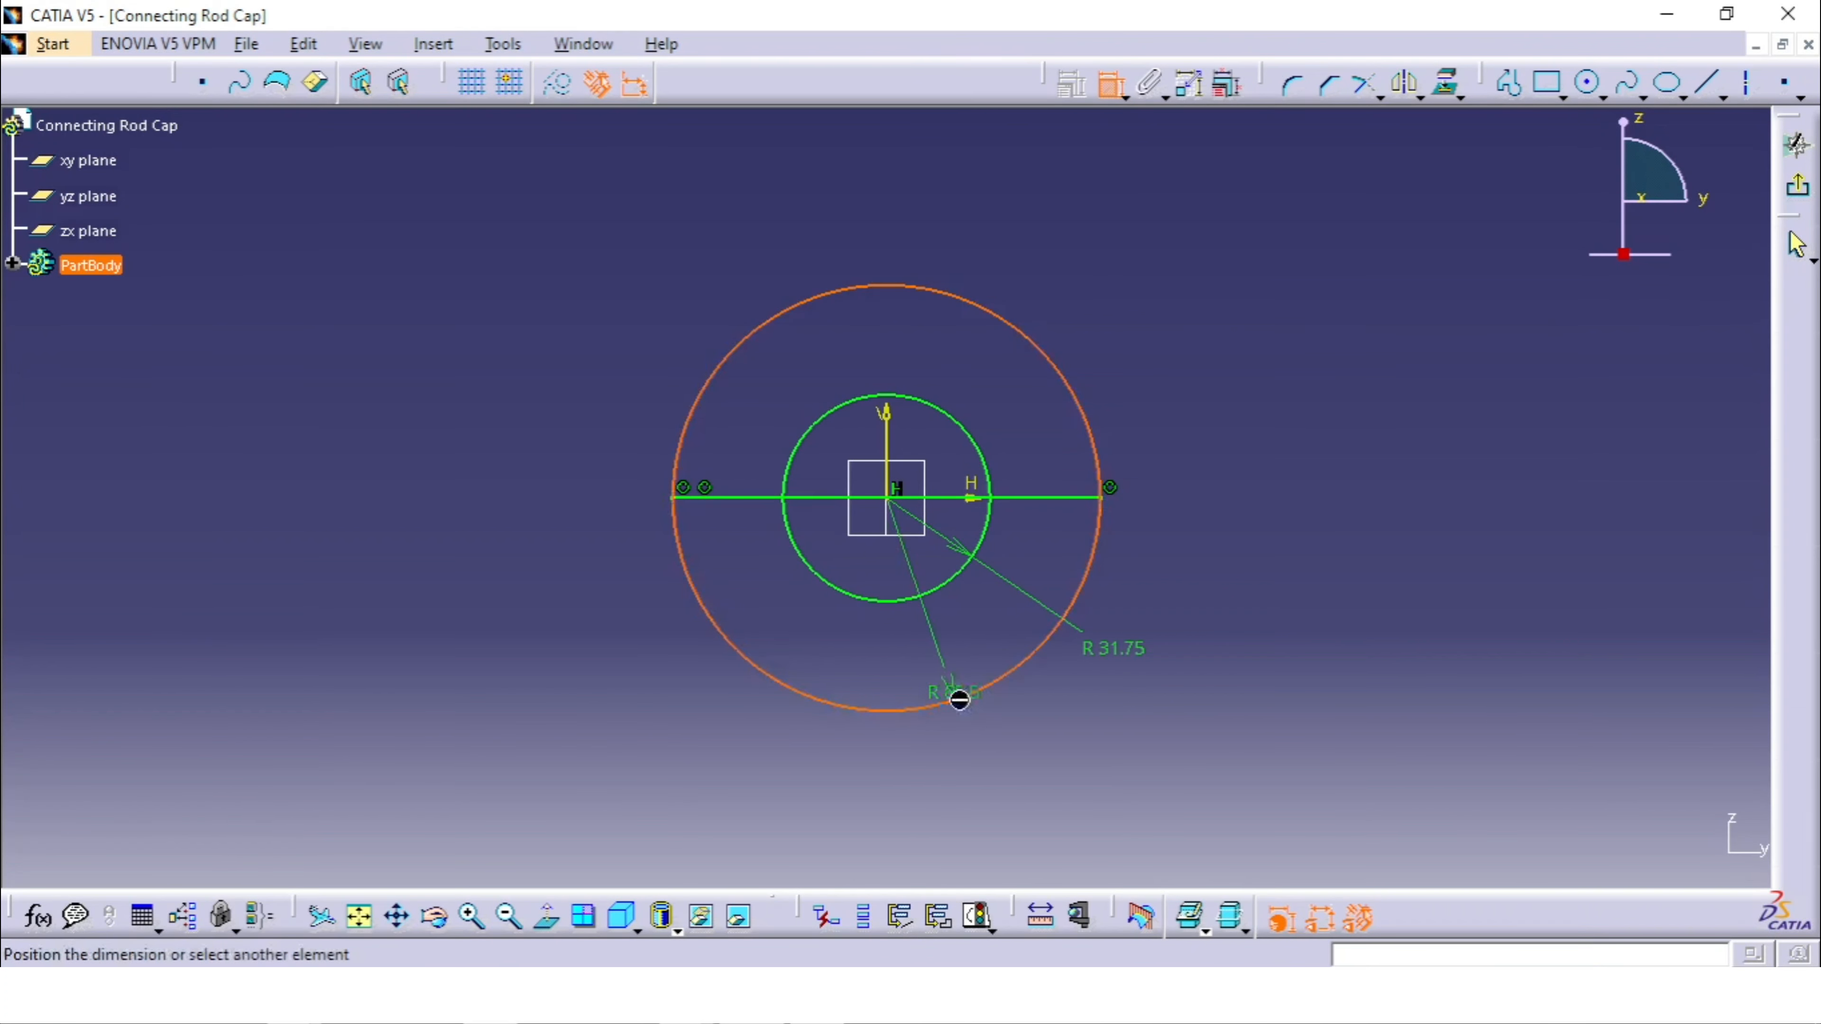
pyautogui.click(975, 764)
pyautogui.doubleClick(977, 769)
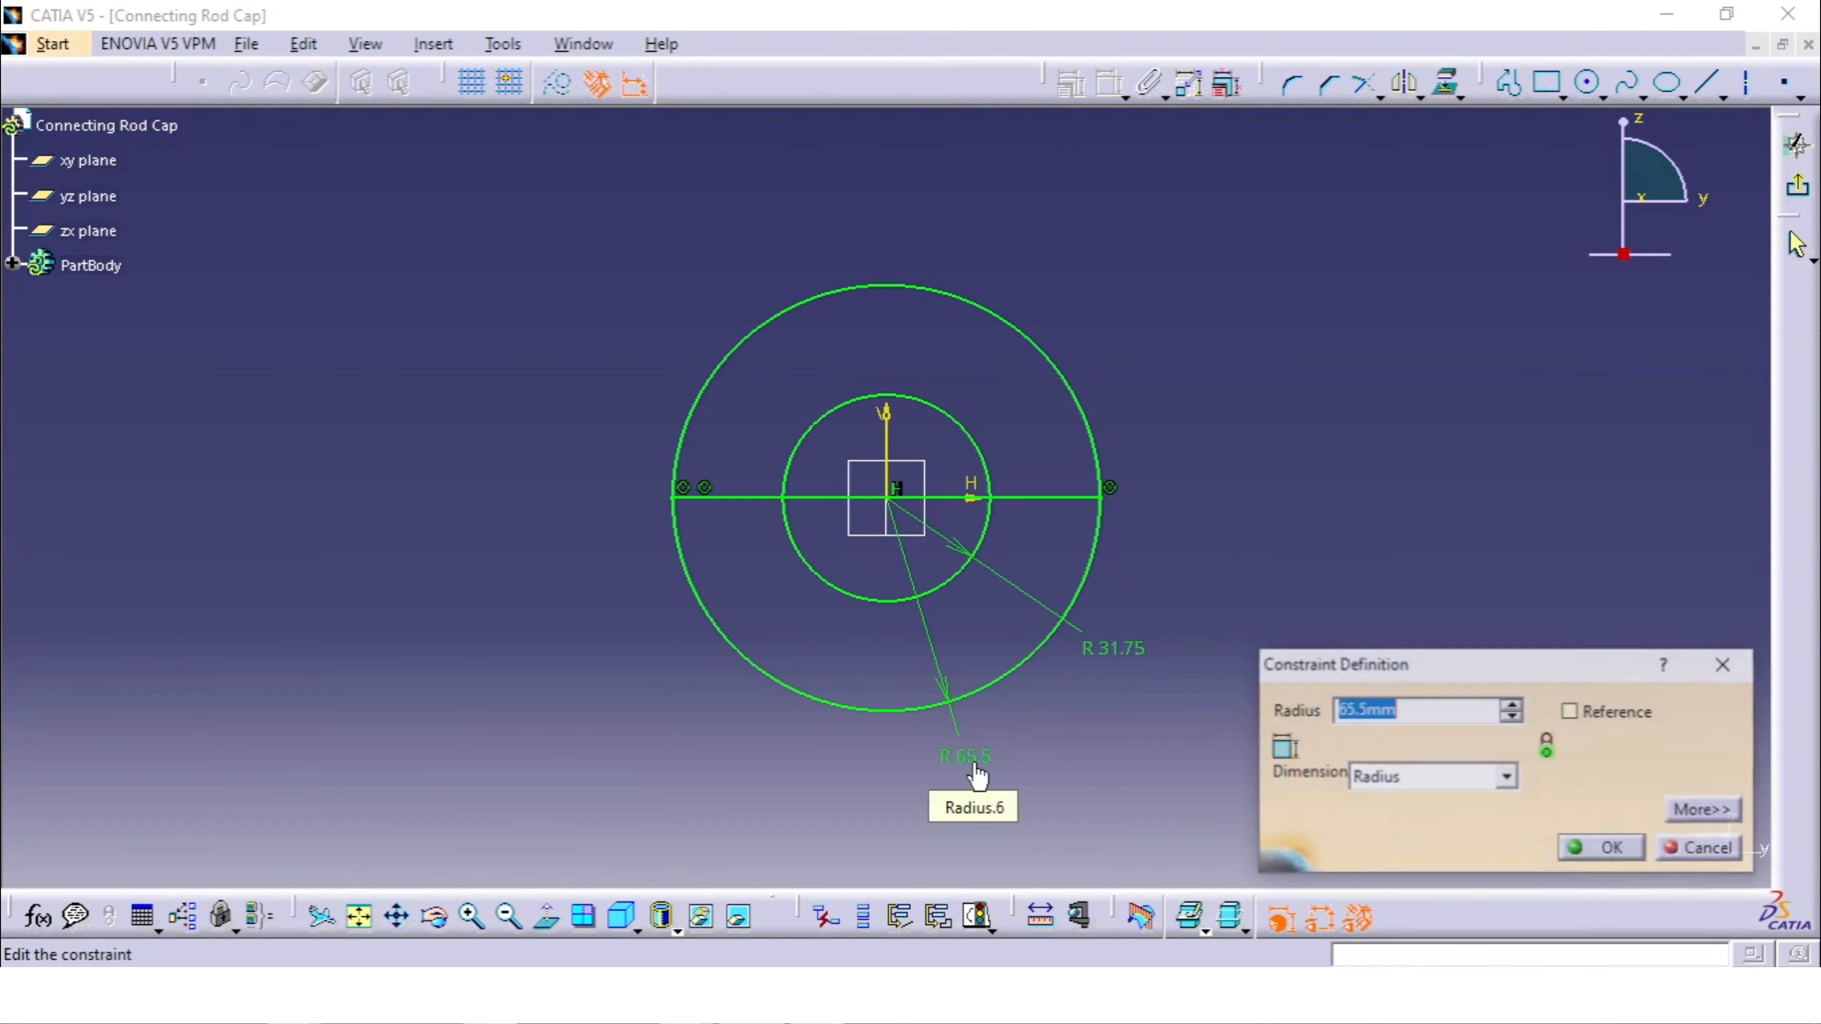
pyautogui.write('44.45')
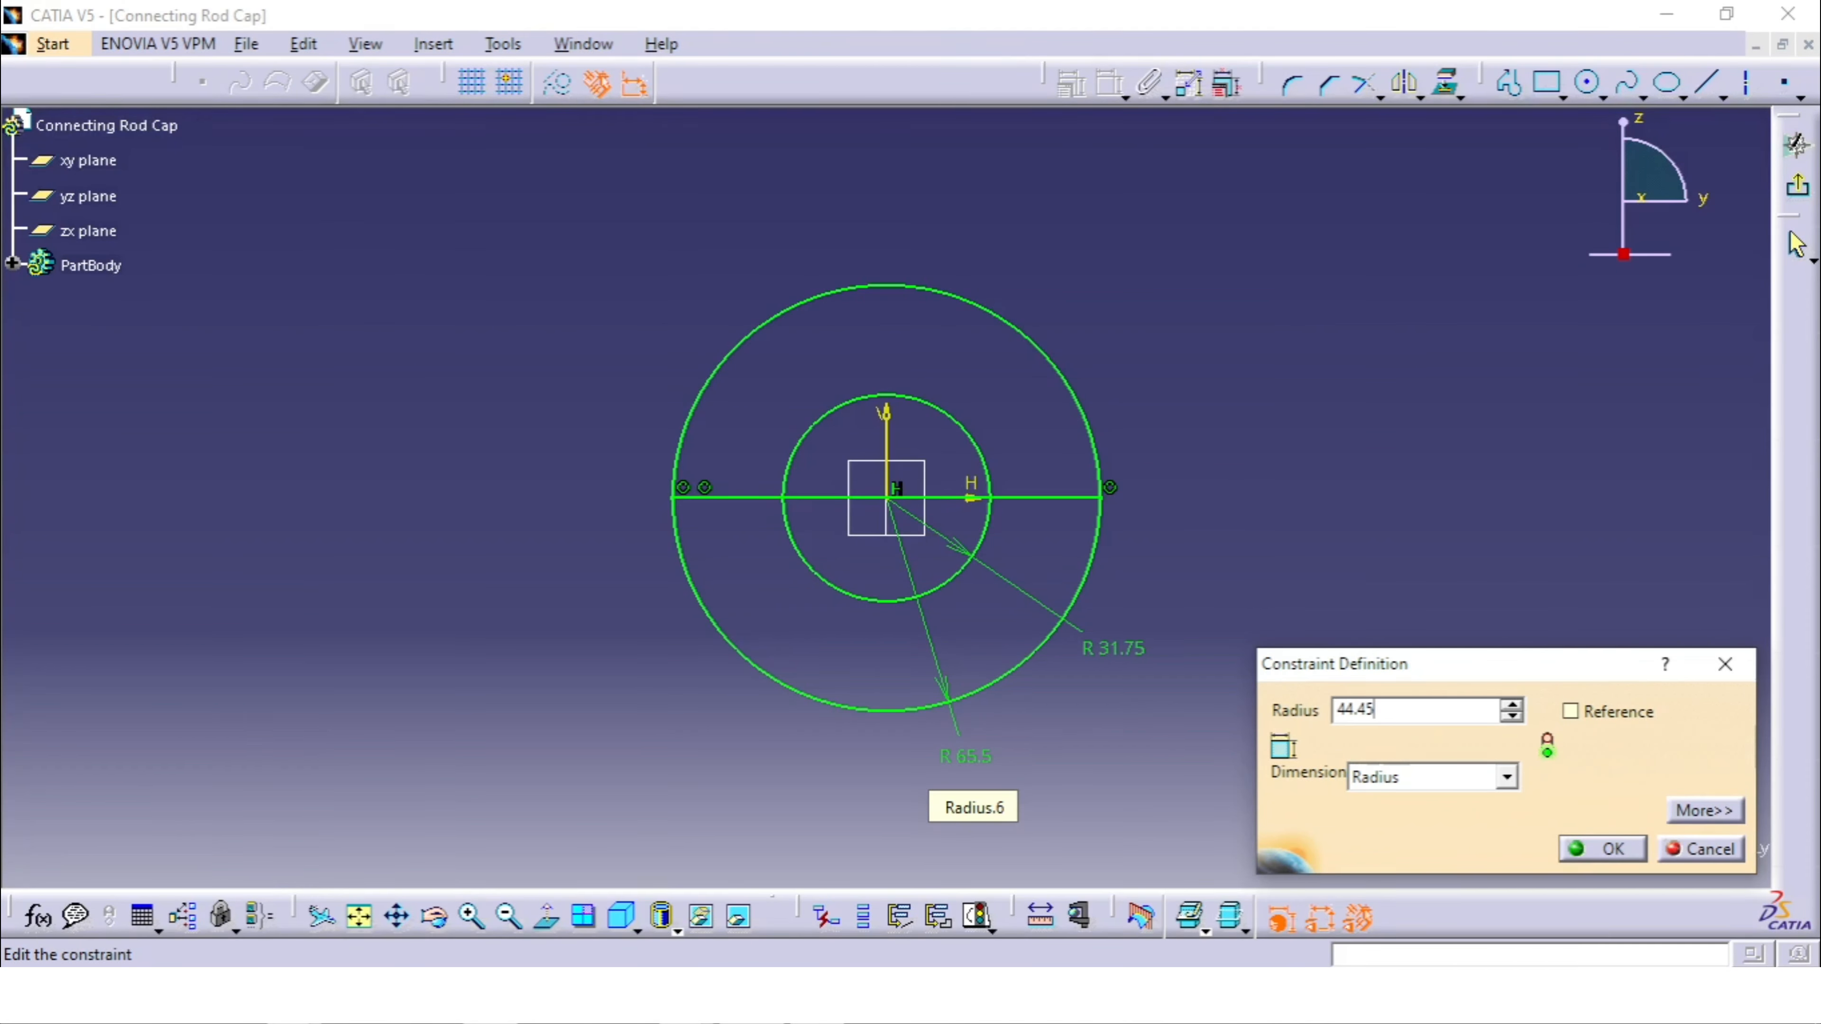
pyautogui.press('Return')
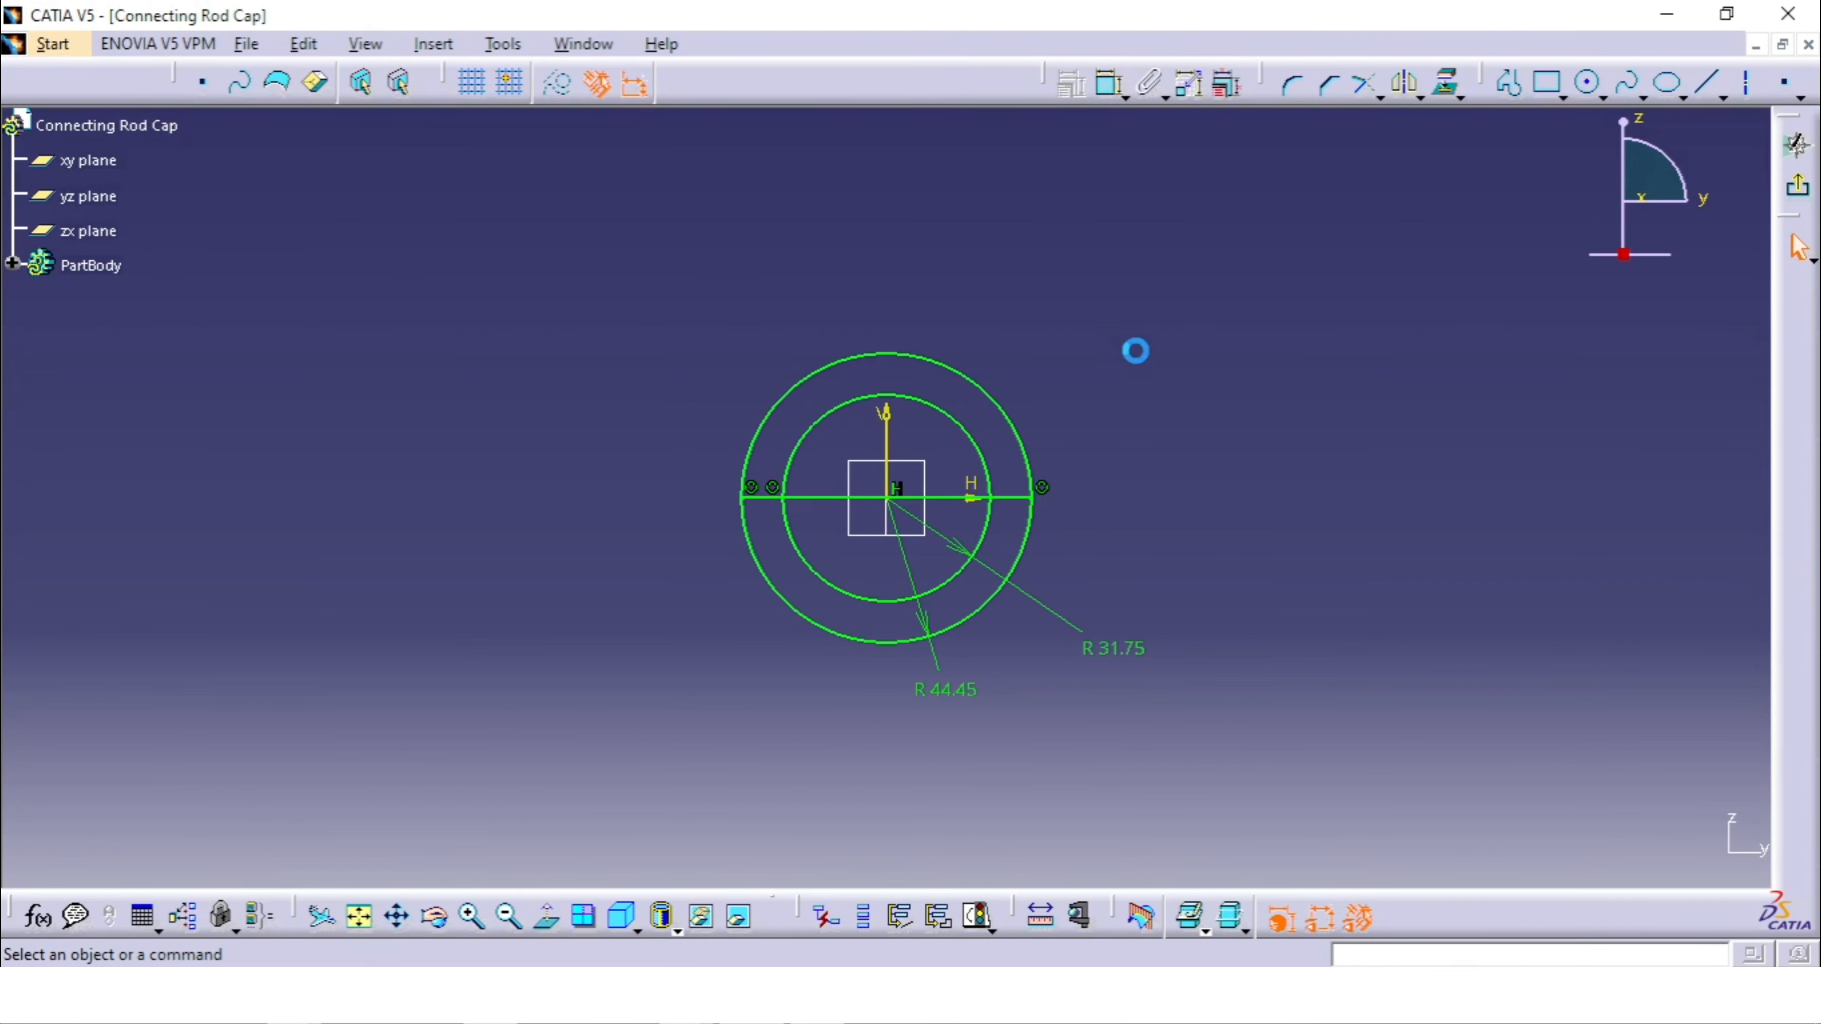
# Step: Quick Trim the upper halves of both circles and the middle of the horizontal line, leaving a closed lower half-ring profile
pyautogui.click(1380, 96)
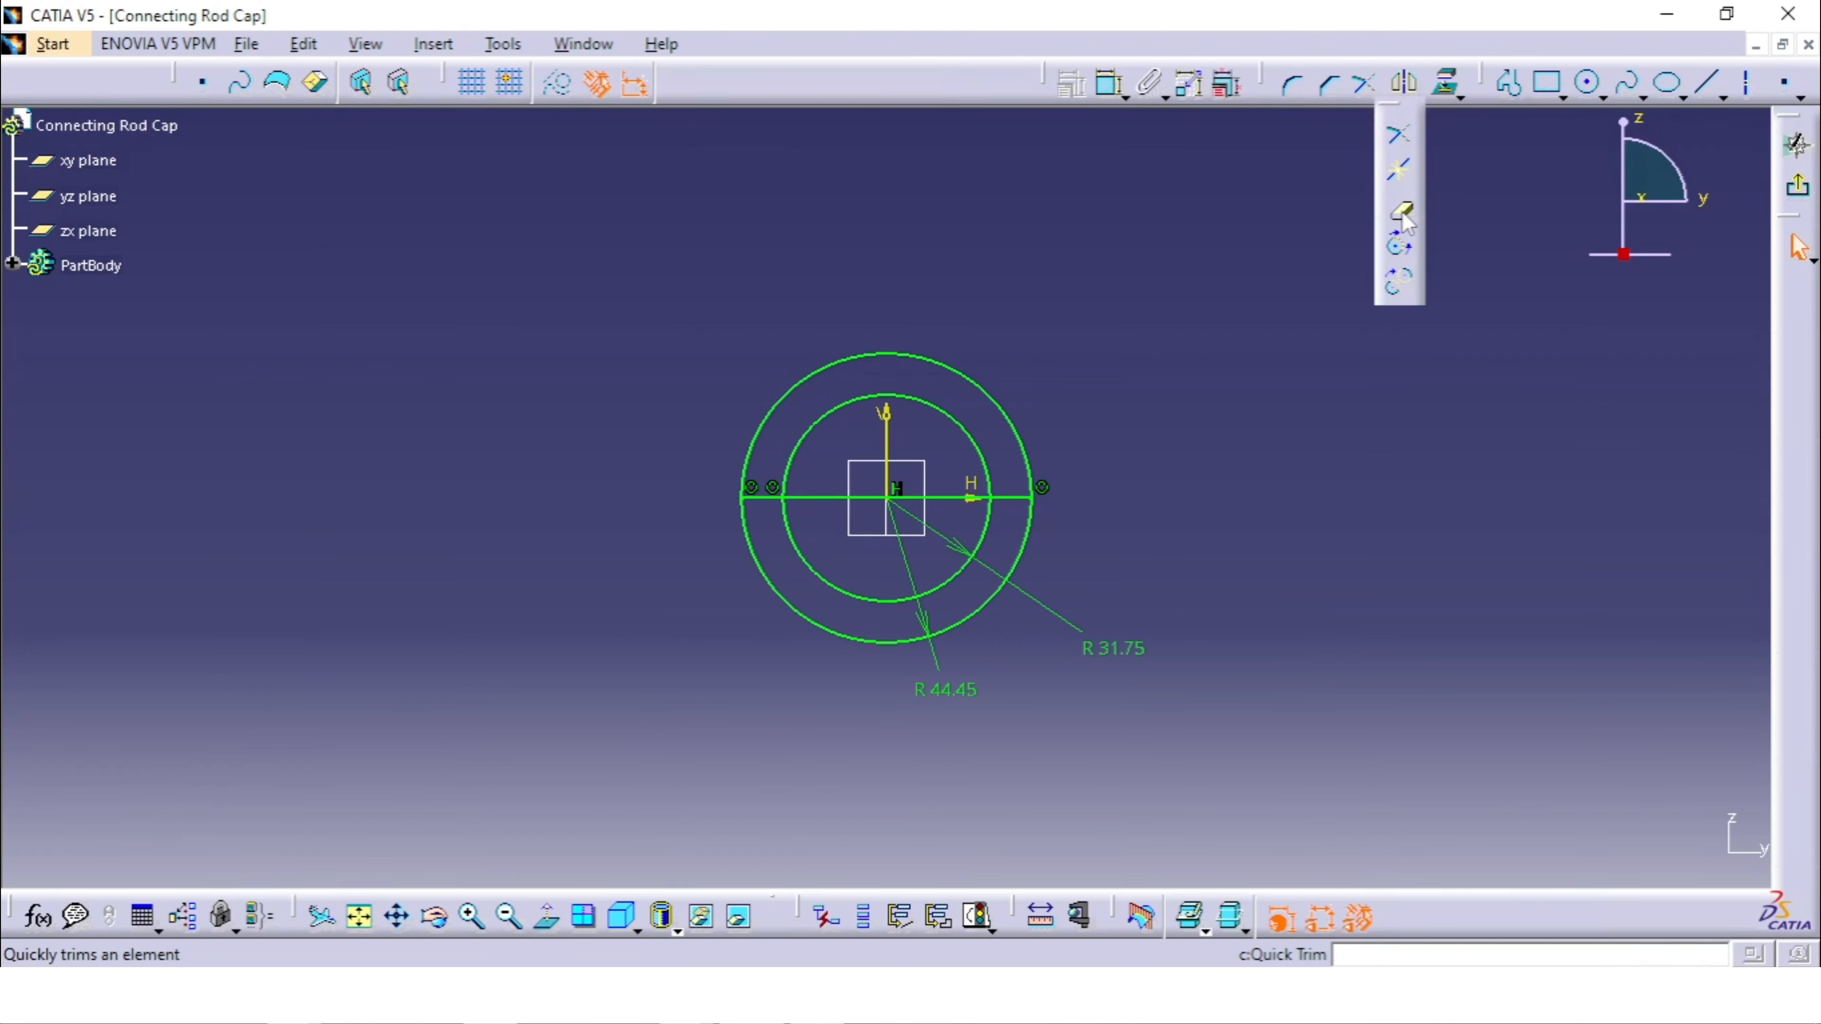
pyautogui.click(1402, 214)
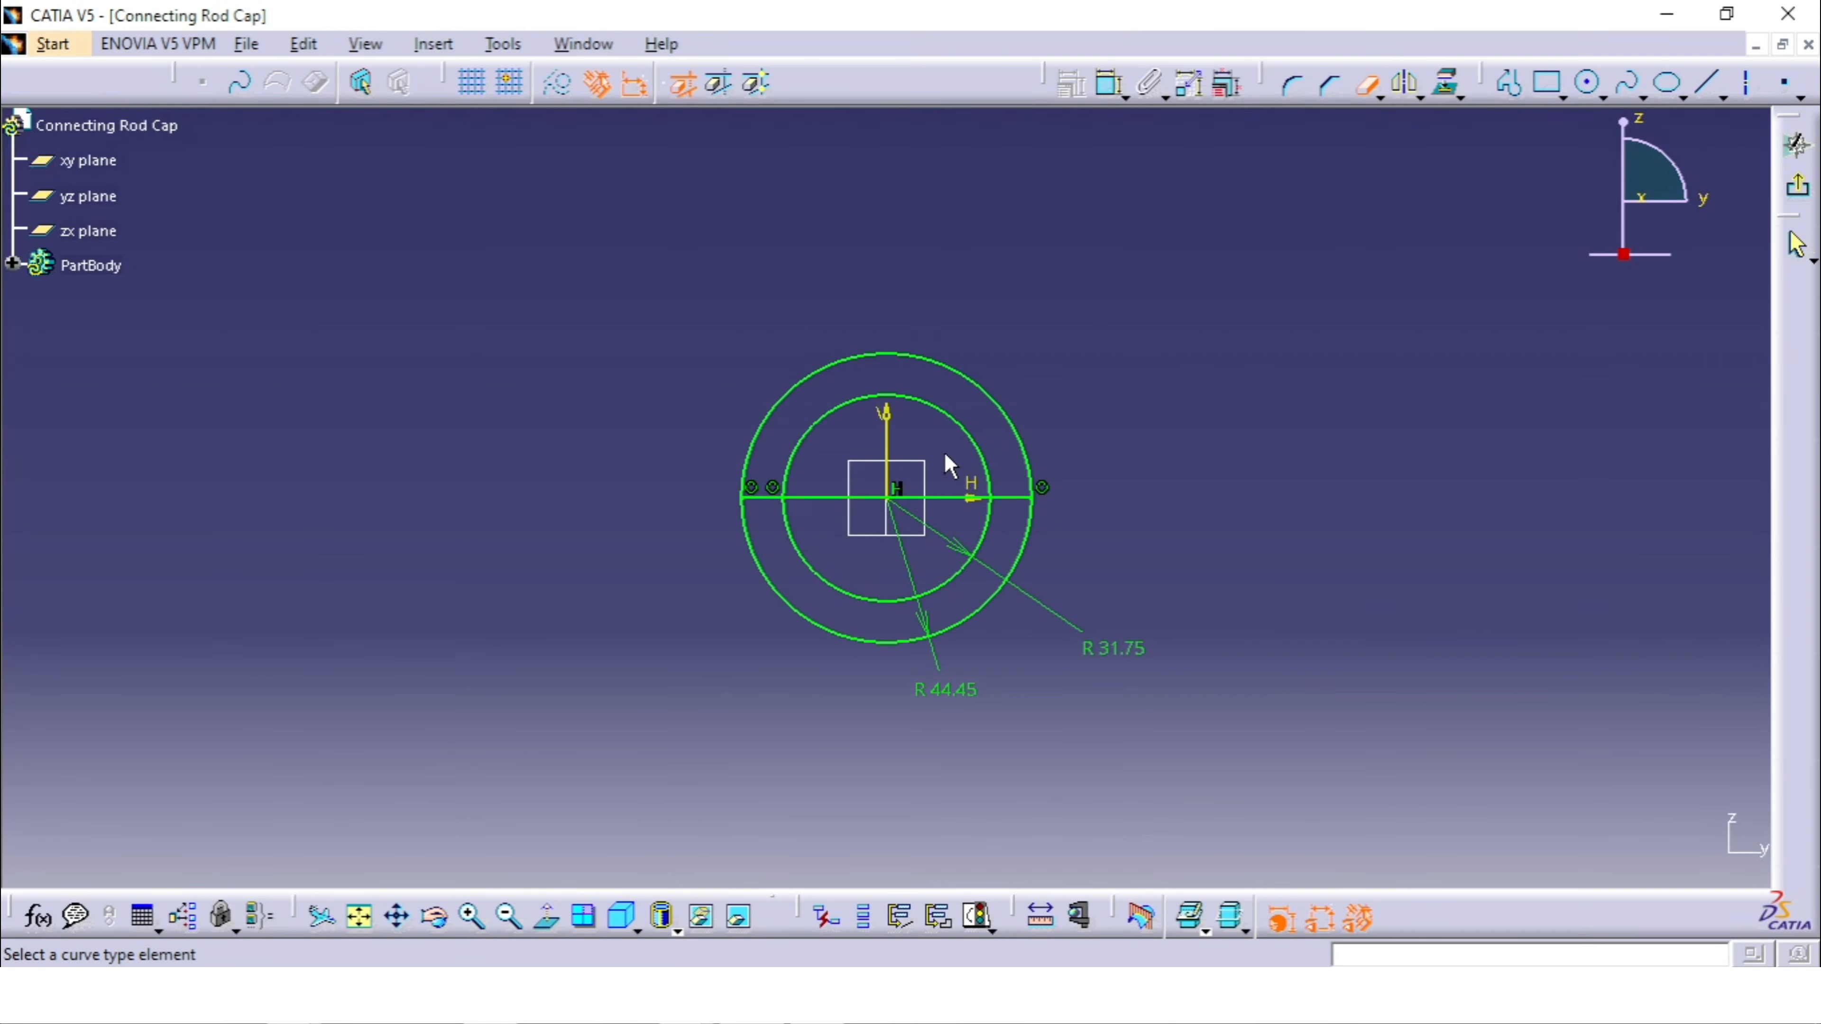
pyautogui.click(962, 428)
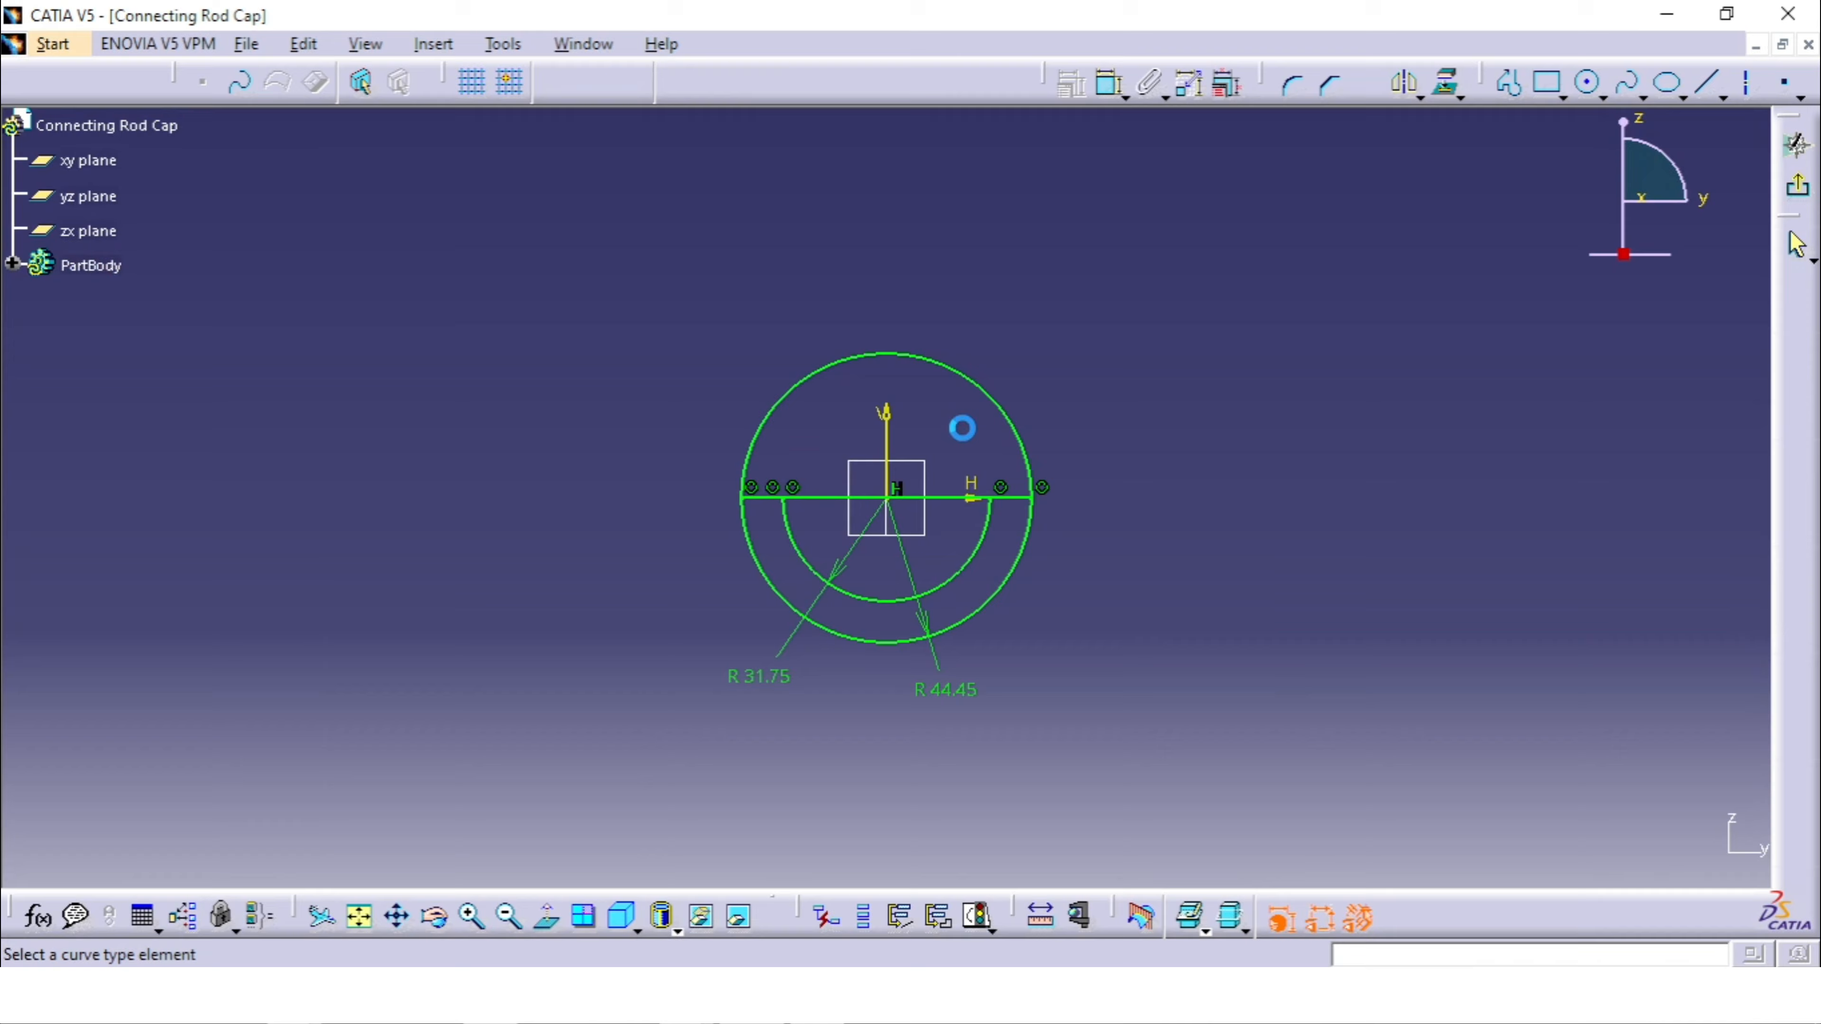
pyautogui.click(1011, 411)
pyautogui.click(929, 496)
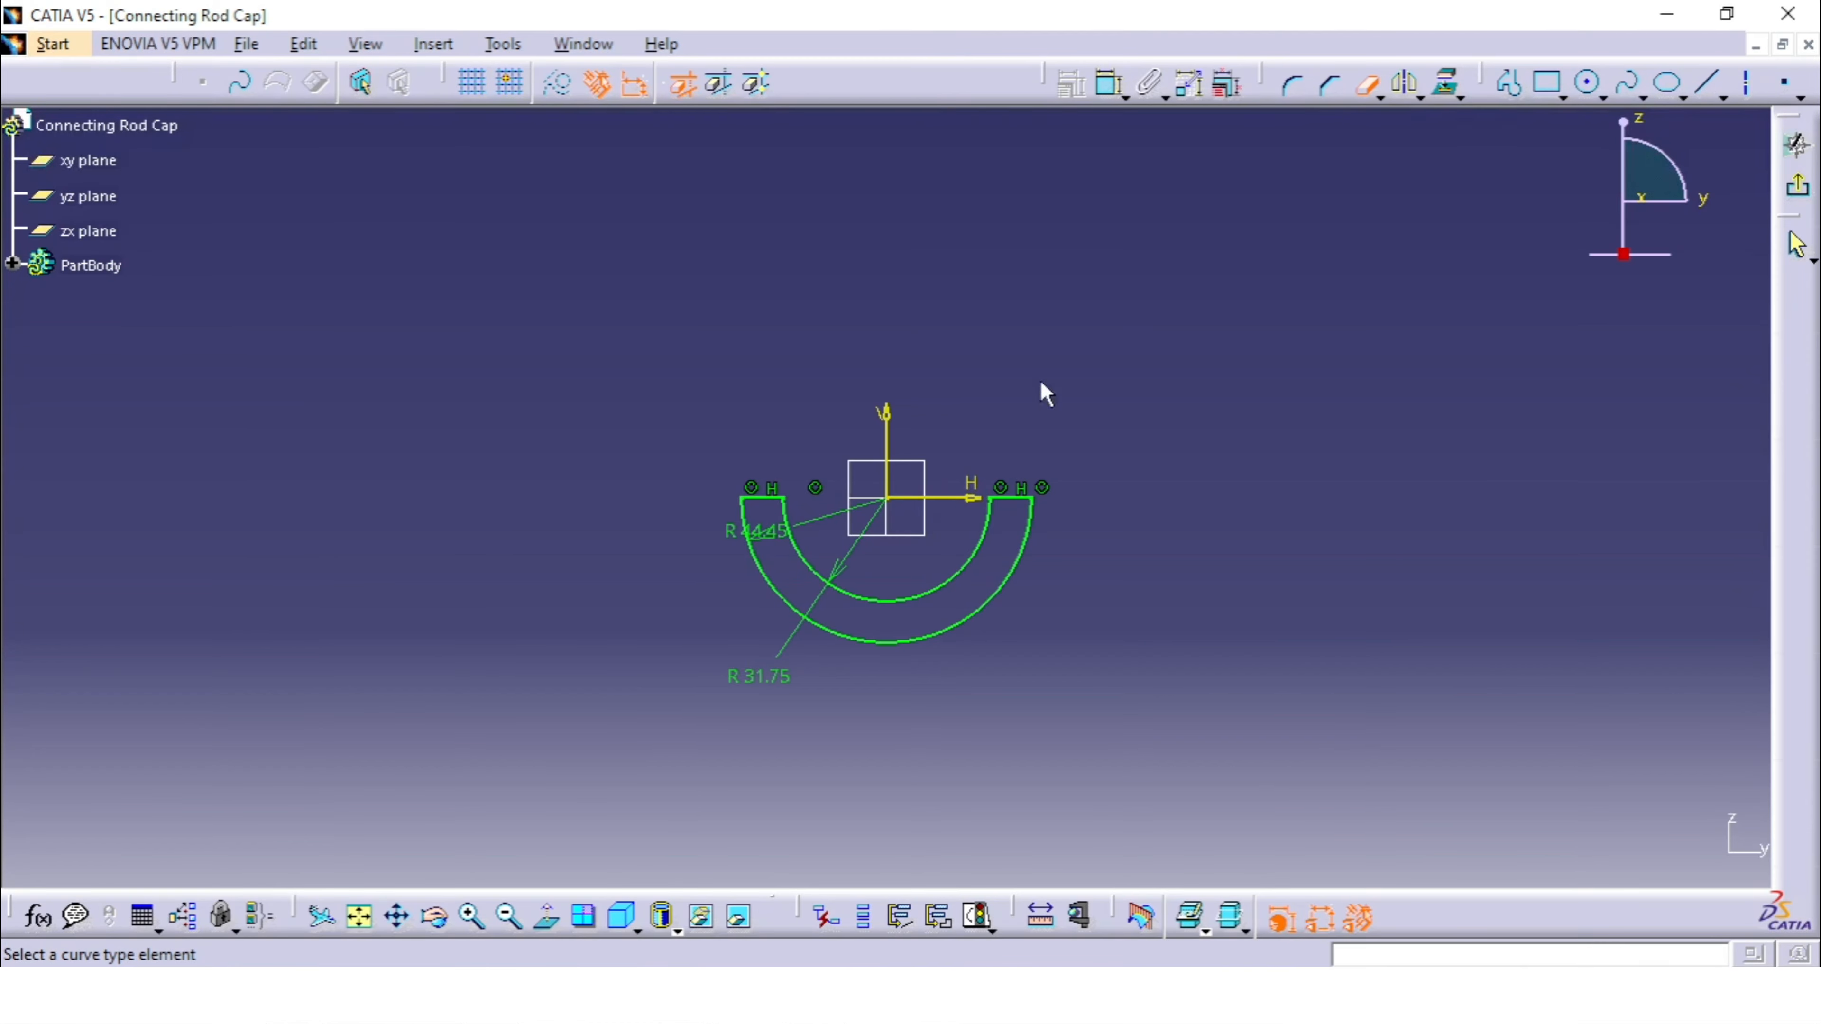
pyautogui.click(1366, 84)
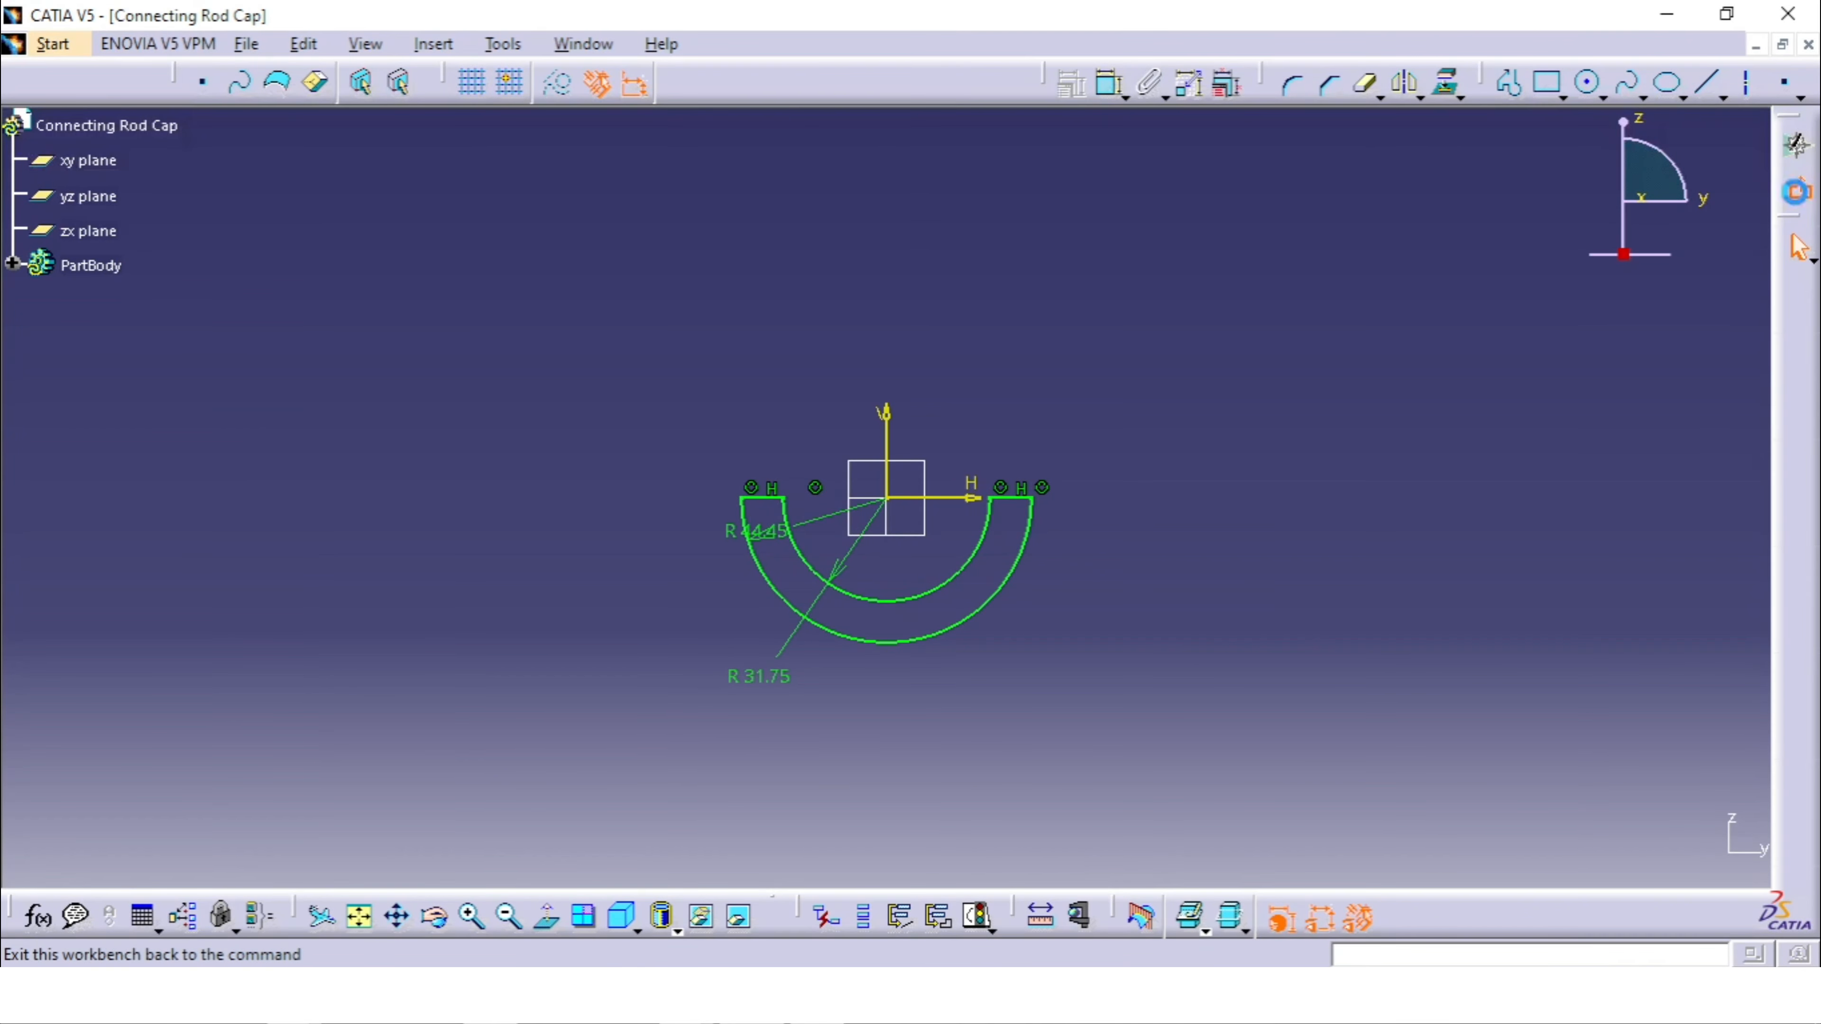
# Step: Exit the sketch and pad the half-ring profile with a length of 12.065 mm and mirrored extent, checking the width in the cap drawing
pyautogui.click(1796, 191)
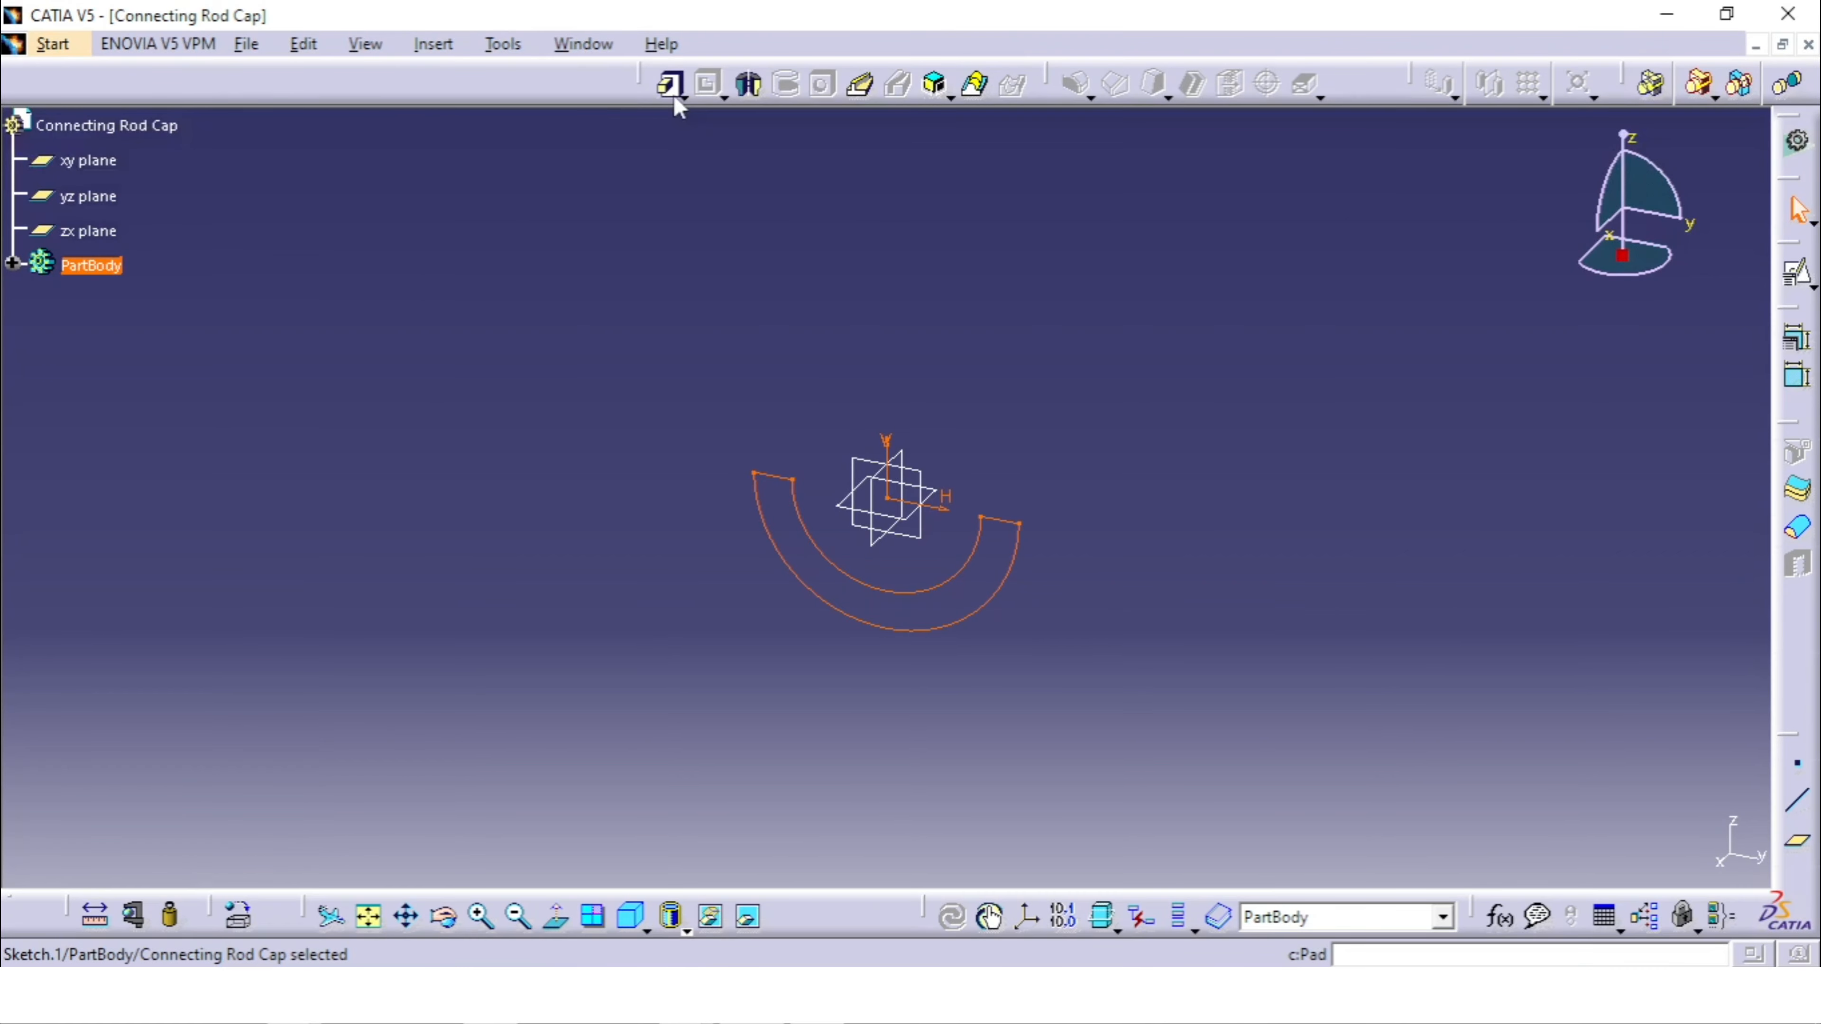
pyautogui.click(674, 101)
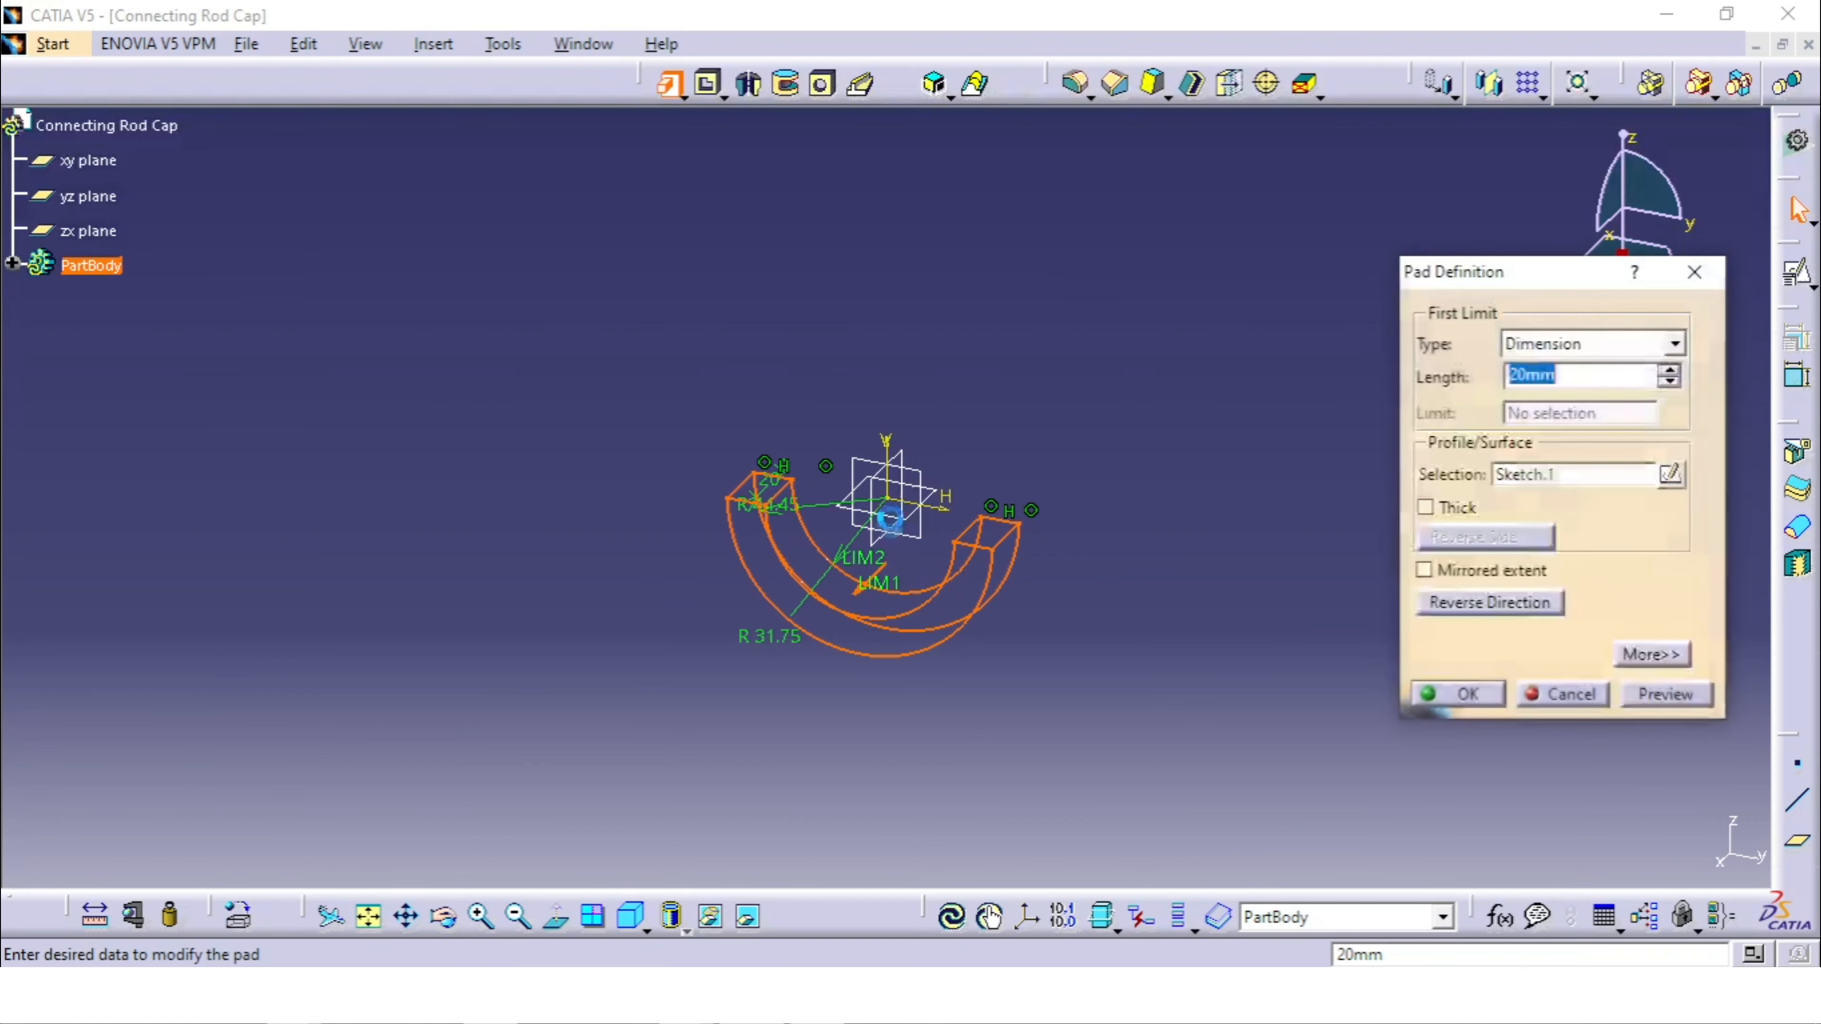
pyautogui.click(578, 861)
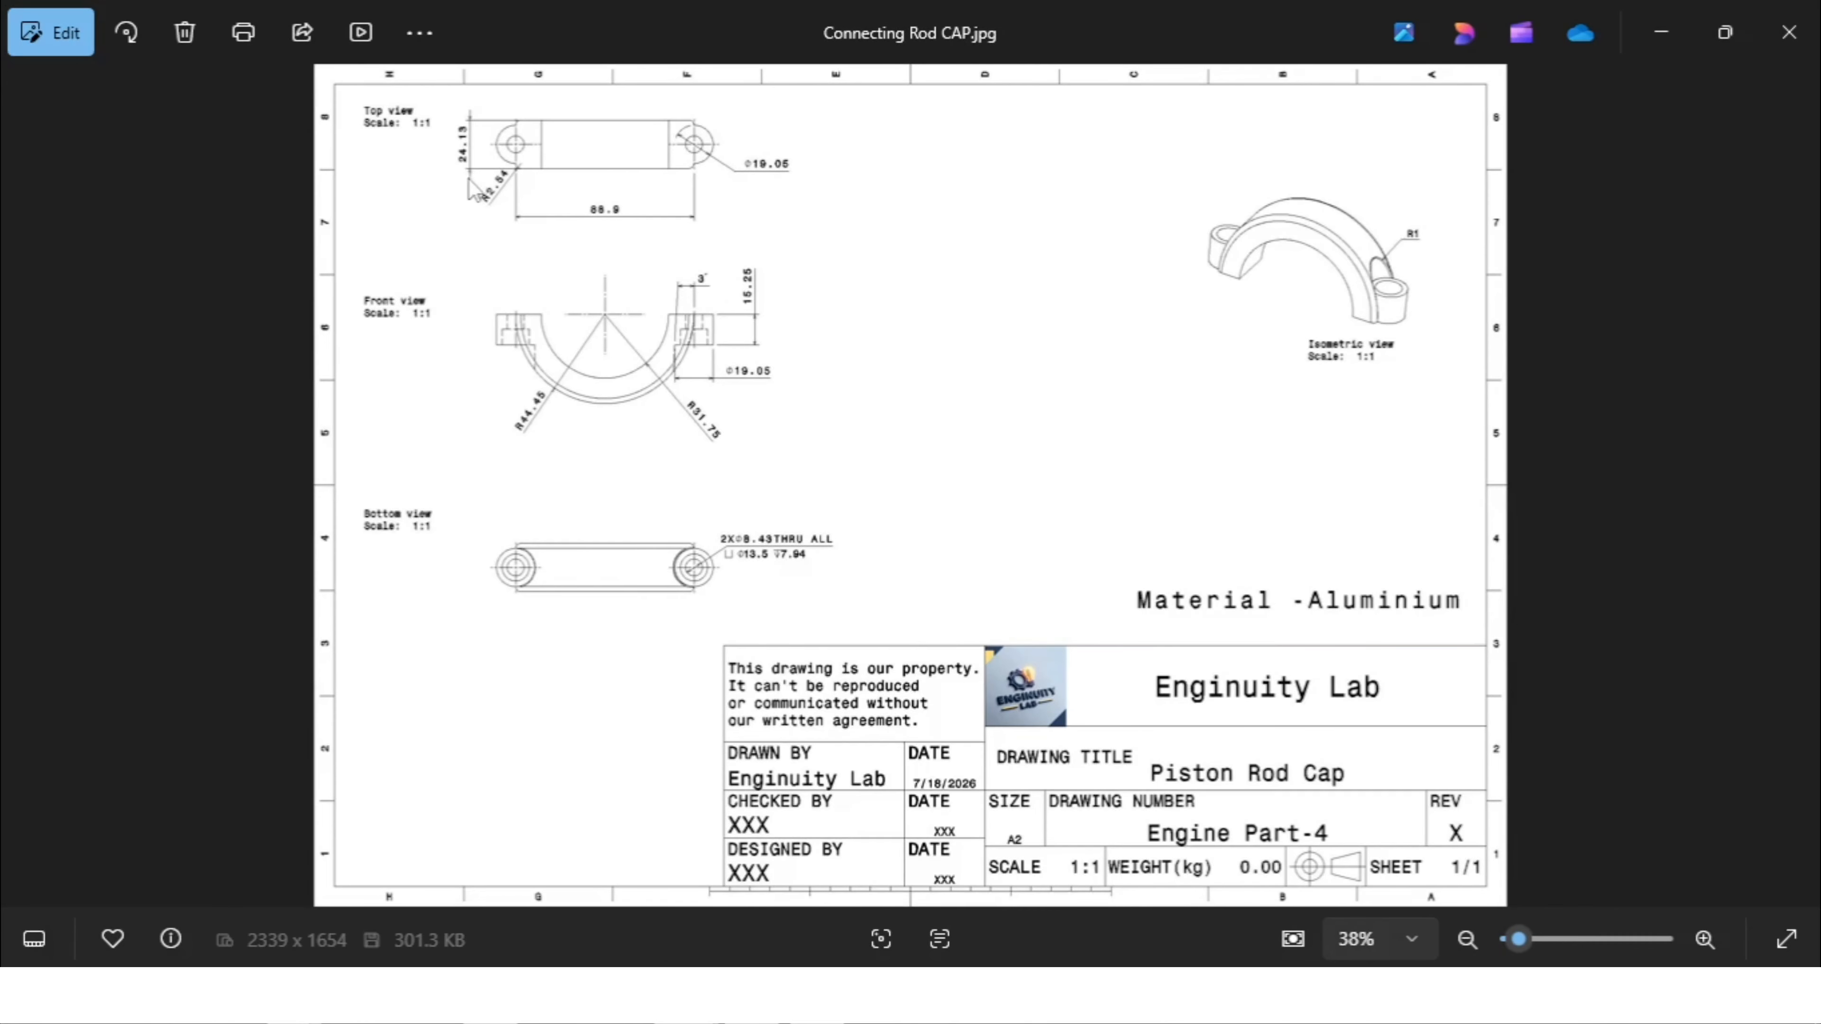
pyautogui.scroll(2, 468, 181)
pyautogui.scroll(-2, 409, 197)
pyautogui.hotkey('alt', 'Tab')
pyautogui.click(1450, 574)
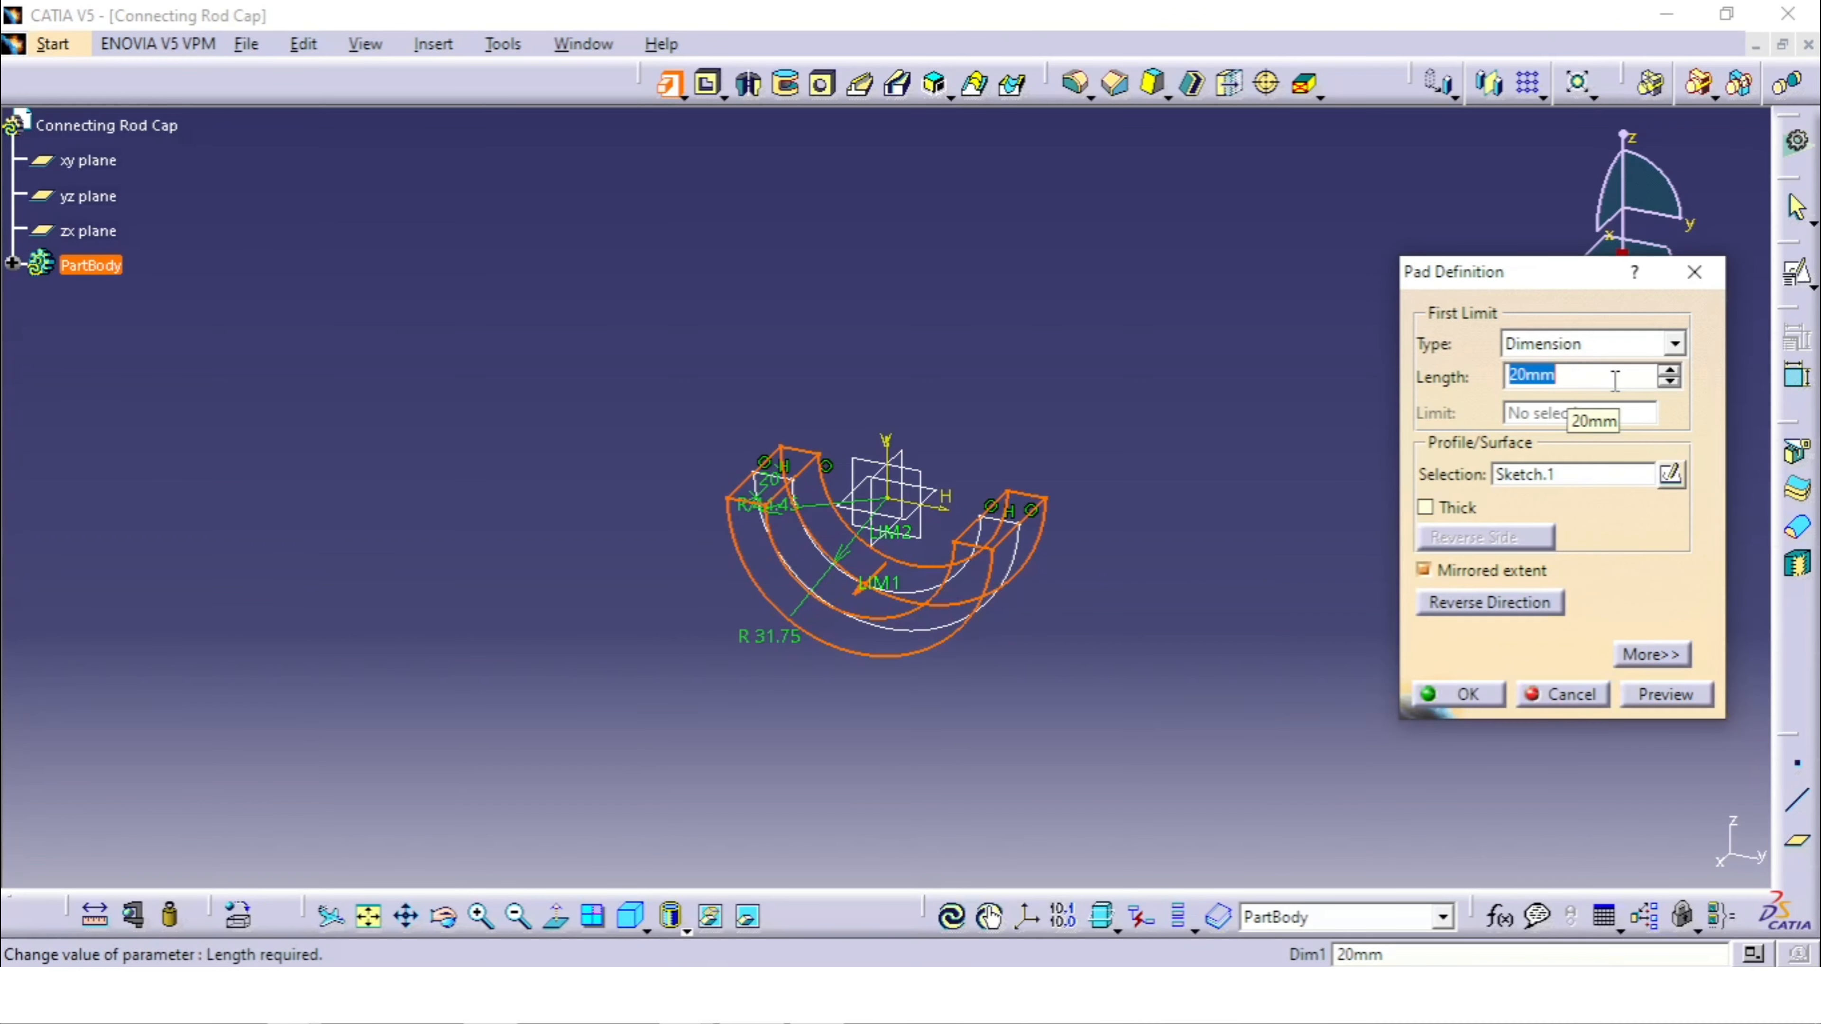
pyautogui.write('2.065')
pyautogui.press('Return')
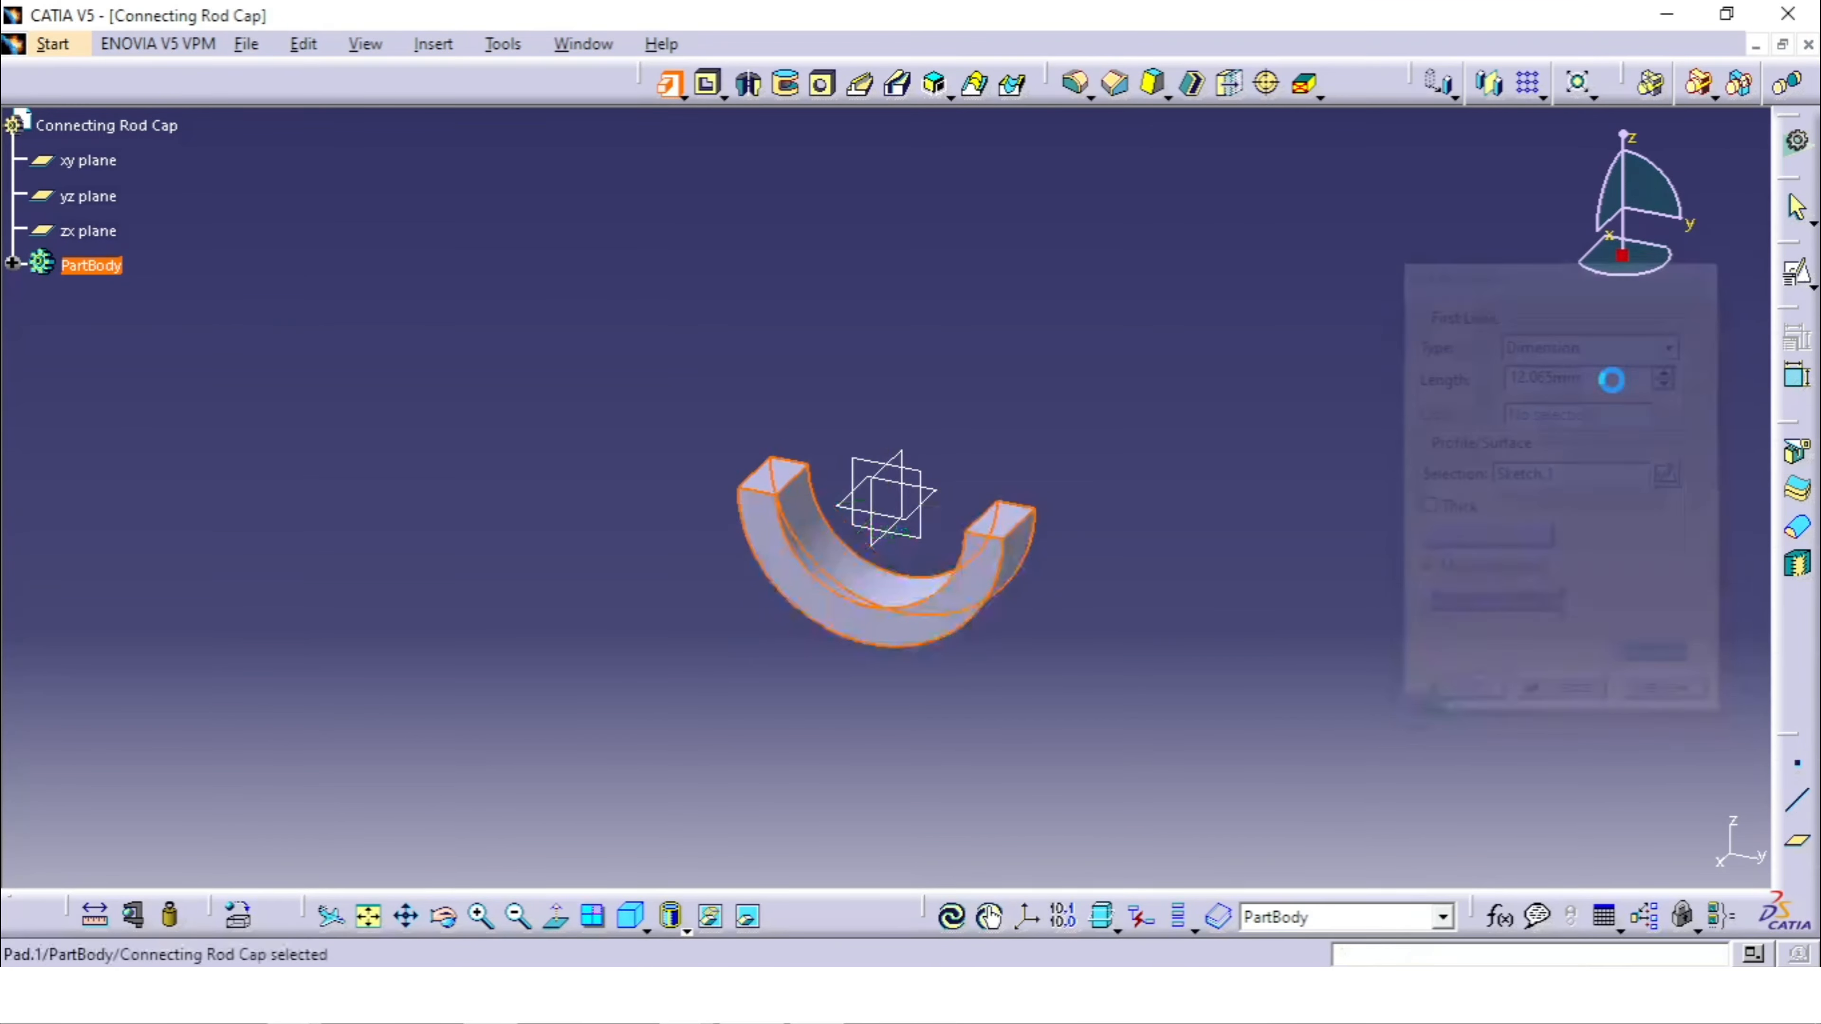
# Step: Measure the distance between the half-ring's two opposite side faces
pyautogui.moveTo(1171, 497); pyautogui.dragTo(1211, 380, button='middle')
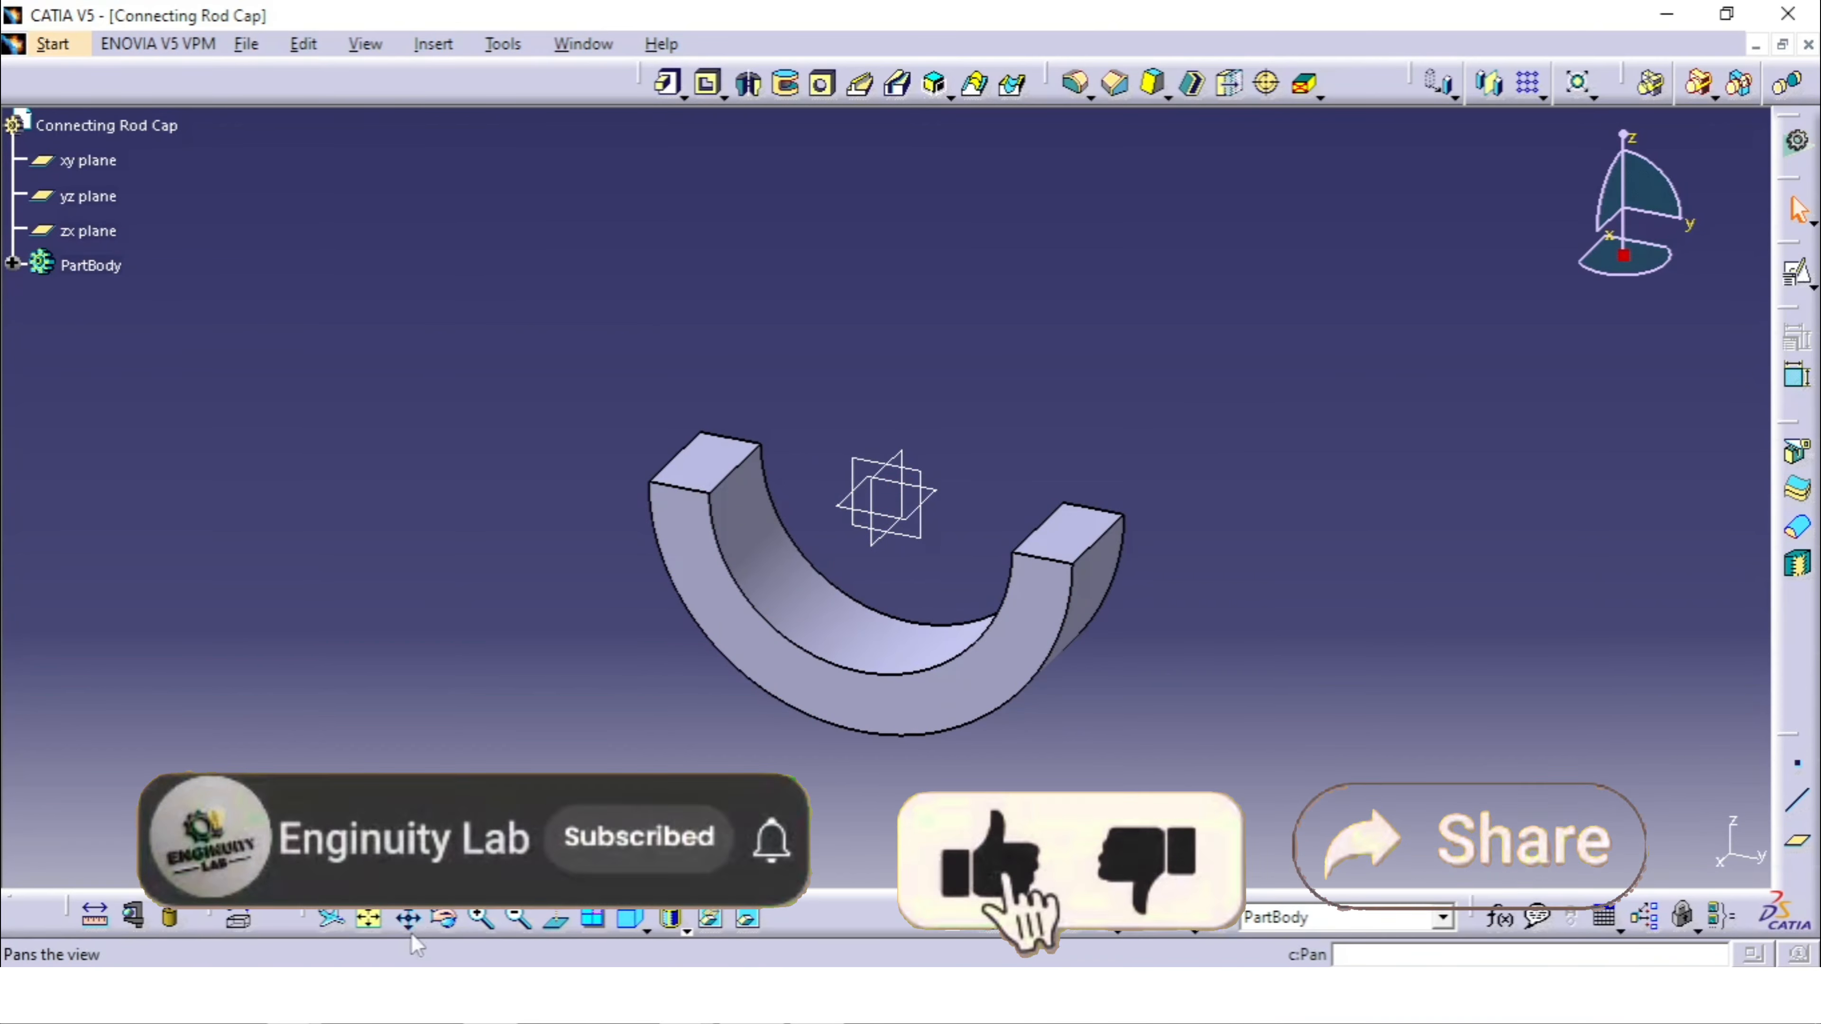
pyautogui.click(97, 918)
pyautogui.click(783, 680)
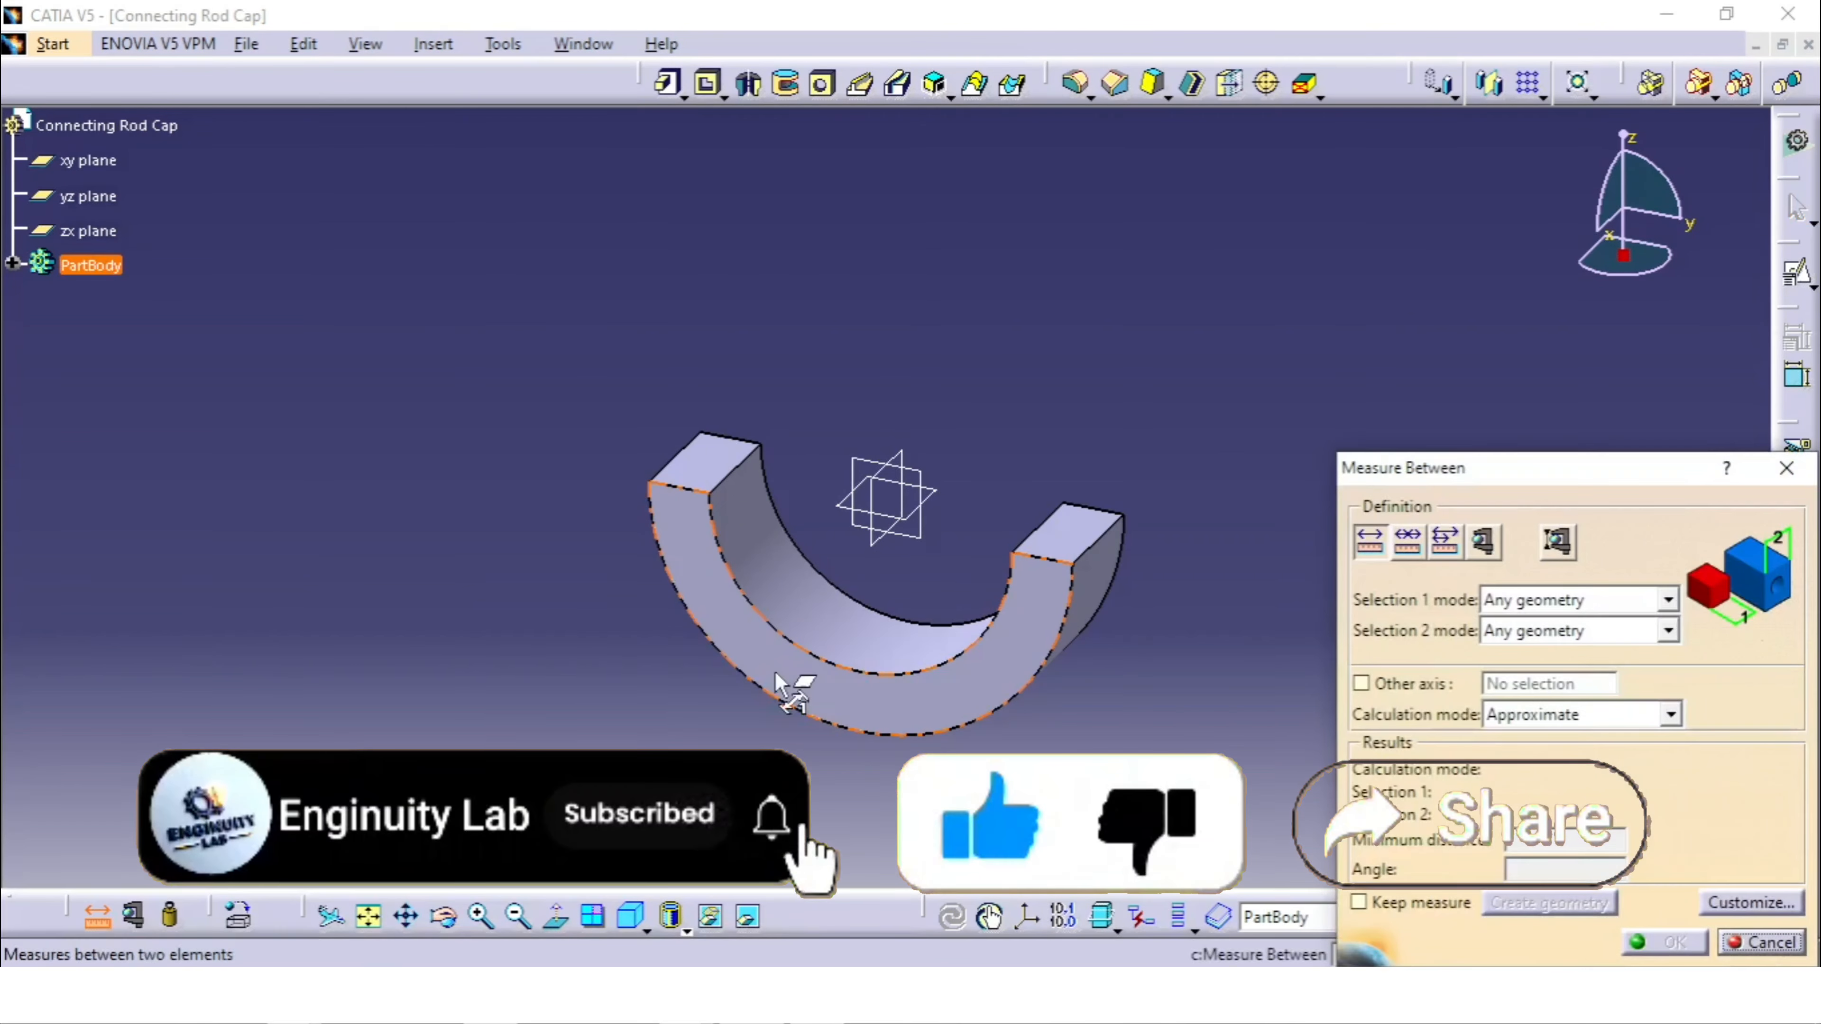
pyautogui.click(891, 696)
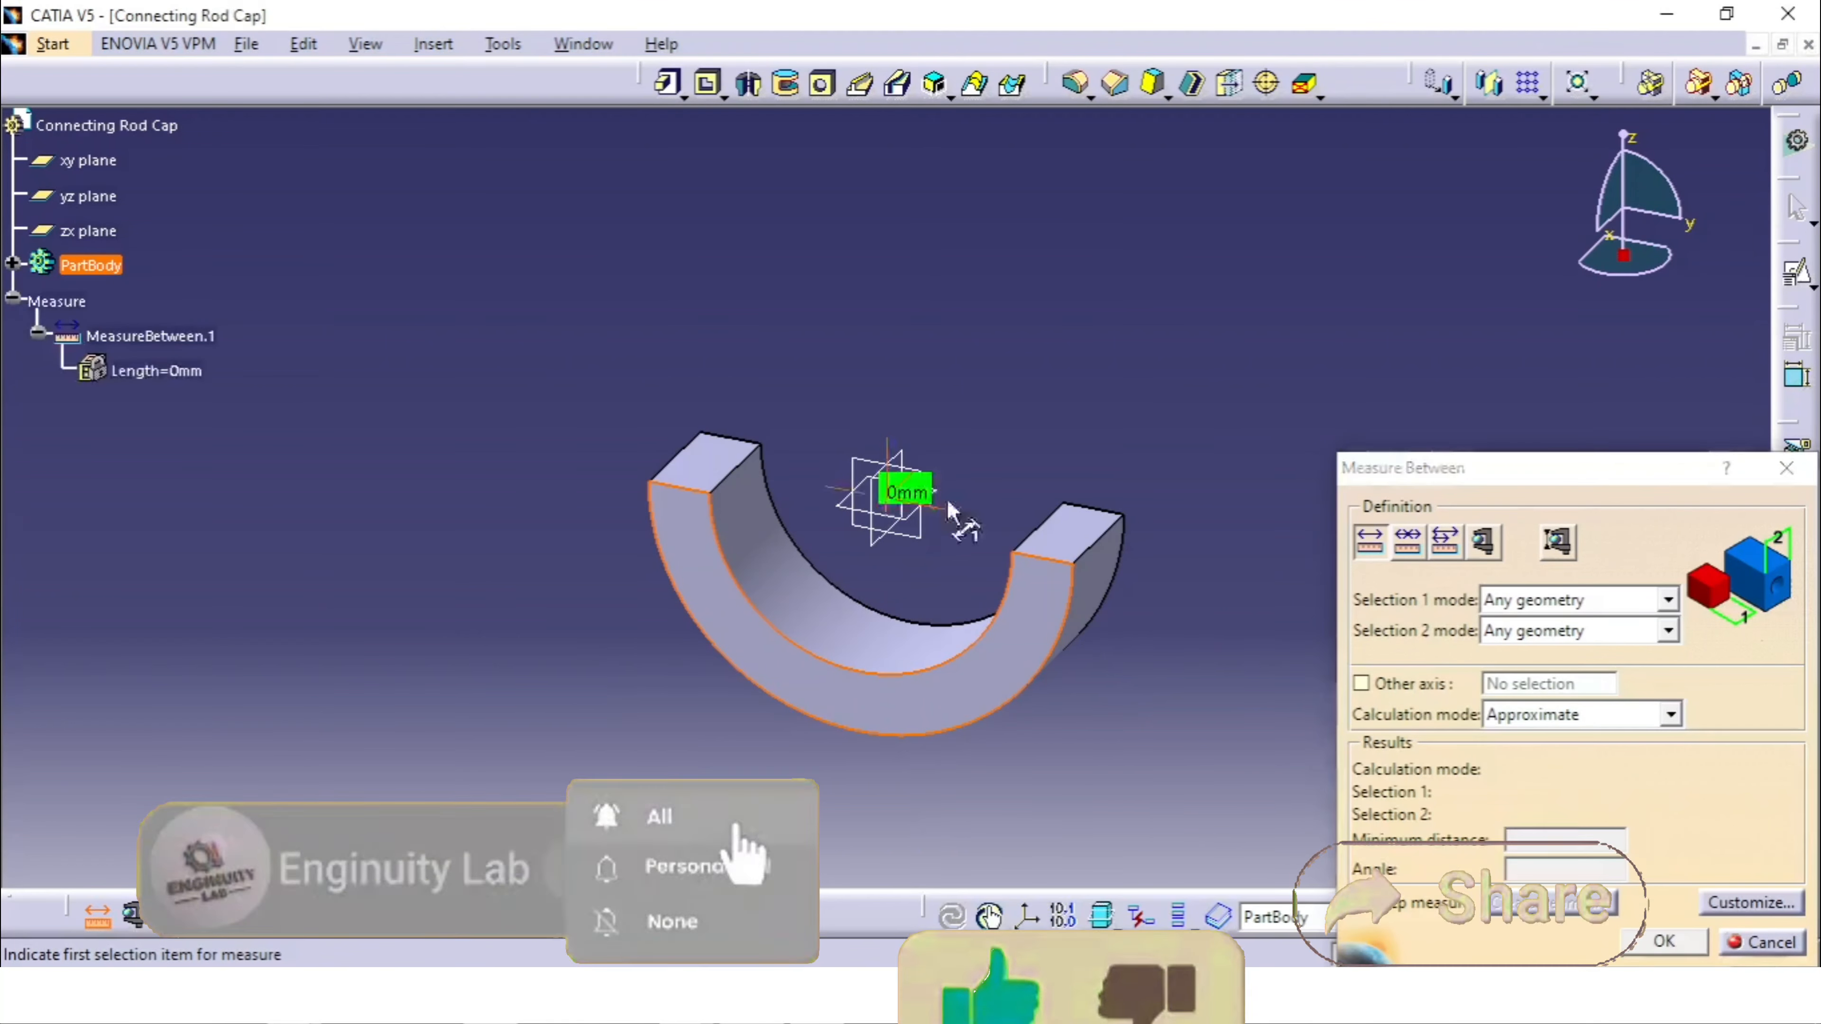
pyautogui.moveTo(891, 696); pyautogui.dragTo(1008, 639, button='middle')
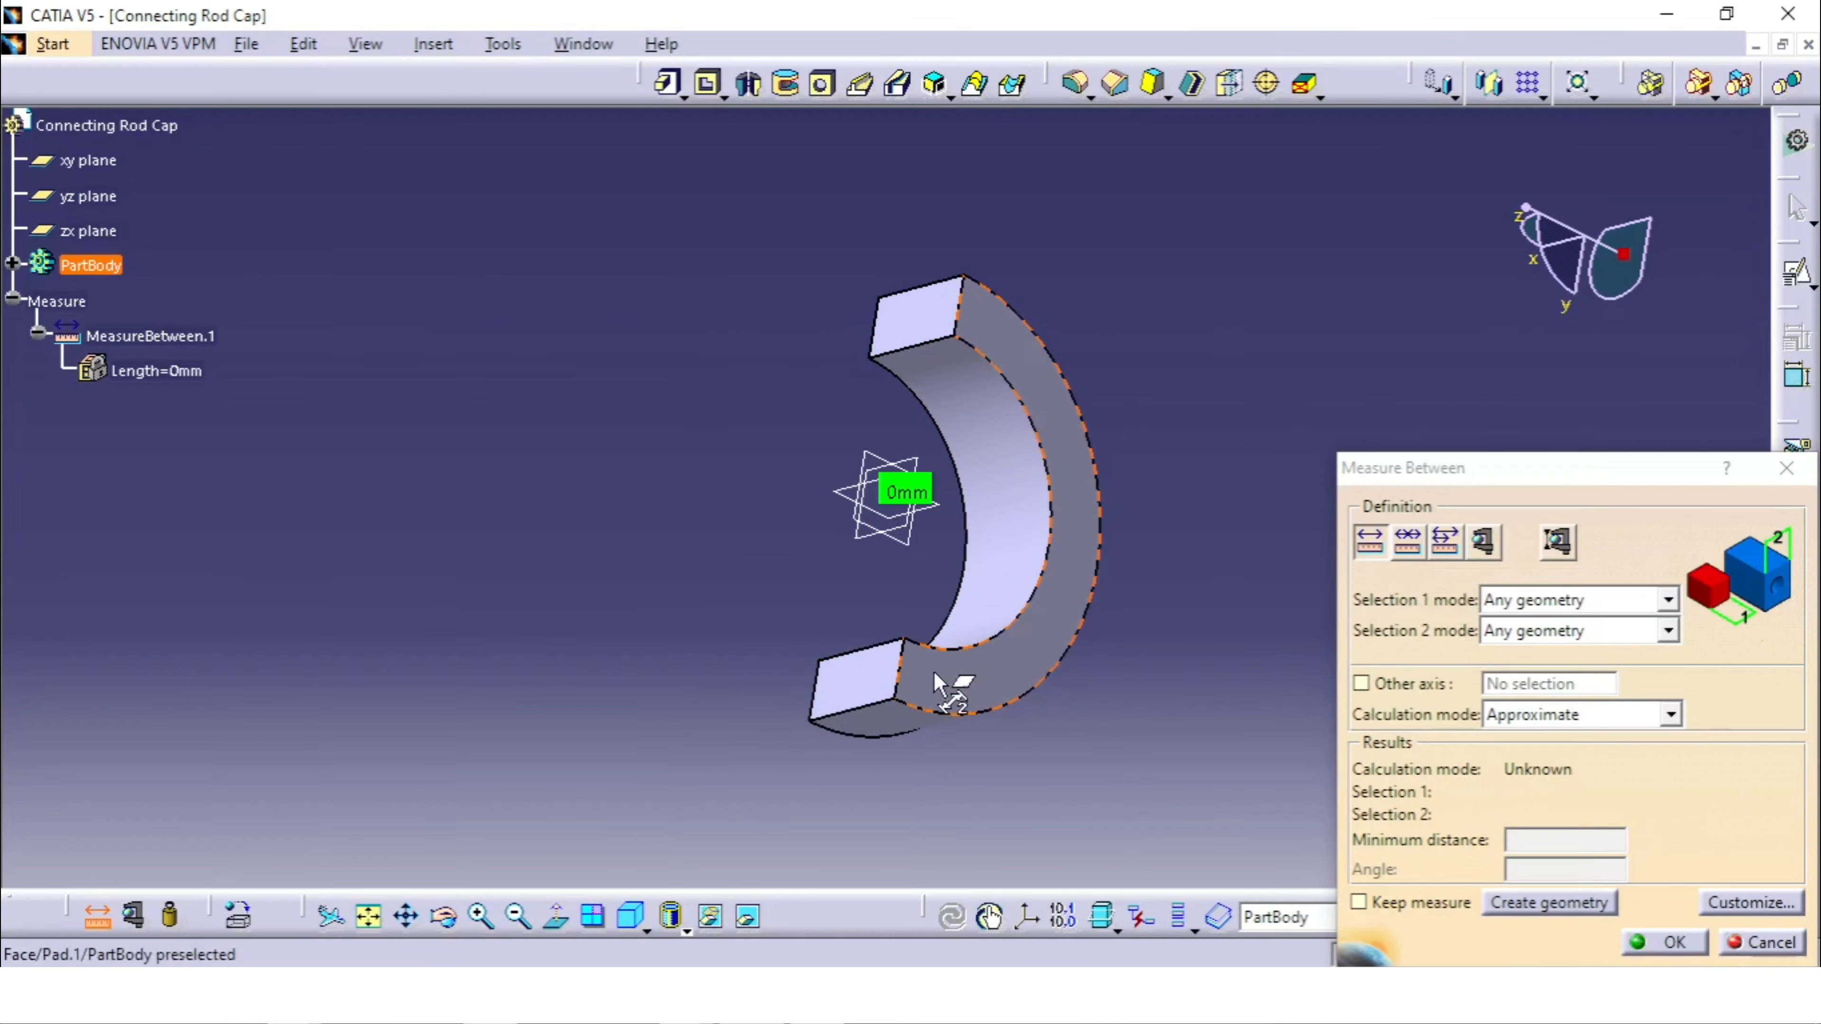
pyautogui.moveTo(954, 694); pyautogui.dragTo(1025, 699, button='middle')
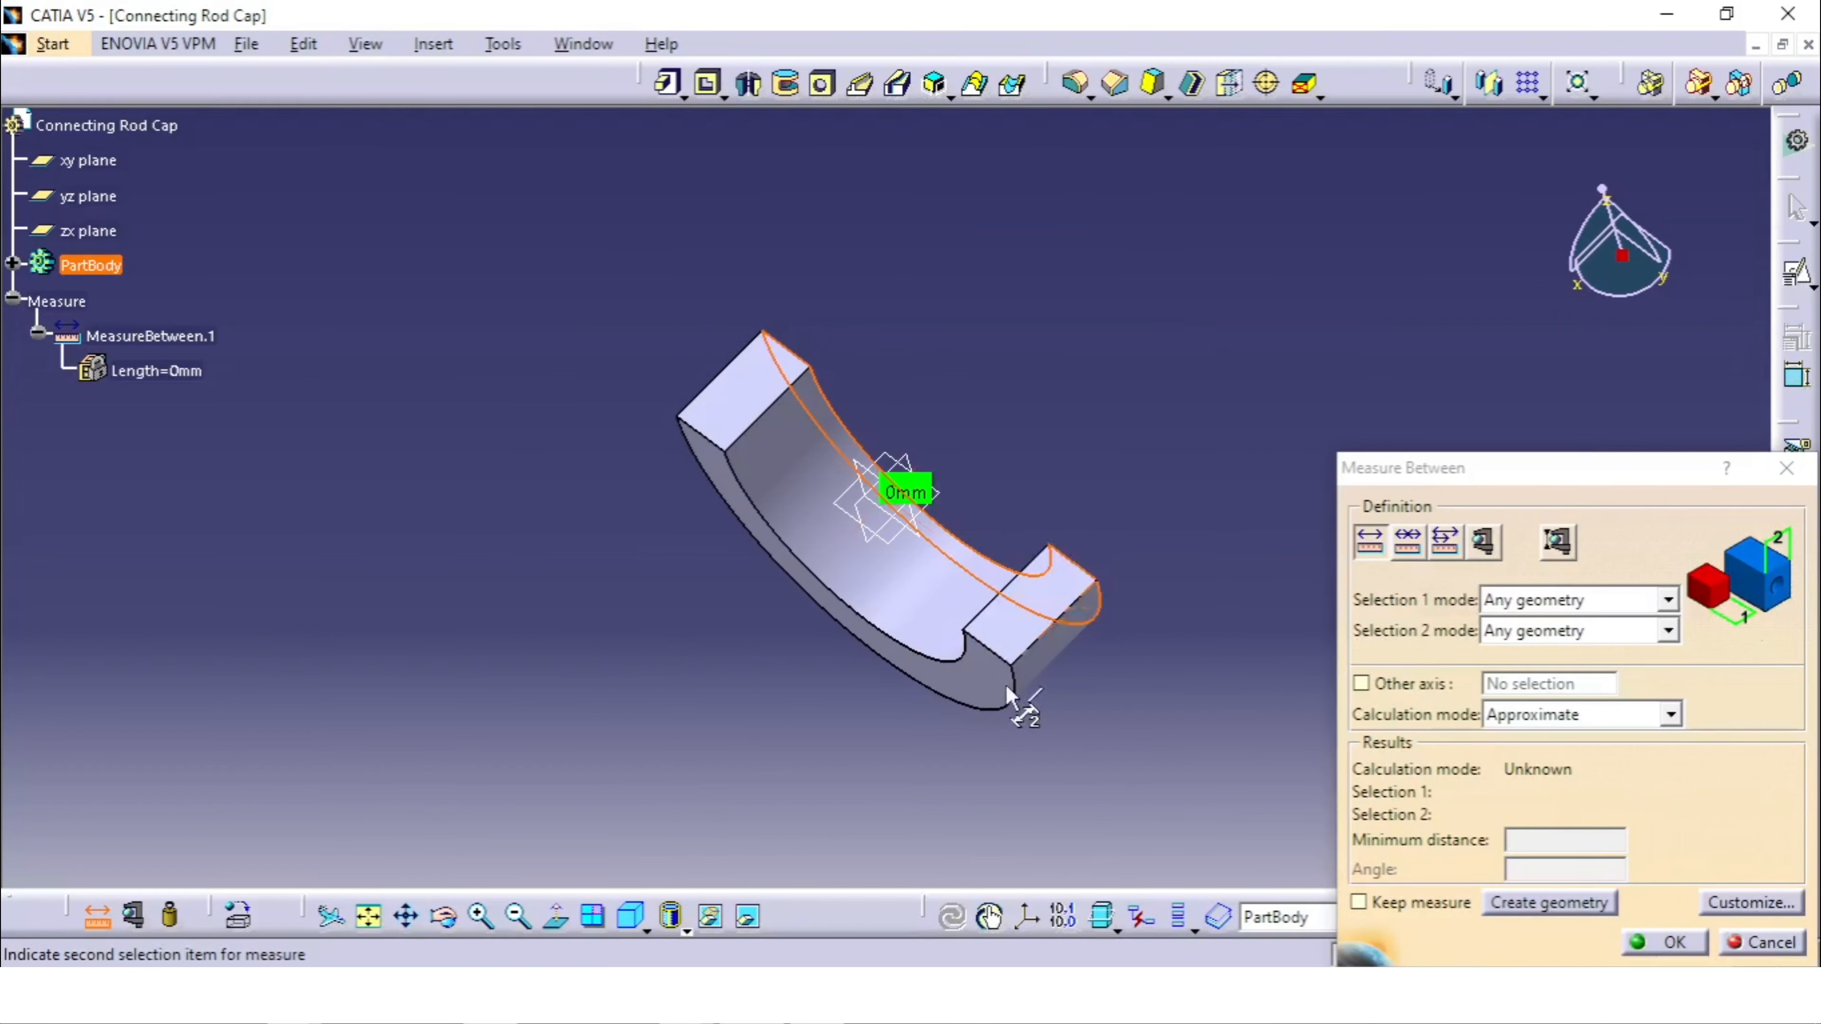
pyautogui.click(976, 683)
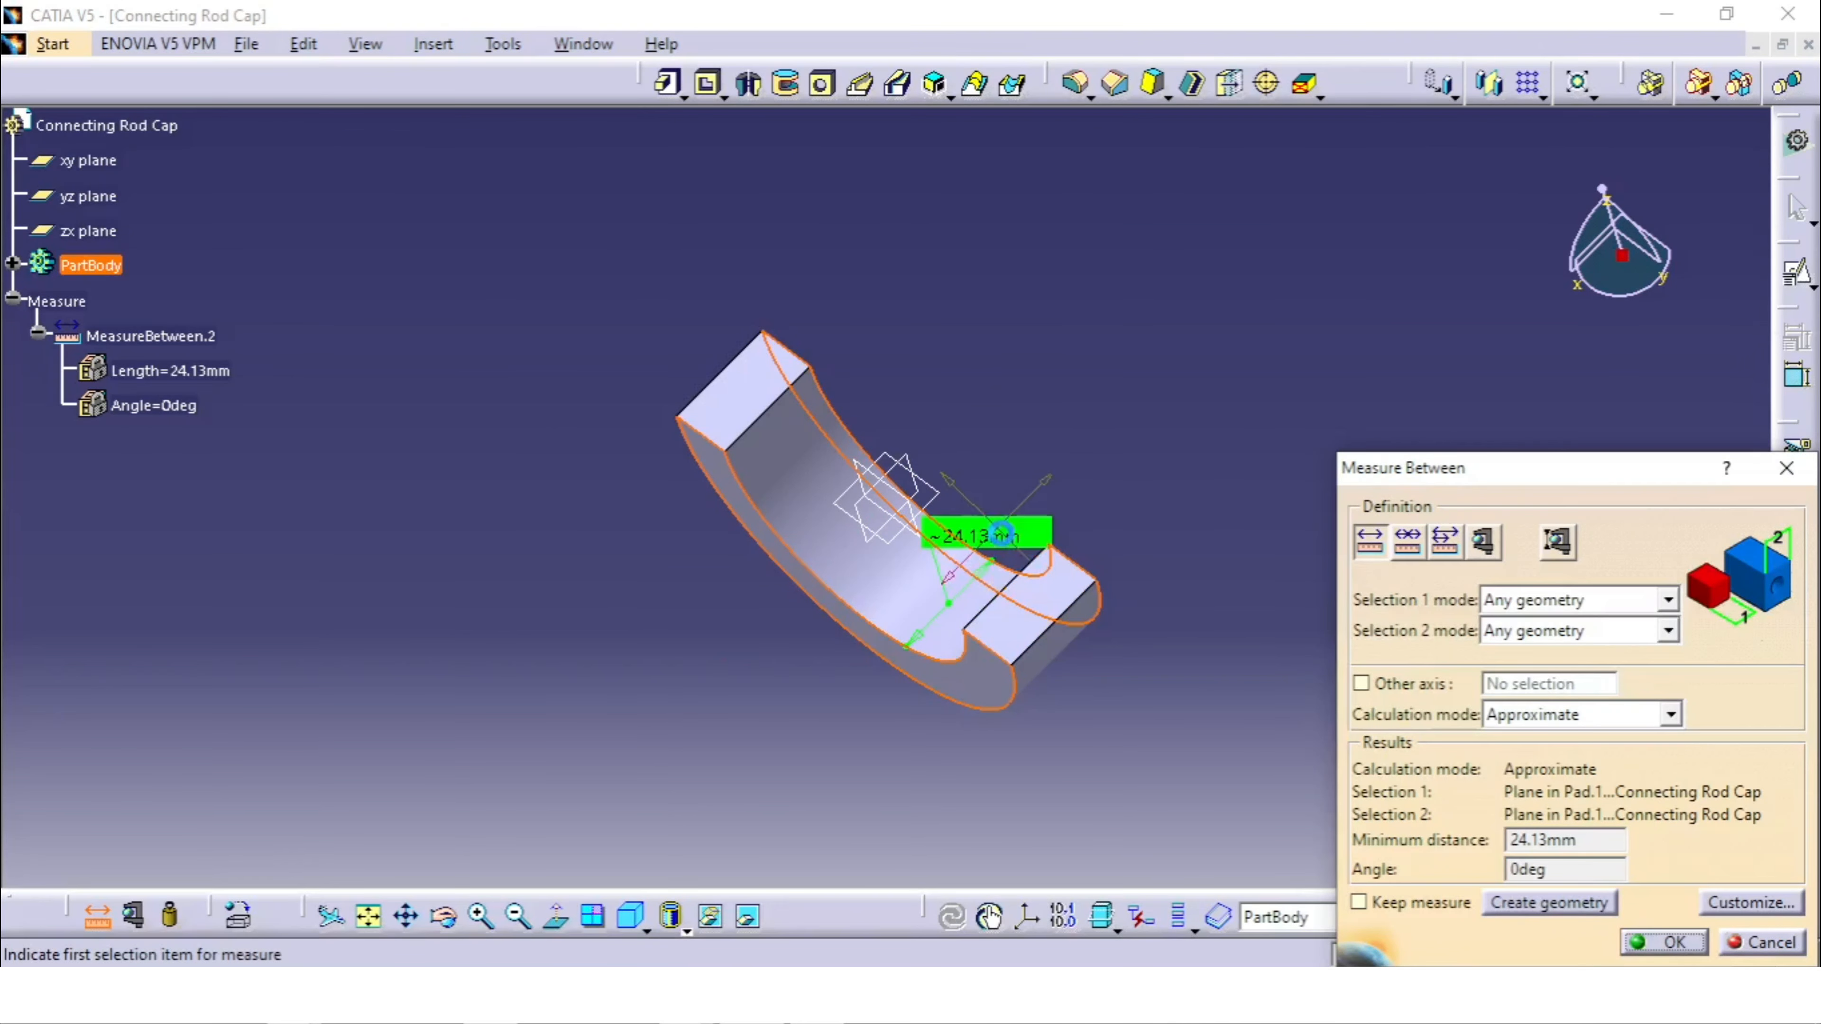
pyautogui.keyDown('ctrl'); pyautogui.moveTo(986, 603); pyautogui.dragTo(1104, 593, button='middle'); pyautogui.keyUp('ctrl')
pyautogui.press('Escape')
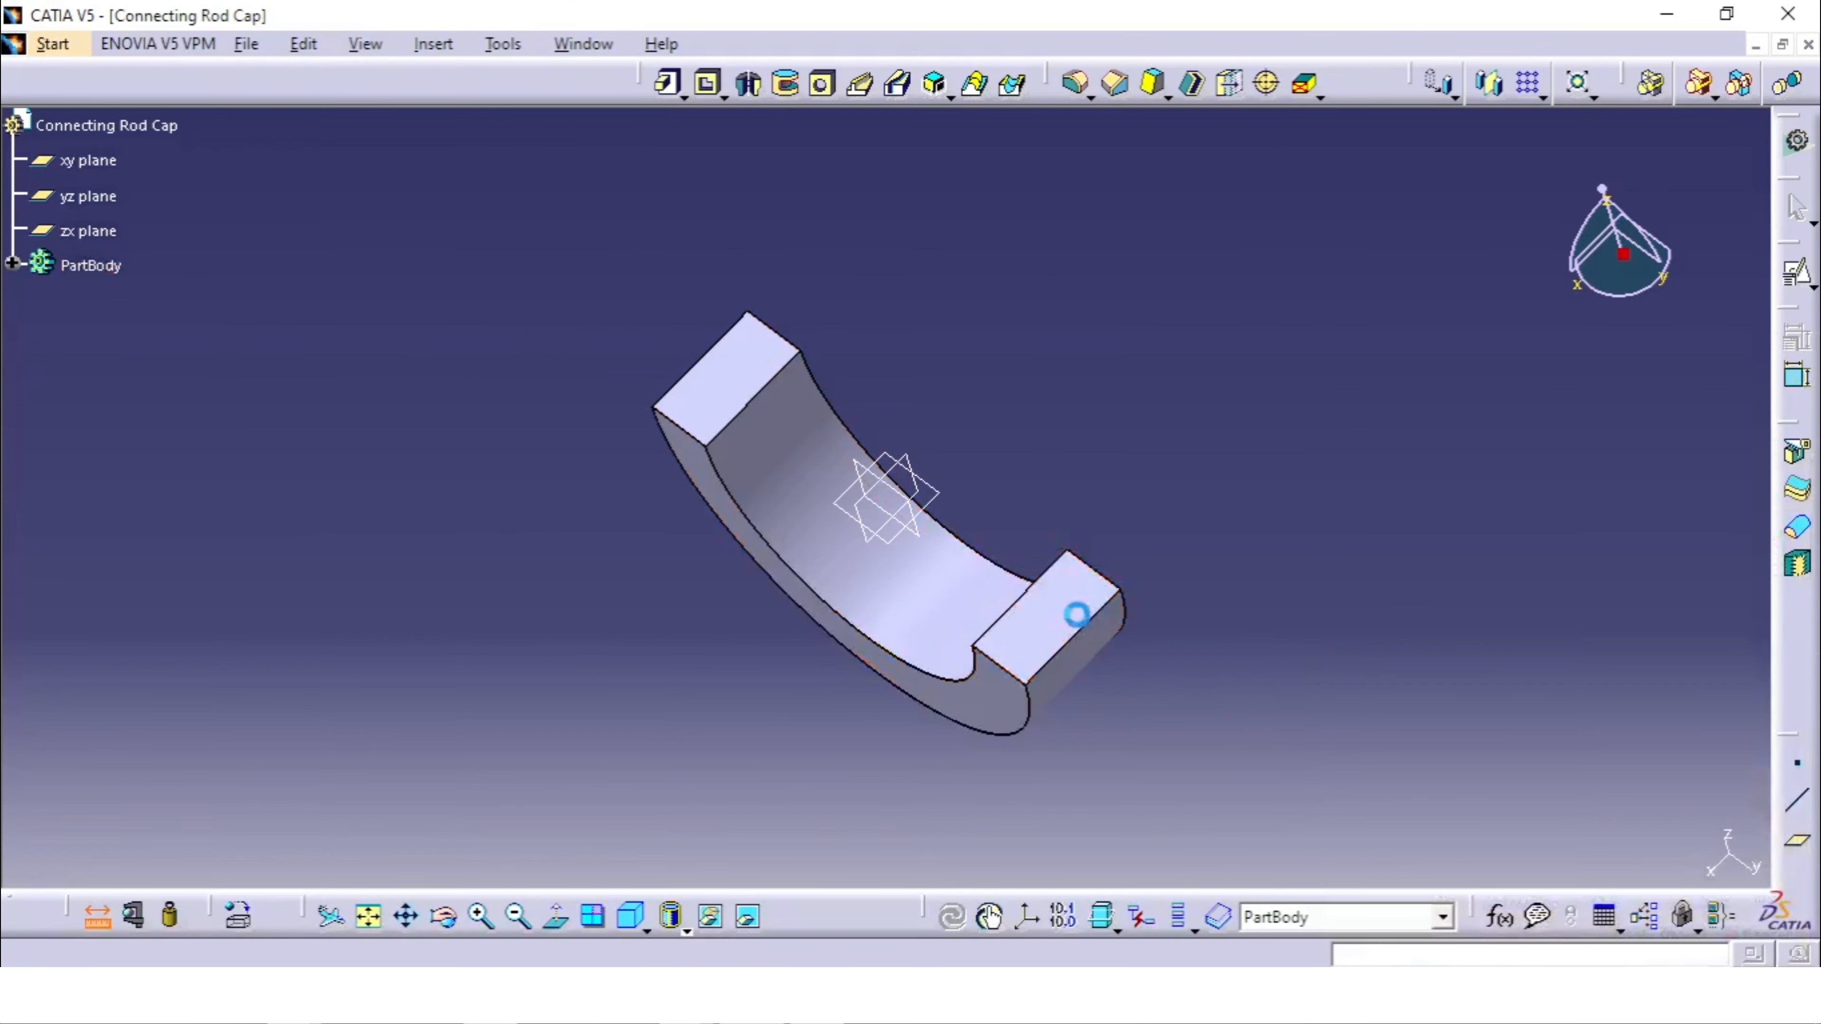
# Step: Consult the cap drawing and start a positioned sketch on the half-ring's flat end face with implicit origin and orientation
pyautogui.keyDown('ctrl'); pyautogui.moveTo(1077, 445); pyautogui.dragTo(989, 610, button='middle'); pyautogui.keyUp('ctrl')
pyautogui.moveTo(610, 631); pyautogui.dragTo(654, 657, button='middle')
pyautogui.click(687, 994)
pyautogui.click(609, 883)
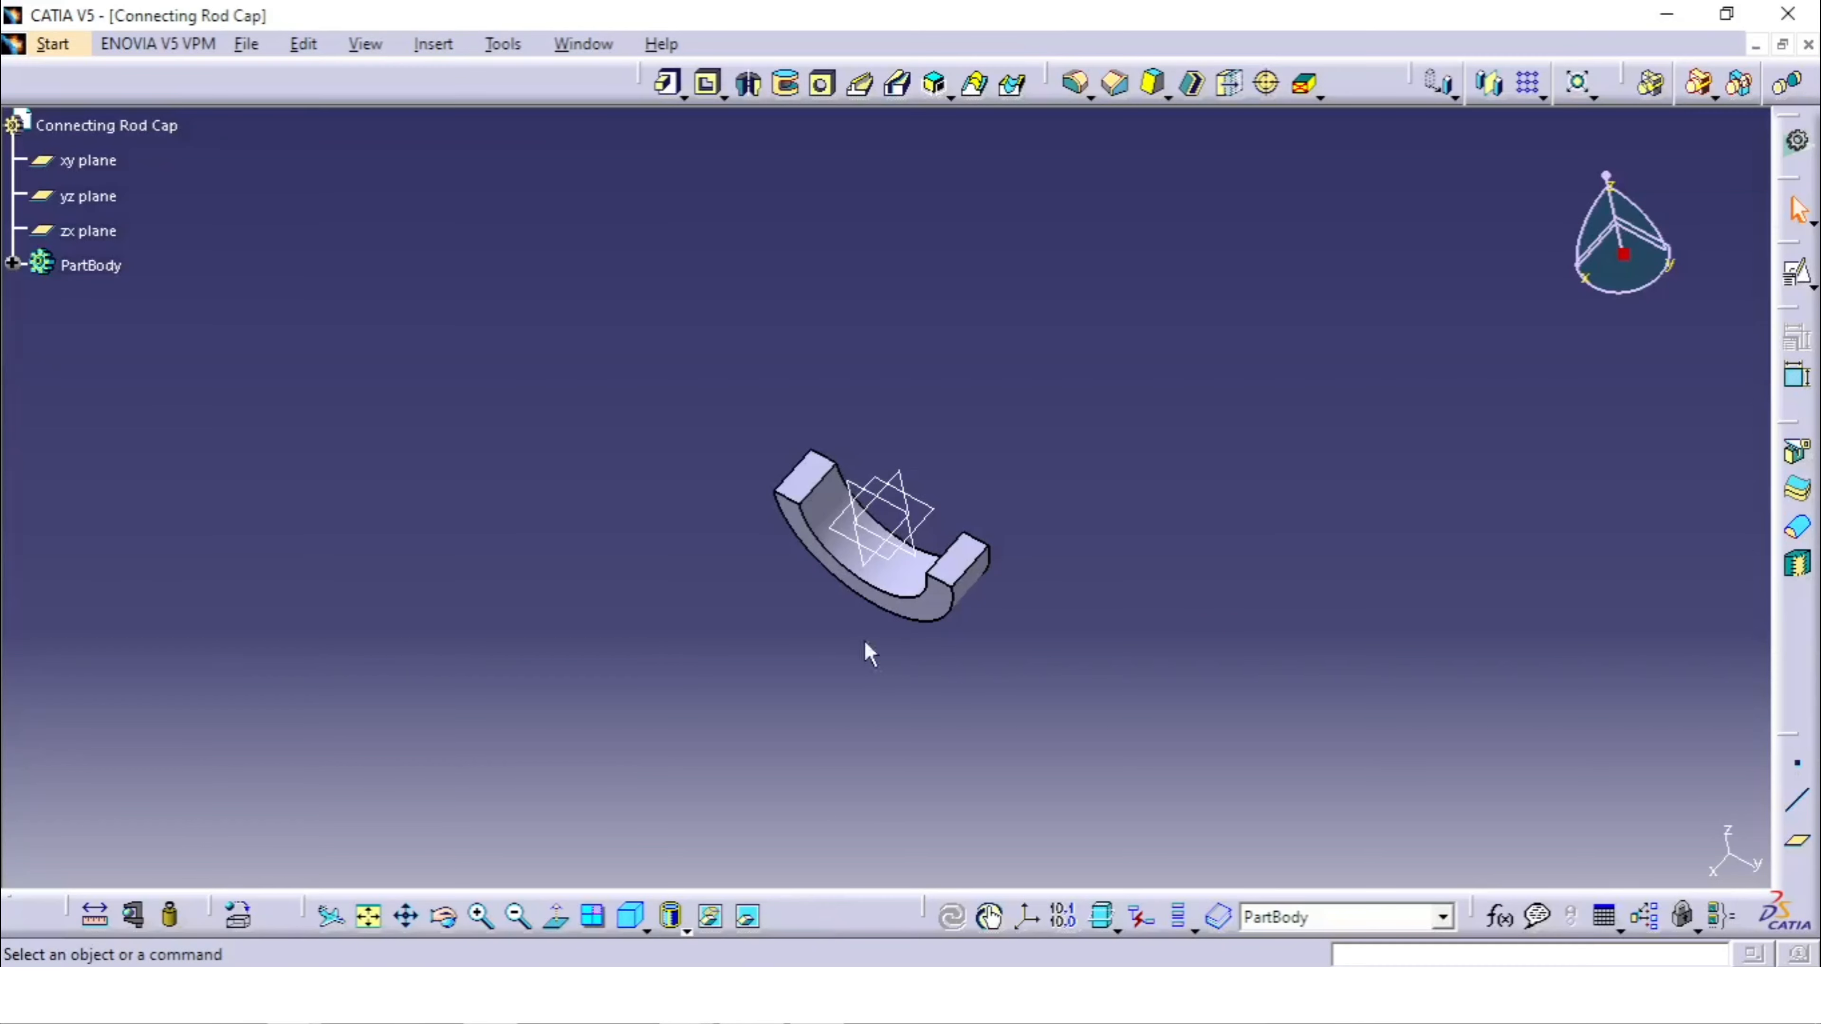
pyautogui.click(954, 573)
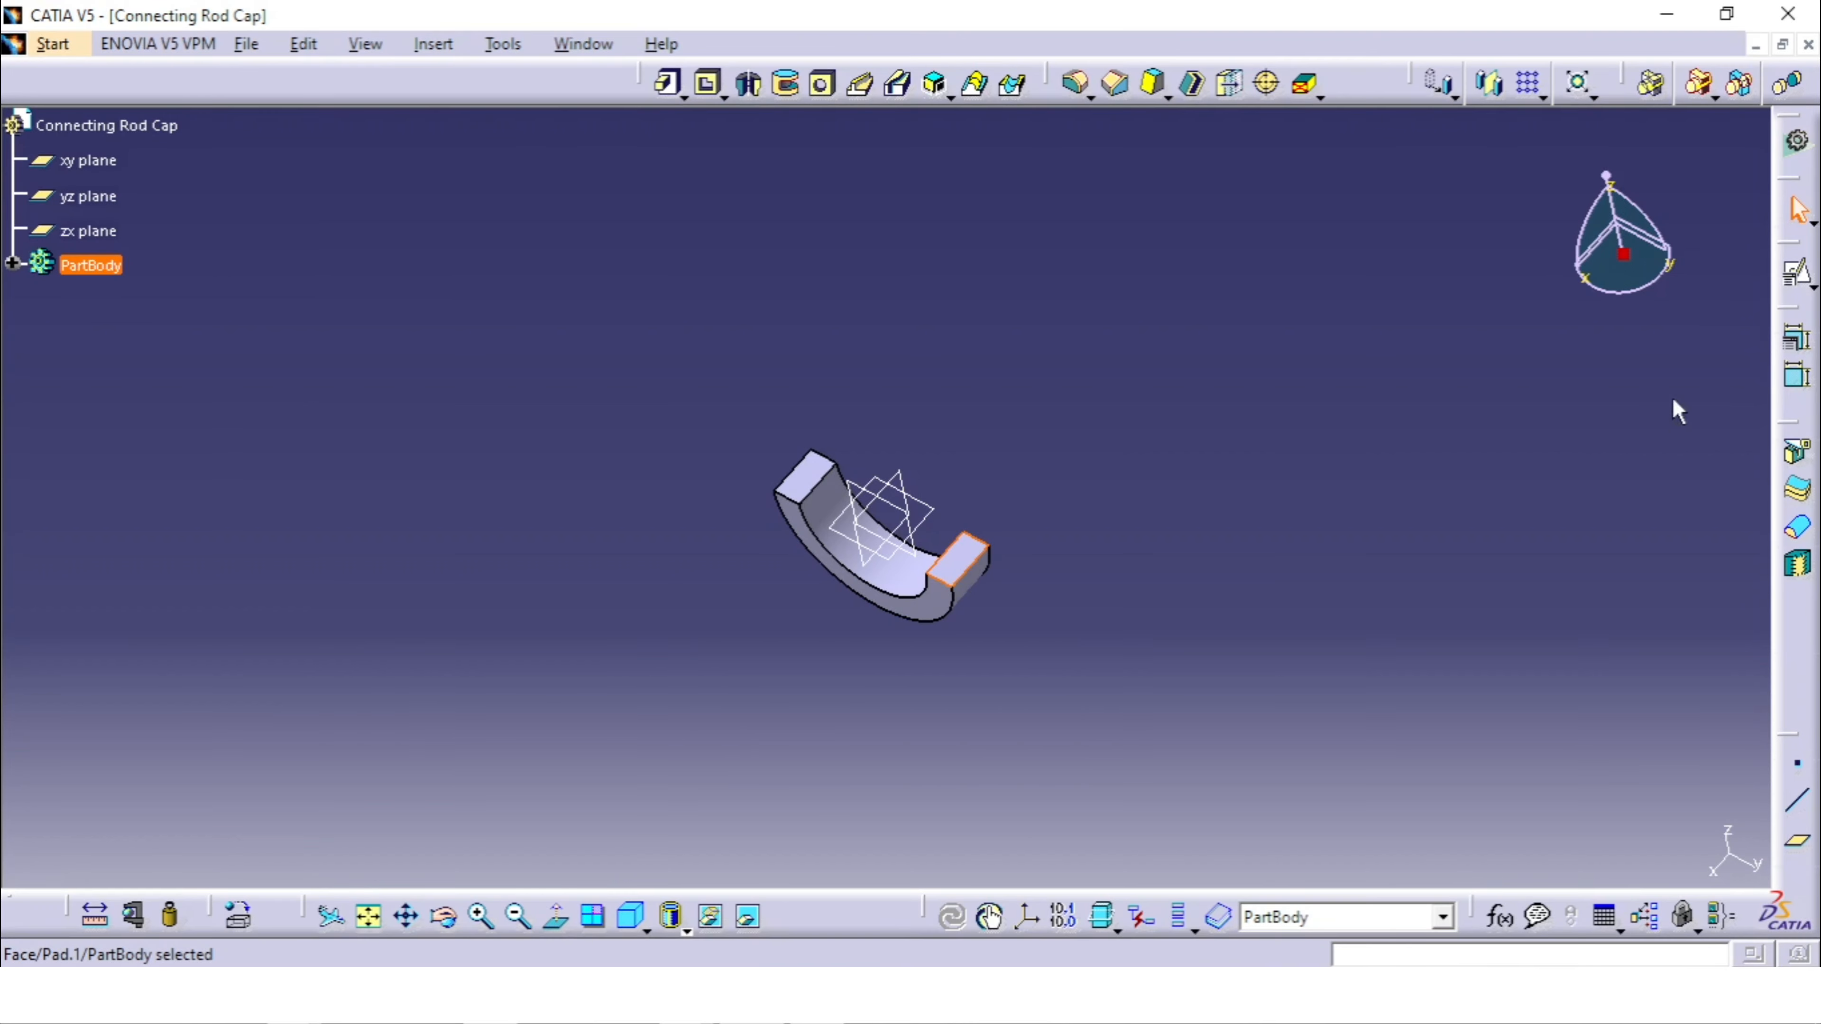
pyautogui.click(1798, 275)
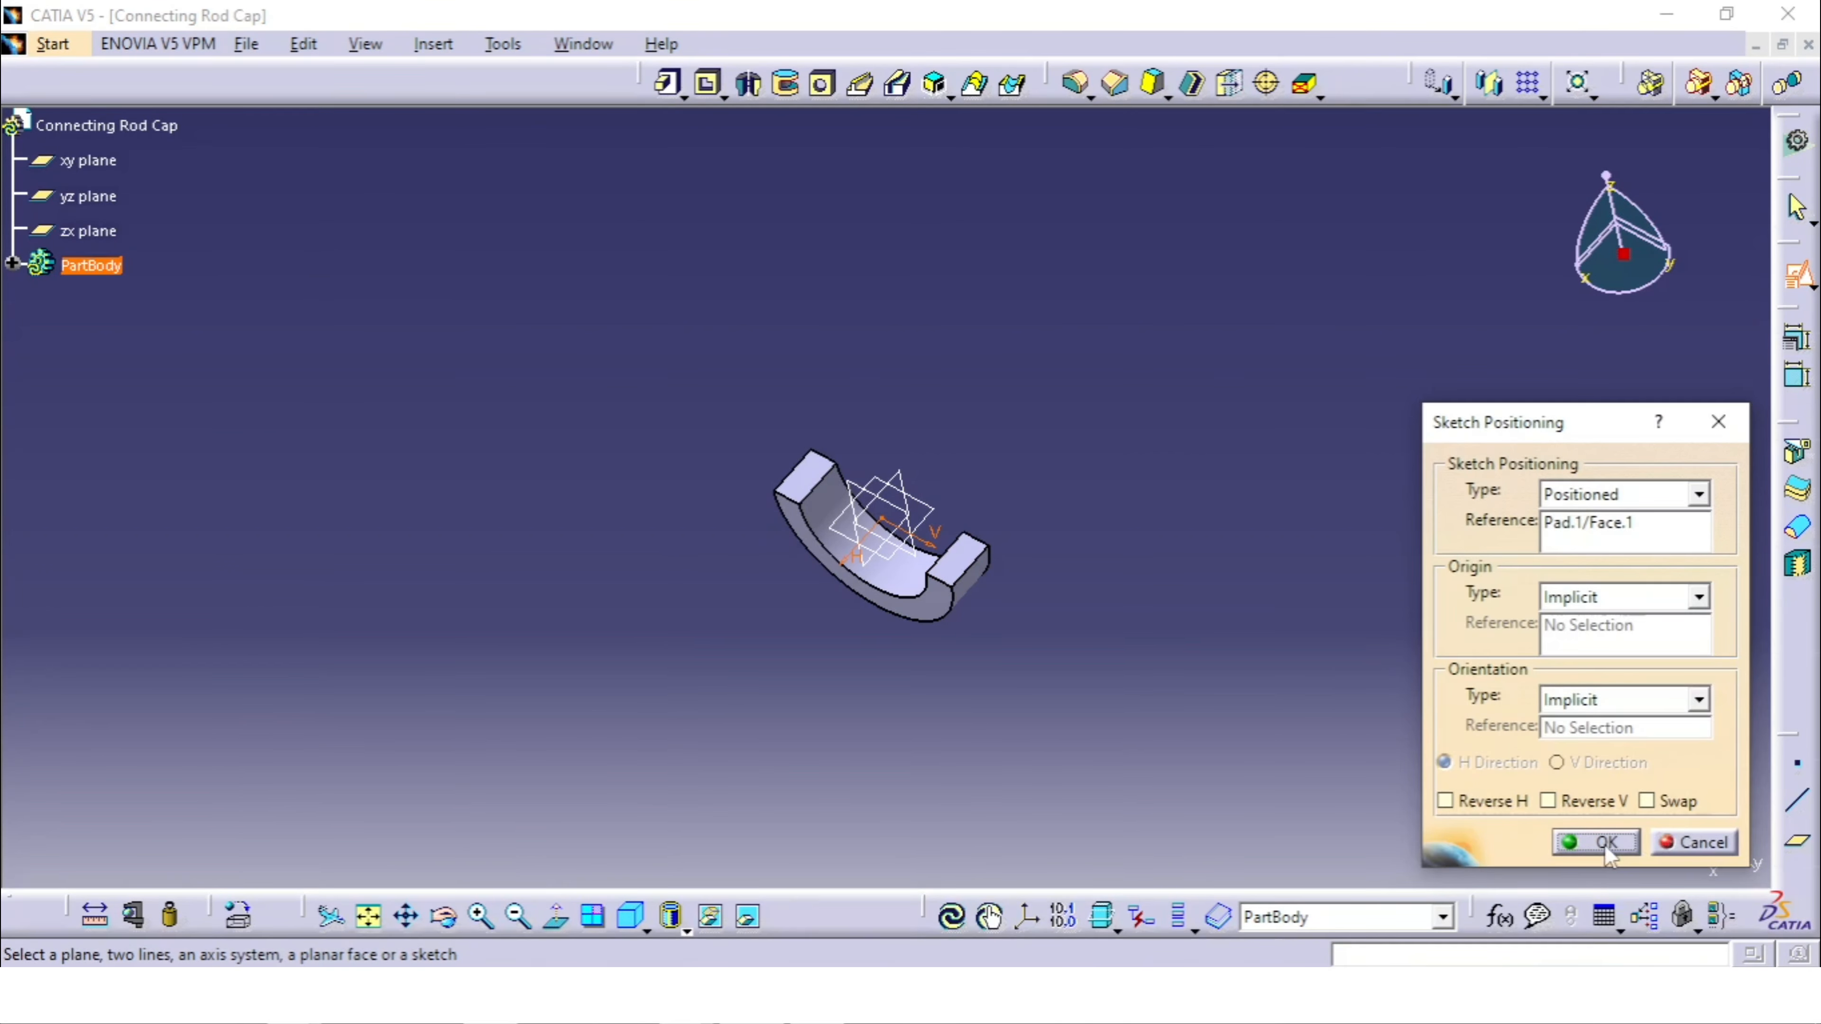
pyautogui.click(1601, 843)
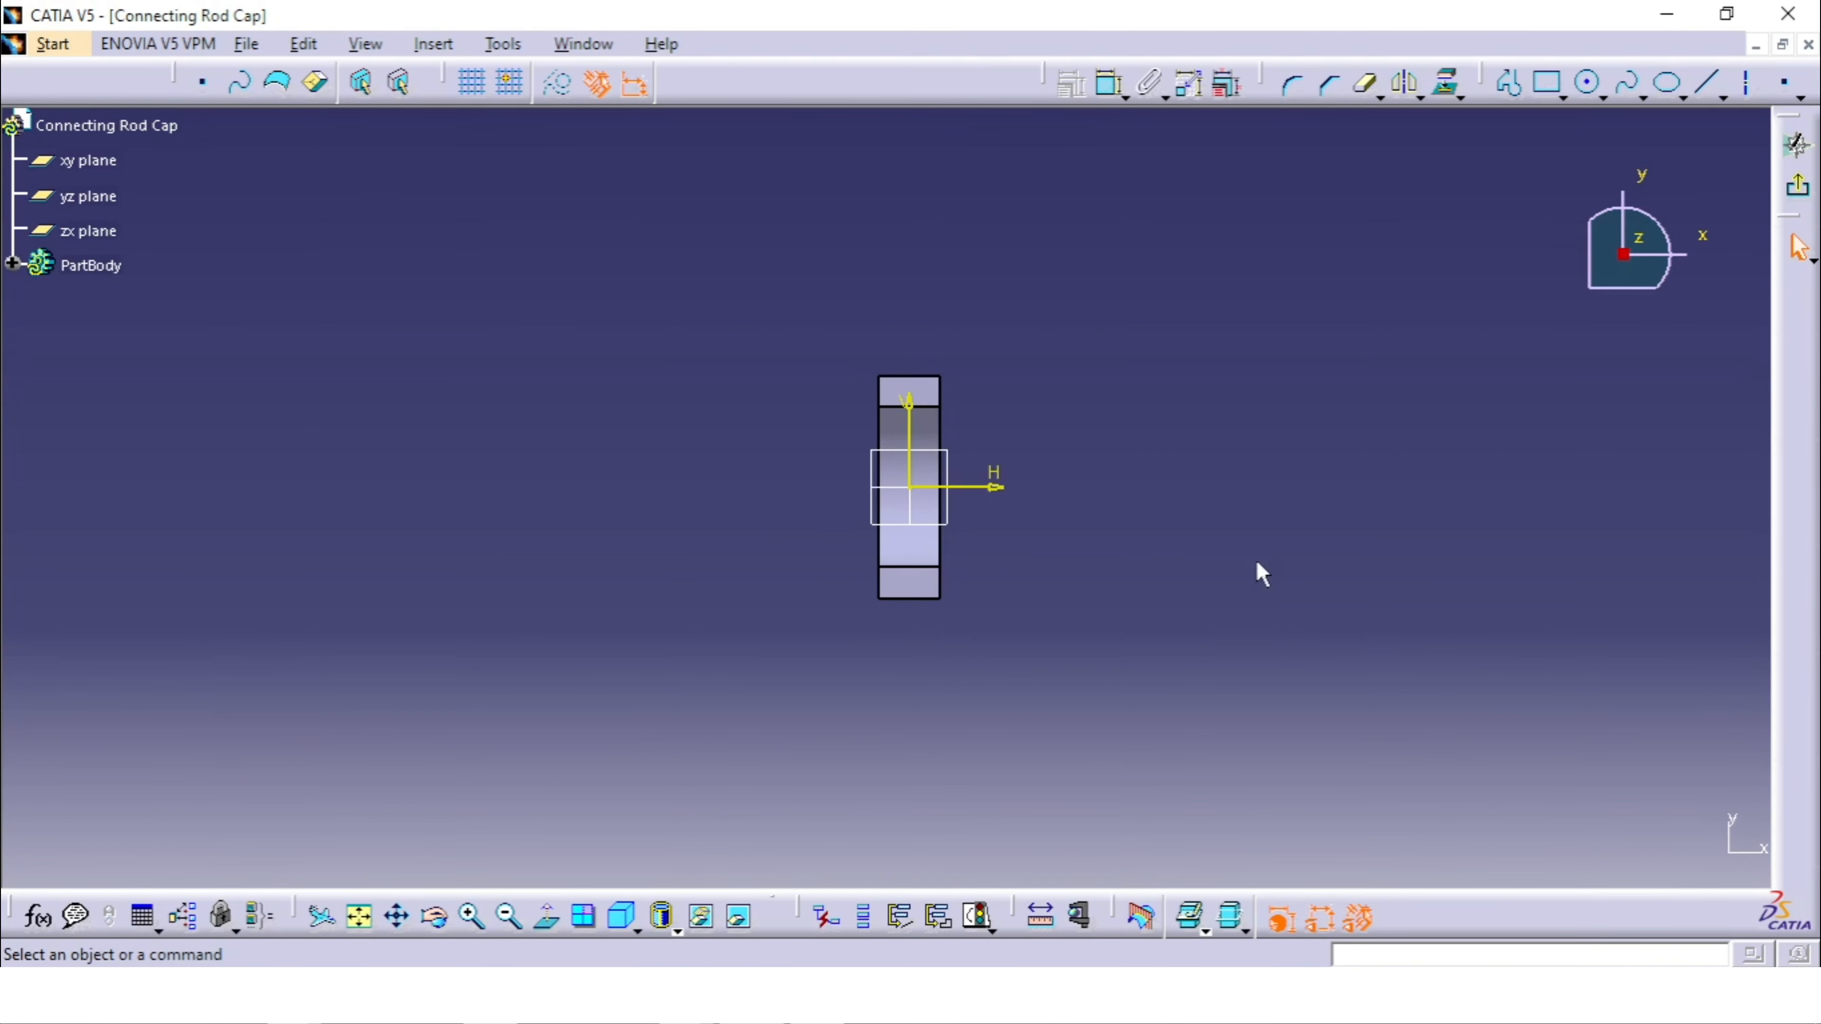
# Step: Sketch one circle centred on the V axis at each end of the half-ring and begin dimensioning the distance between their centres
pyautogui.click(1587, 83)
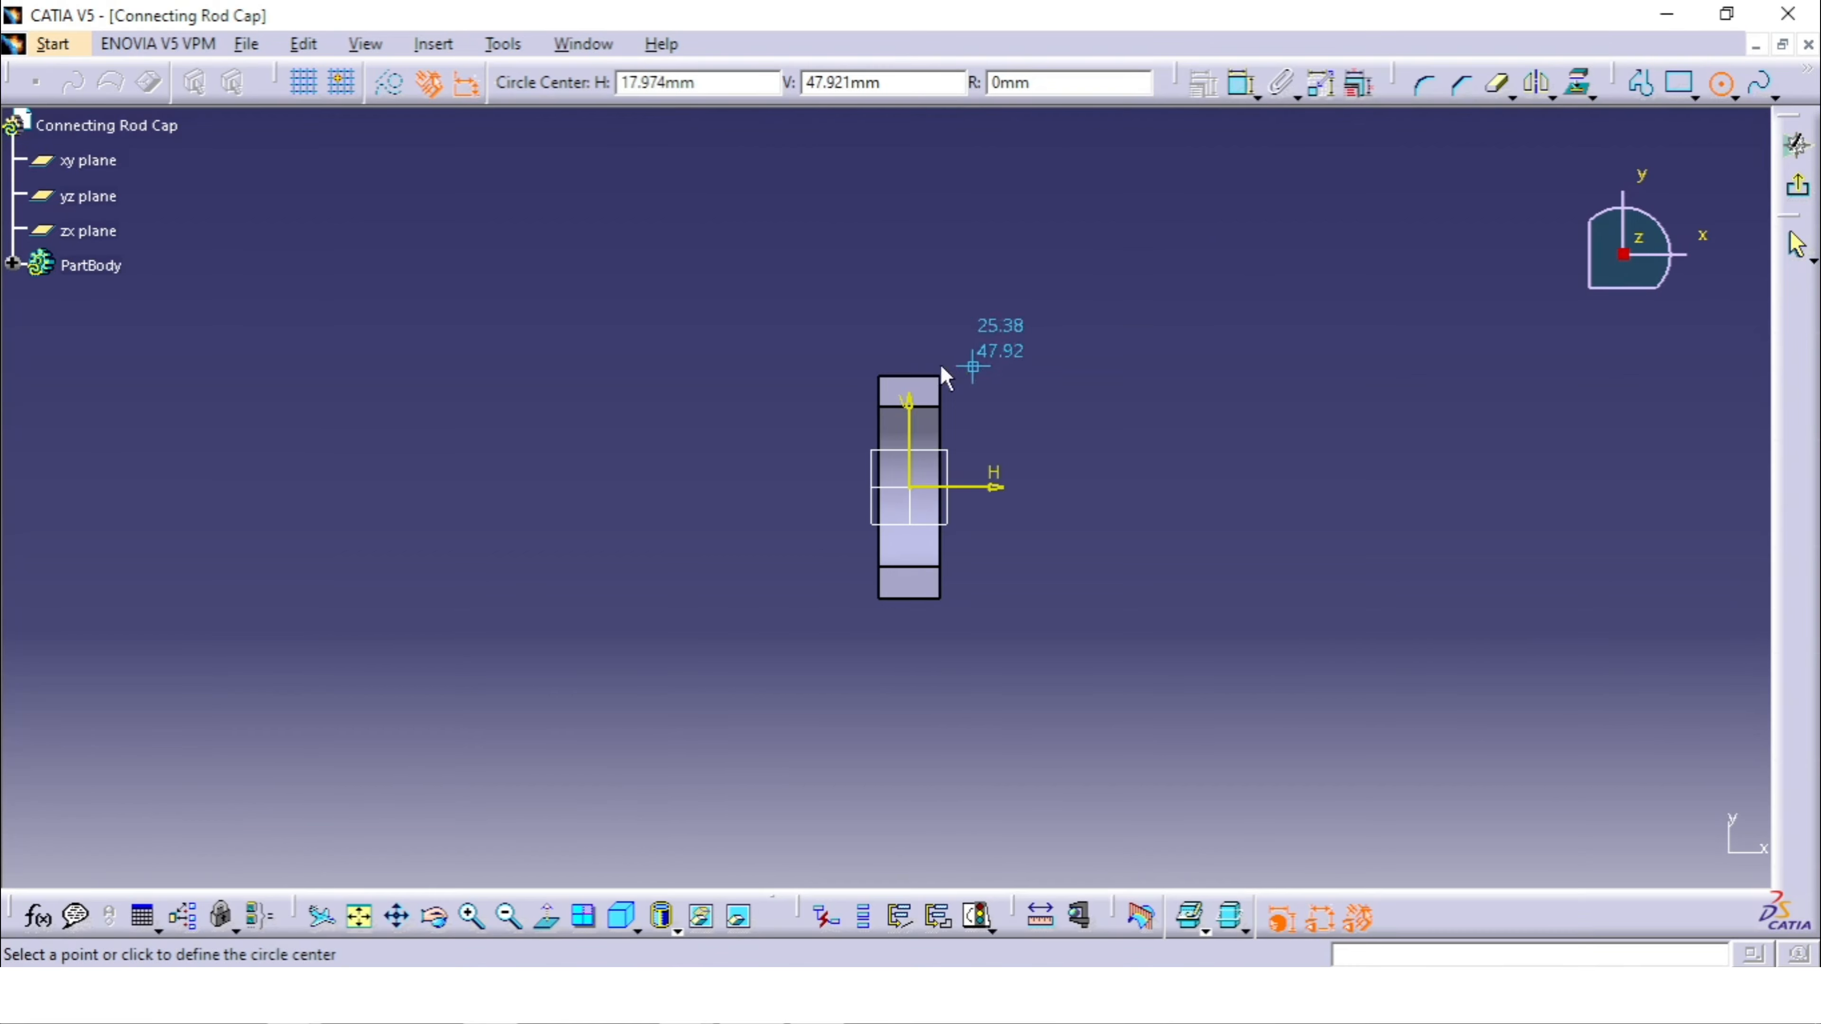
pyautogui.click(926, 357)
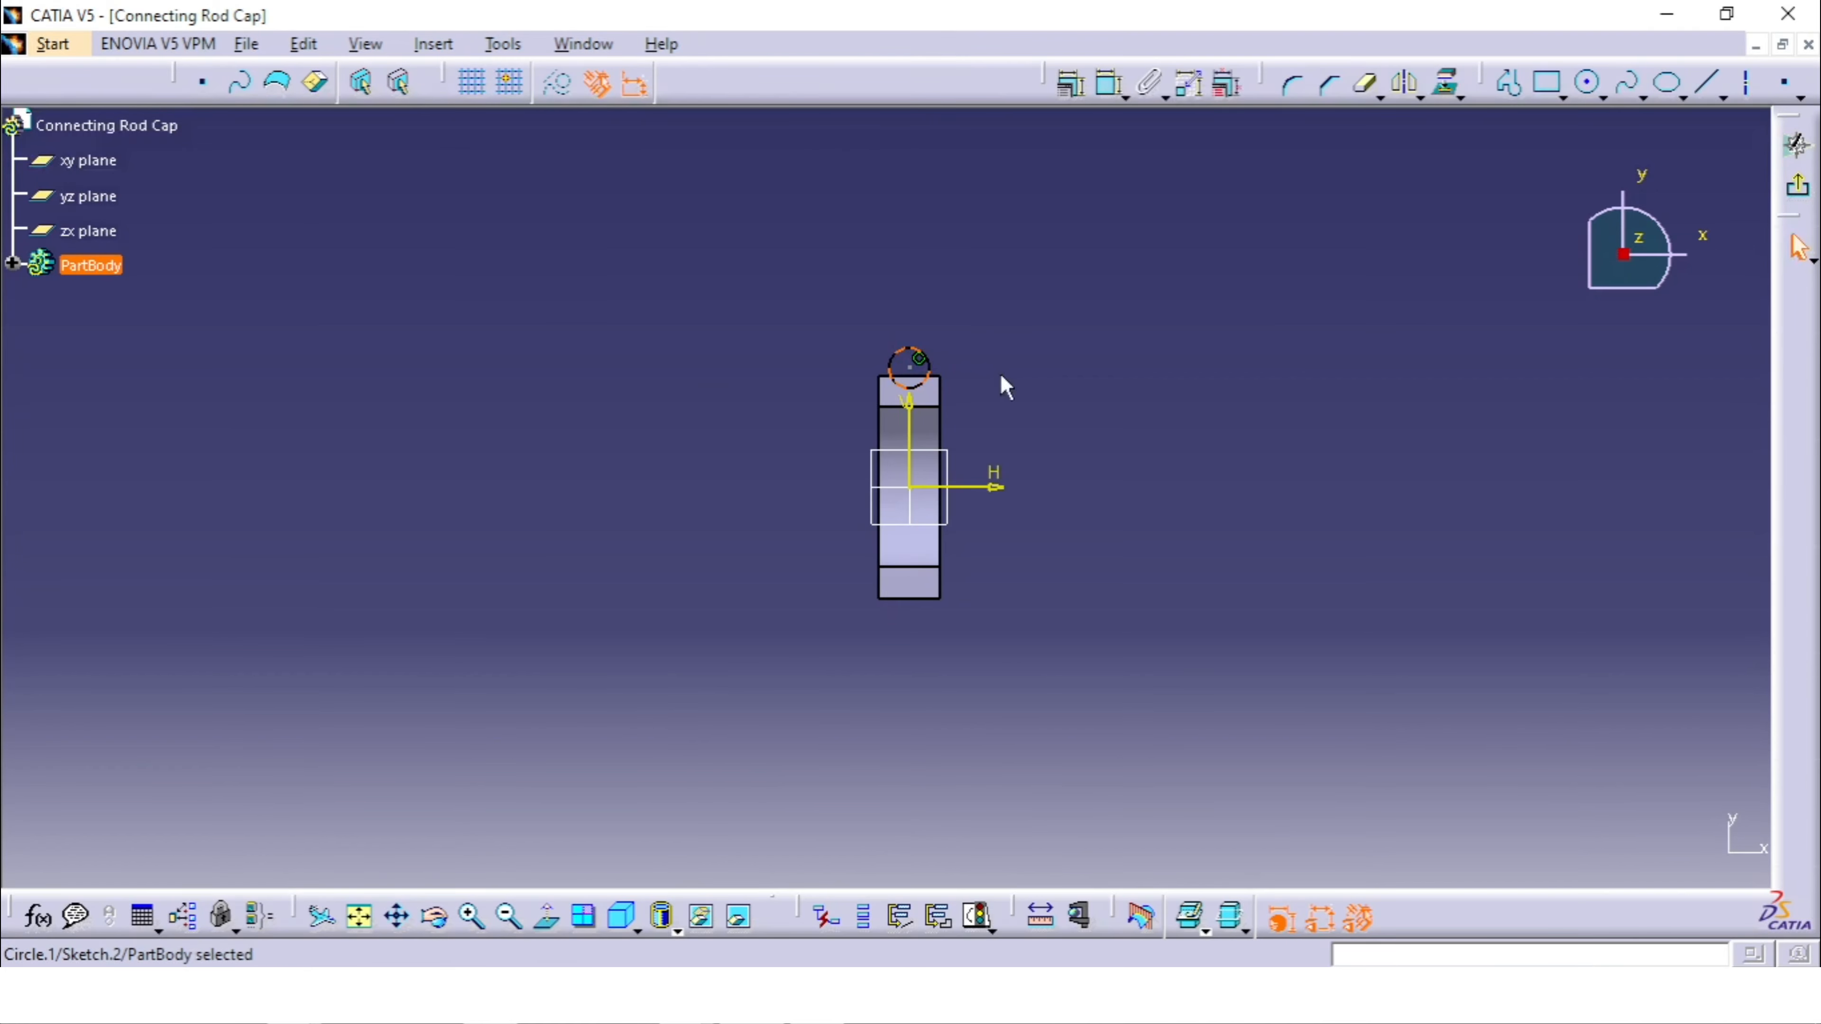
pyautogui.moveTo(1022, 344); pyautogui.dragTo(1090, 207, button='middle')
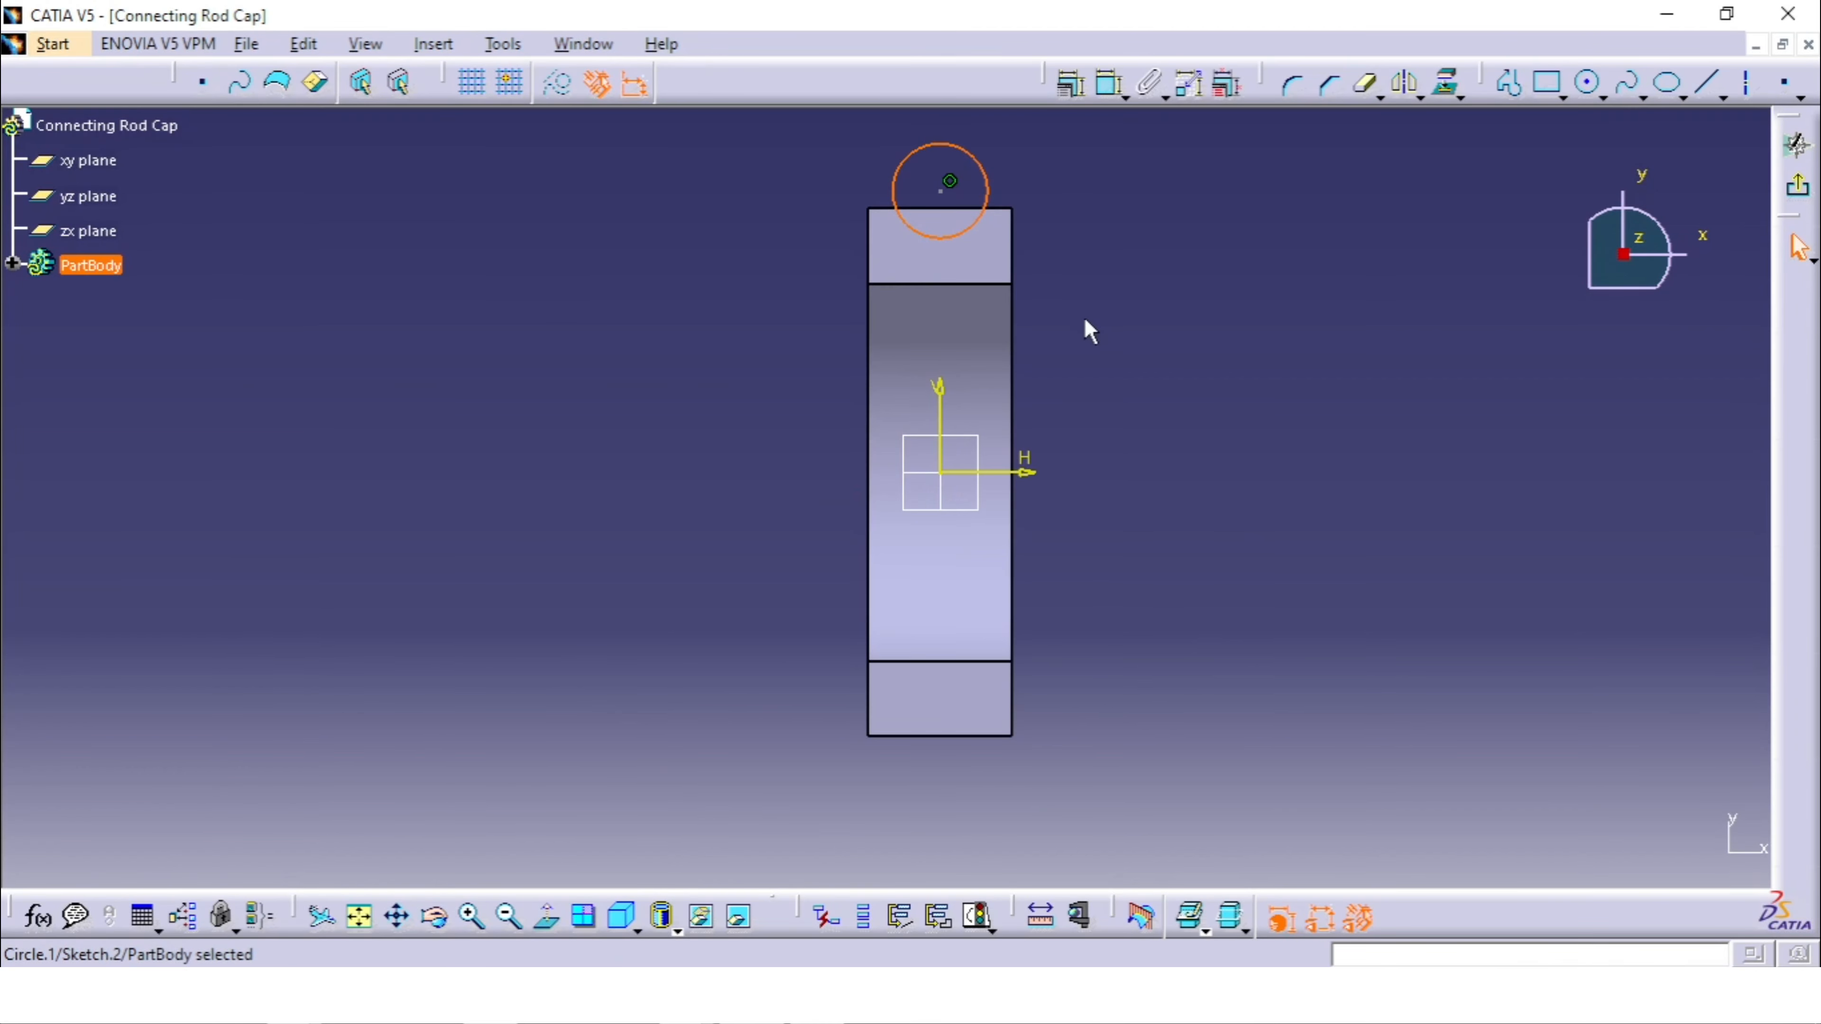
pyautogui.click(1592, 84)
pyautogui.click(939, 743)
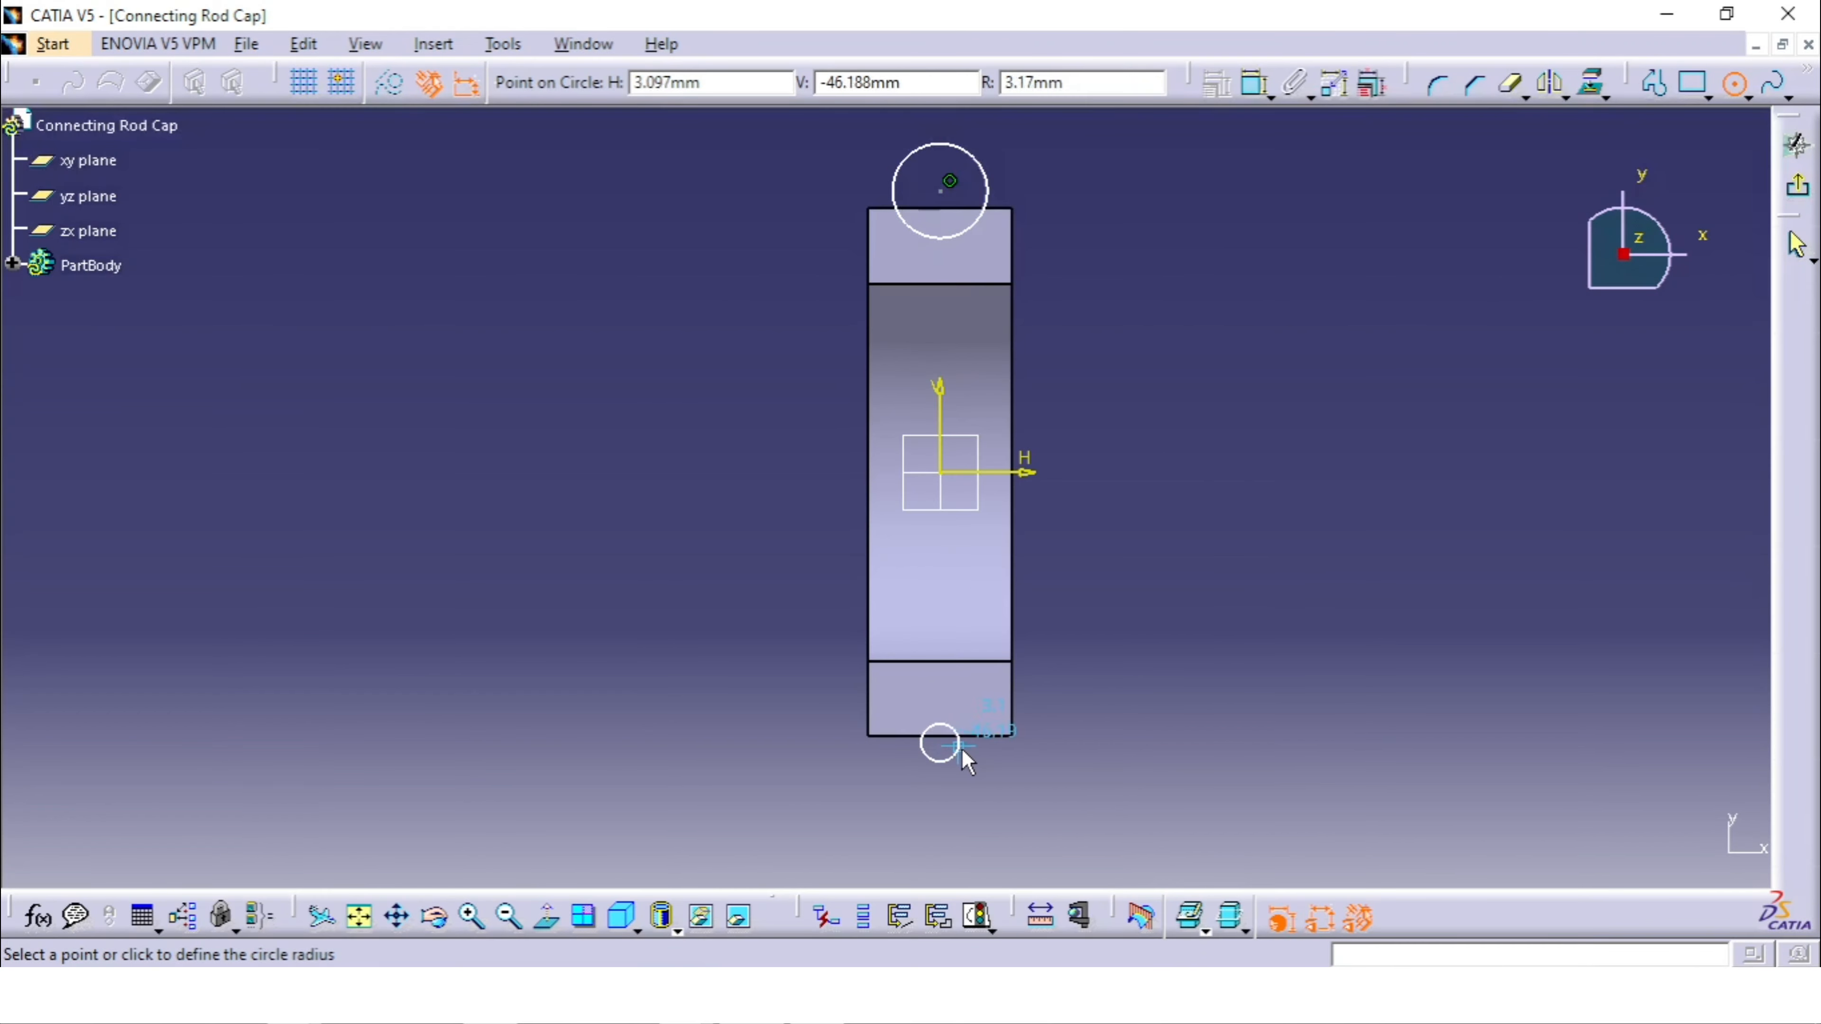
pyautogui.click(967, 763)
pyautogui.click(1145, 316)
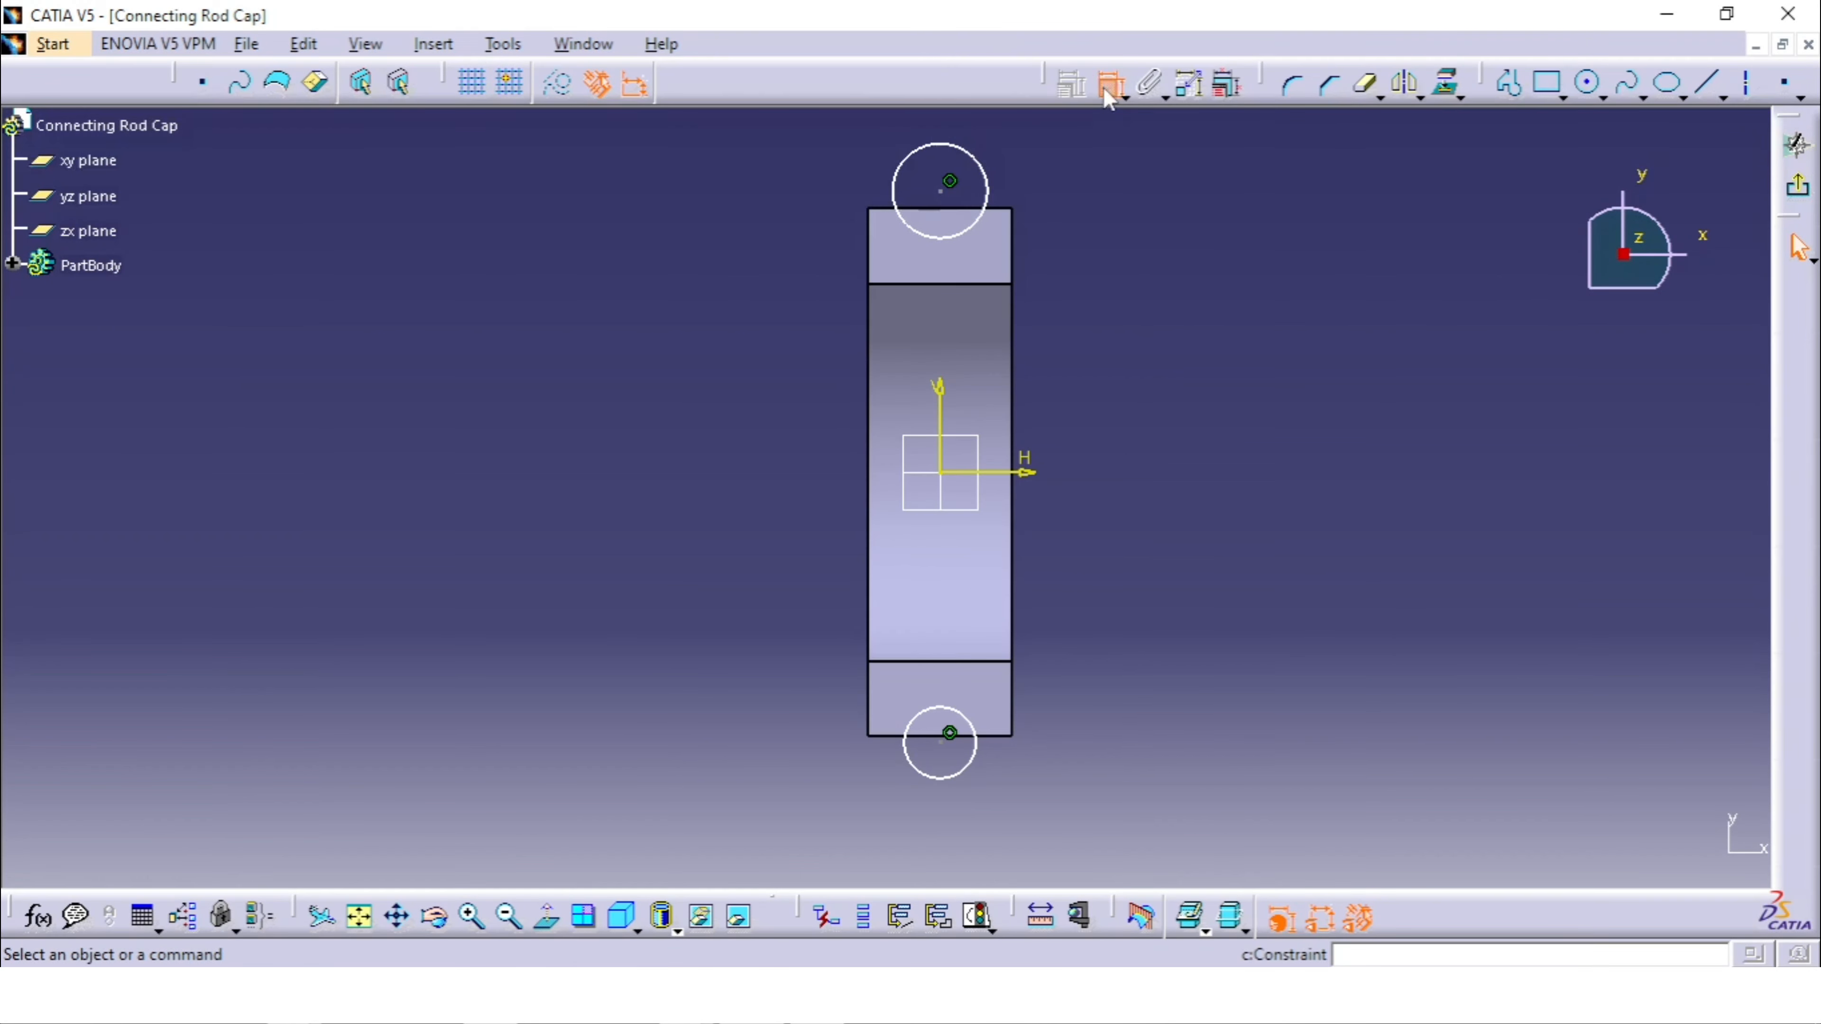
pyautogui.click(939, 198)
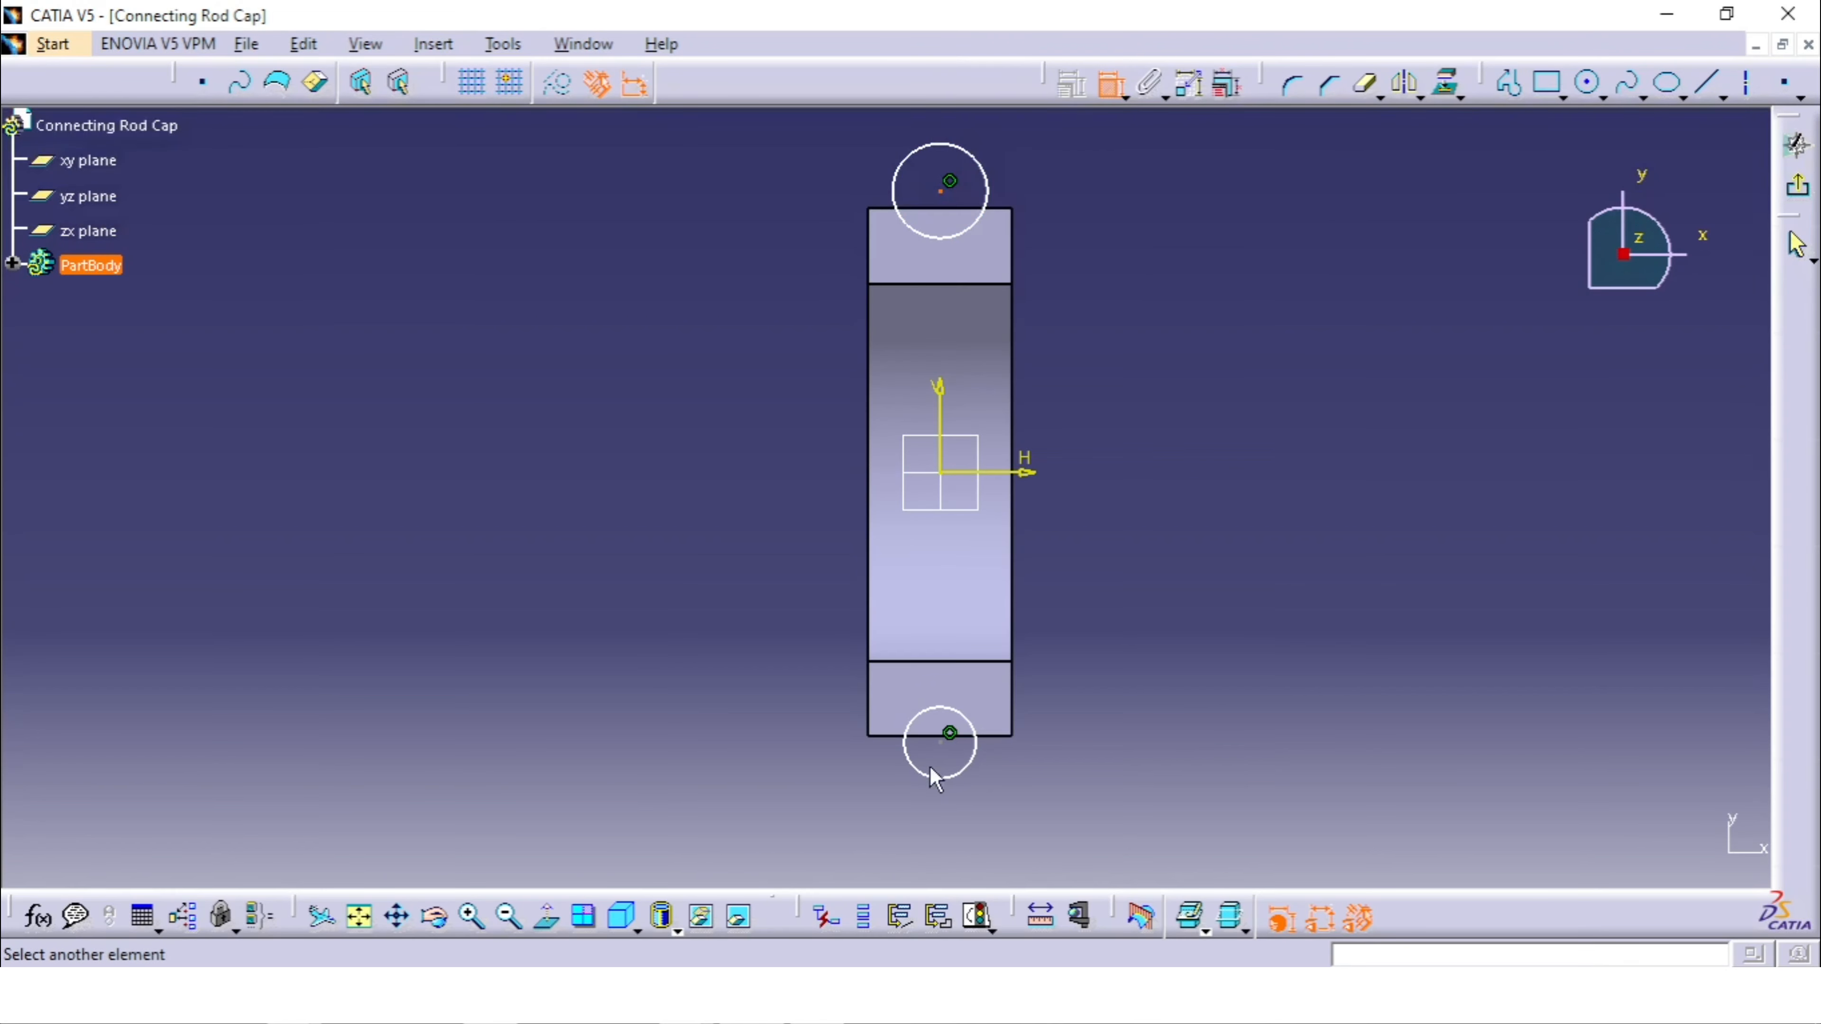
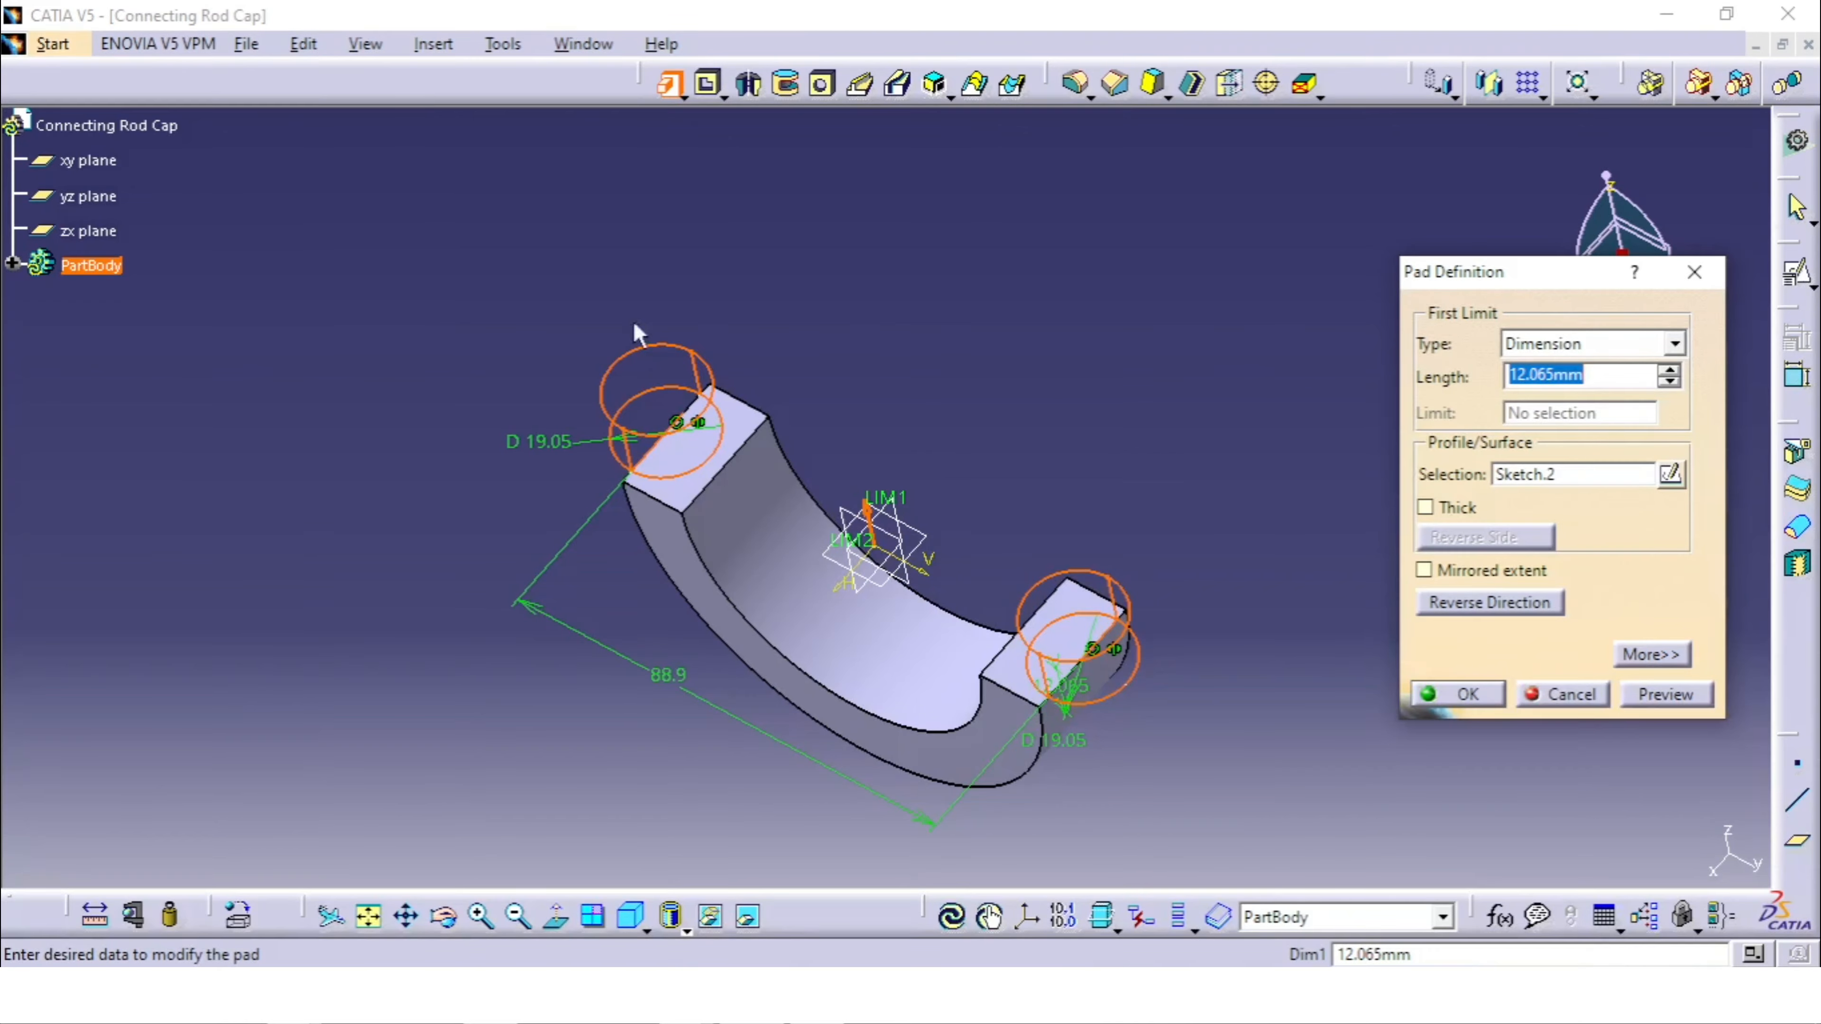
# Step: Pad the two end circles 15.25 mm in the reversed direction, taking the boss height from the front view of the cap drawing
pyautogui.click(1489, 606)
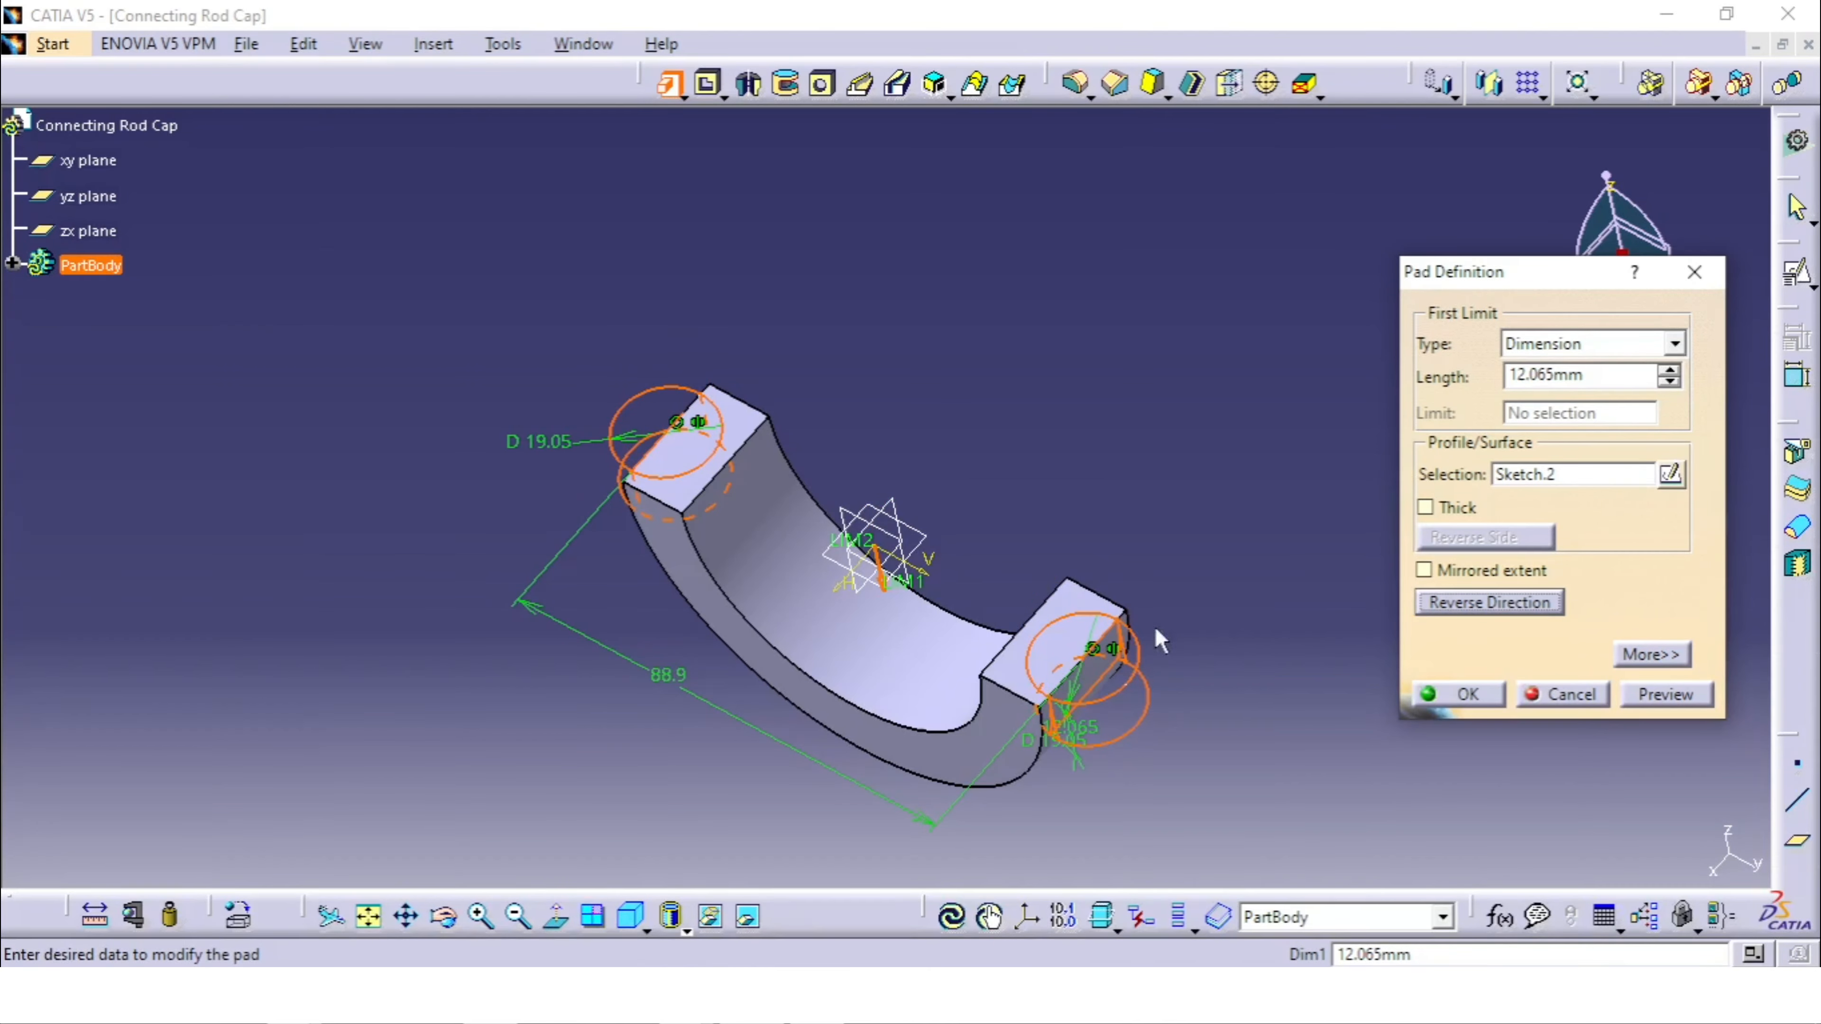
pyautogui.moveTo(678, 994)
pyautogui.click(630, 893)
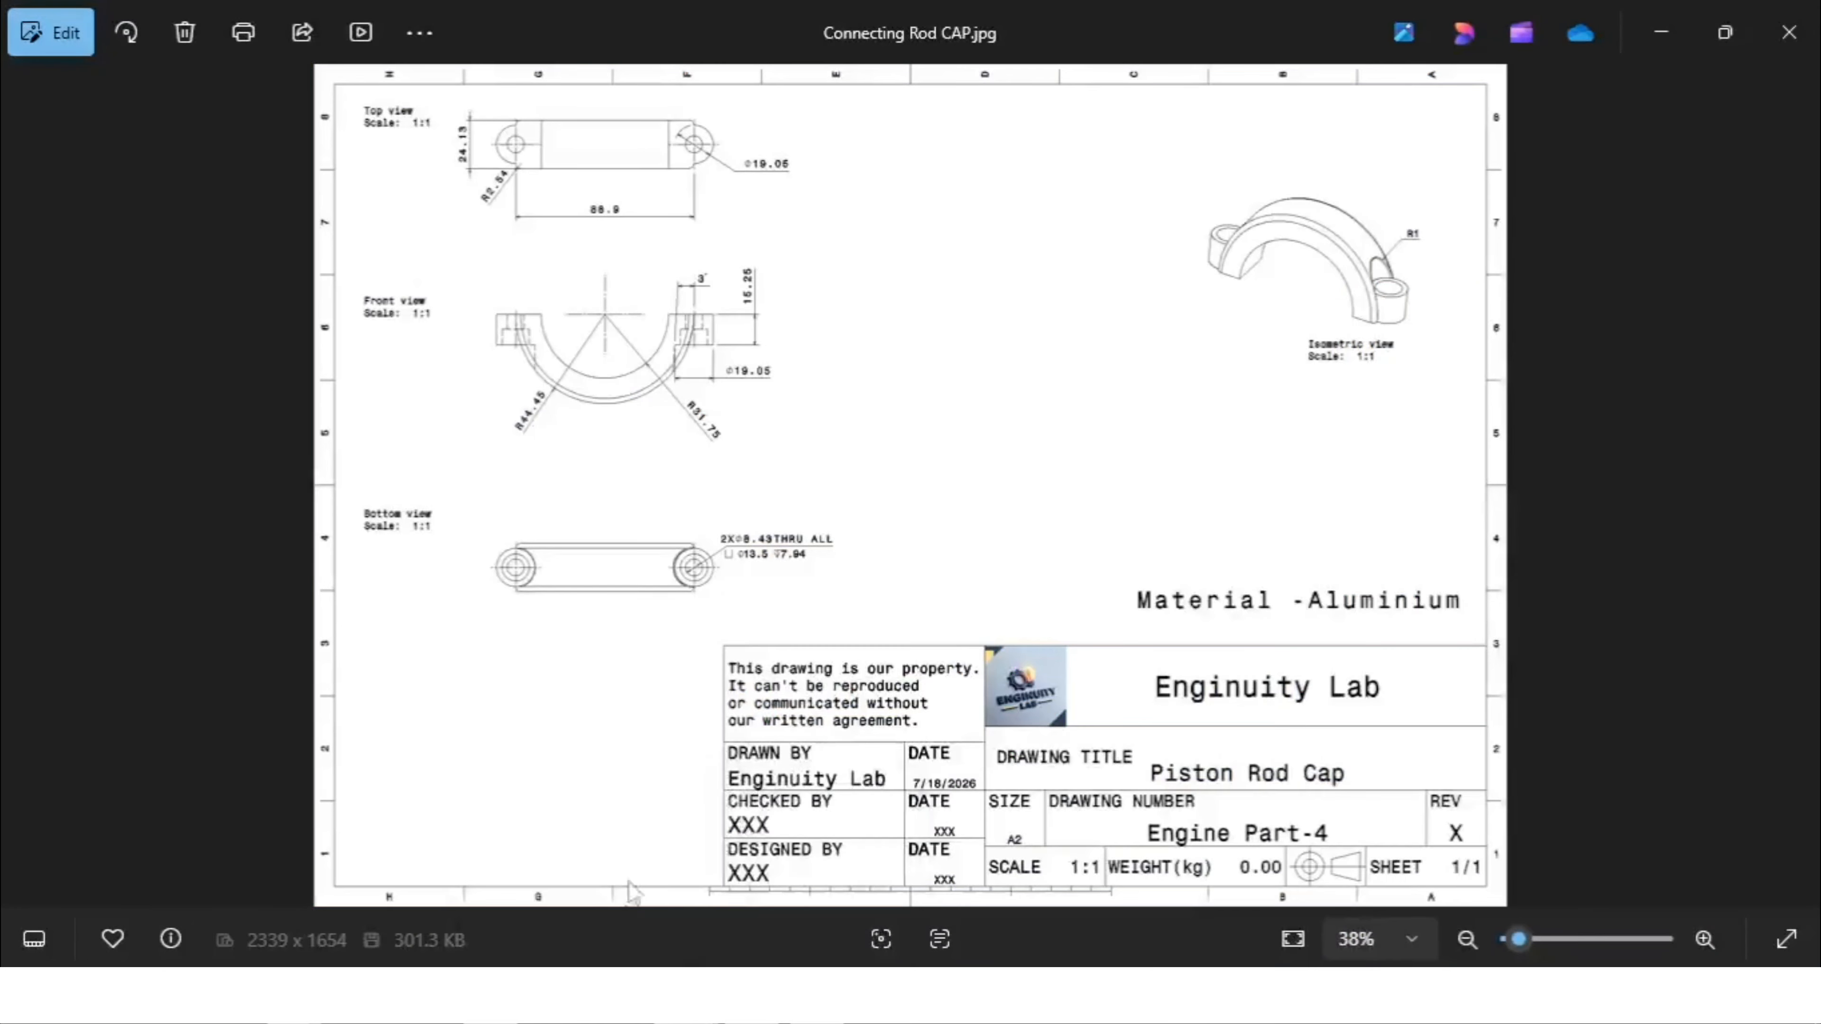
pyautogui.scroll(3, 753, 312)
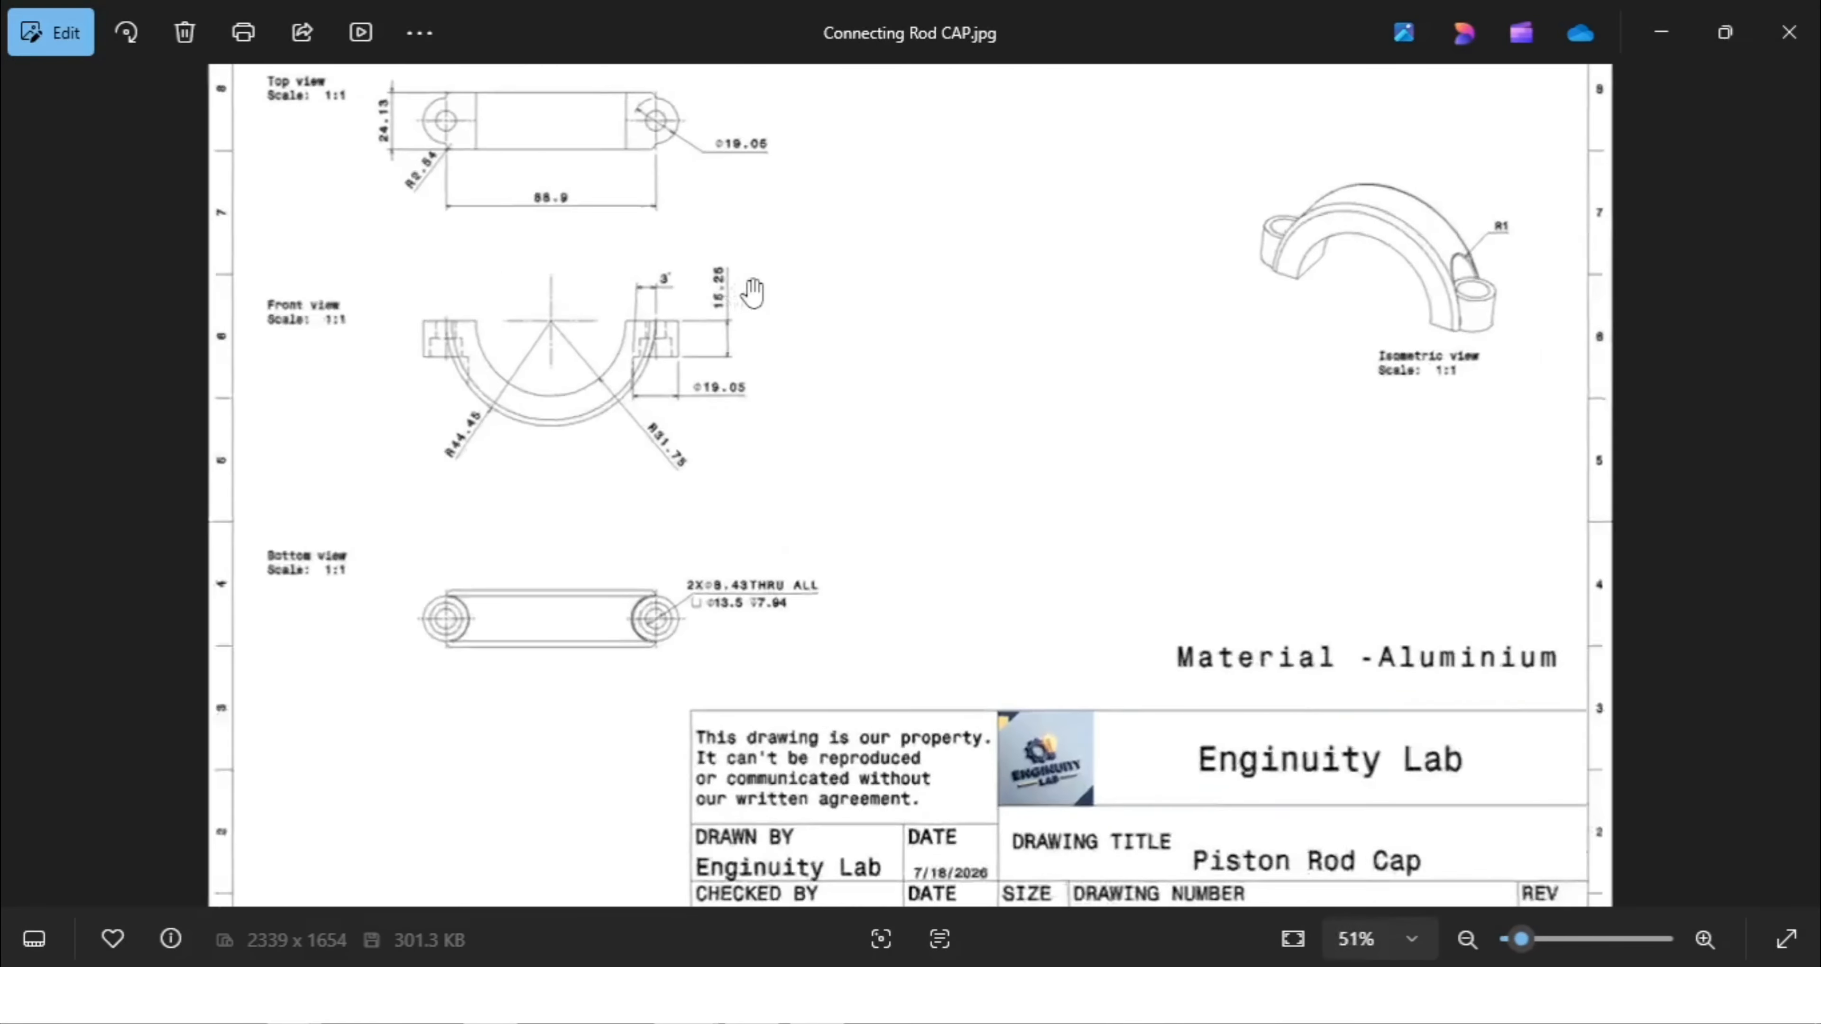
pyautogui.scroll(-2, 677, 304)
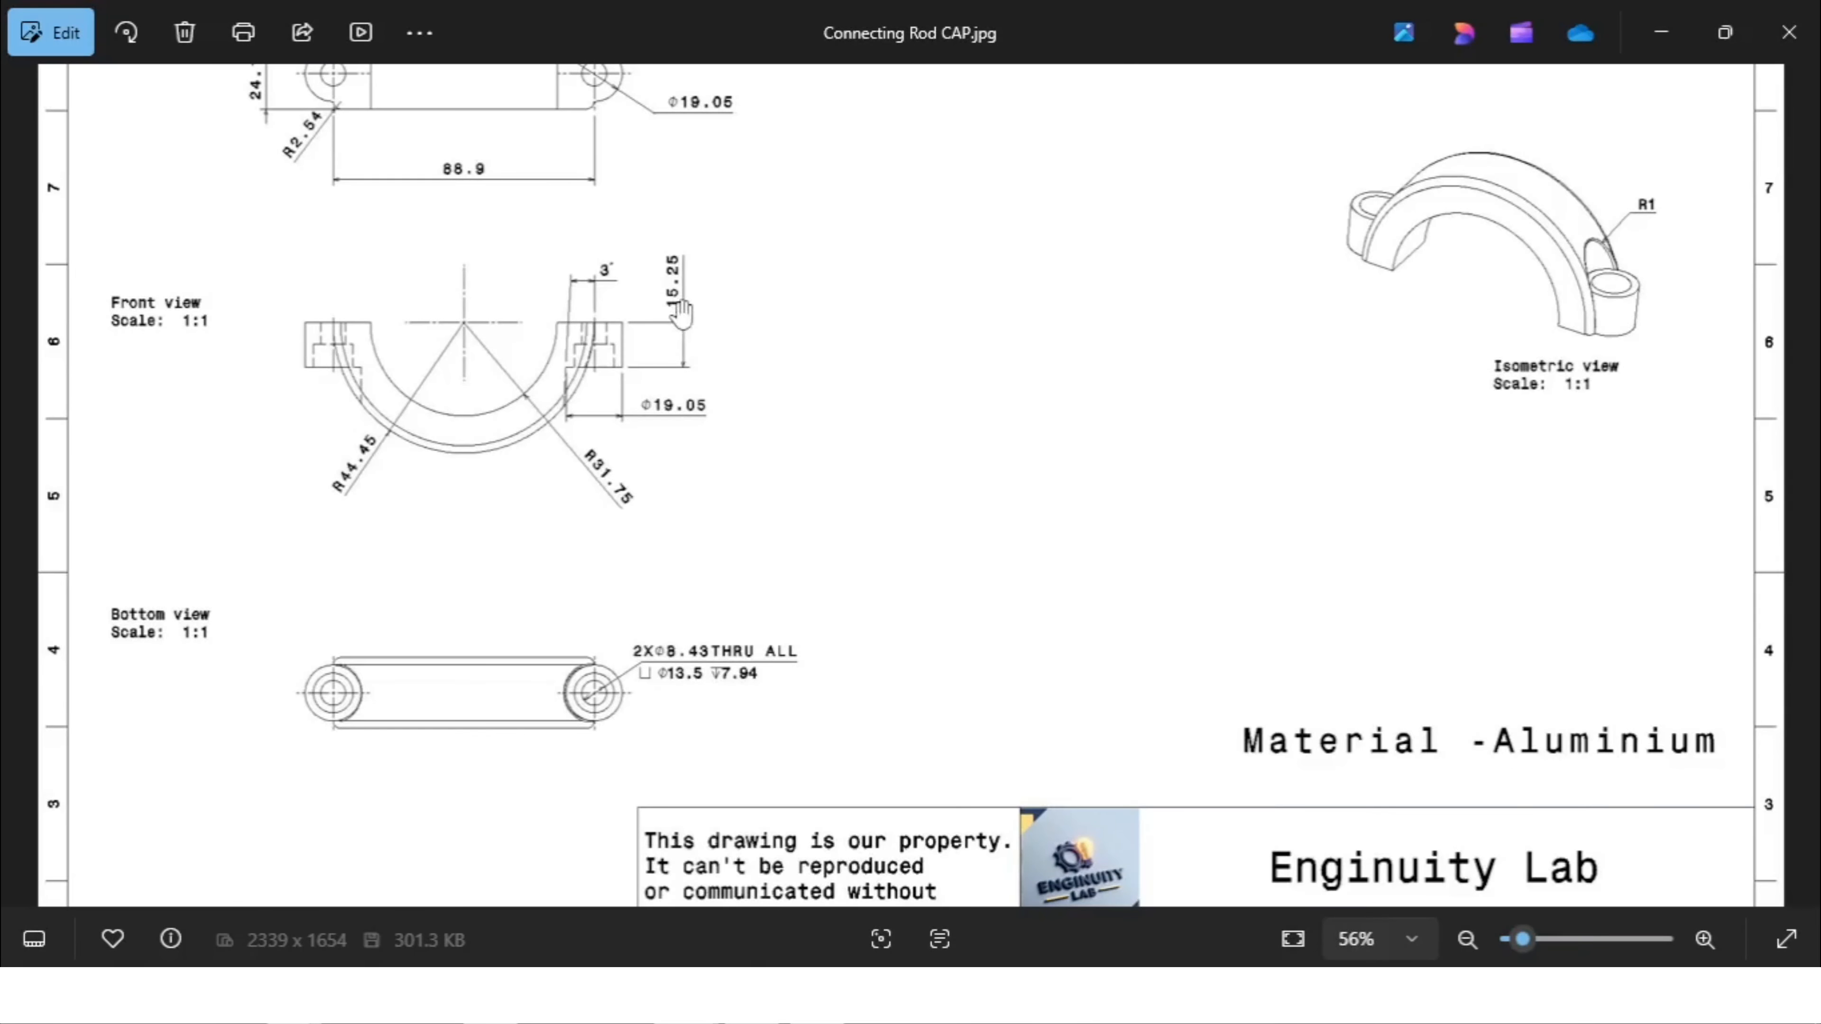
pyautogui.click(738, 996)
pyautogui.click(1600, 380)
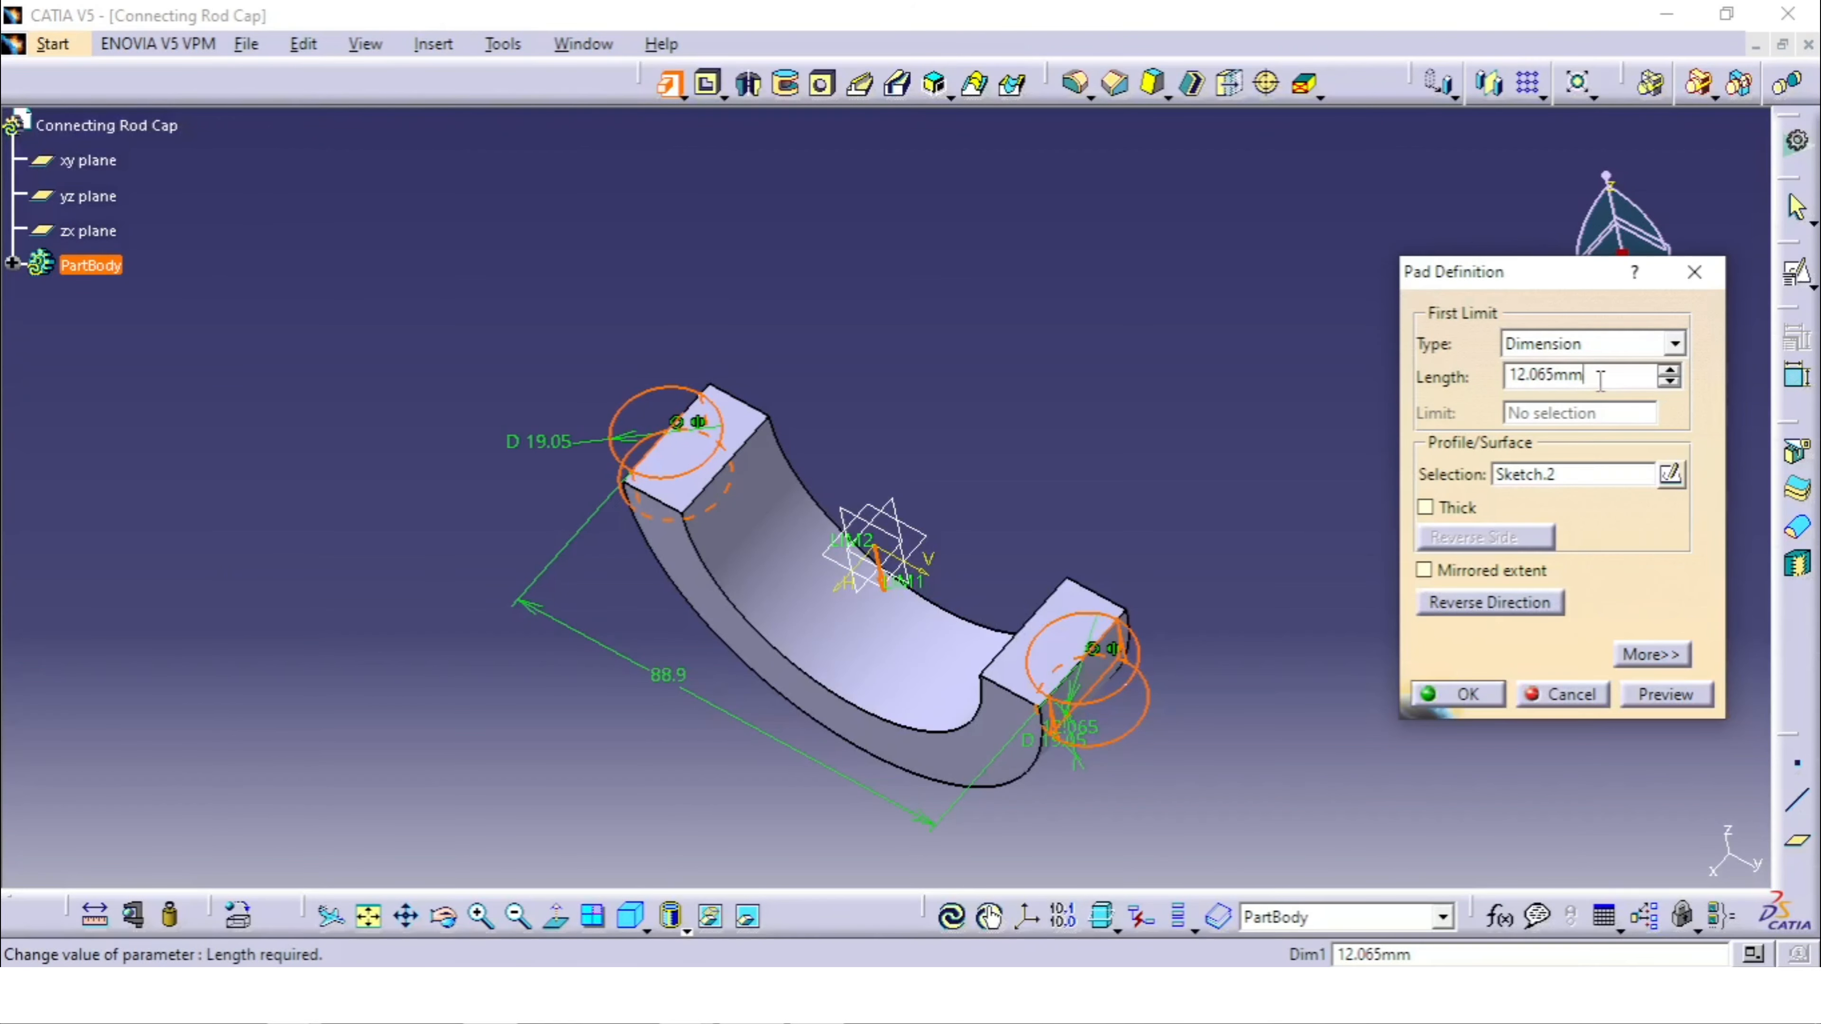
pyautogui.write('15.25')
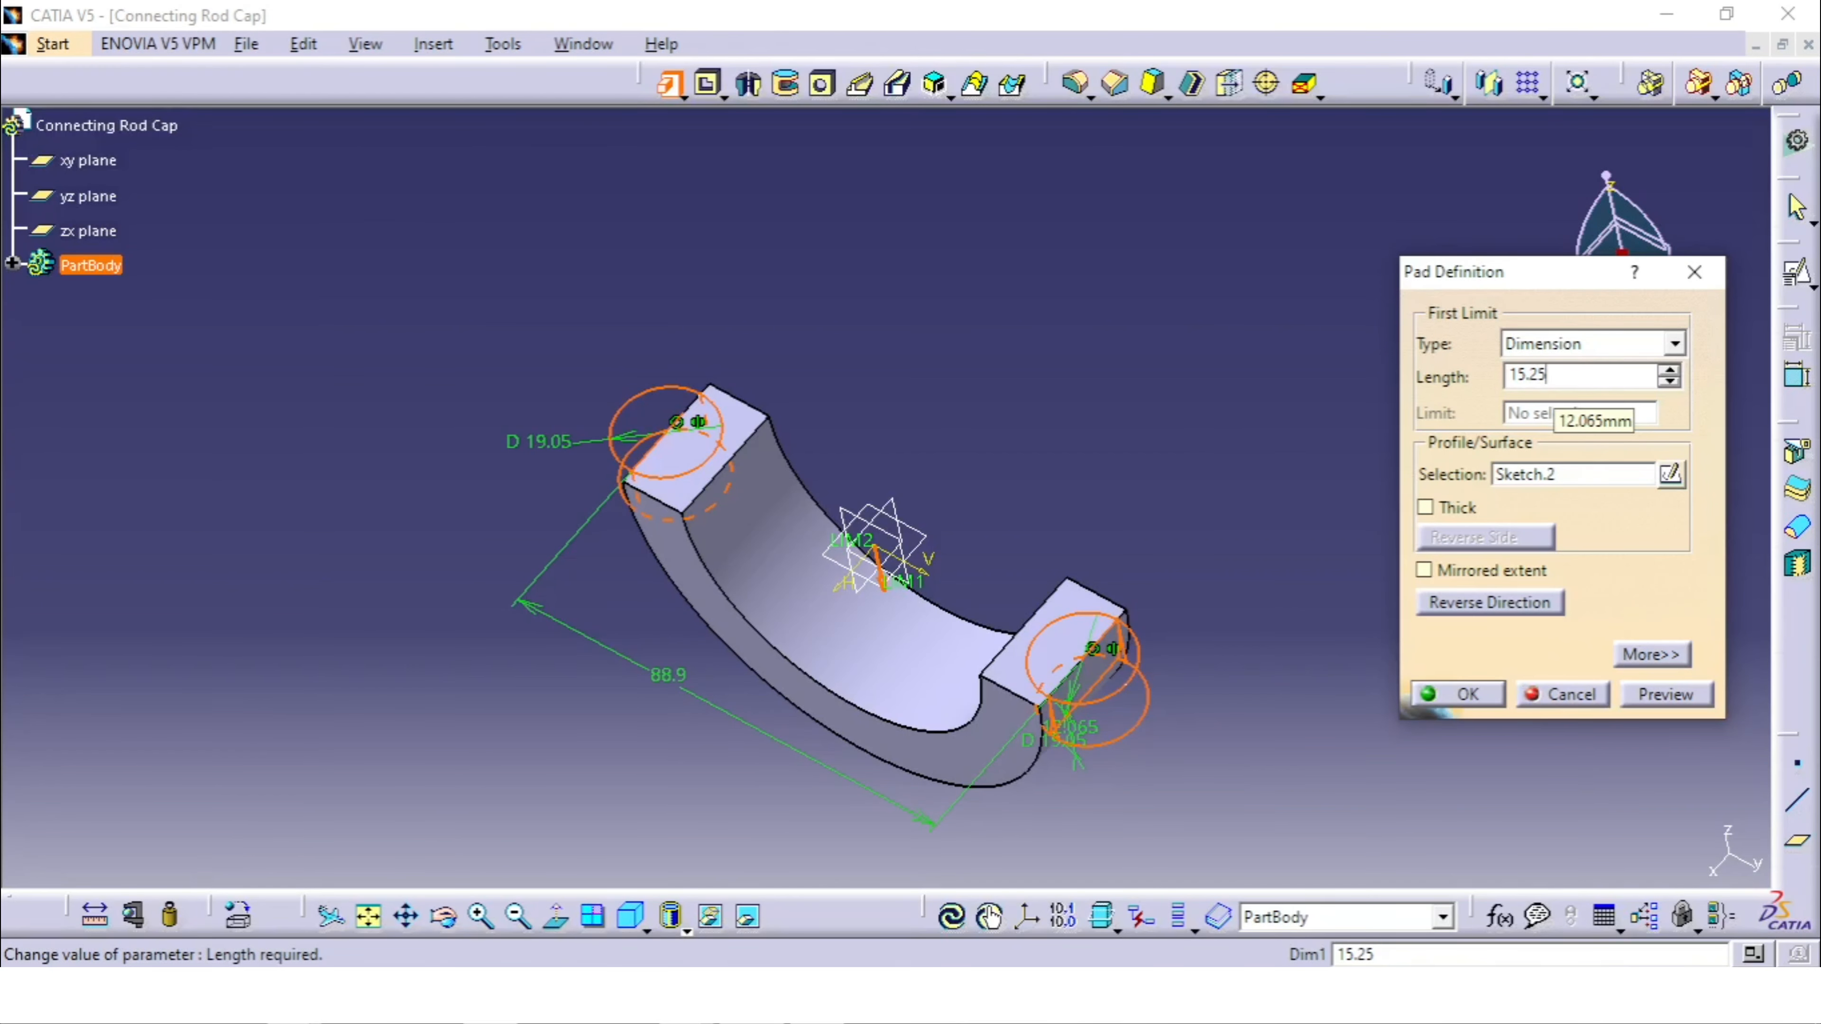
pyautogui.press('Return')
pyautogui.click(1229, 360)
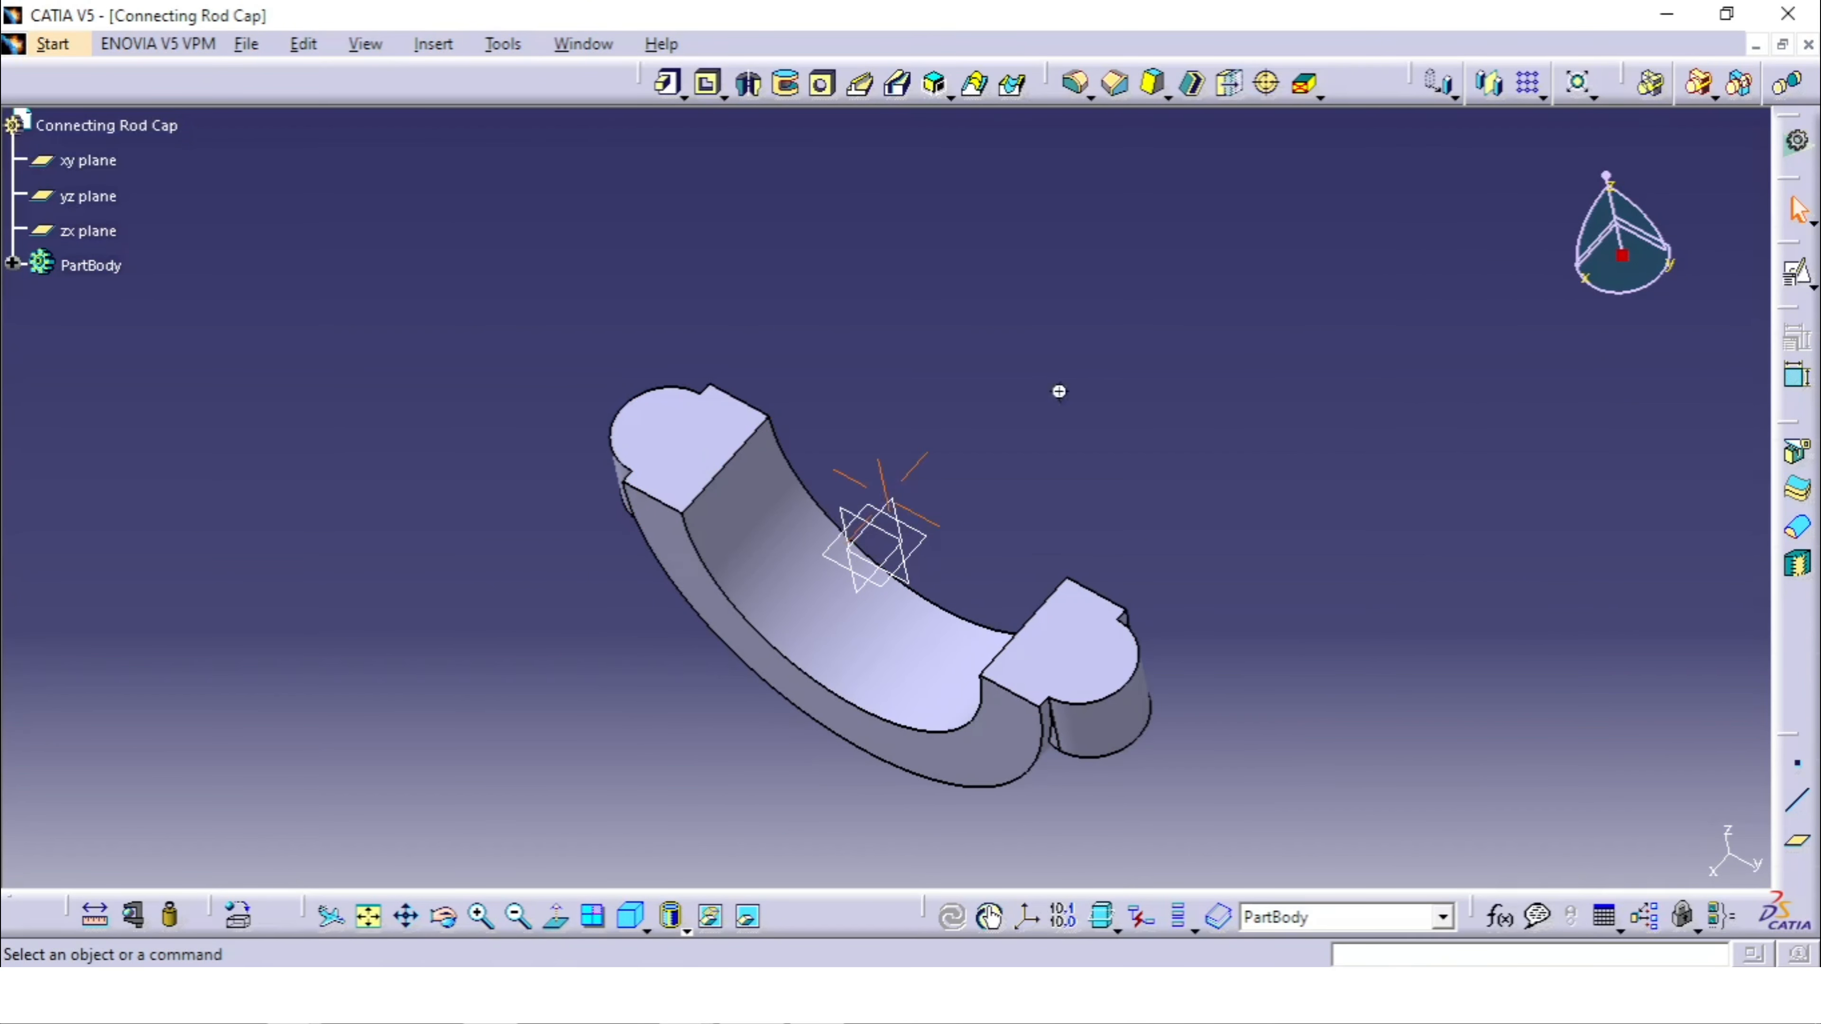
# Step: Inspect the underside of the bosses and examine the boss and clearance geometry in the front view of the cap drawing
pyautogui.moveTo(1059, 392); pyautogui.dragTo(1042, 434, button='middle')
pyautogui.moveTo(831, 566); pyautogui.dragTo(1044, 438, button='middle')
pyautogui.moveTo(908, 745); pyautogui.dragTo(889, 622, button='middle')
pyautogui.click(686, 995)
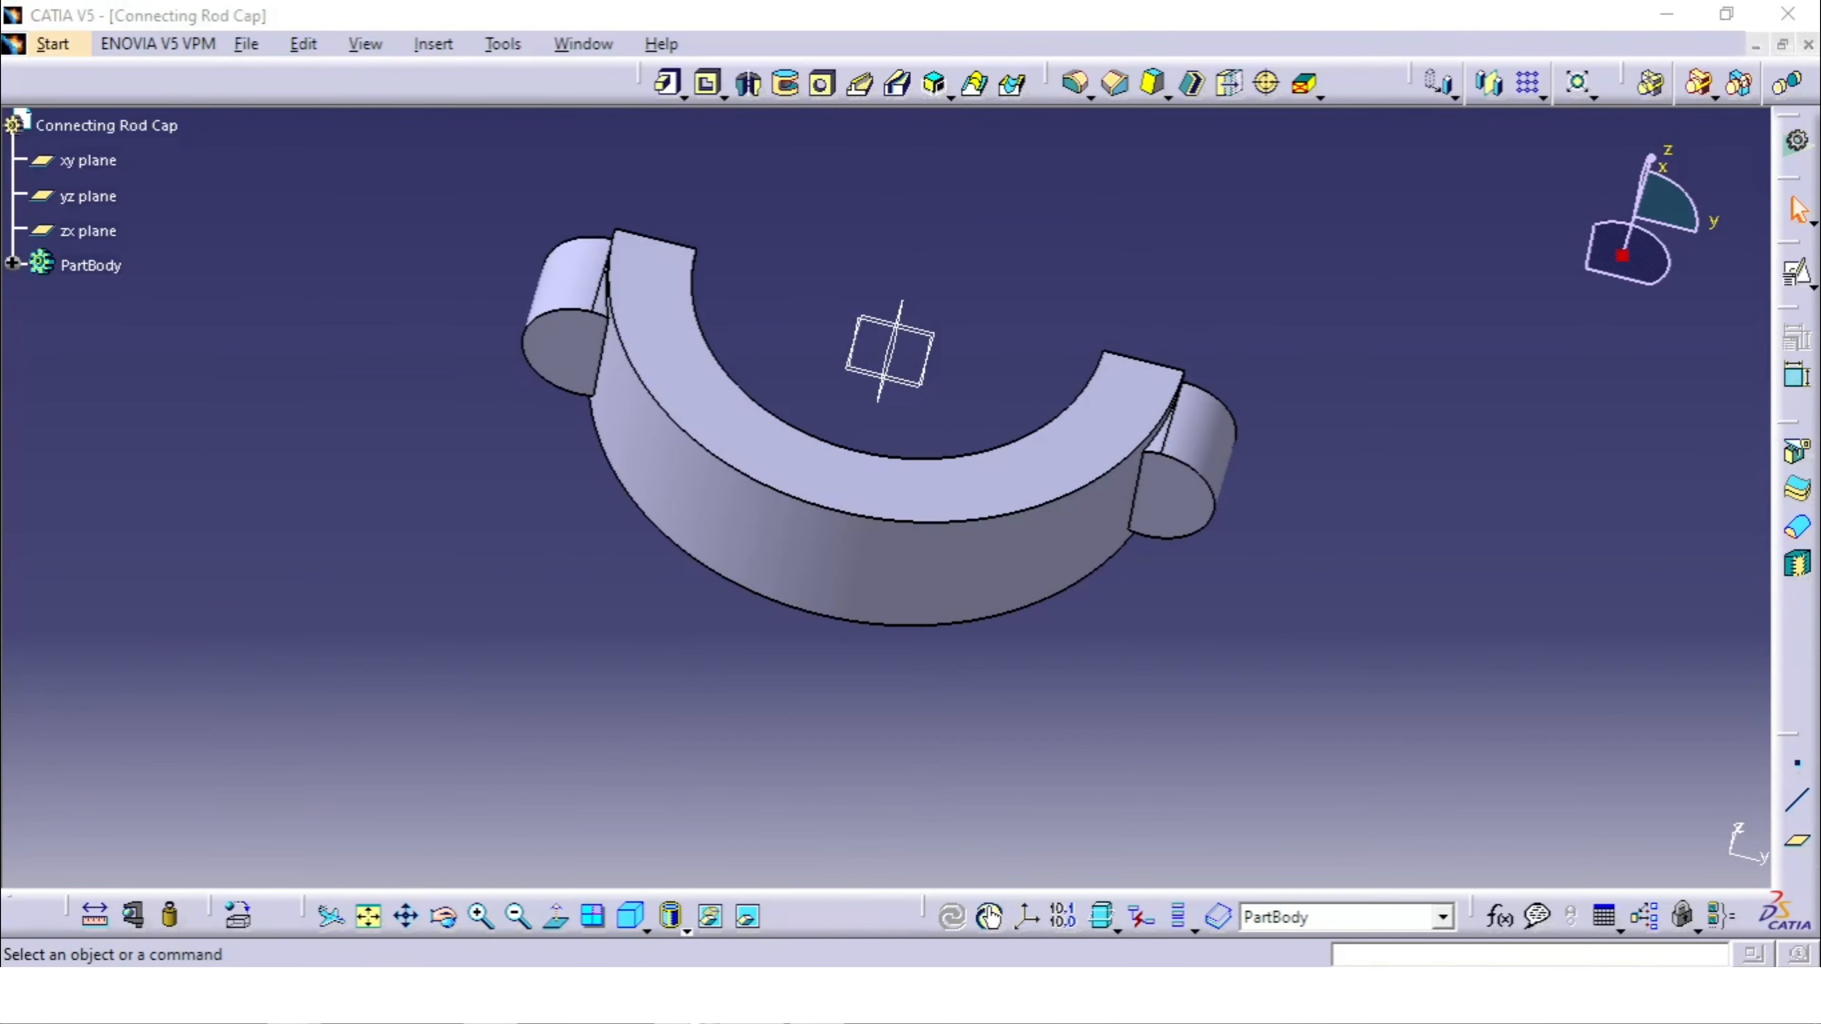
pyautogui.click(613, 875)
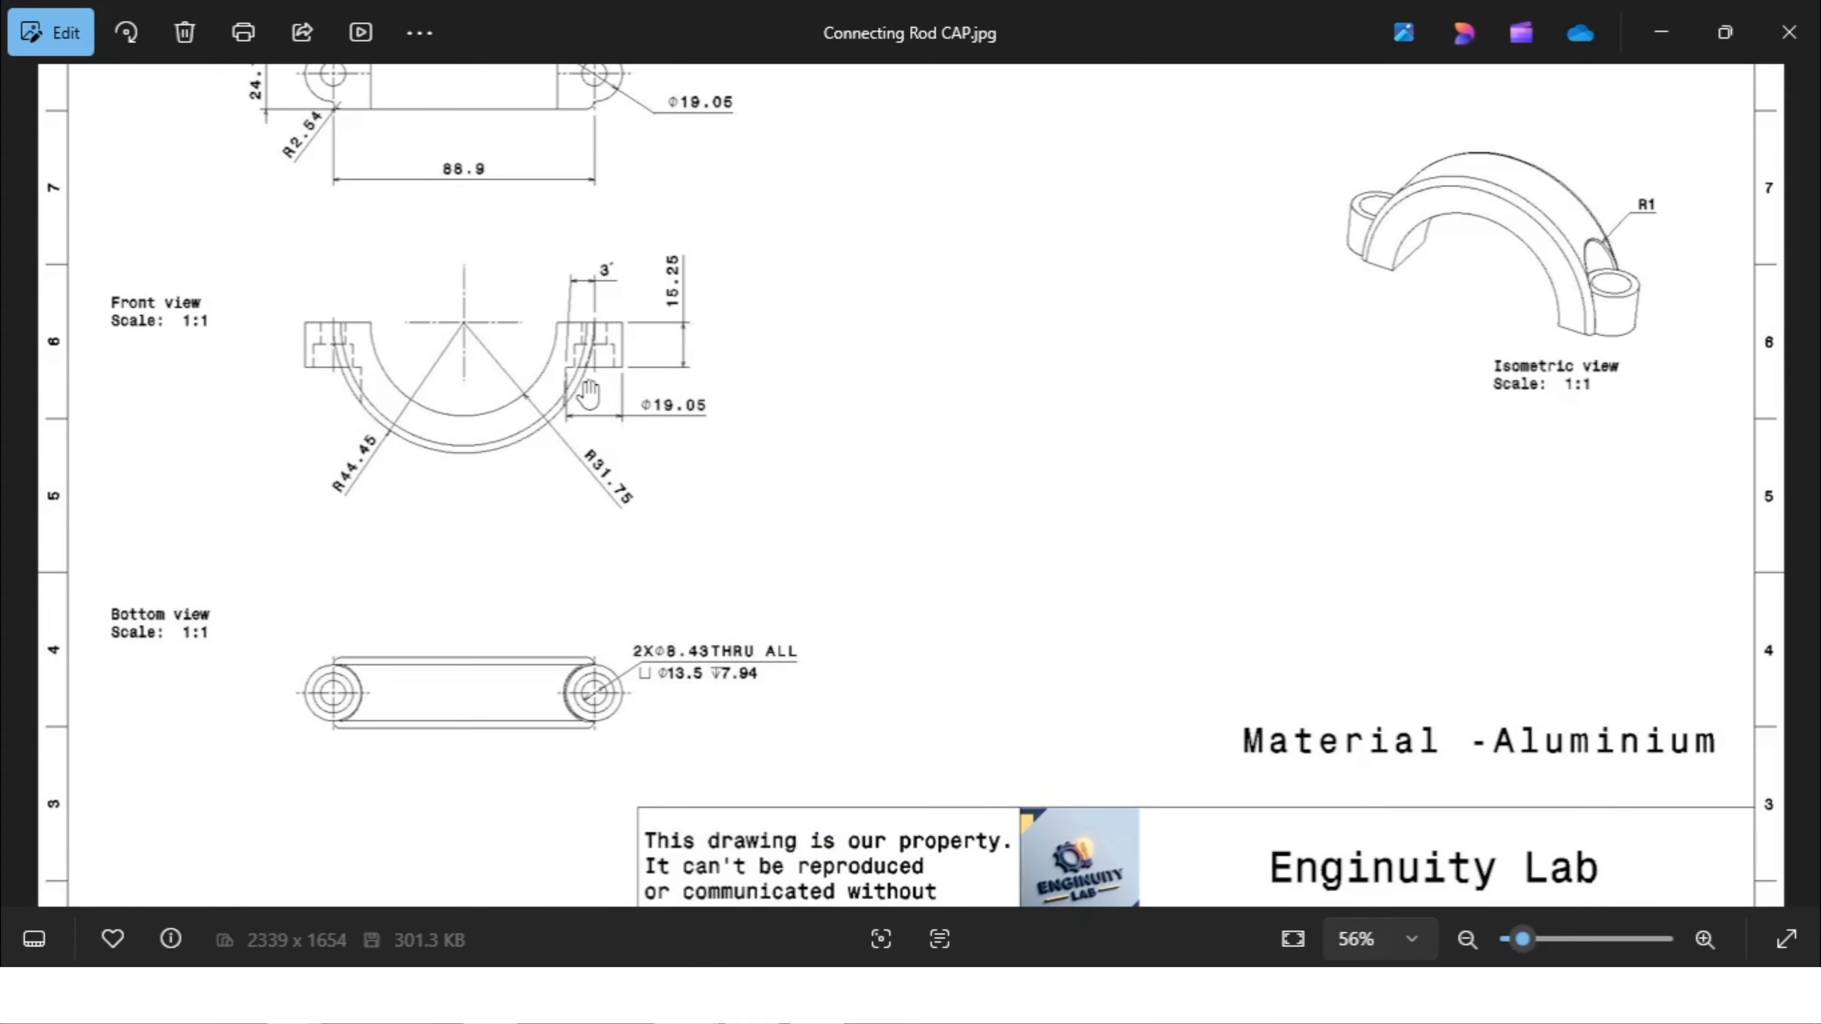
pyautogui.scroll(8, 554, 417)
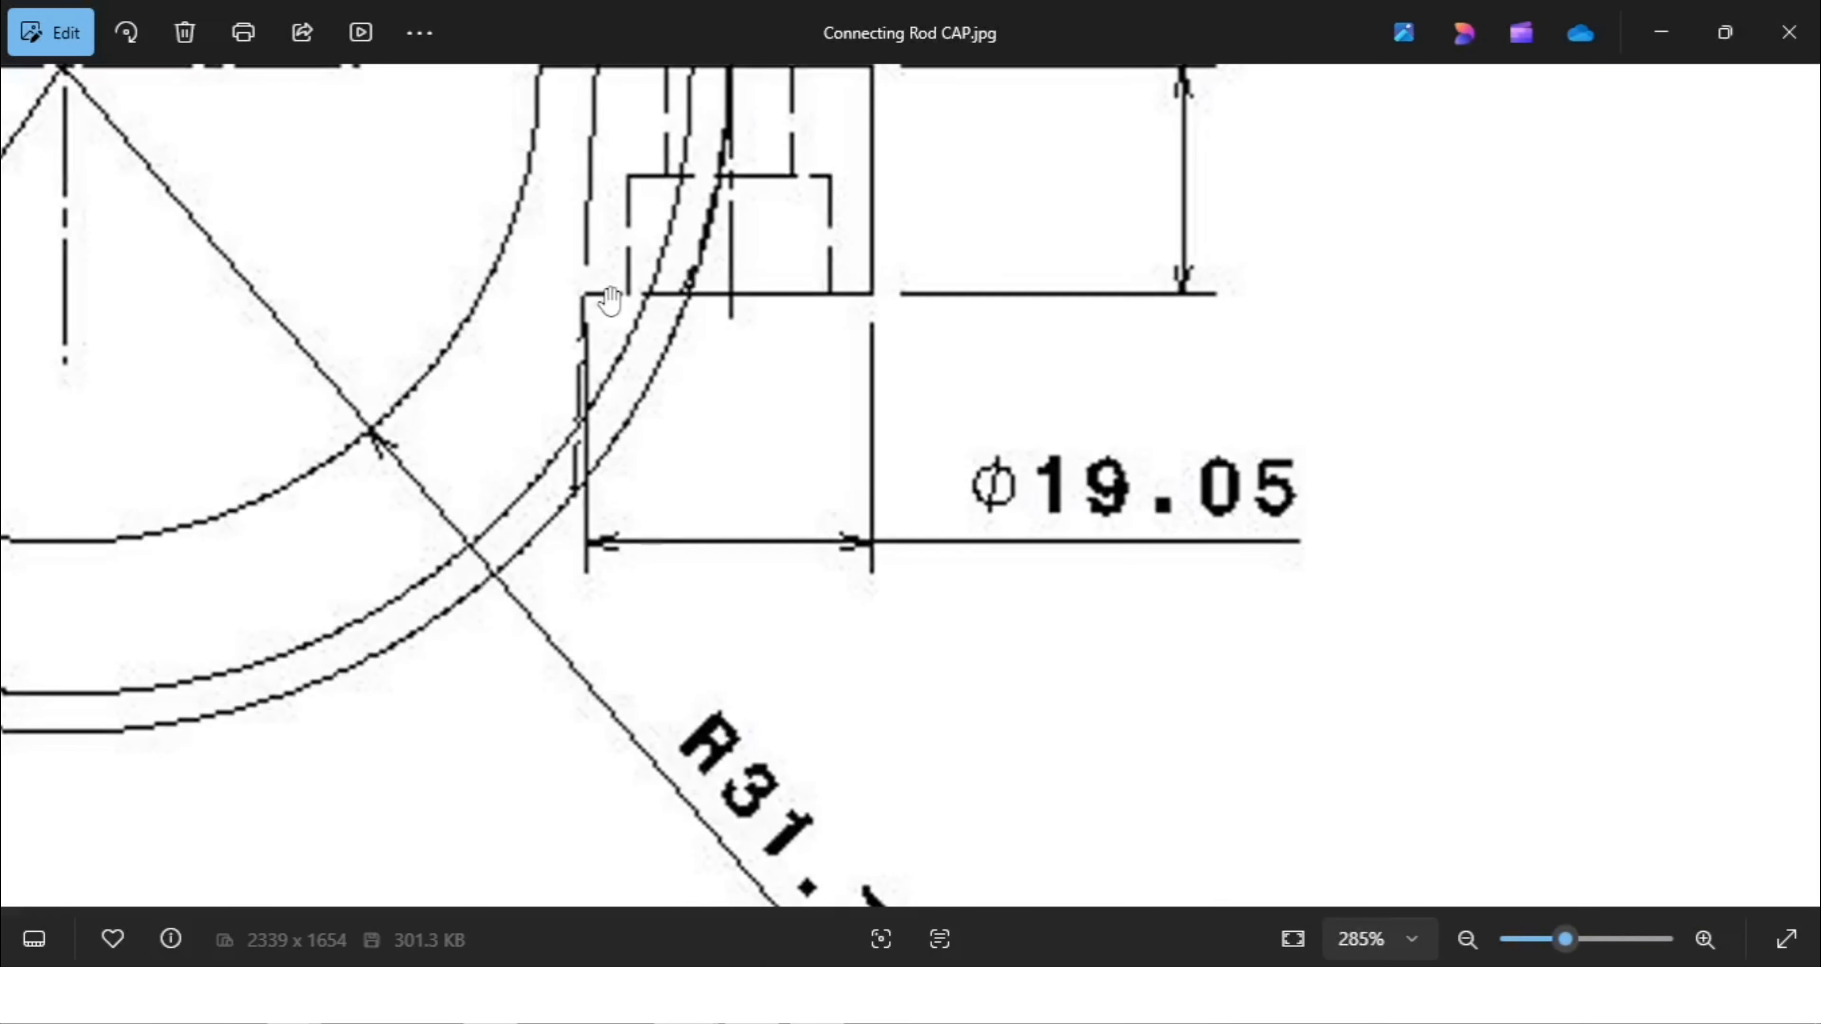
pyautogui.scroll(-3, 1217, 518)
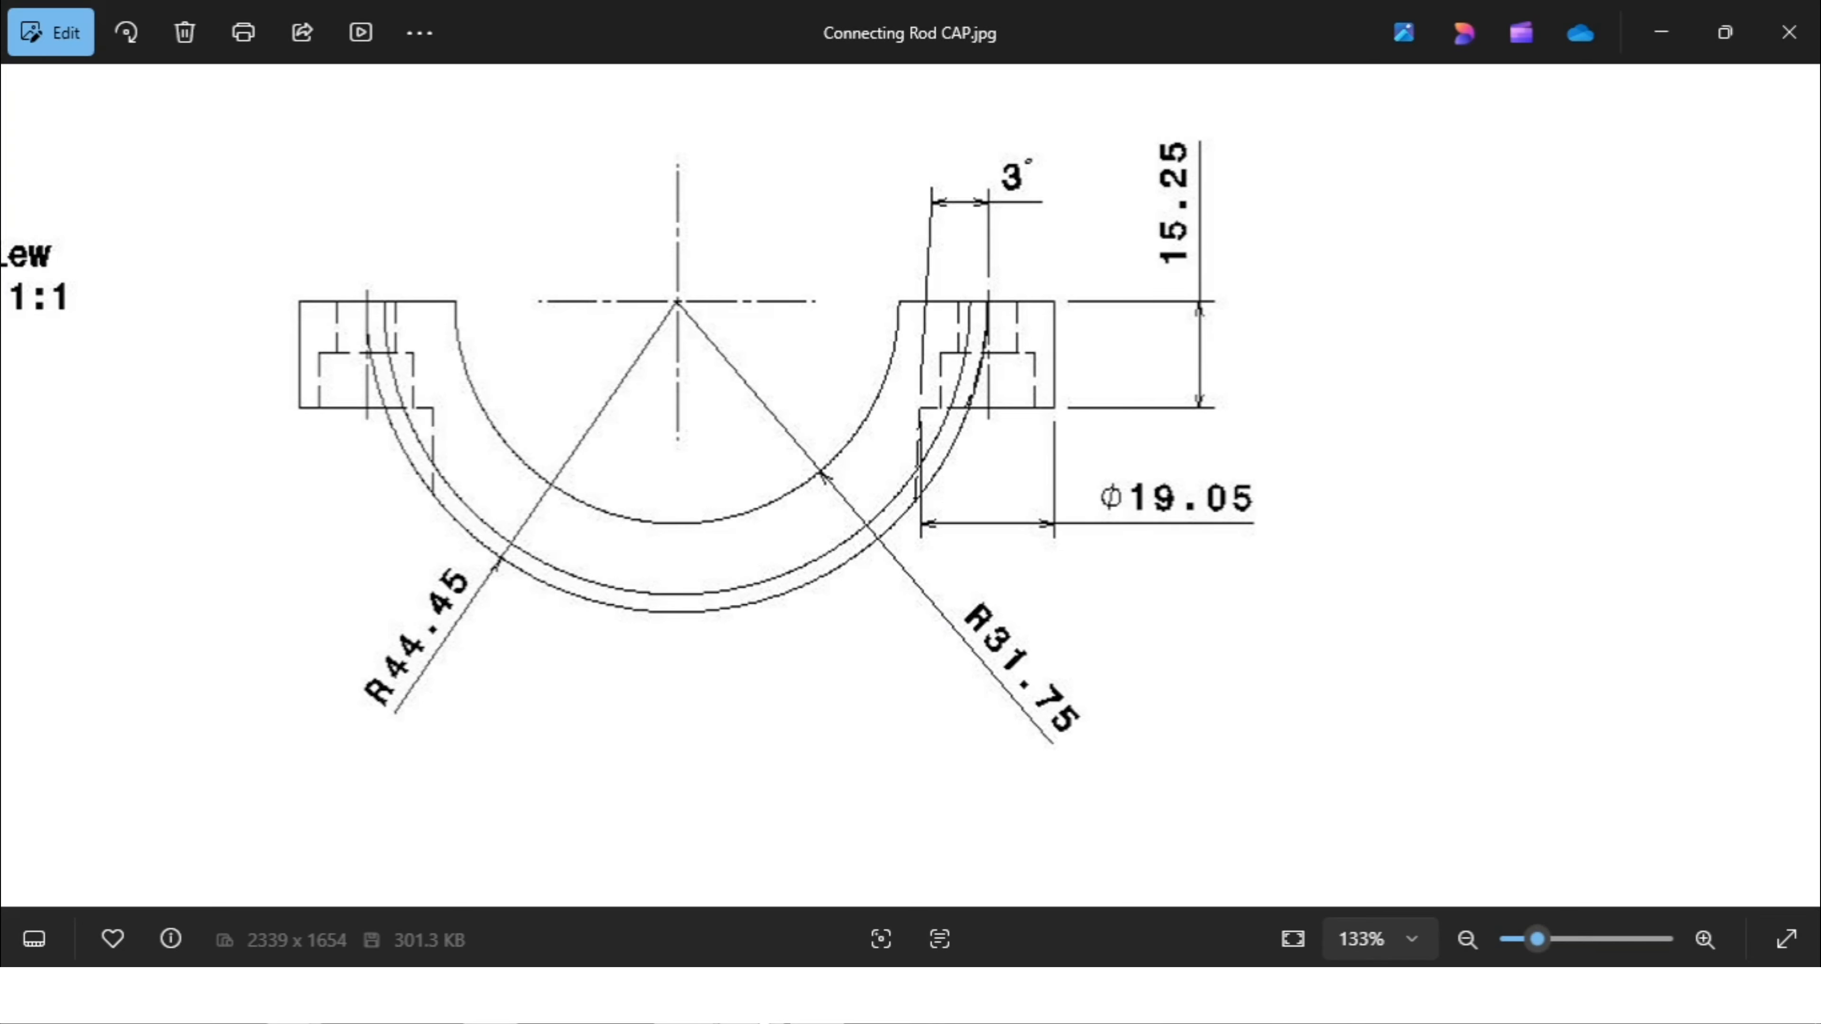
pyautogui.click(813, 997)
pyautogui.click(1160, 510)
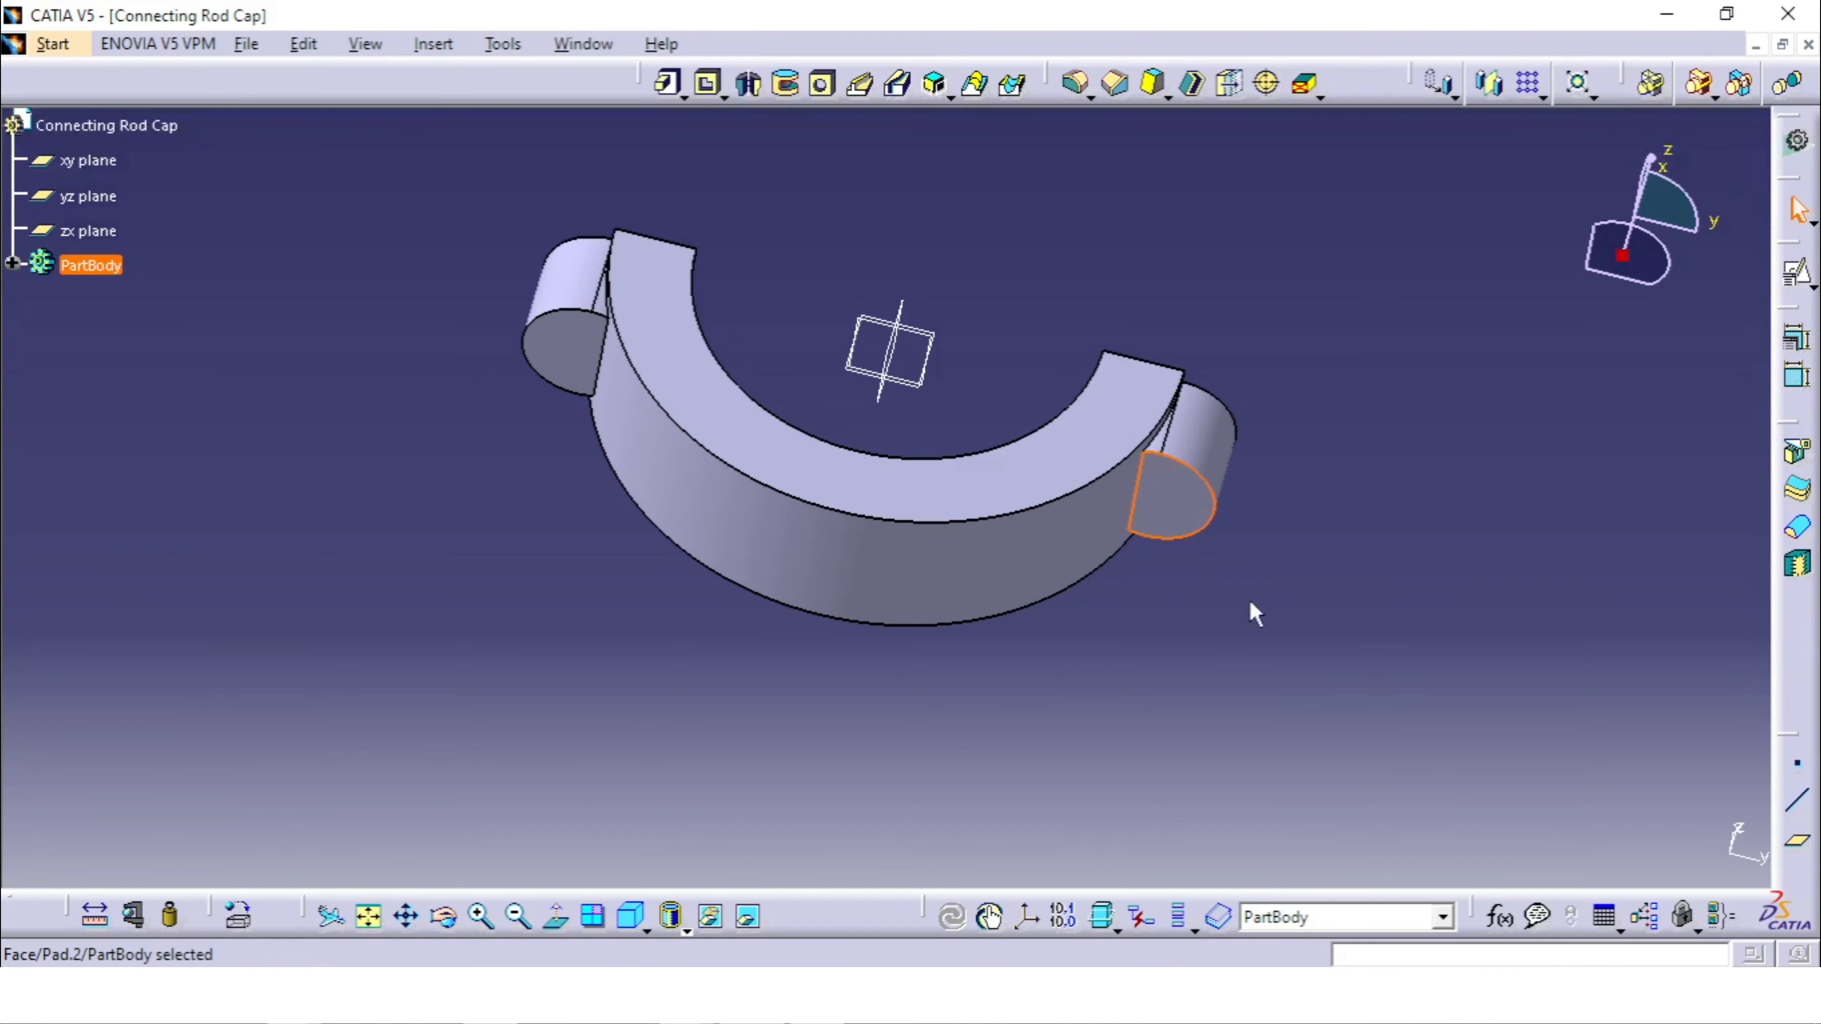
pyautogui.click(1797, 272)
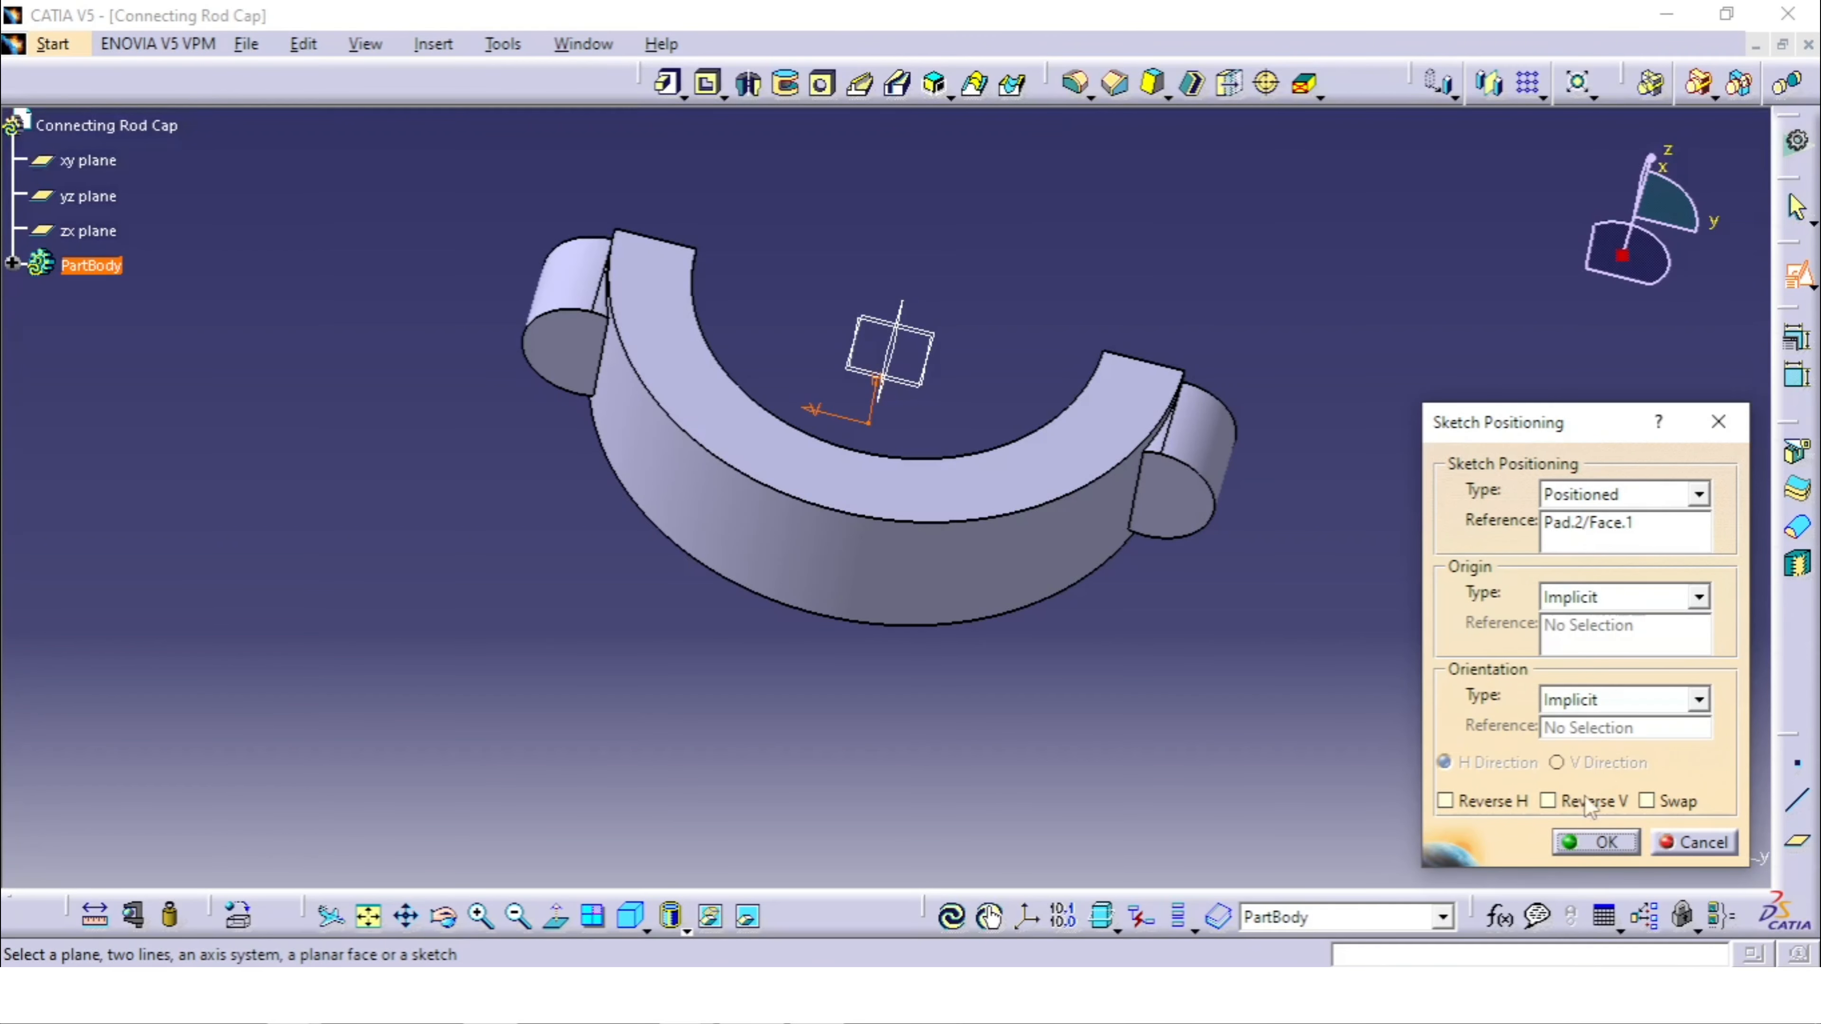
pyautogui.moveTo(1244, 638); pyautogui.dragTo(1251, 573, button='middle')
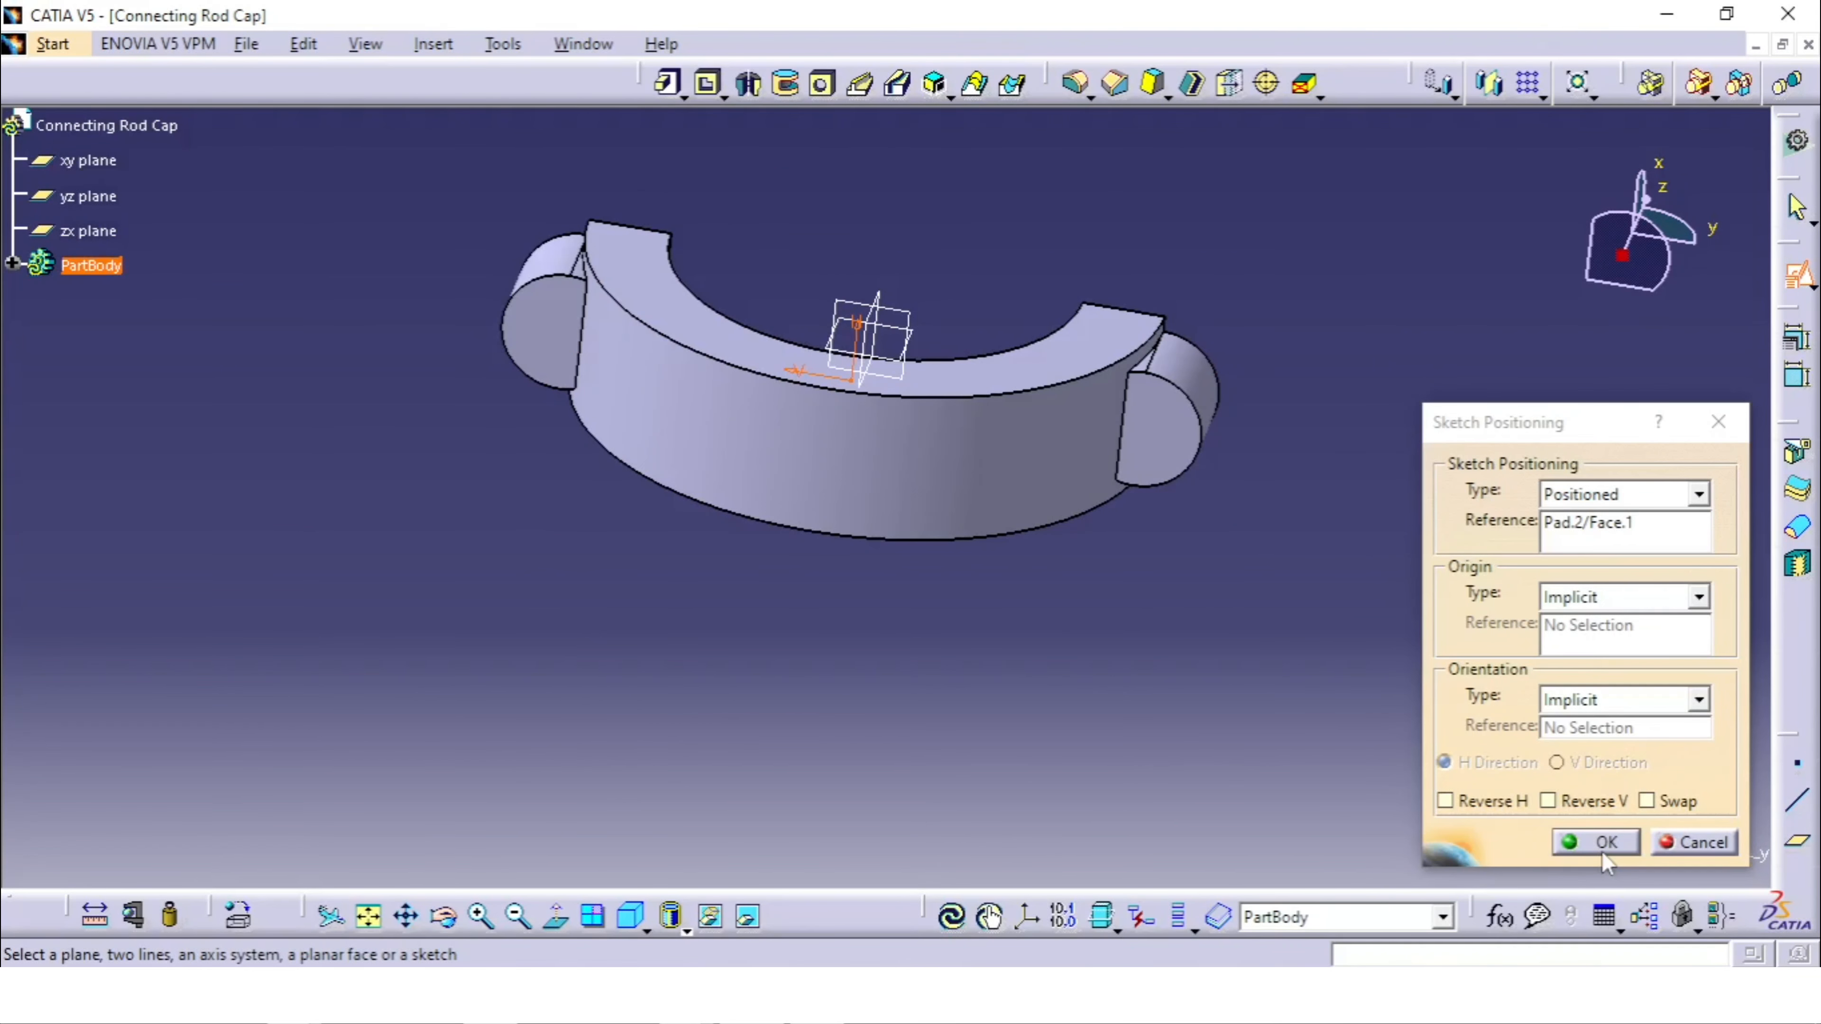
pyautogui.click(1668, 800)
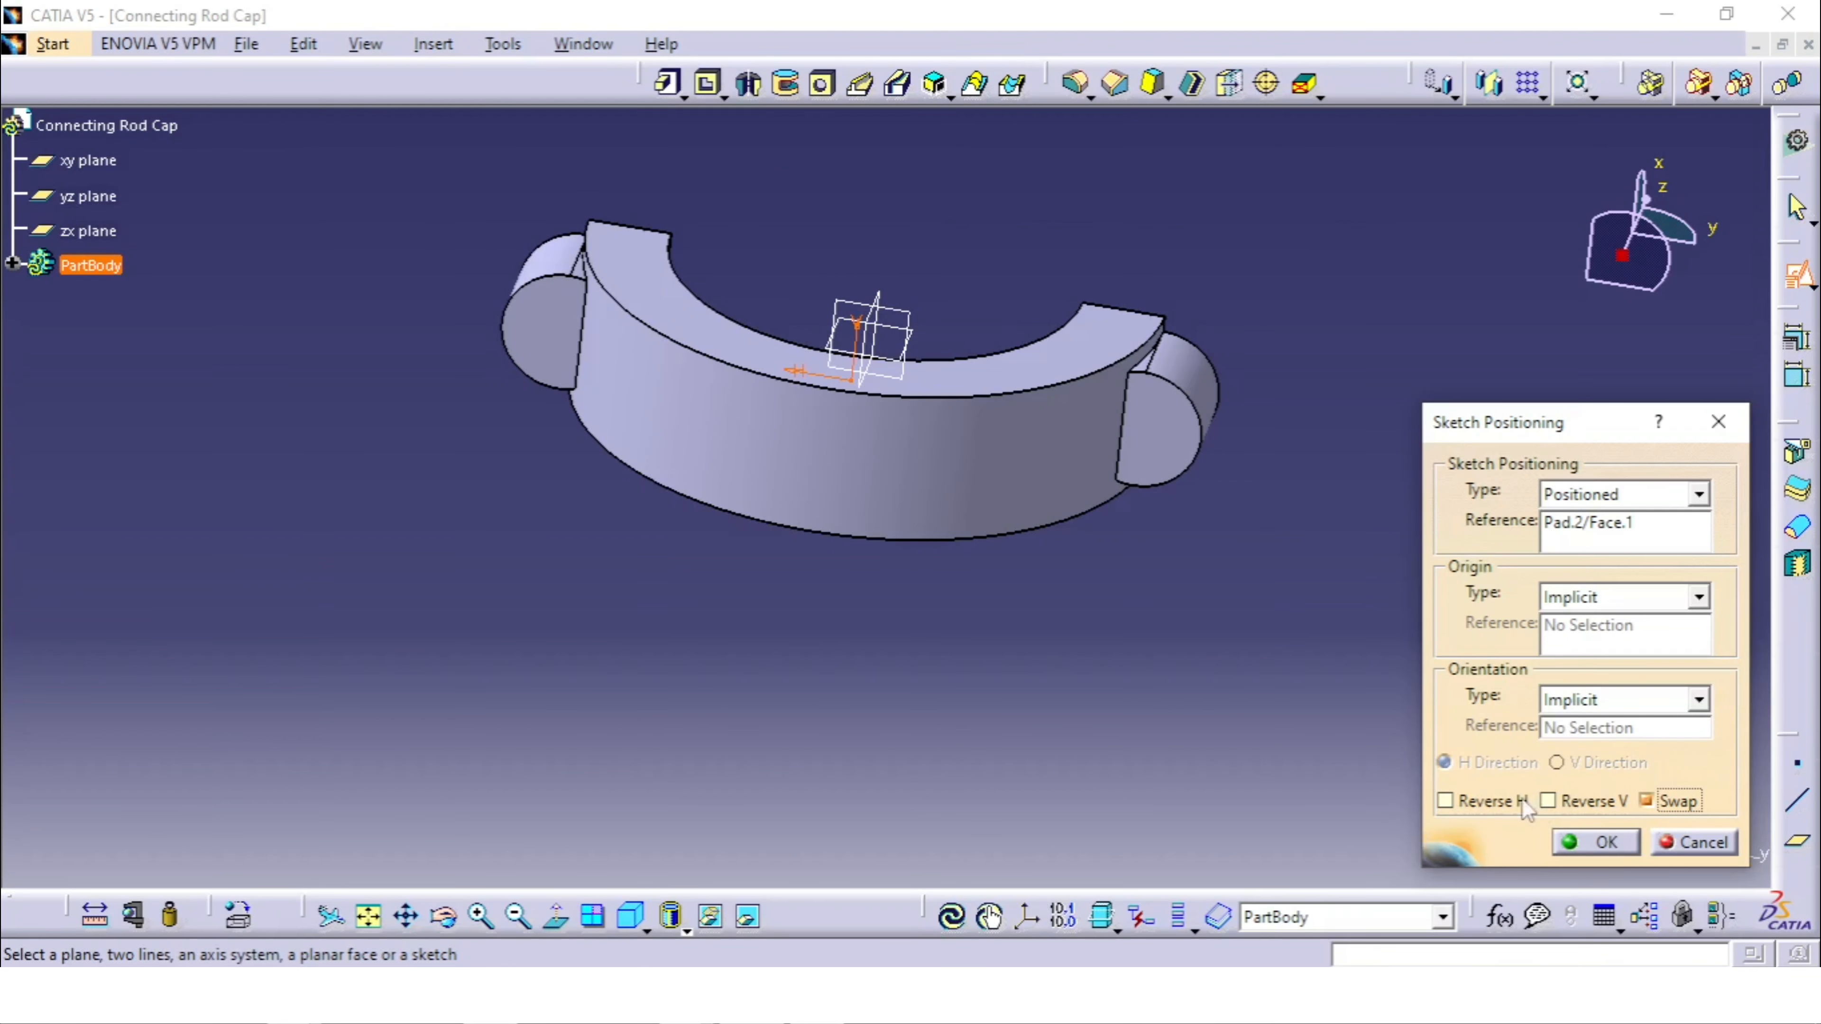
pyautogui.click(1578, 808)
pyautogui.click(1594, 842)
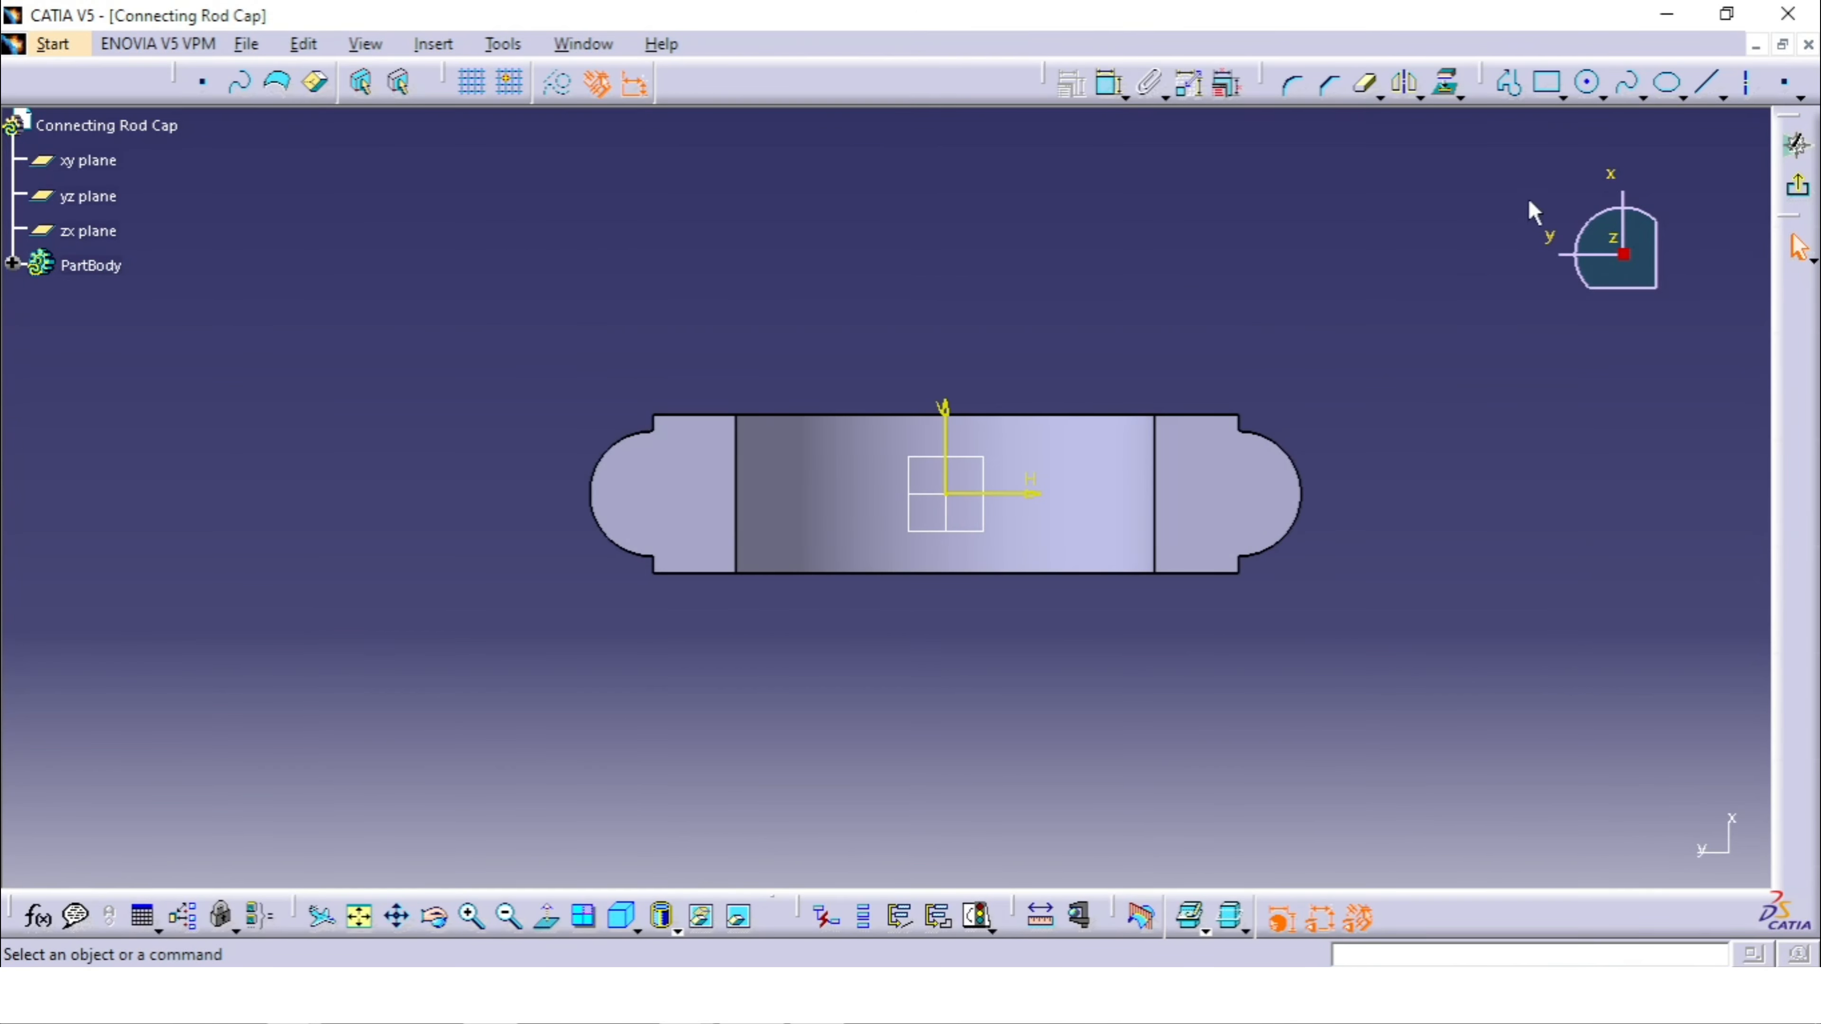
pyautogui.click(1798, 187)
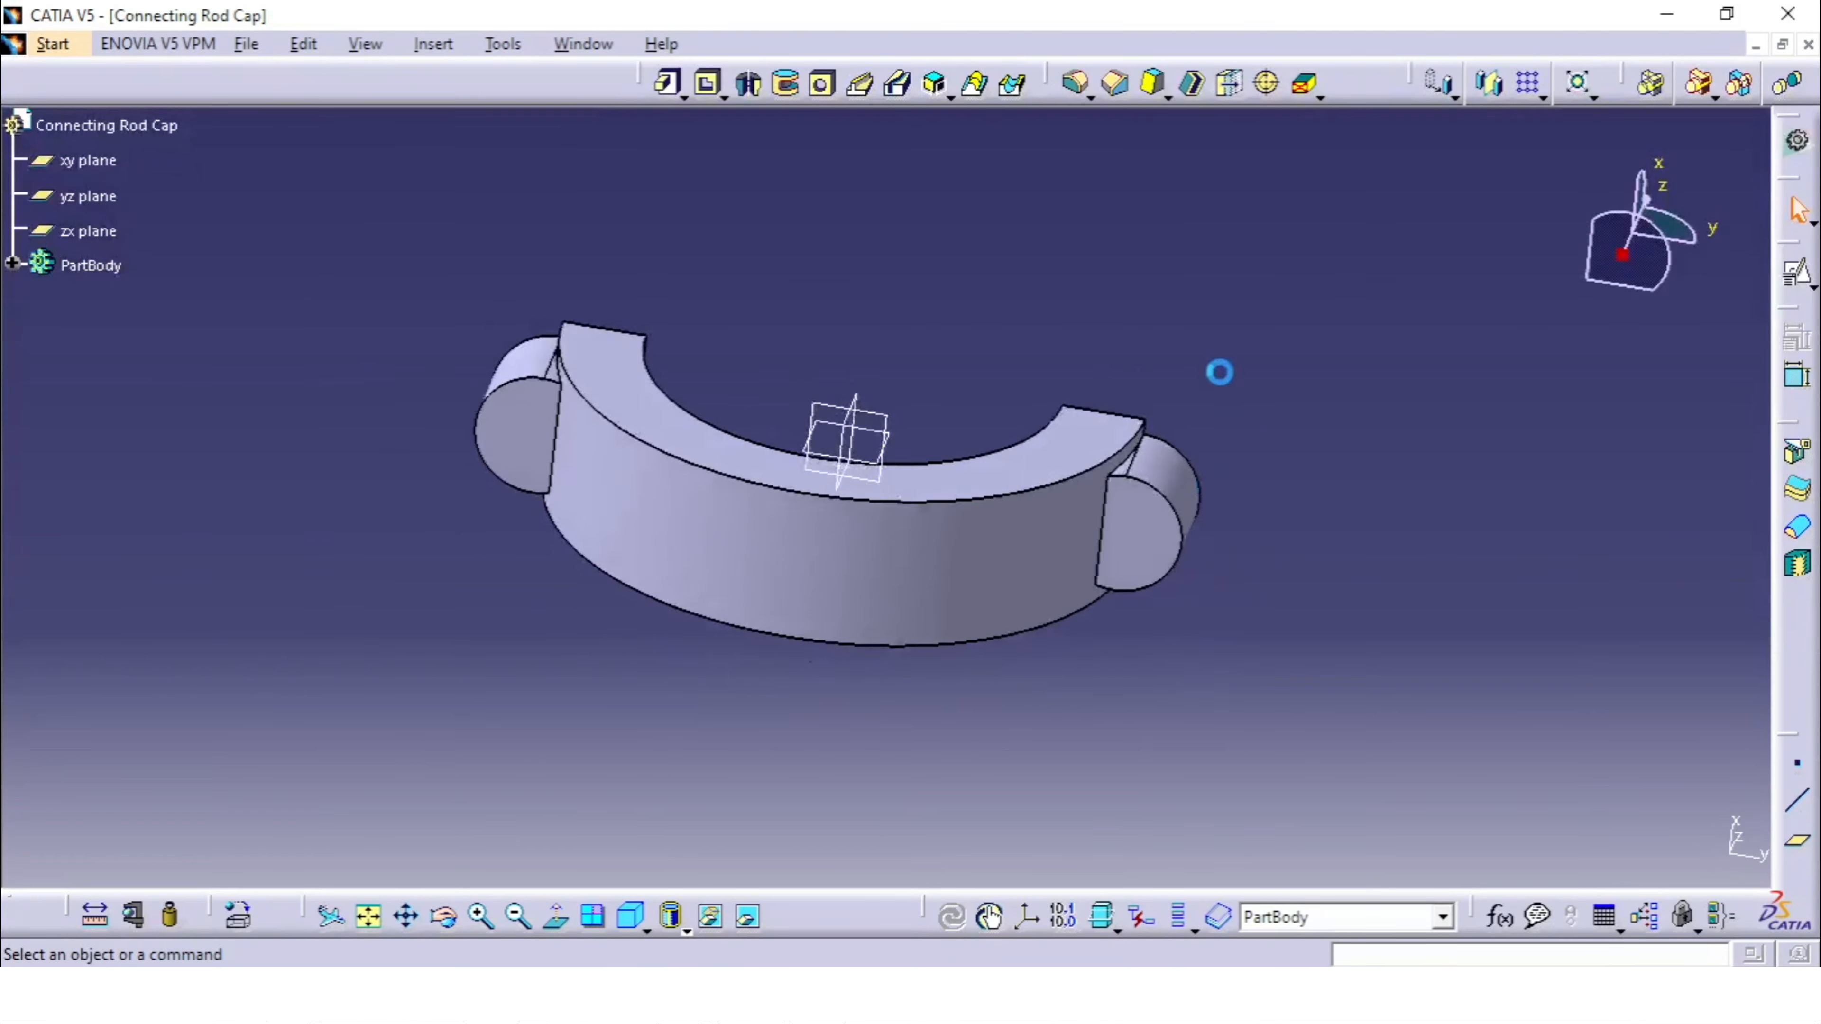
# Step: Start a positioned sketch on the lower face of one boss with implicit origin and orientation, swapped axes and H reversed
pyautogui.click(1167, 546)
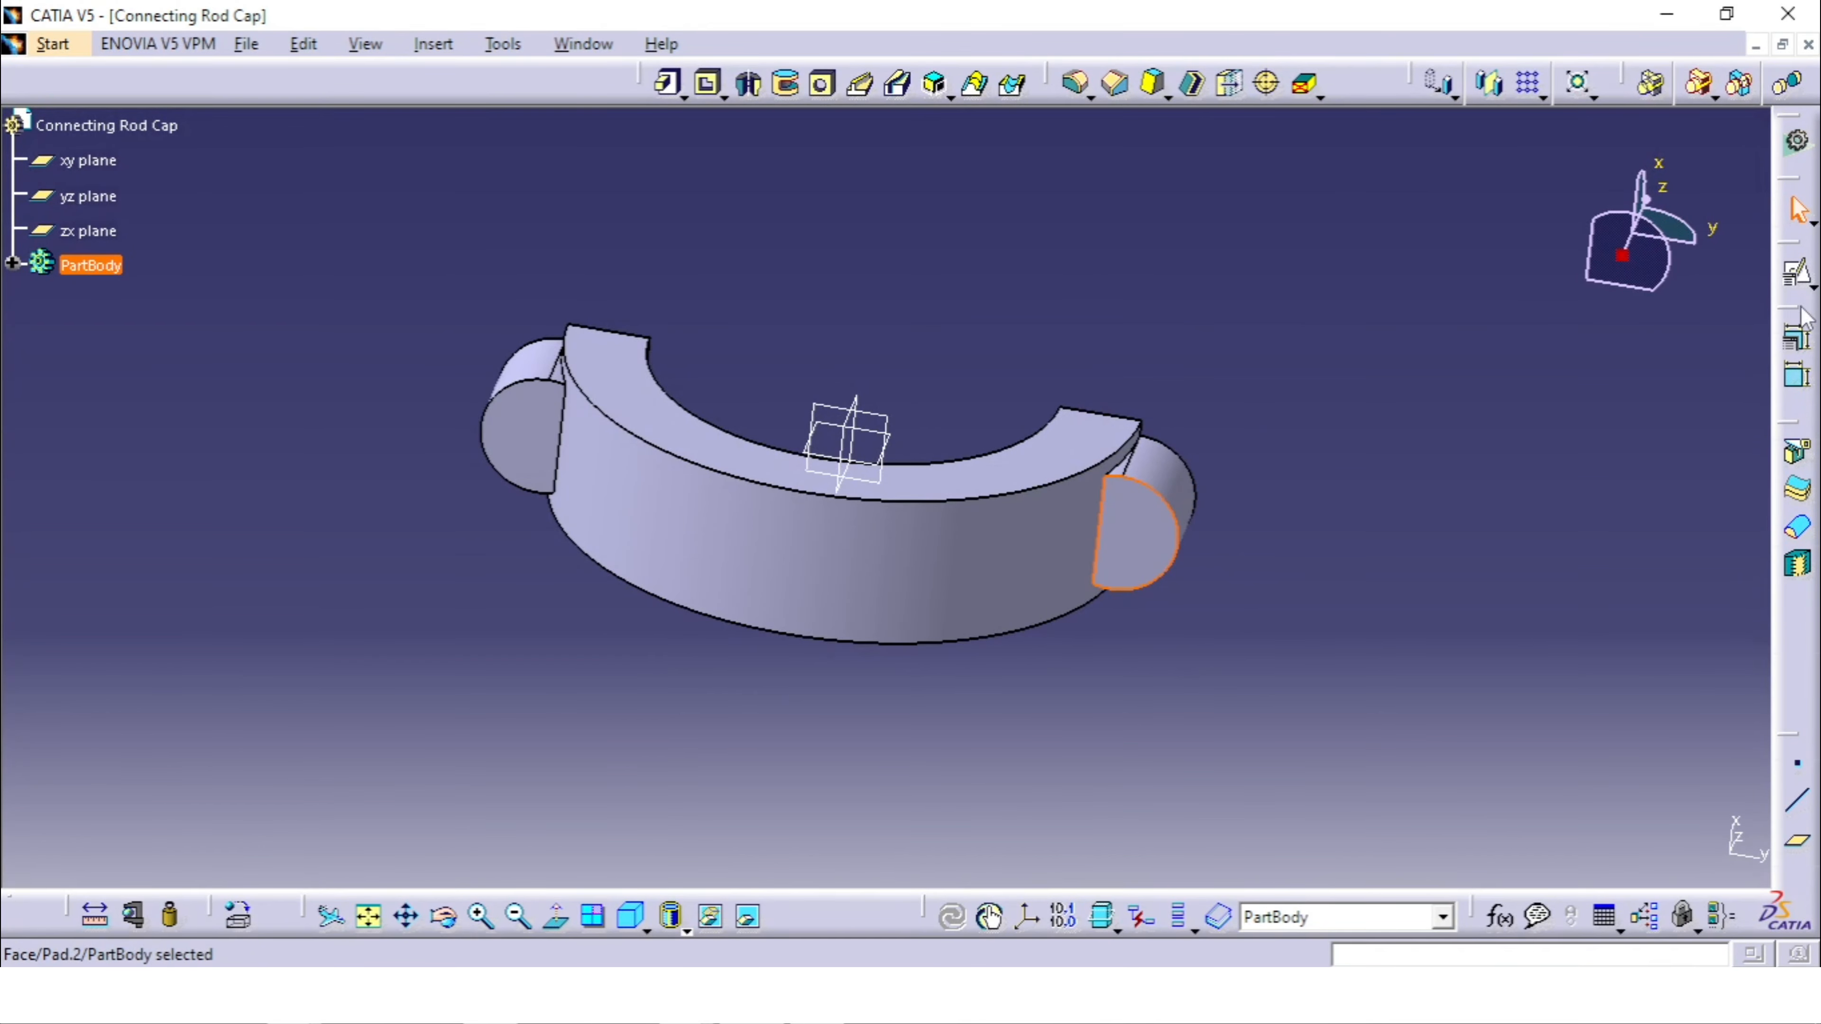
pyautogui.click(1797, 275)
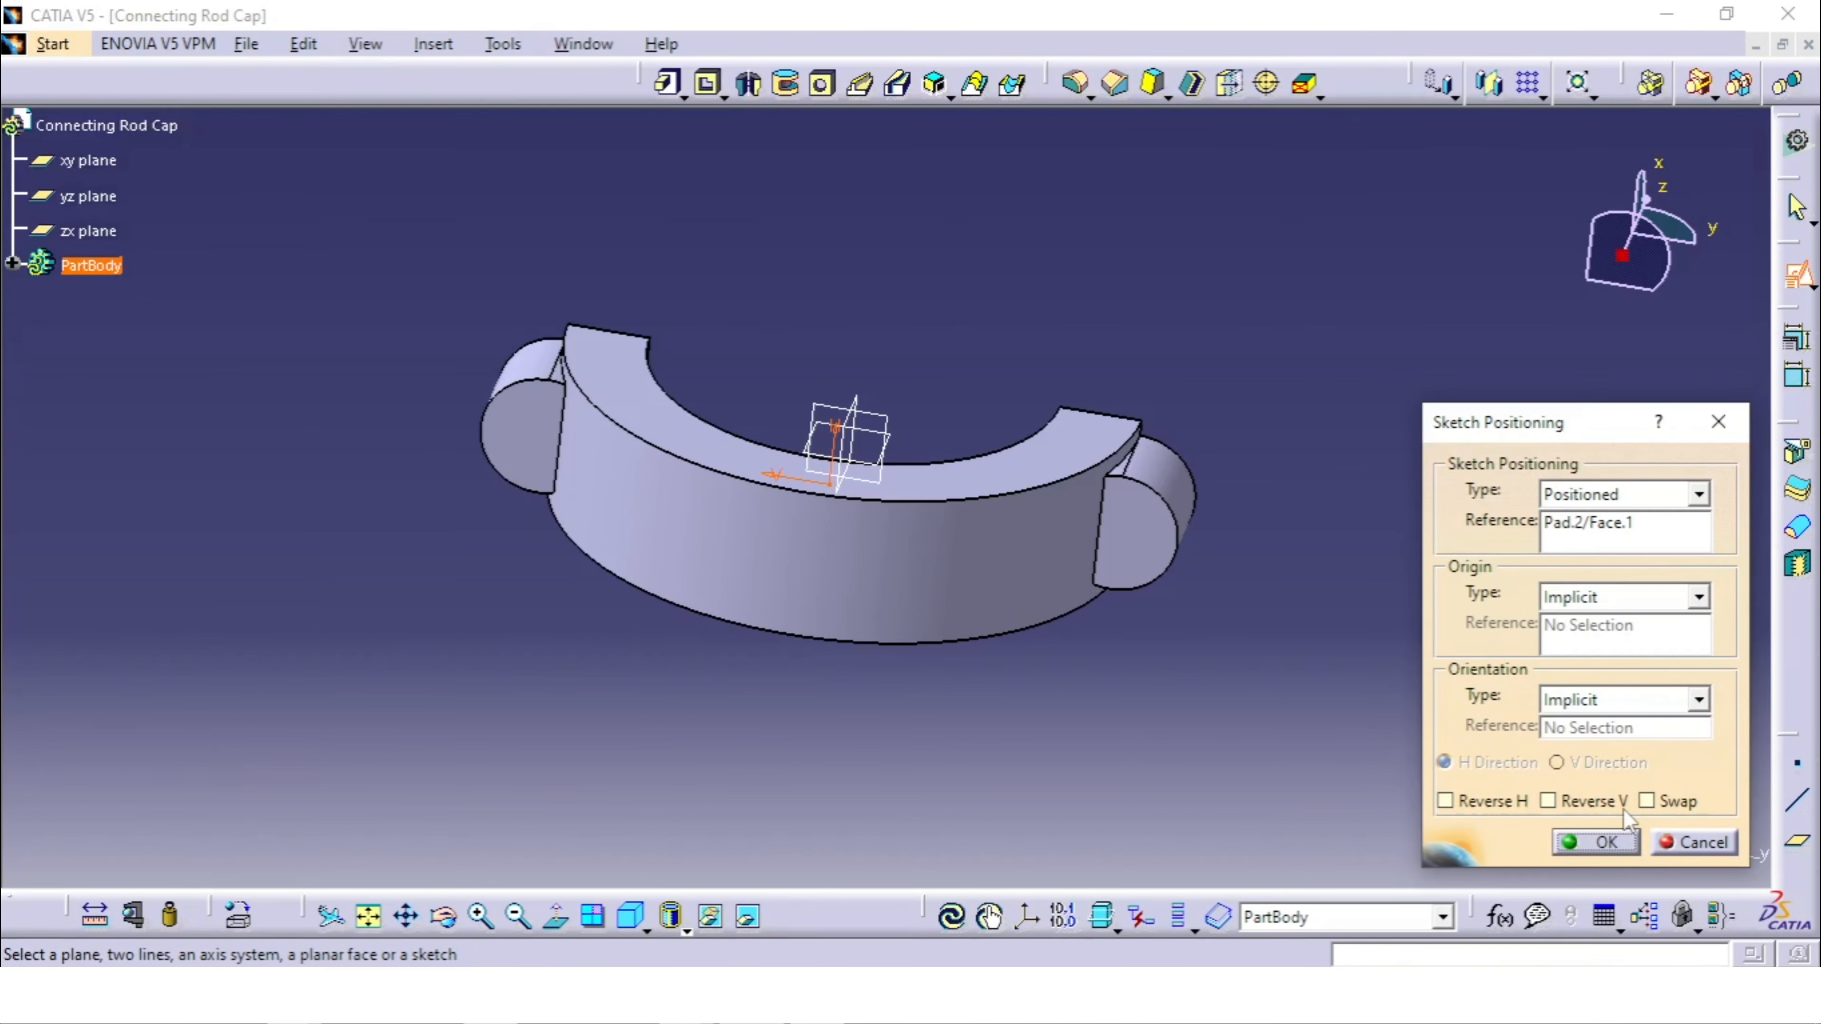
pyautogui.click(1484, 798)
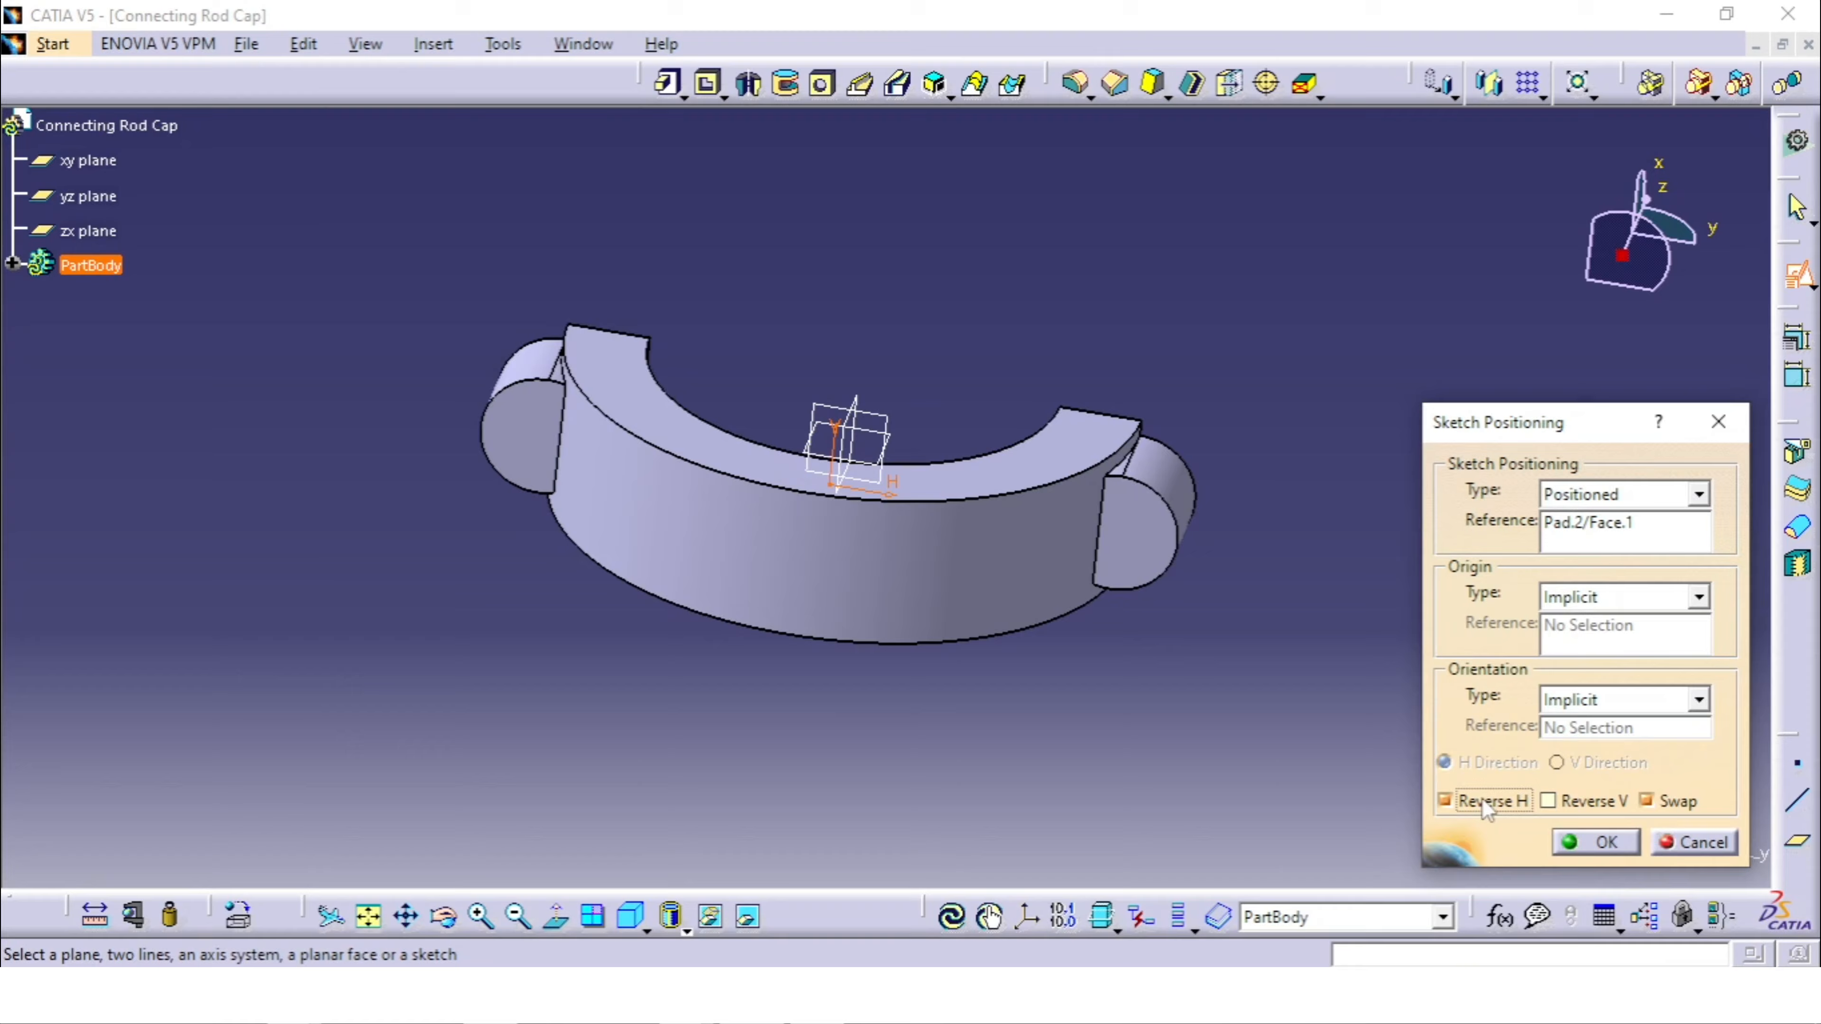
pyautogui.click(1588, 851)
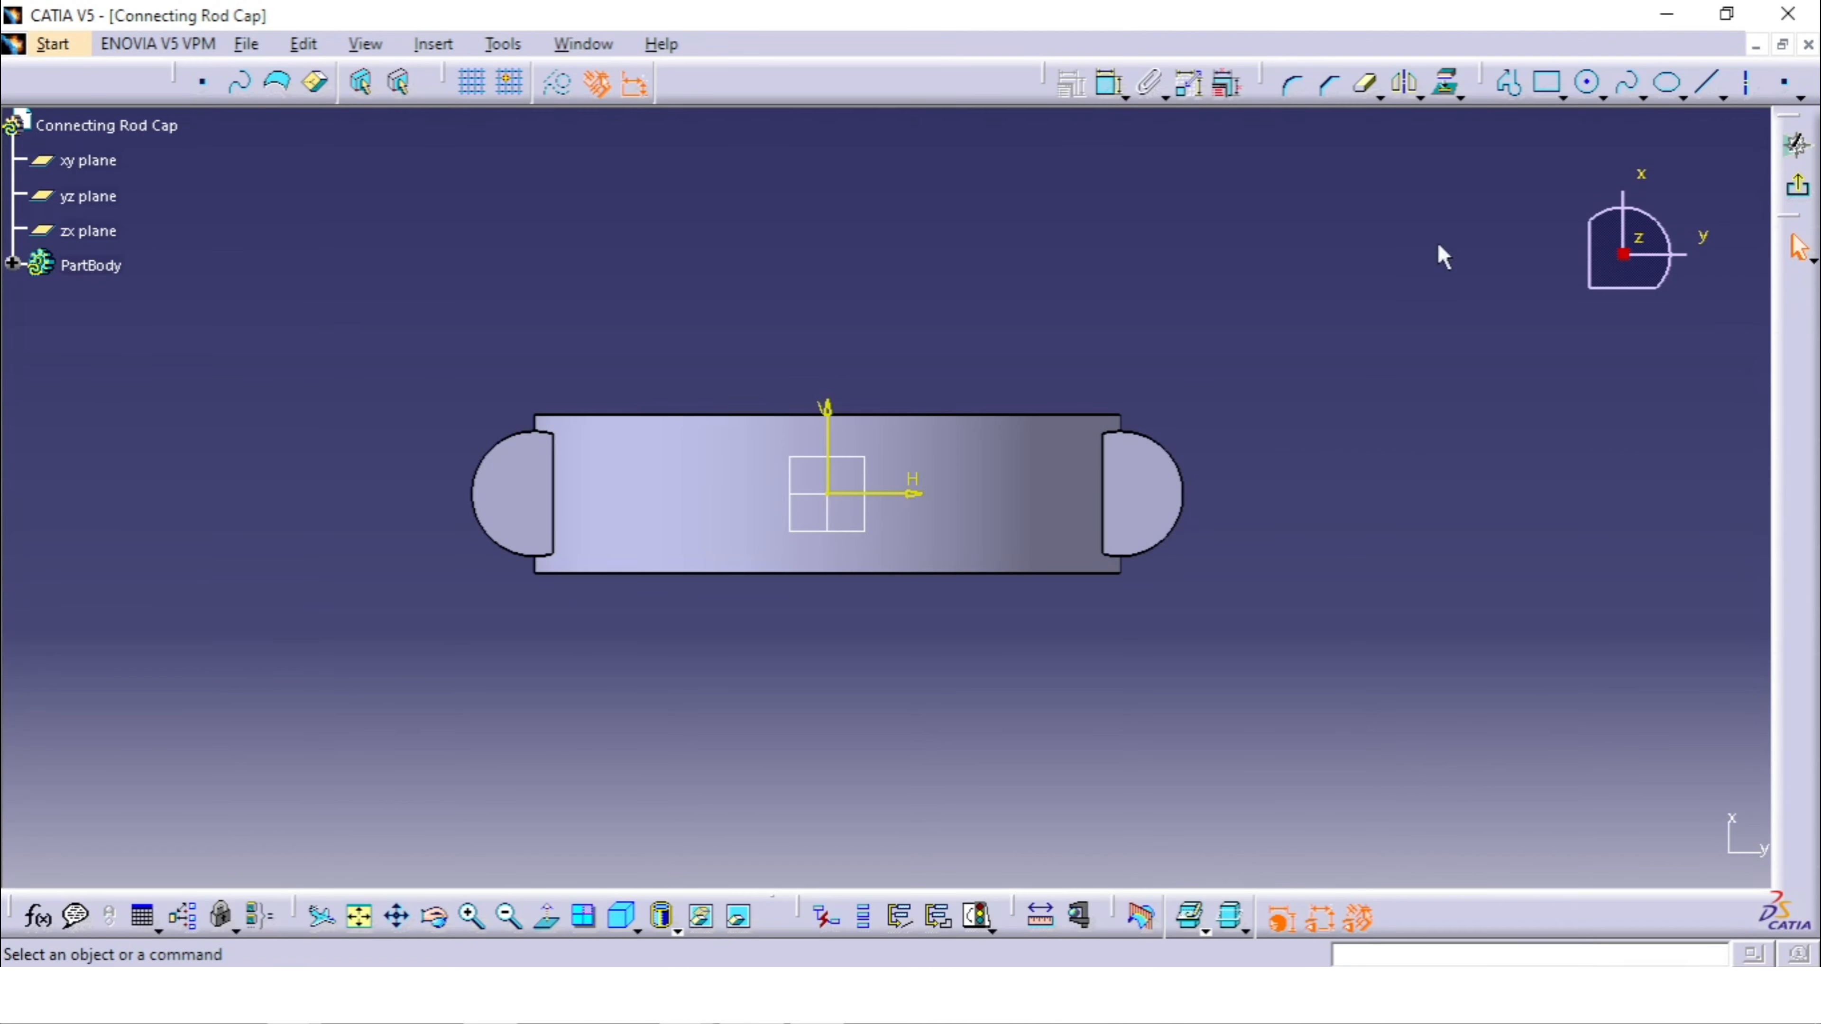
# Step: Sketch a circle on each boss along the H axis, with radii of about 4.9 mm and 4 mm
pyautogui.click(1587, 82)
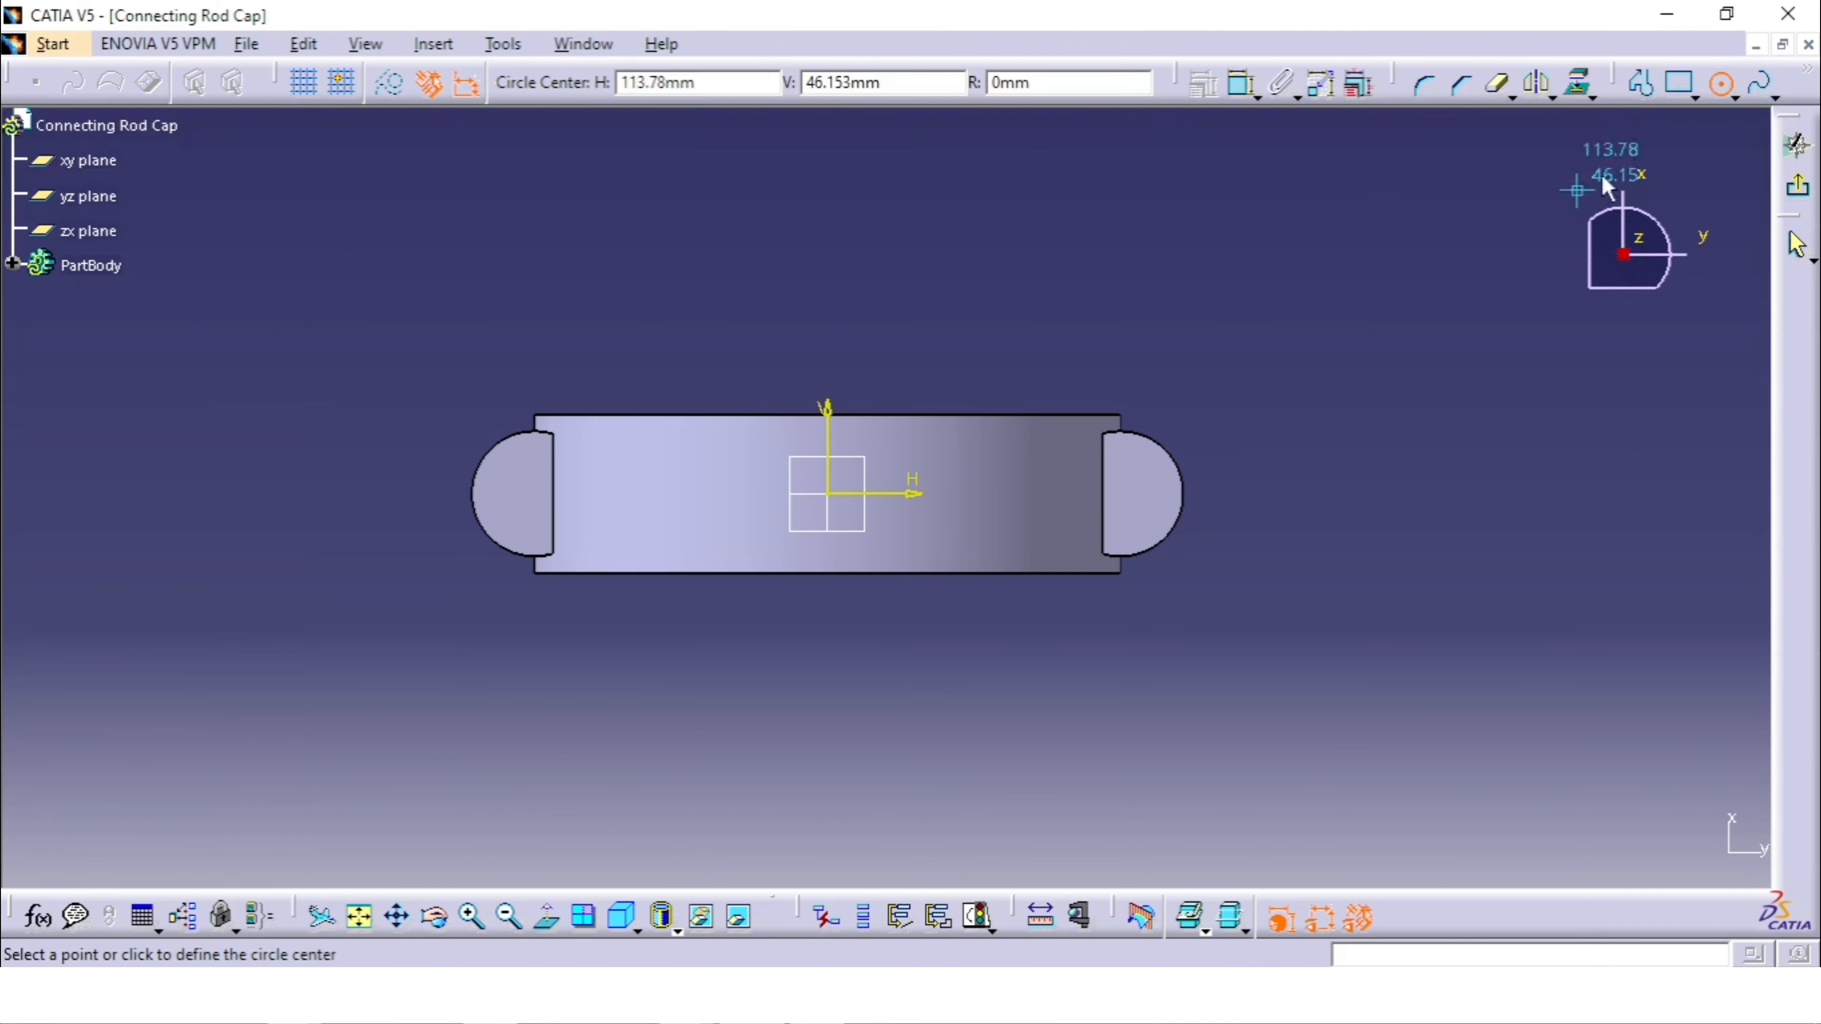
pyautogui.click(1124, 496)
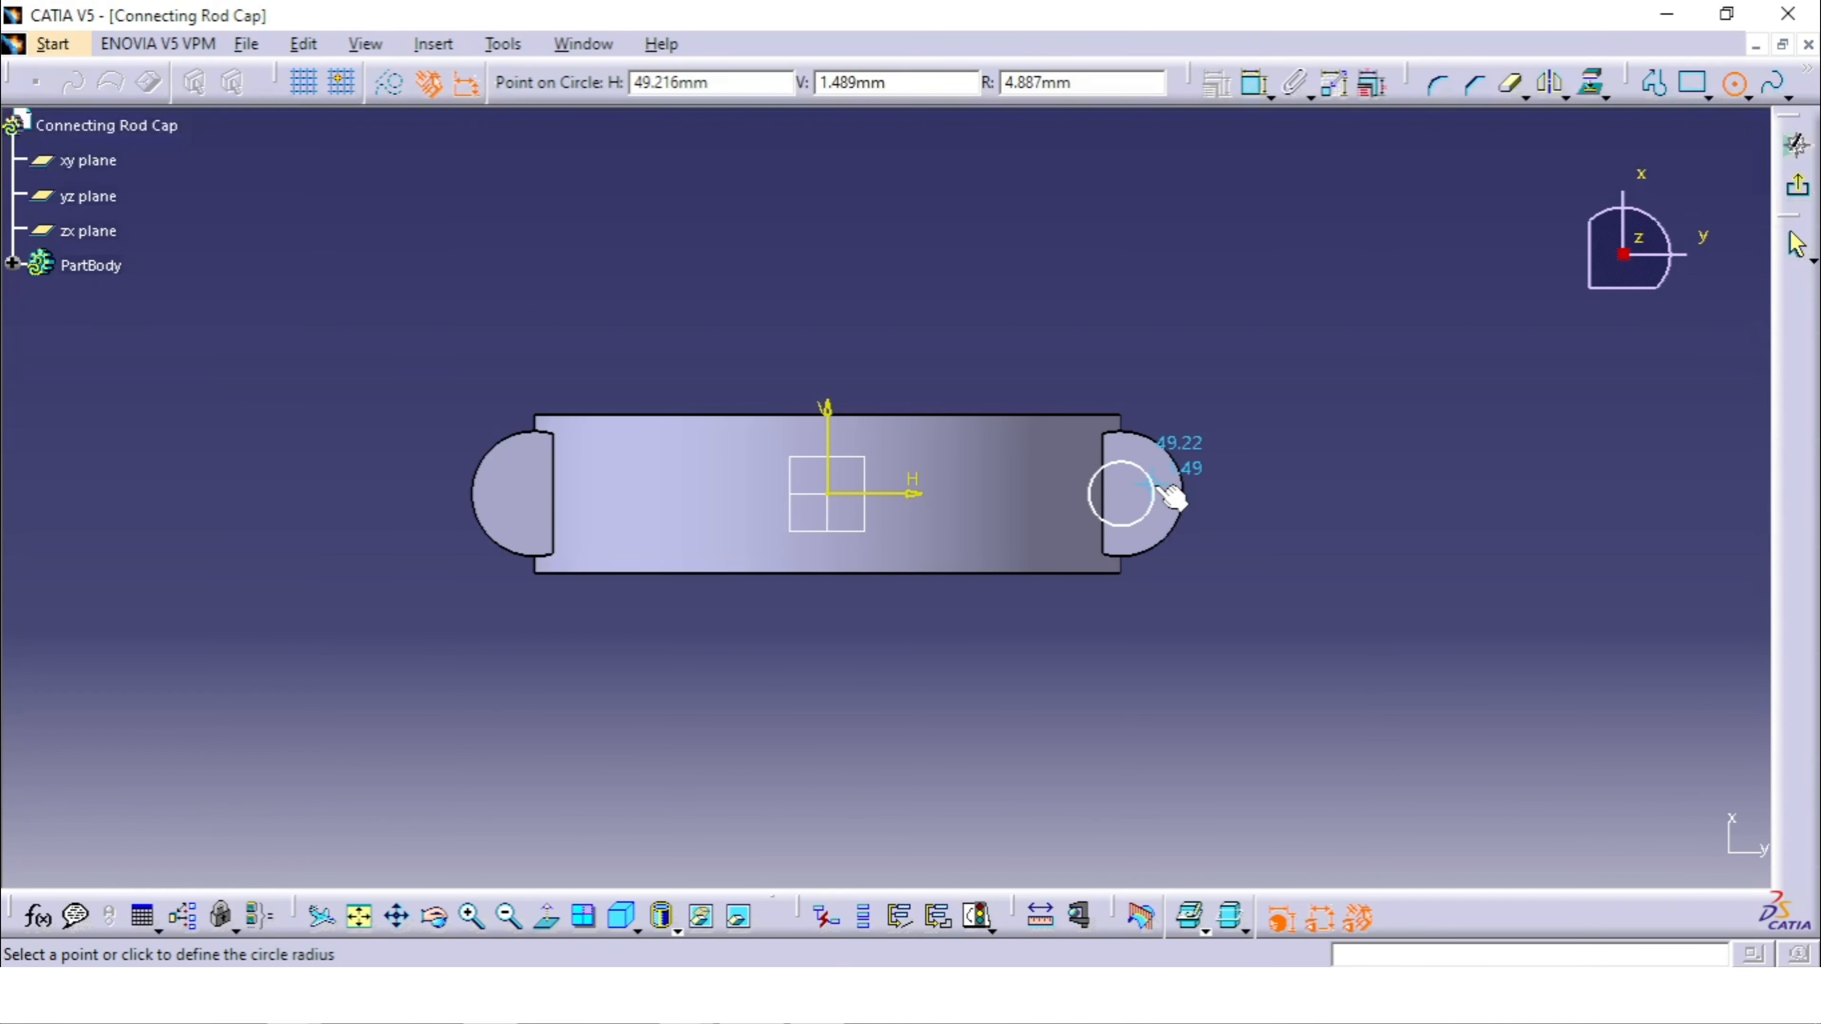
pyautogui.click(1156, 488)
pyautogui.click(1588, 83)
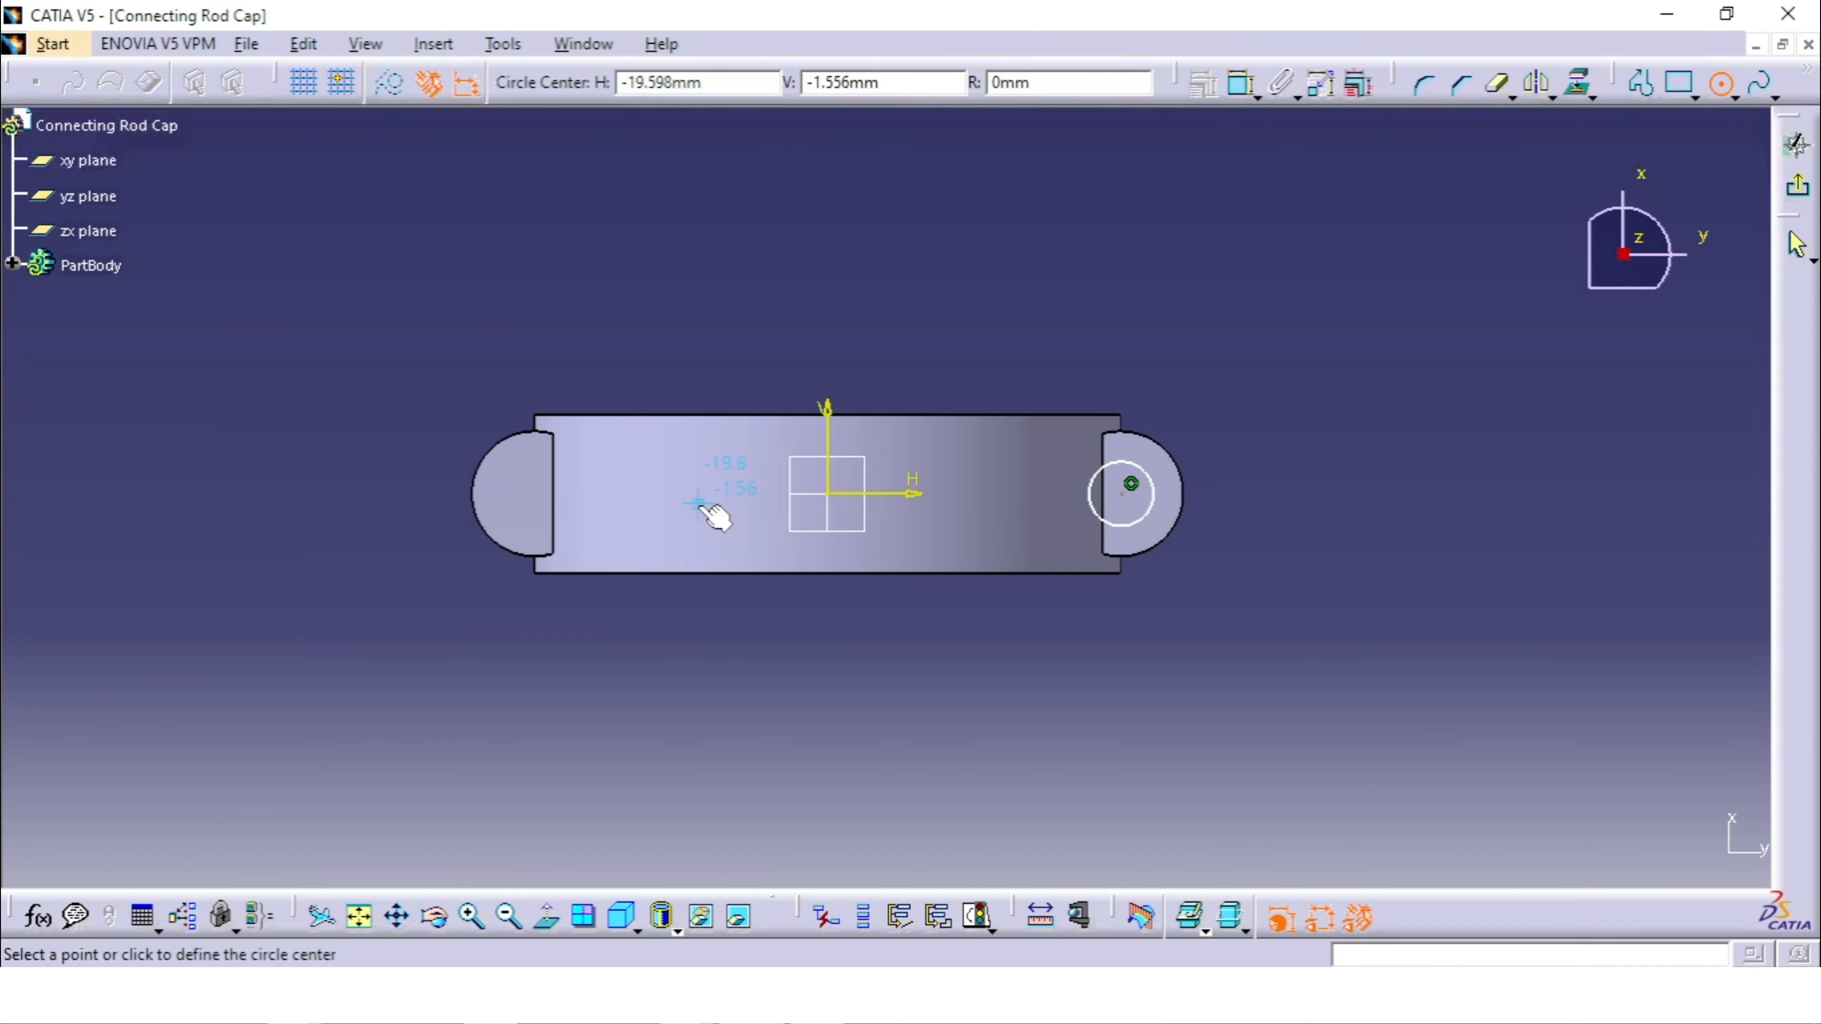
pyautogui.click(514, 494)
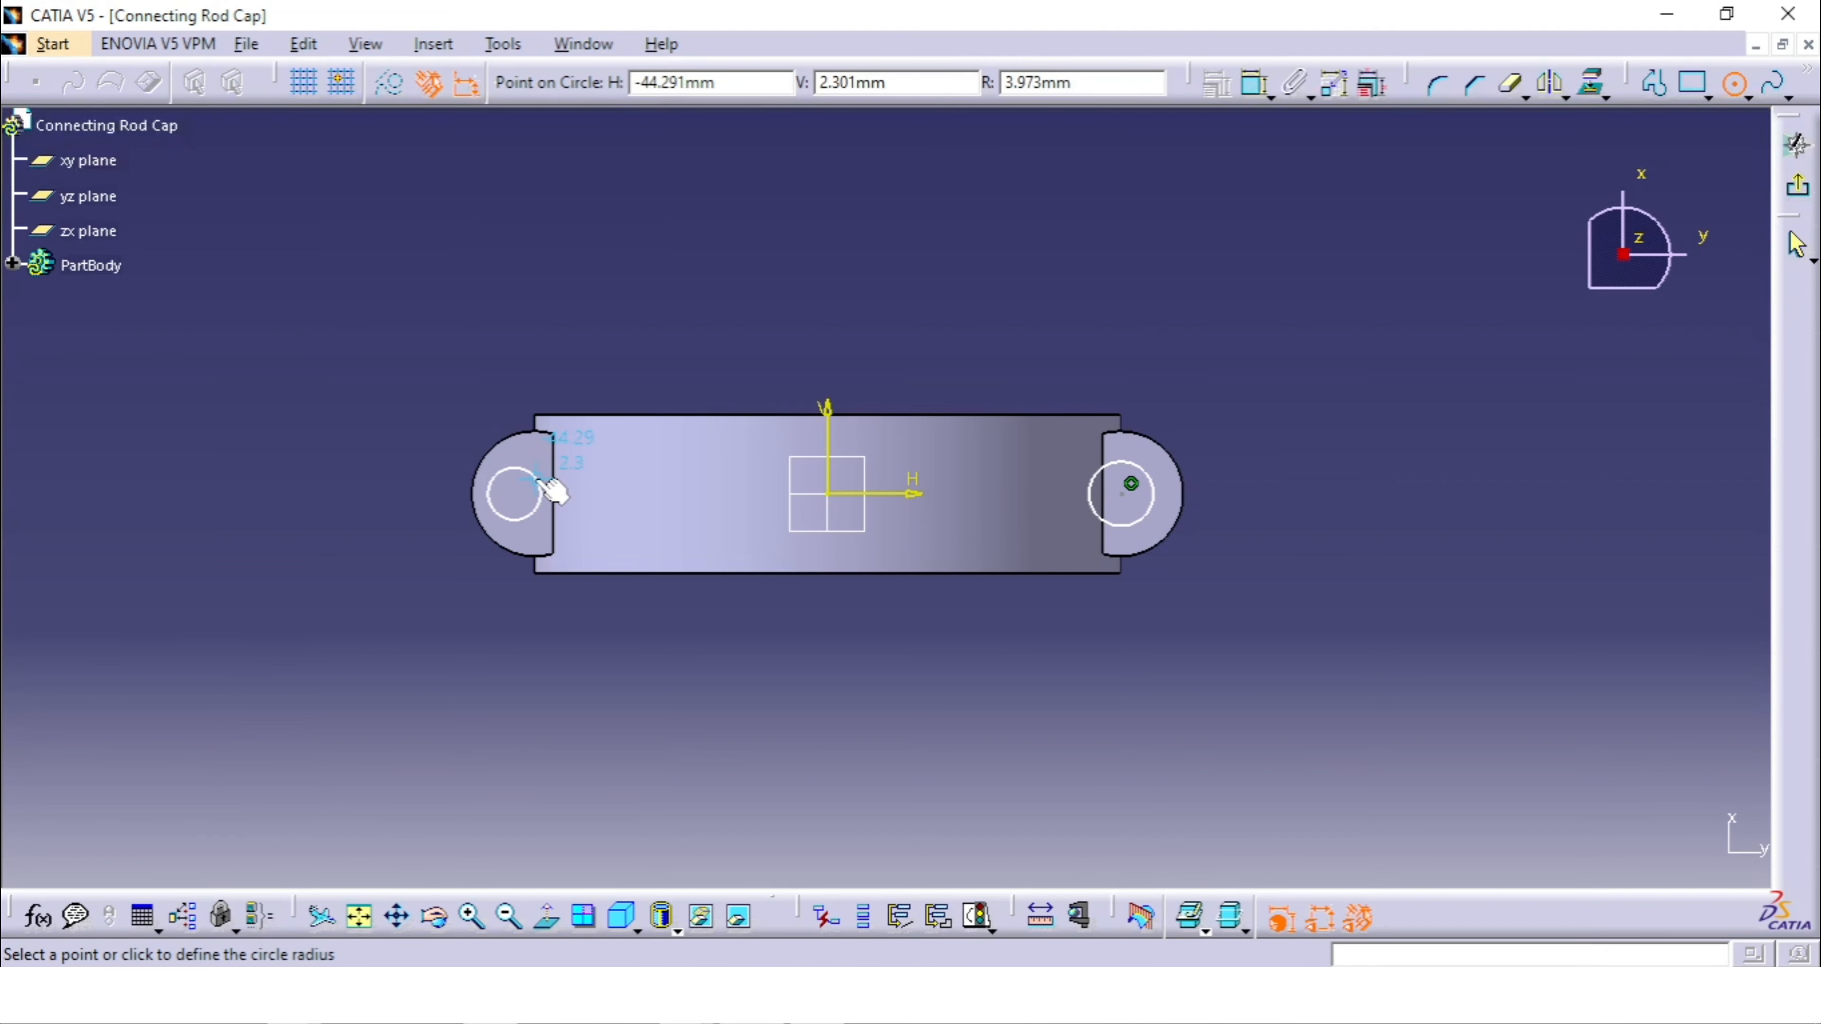
pyautogui.click(550, 490)
# Step: Constrain the circle on the positive H side to be concentric with and tangent to the boss's rounded edge
pyautogui.click(1108, 84)
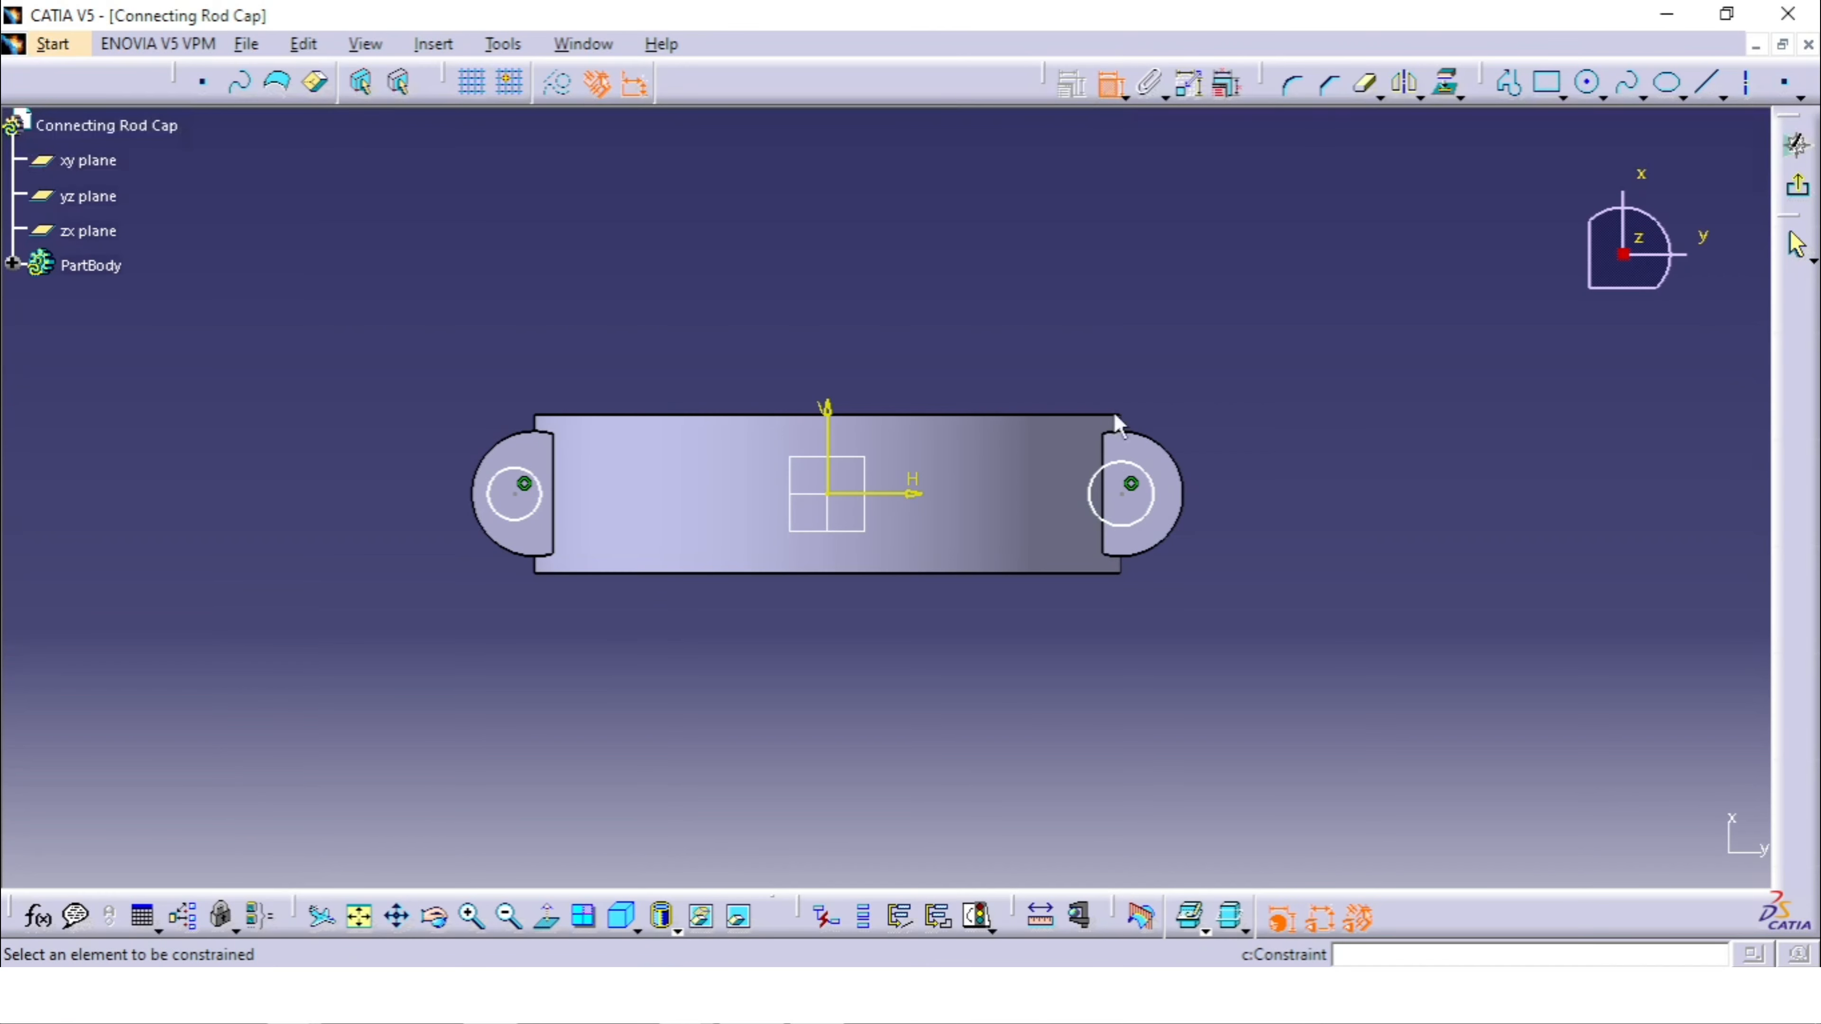
pyautogui.click(1133, 477)
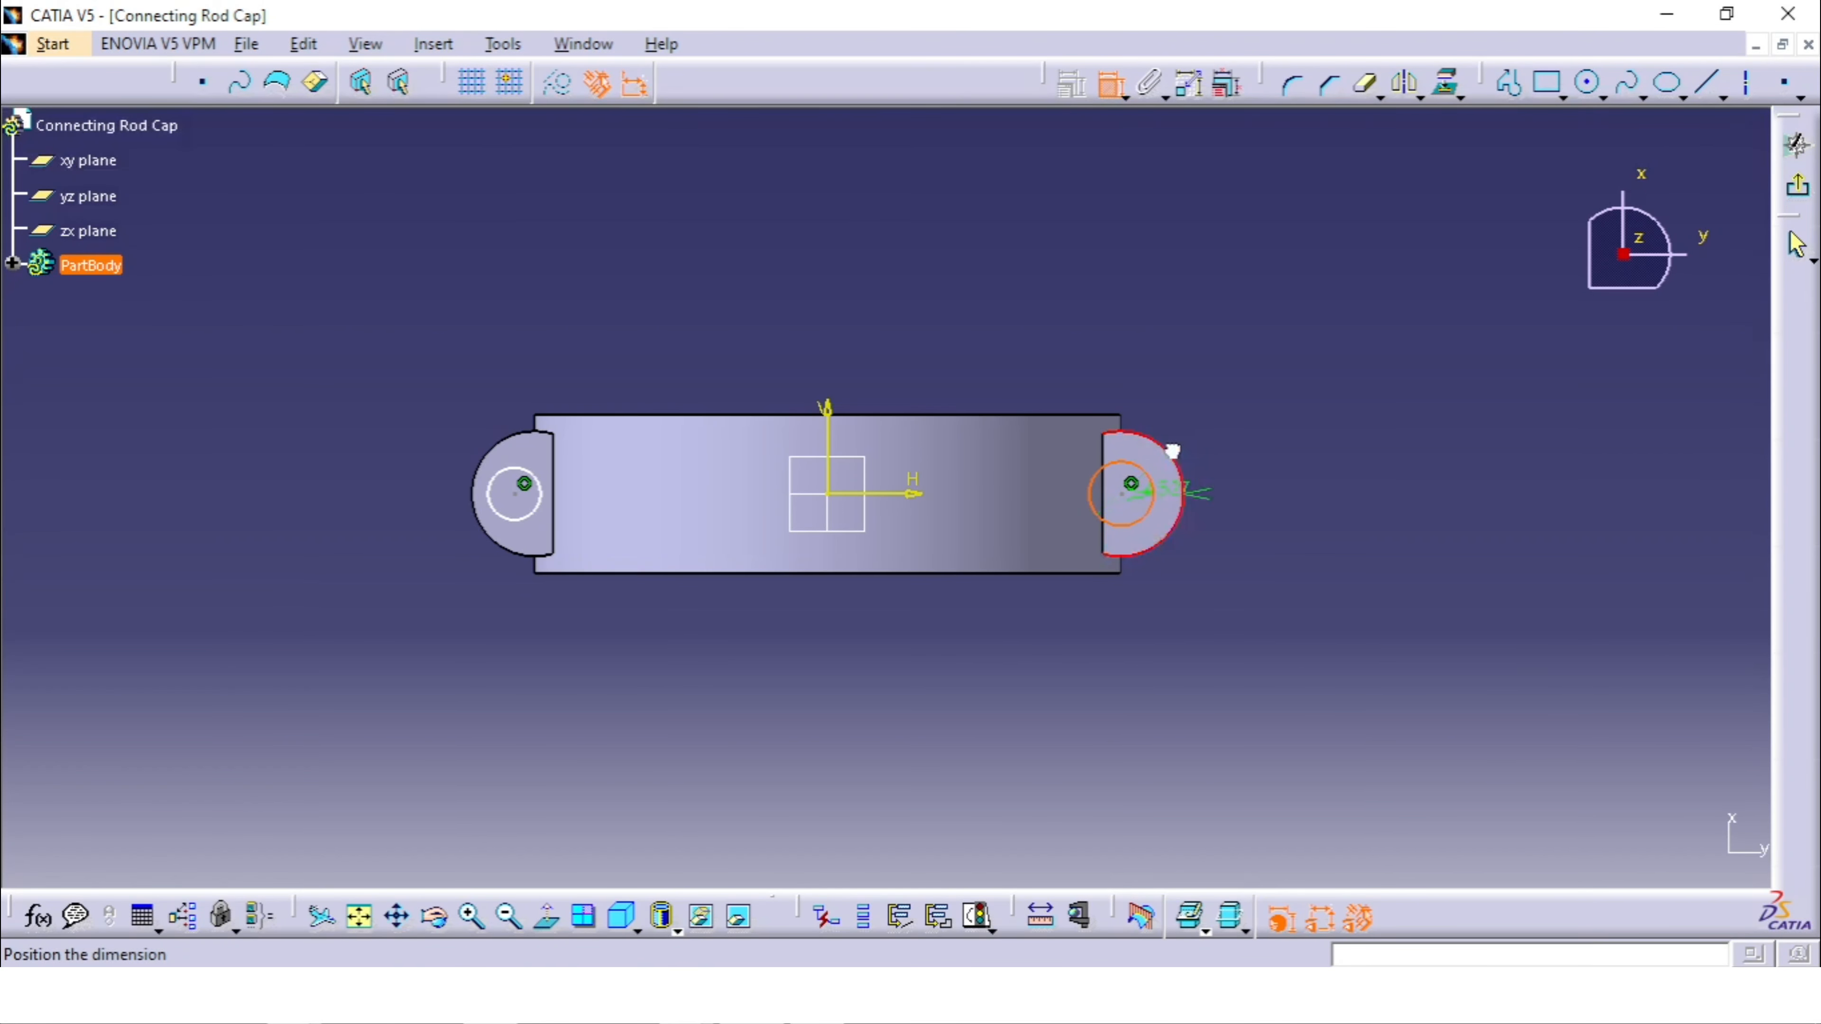
pyautogui.rightClick(1239, 408)
pyautogui.click(1335, 603)
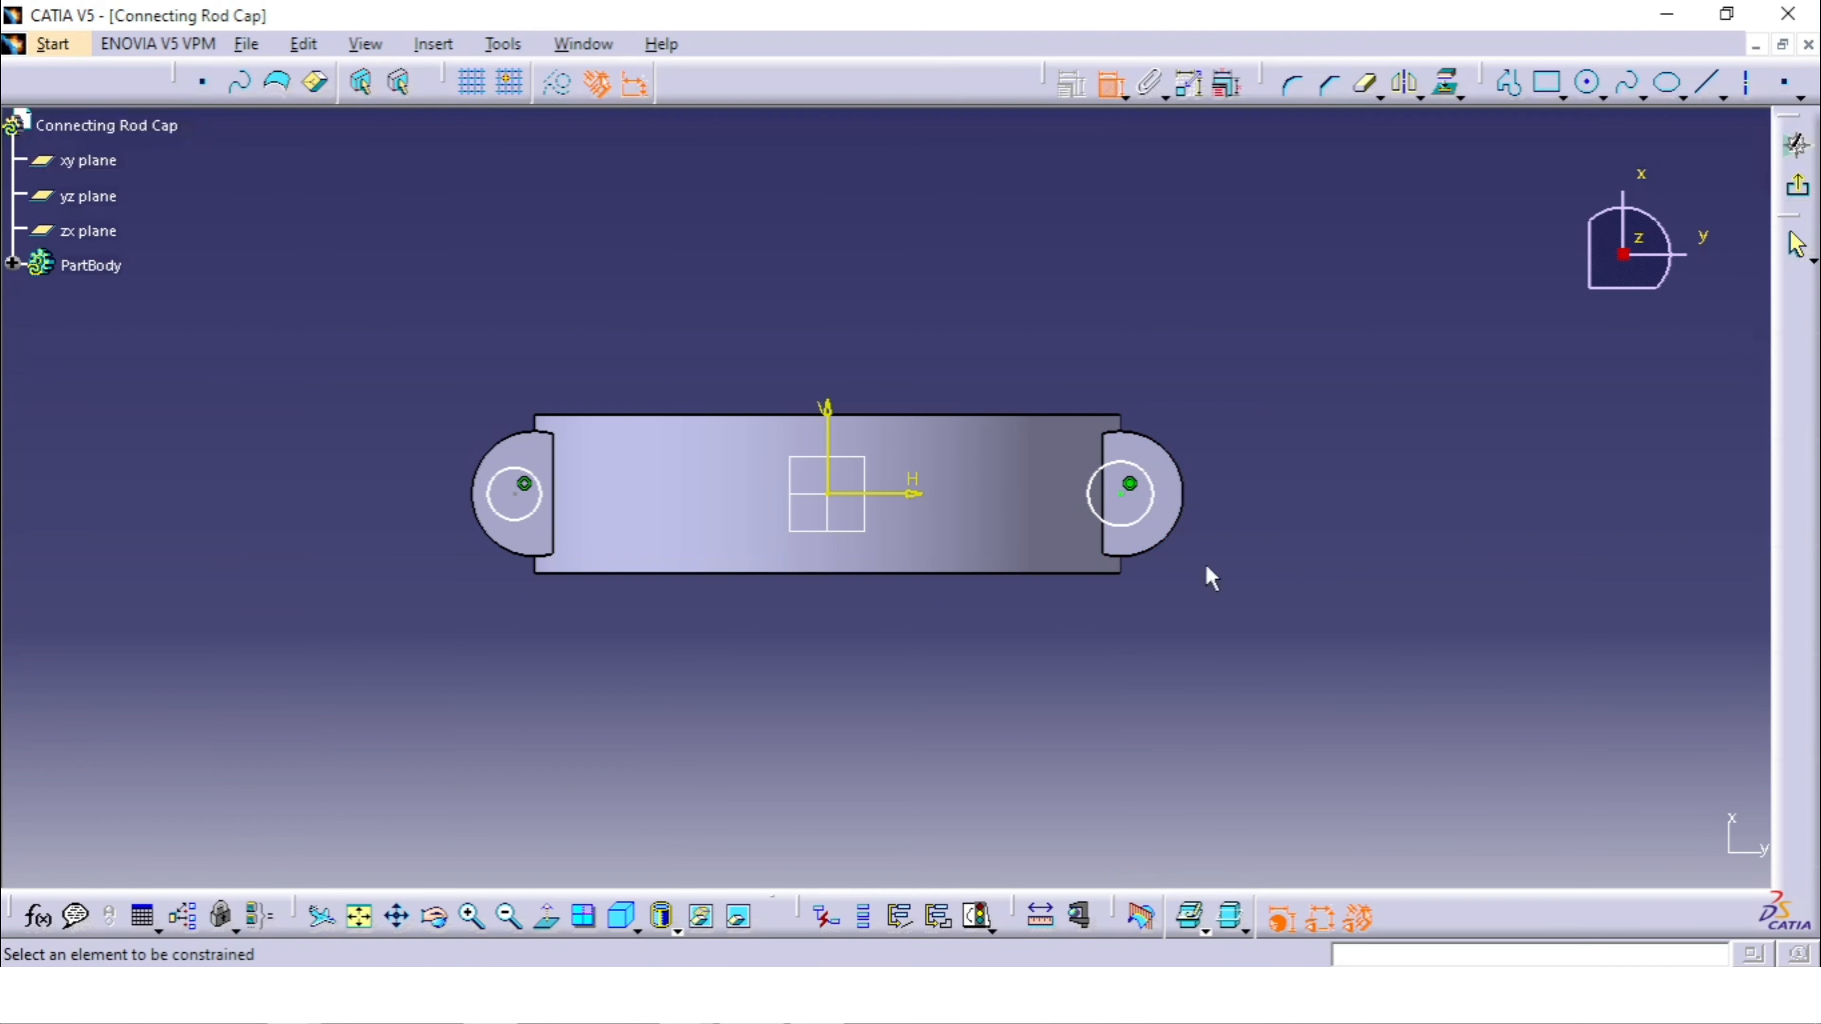
pyautogui.click(1162, 492)
pyautogui.click(1192, 488)
pyautogui.rightClick(1240, 433)
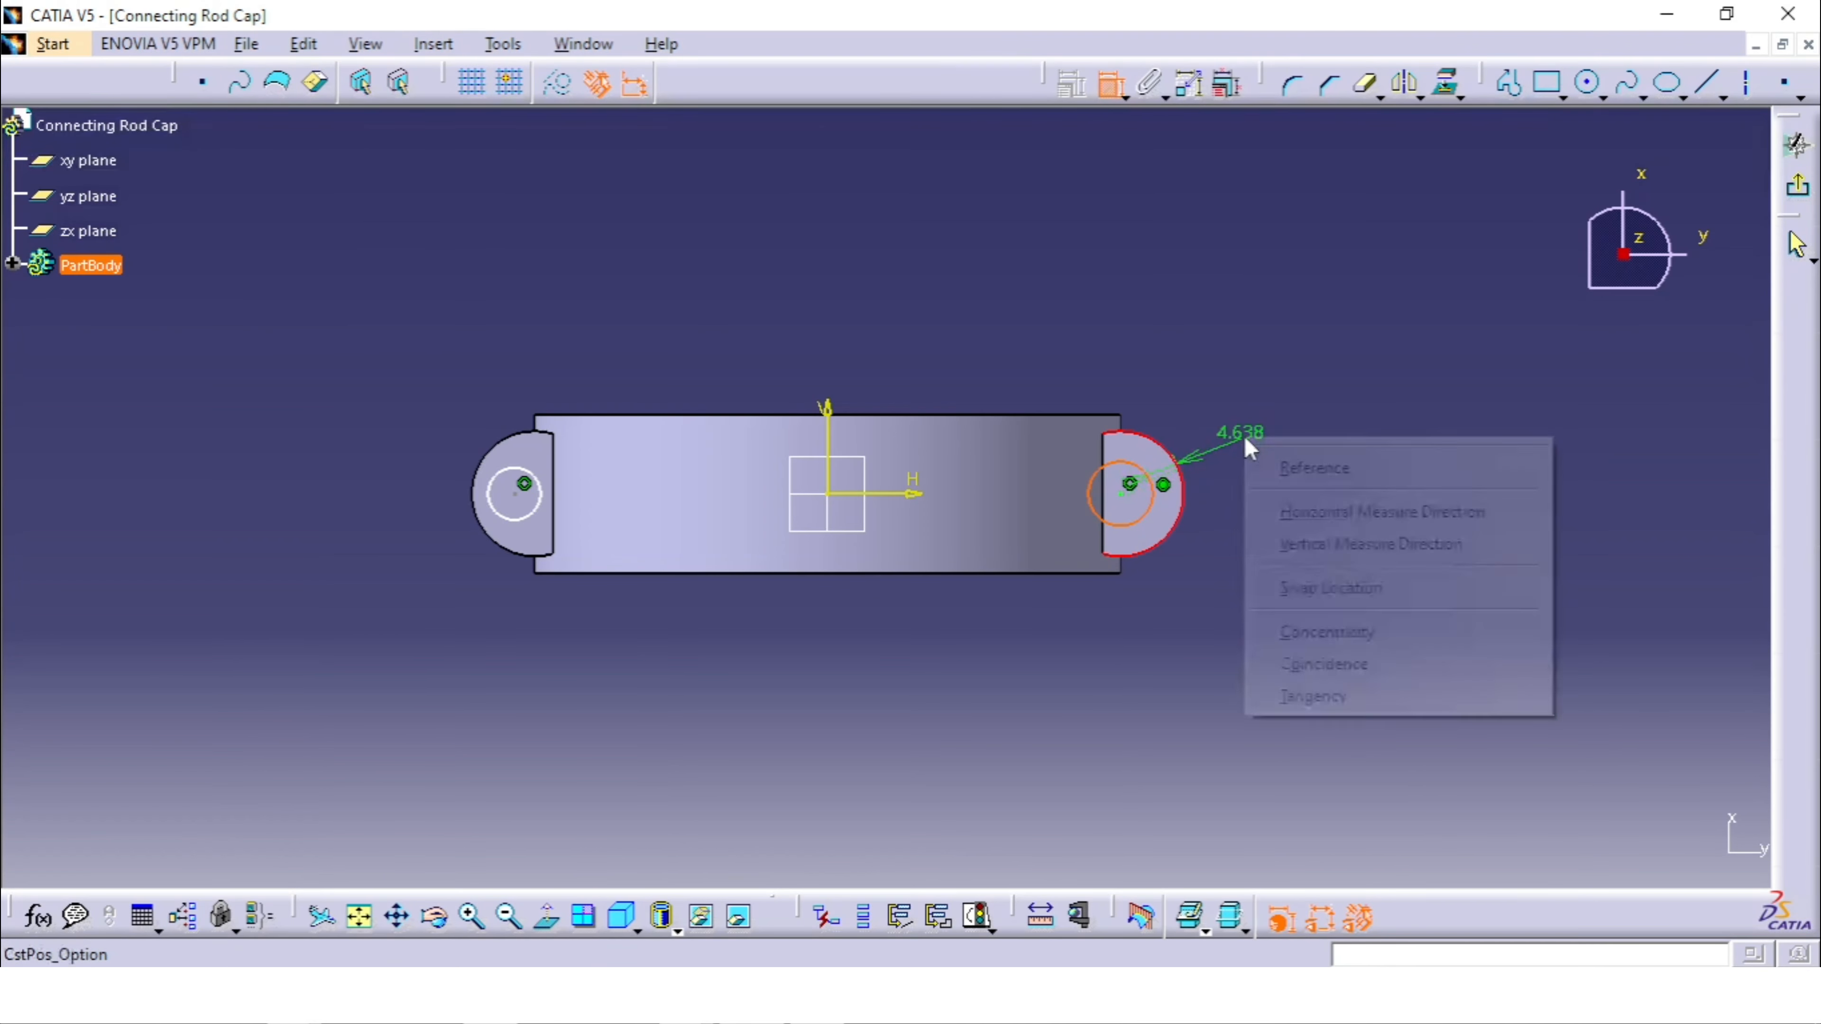
pyautogui.click(1335, 697)
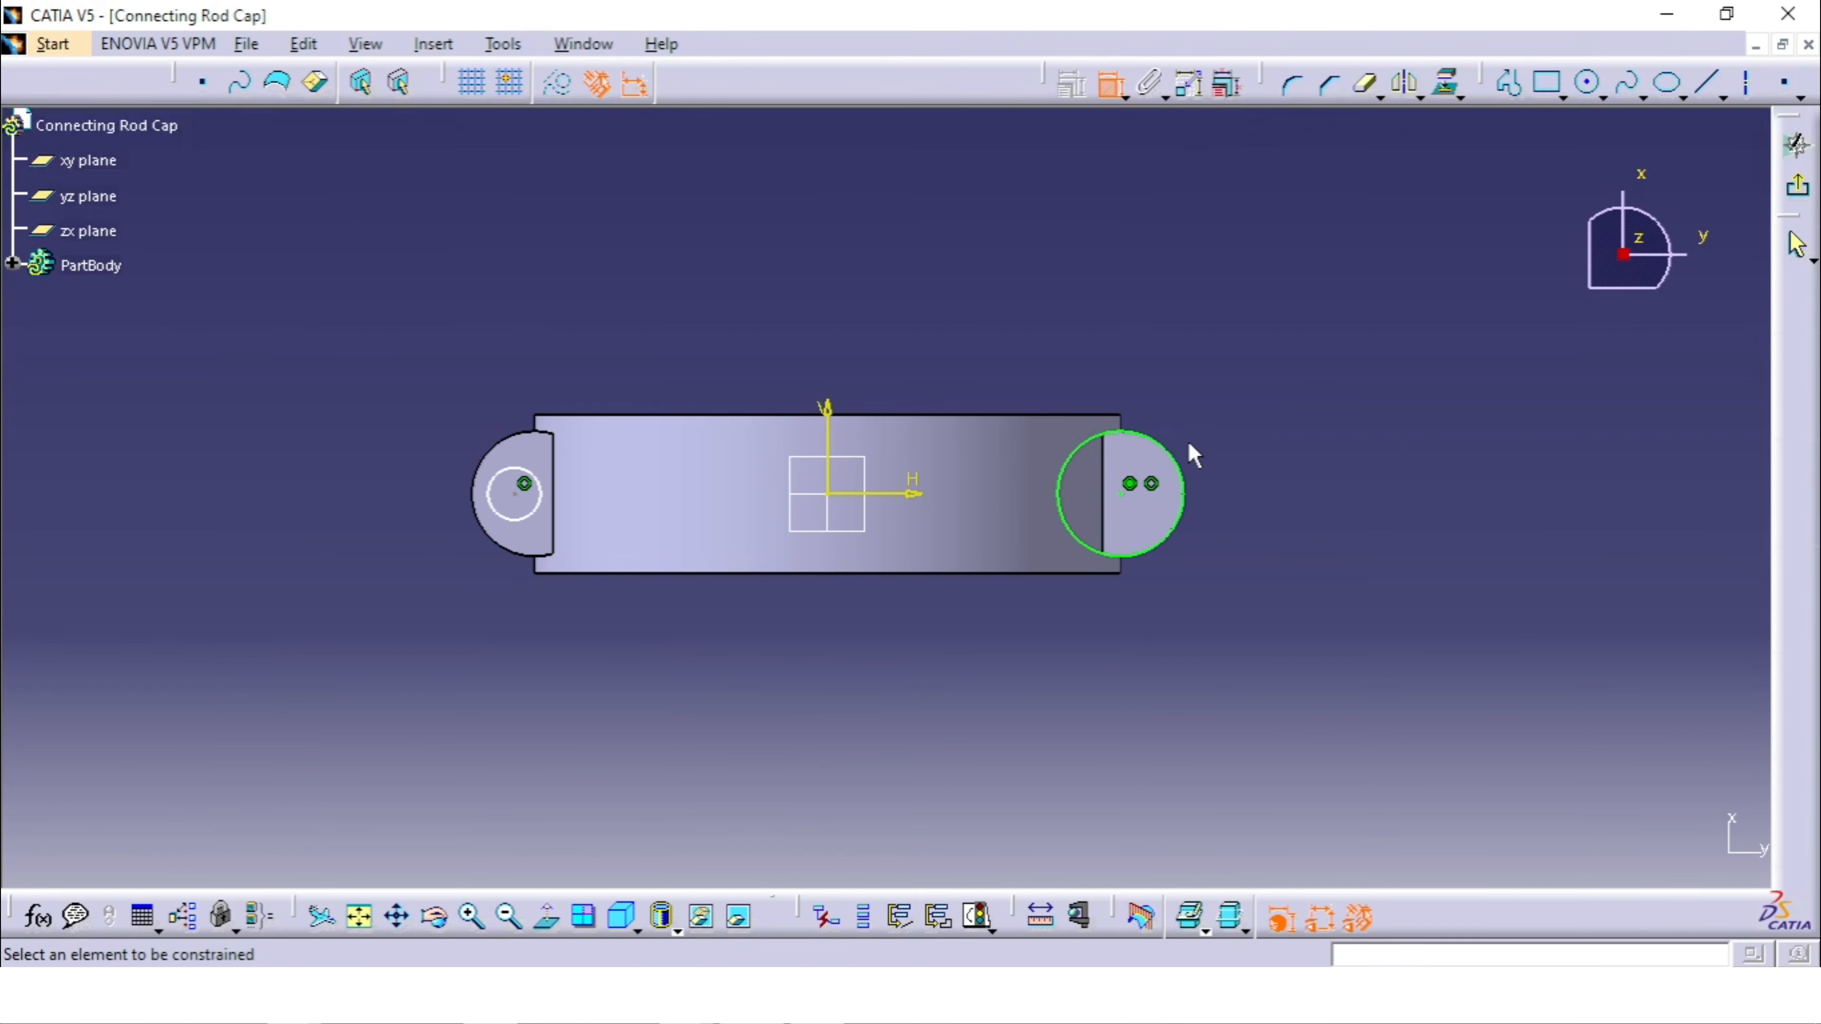
pyautogui.press('Escape')
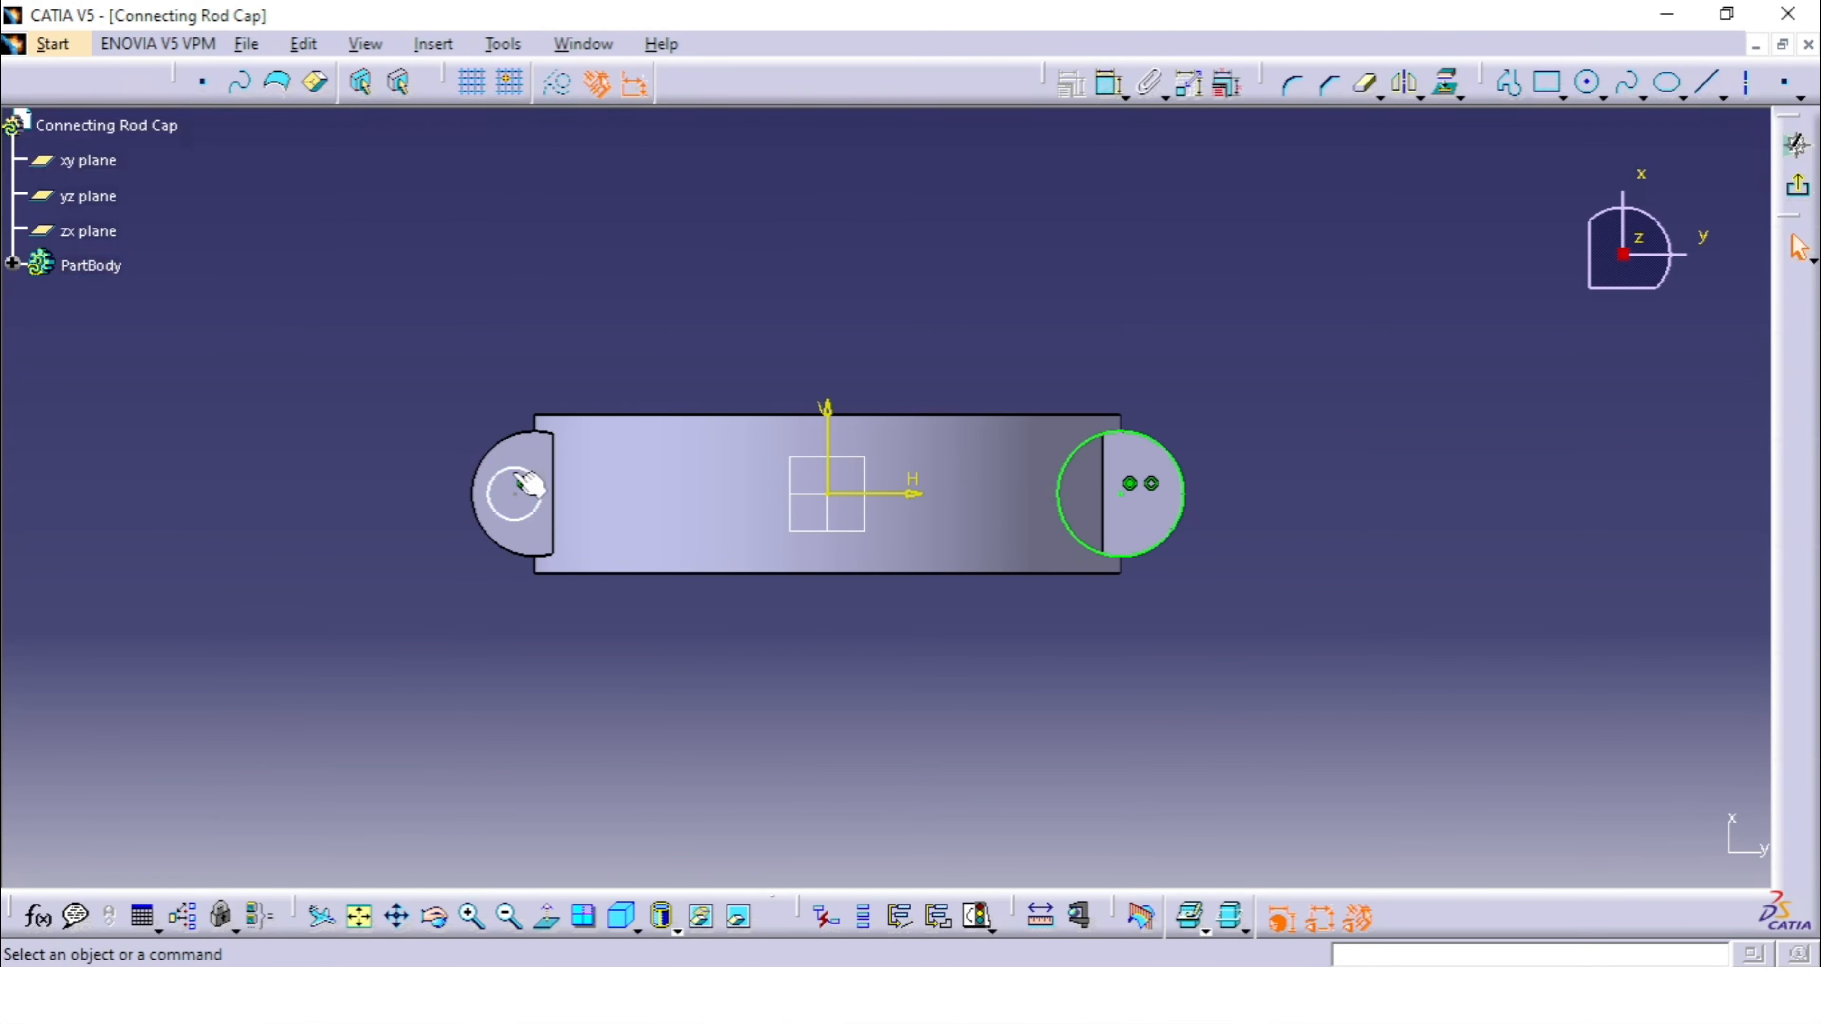
# Step: Constrain the circle on the negative H side to be coincident and concentric with its boss's rounded edge, and finish the sketch
pyautogui.click(526, 485)
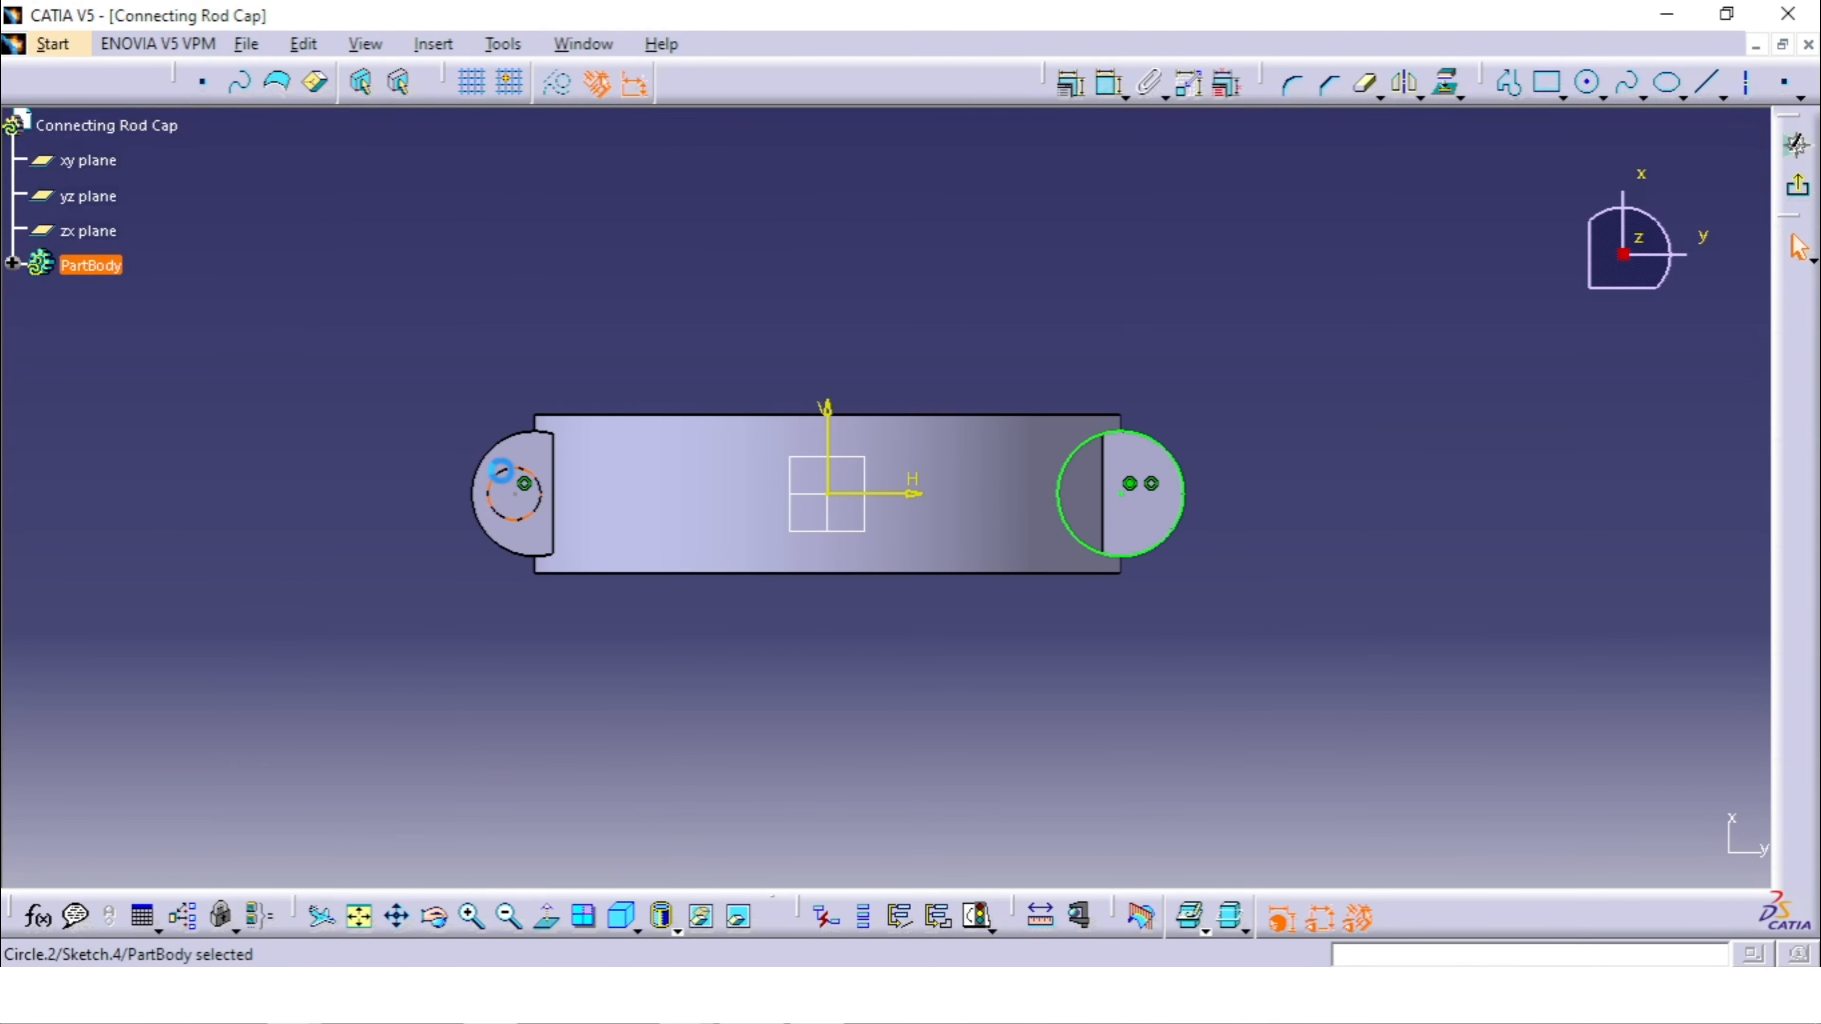
pyautogui.keyDown('ctrl'); pyautogui.click(503, 441); pyautogui.keyUp('ctrl')
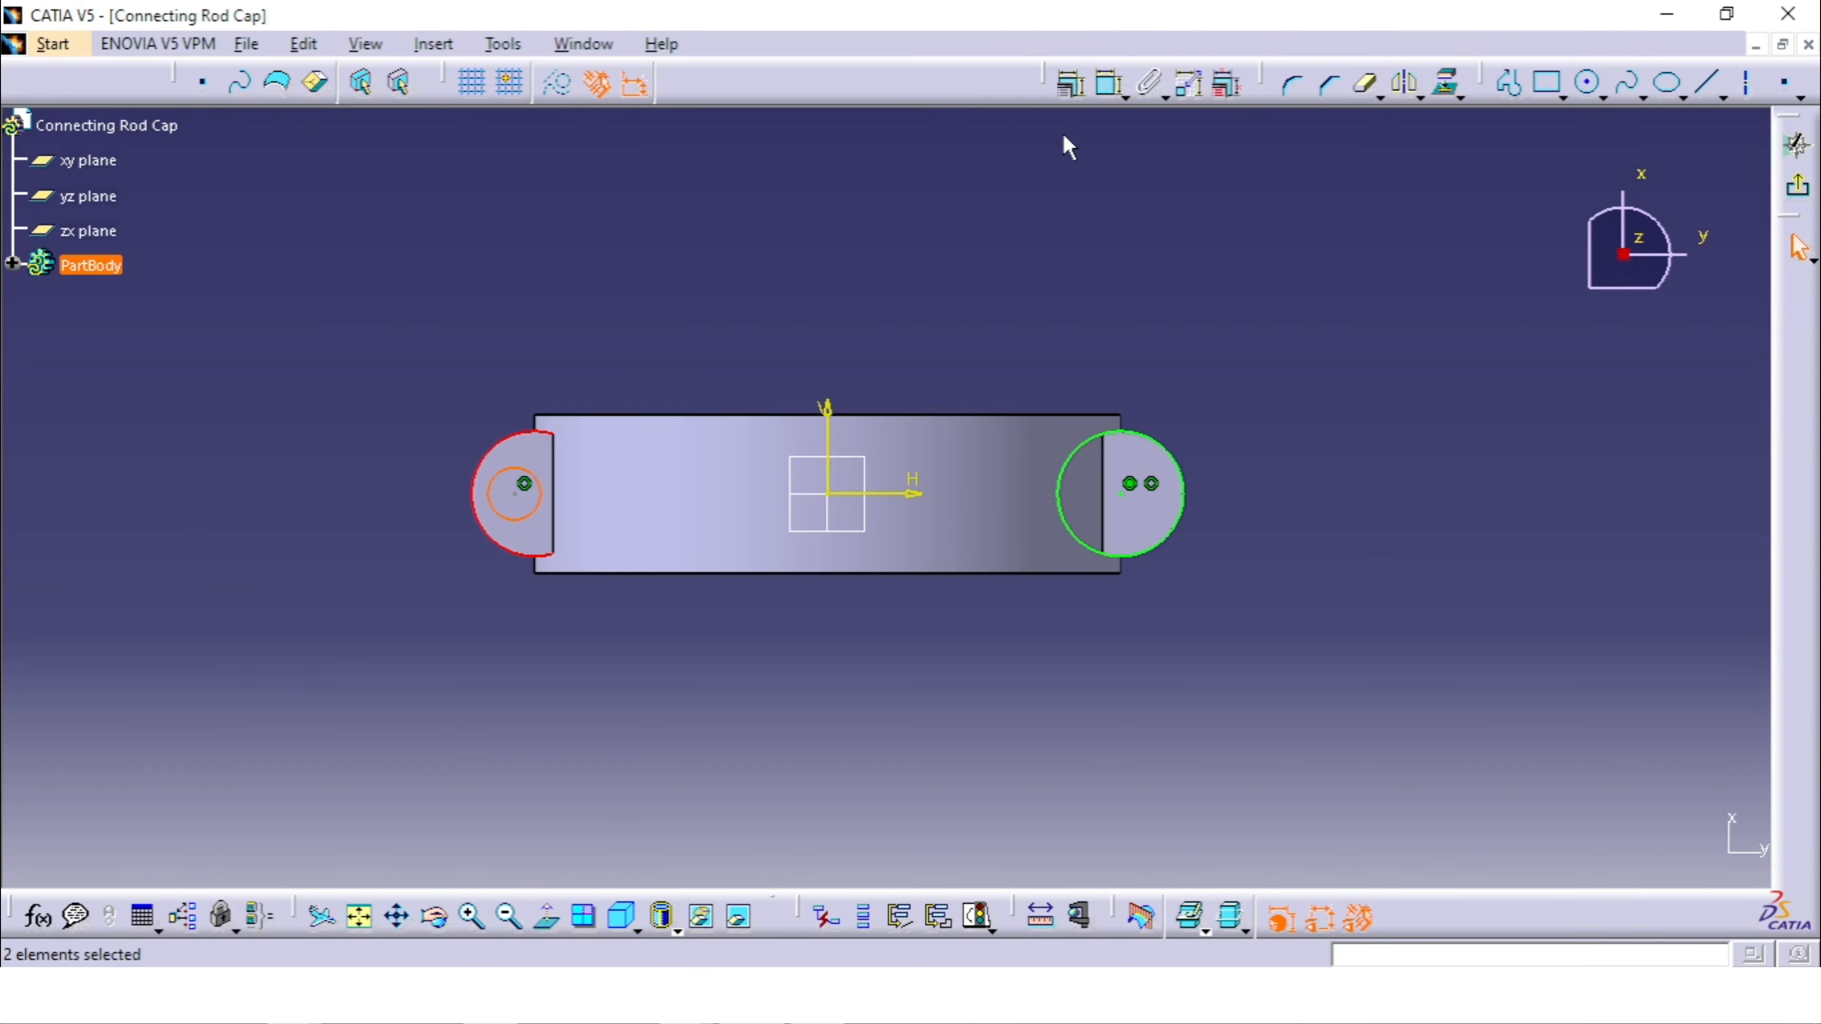
pyautogui.click(1076, 90)
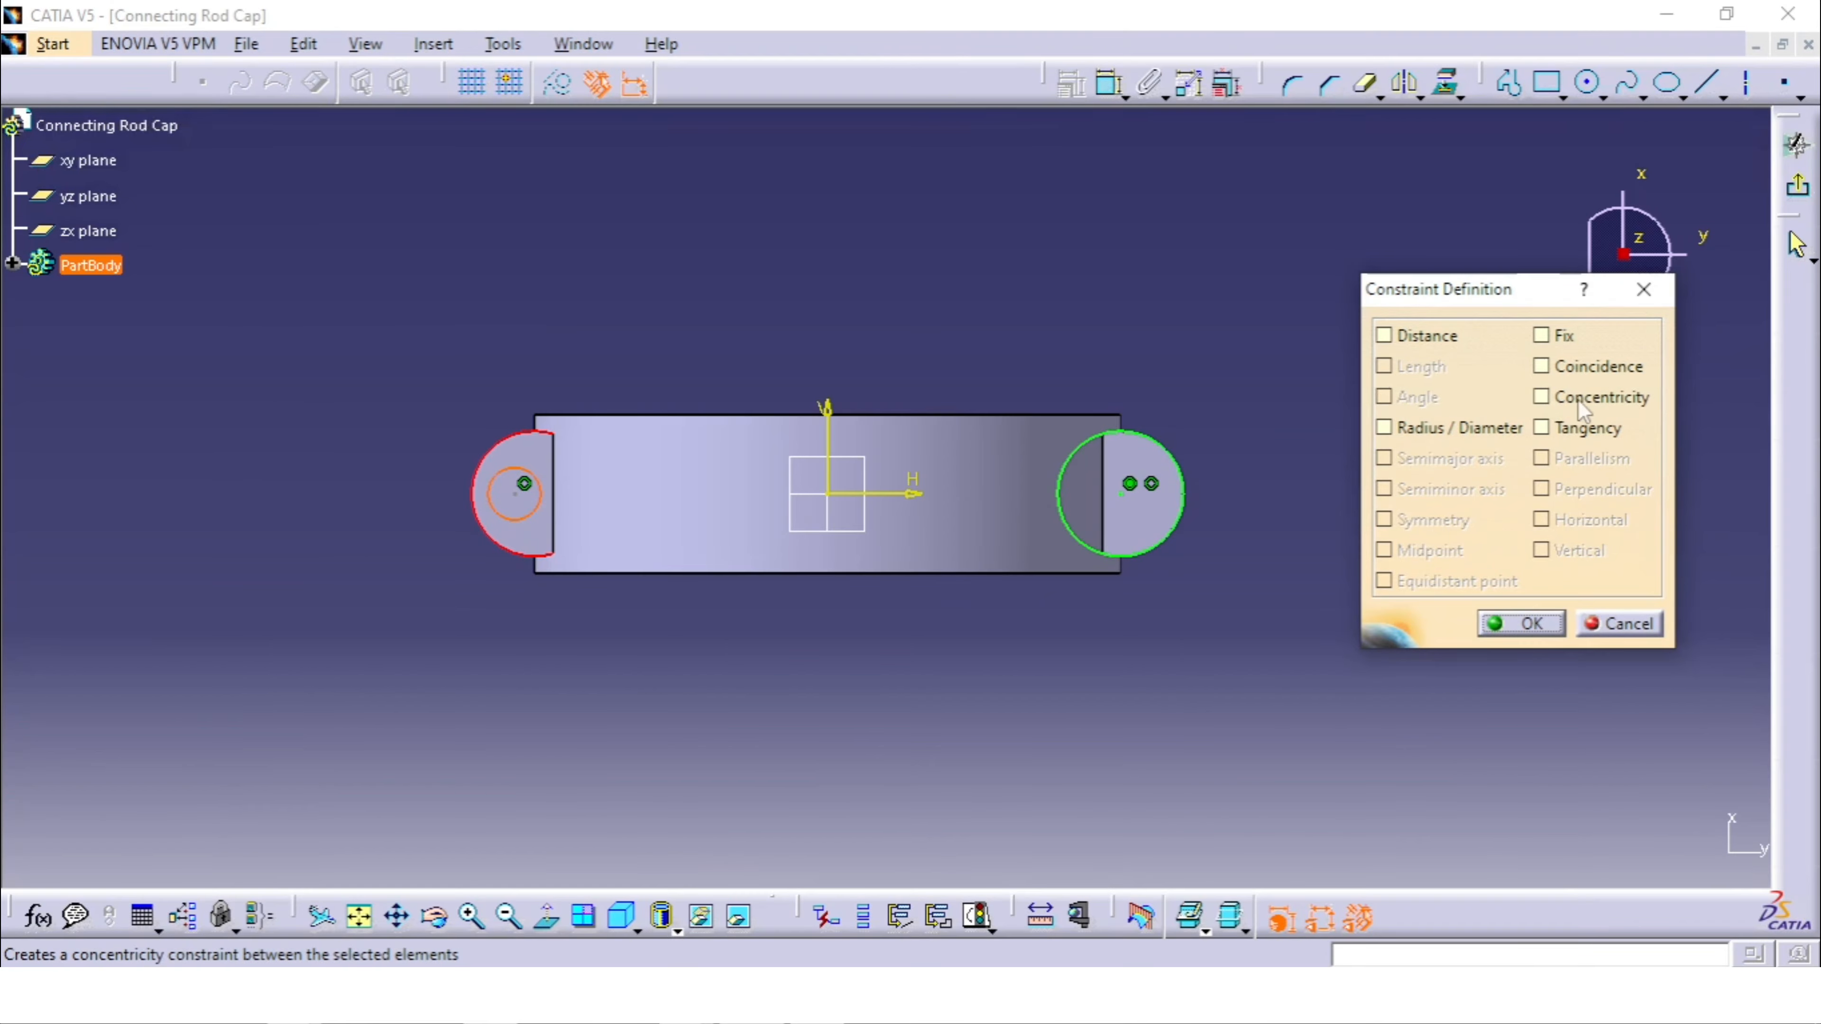
pyautogui.click(1597, 367)
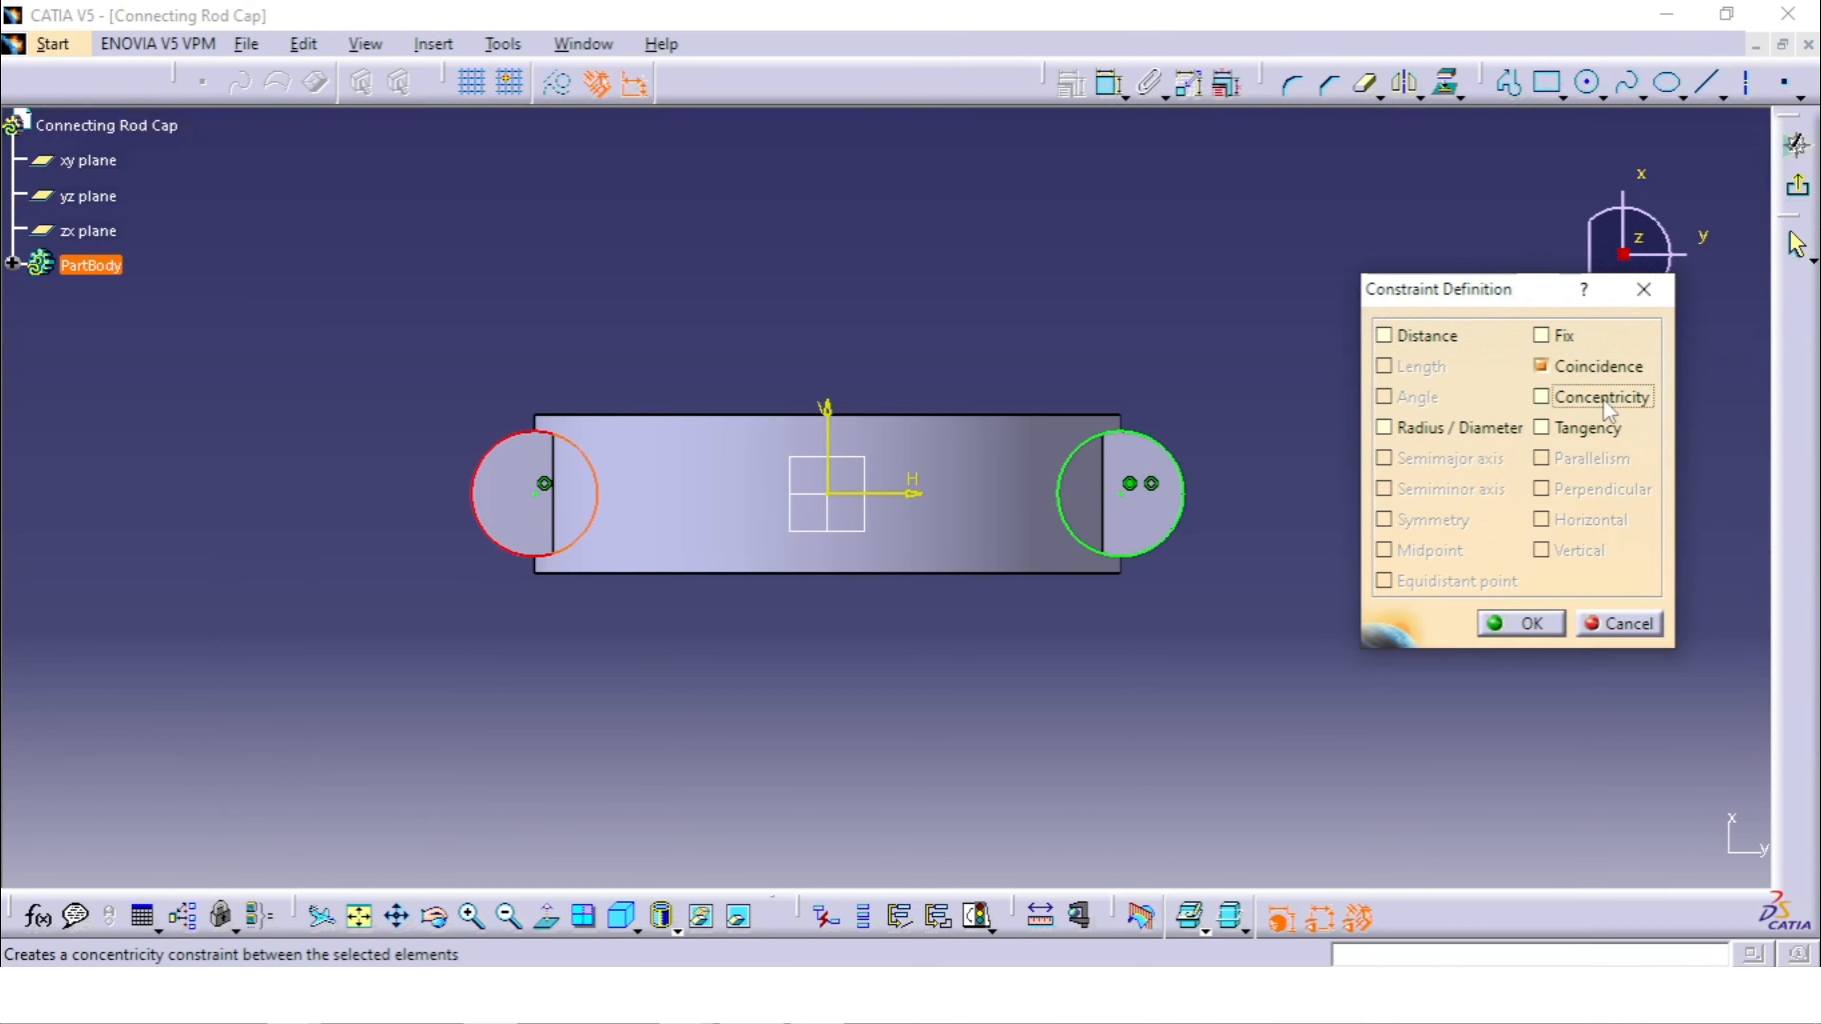
pyautogui.click(1605, 399)
pyautogui.click(1519, 622)
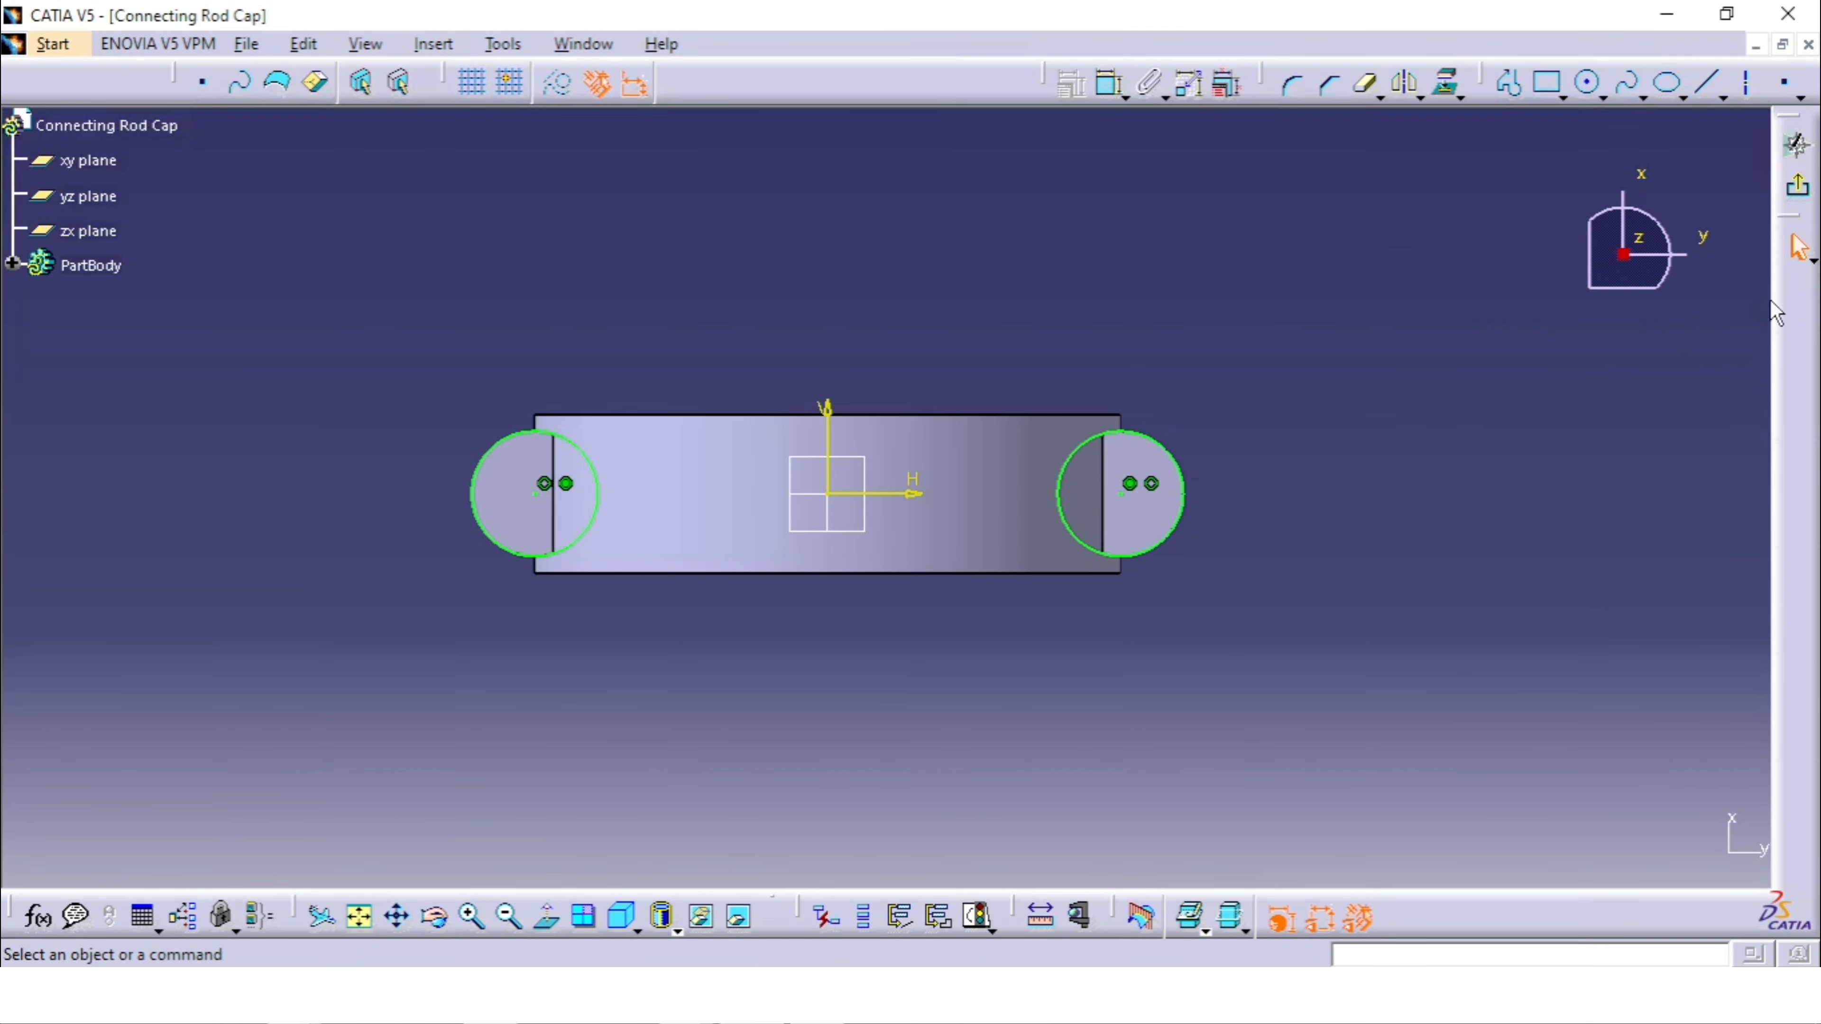
pyautogui.click(1796, 188)
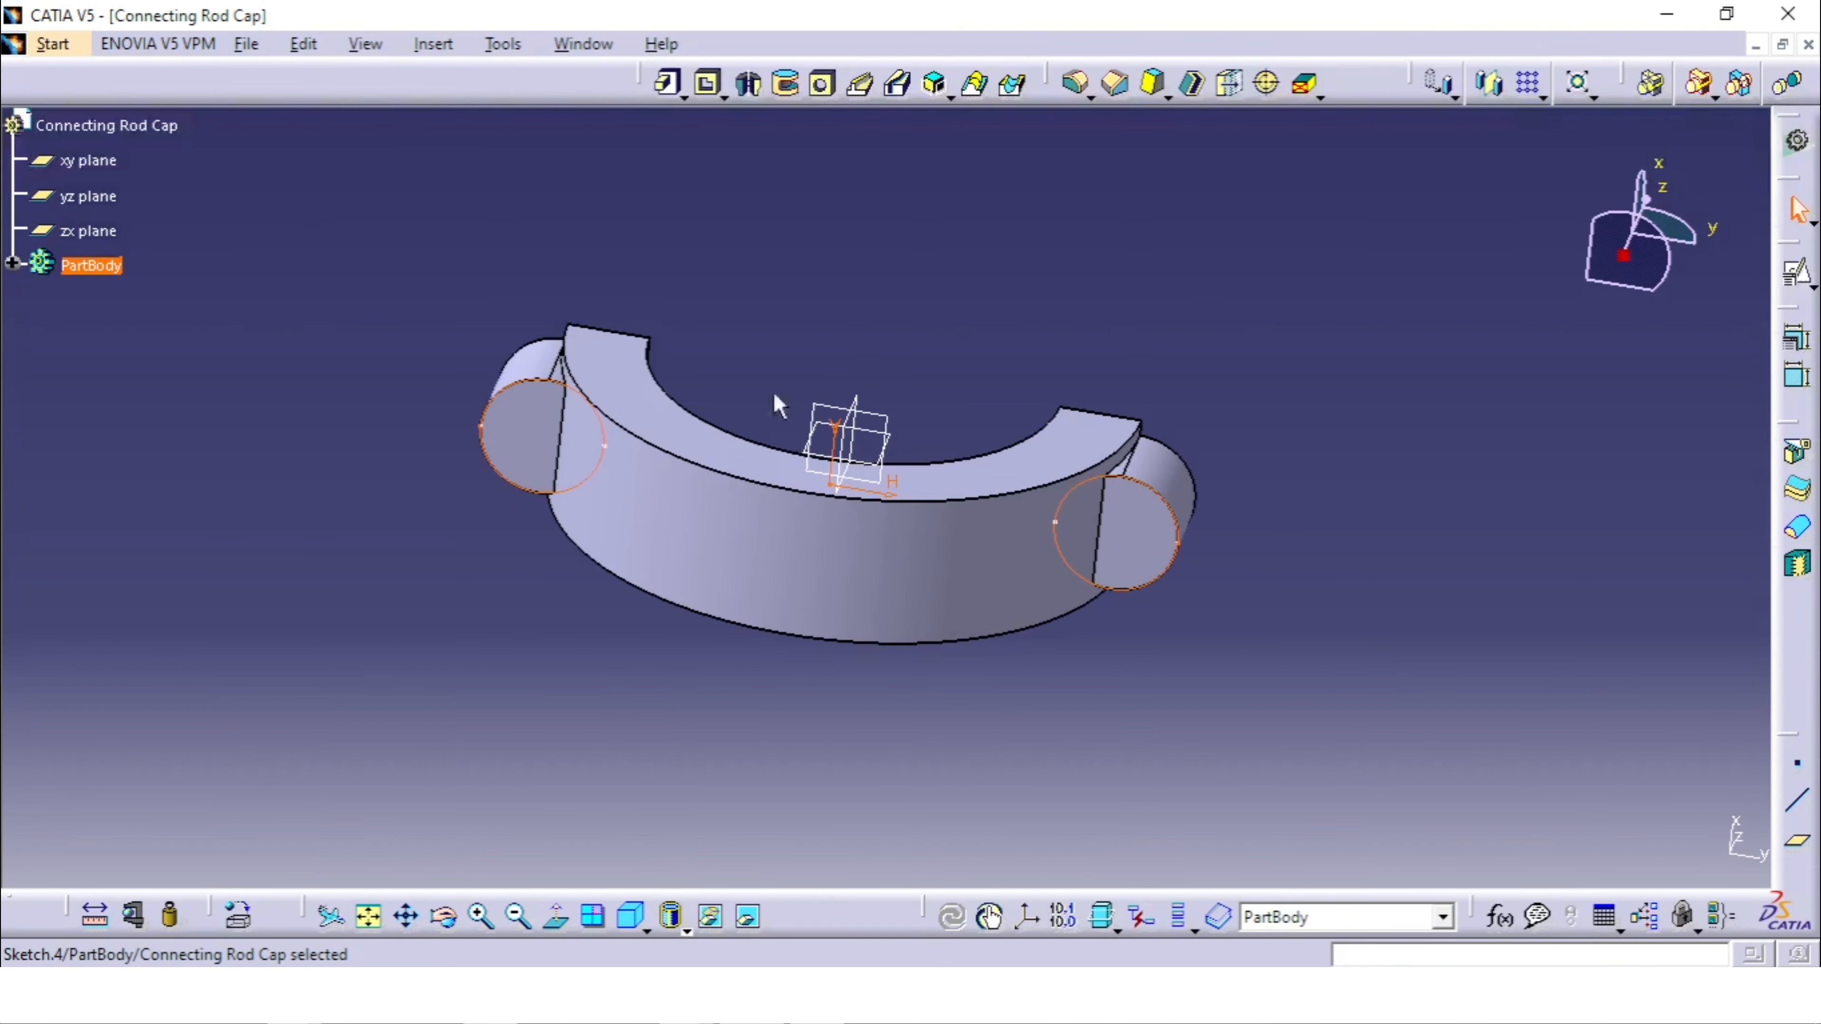
# Step: Pocket the two-circle sketch away from the bosses into the half-ring body, with the reversed direction and the Up to next limit
pyautogui.moveTo(778, 406); pyautogui.dragTo(714, 559, button='middle')
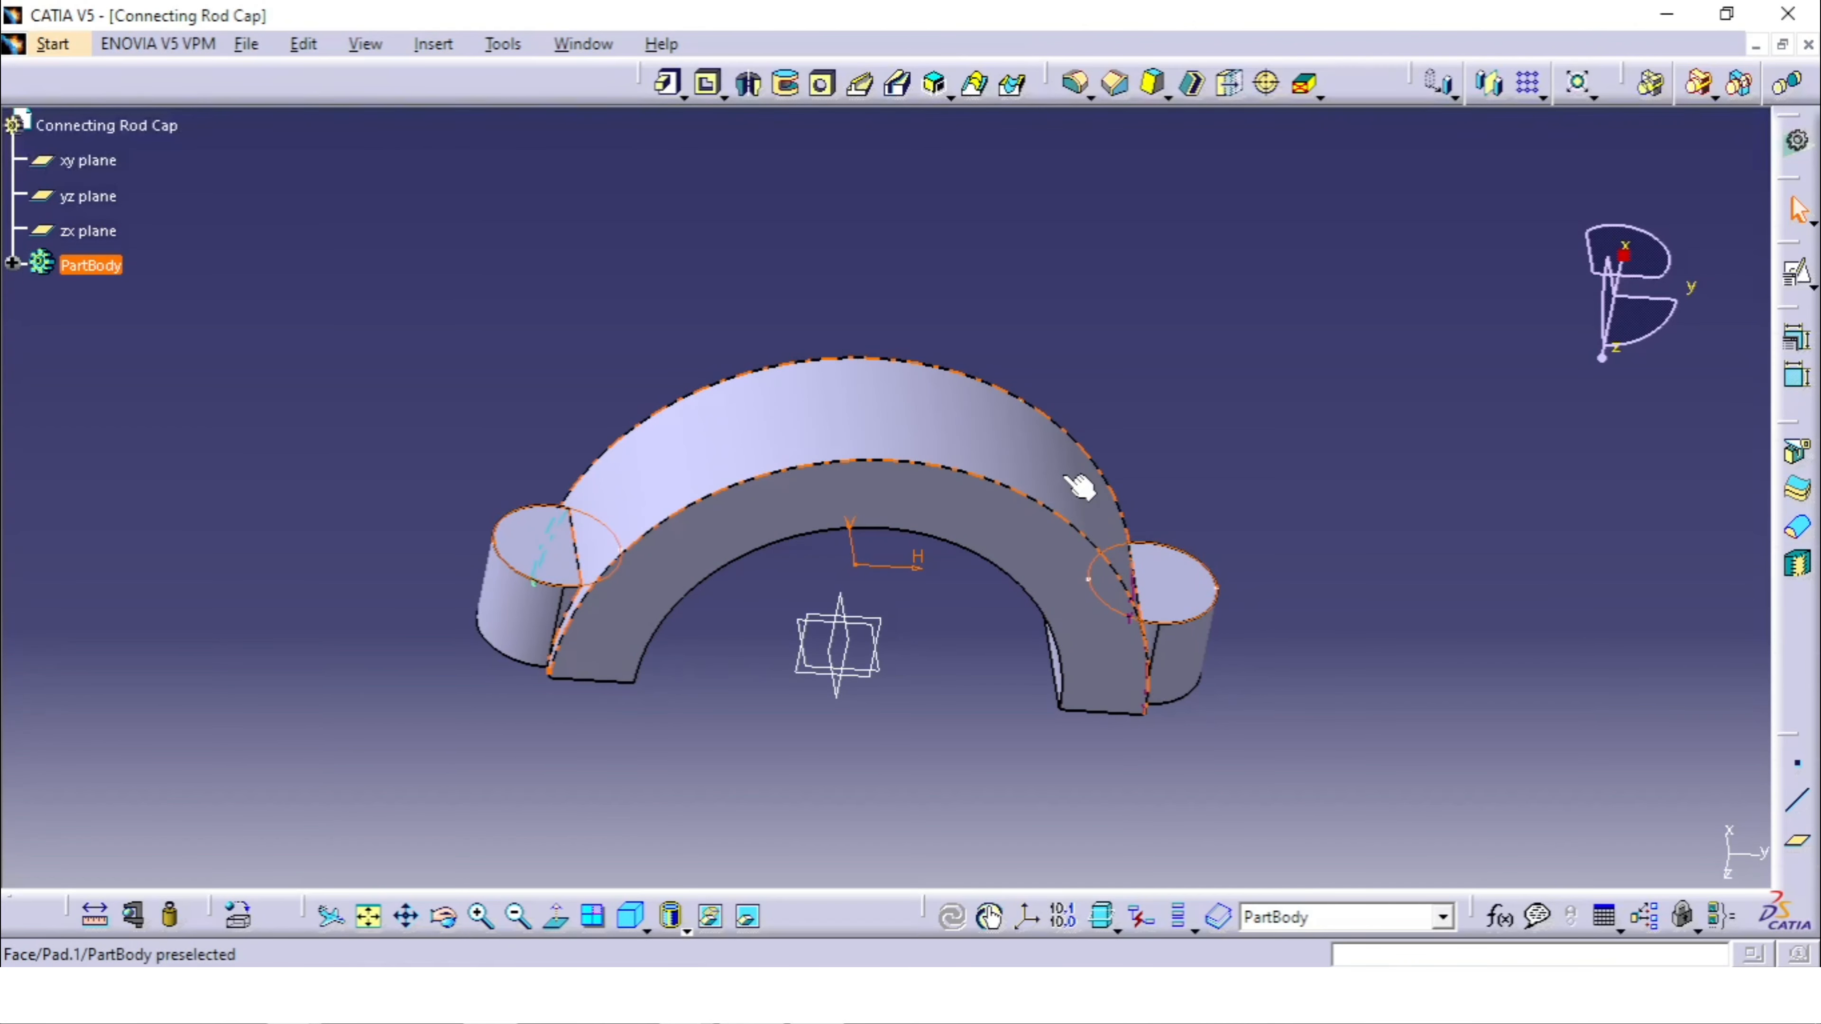
pyautogui.click(708, 84)
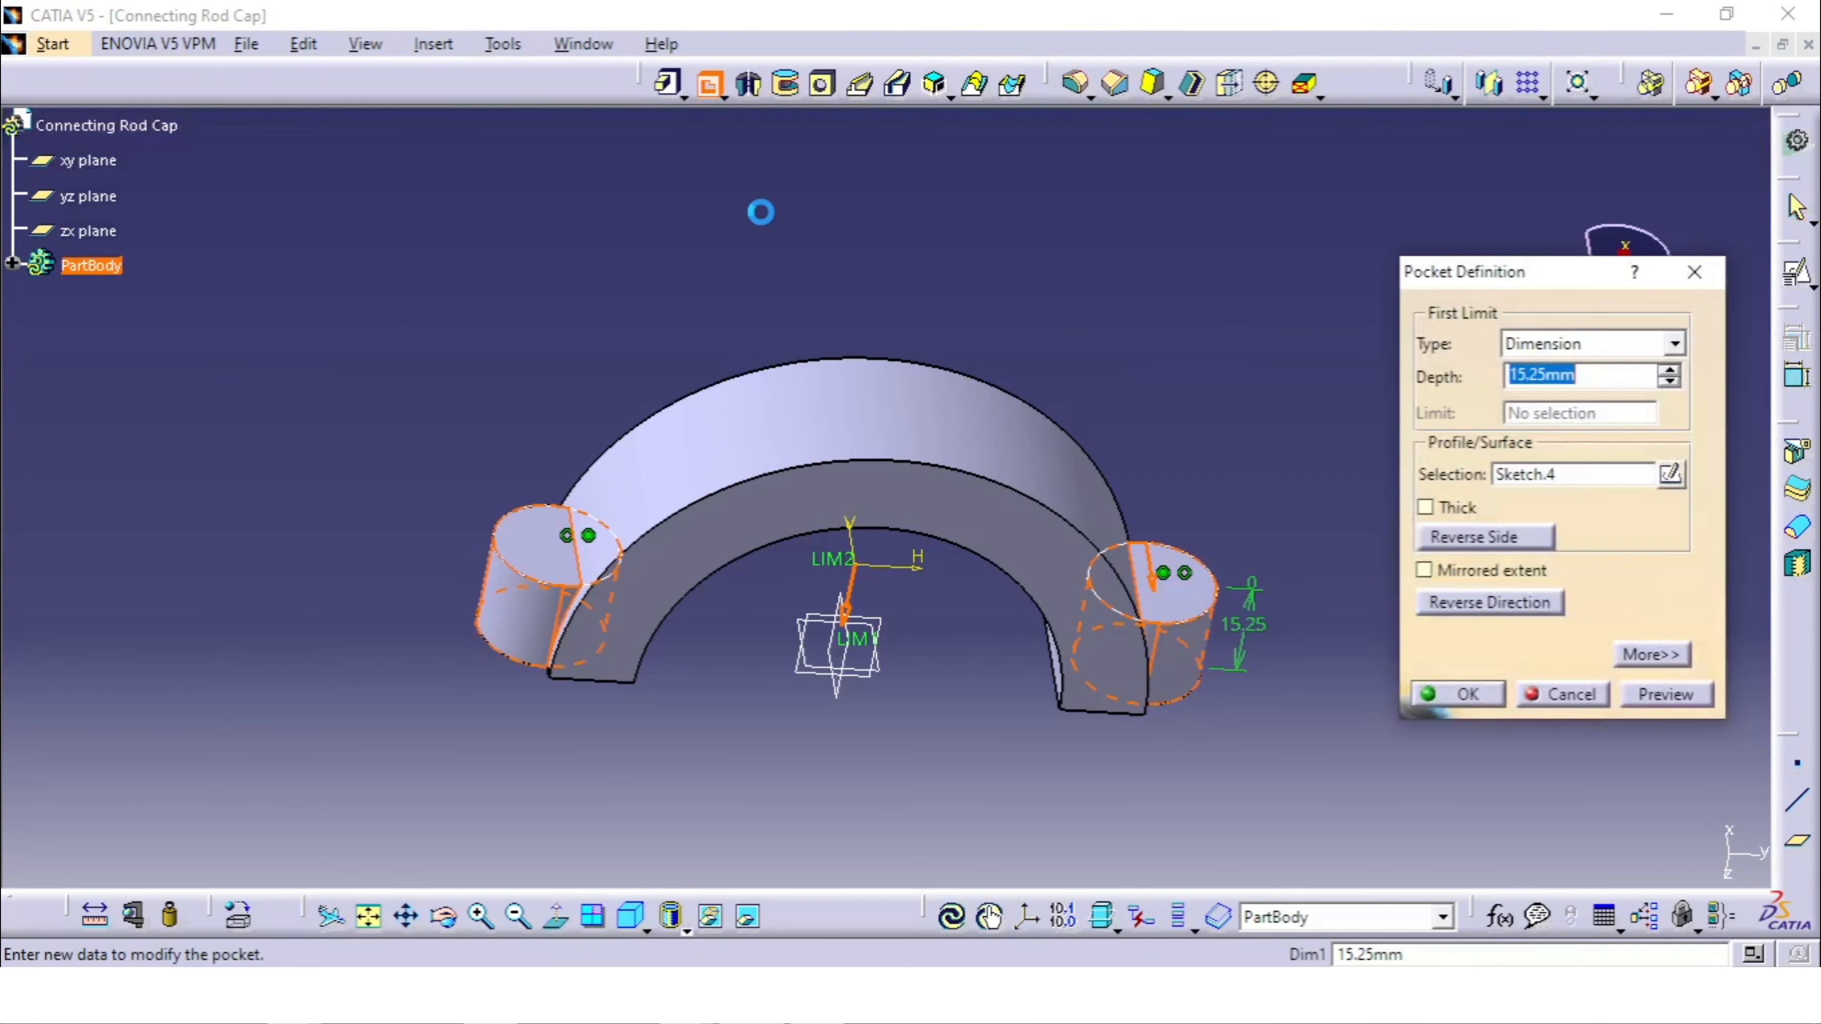
pyautogui.click(1478, 601)
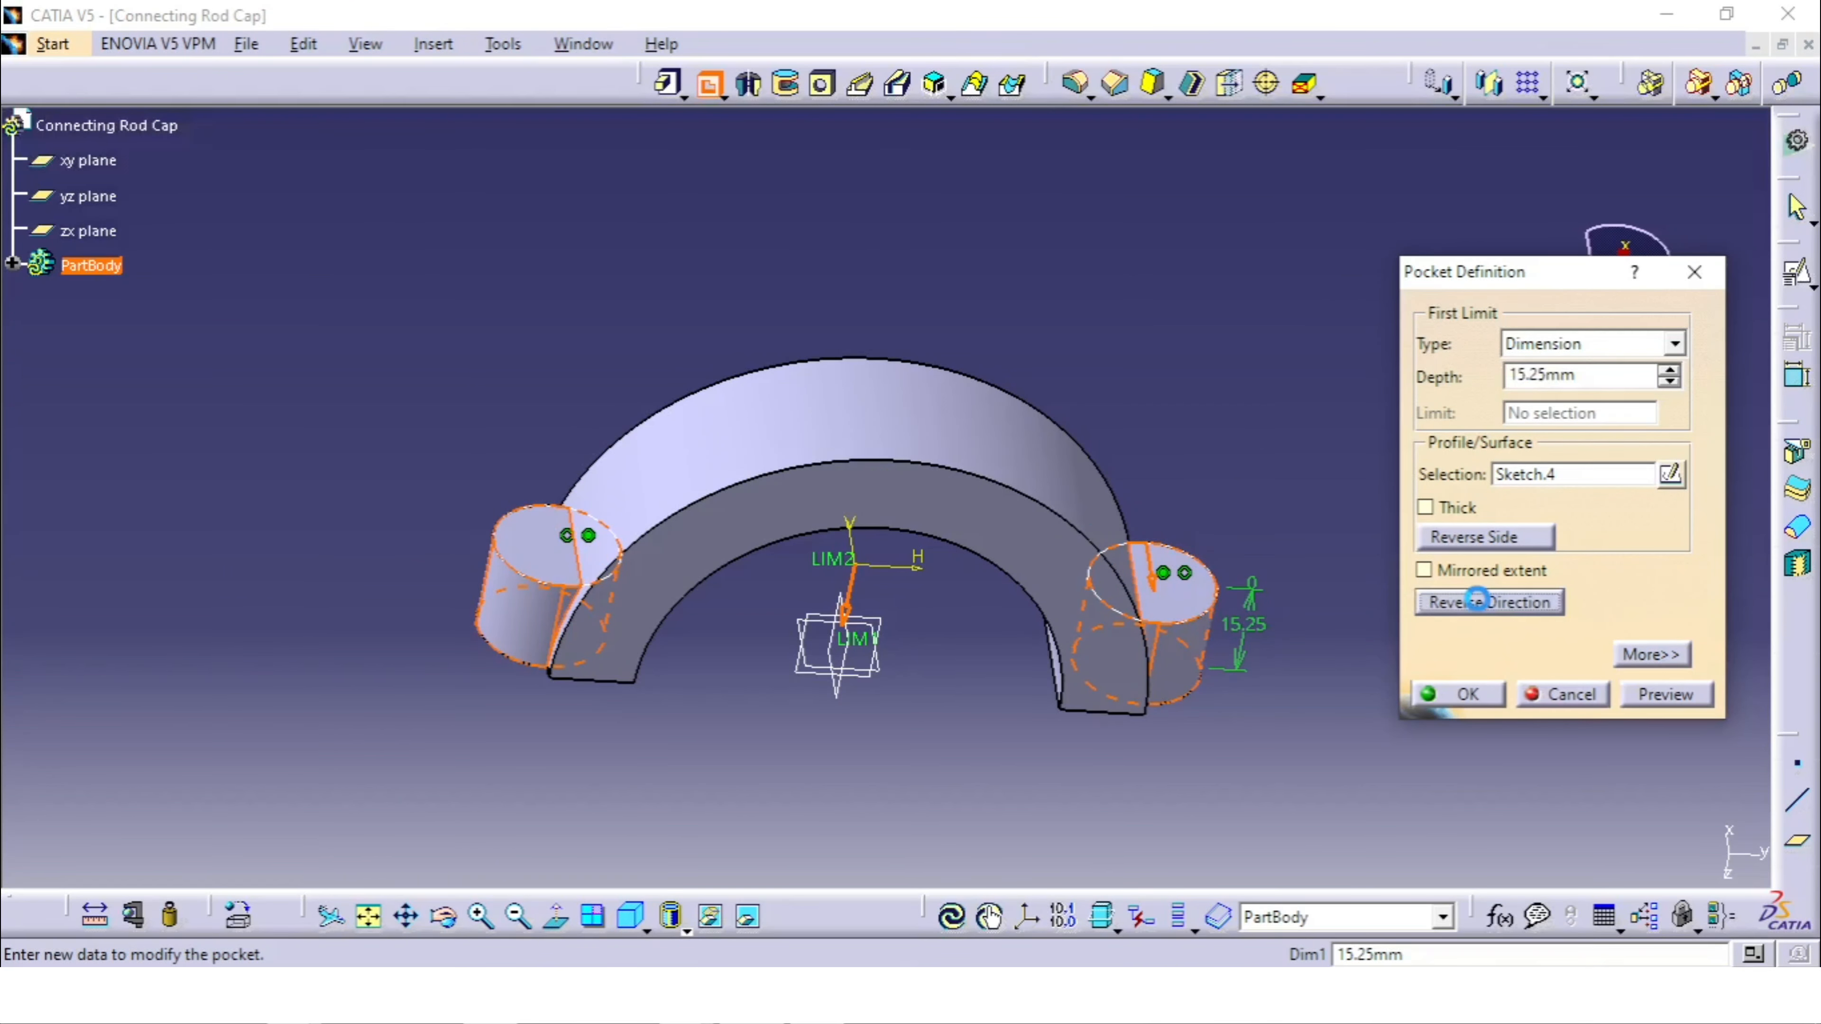
pyautogui.click(1578, 337)
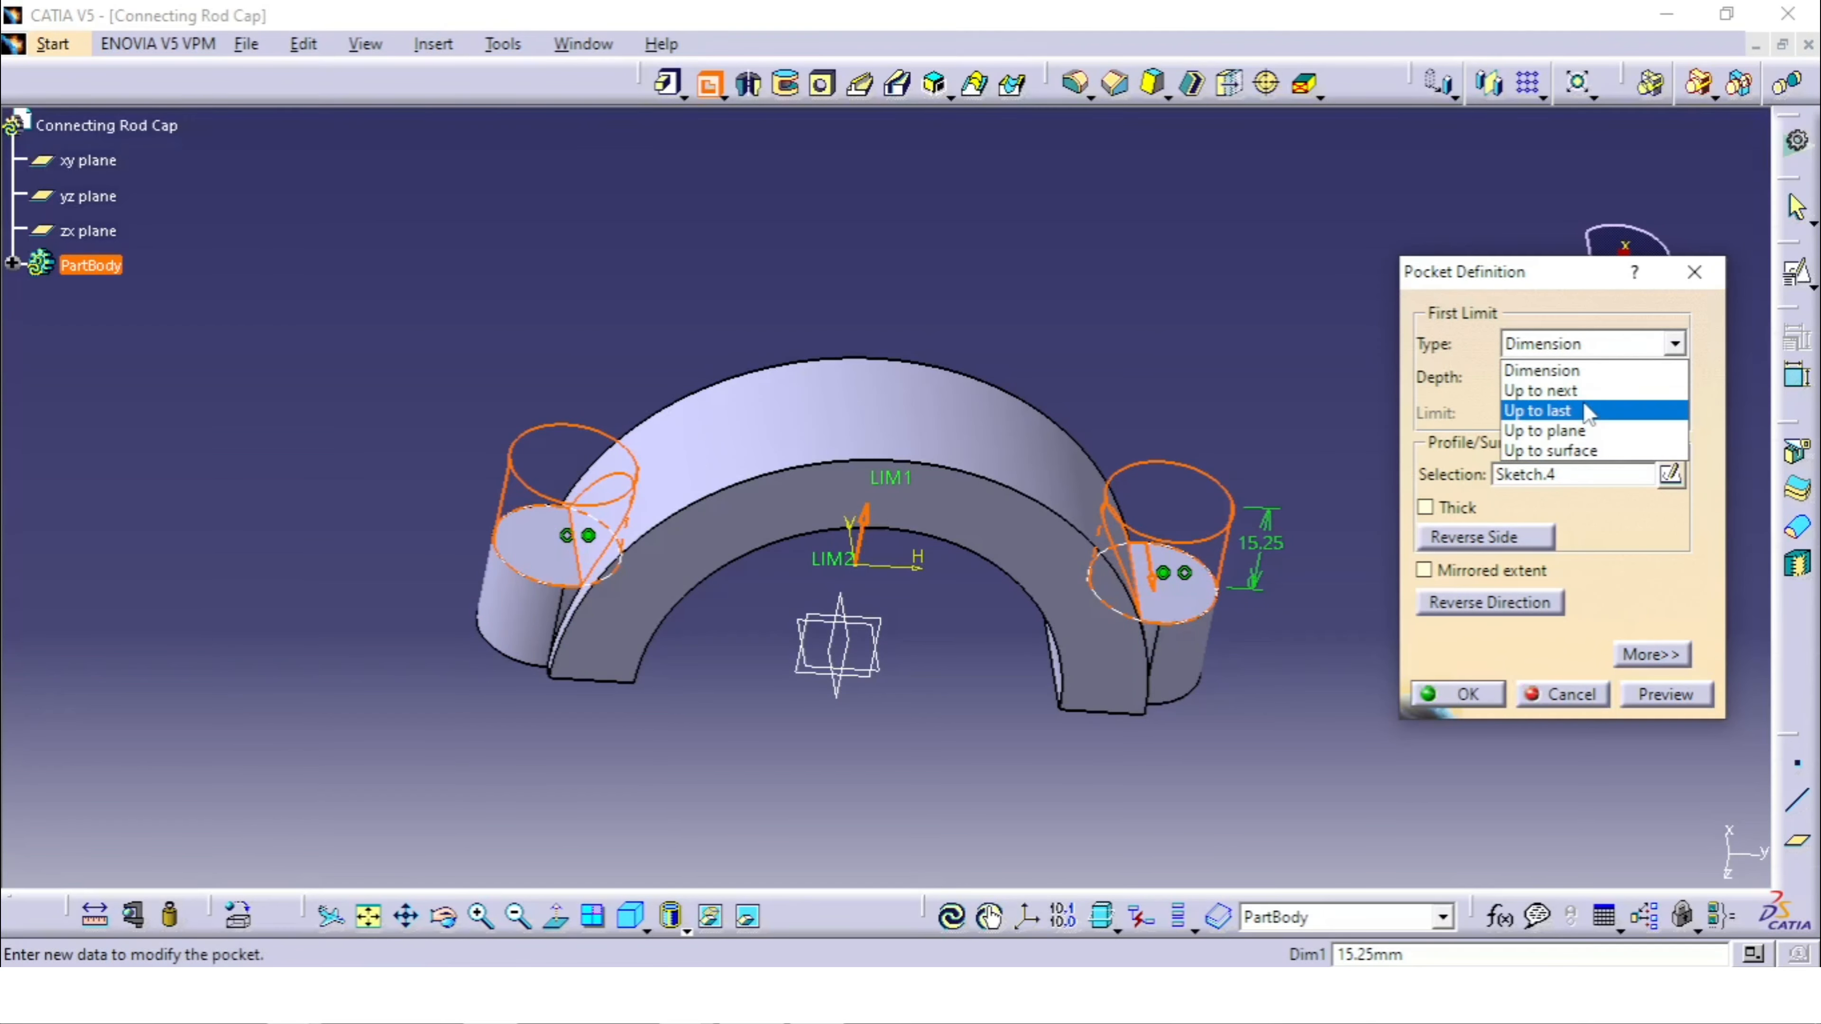
pyautogui.click(1549, 380)
pyautogui.click(1466, 694)
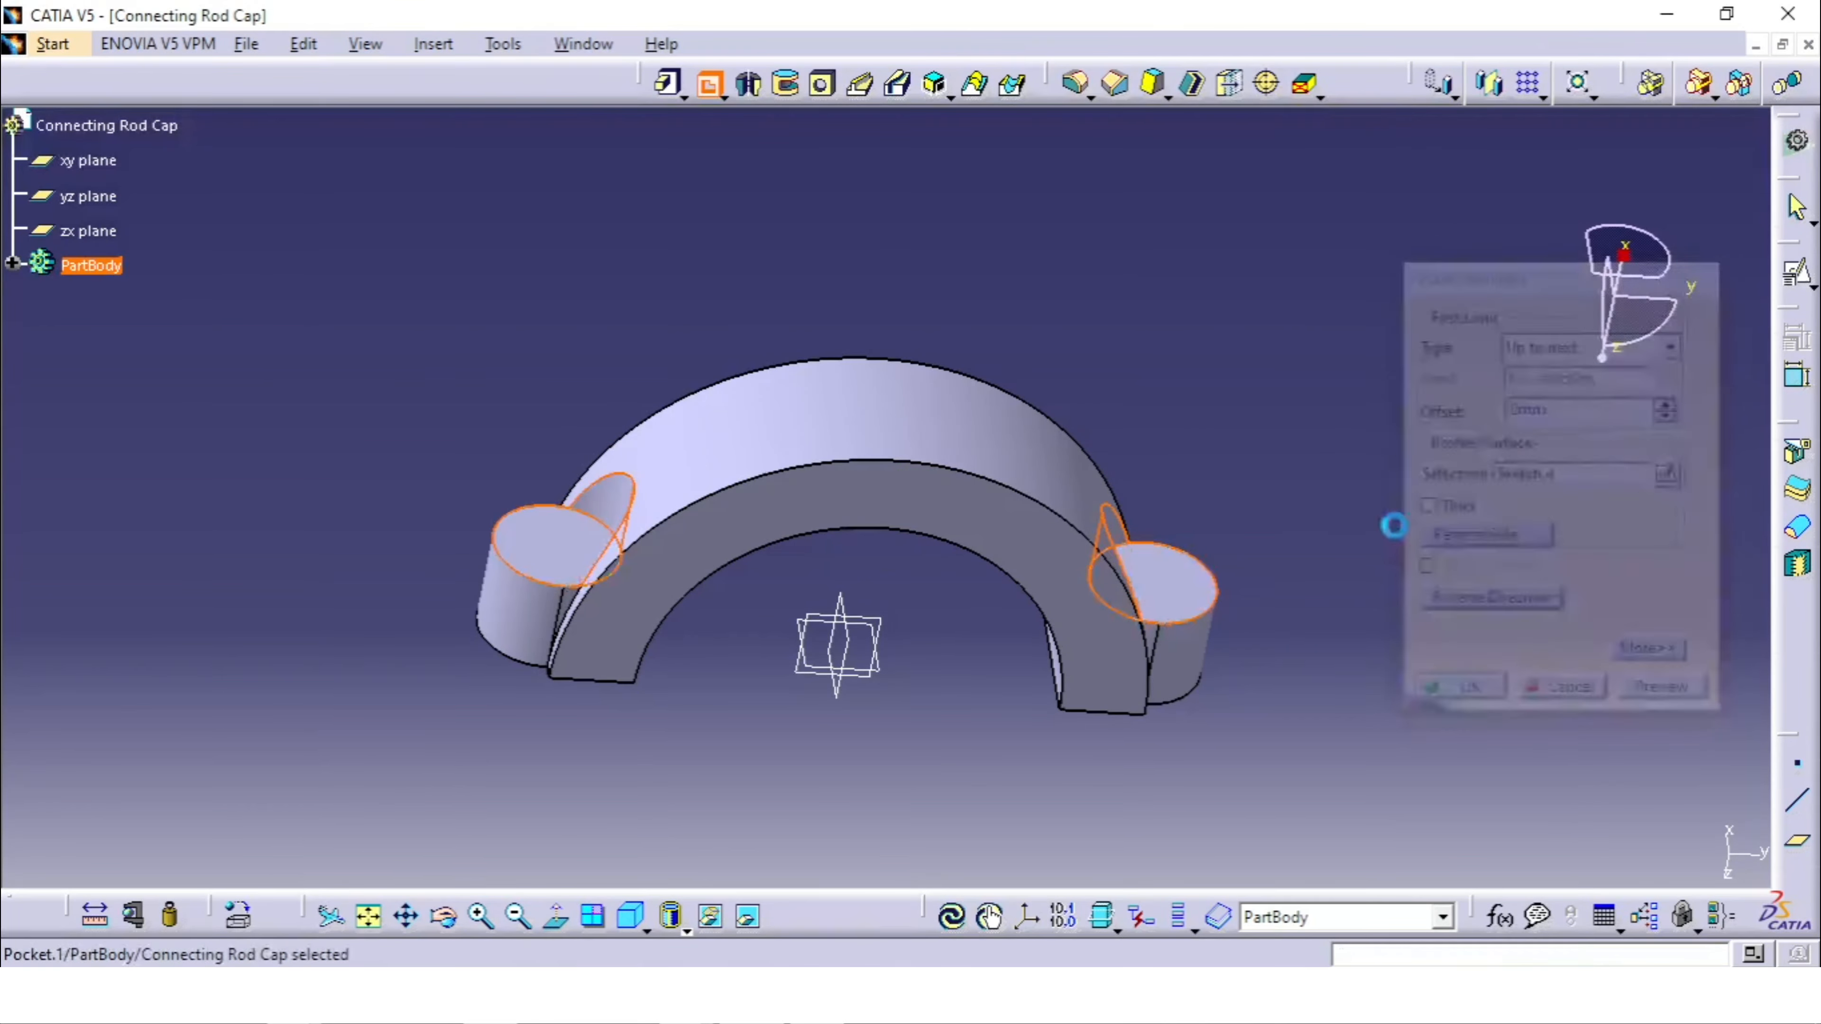
pyautogui.moveTo(1256, 387); pyautogui.dragTo(1058, 294, button='middle')
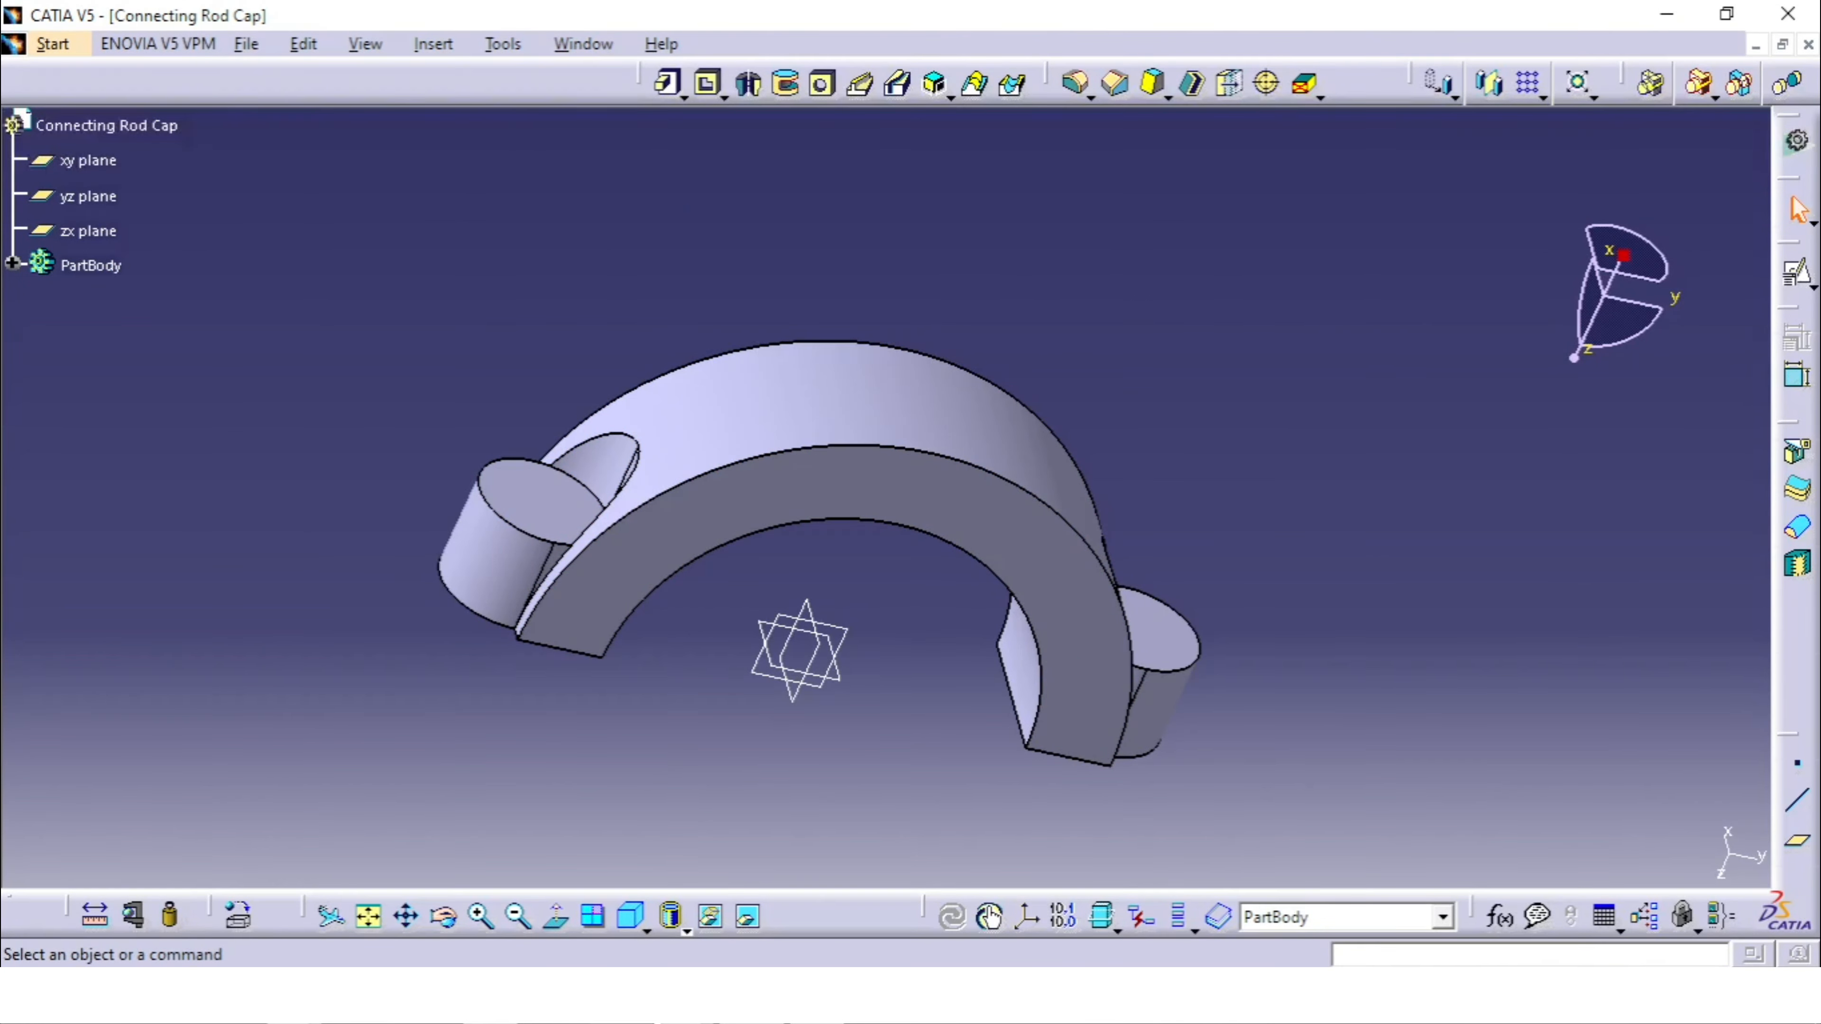
# Step: Start a 3deg draft as in the drawing, with only the curved pocket wall beside one boss as the face to draft
pyautogui.click(633, 906)
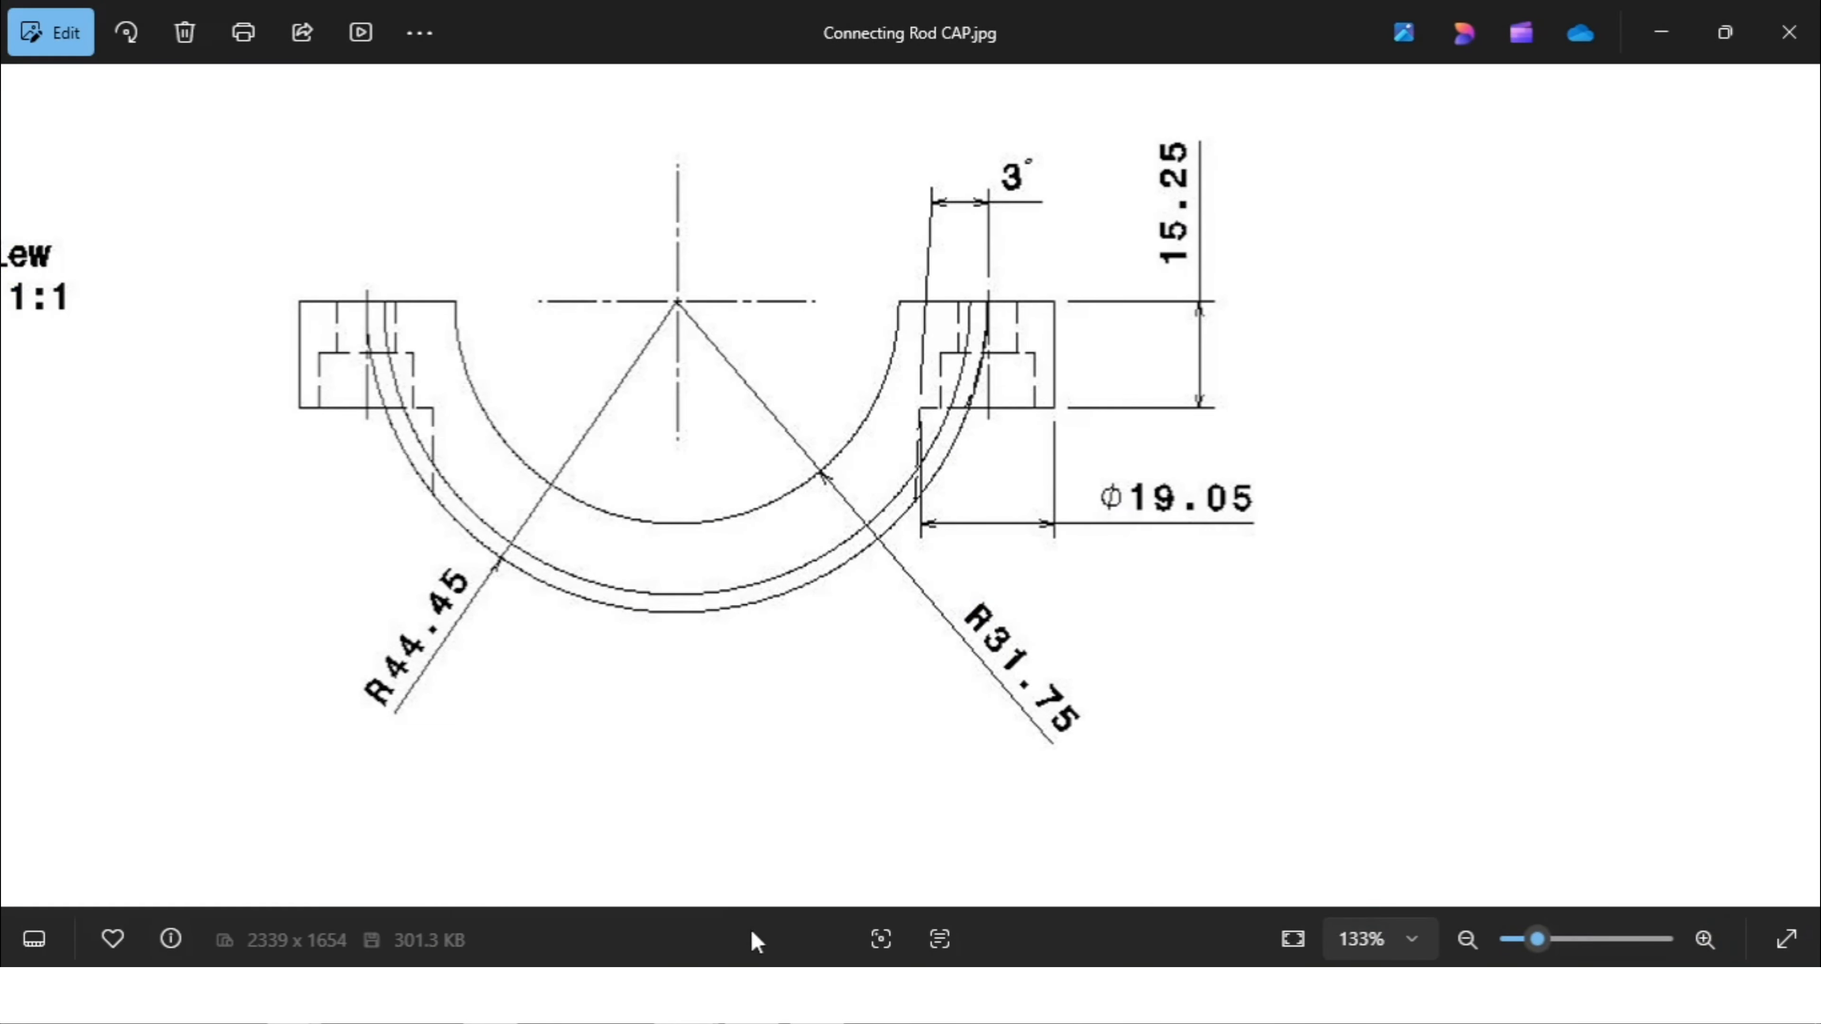
pyautogui.click(792, 994)
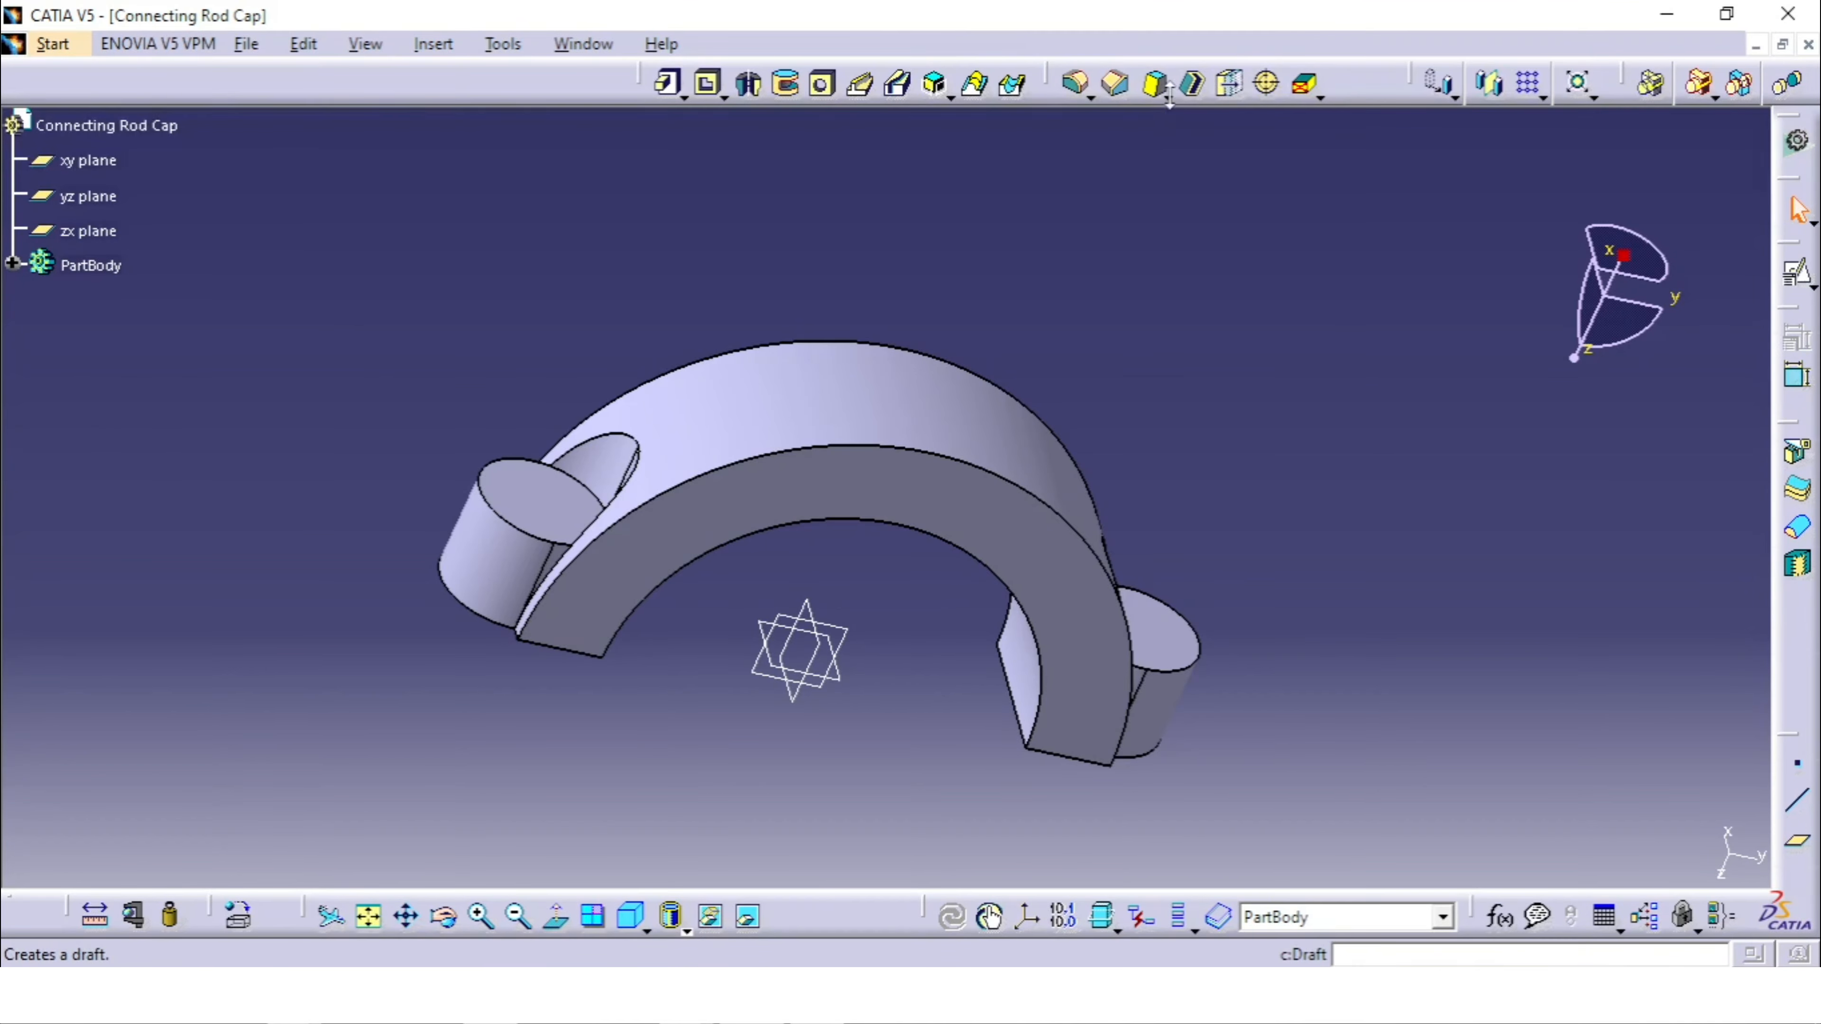
pyautogui.click(1153, 84)
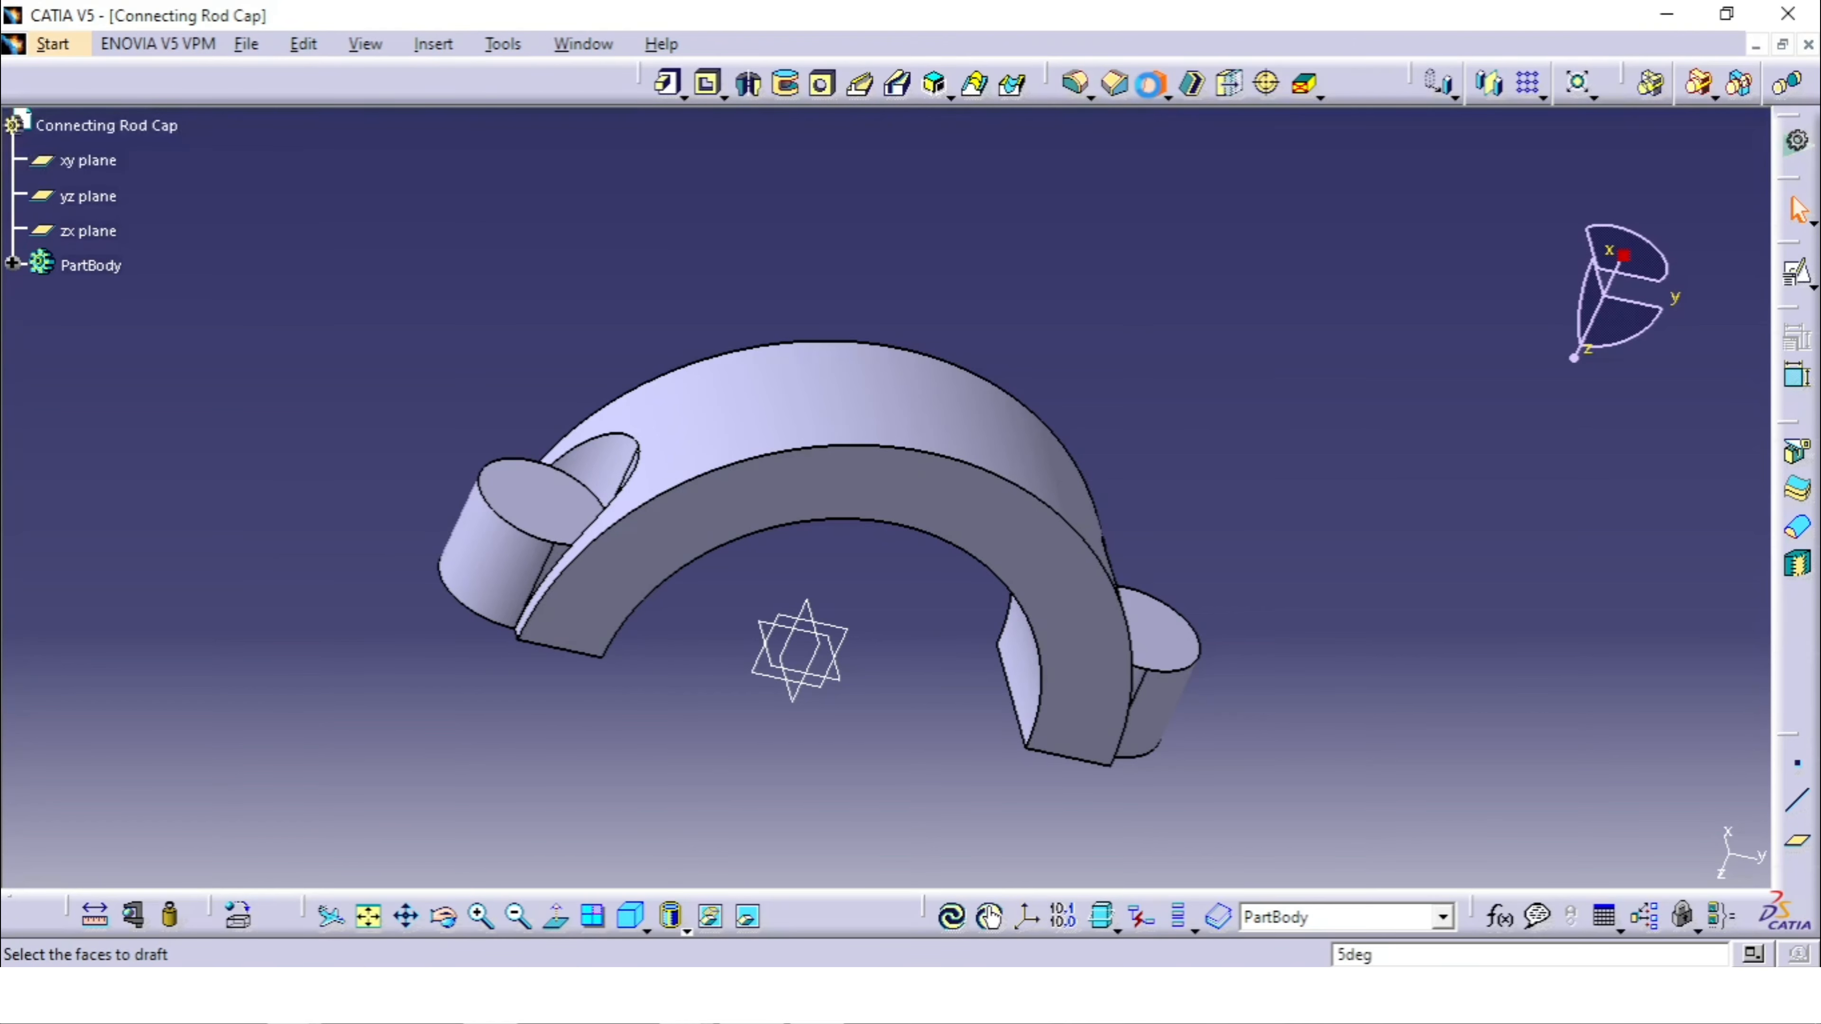
pyautogui.moveTo(1059, 397); pyautogui.dragTo(406, 395, button='middle')
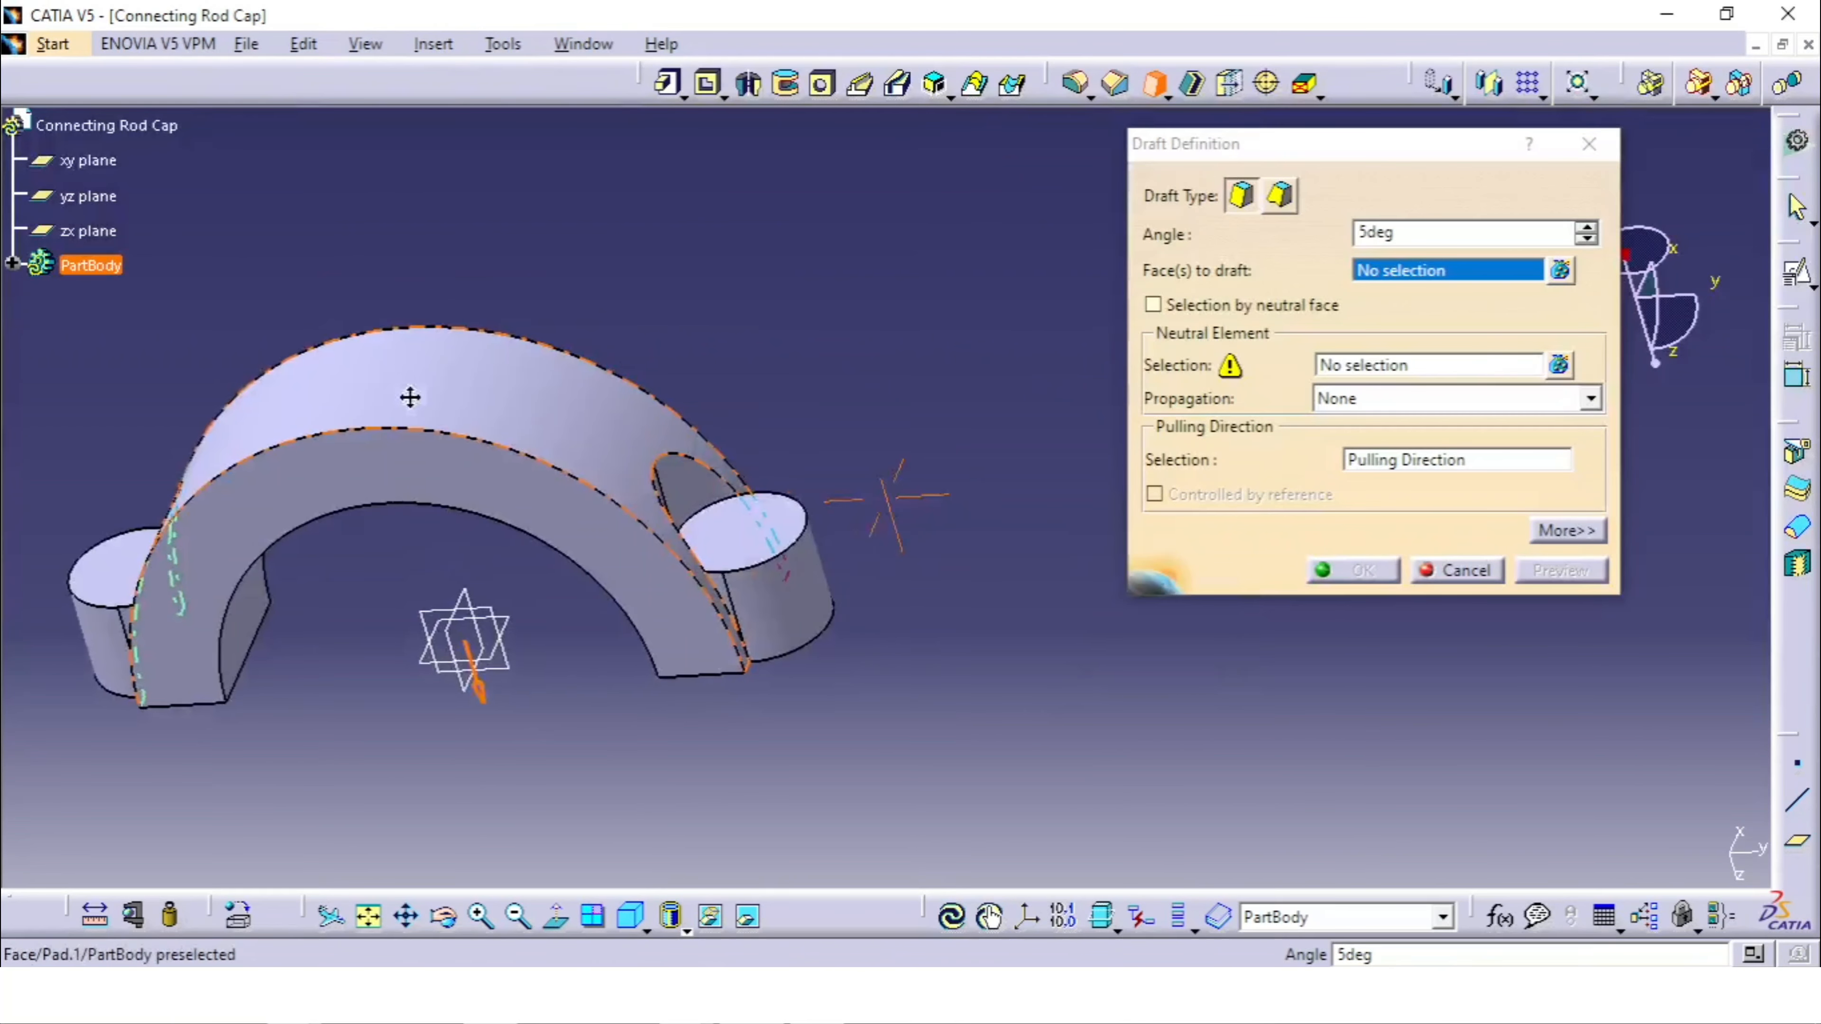
pyautogui.click(687, 489)
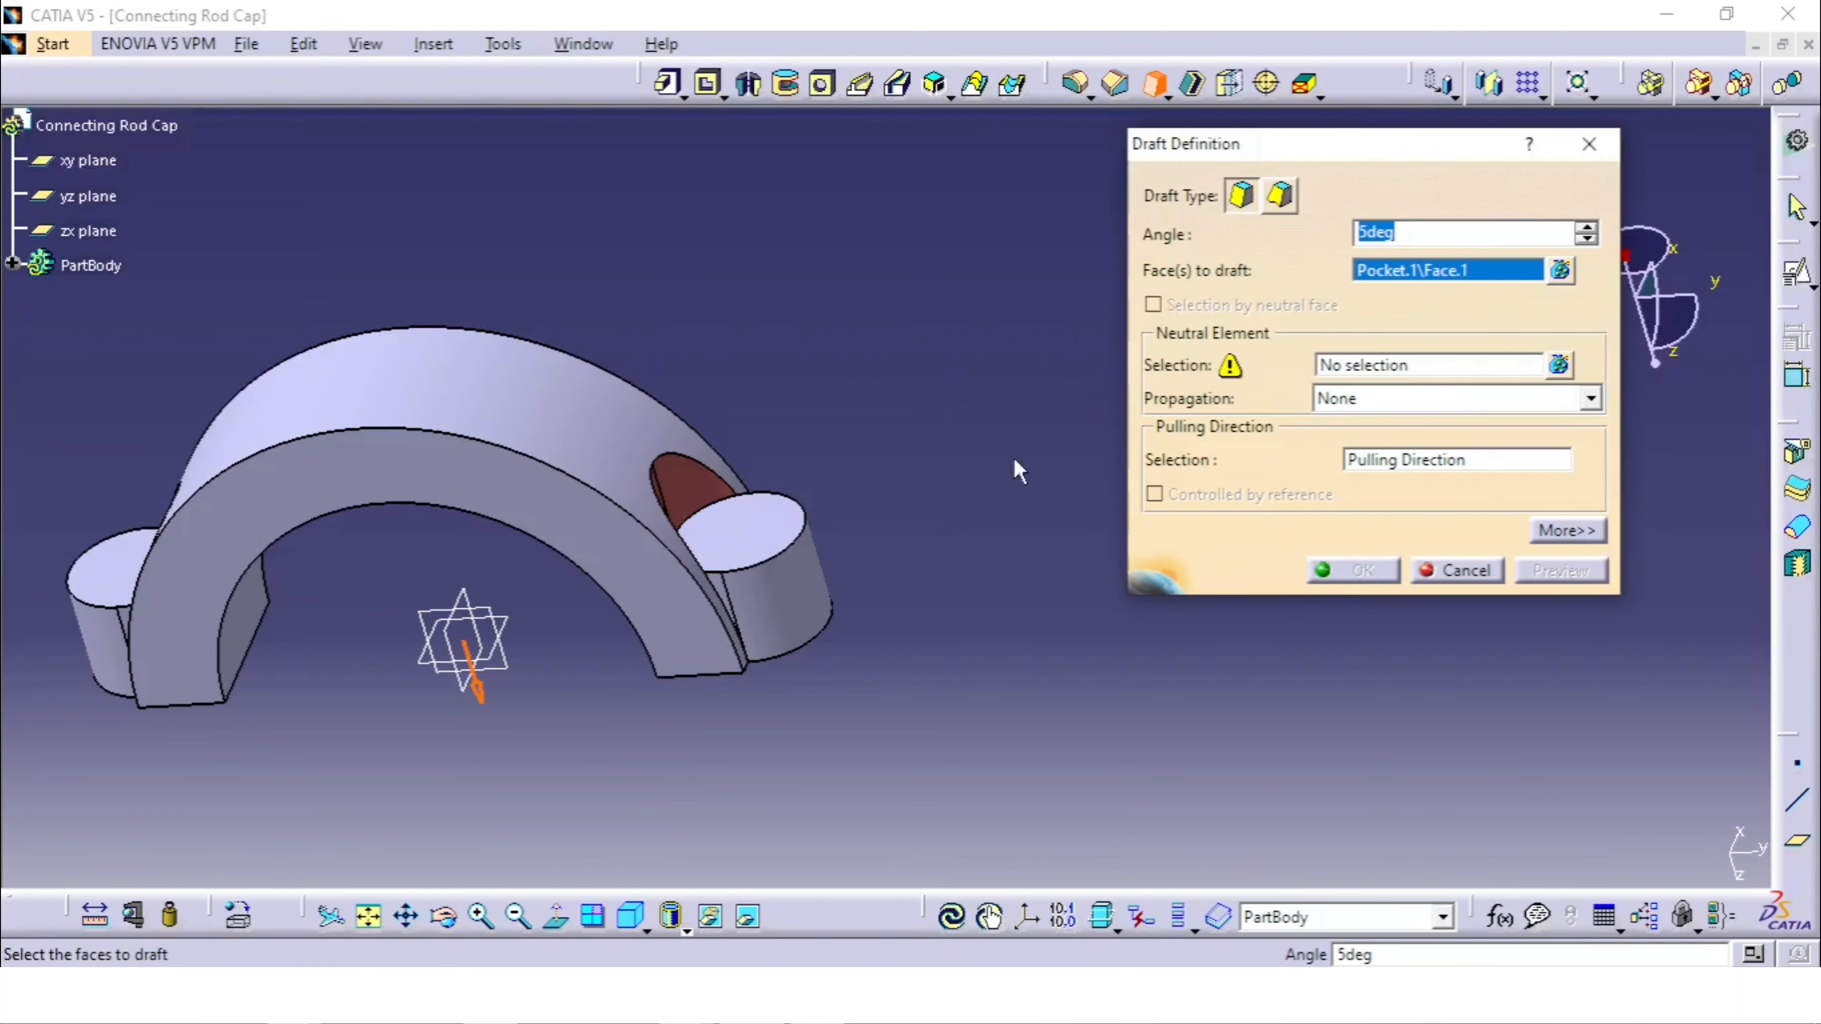
pyautogui.click(732, 518)
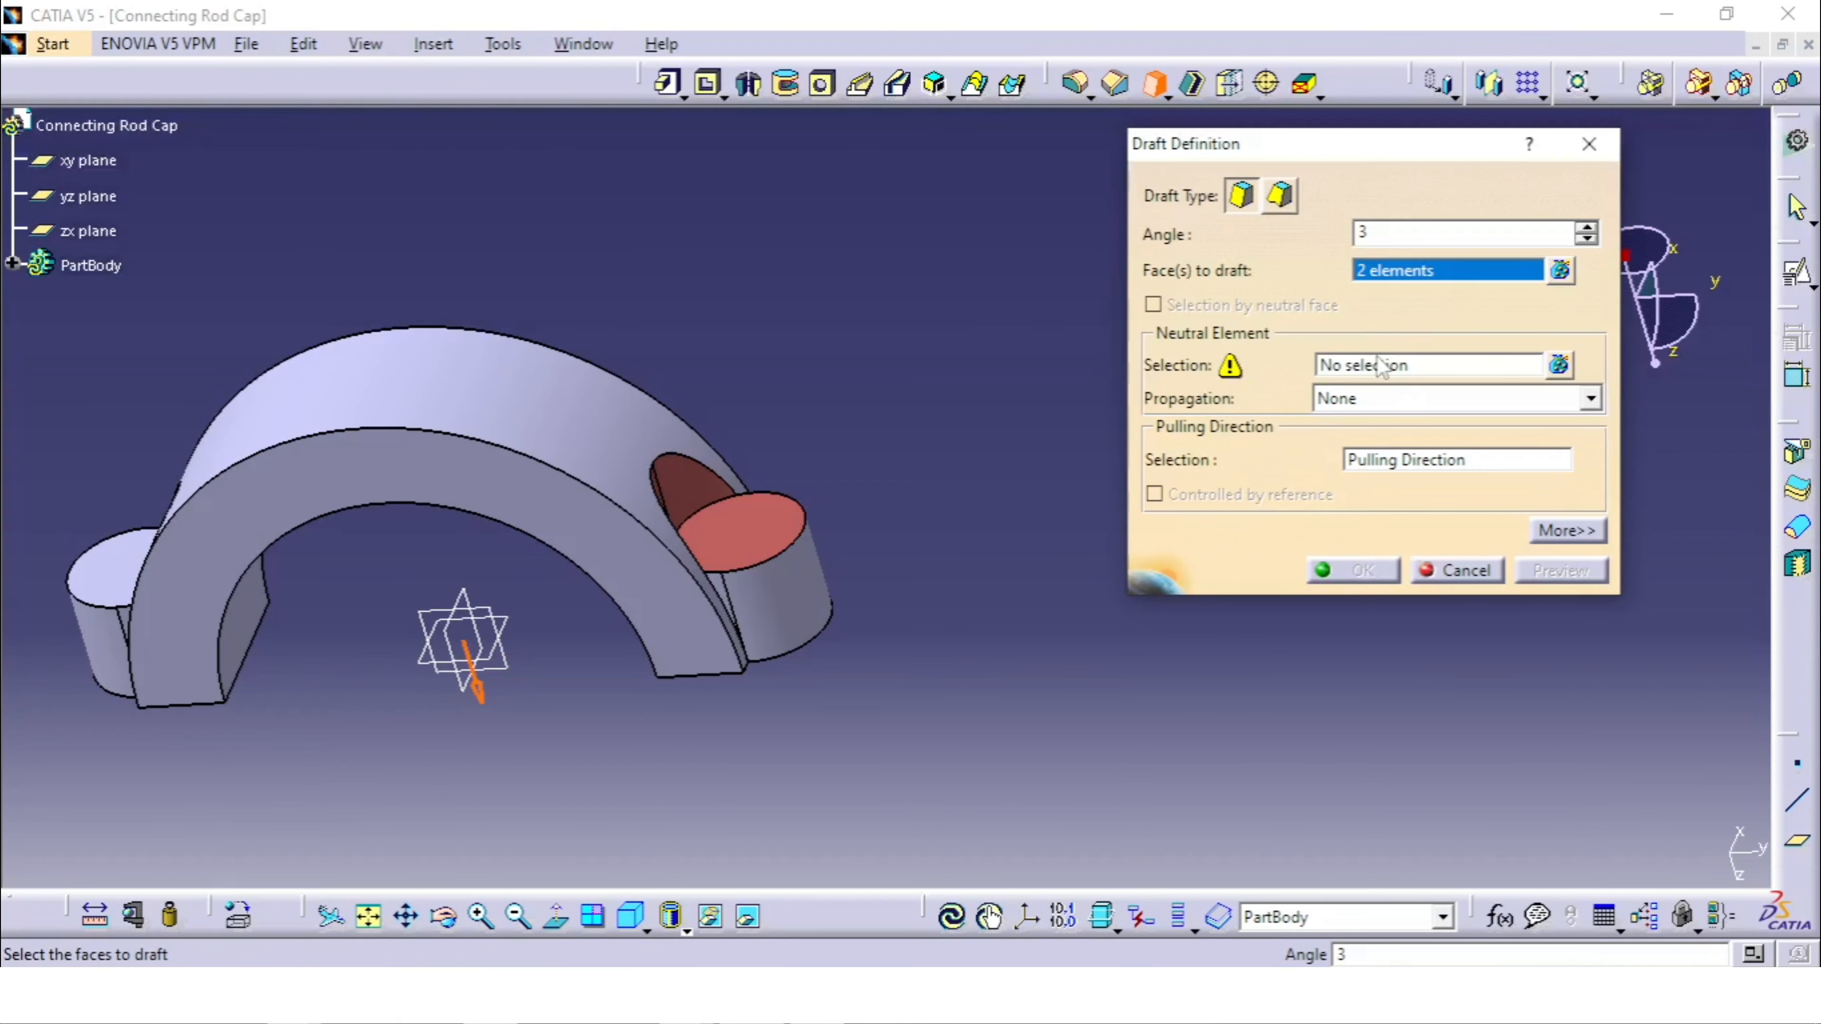
pyautogui.click(1391, 371)
pyautogui.click(1561, 270)
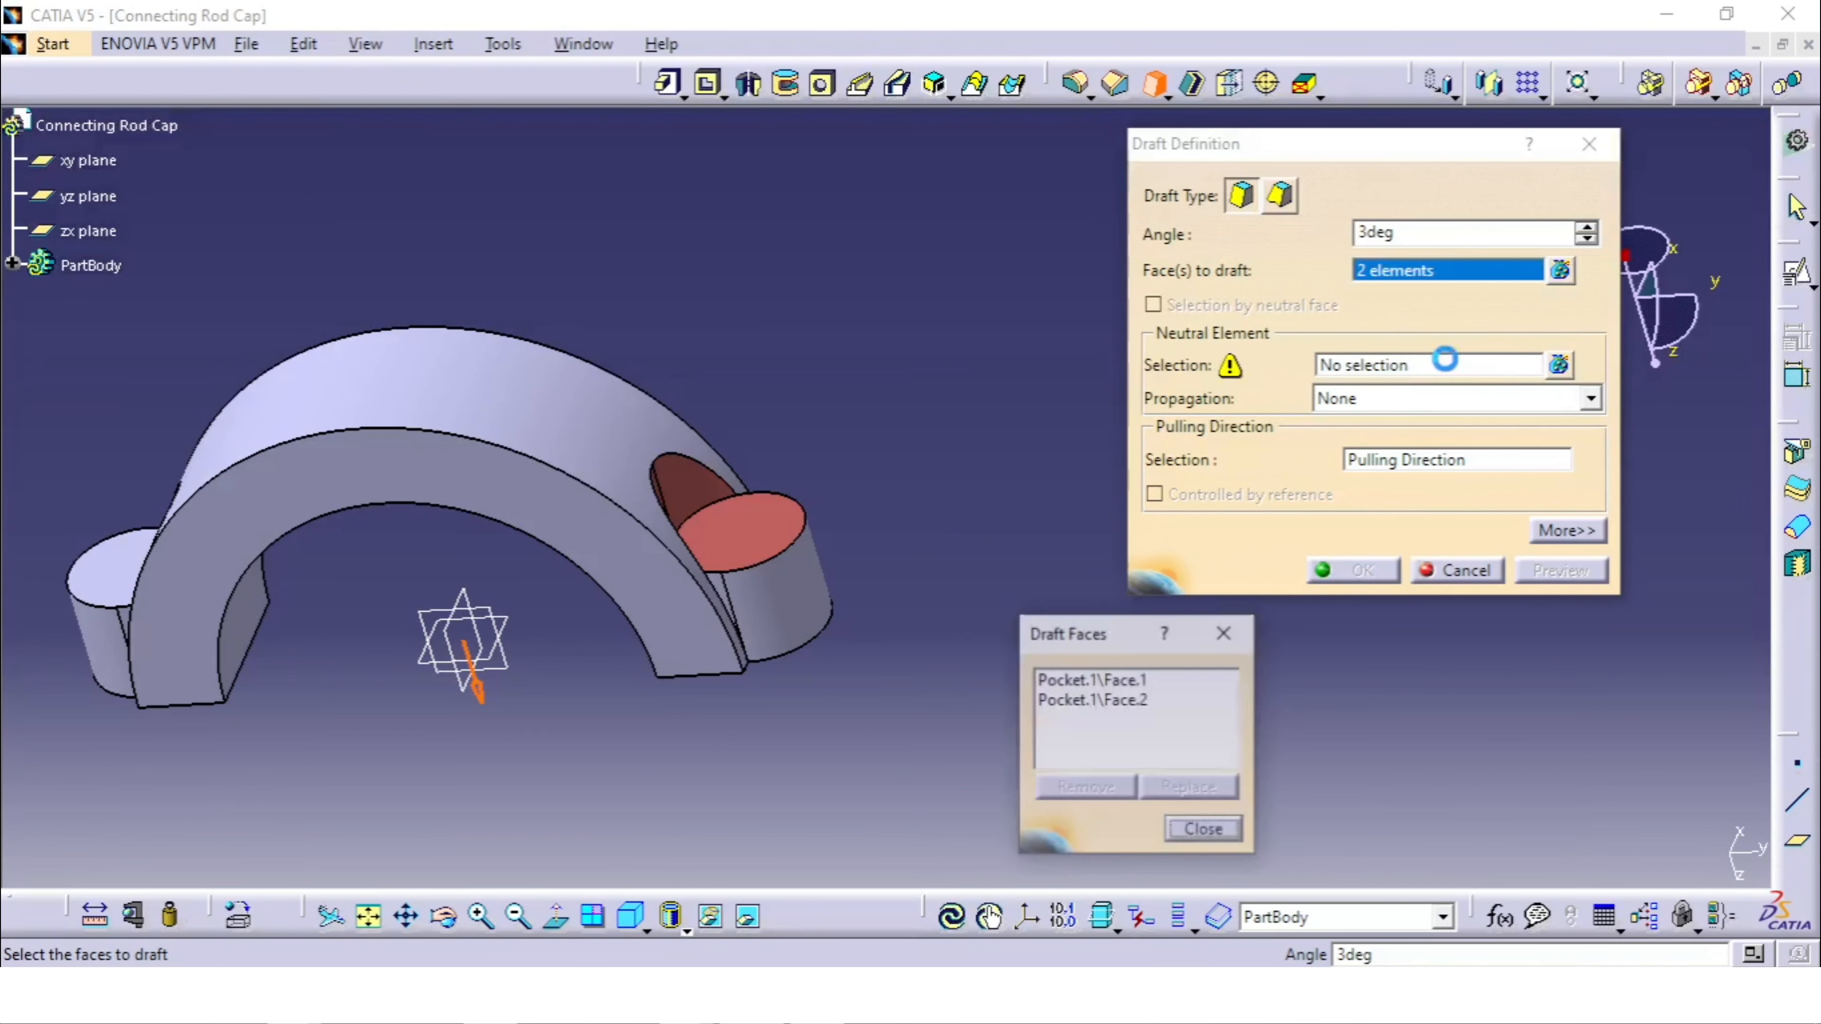
pyautogui.click(1119, 700)
pyautogui.click(1086, 788)
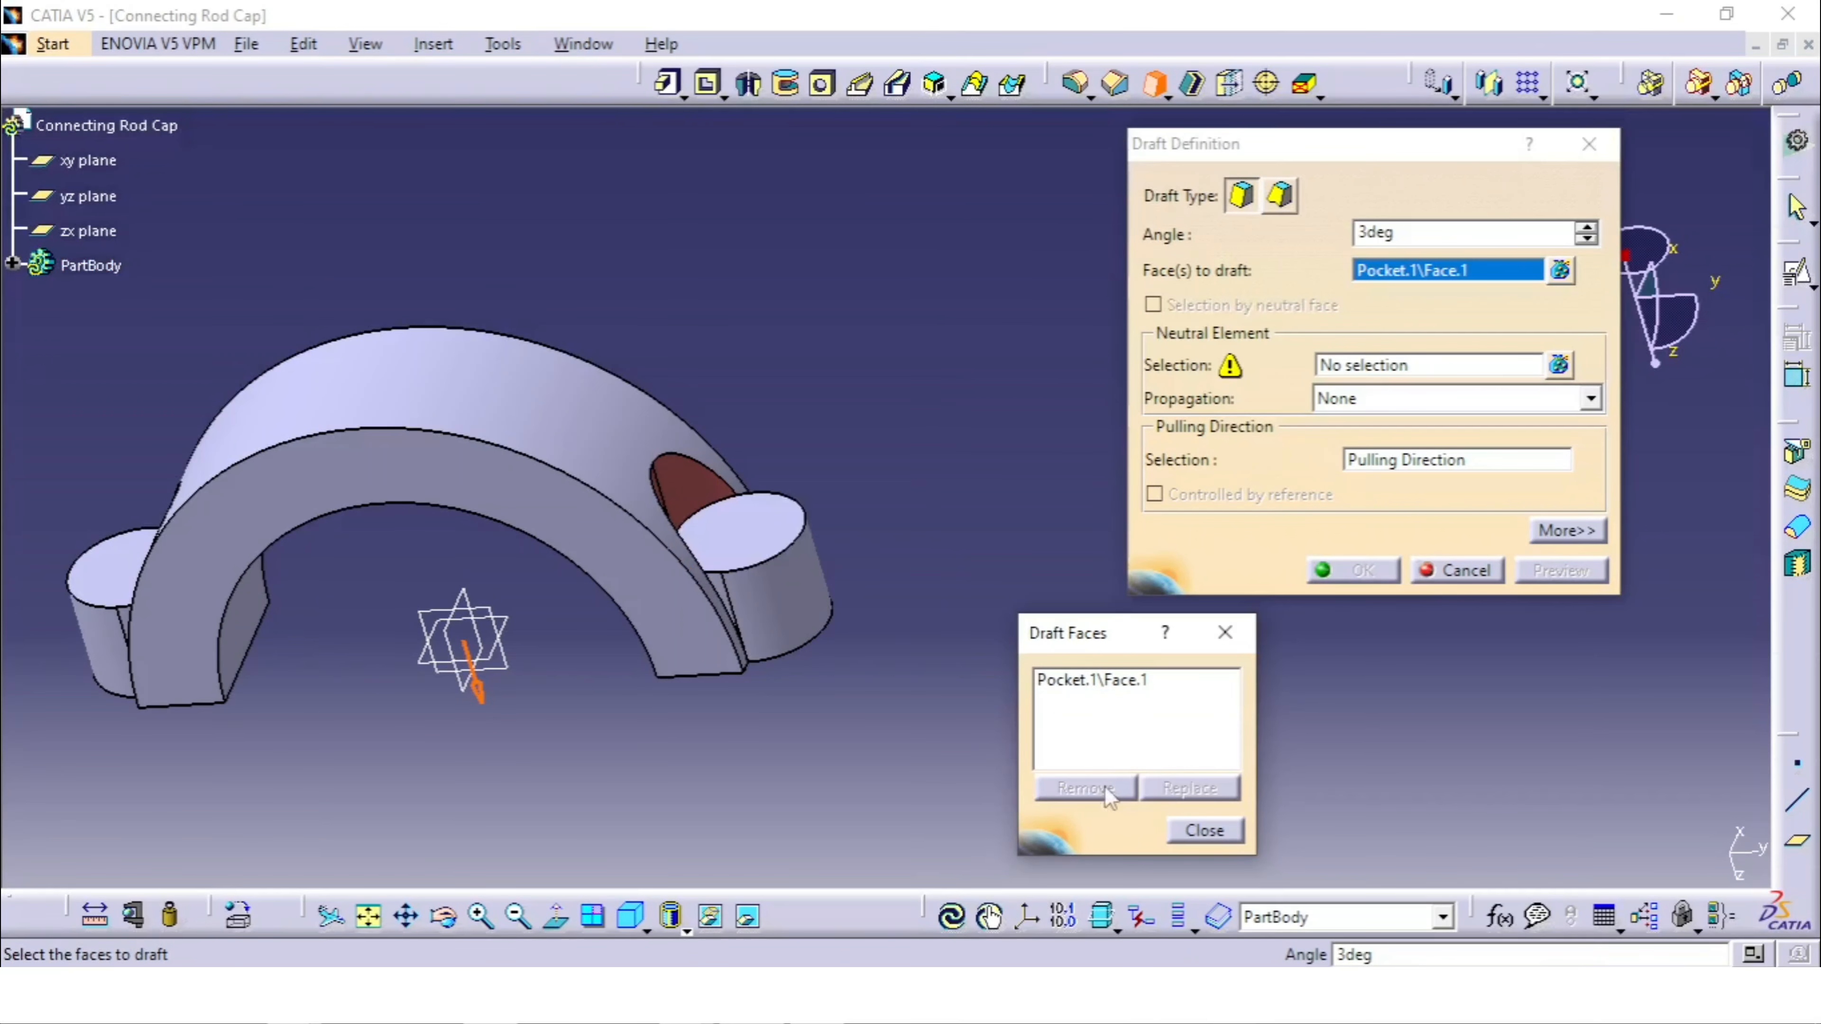
pyautogui.click(1185, 833)
# Step: Set the flat boss face beside the pocket as the draft's neutral element and preview the draft
pyautogui.click(1380, 364)
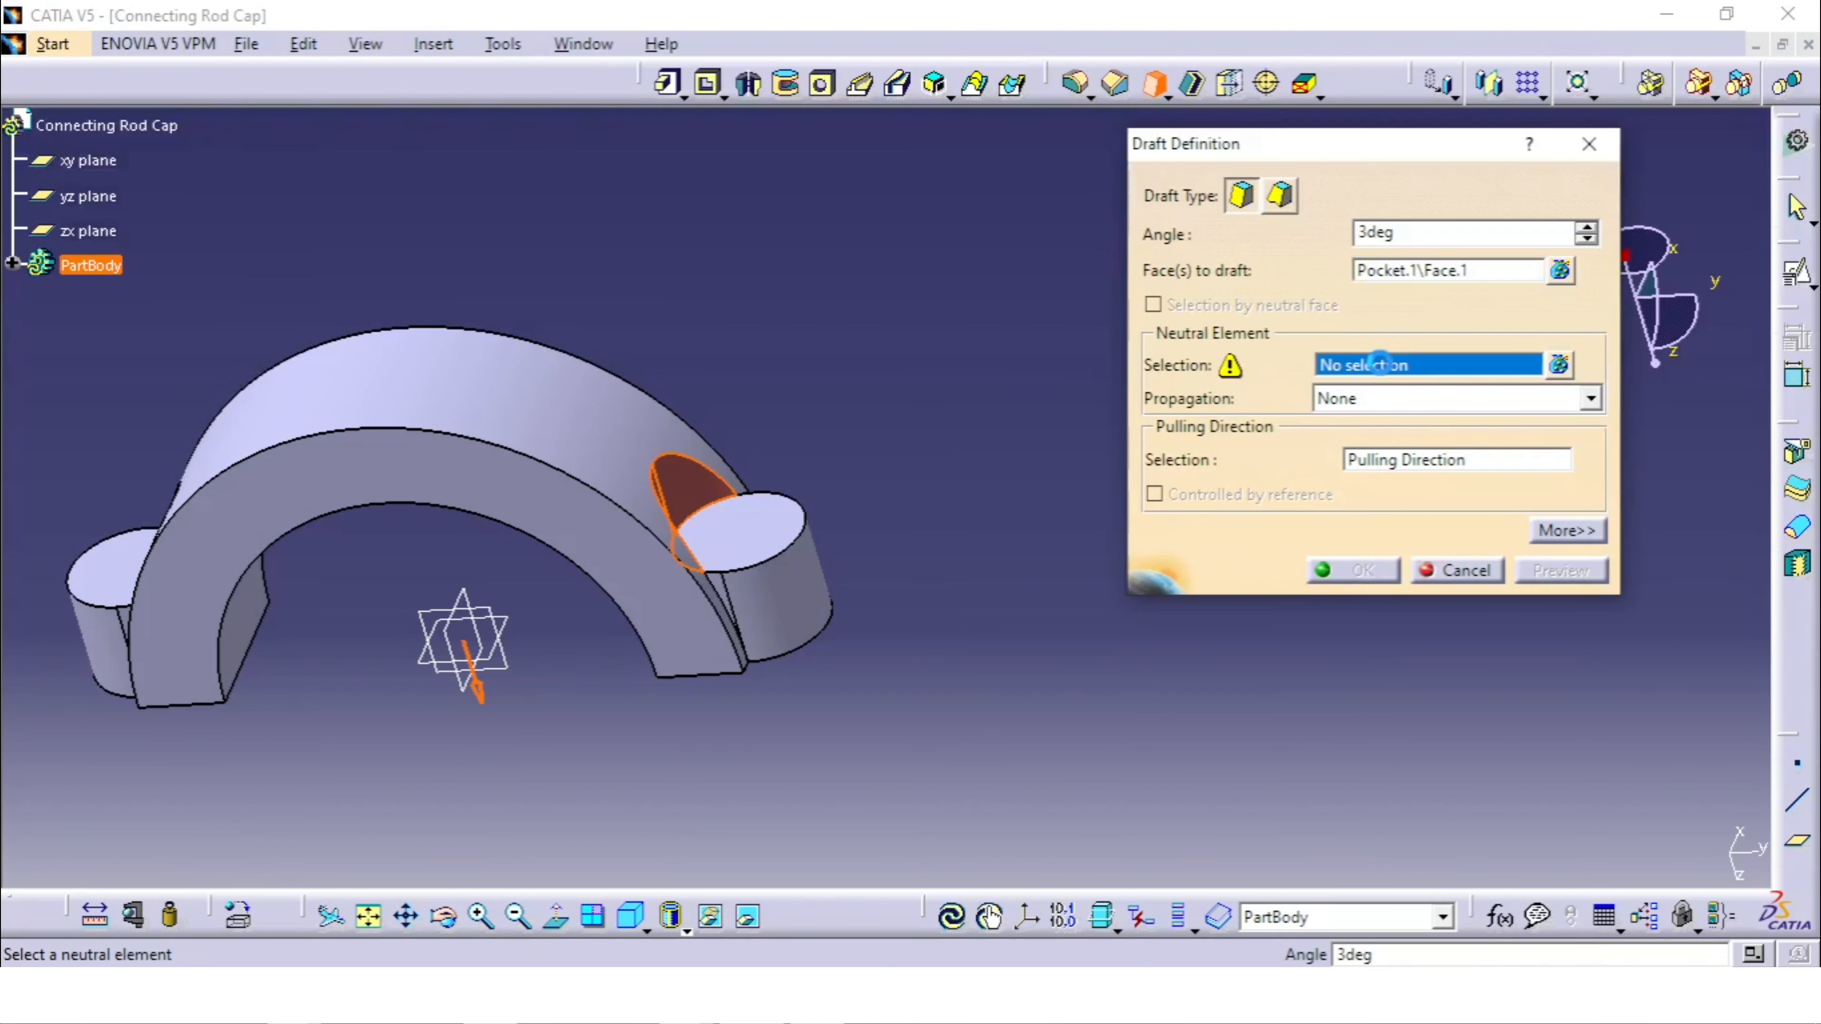
pyautogui.click(764, 520)
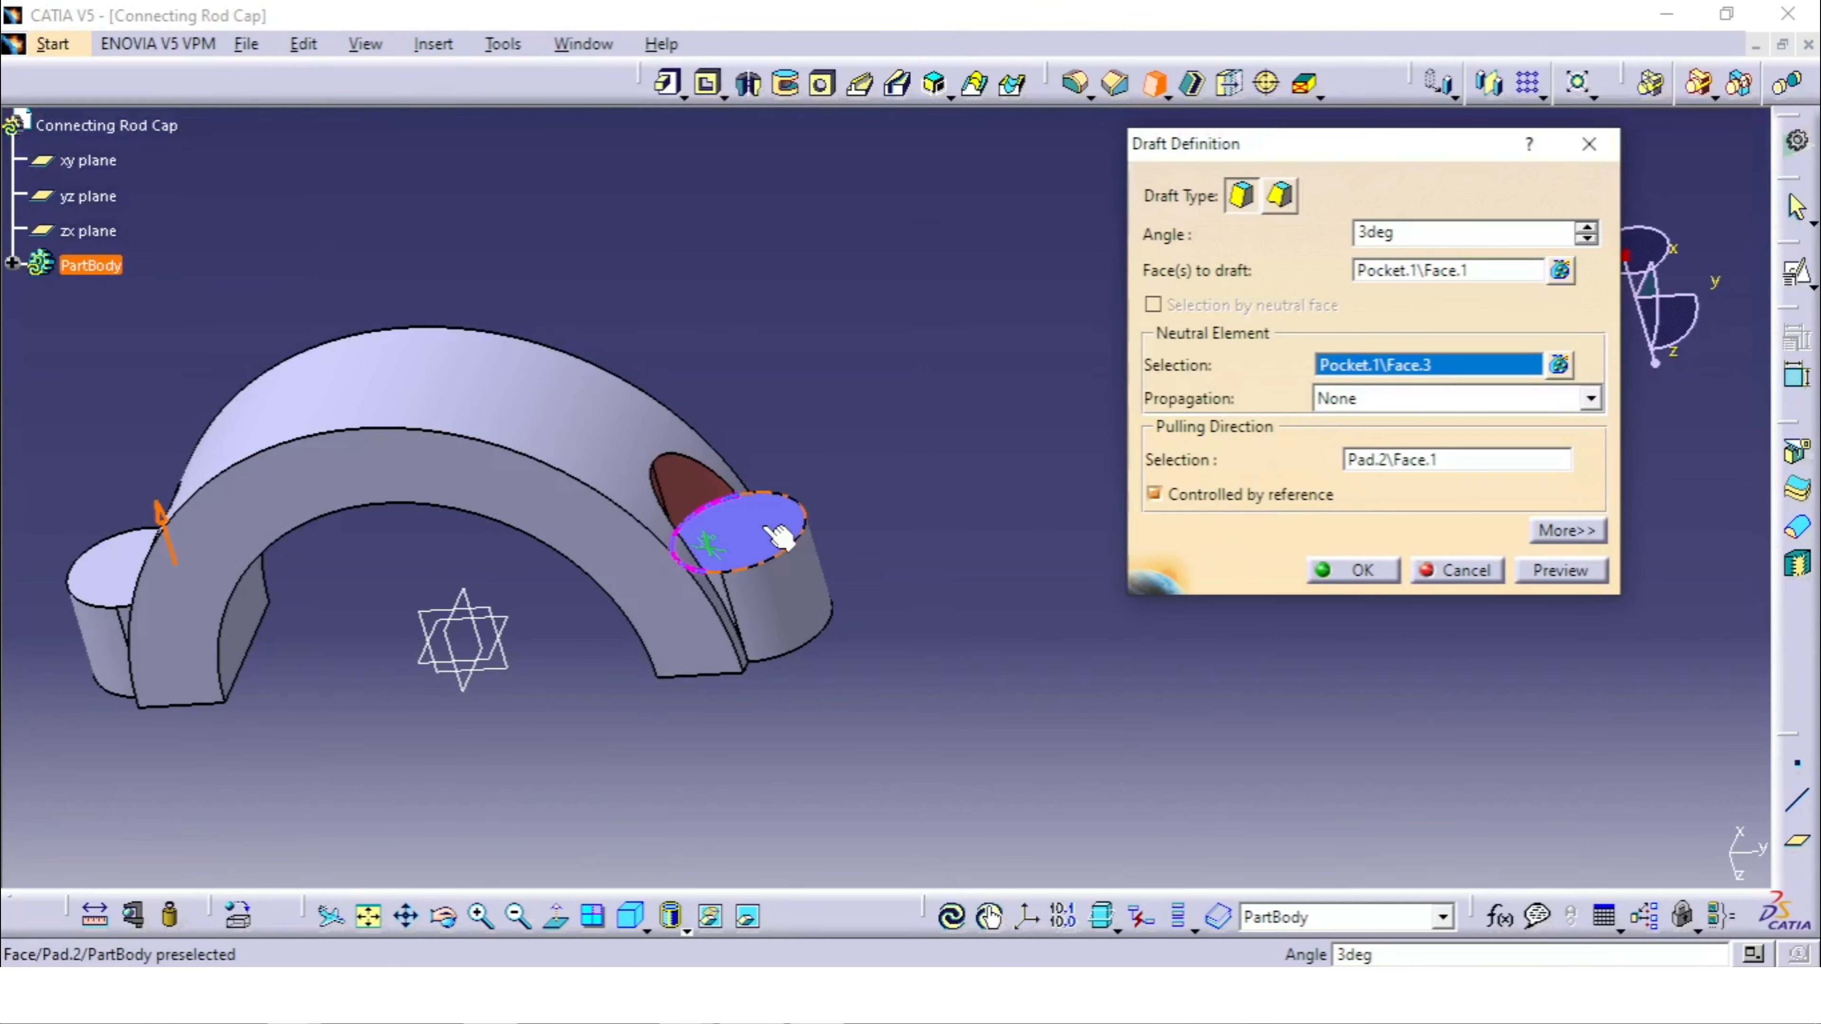
pyautogui.click(1560, 570)
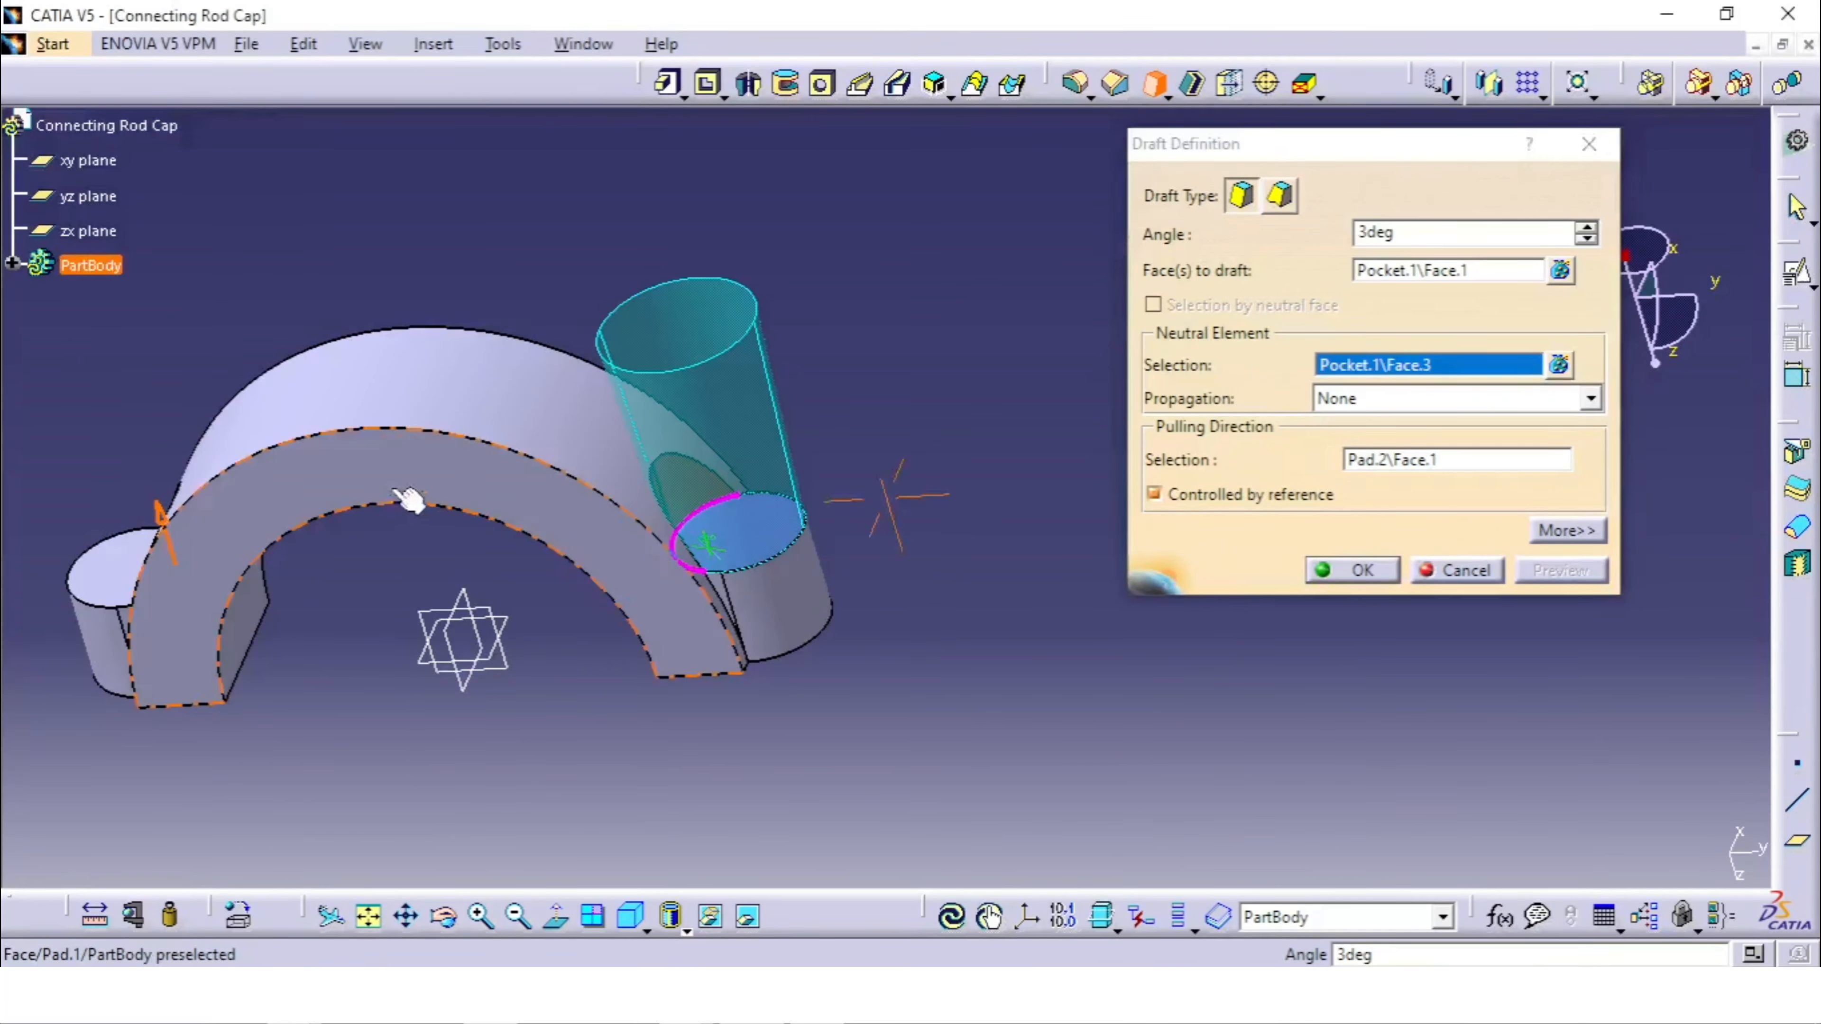
pyautogui.moveTo(501, 402); pyautogui.dragTo(859, 542, button='middle')
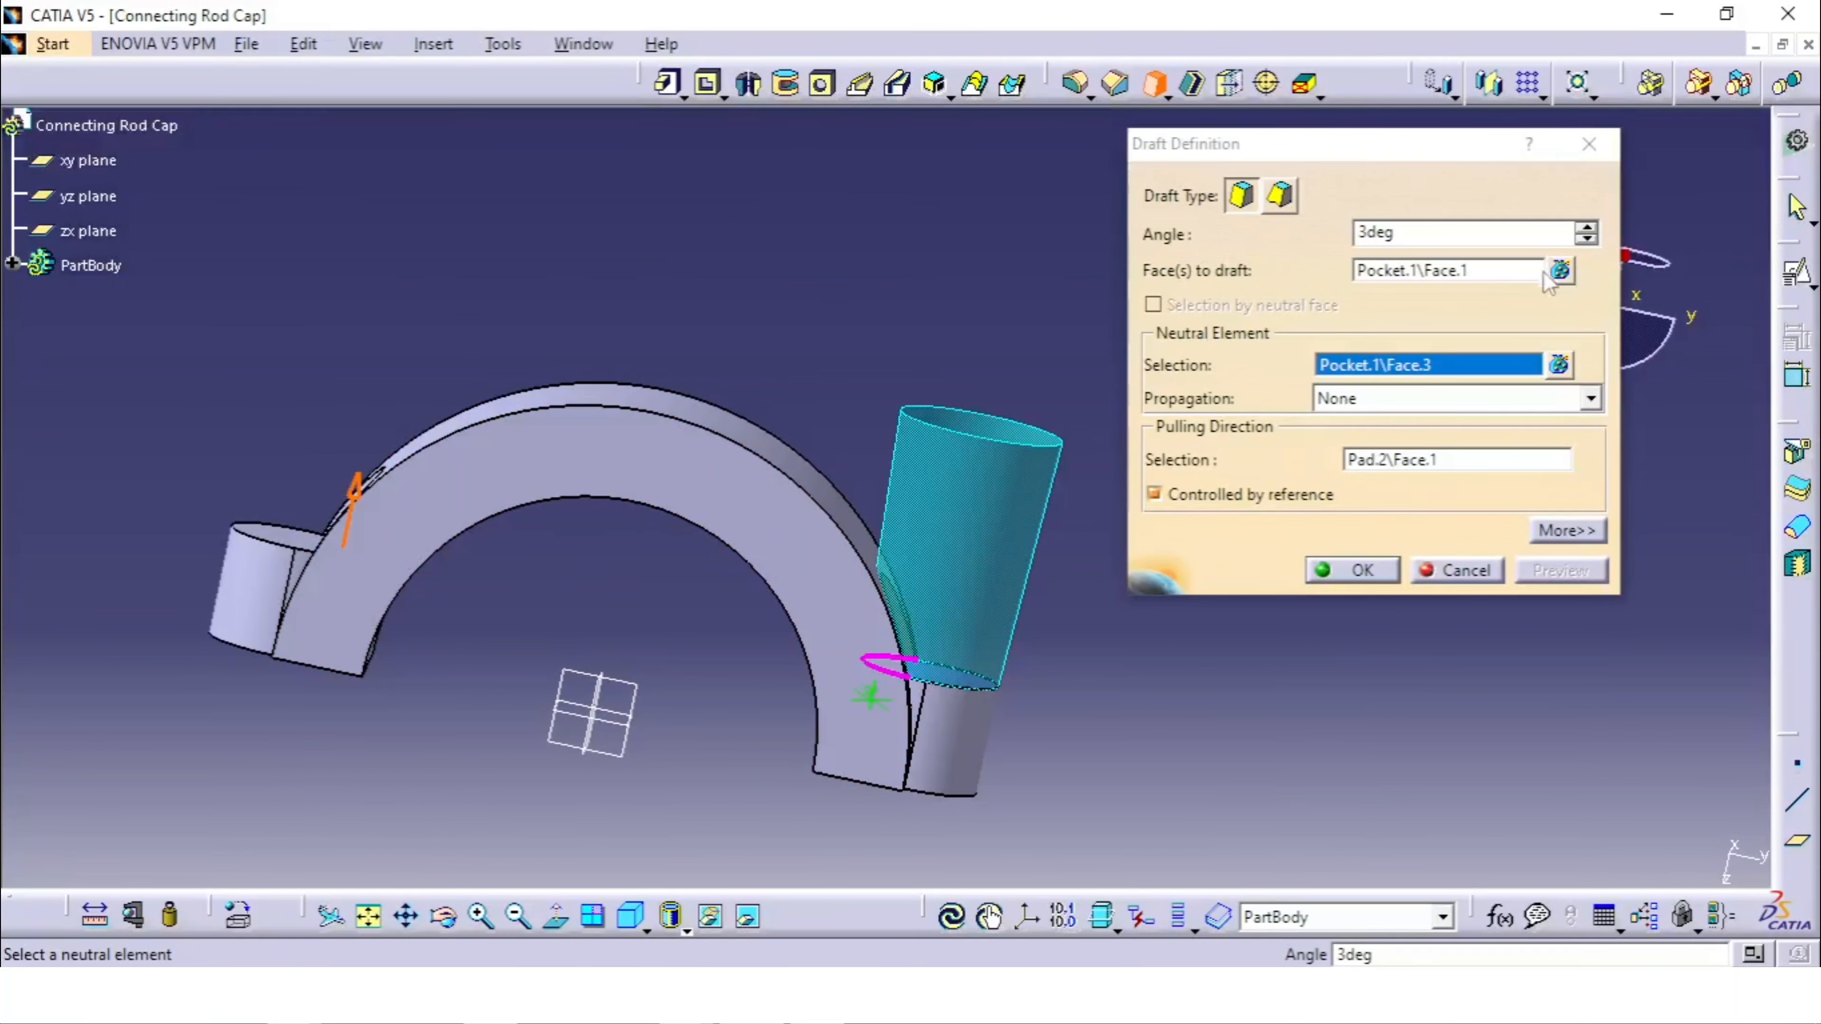
# Step: Add the curved pocket wall beside the other boss to the faces to draft, and apply the draft
pyautogui.click(1517, 276)
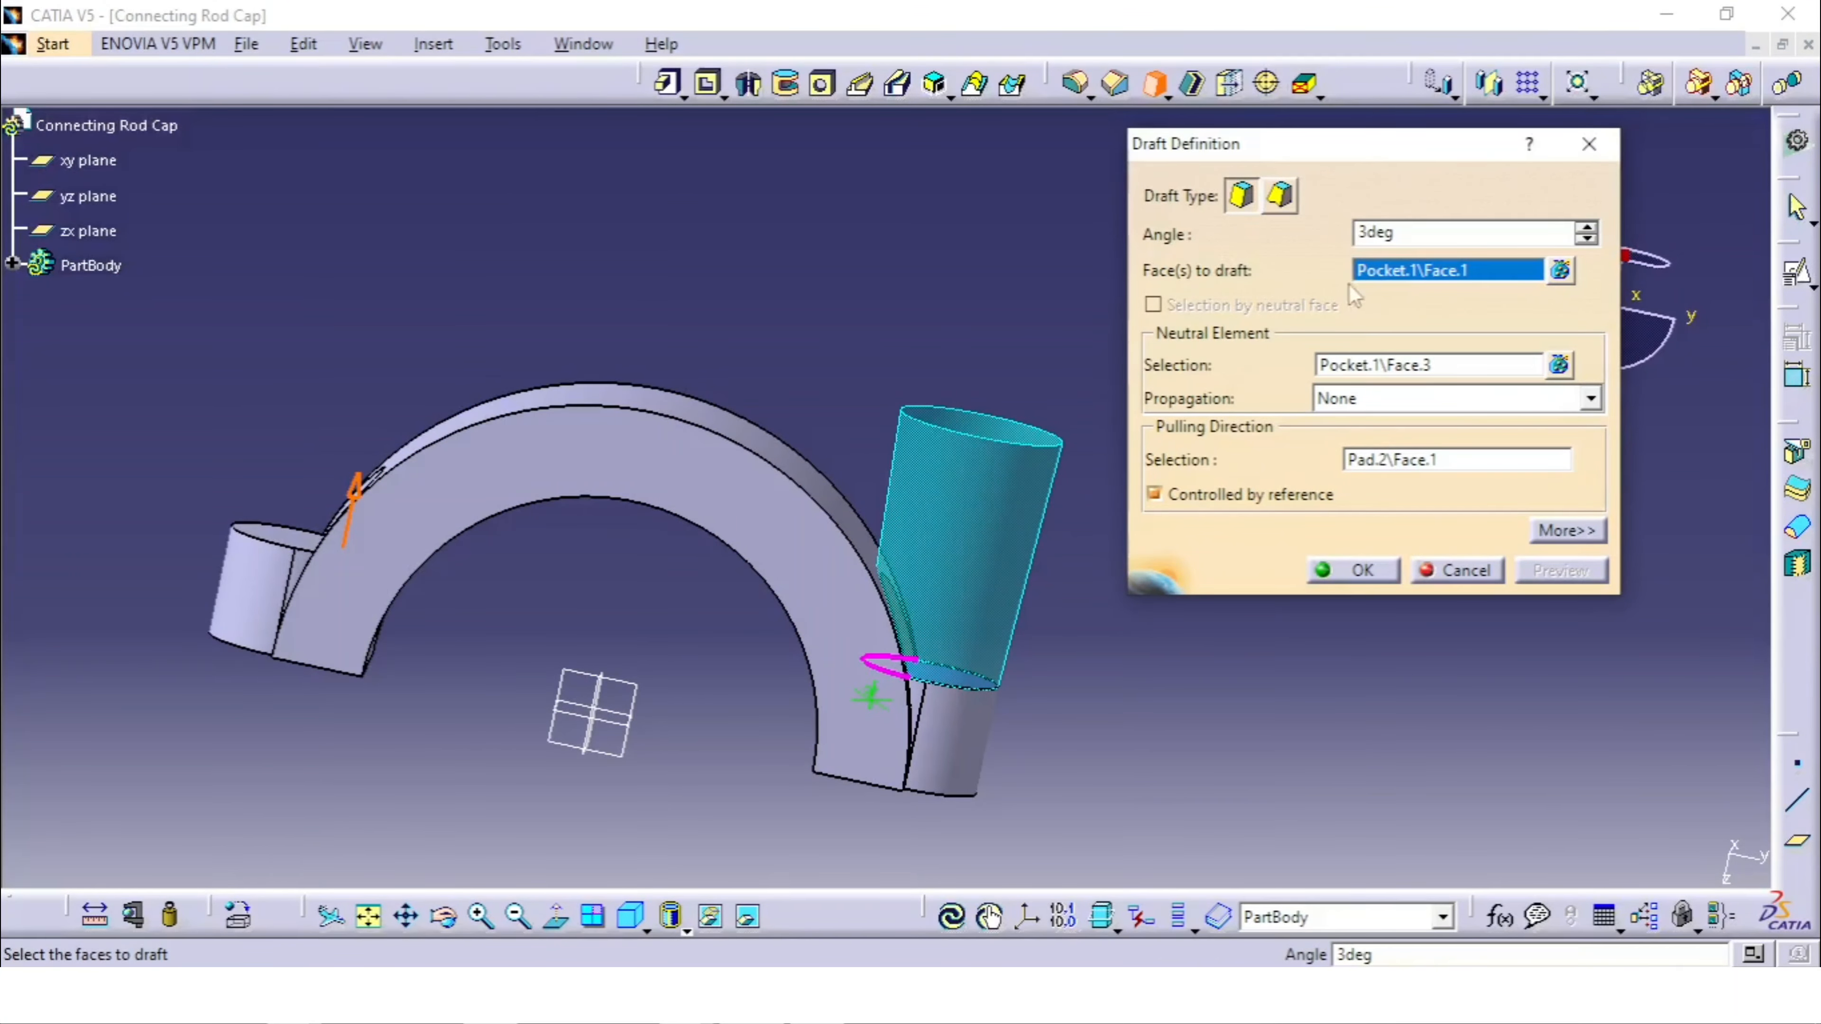
pyautogui.moveTo(505, 377); pyautogui.dragTo(1348, 649, button='middle')
pyautogui.click(649, 721)
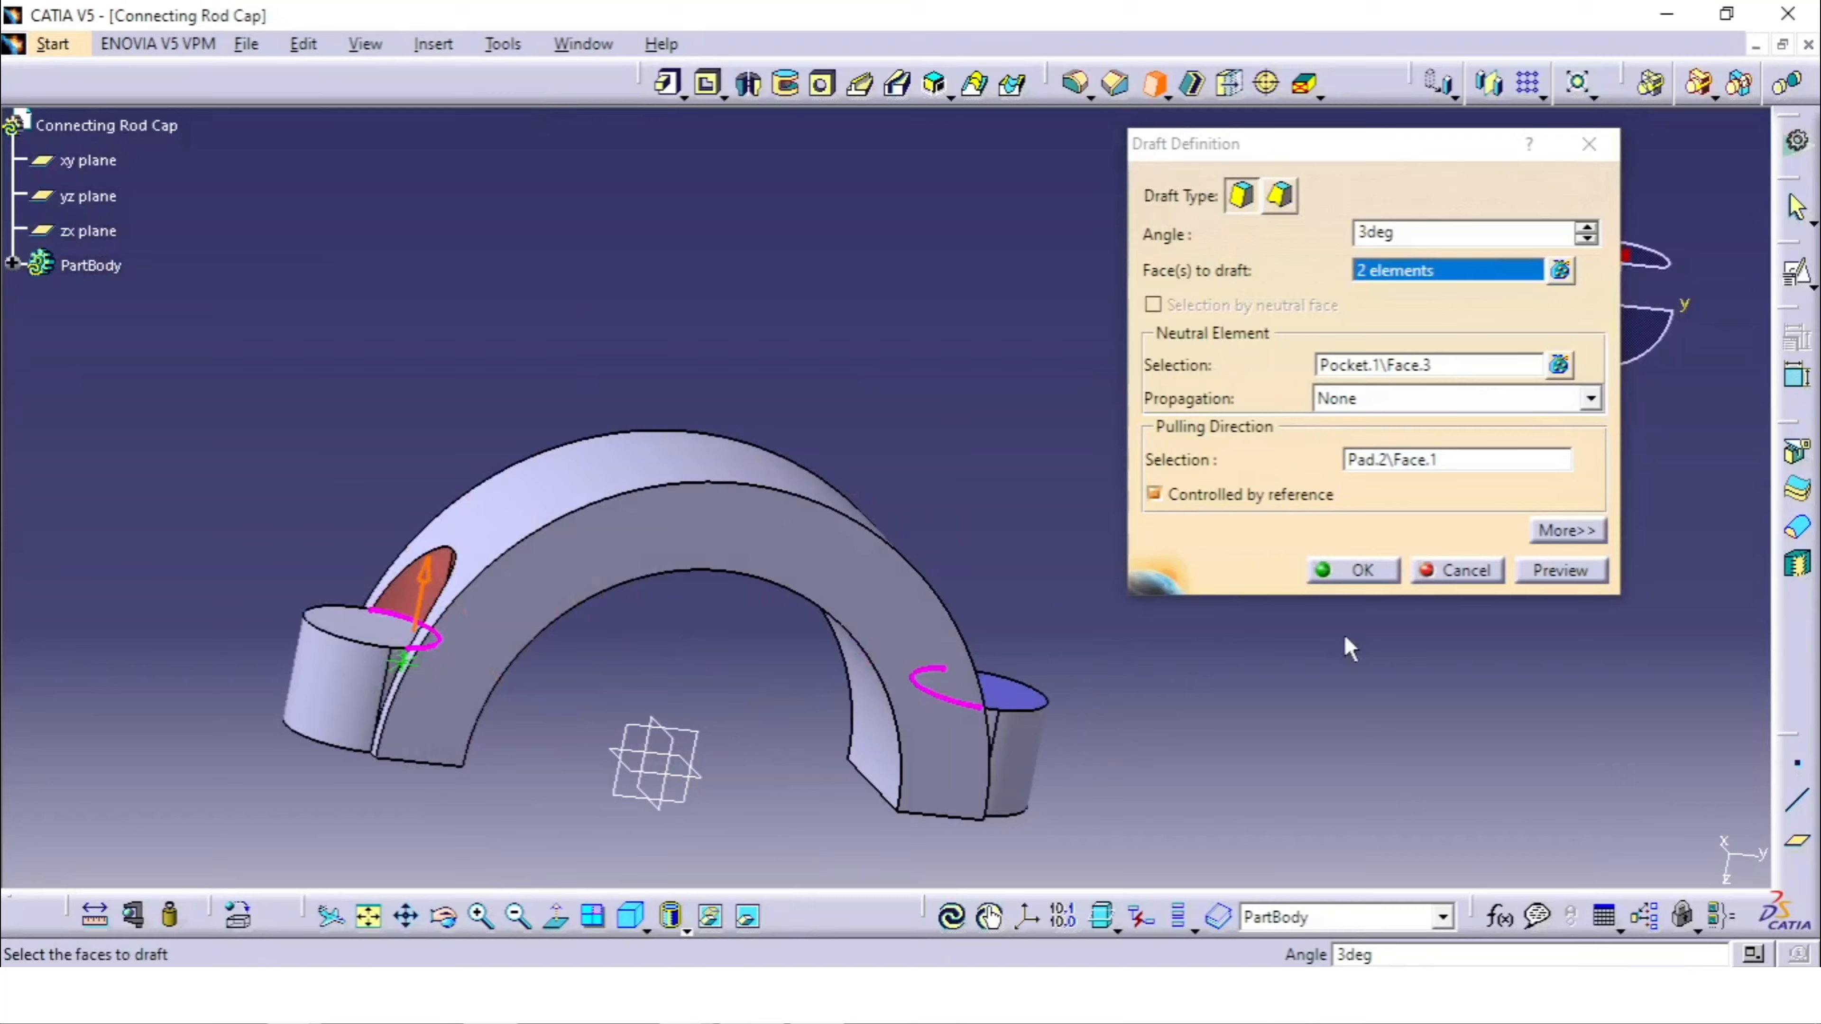
pyautogui.click(1551, 569)
pyautogui.moveTo(677, 595); pyautogui.dragTo(603, 647, button='middle')
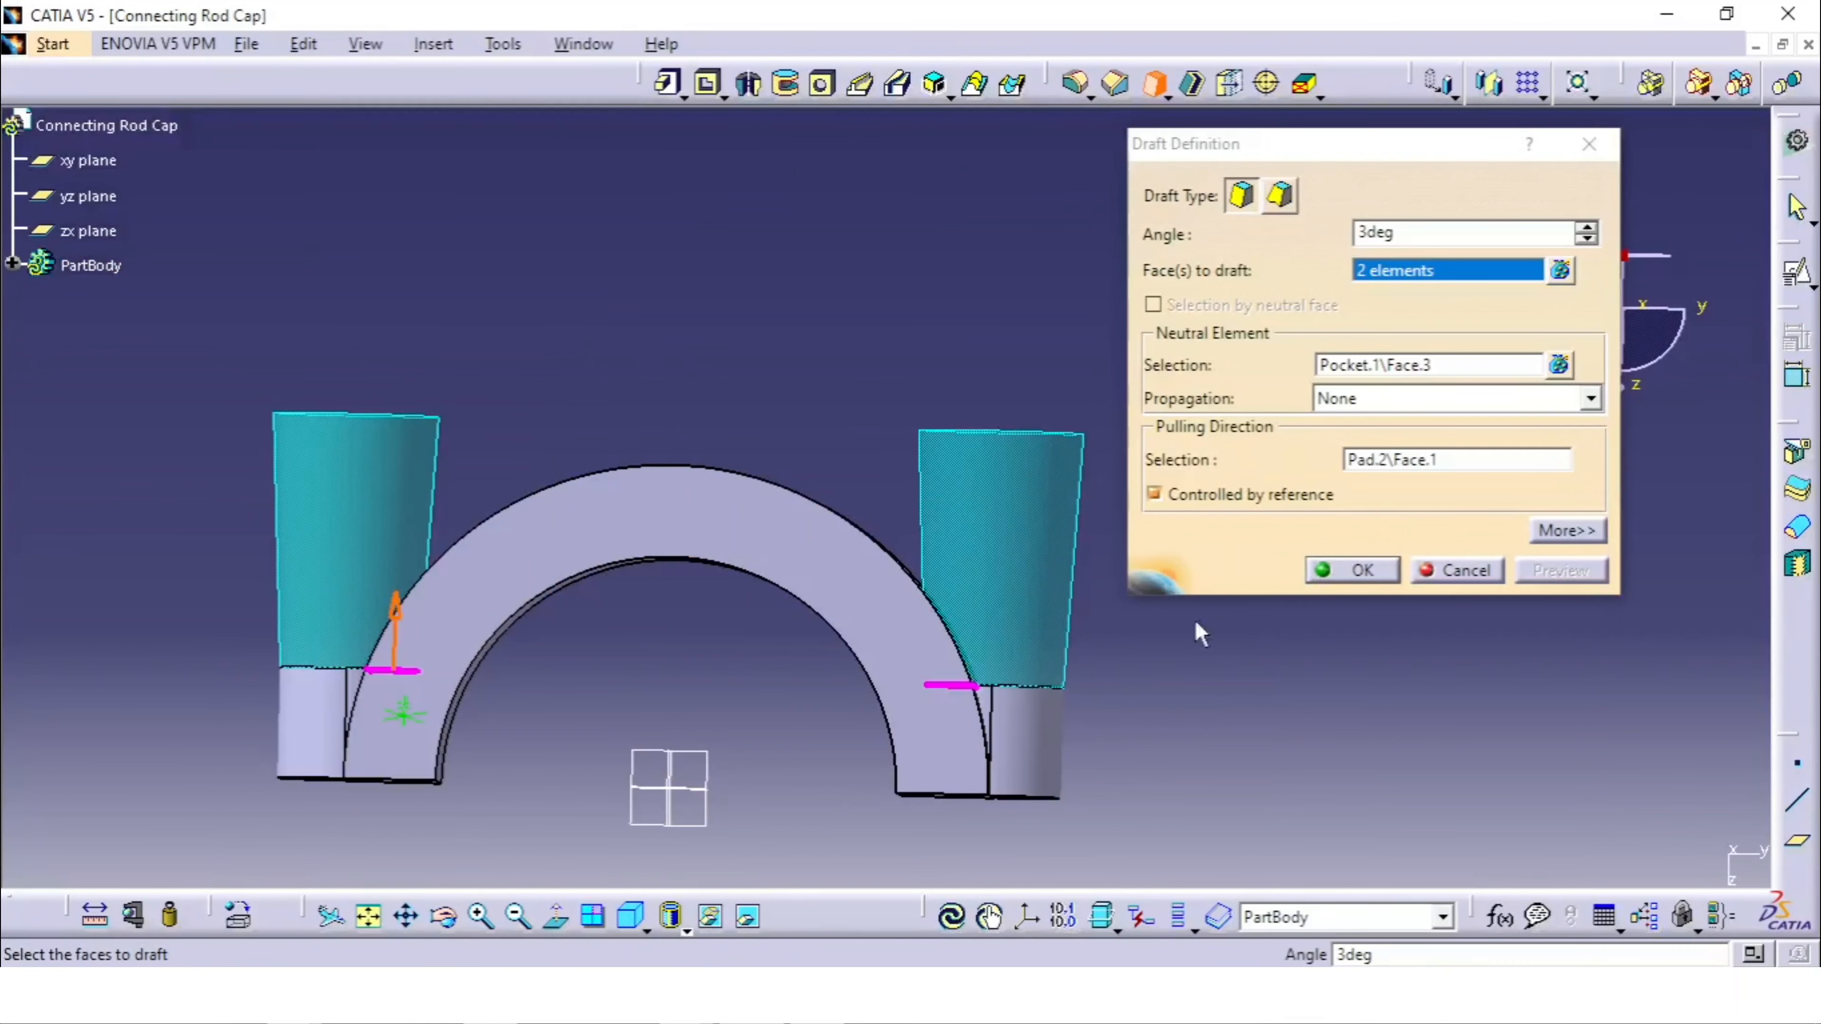
pyautogui.click(1352, 570)
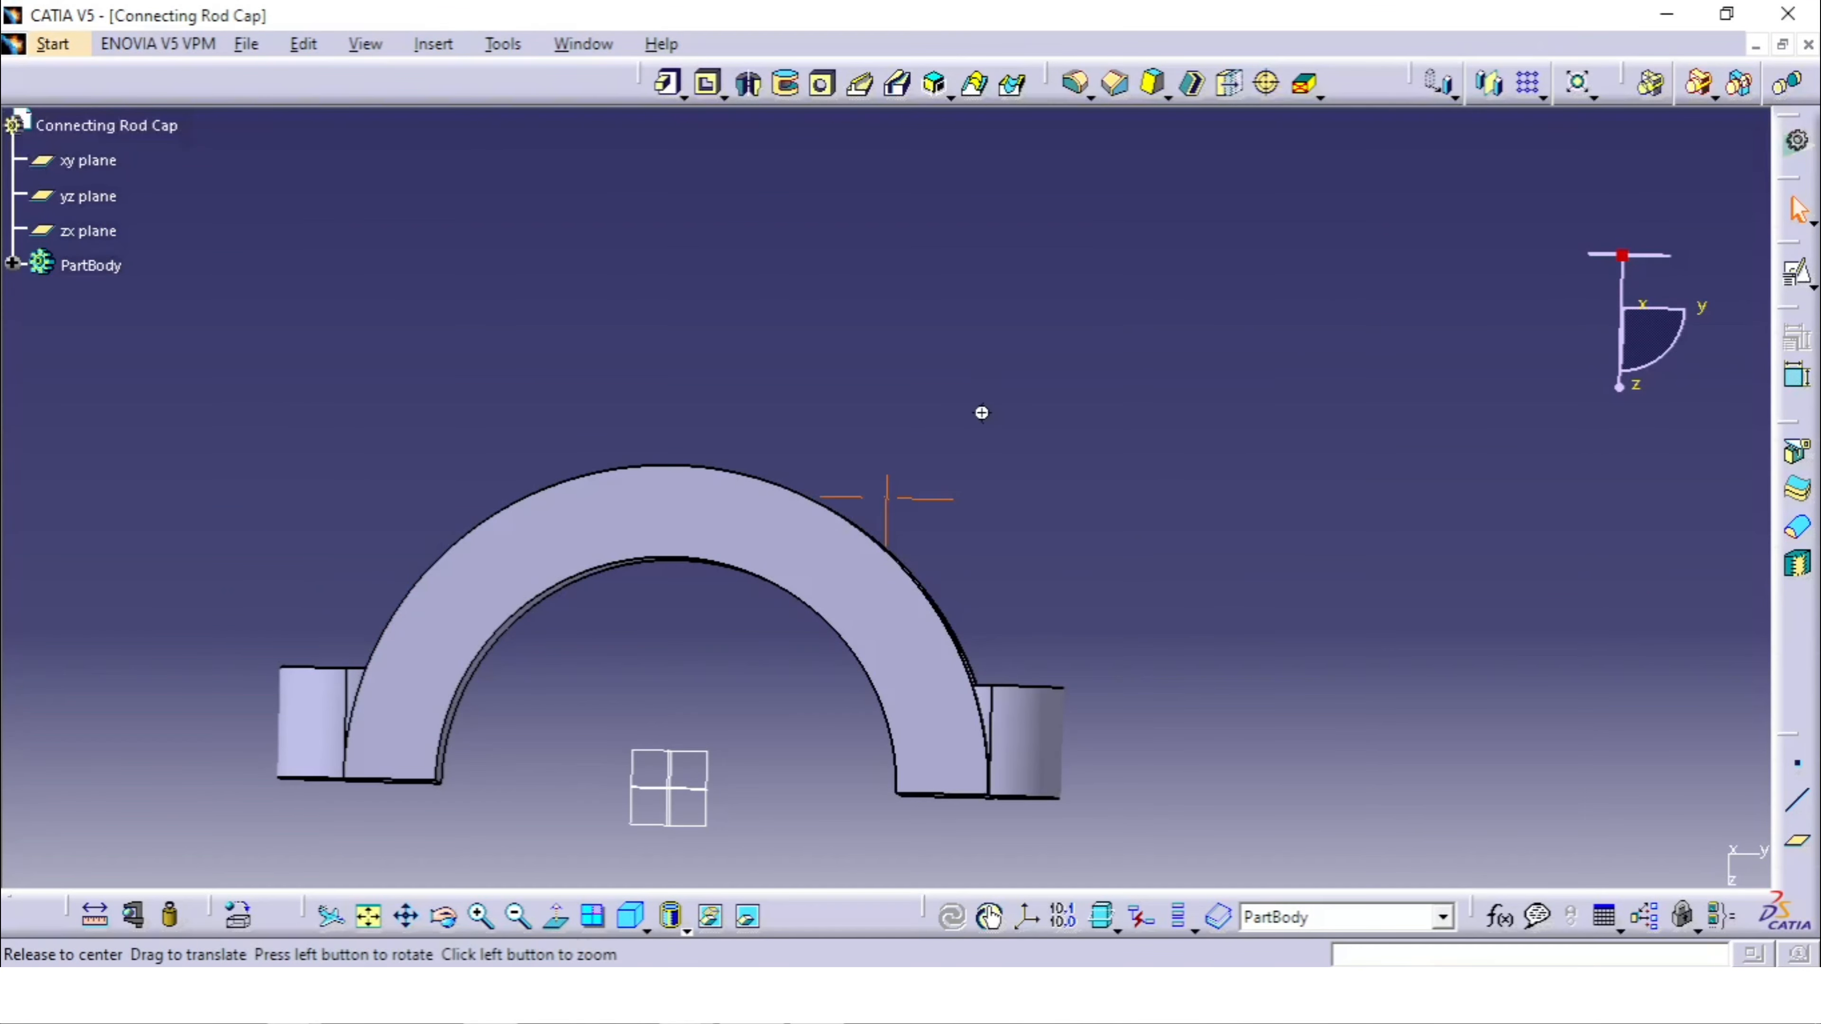
# Step: Inspect the cap's mating side and examine the bolt hole and counterbore callout and the hole locations in the drawing
pyautogui.moveTo(982, 412); pyautogui.dragTo(932, 326, button='middle')
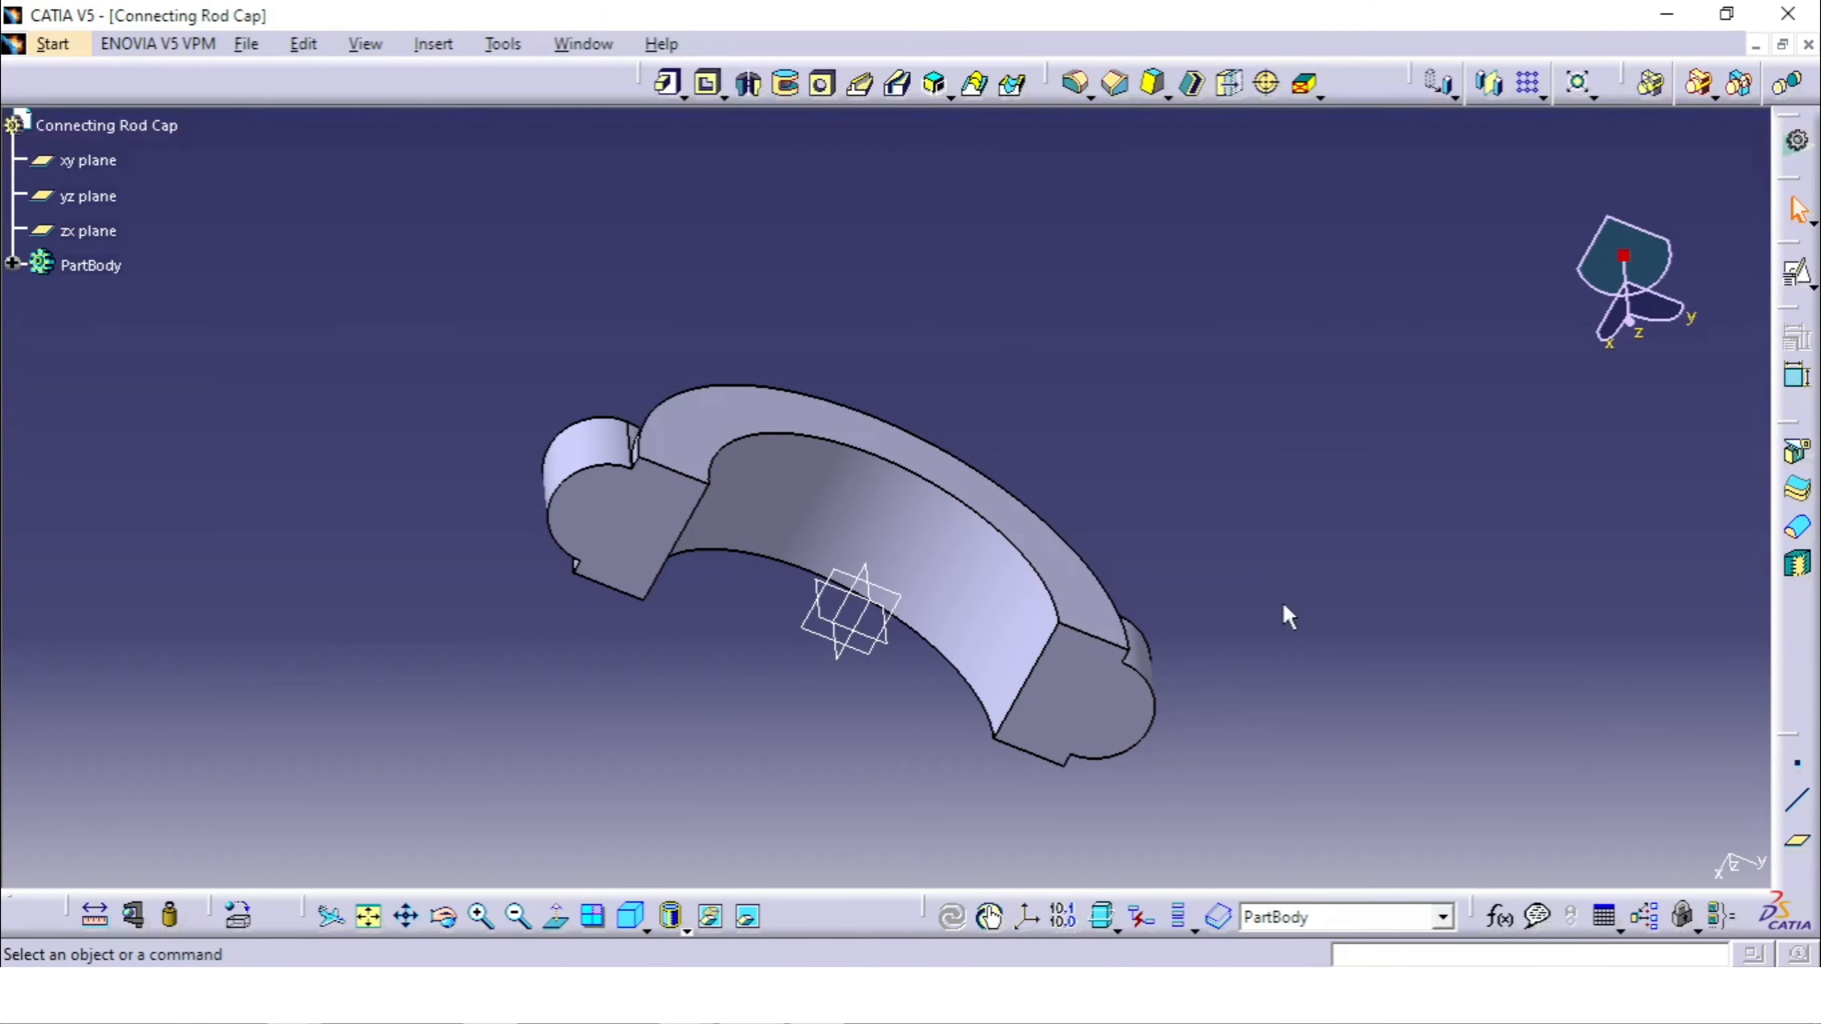
pyautogui.click(593, 897)
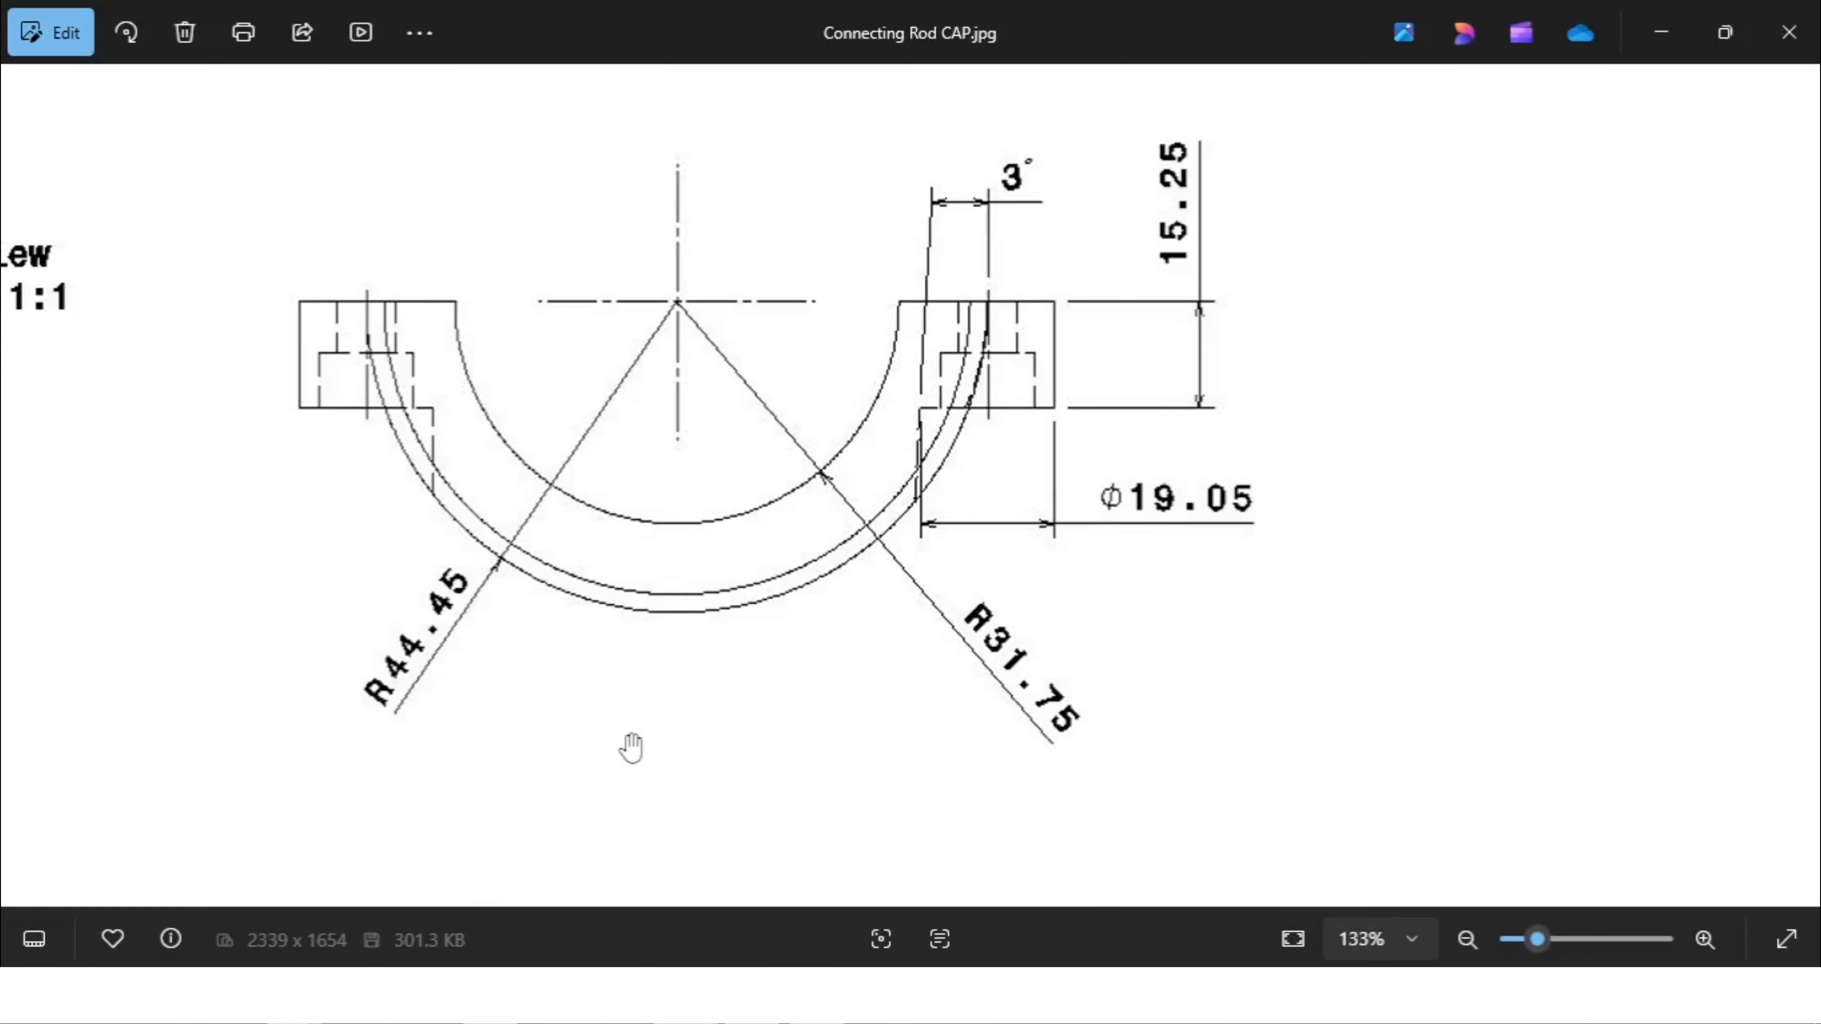
pyautogui.scroll(-5, 718, 646)
pyautogui.scroll(4, 551, 287)
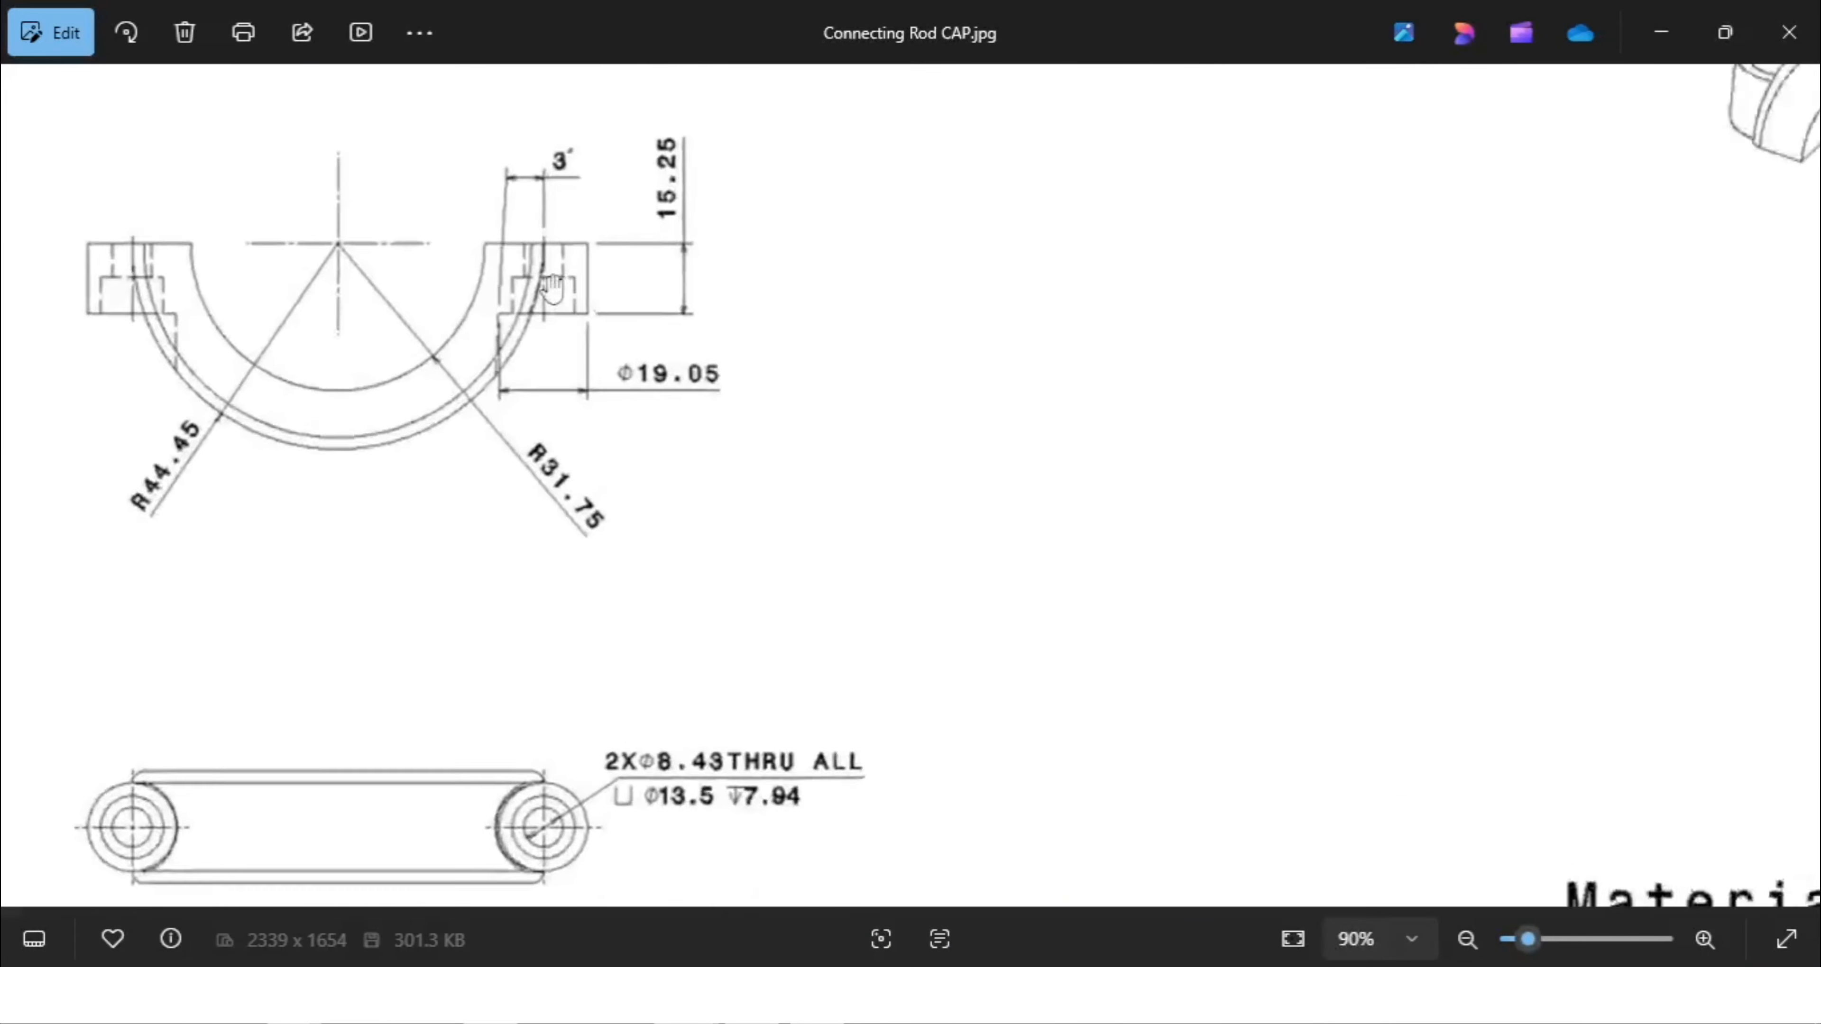
pyautogui.scroll(2, 550, 286)
pyautogui.scroll(-4, 662, 456)
pyautogui.scroll(4, 682, 663)
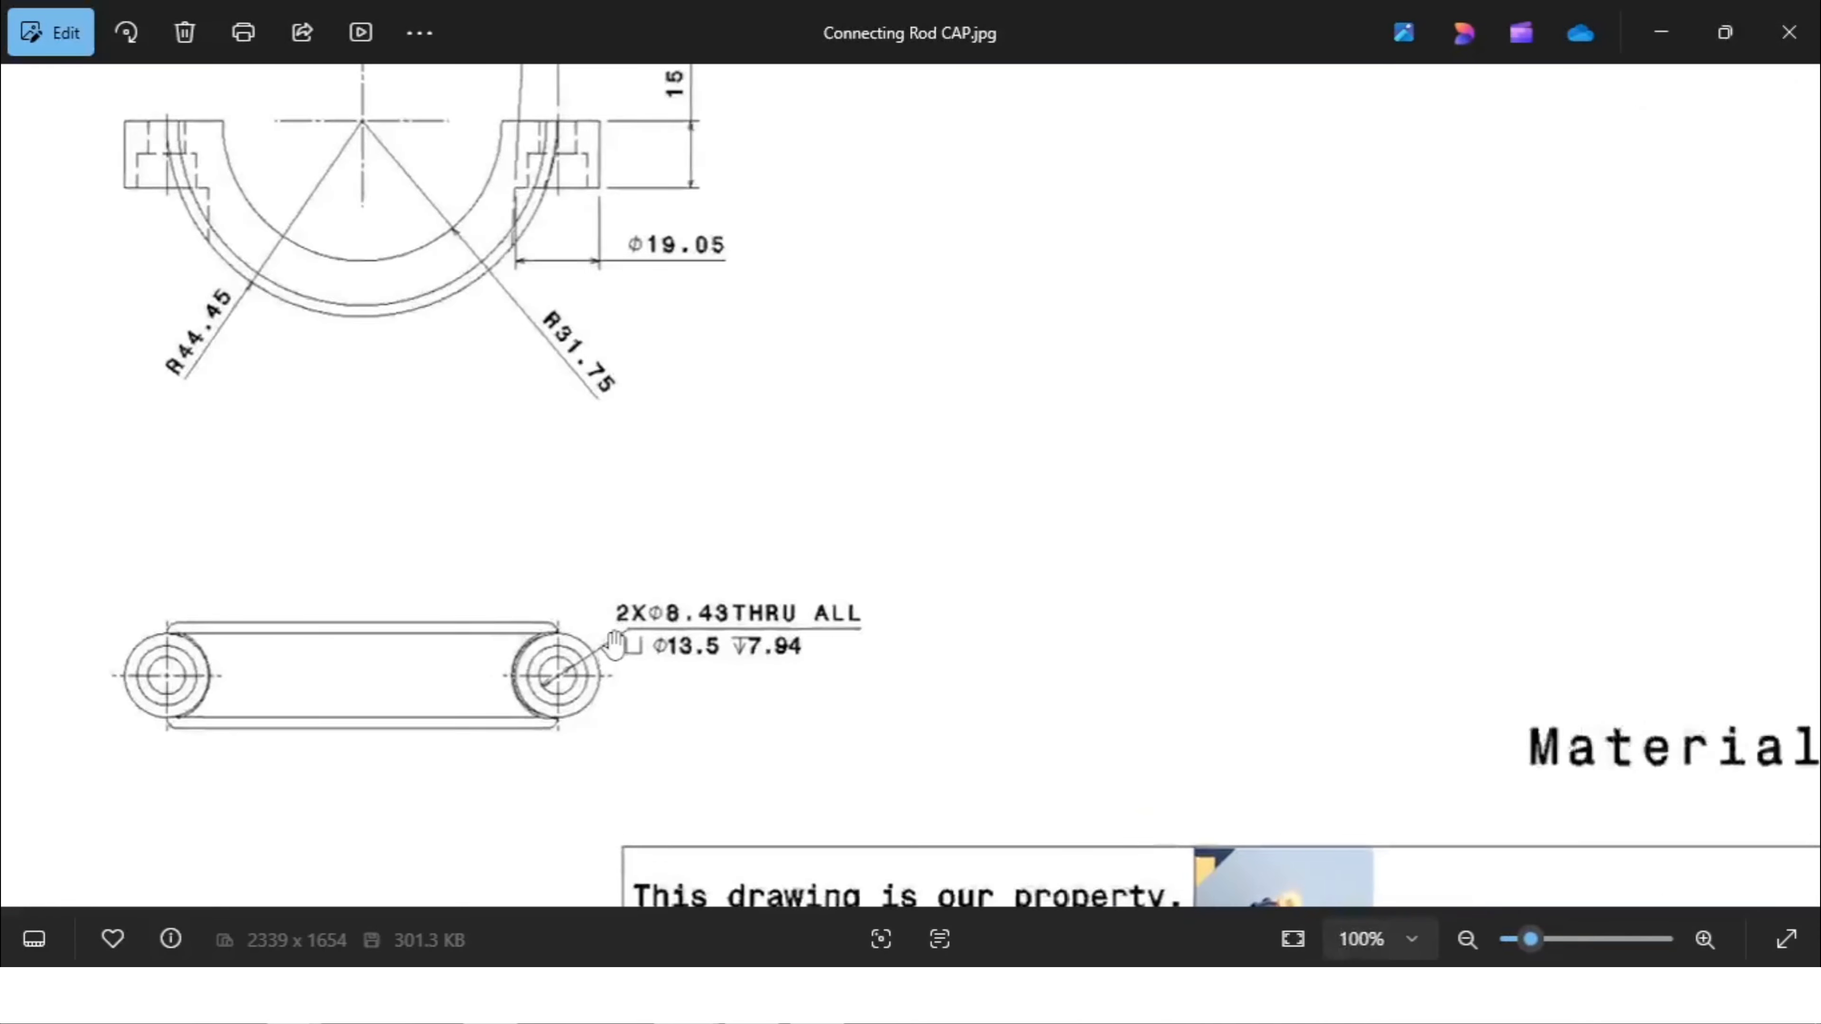
pyautogui.scroll(-3, 605, 671)
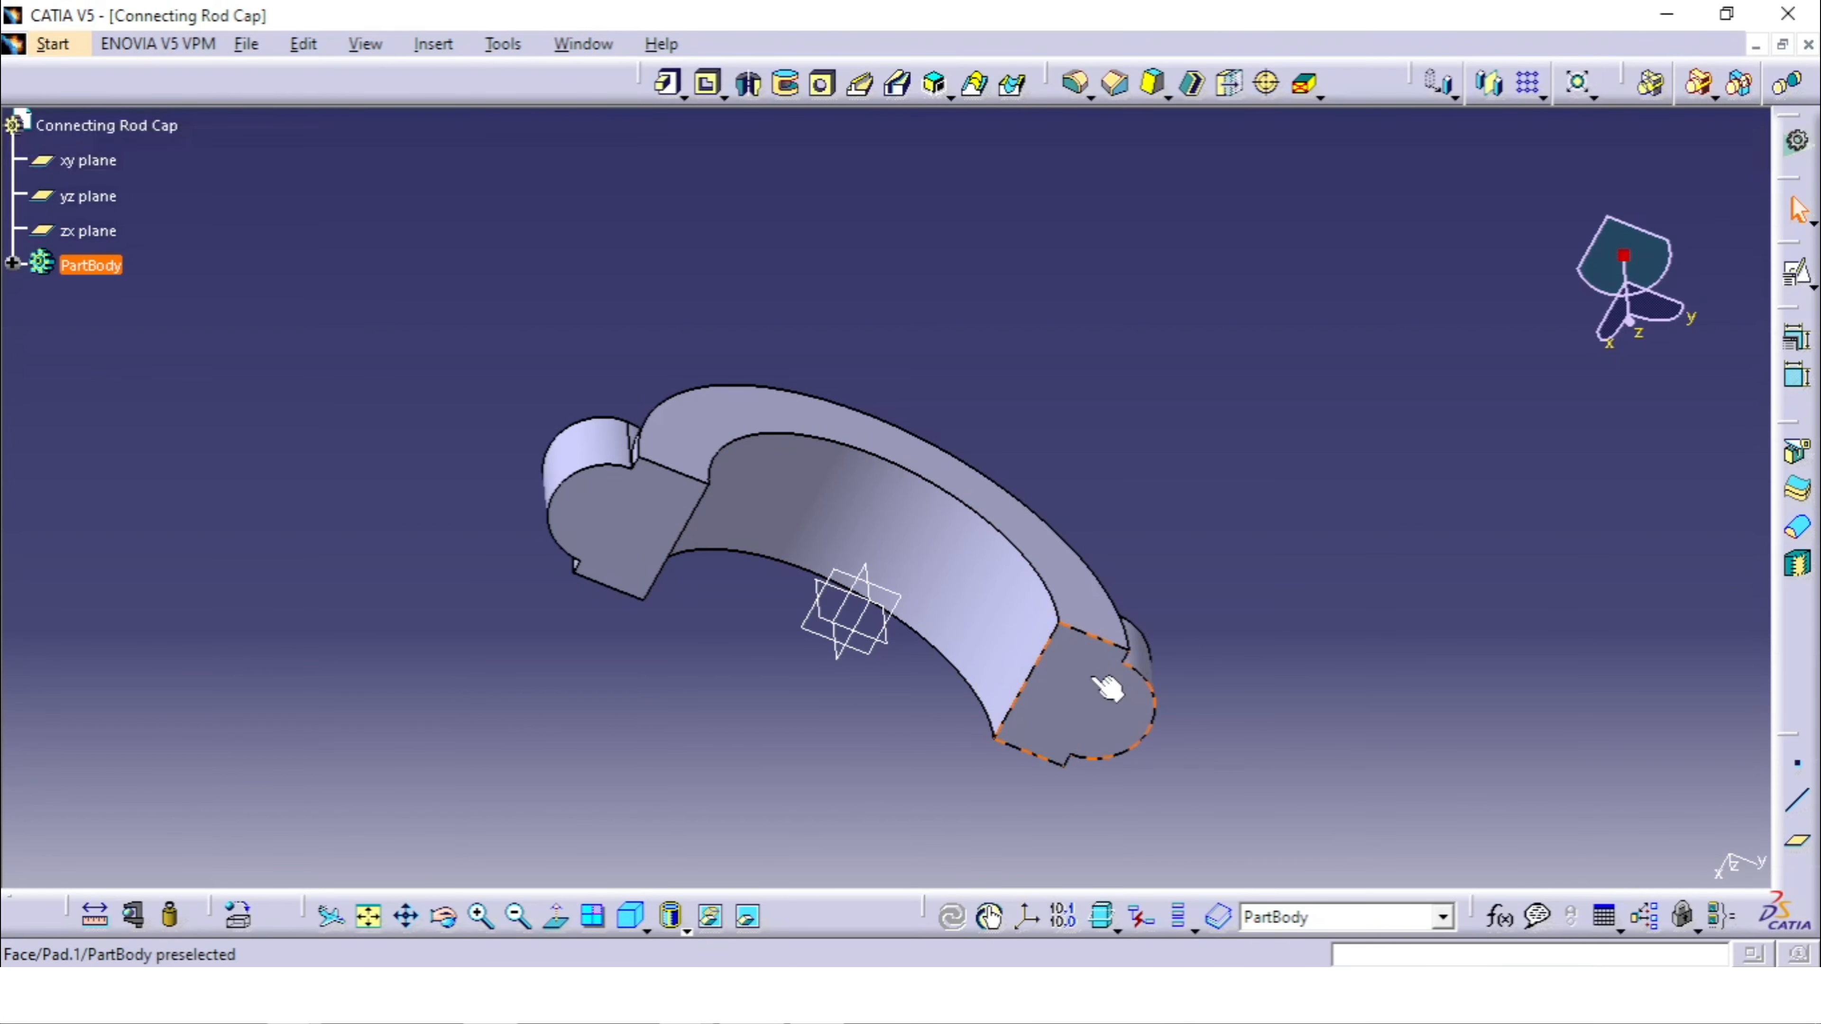
# Step: Start a positioned sketch on the flat mating face at one end of the cap, with implicit origin and orientation
pyautogui.click(1116, 710)
pyautogui.click(1797, 273)
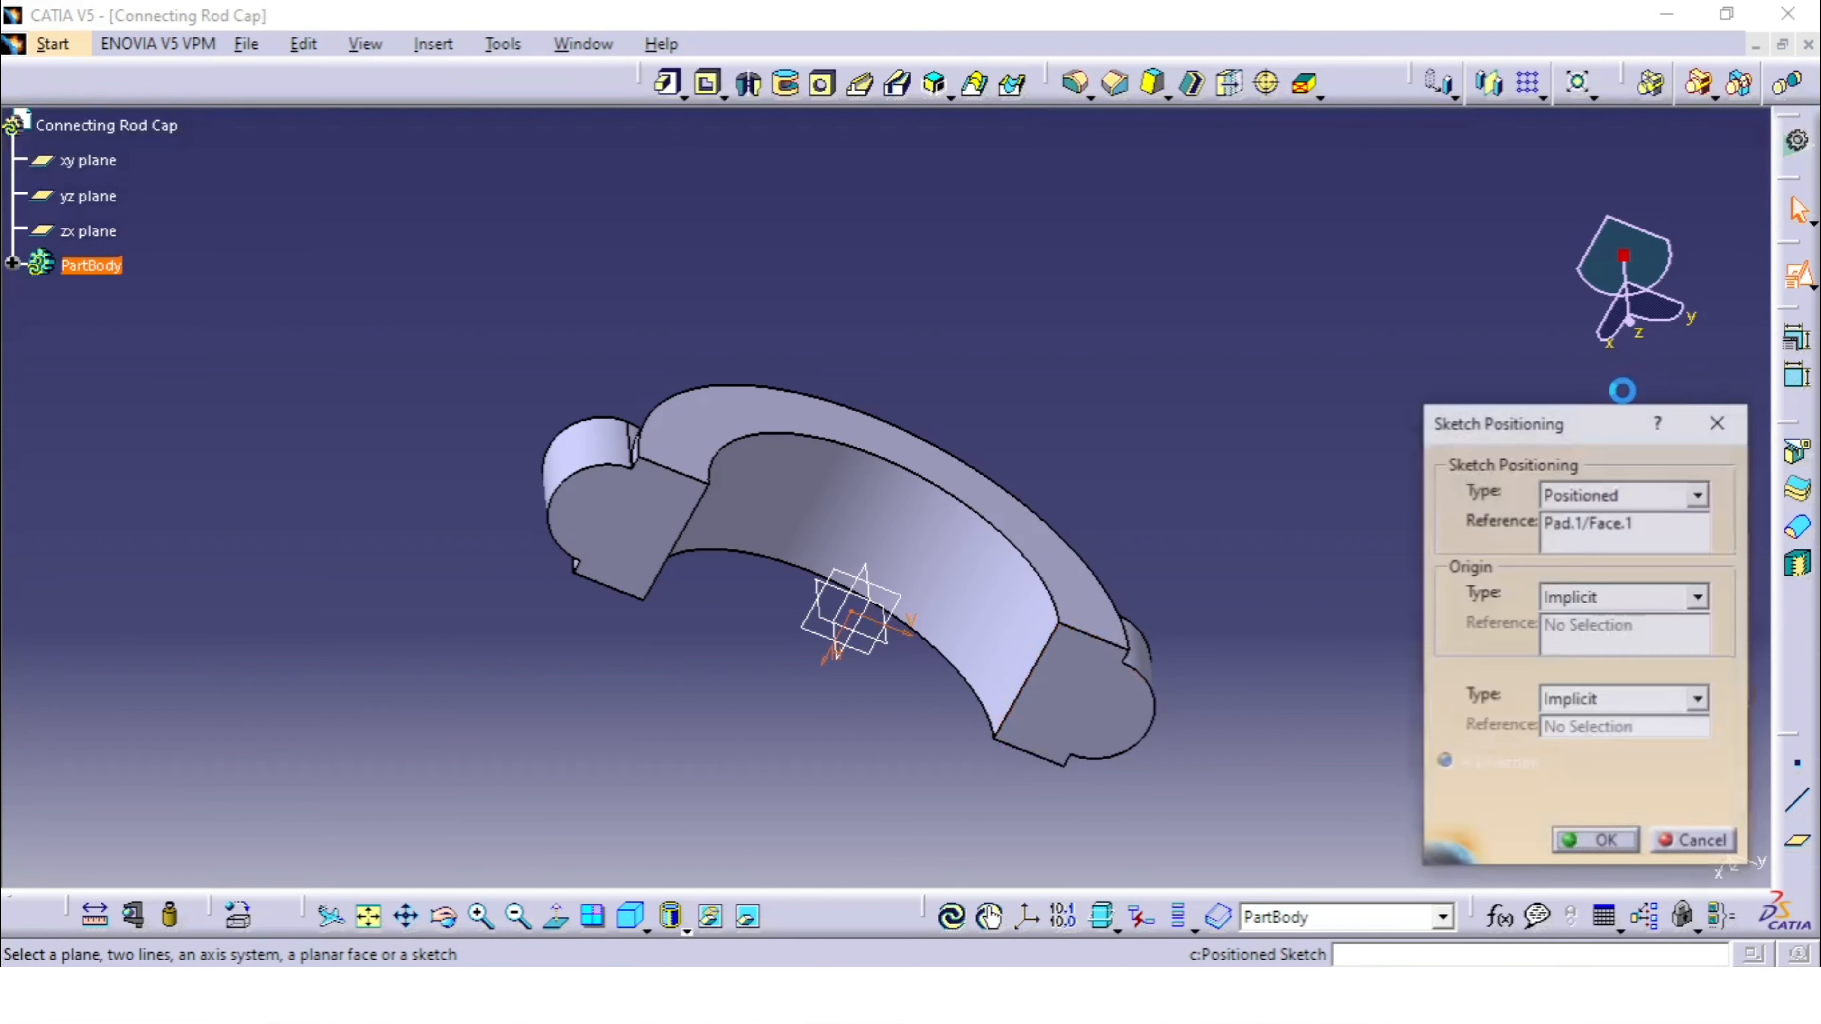
pyautogui.click(1596, 842)
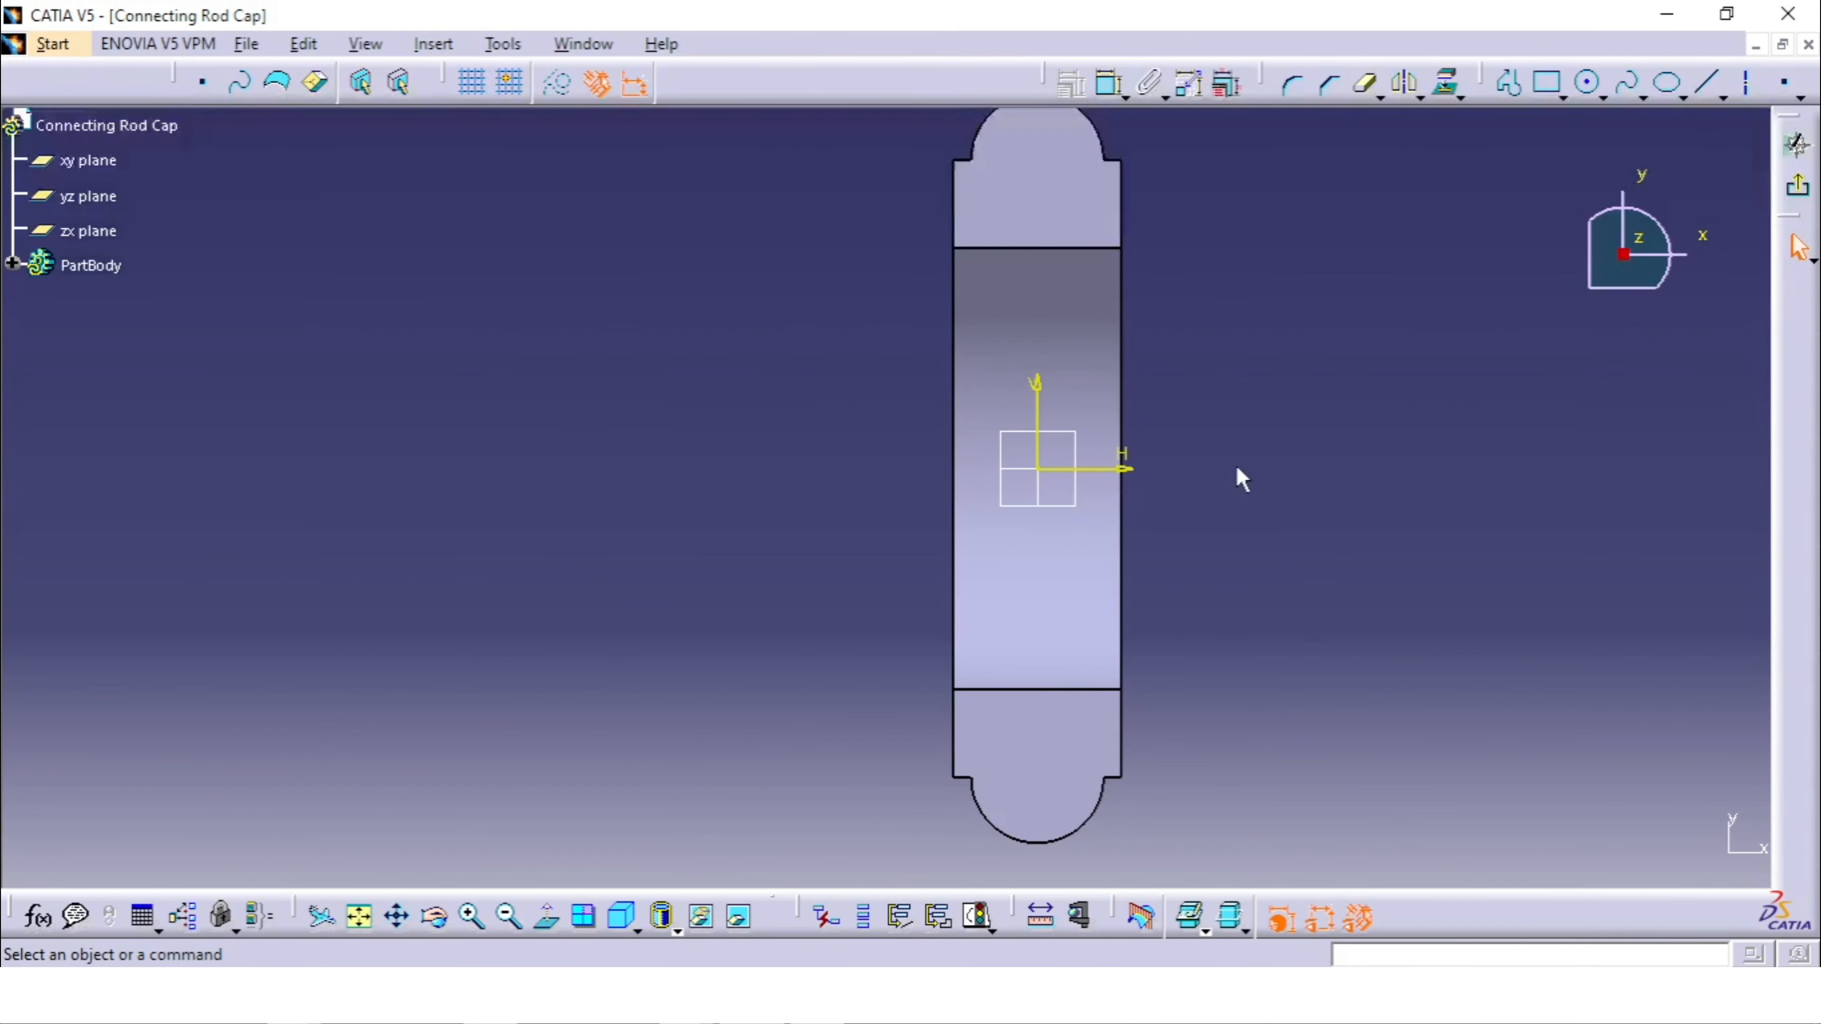
# Step: Place a sketch point on each end face and make the upper point concentric with the rounded boss edge
pyautogui.click(1747, 83)
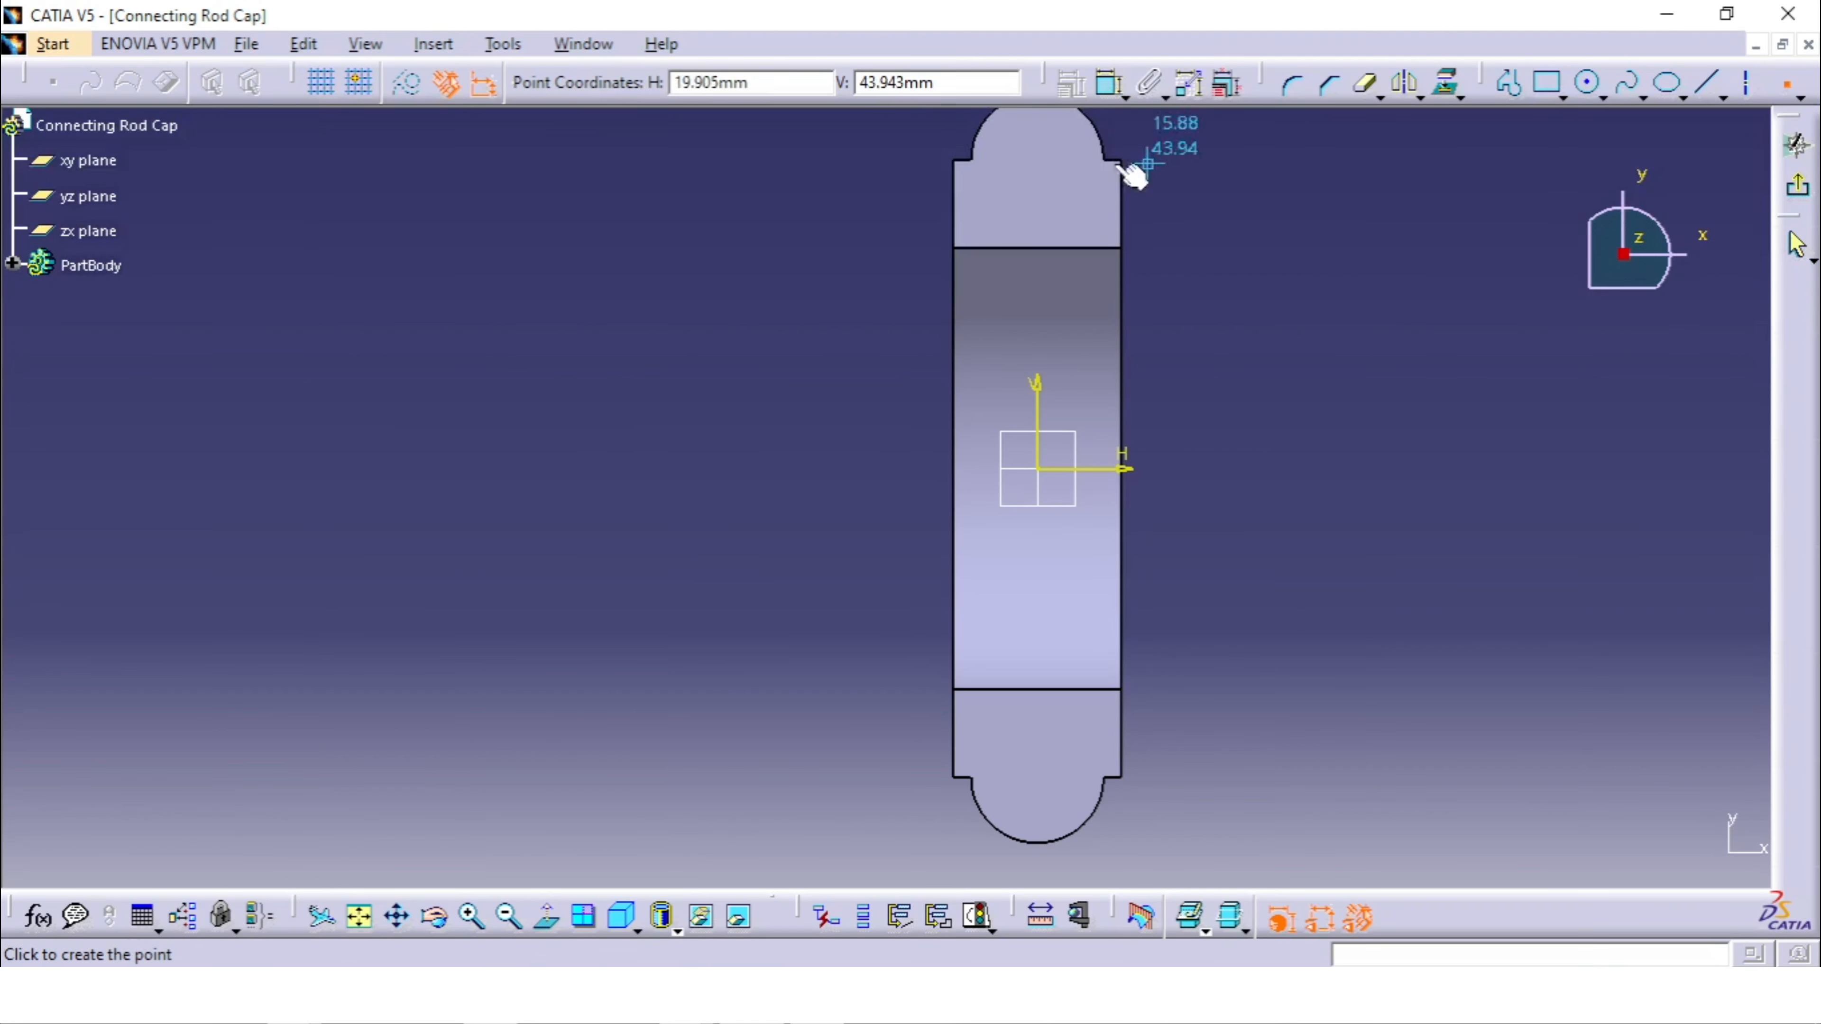
pyautogui.click(1037, 155)
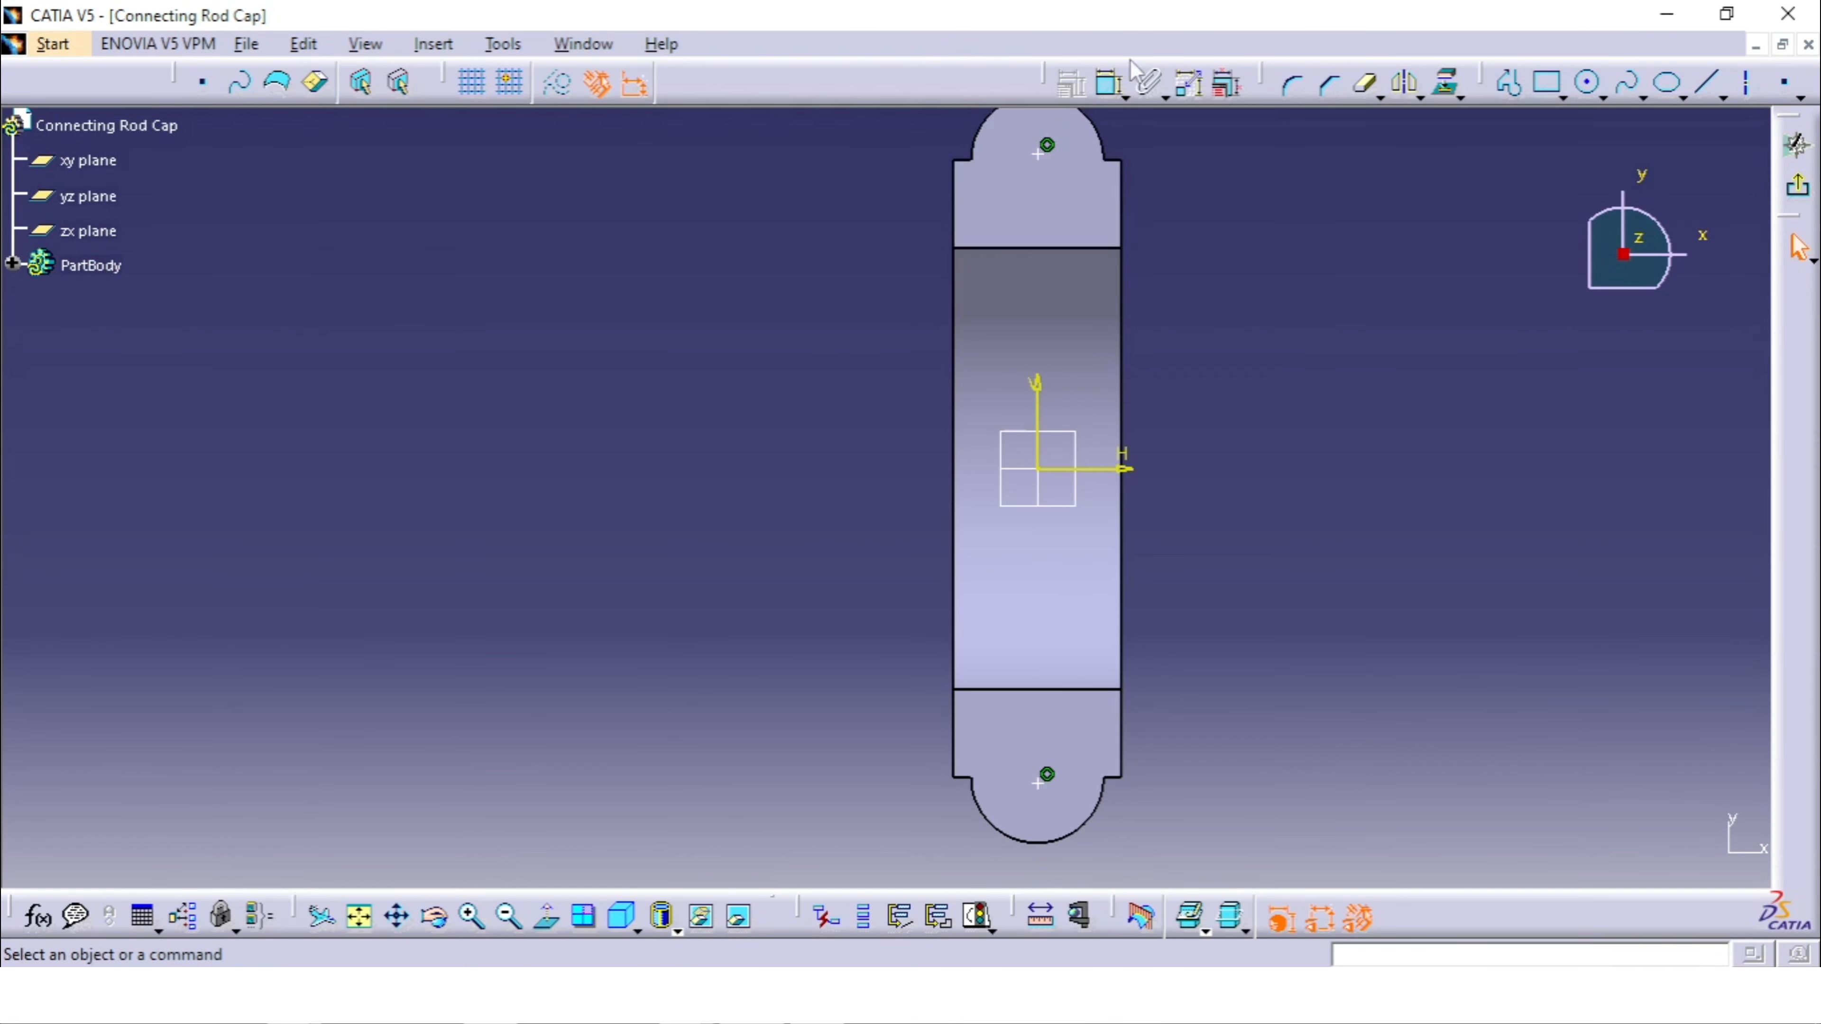
pyautogui.click(1108, 83)
pyautogui.moveTo(1182, 183); pyautogui.dragTo(1173, 279, button='middle')
pyautogui.rightClick(1252, 217)
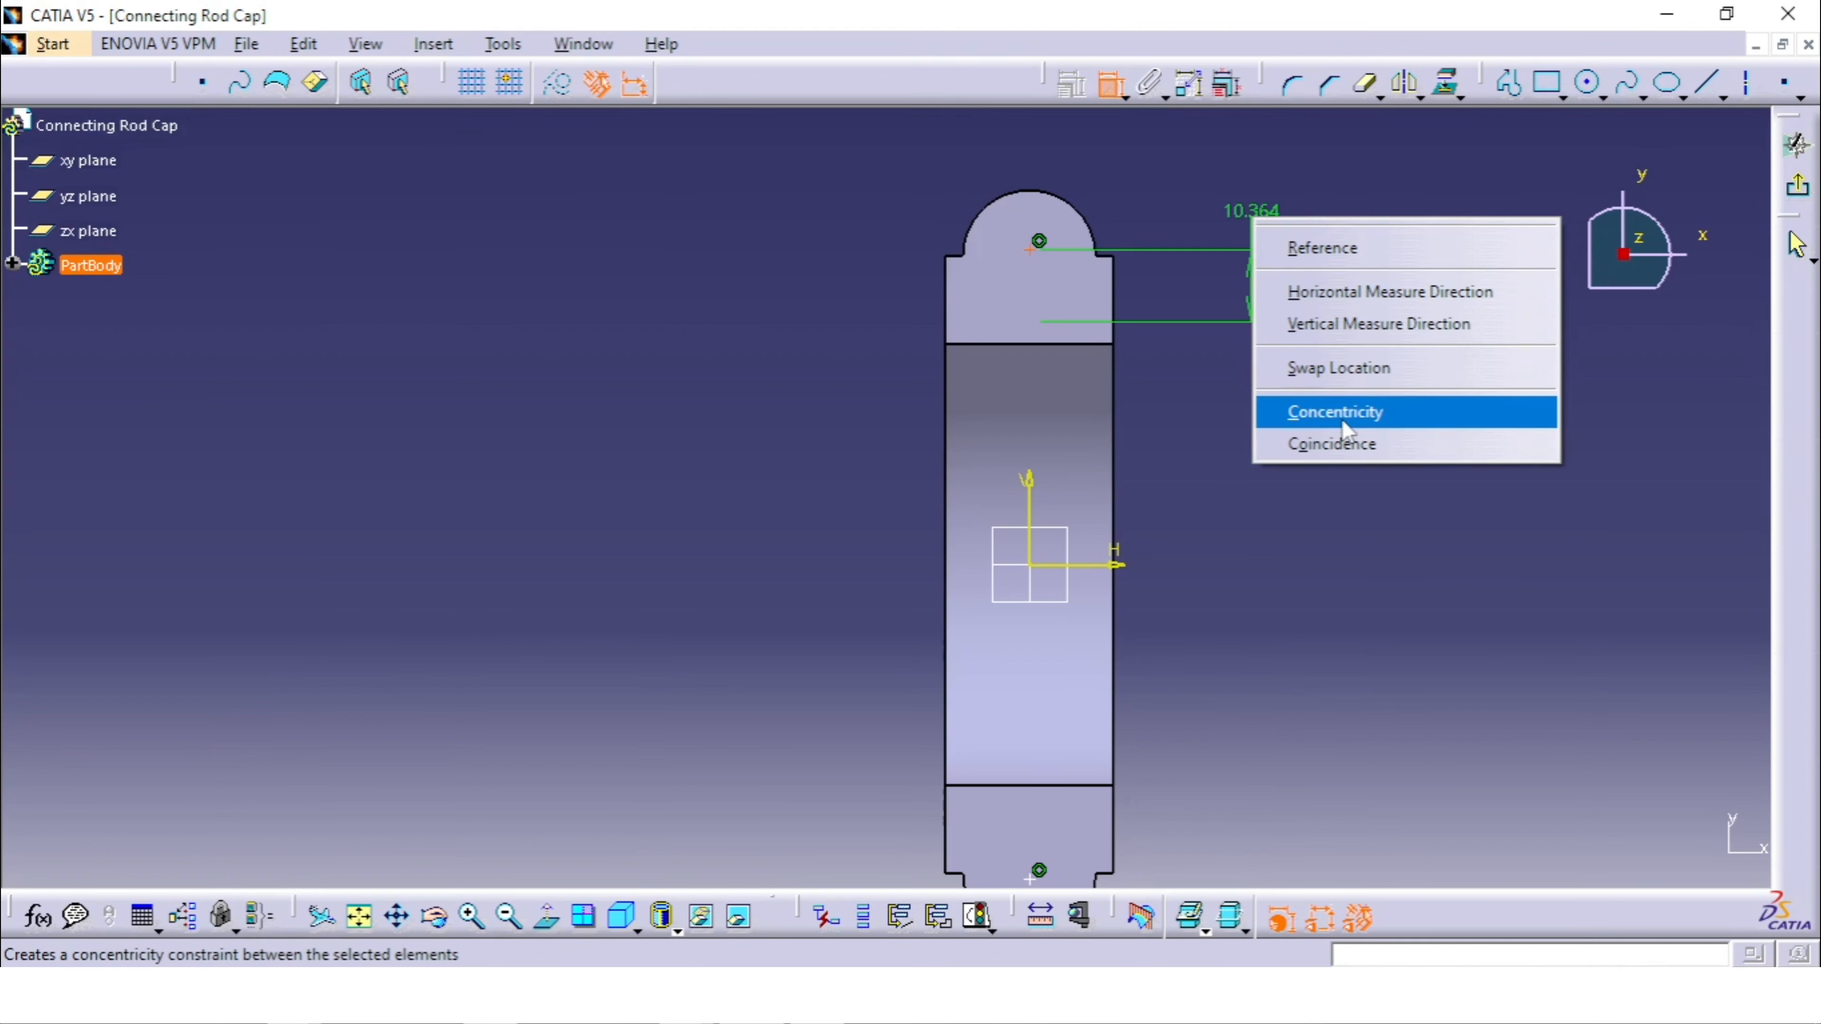
pyautogui.click(1365, 416)
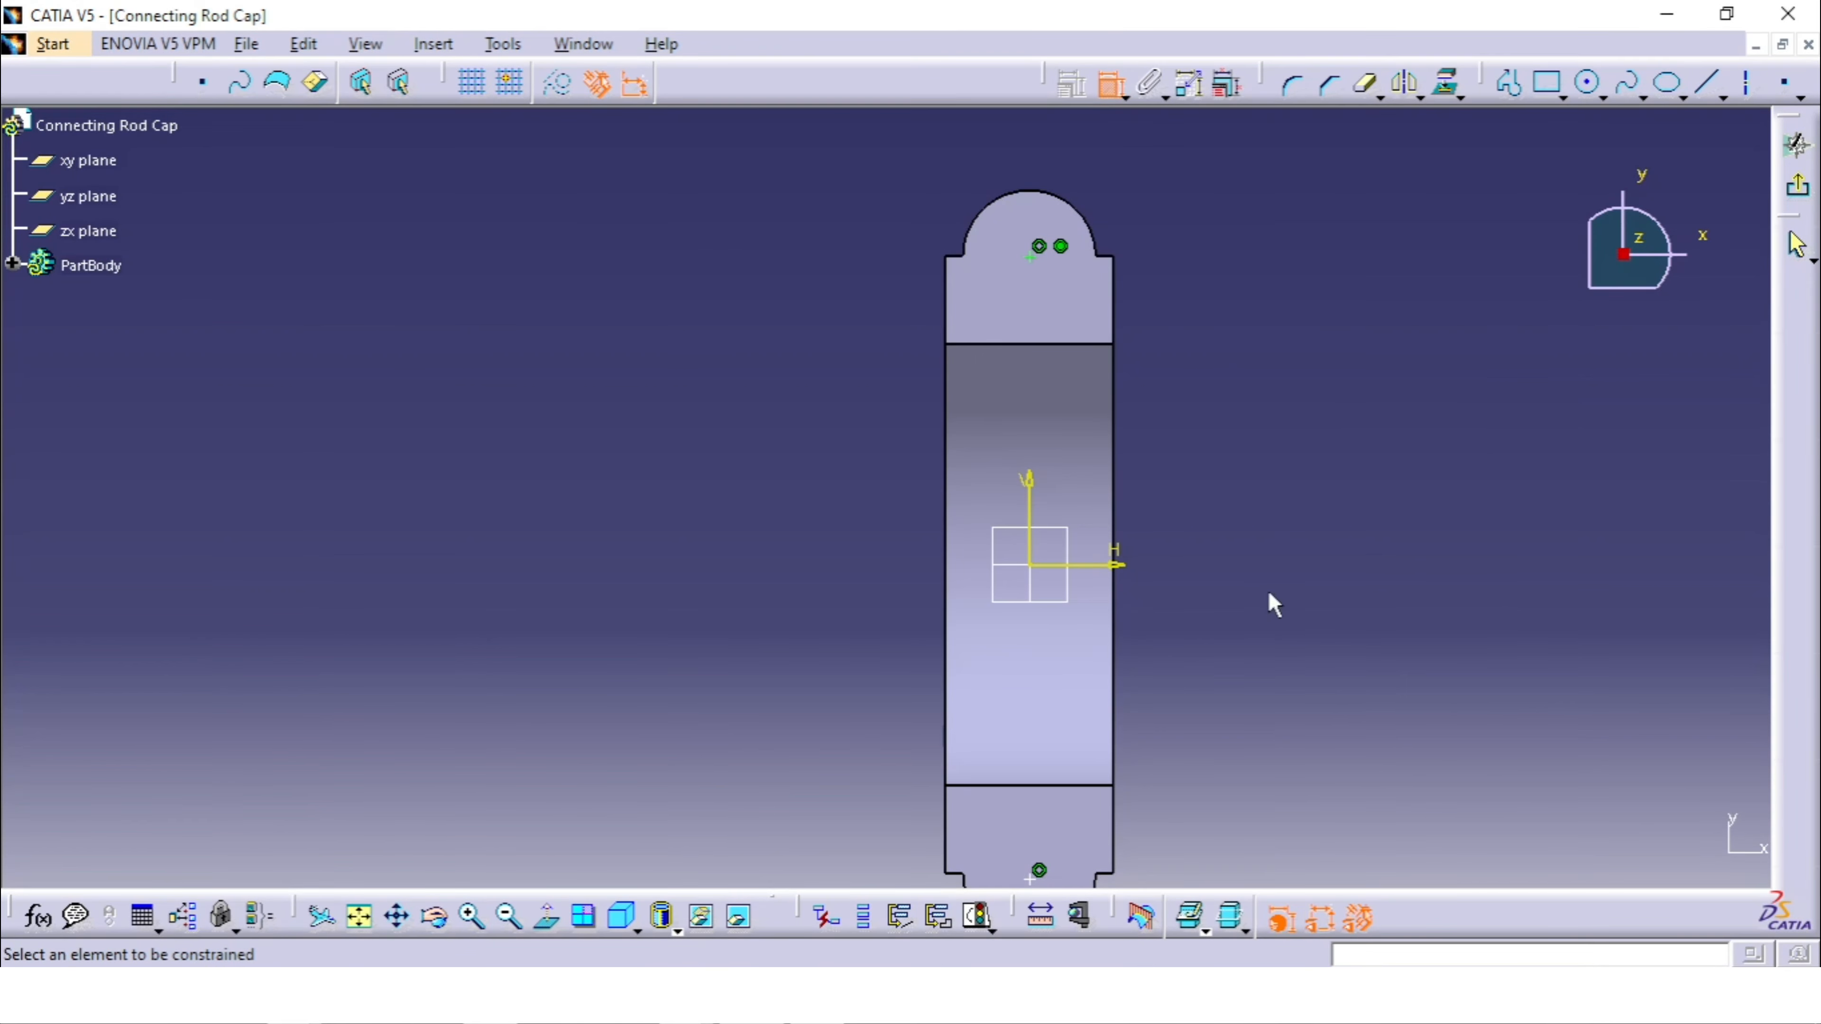
# Step: Make the lower sketch point concentric with its rounded boss edge and exit the sketch
pyautogui.moveTo(1268, 595); pyautogui.dragTo(1267, 410, button='middle')
pyautogui.click(1039, 688)
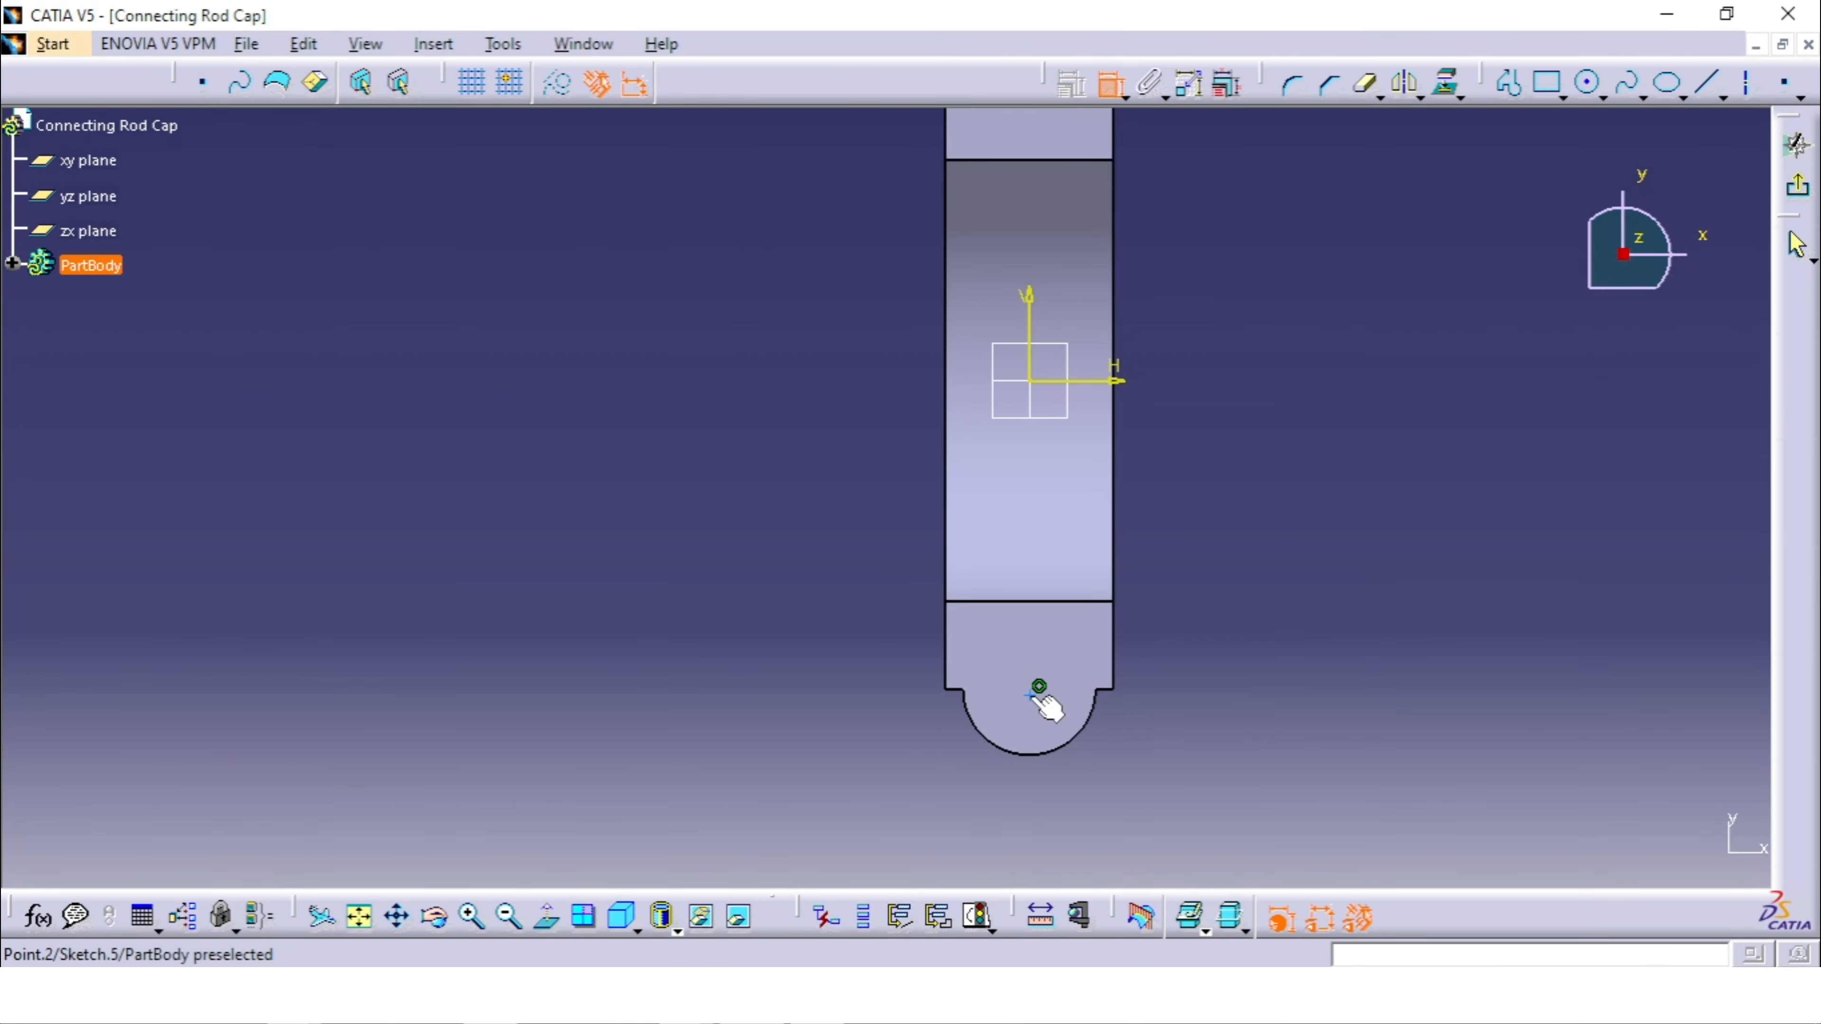
pyautogui.click(1081, 737)
pyautogui.rightClick(1217, 680)
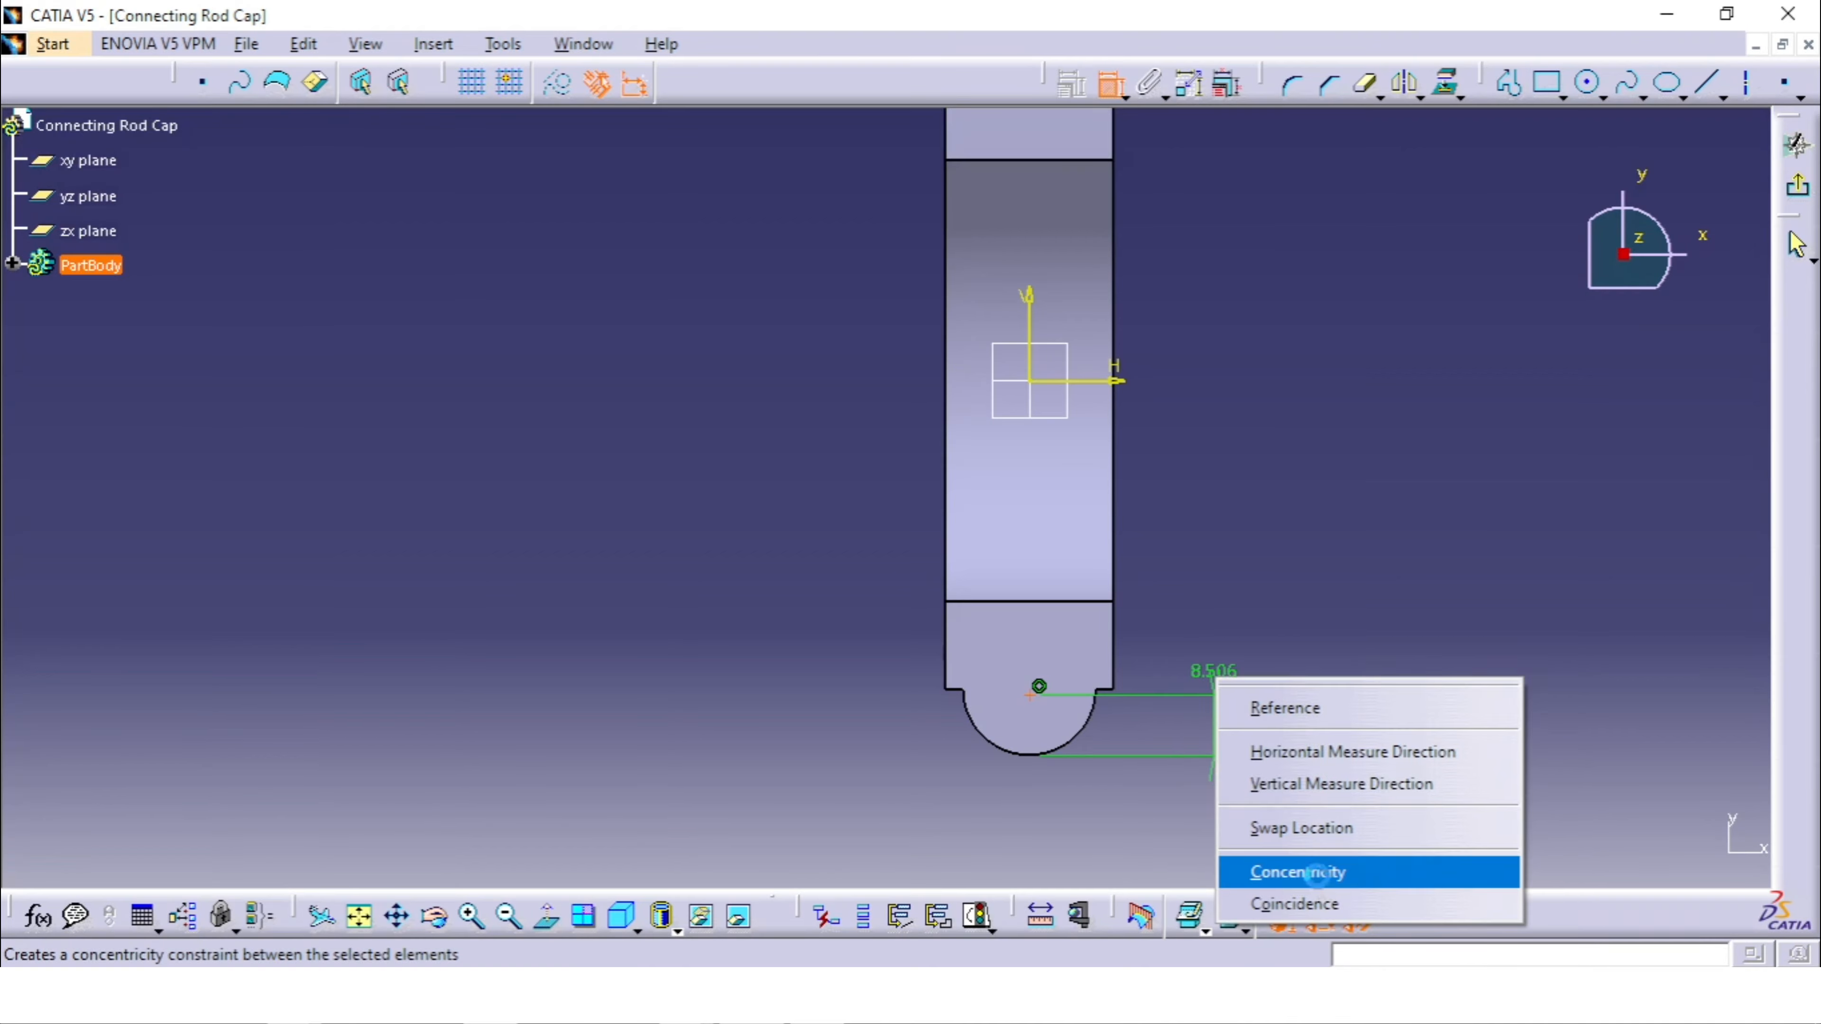
pyautogui.click(1318, 872)
pyautogui.click(1797, 186)
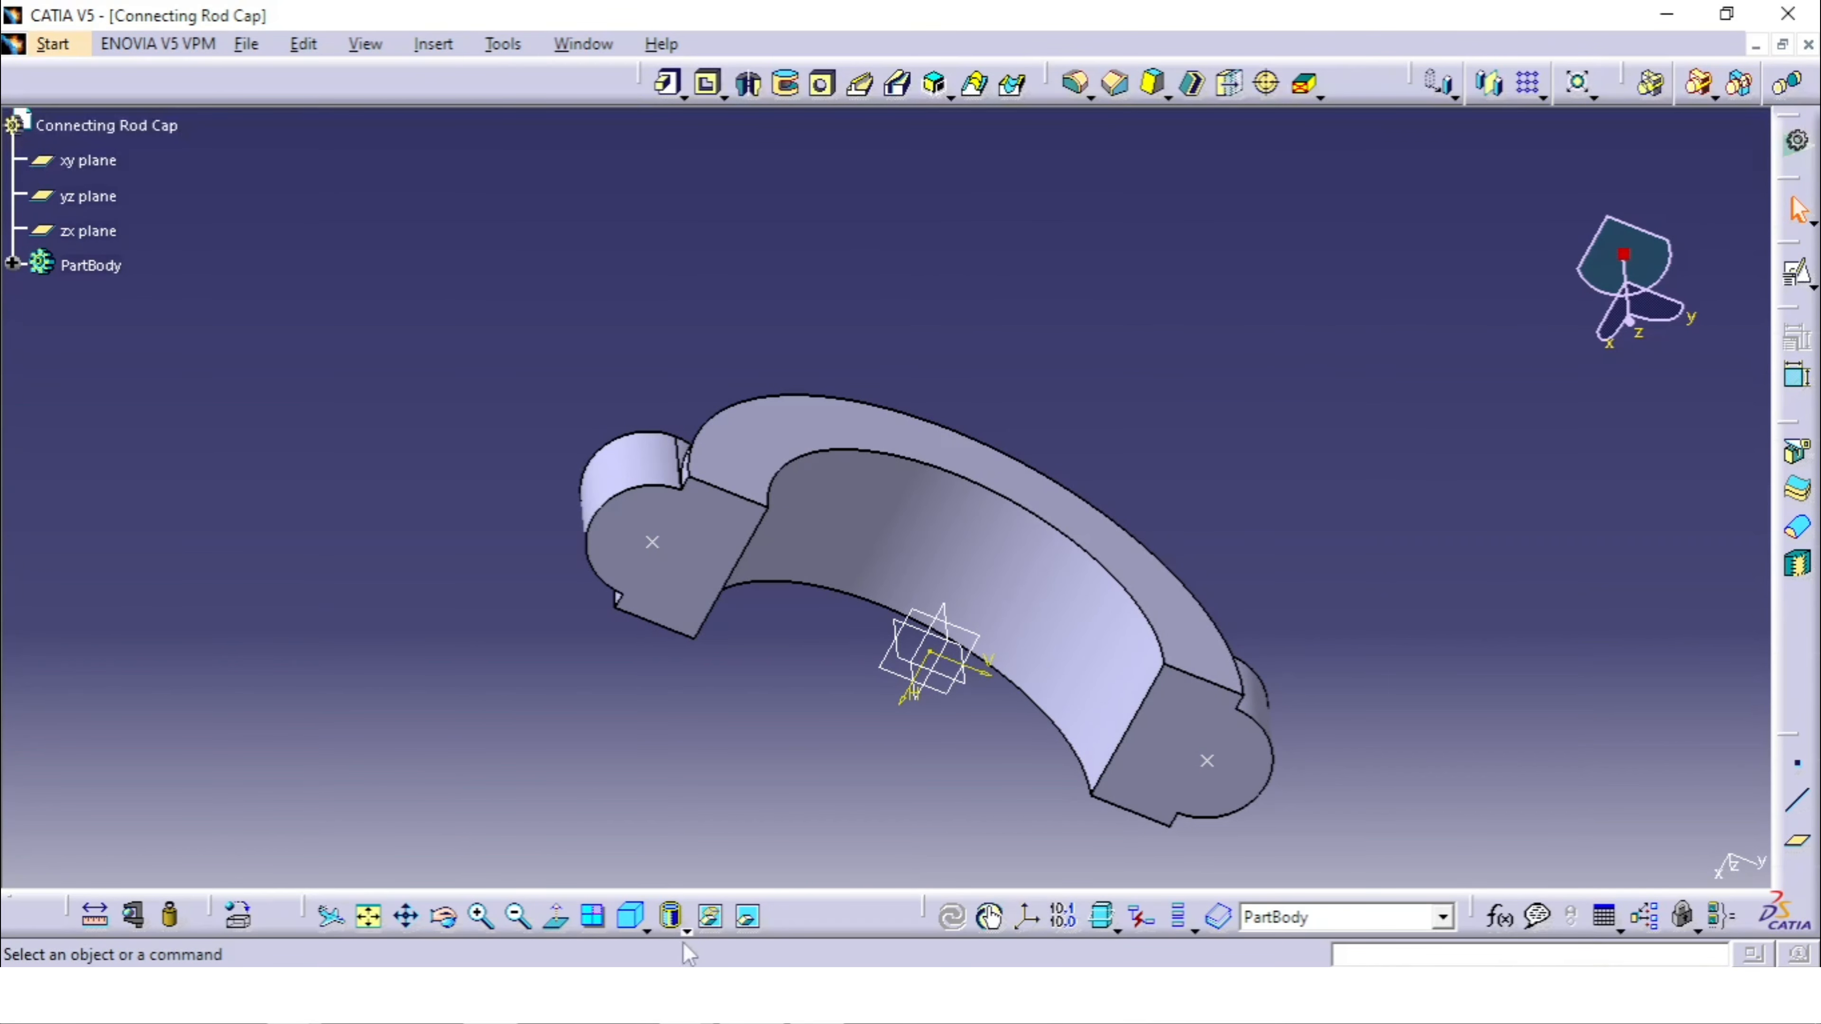
# Step: Check the bolt hole and counterbore callout in the connecting rod cap drawing, and return to CATIA
pyautogui.moveTo(718, 962)
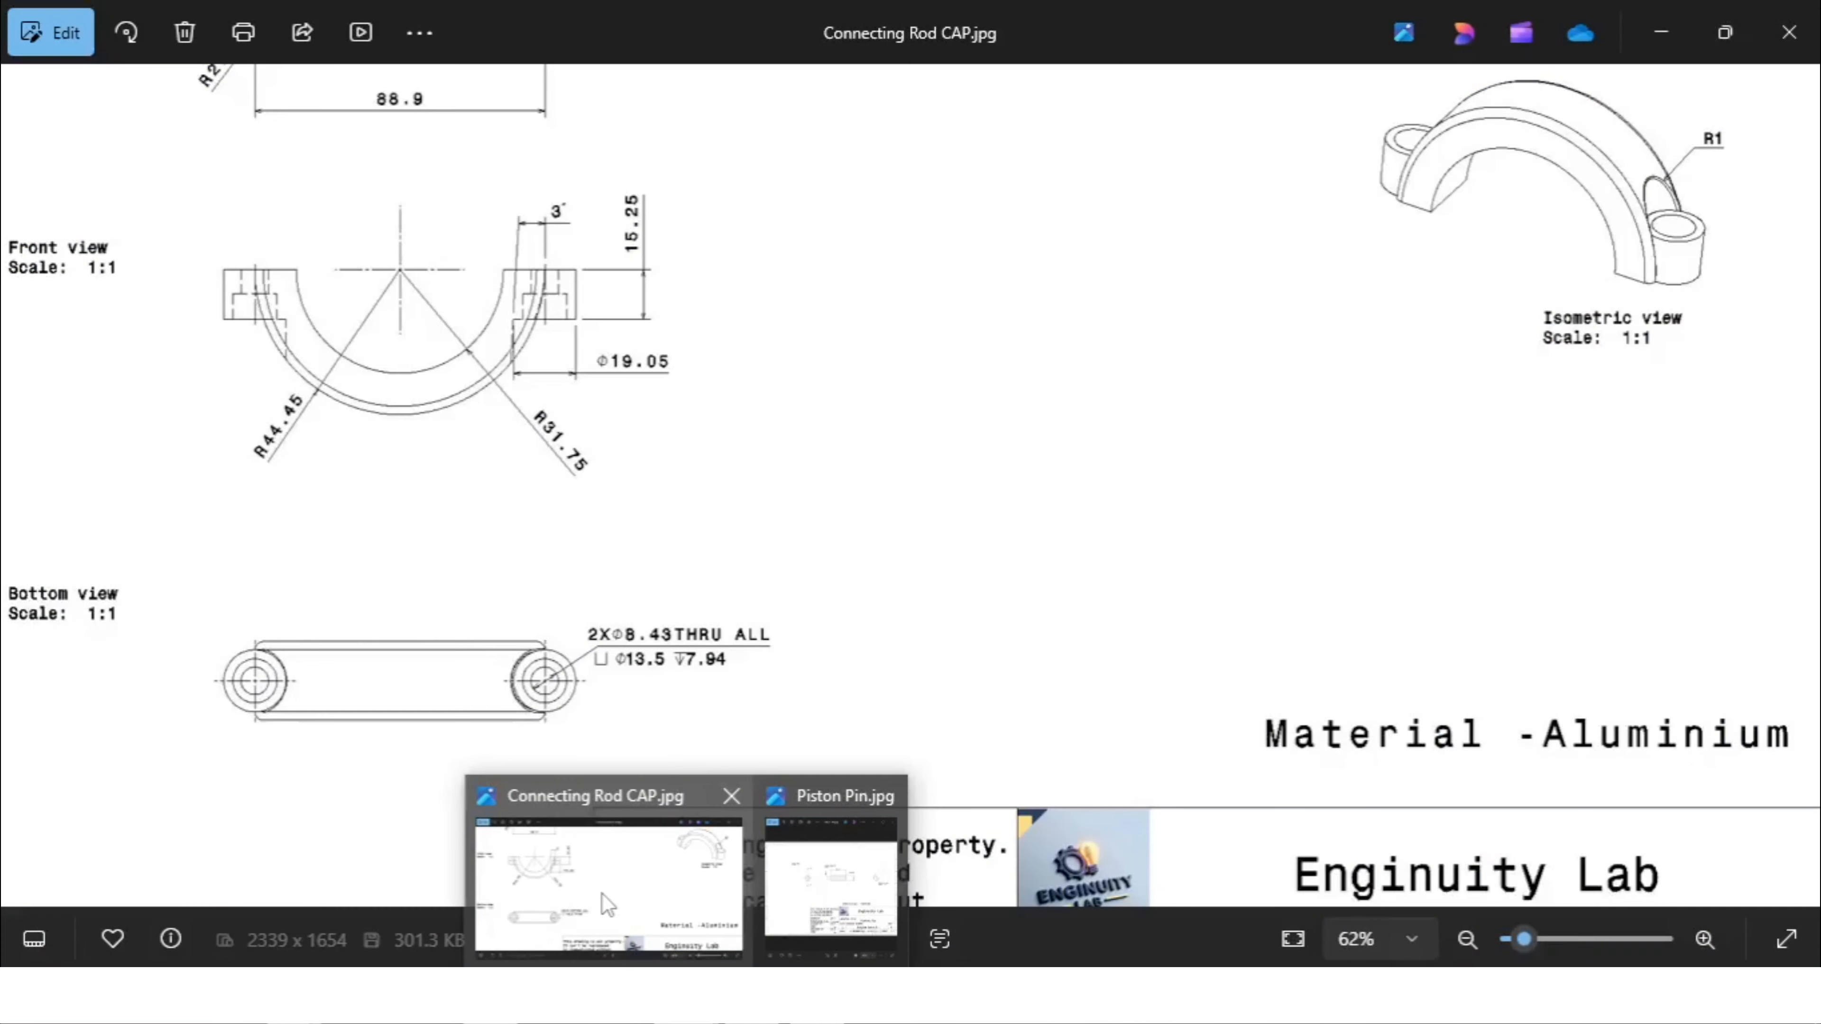
pyautogui.click(603, 895)
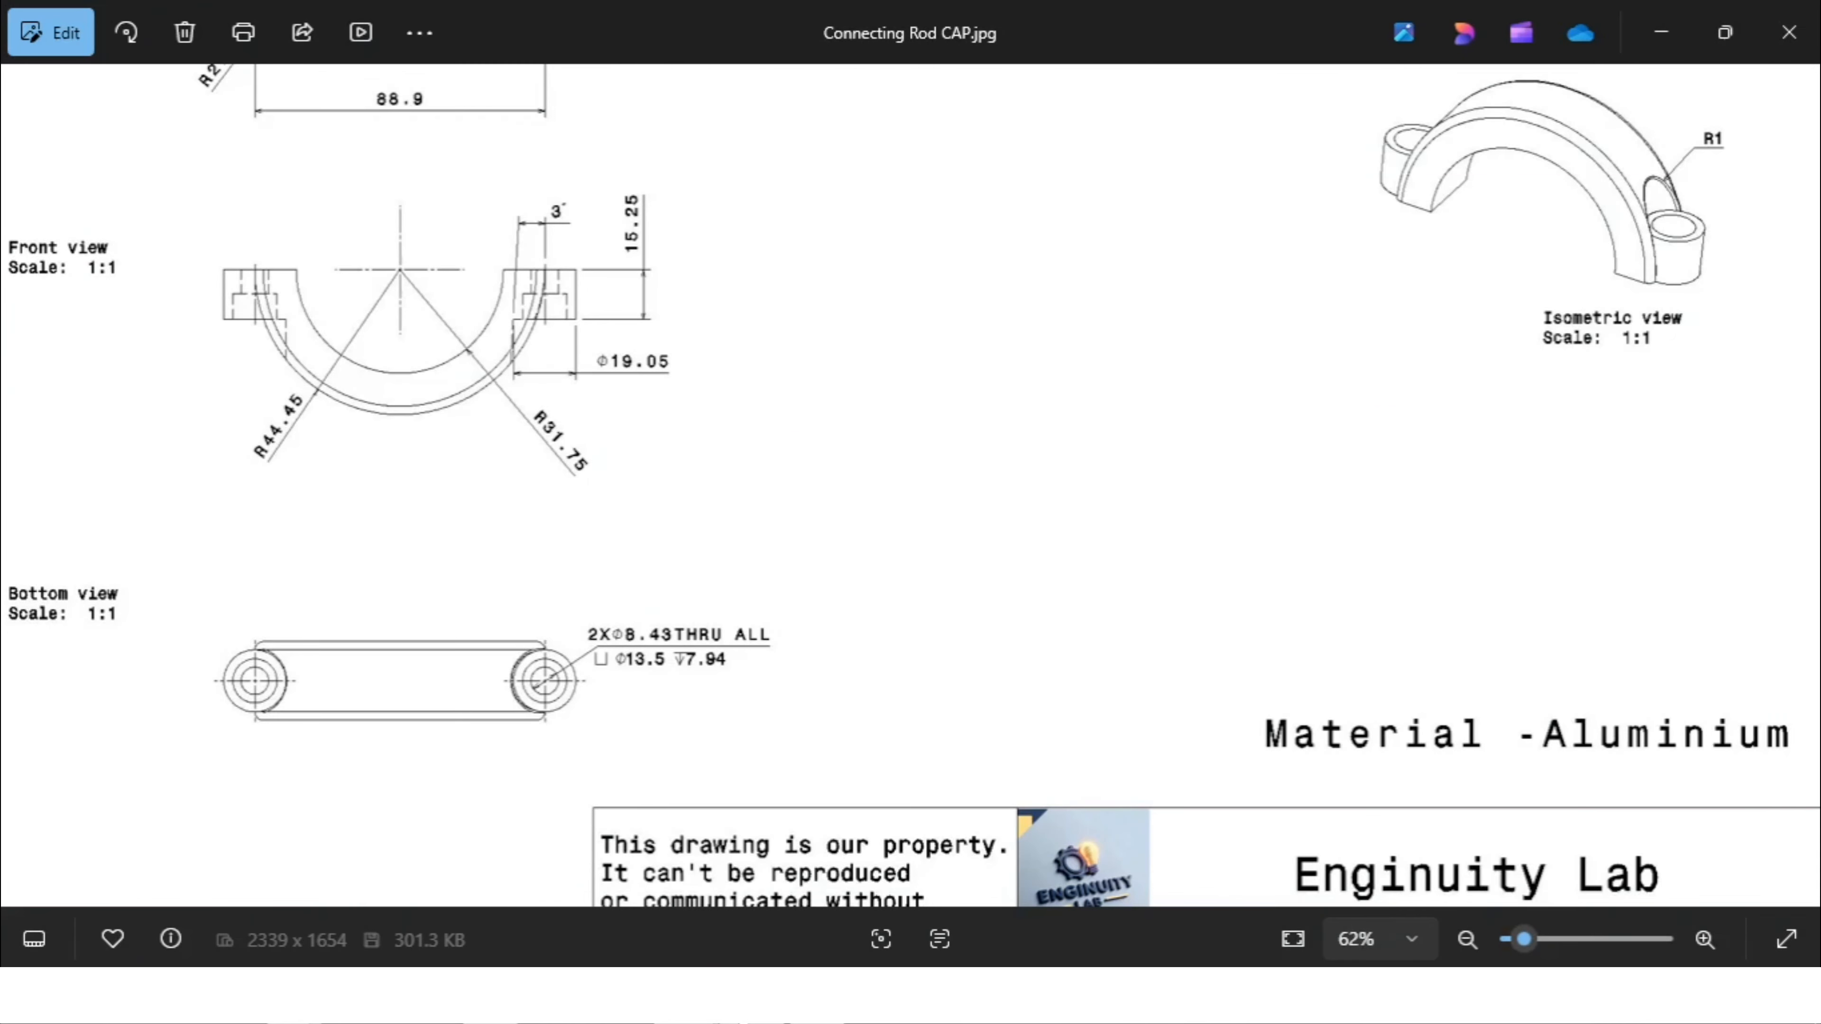
pyautogui.hotkey('alt', 'Tab')
# Step: Change the support of the two-point sketch to the flat outer face of the bolt boss
pyautogui.moveTo(765, 342); pyautogui.dragTo(825, 474, button='middle')
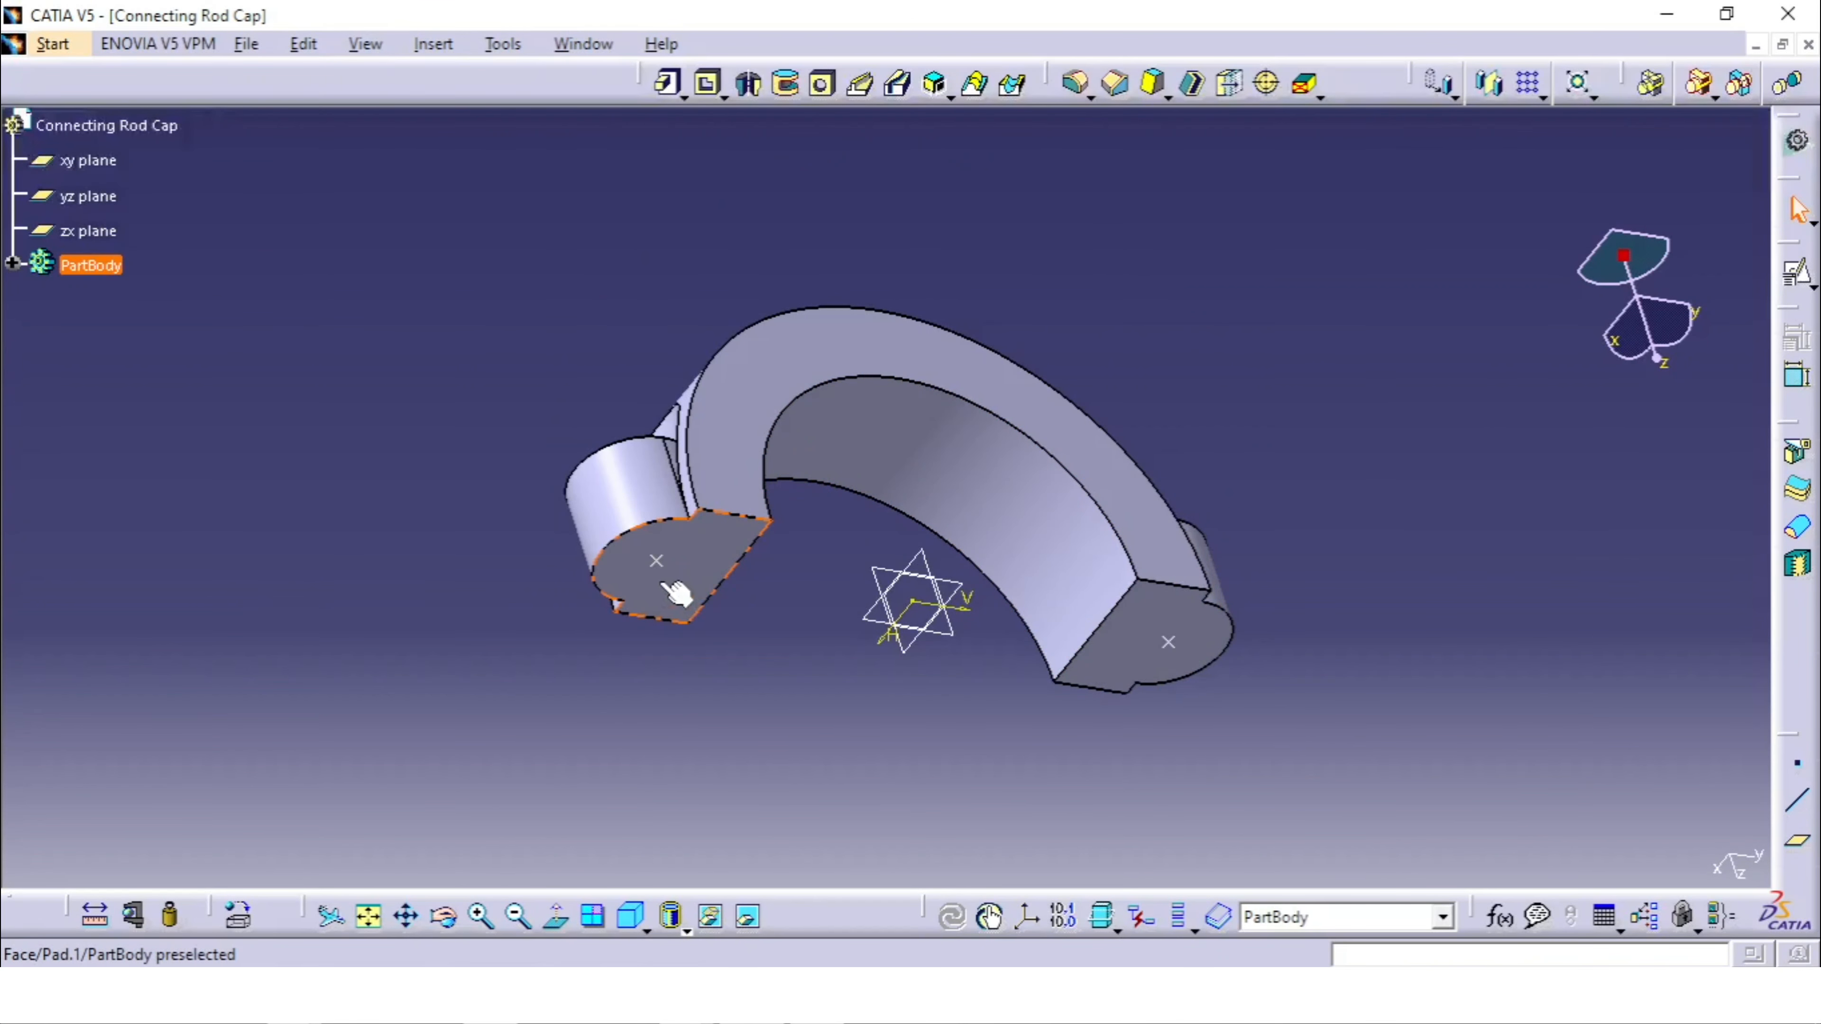
pyautogui.click(655, 562)
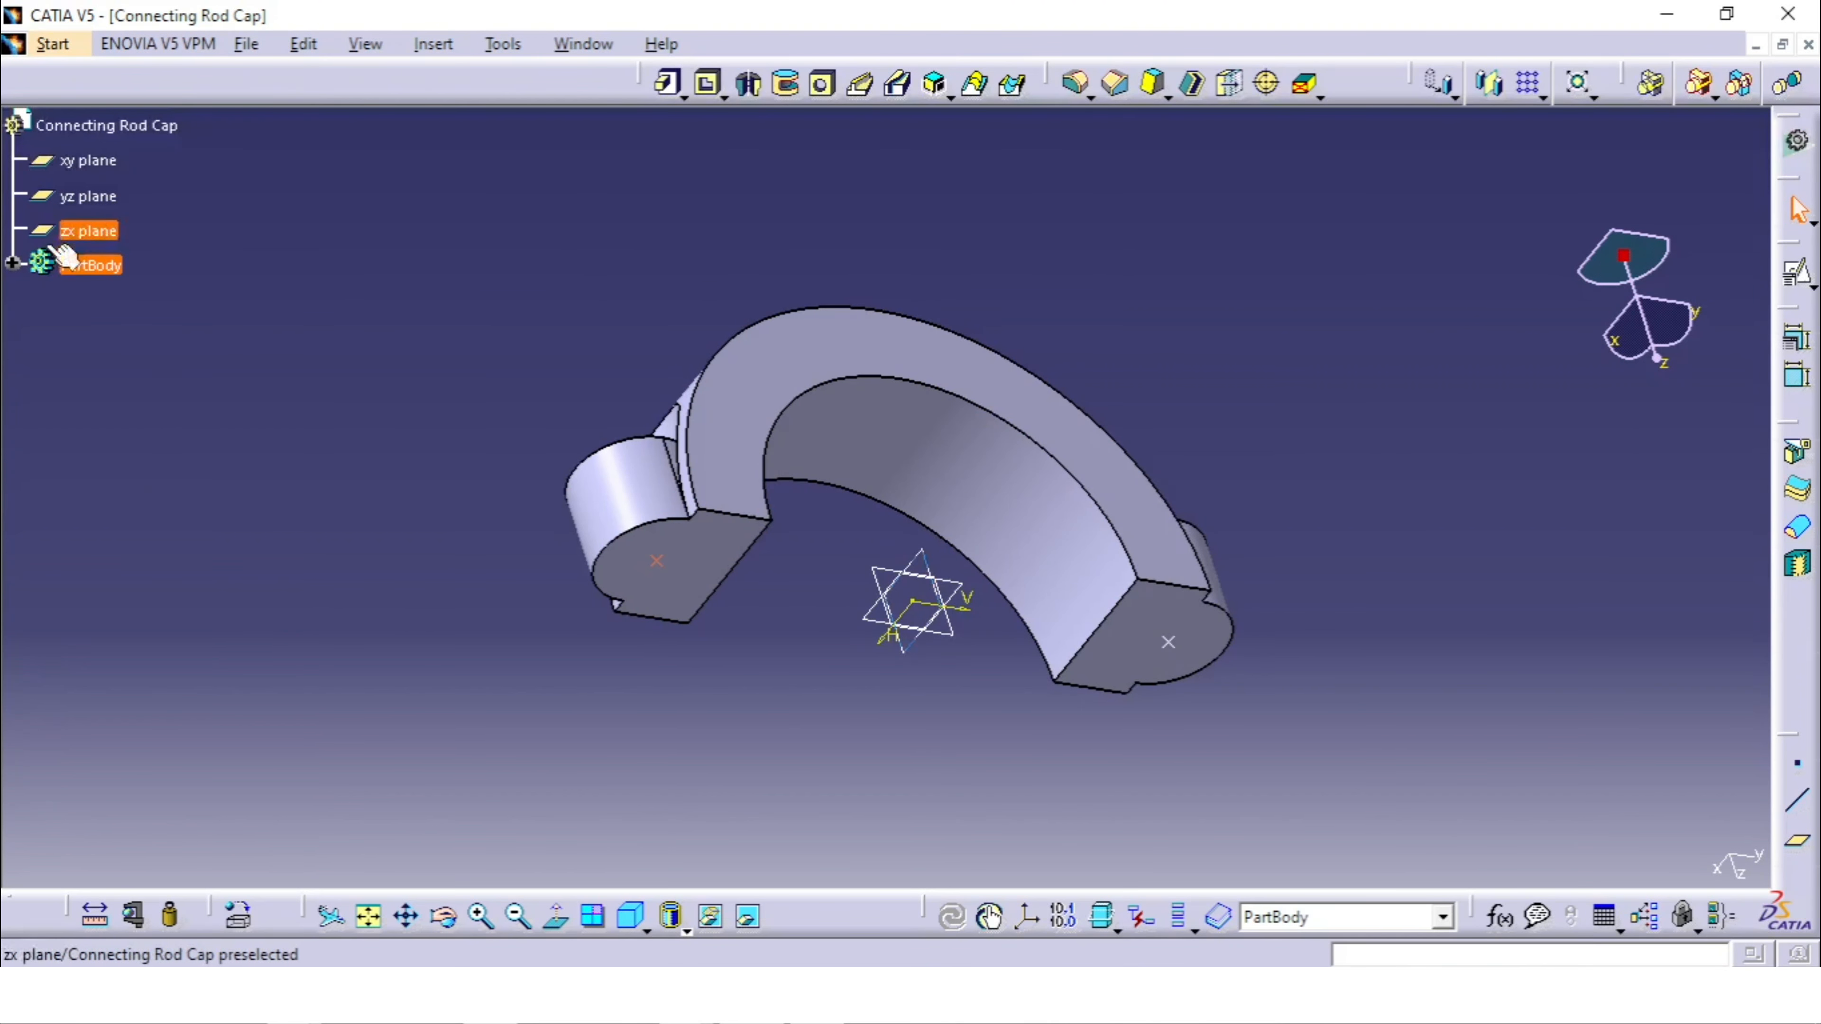
pyautogui.click(12, 263)
pyautogui.rightClick(142, 558)
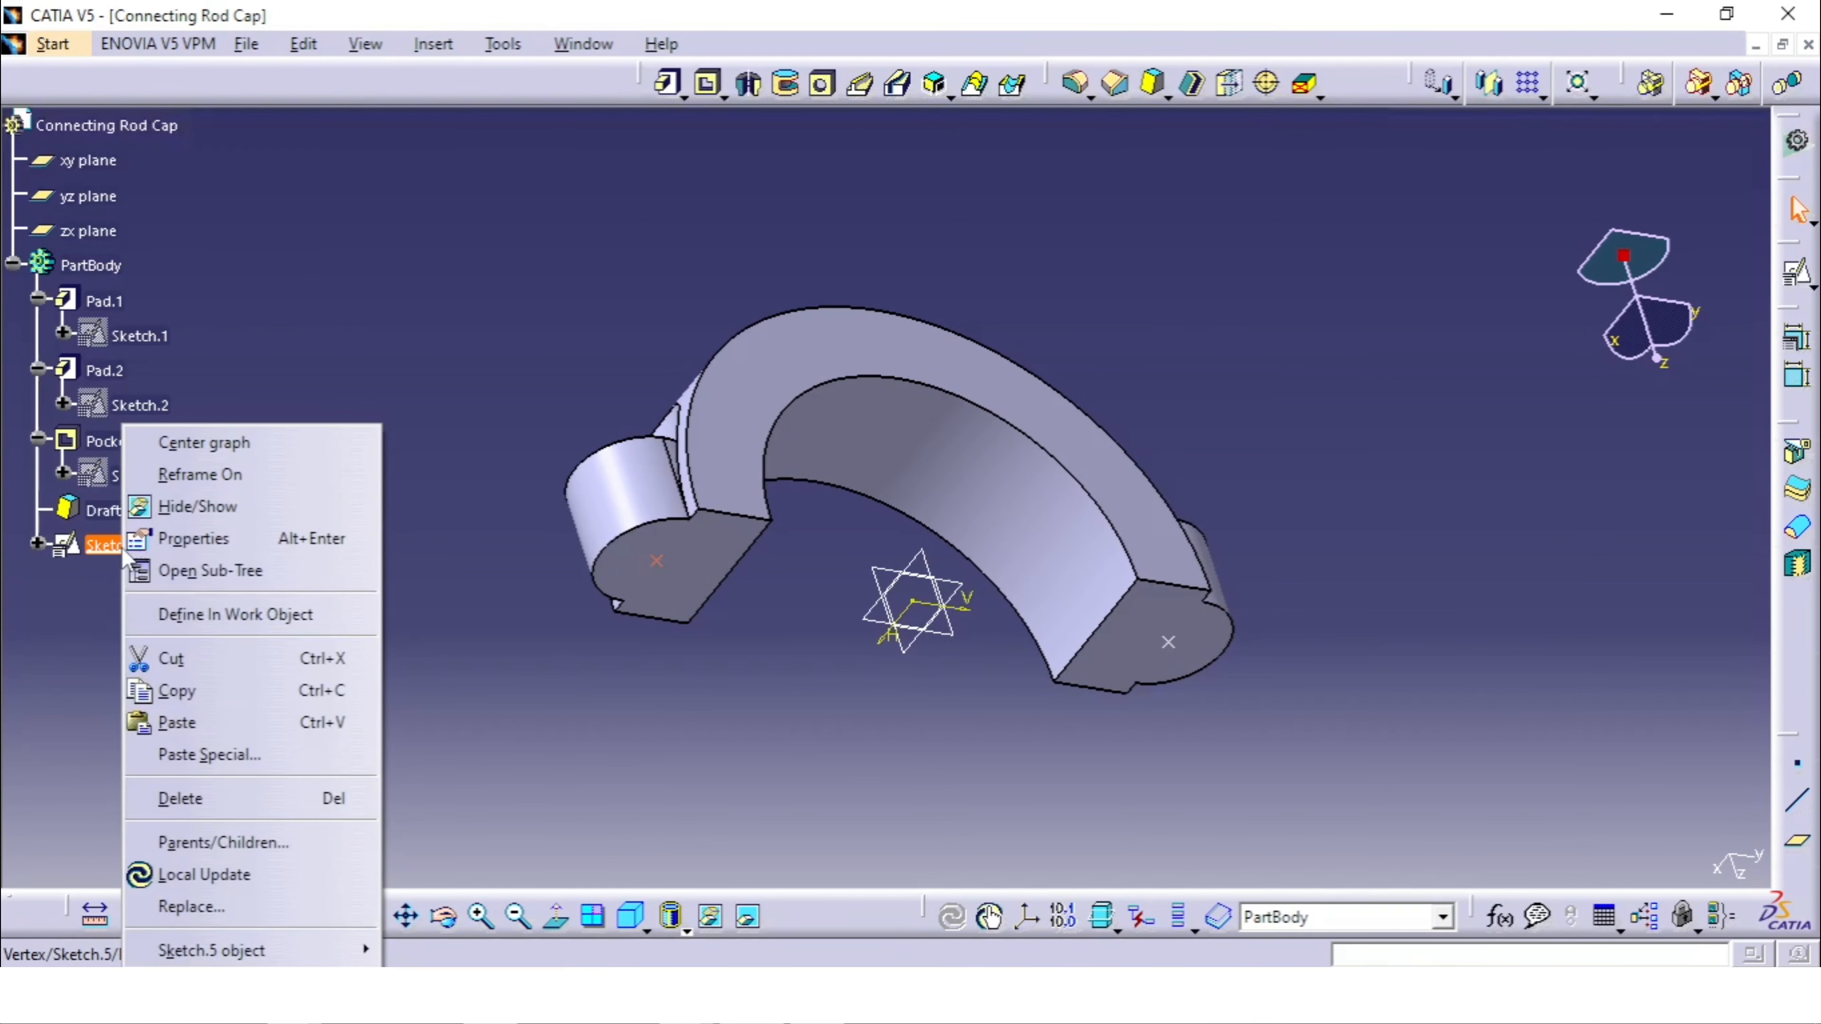
pyautogui.click(978, 749)
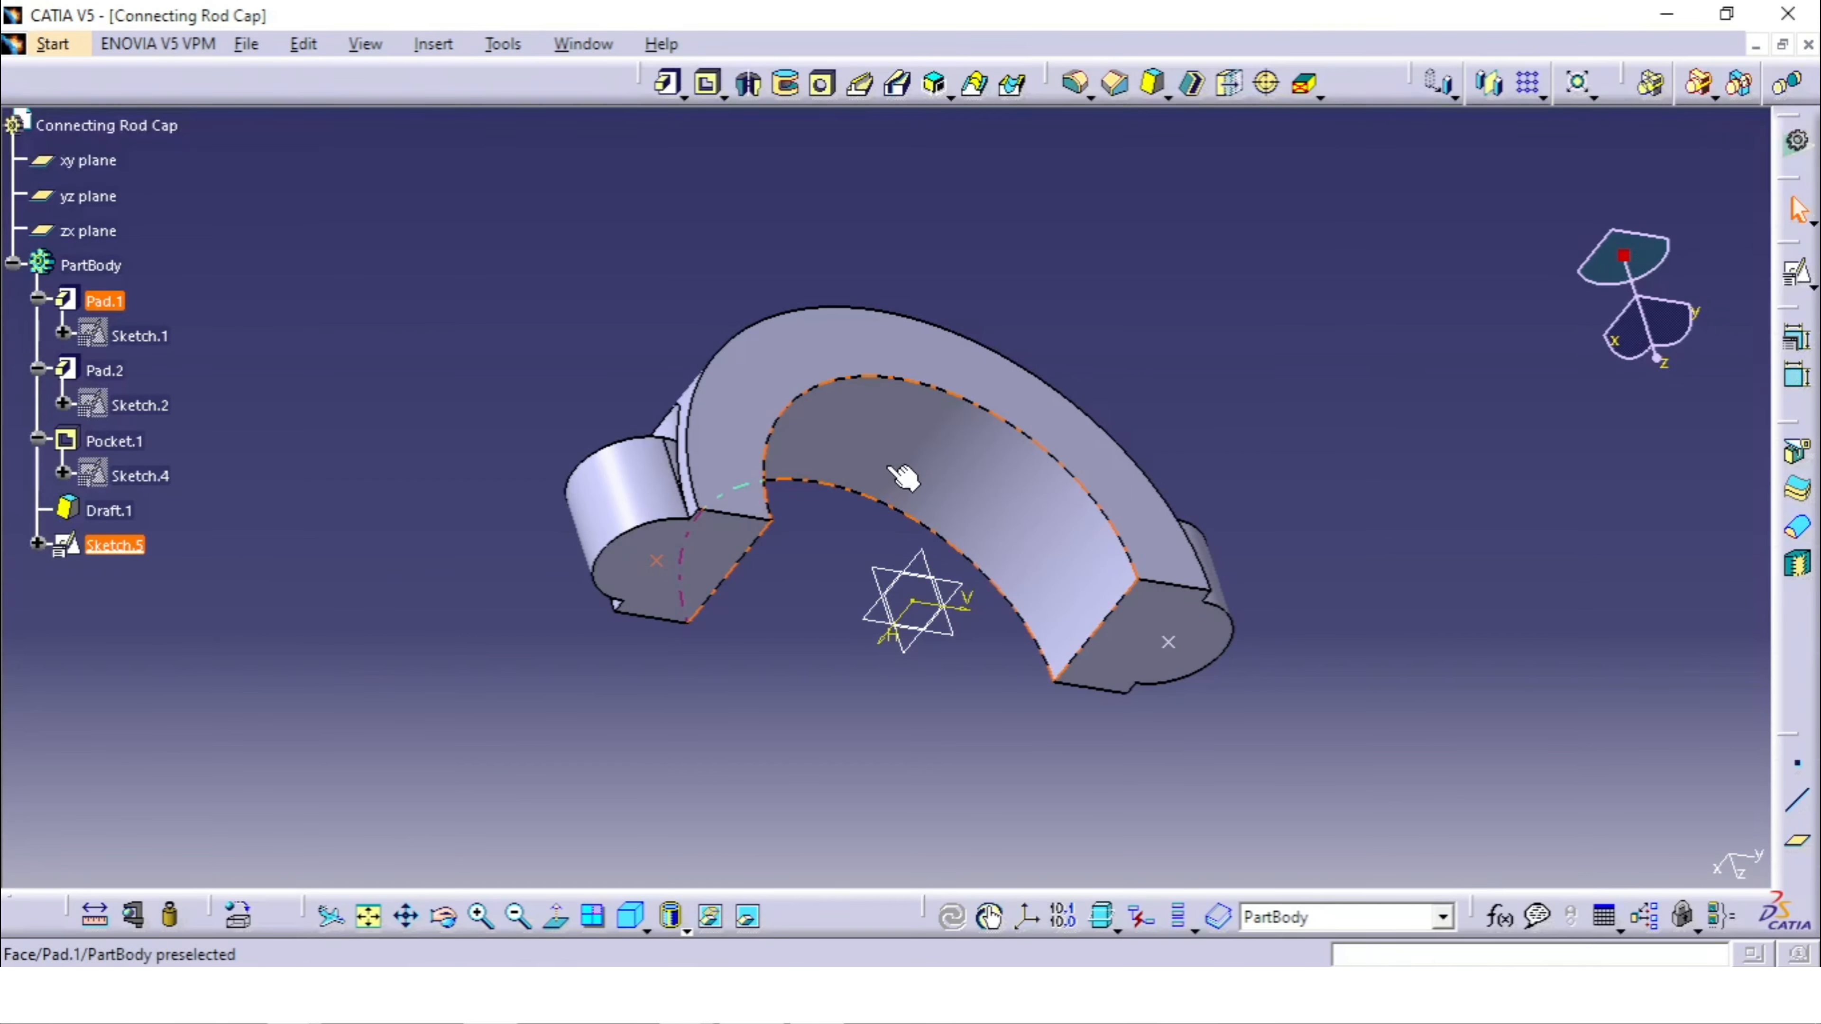
pyautogui.moveTo(925, 511)
pyautogui.mouseDown(button='middle')
pyautogui.moveTo(940, 601)
pyautogui.moveTo(925, 535)
pyautogui.mouseUp(button='middle')
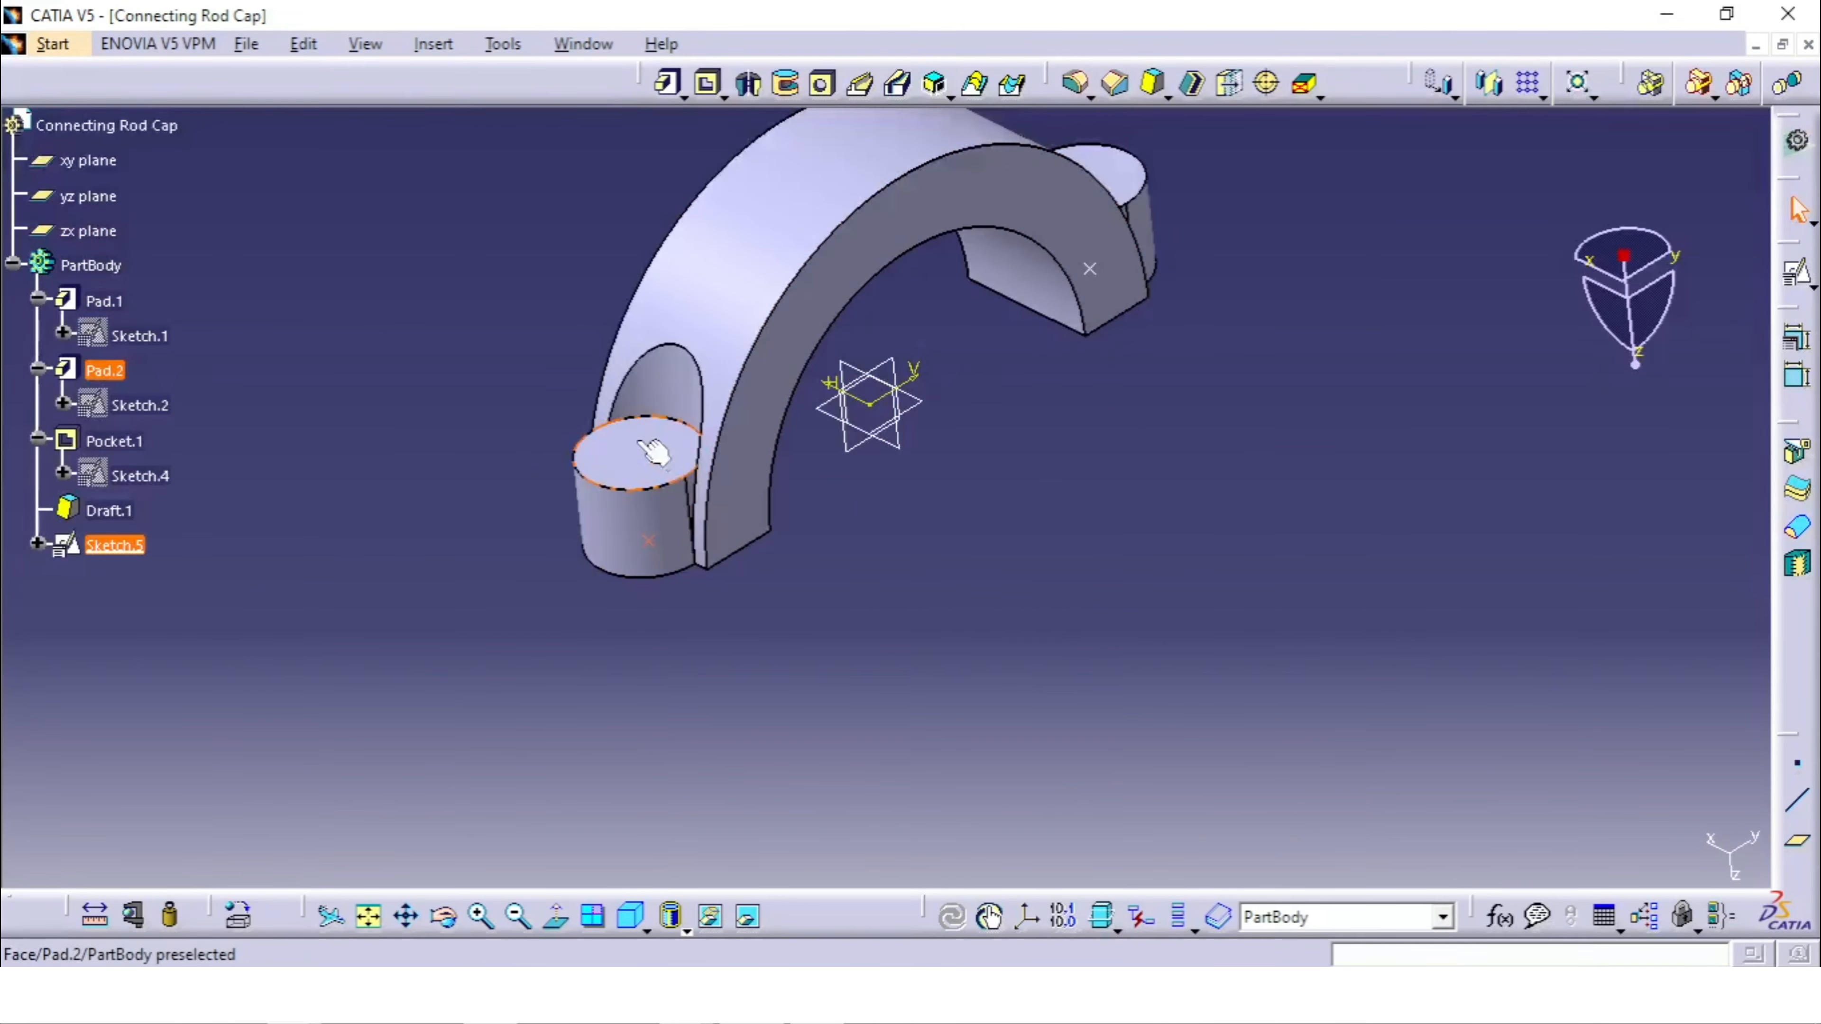
pyautogui.rightClick(122, 552)
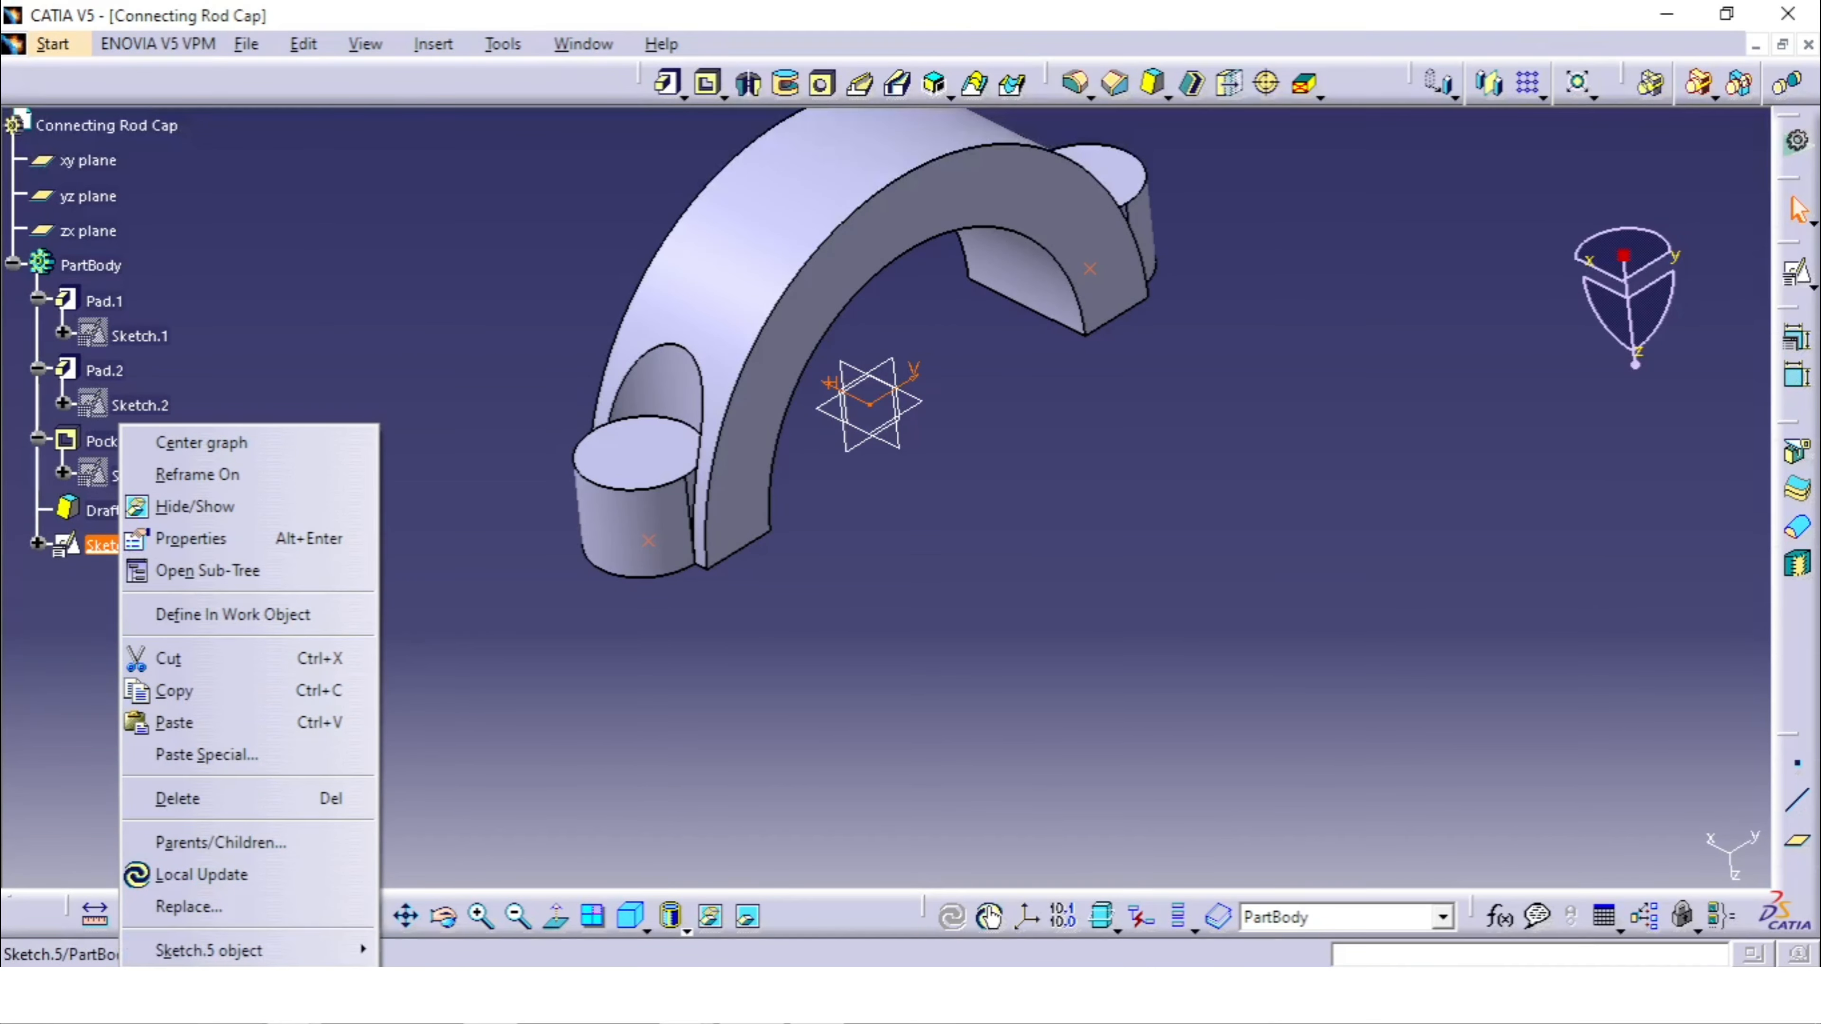
pyautogui.moveTo(267, 960)
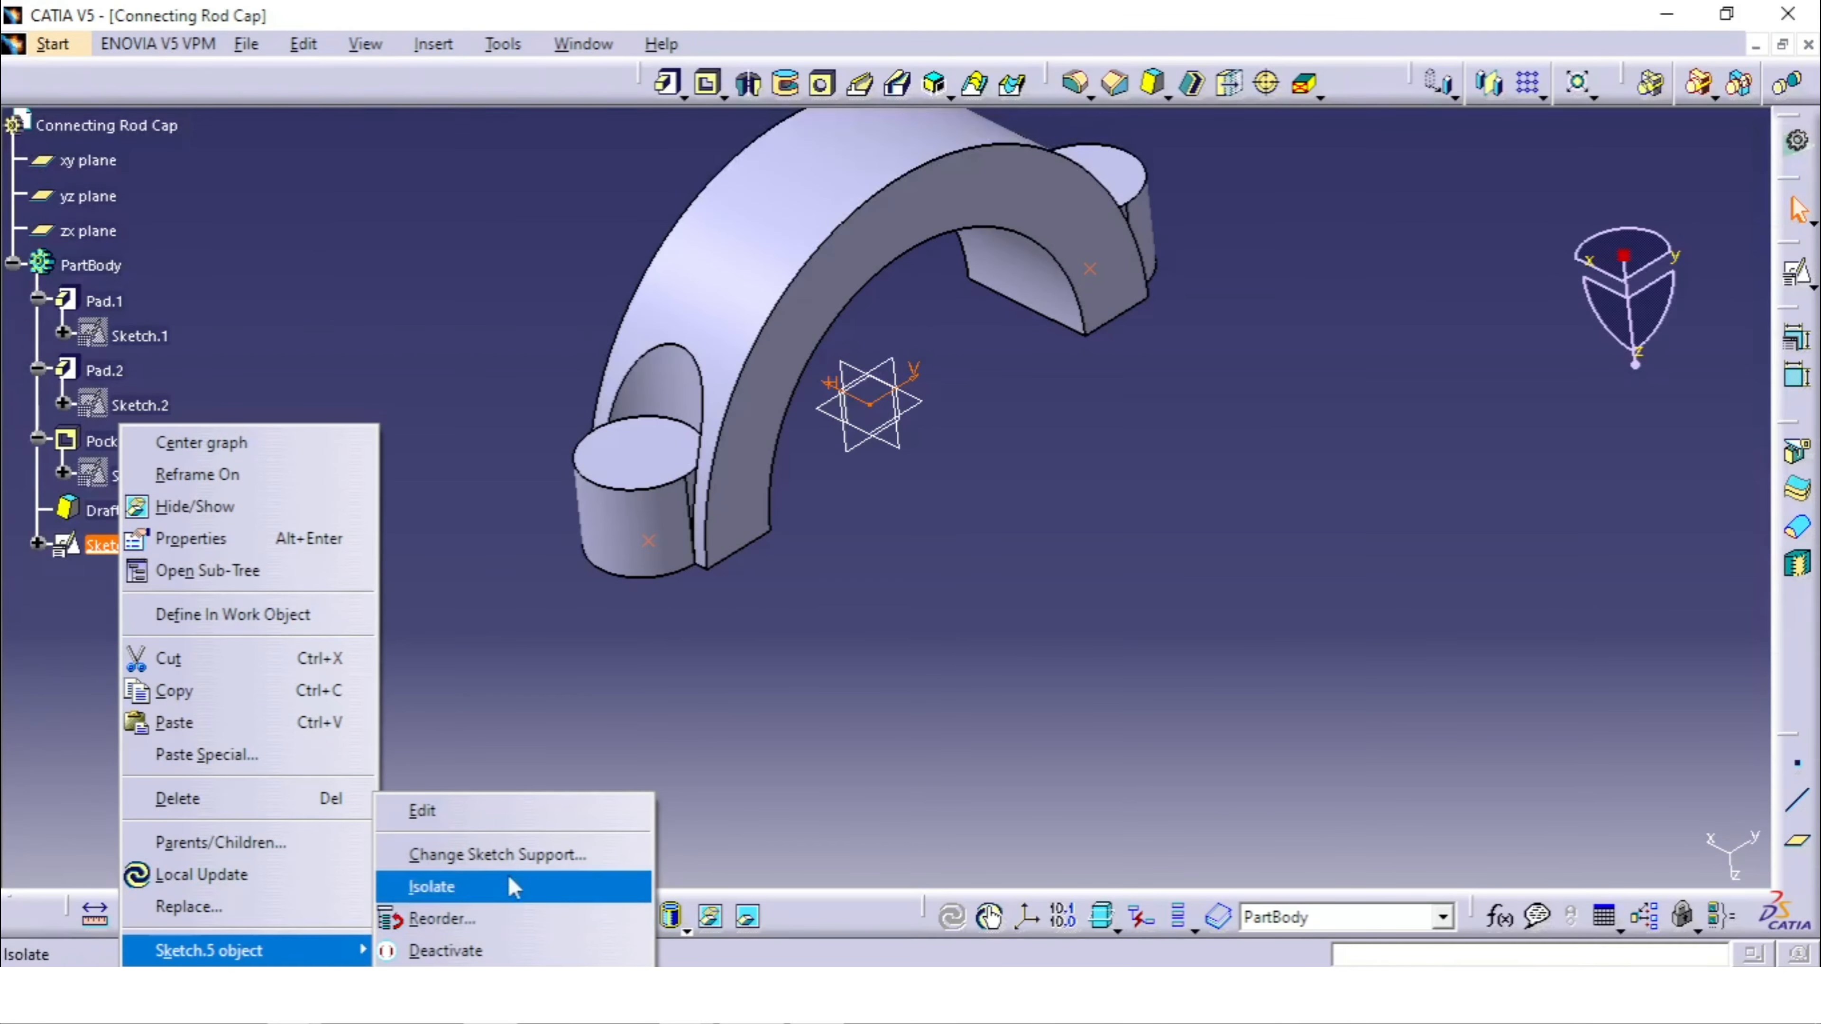
pyautogui.click(552, 856)
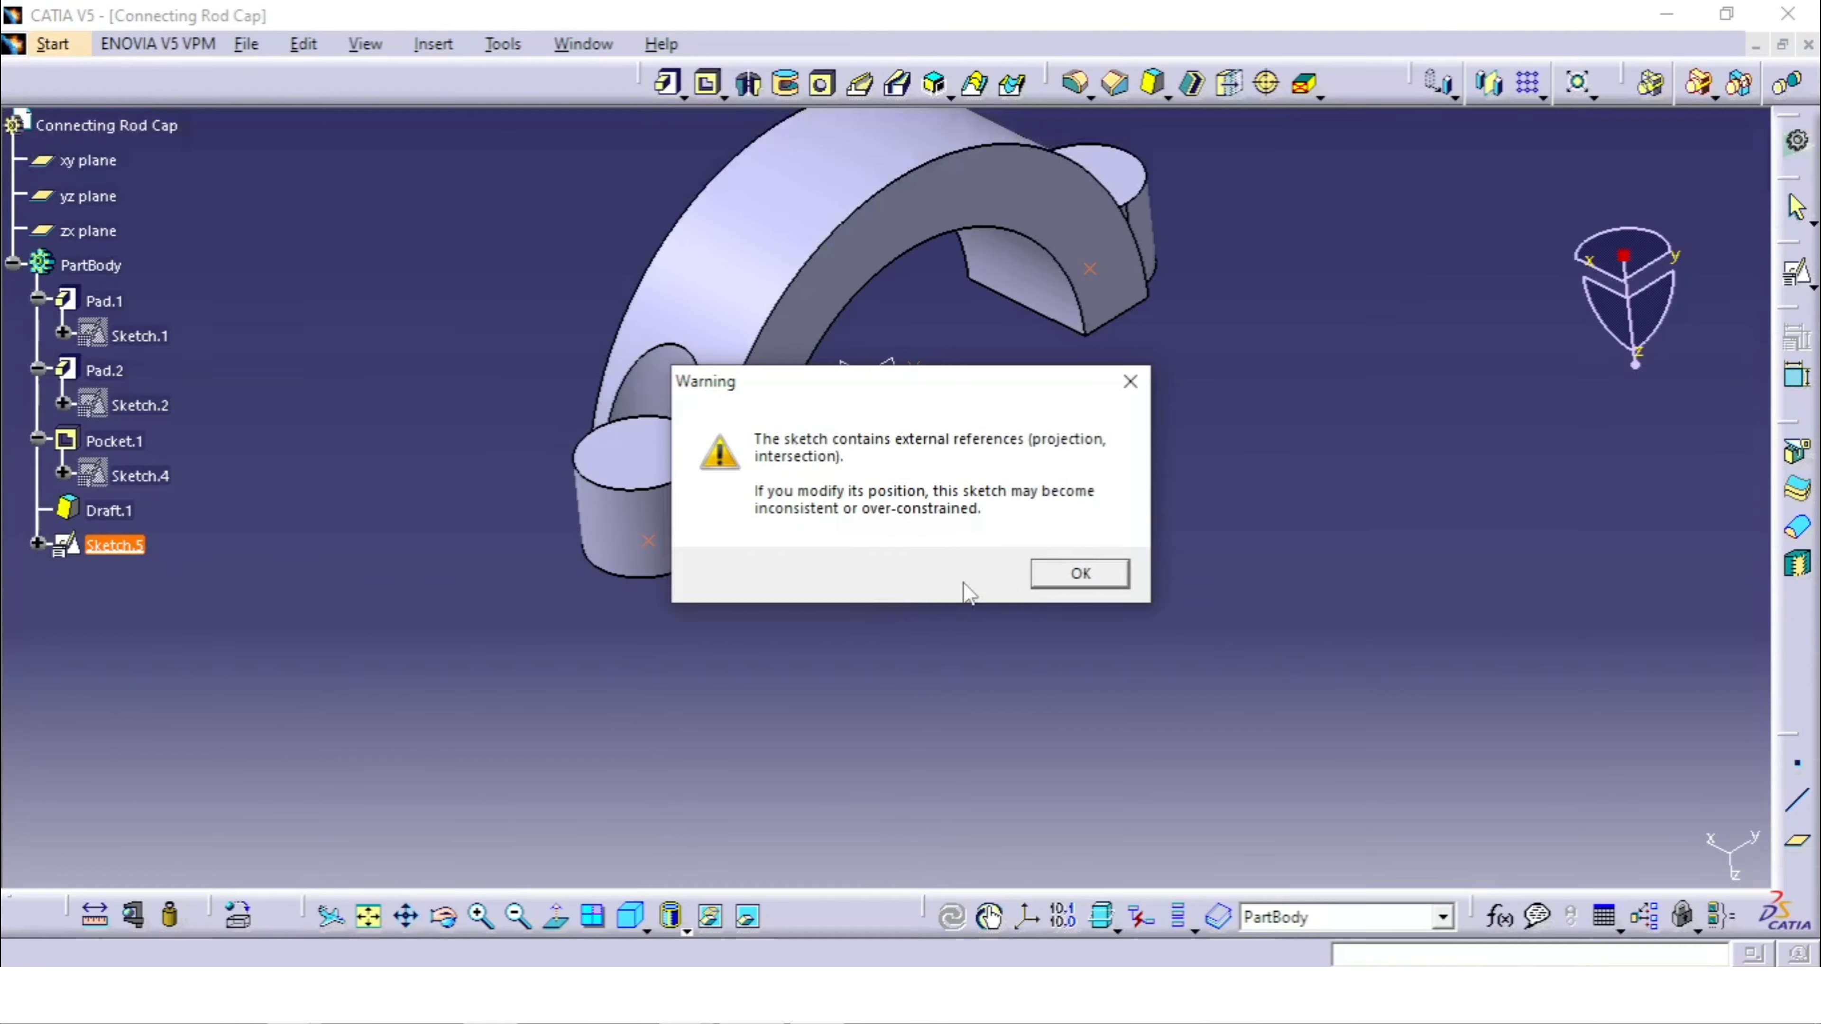
pyautogui.click(1077, 582)
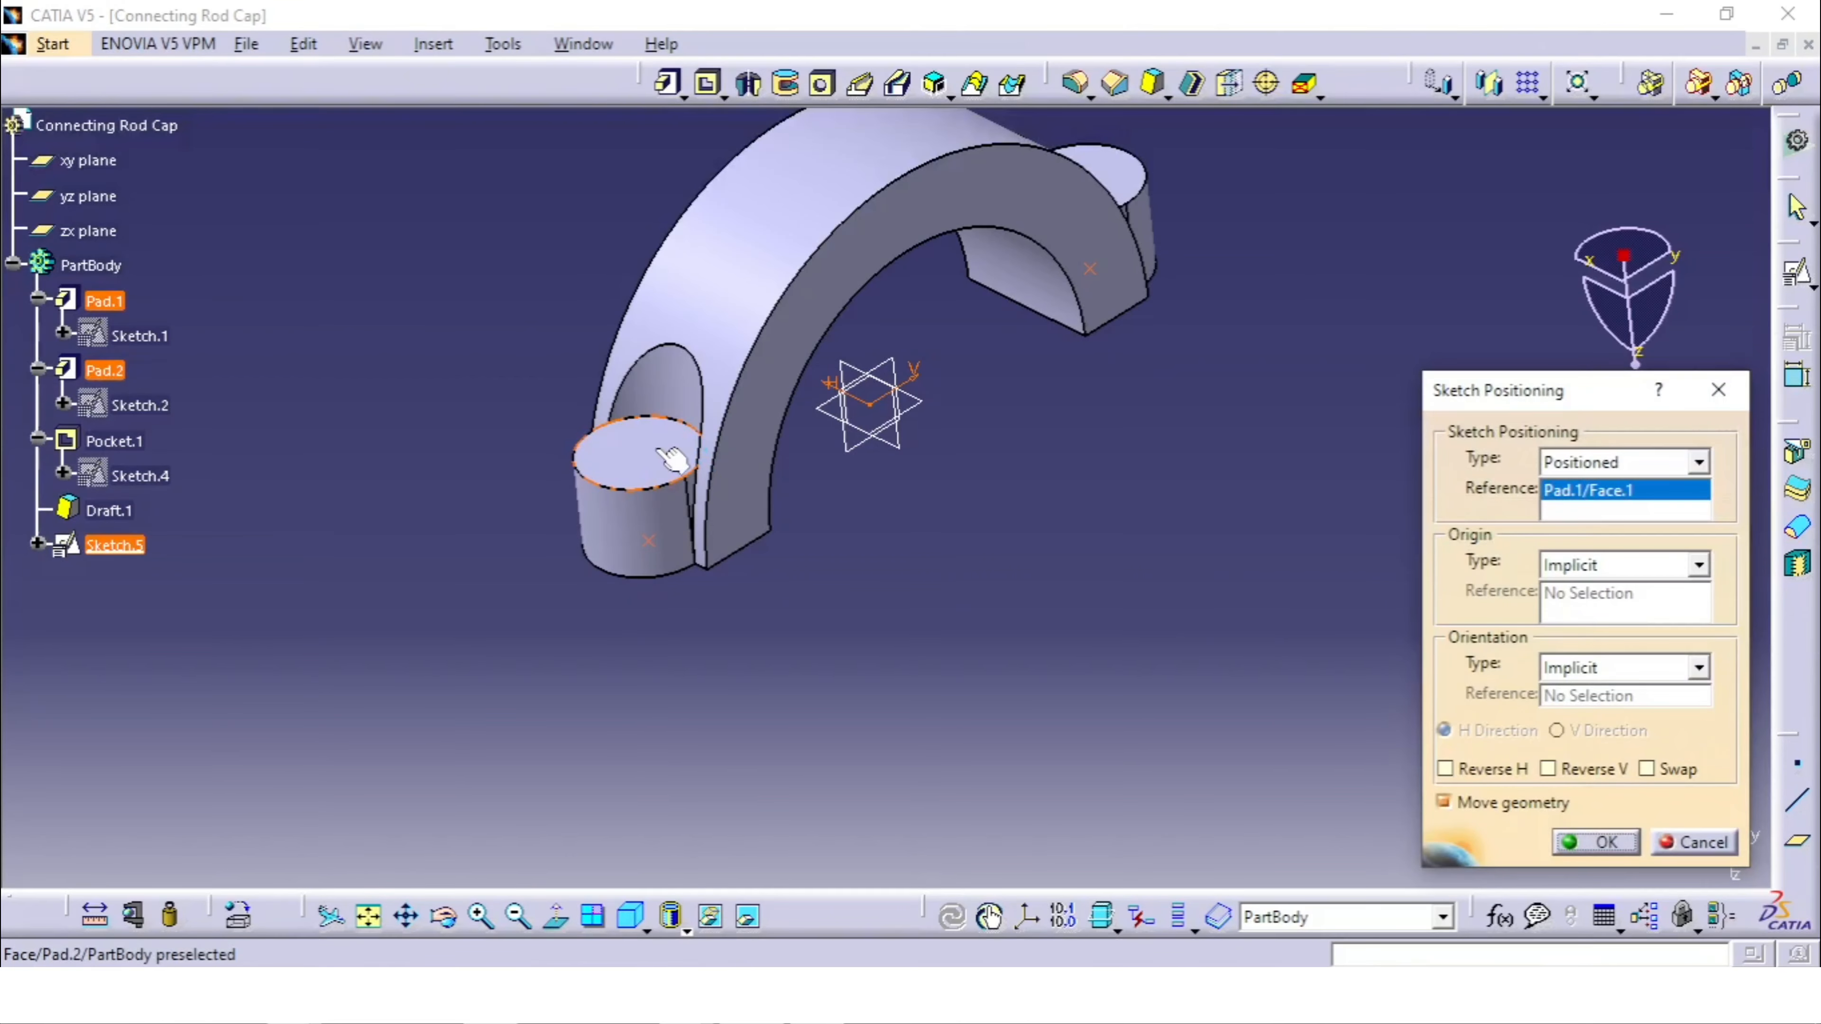
pyautogui.click(1585, 842)
# Step: Start a hole on the boss's flat outer face, located at the relocated sketch point
pyautogui.moveTo(1001, 449); pyautogui.dragTo(674, 603, button='middle')
pyautogui.moveTo(847, 663); pyautogui.dragTo(814, 617, button='middle')
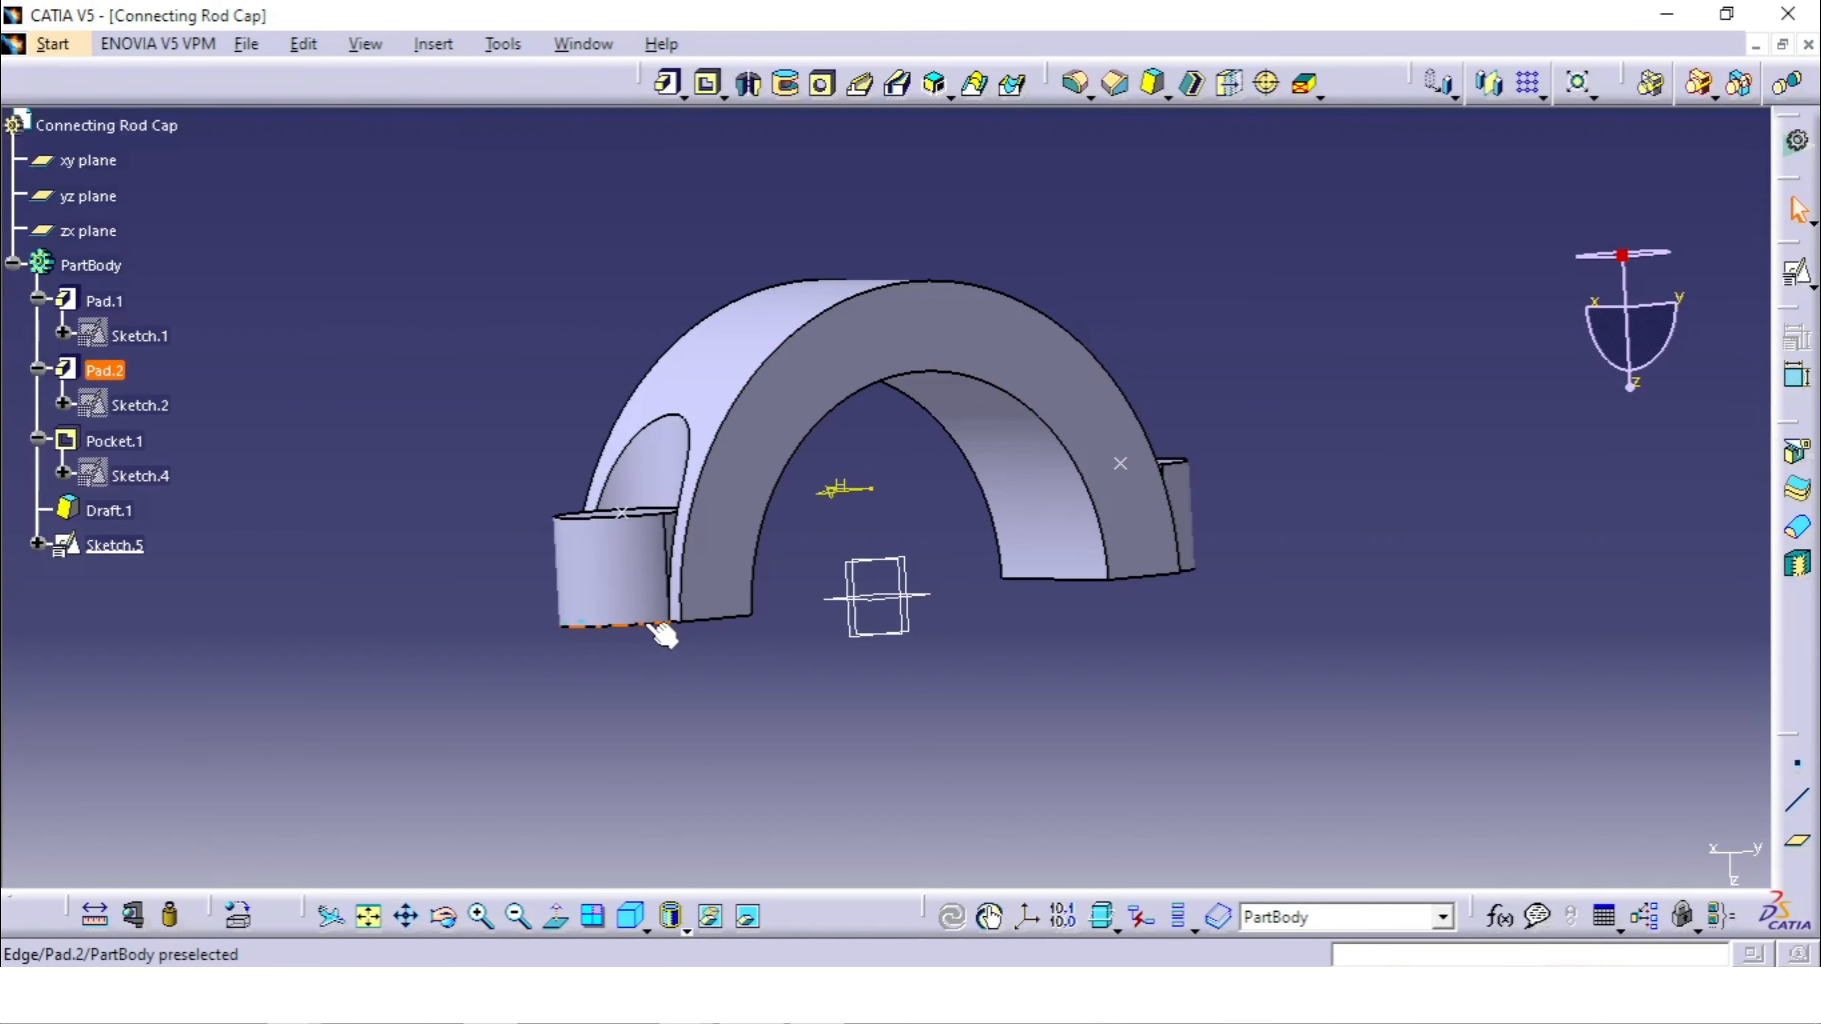
pyautogui.moveTo(678, 534); pyautogui.dragTo(754, 707, button='middle')
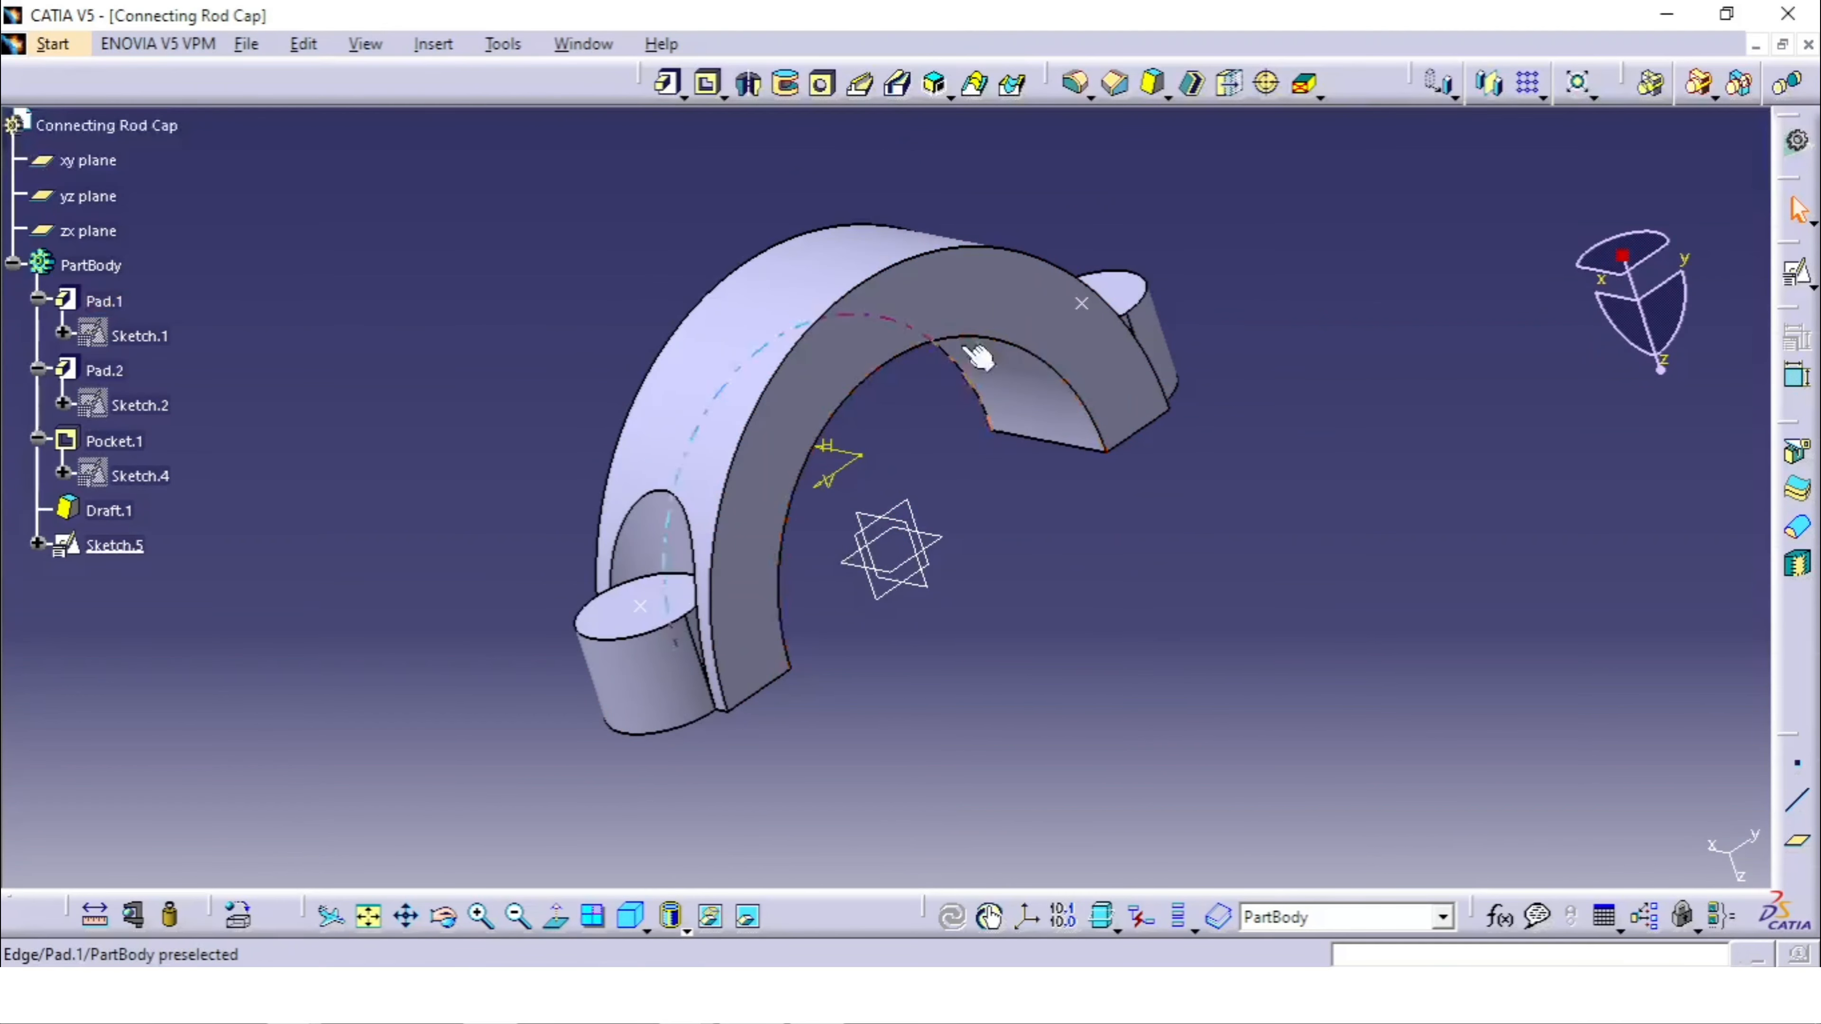
pyautogui.moveTo(1165, 309); pyautogui.dragTo(1208, 367, button='middle')
pyautogui.click(831, 90)
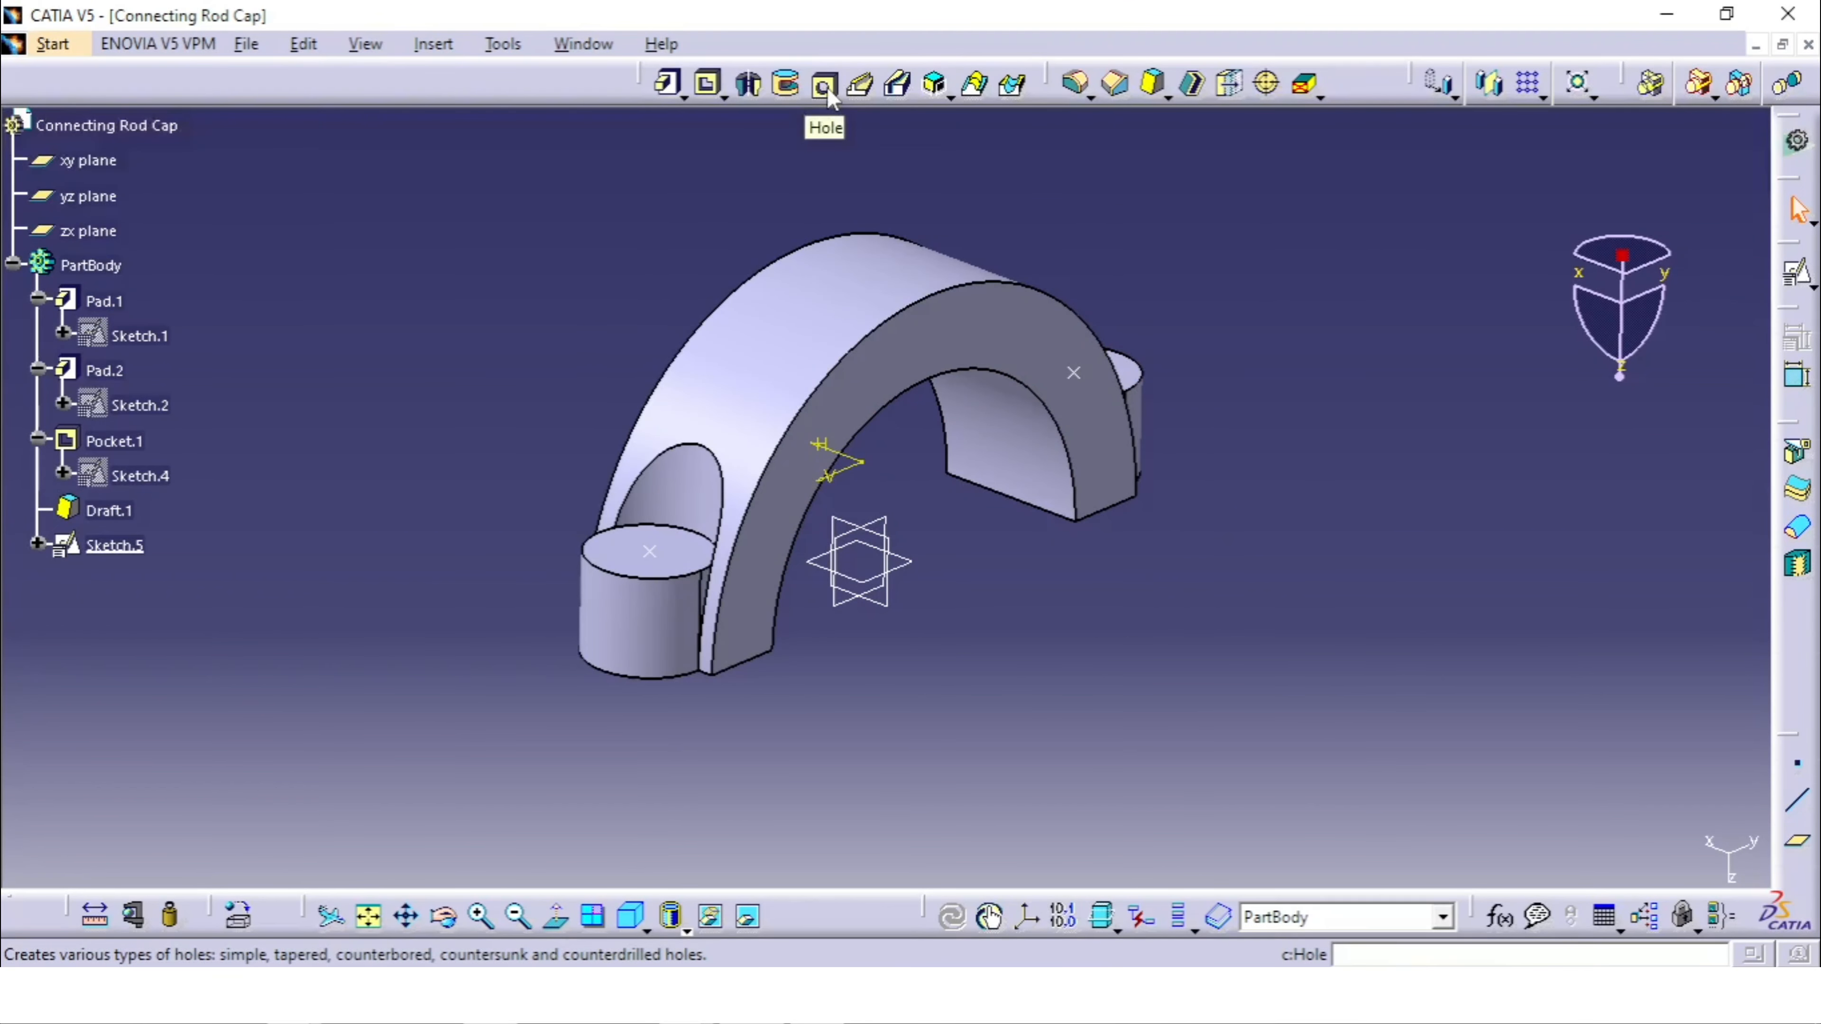
pyautogui.click(824, 87)
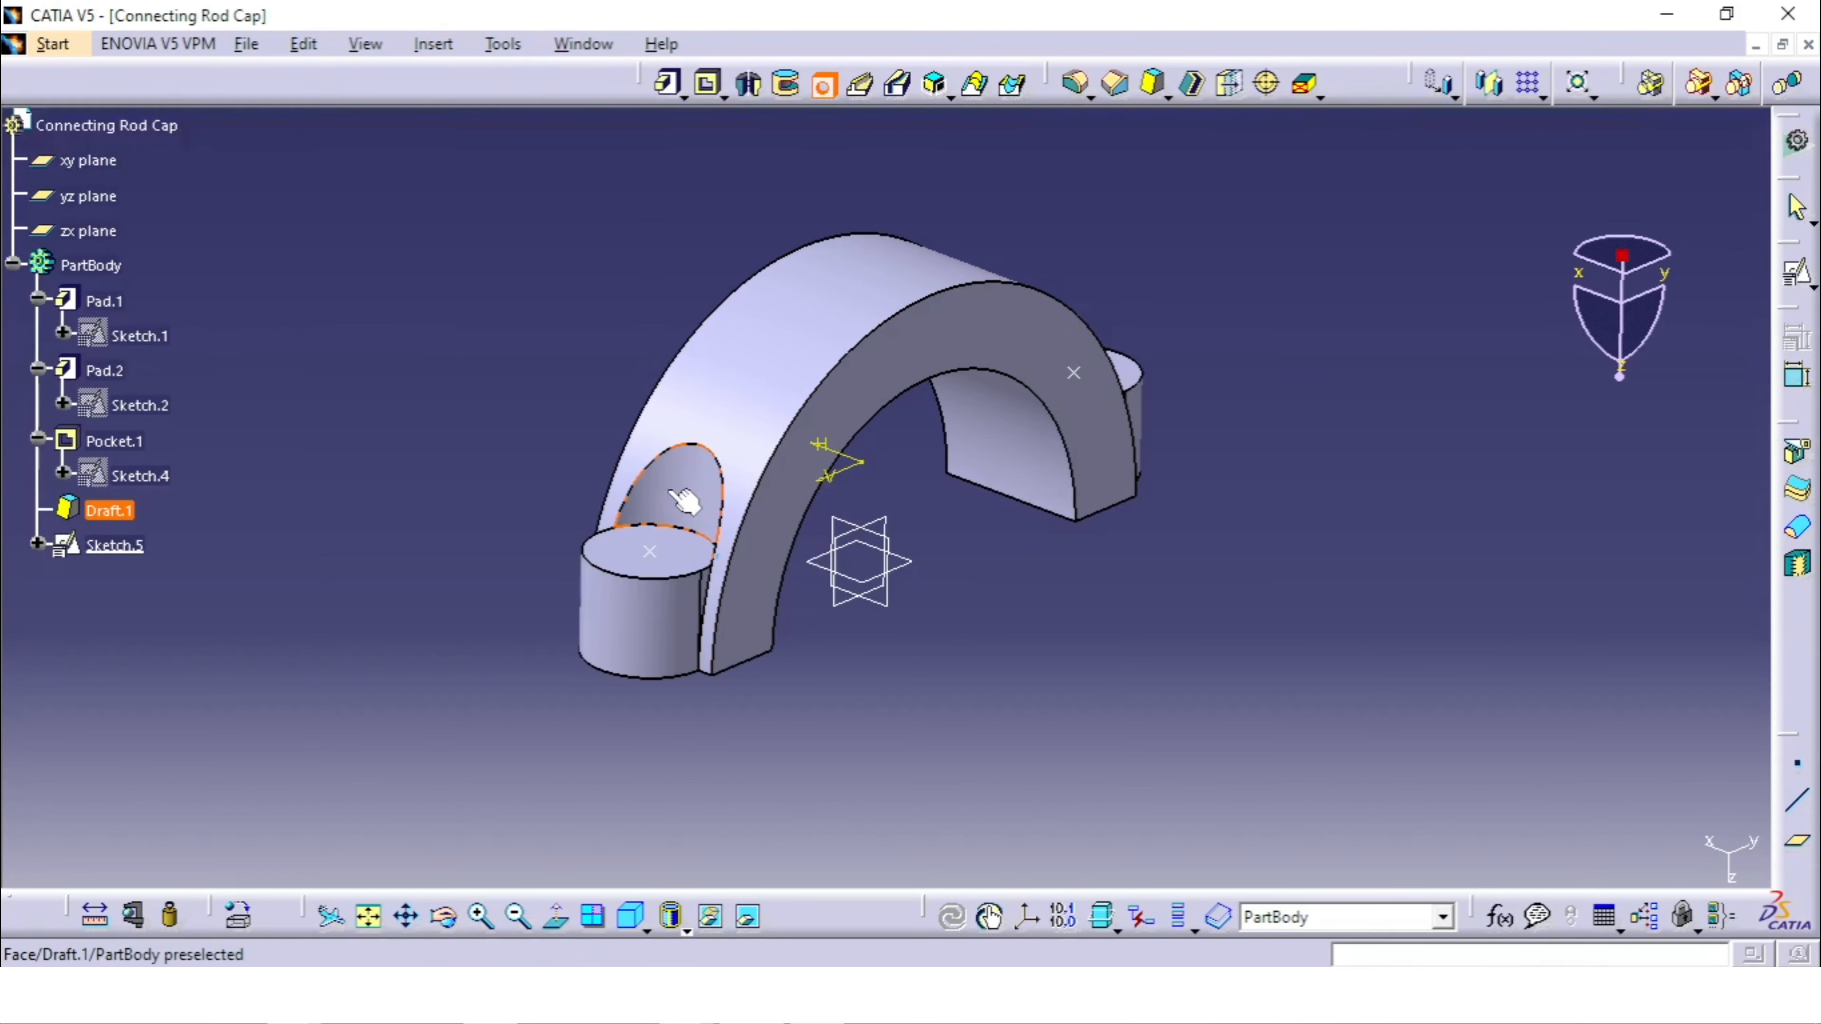
pyautogui.click(685, 547)
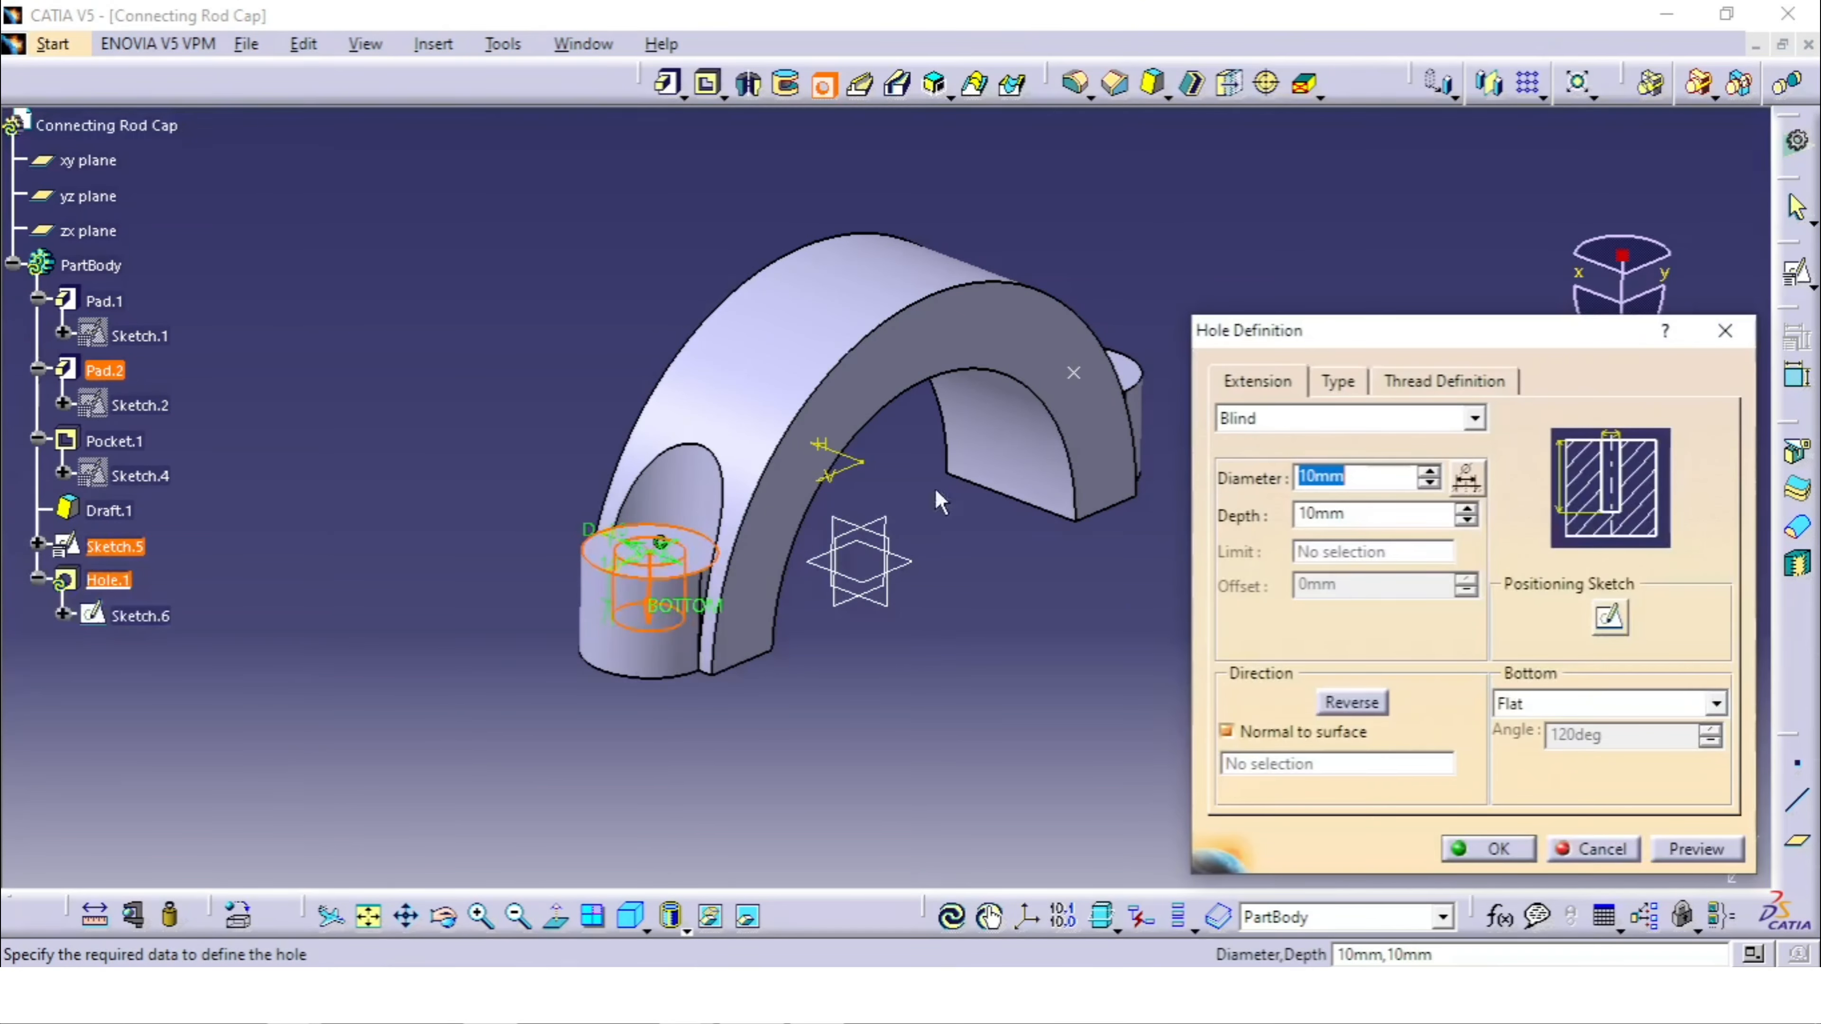
# Step: Make the hole counterbored with a 13.5 mm counterbore diameter and 7.94 mm counterbore depth, per the drawing
pyautogui.click(1337, 381)
pyautogui.click(1295, 420)
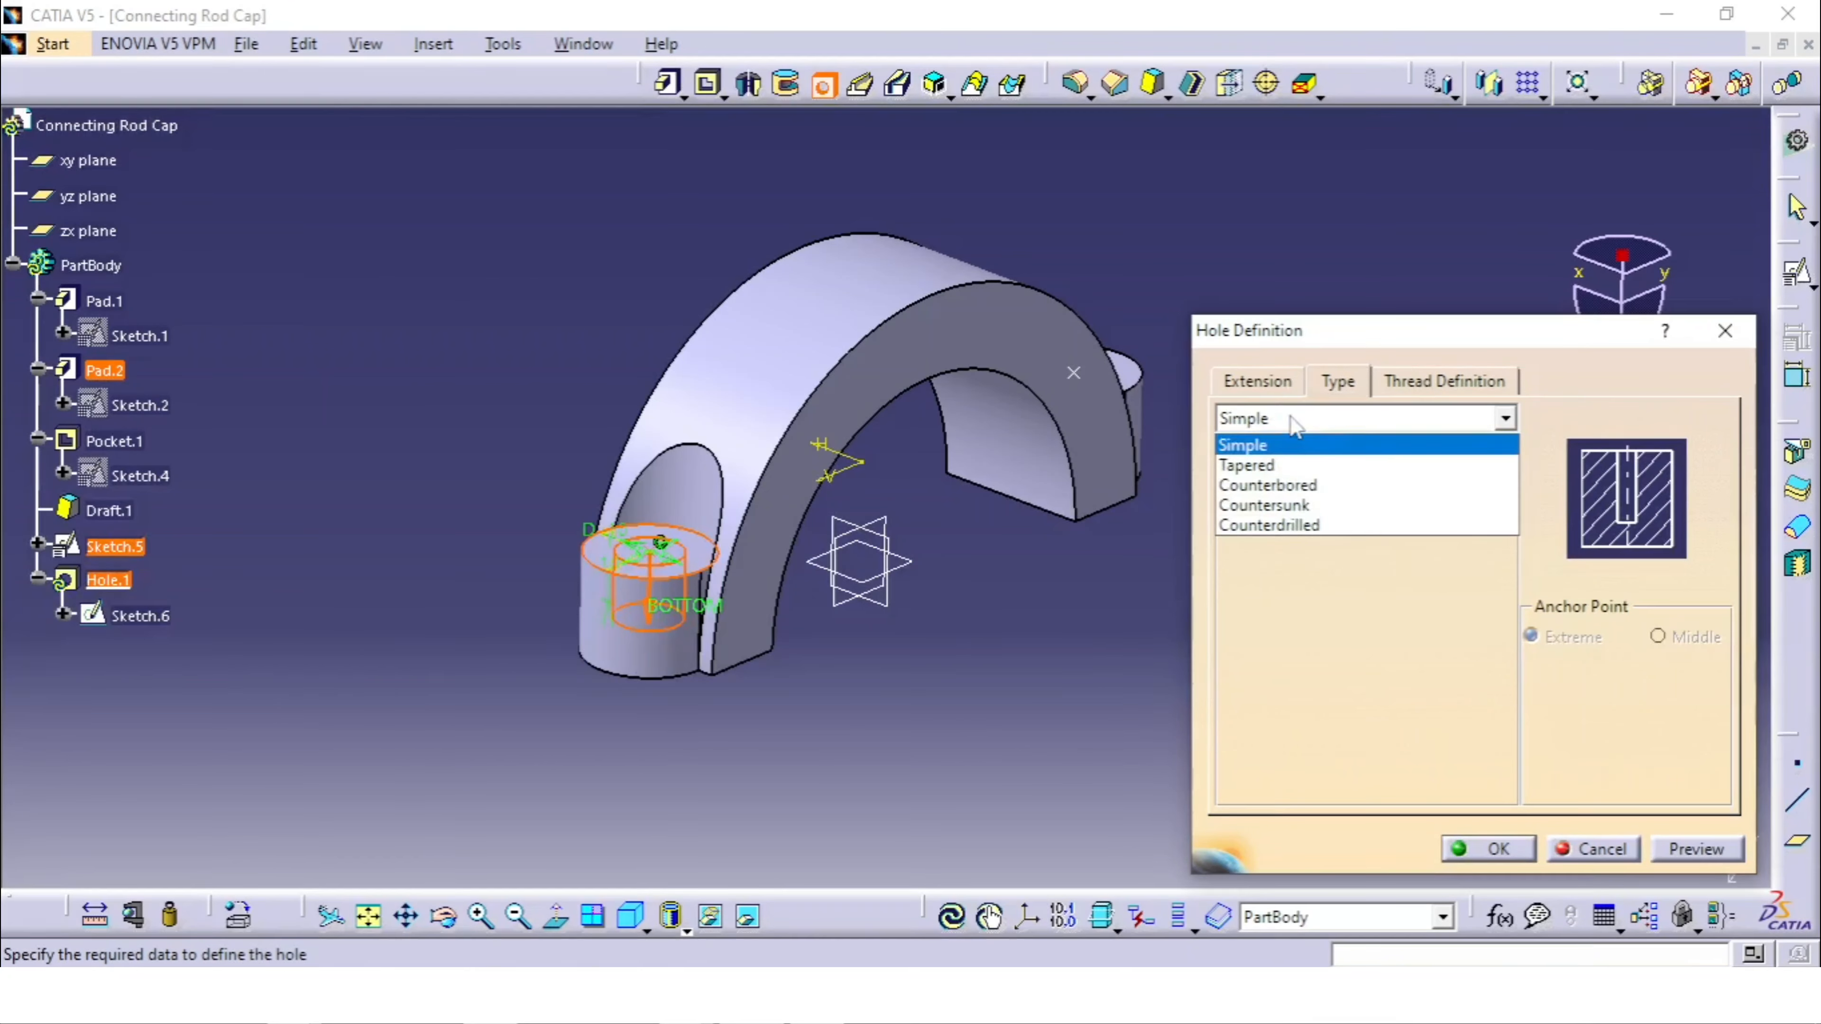
pyautogui.click(1304, 487)
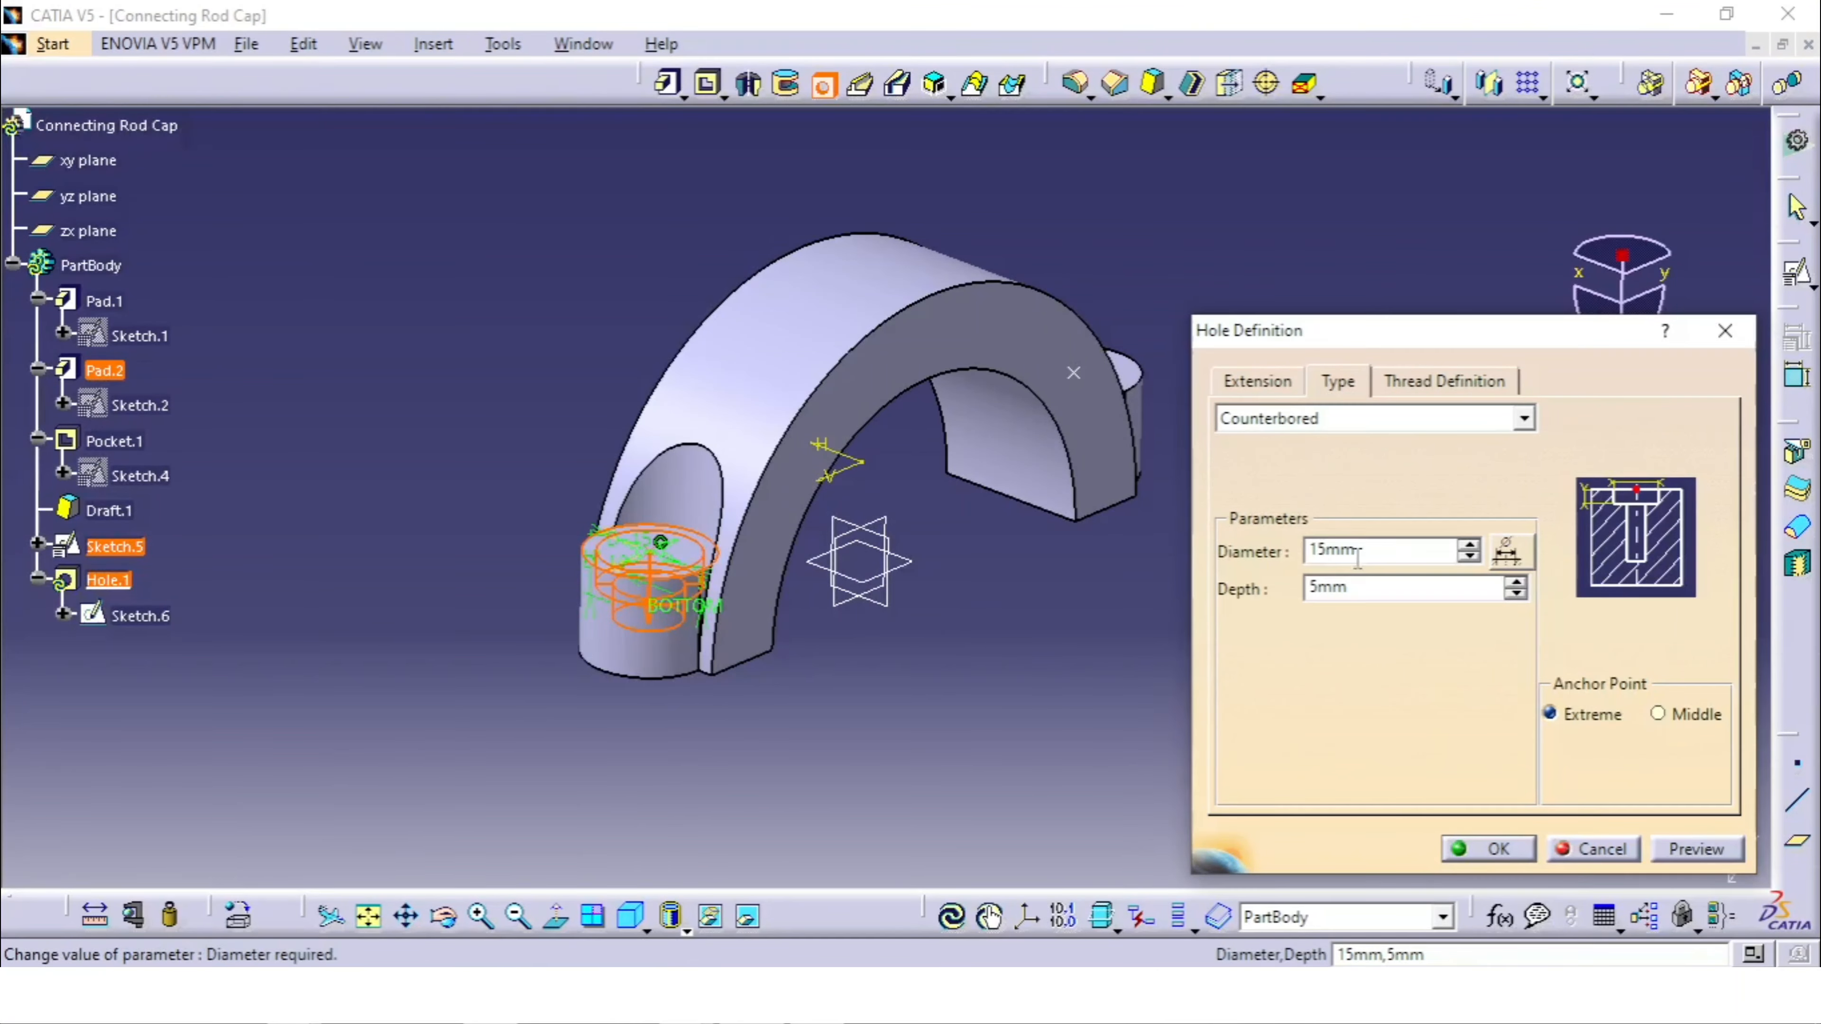
pyautogui.click(692, 992)
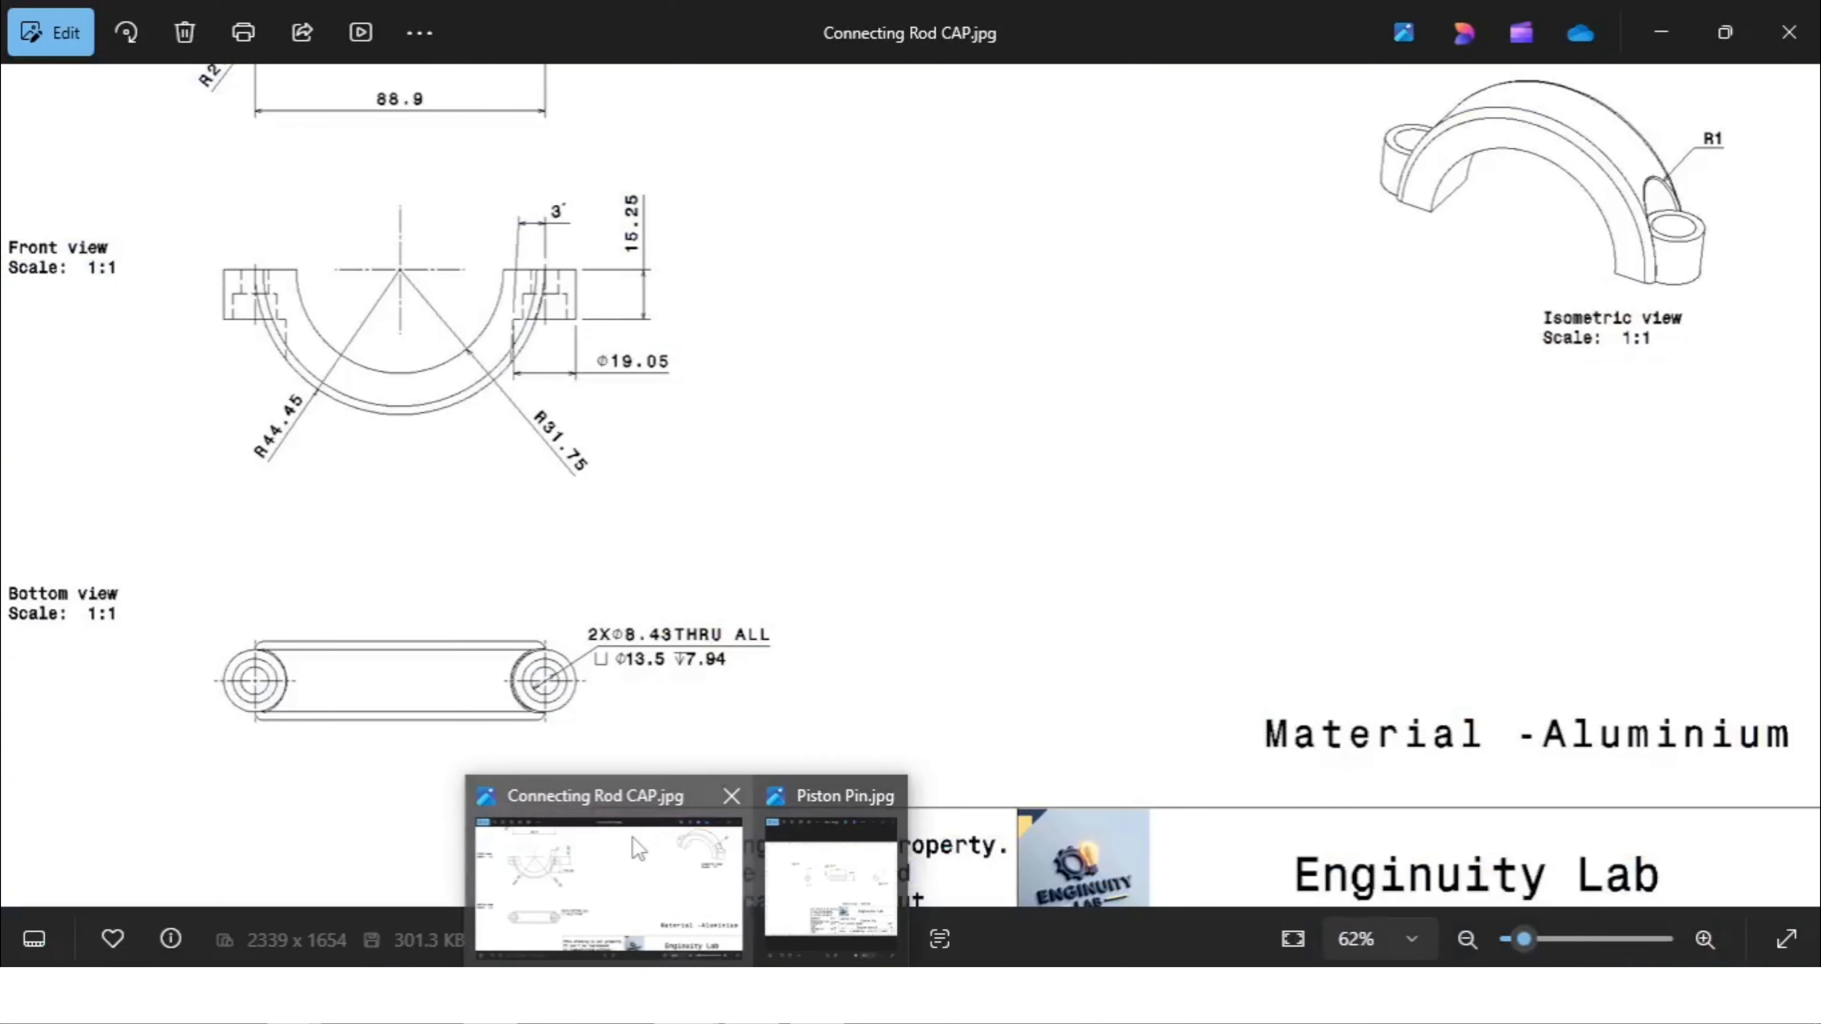
pyautogui.click(638, 849)
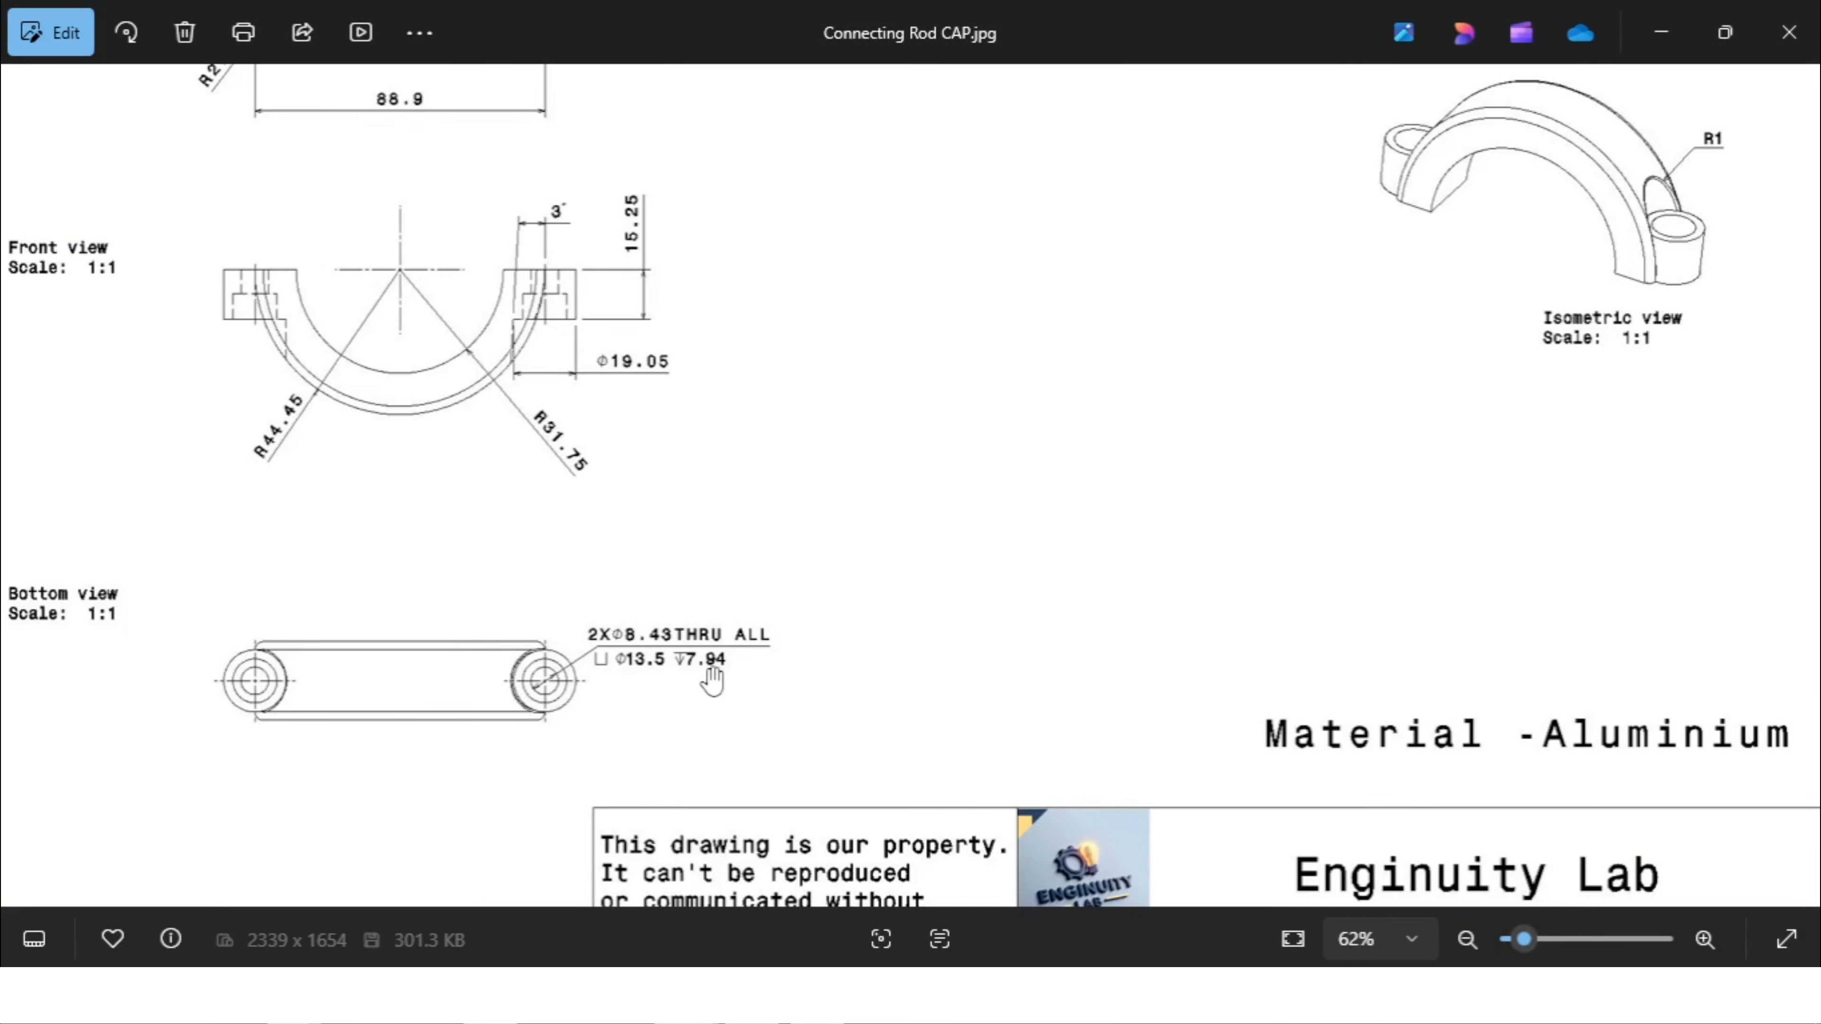
pyautogui.click(750, 993)
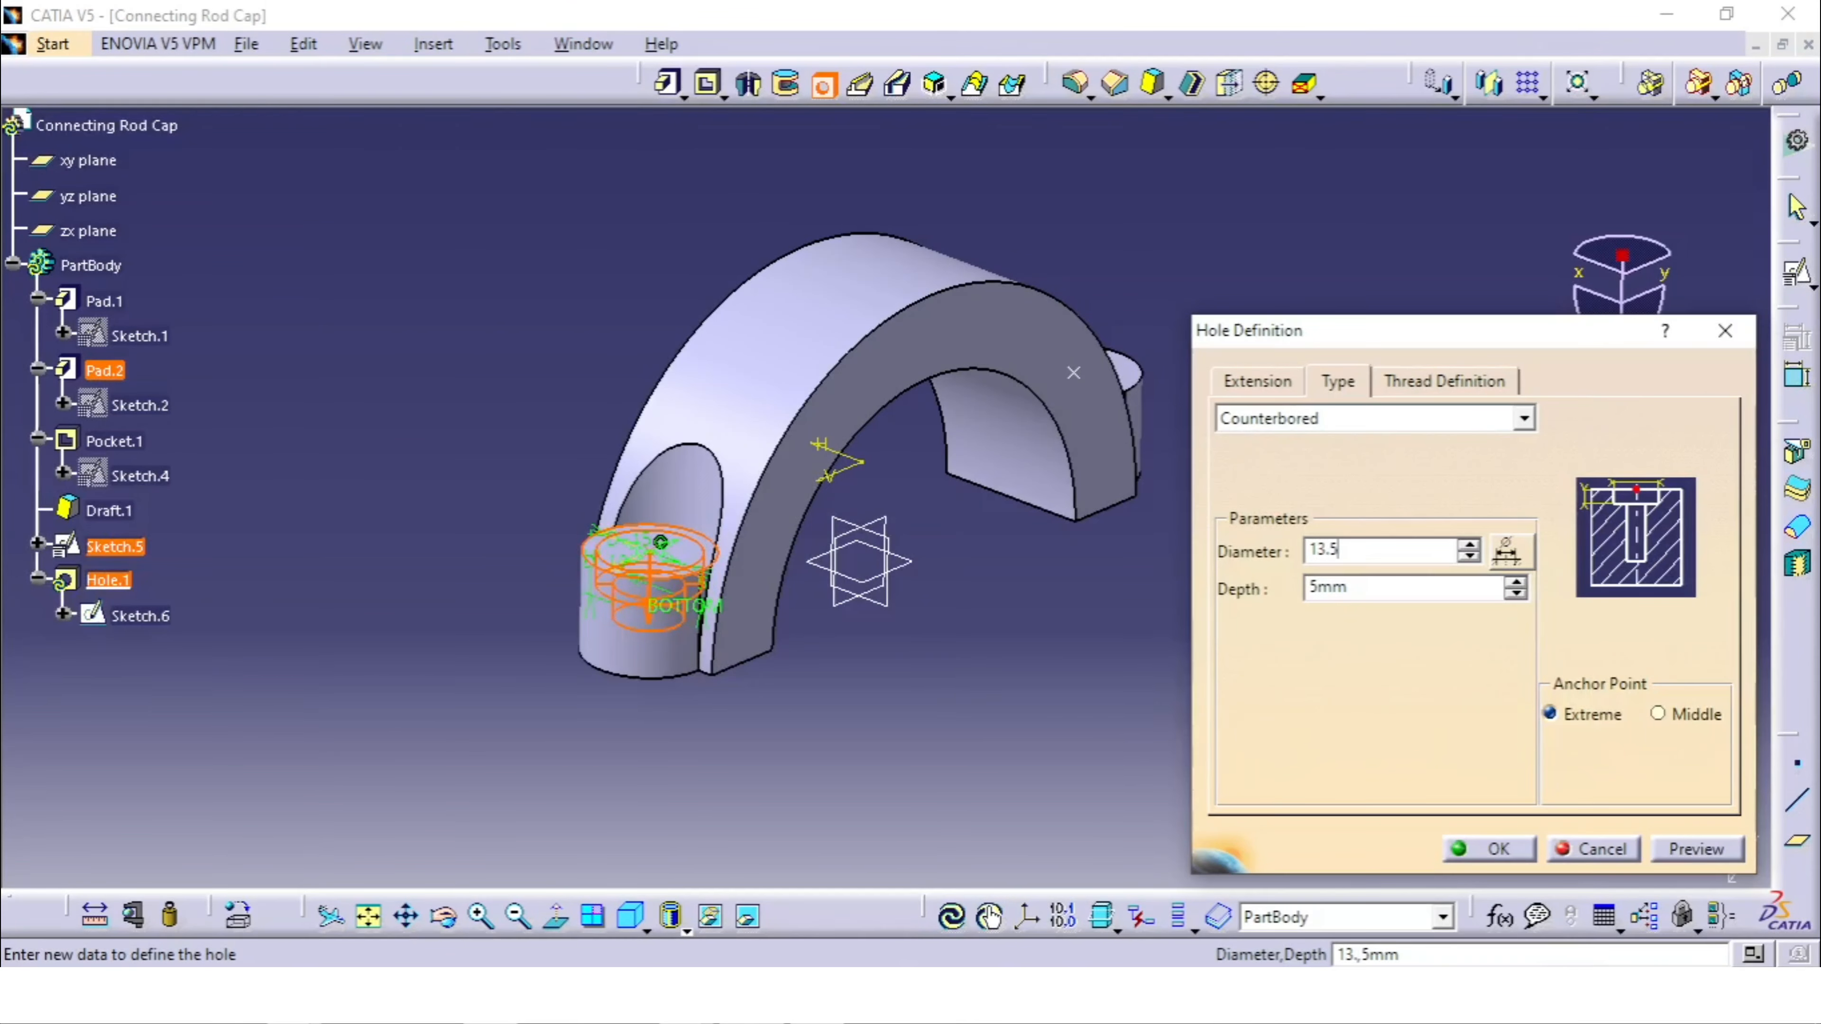
pyautogui.click(1447, 586)
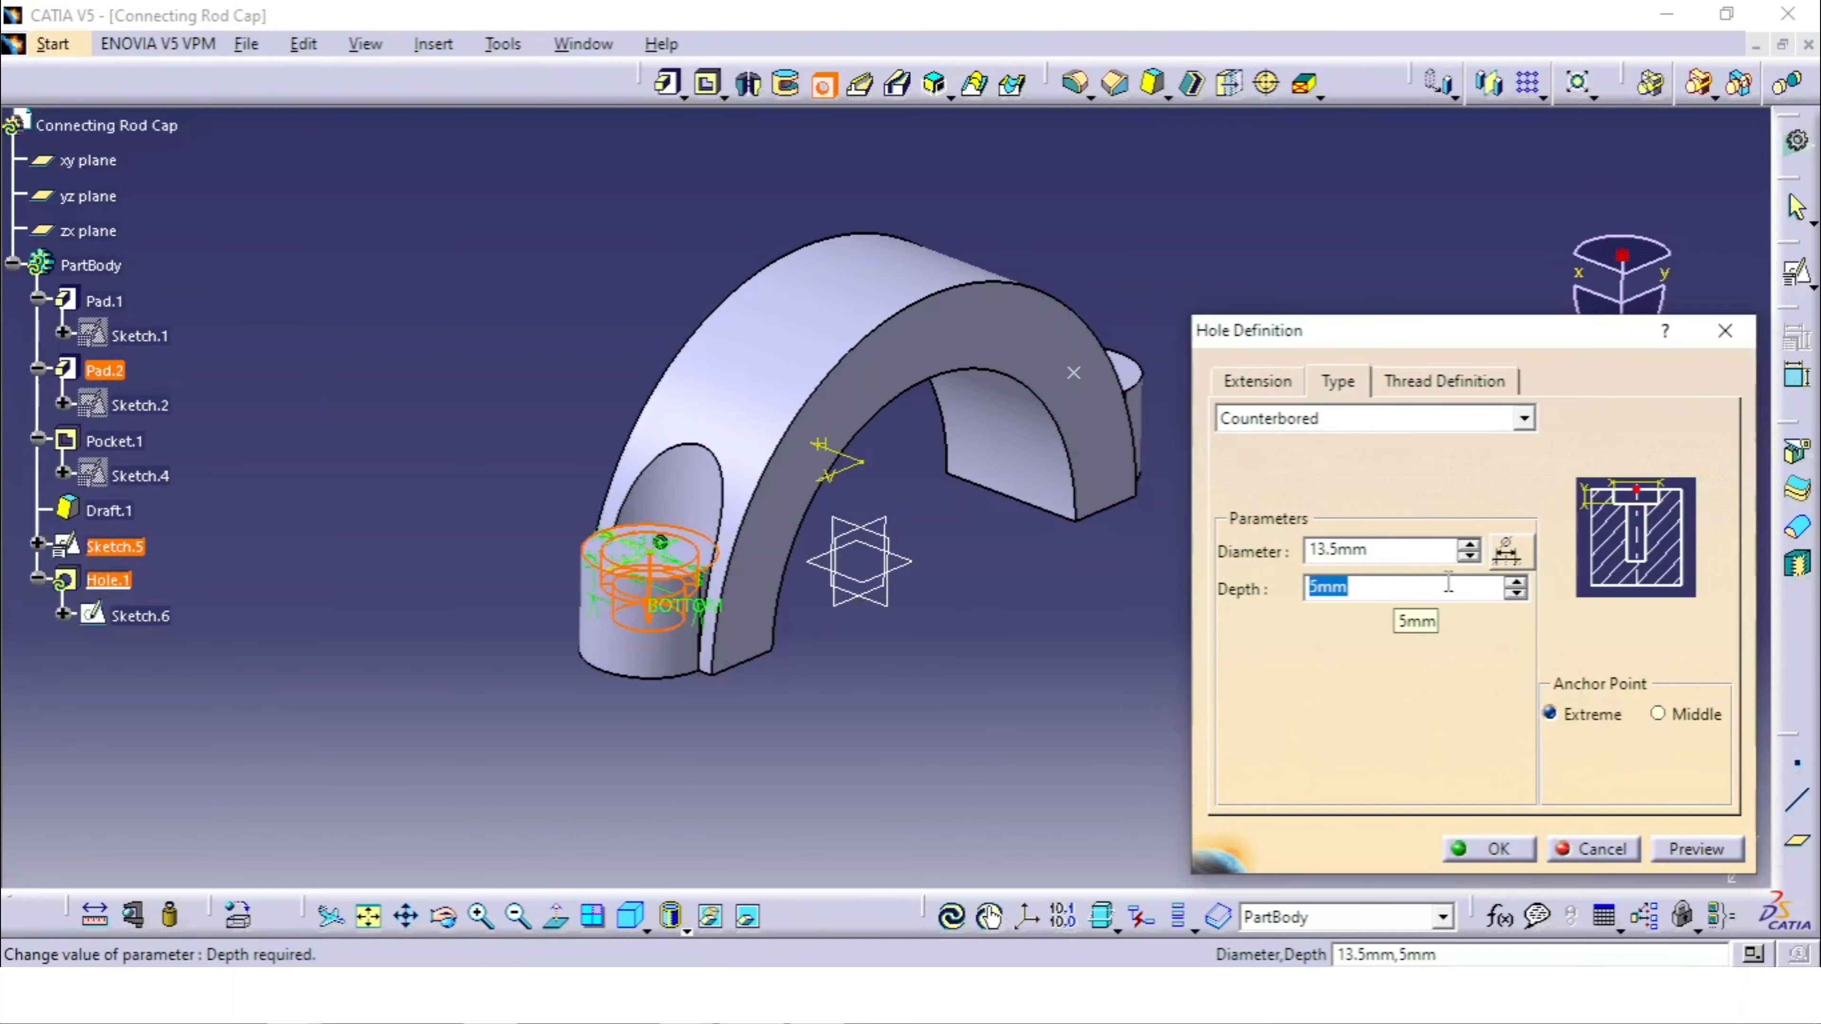
pyautogui.press('Return')
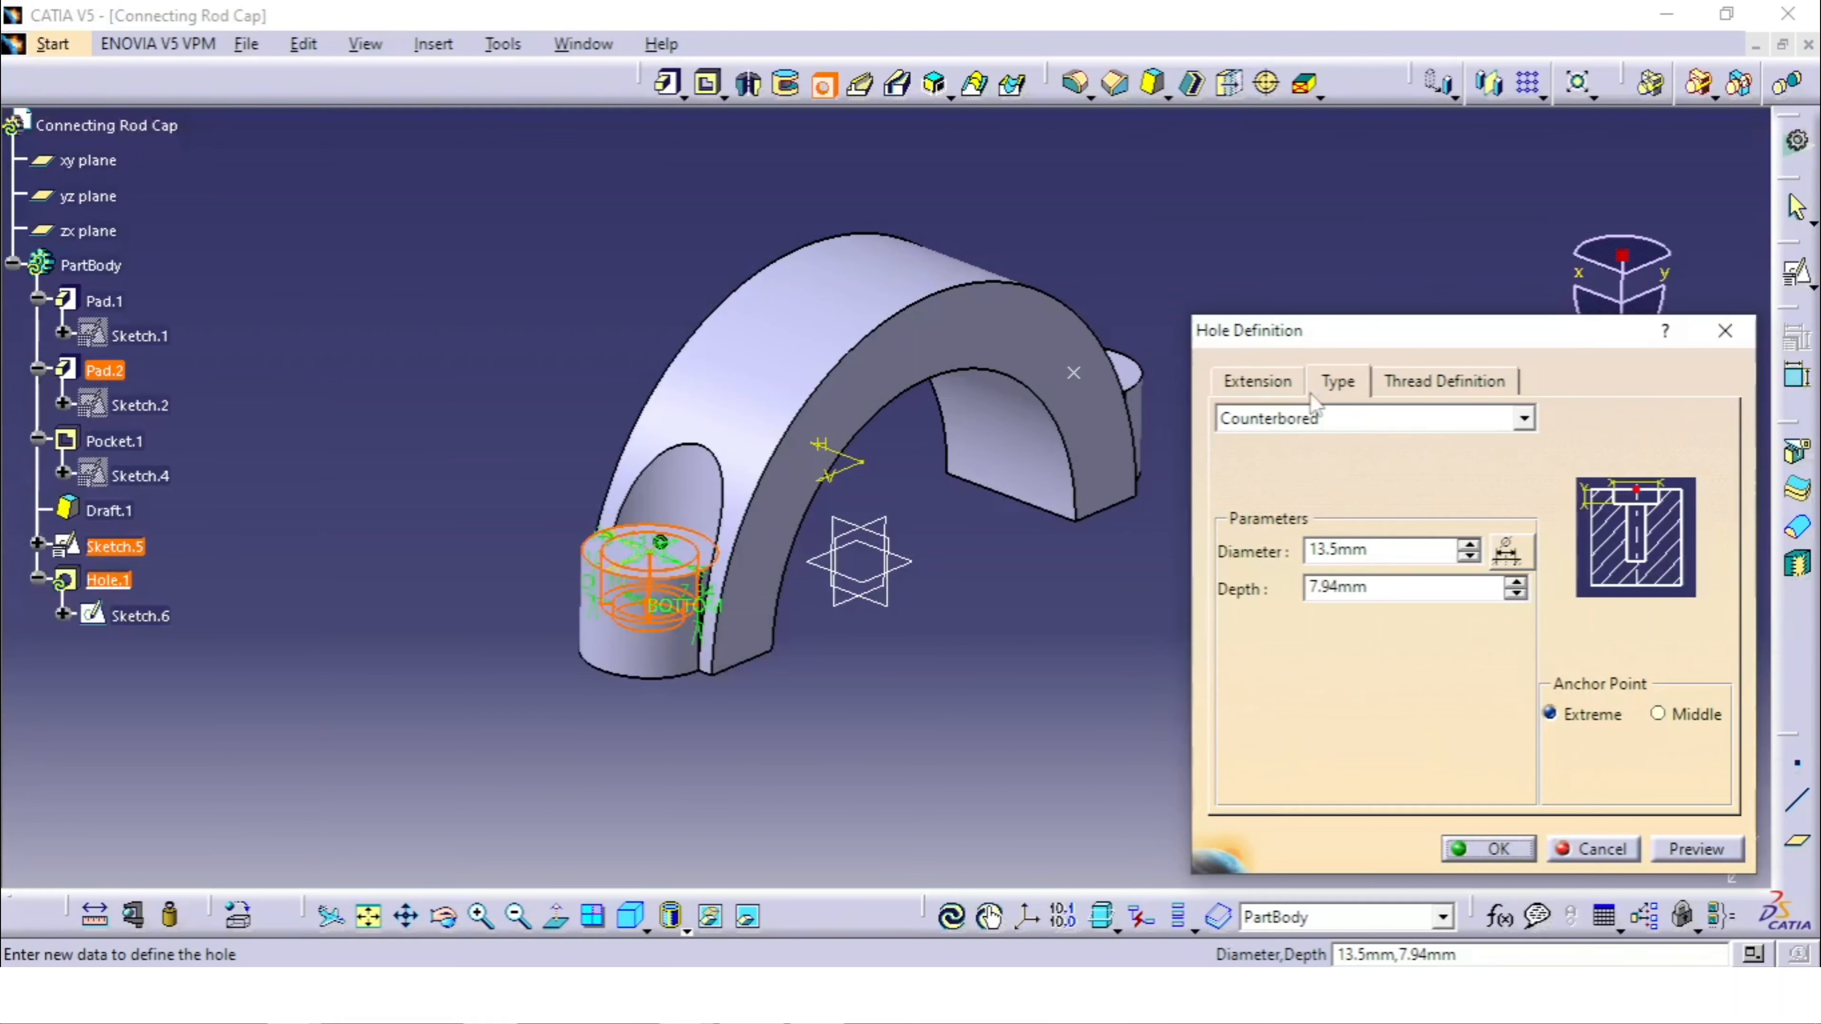
# Step: Set the bolt hole's bore diameter to 8.43 mm per the drawing and its extension to Up To Next
pyautogui.click(1258, 381)
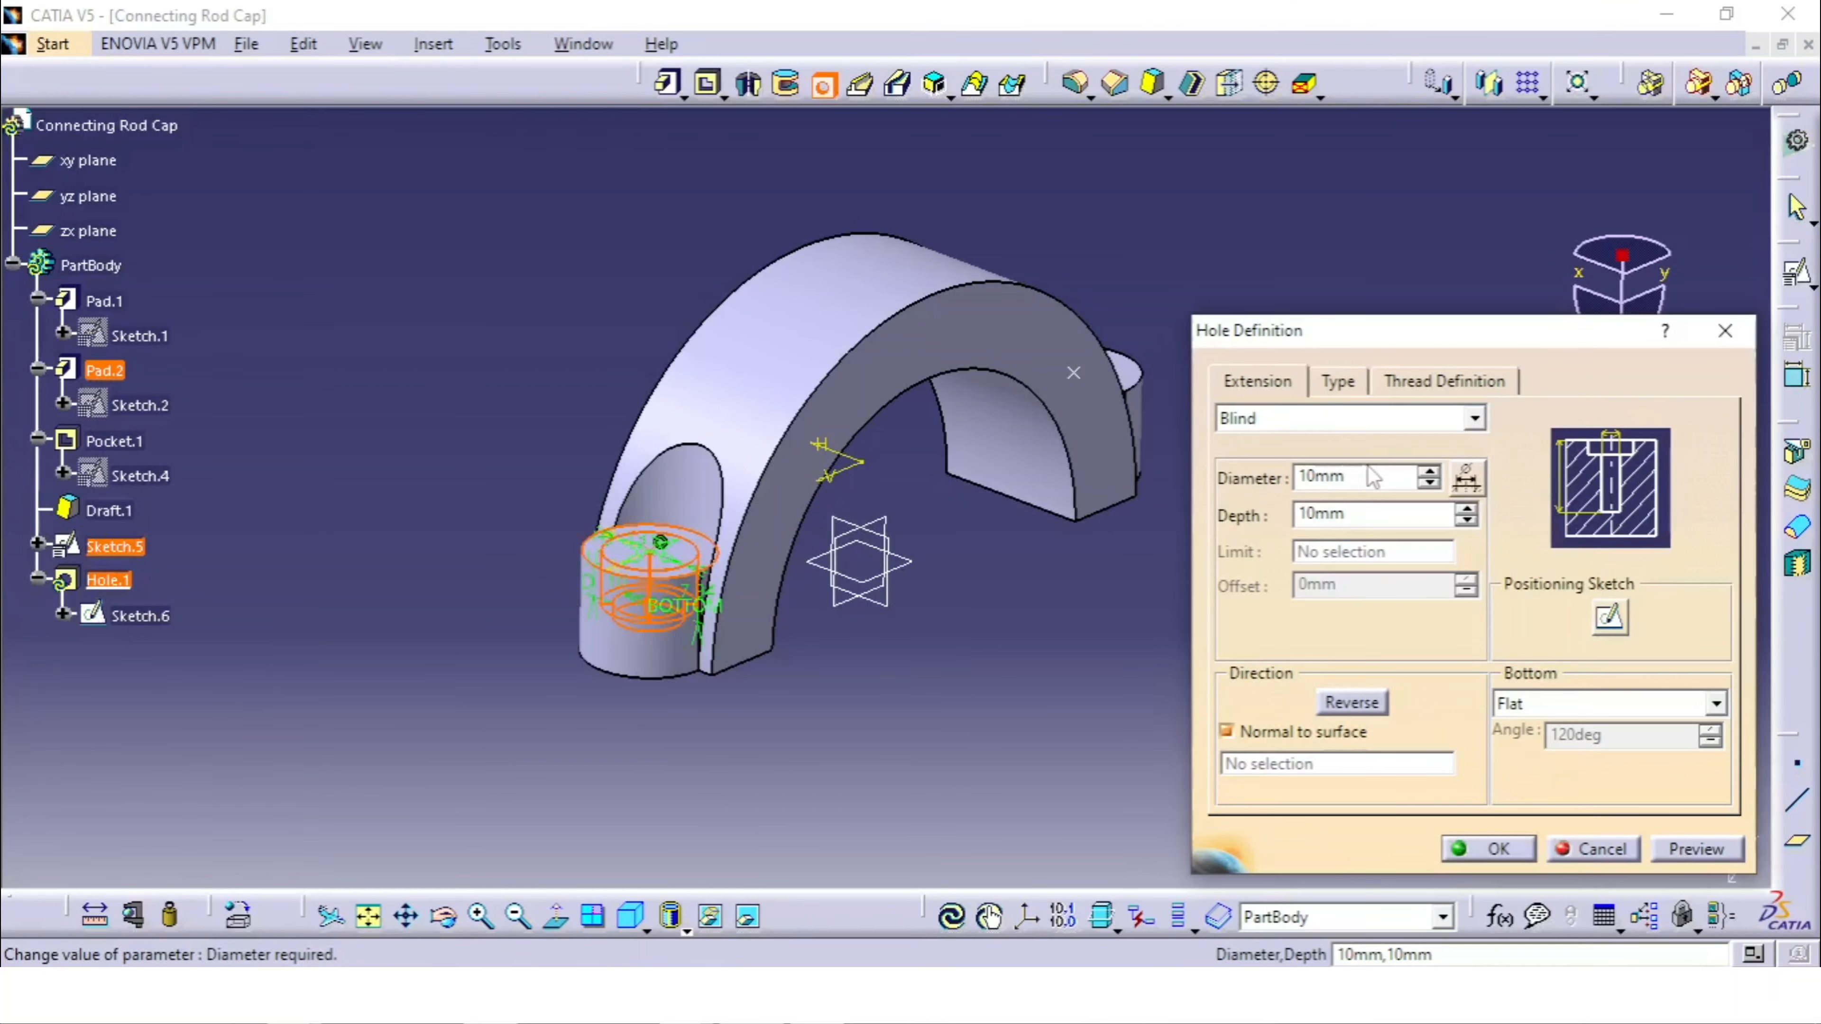
pyautogui.click(685, 995)
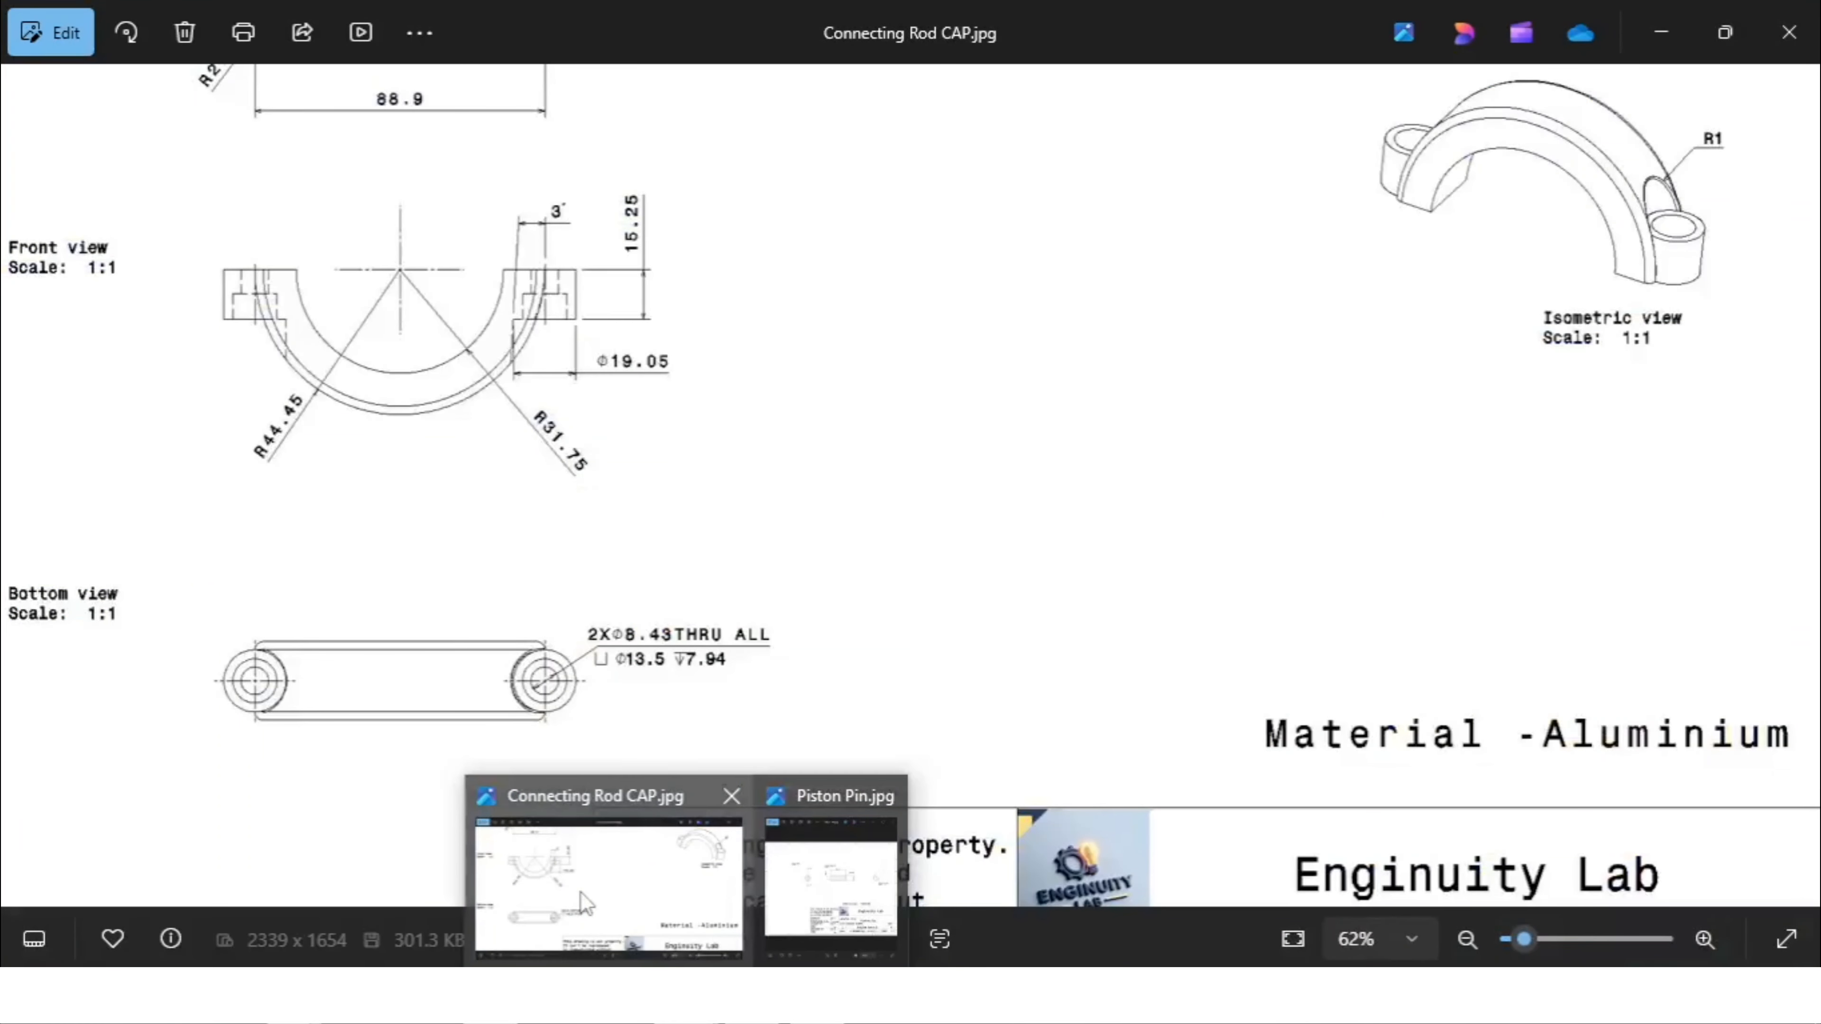
pyautogui.click(584, 903)
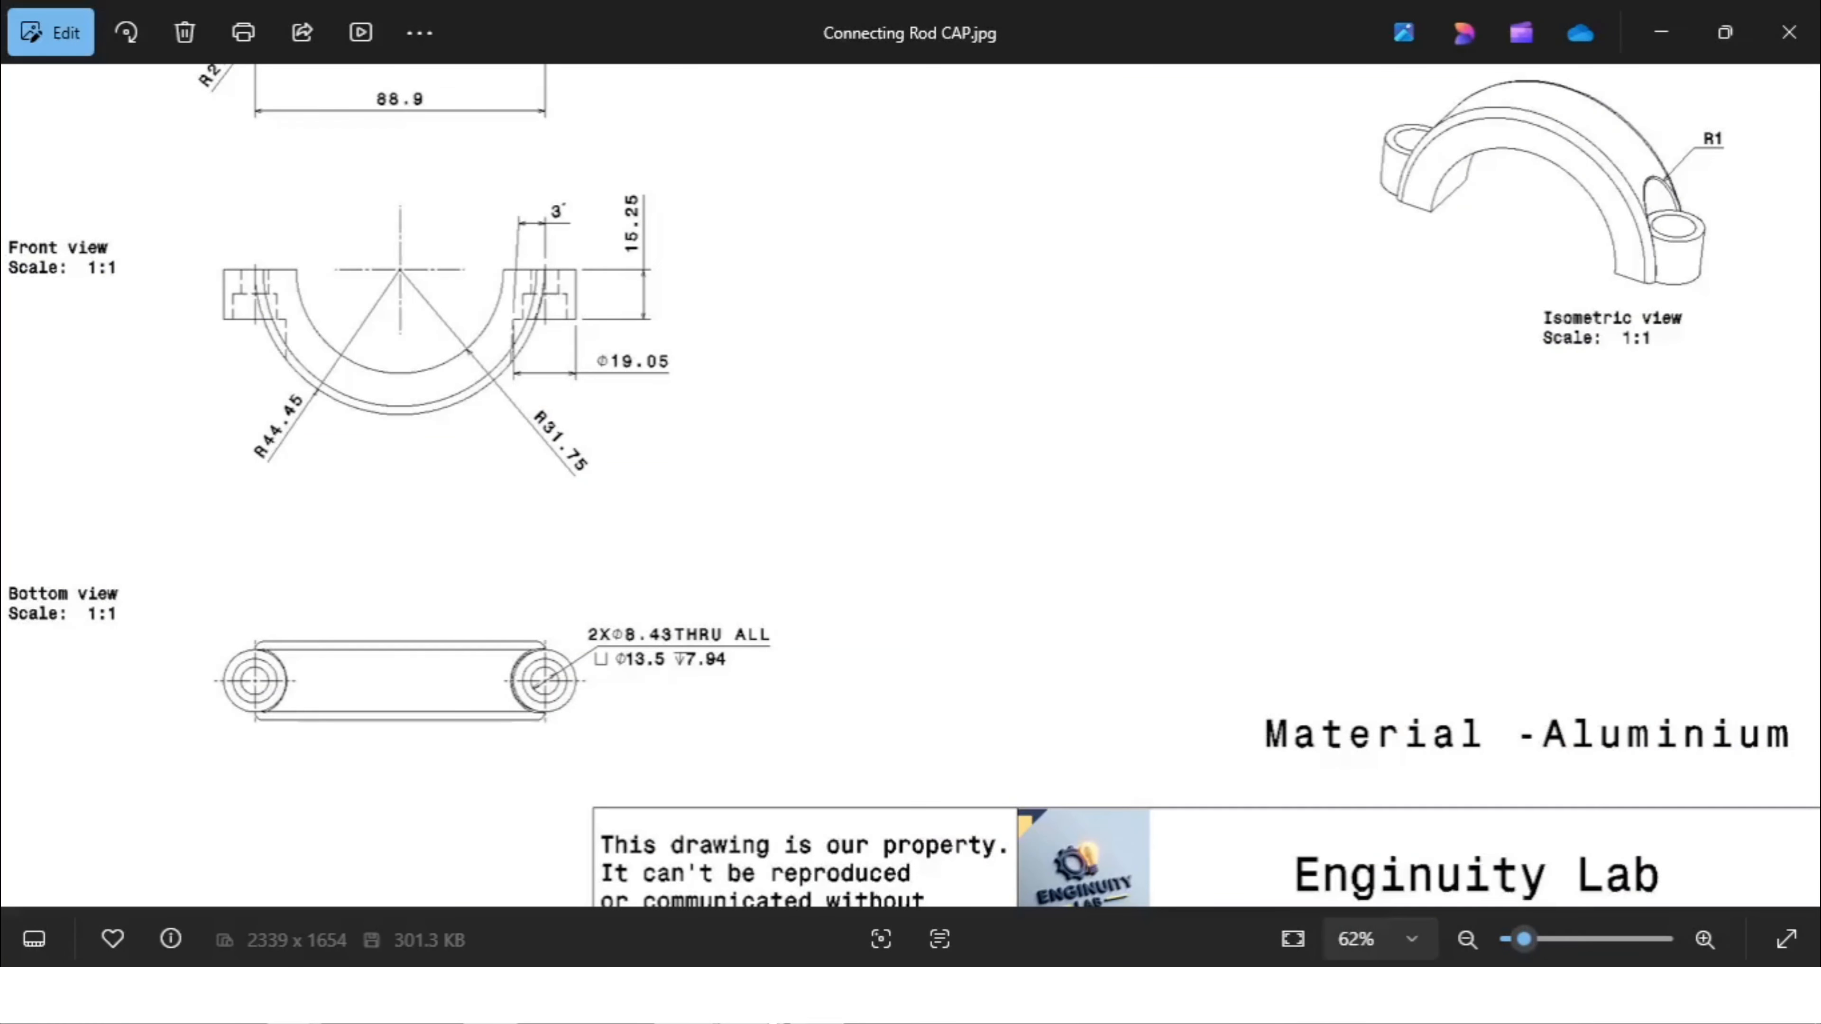
pyautogui.hotkey('alt', 'Tab')
pyautogui.write('8.')
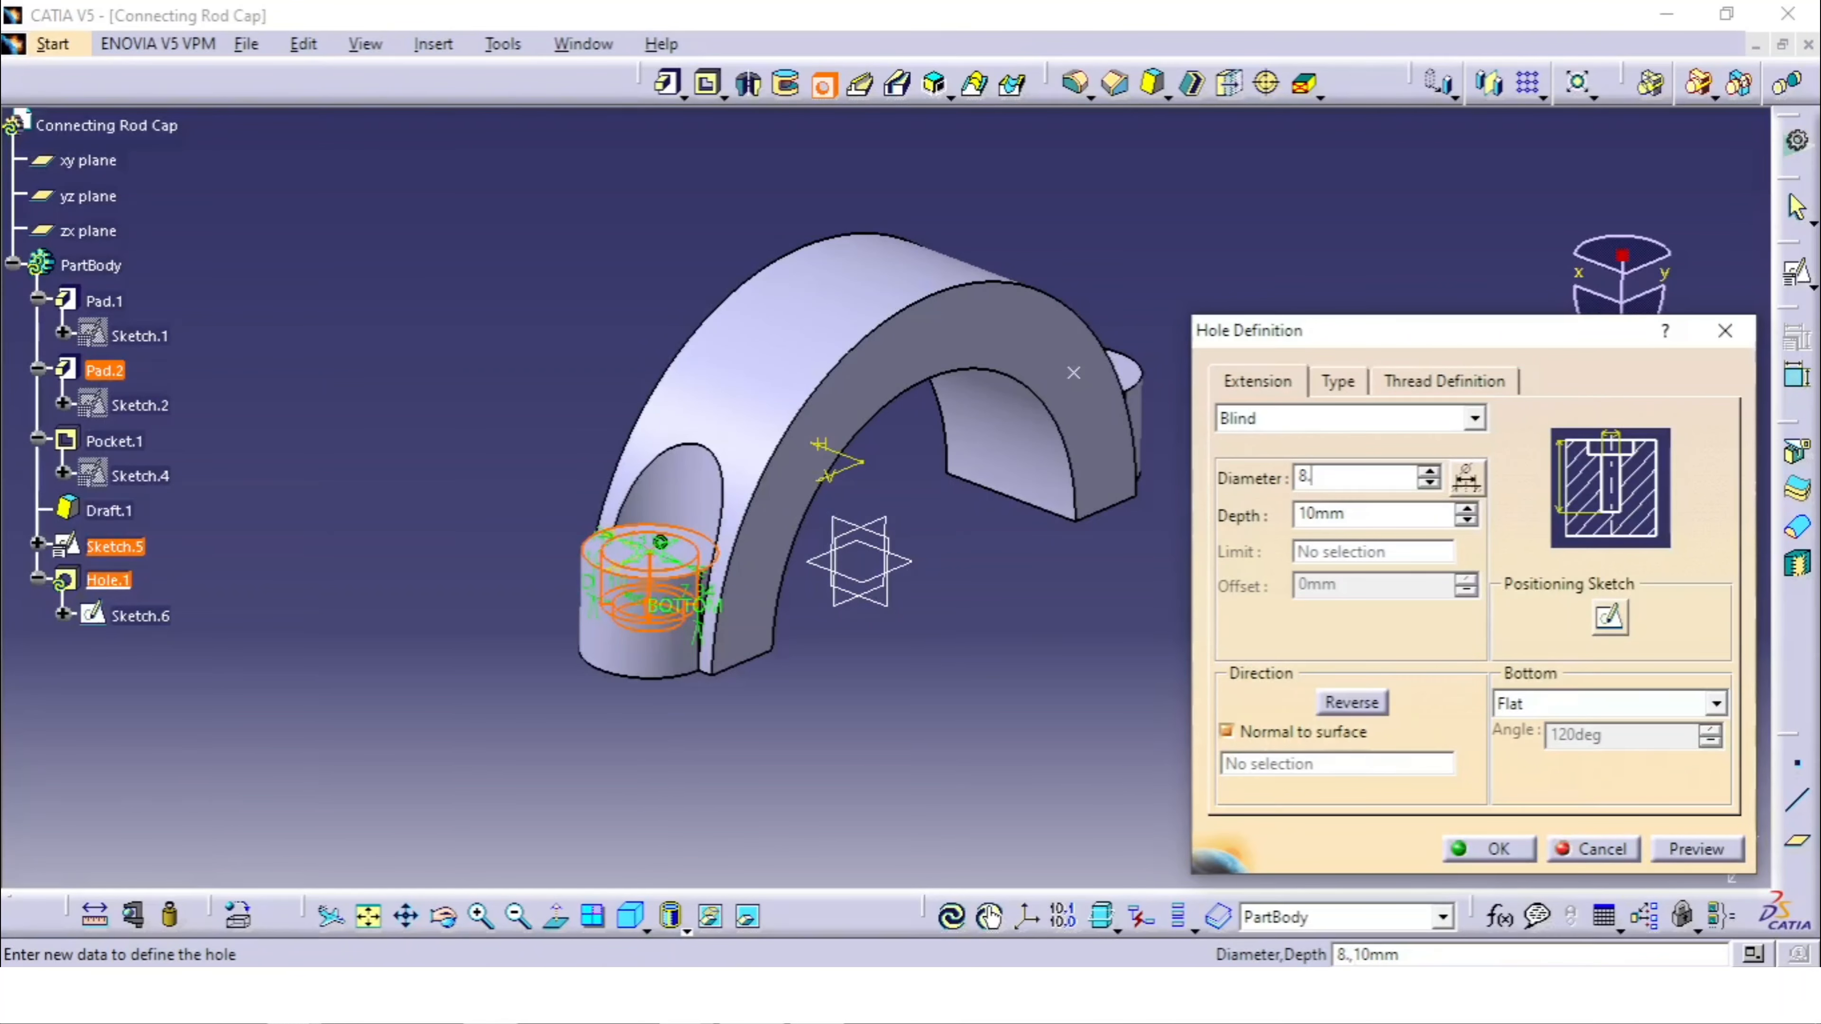
pyautogui.click(1311, 421)
pyautogui.click(1306, 466)
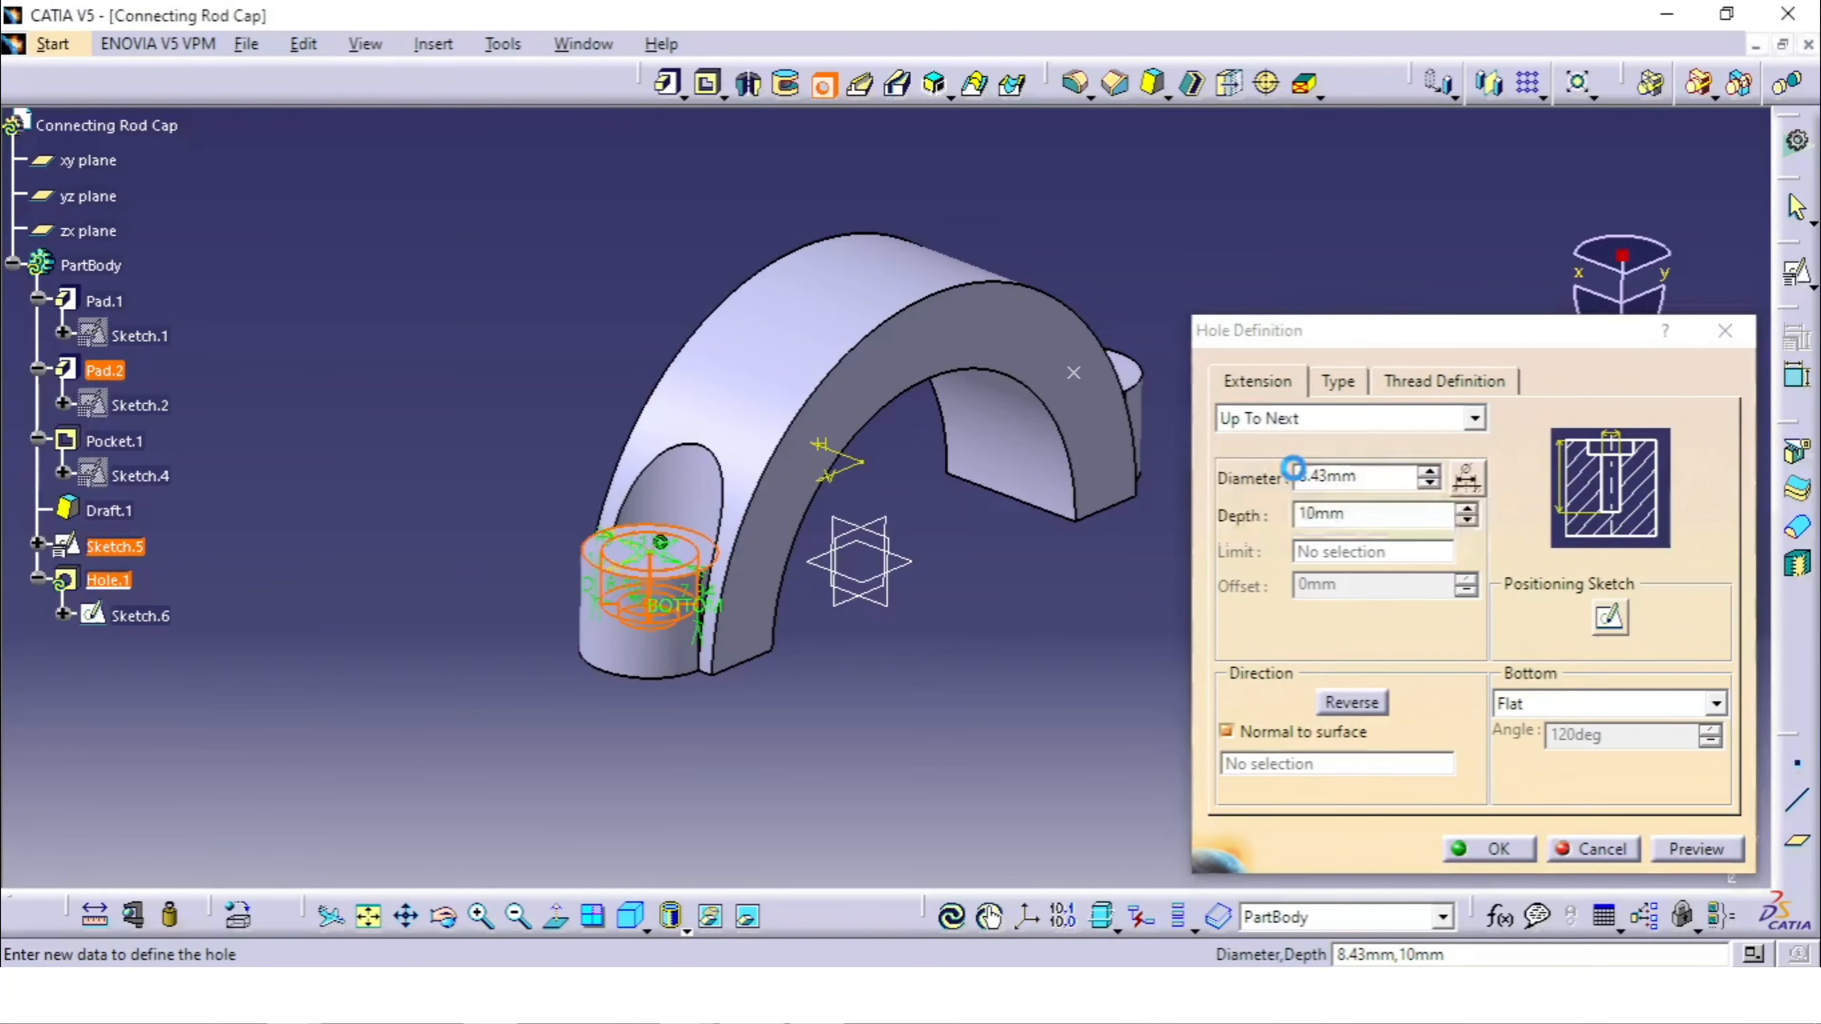
# Step: Complete the counterbored bolt hole and add an identical 8.43 mm Up To Next hole at the sketch point on the opposite boss
pyautogui.click(1697, 848)
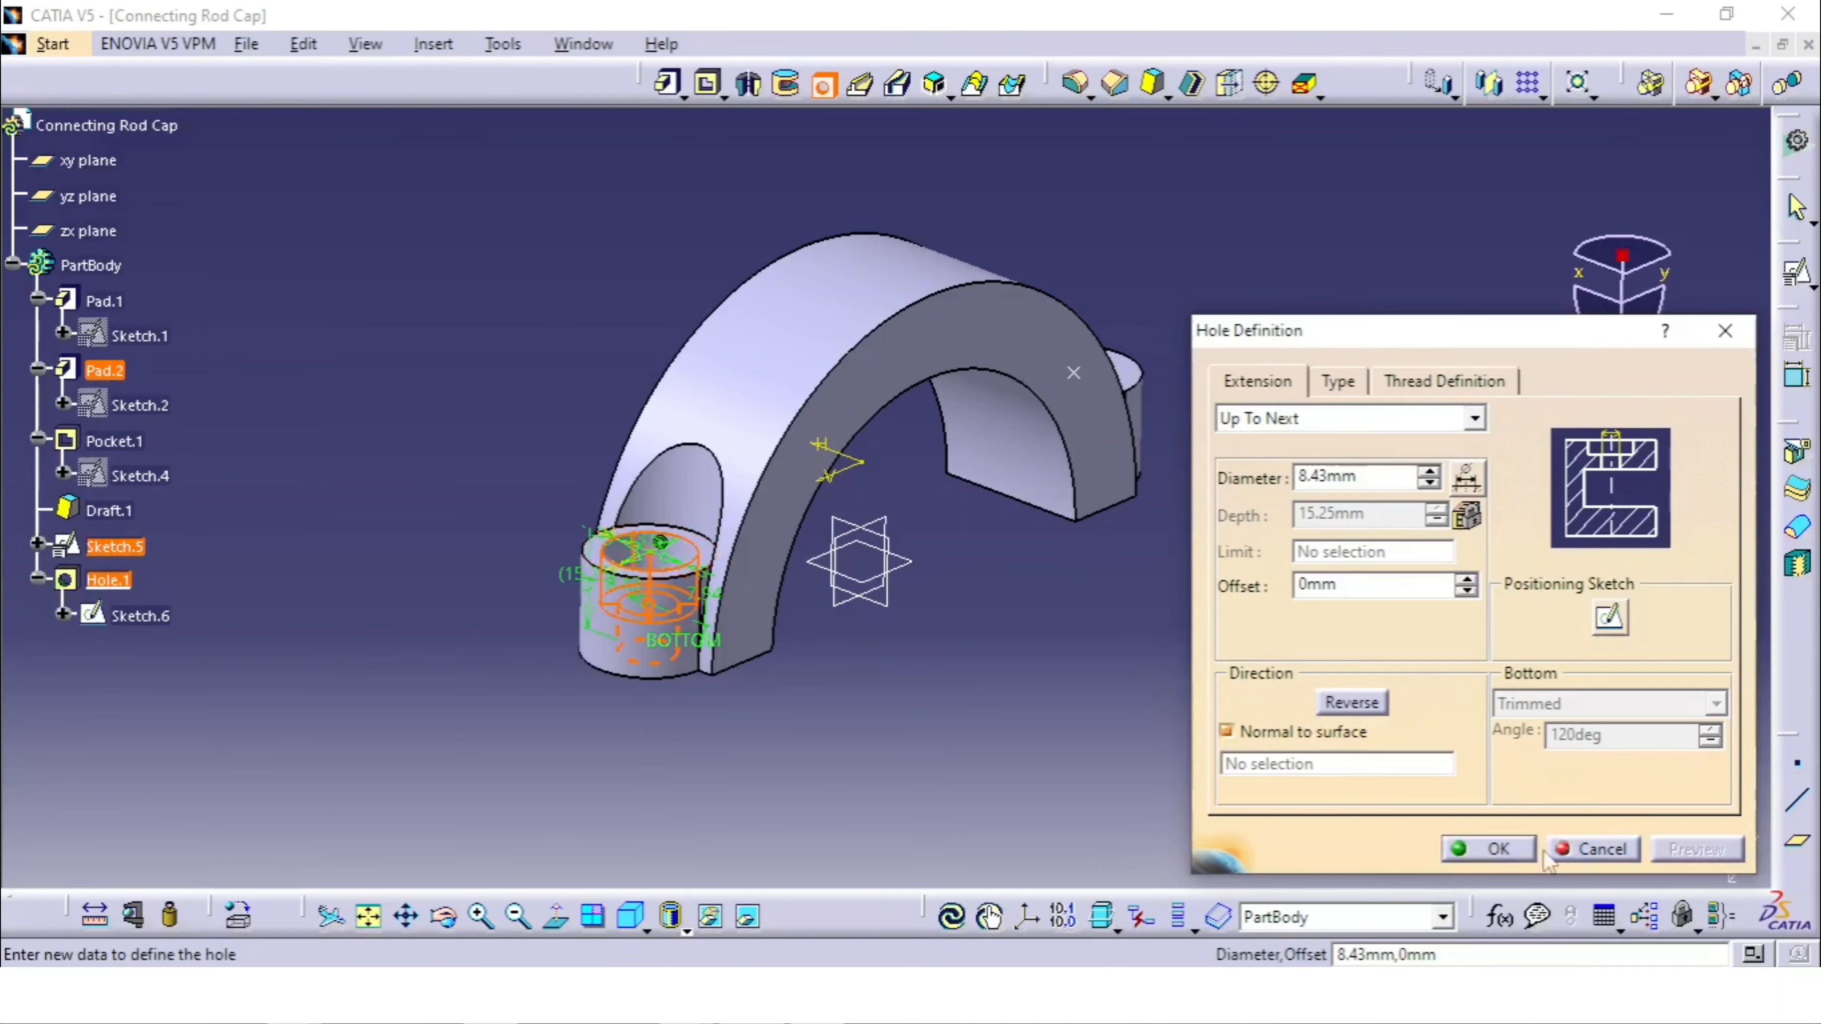
pyautogui.click(1489, 848)
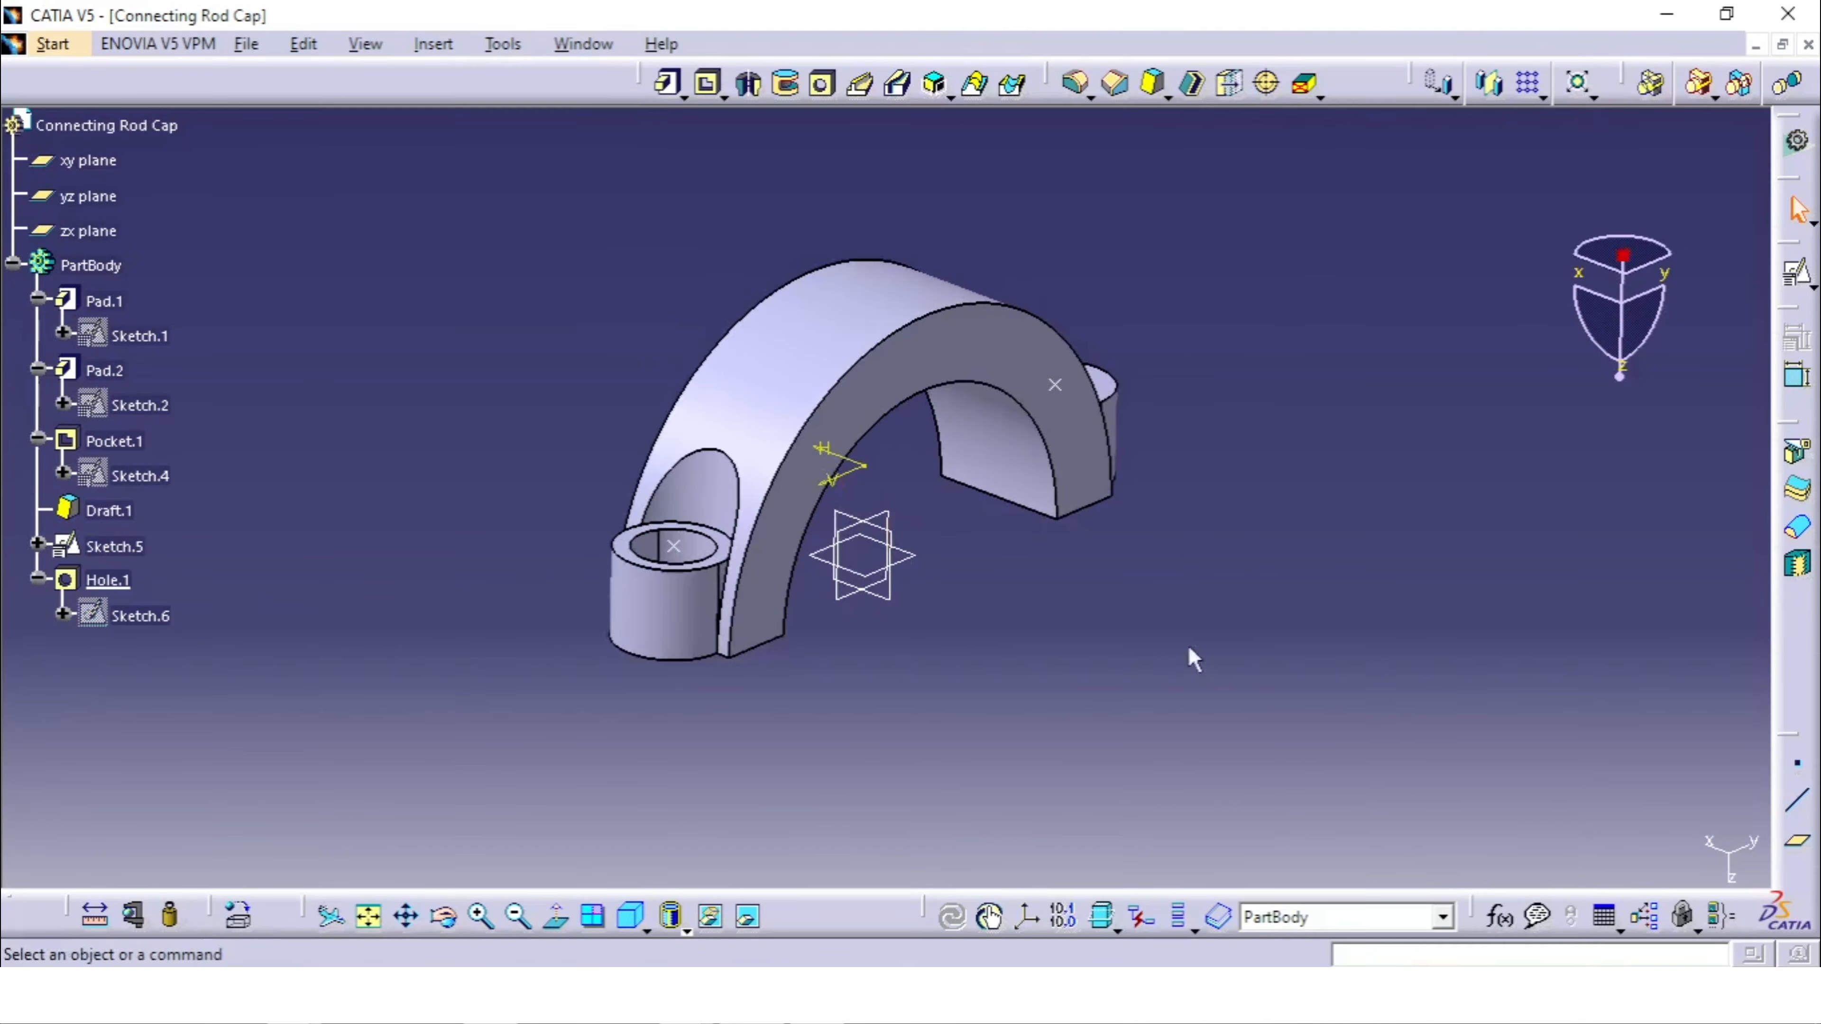
pyautogui.moveTo(1191, 655); pyautogui.dragTo(804, 670, button='middle')
pyautogui.click(822, 84)
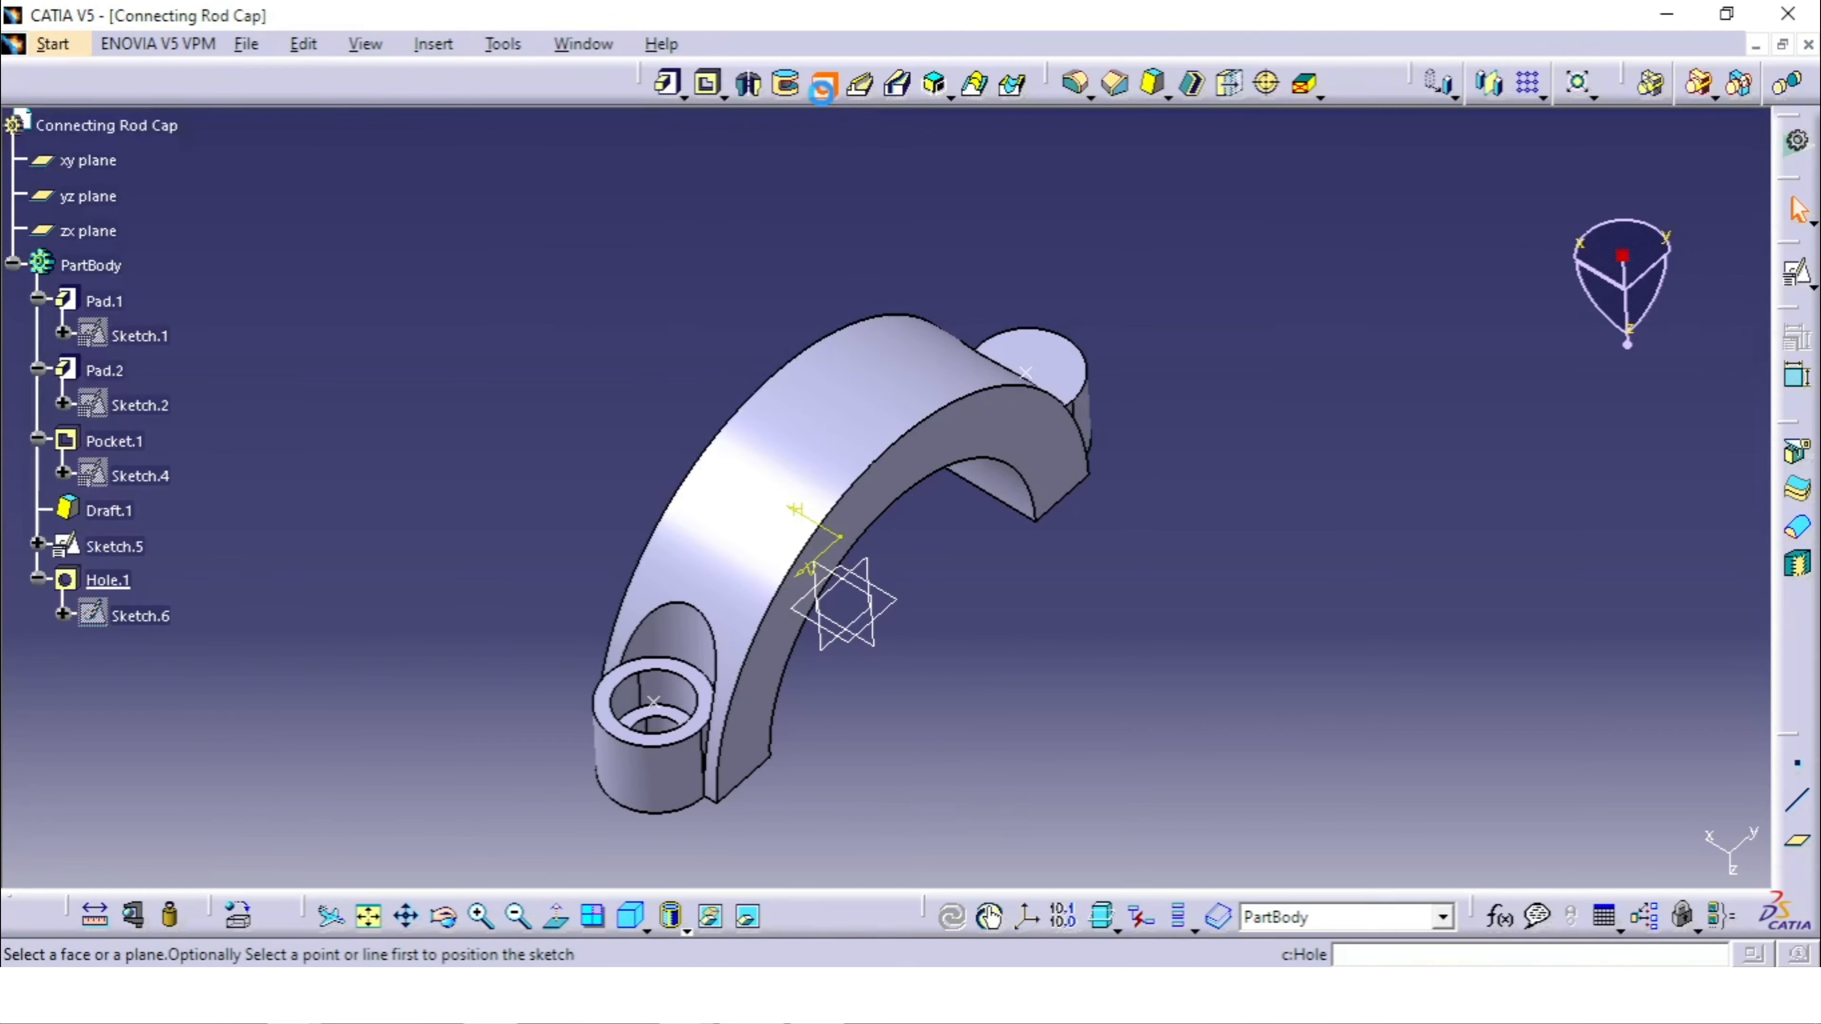
pyautogui.click(1061, 355)
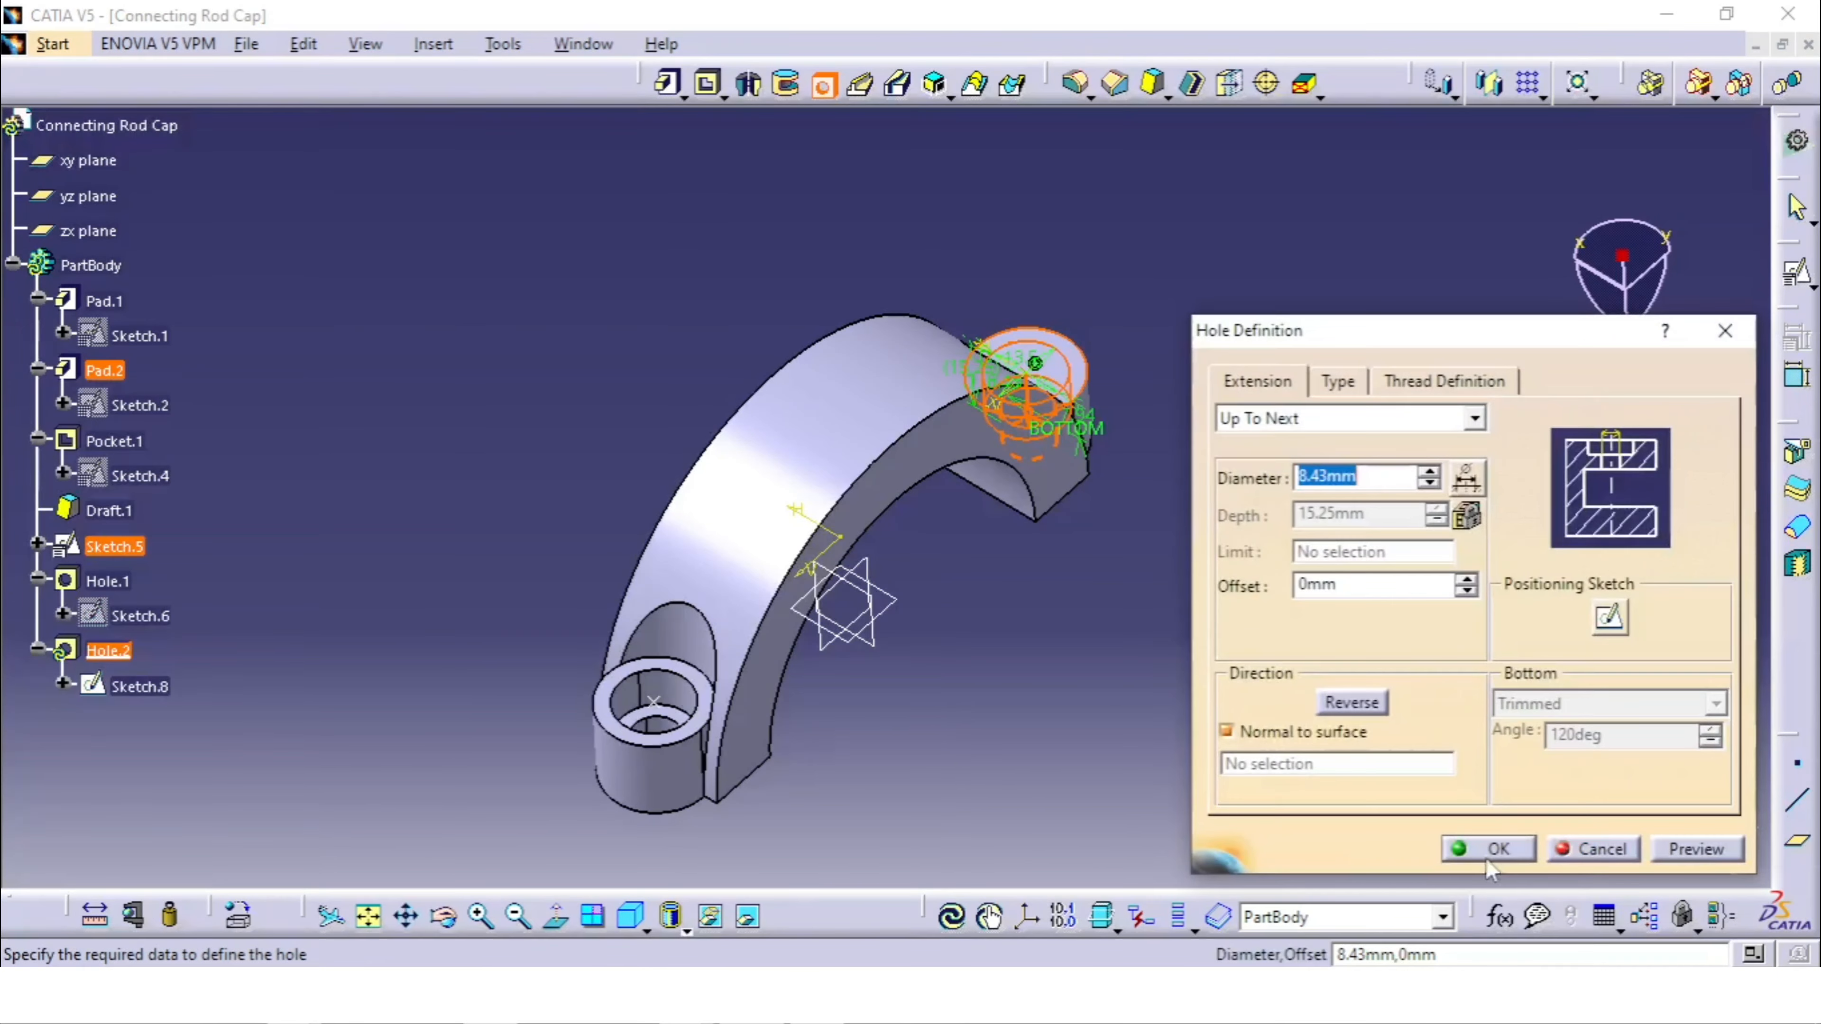
pyautogui.moveTo(1288, 354); pyautogui.dragTo(999, 535, button='middle')
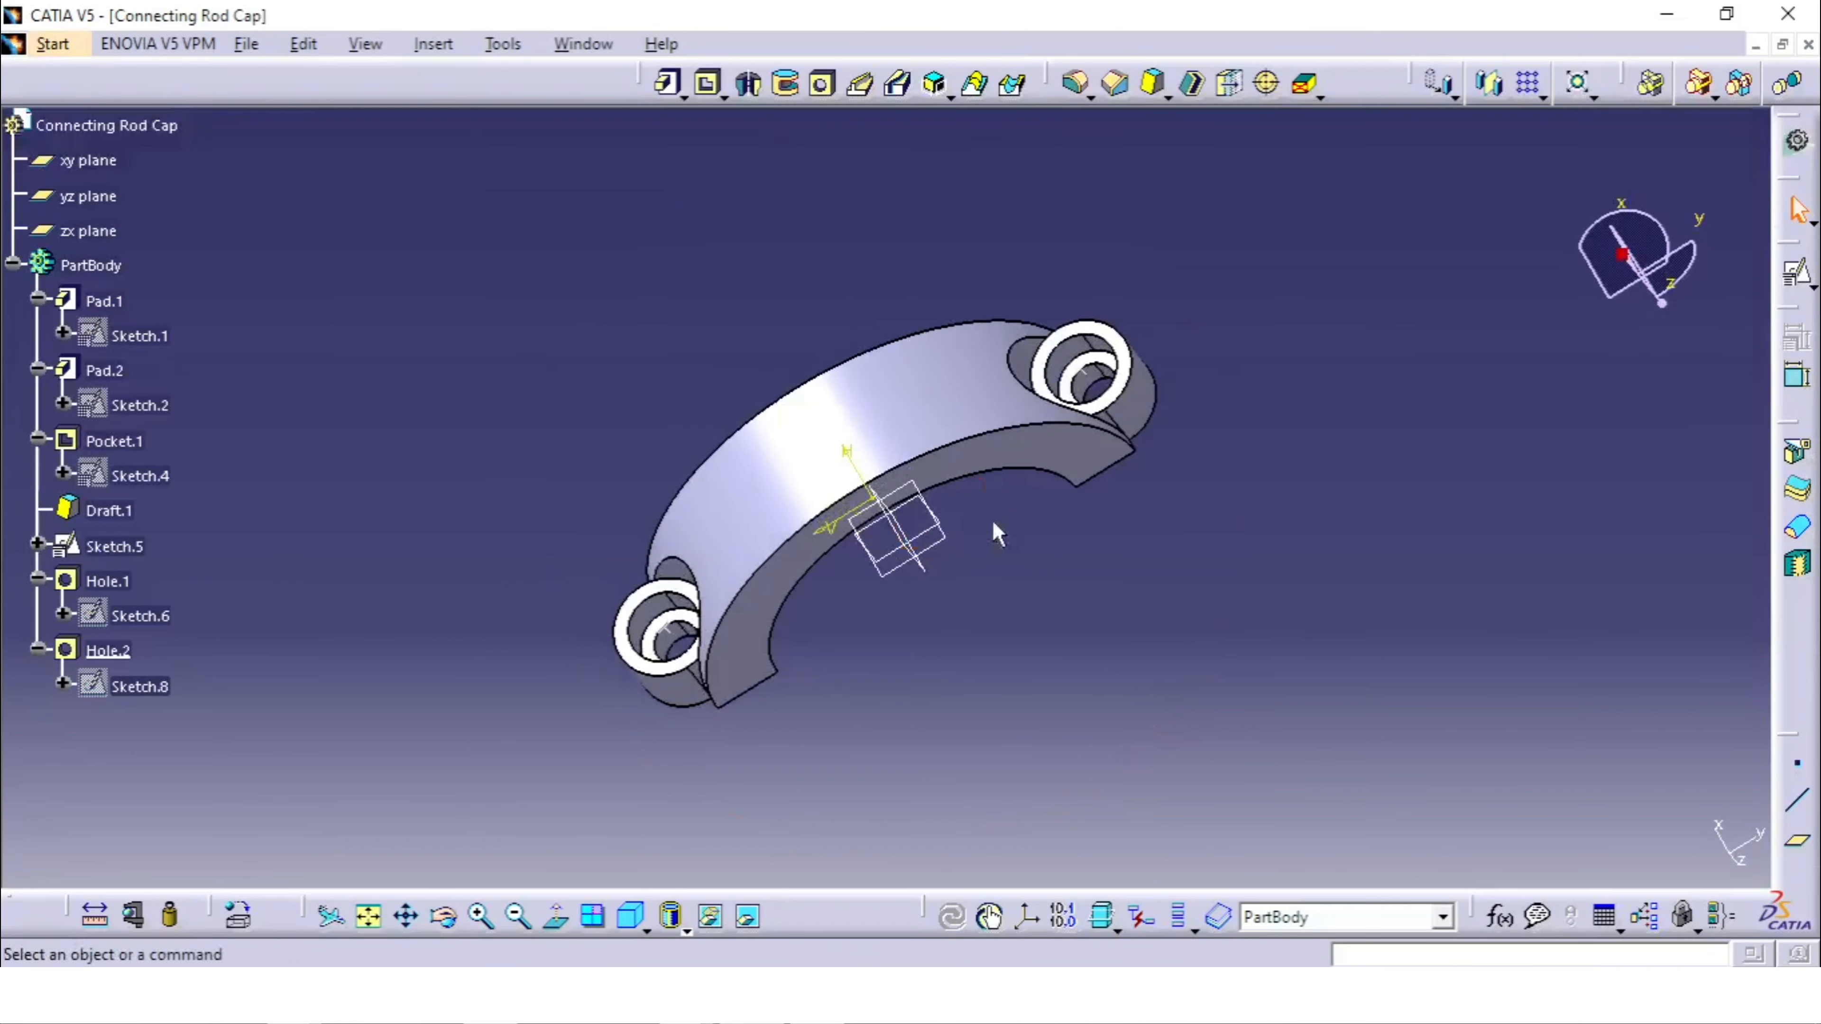
# Step: Switch to the Connecting Rod CAP drawing and examine its views for the edge fillet radii
pyautogui.click(622, 893)
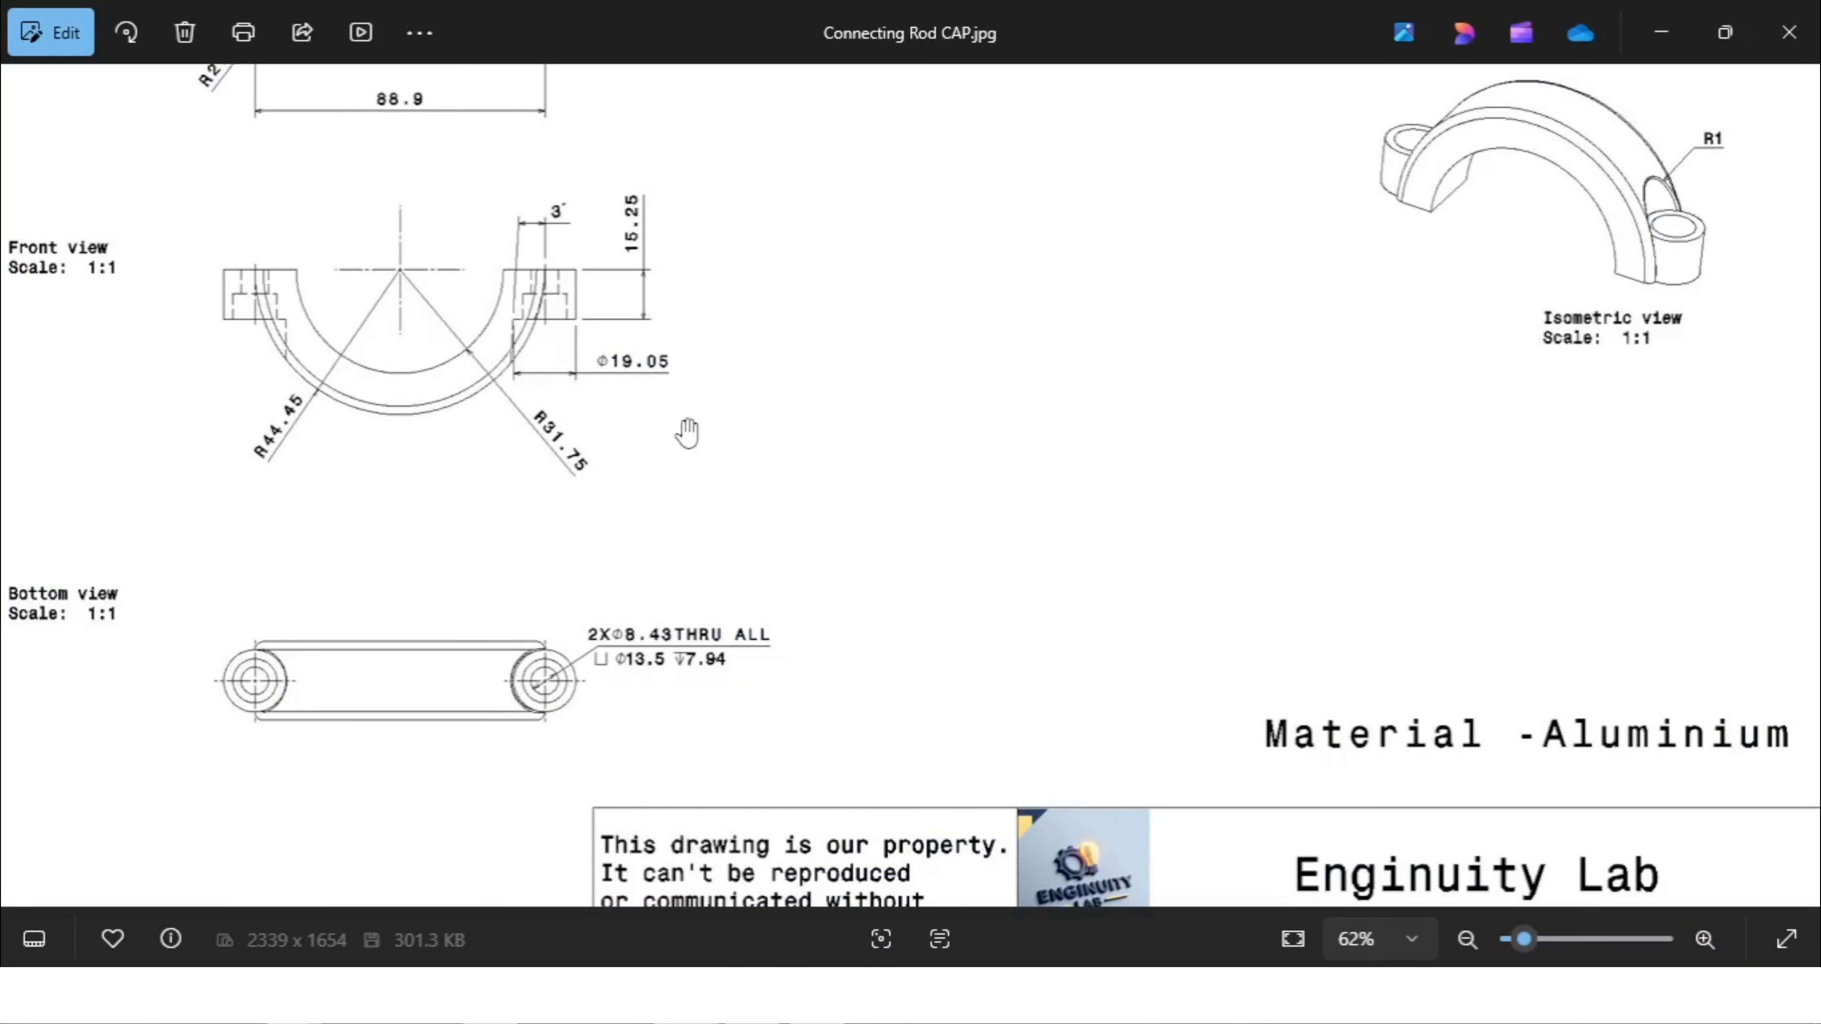
pyautogui.scroll(-3, 853, 544)
pyautogui.scroll(2, 502, 305)
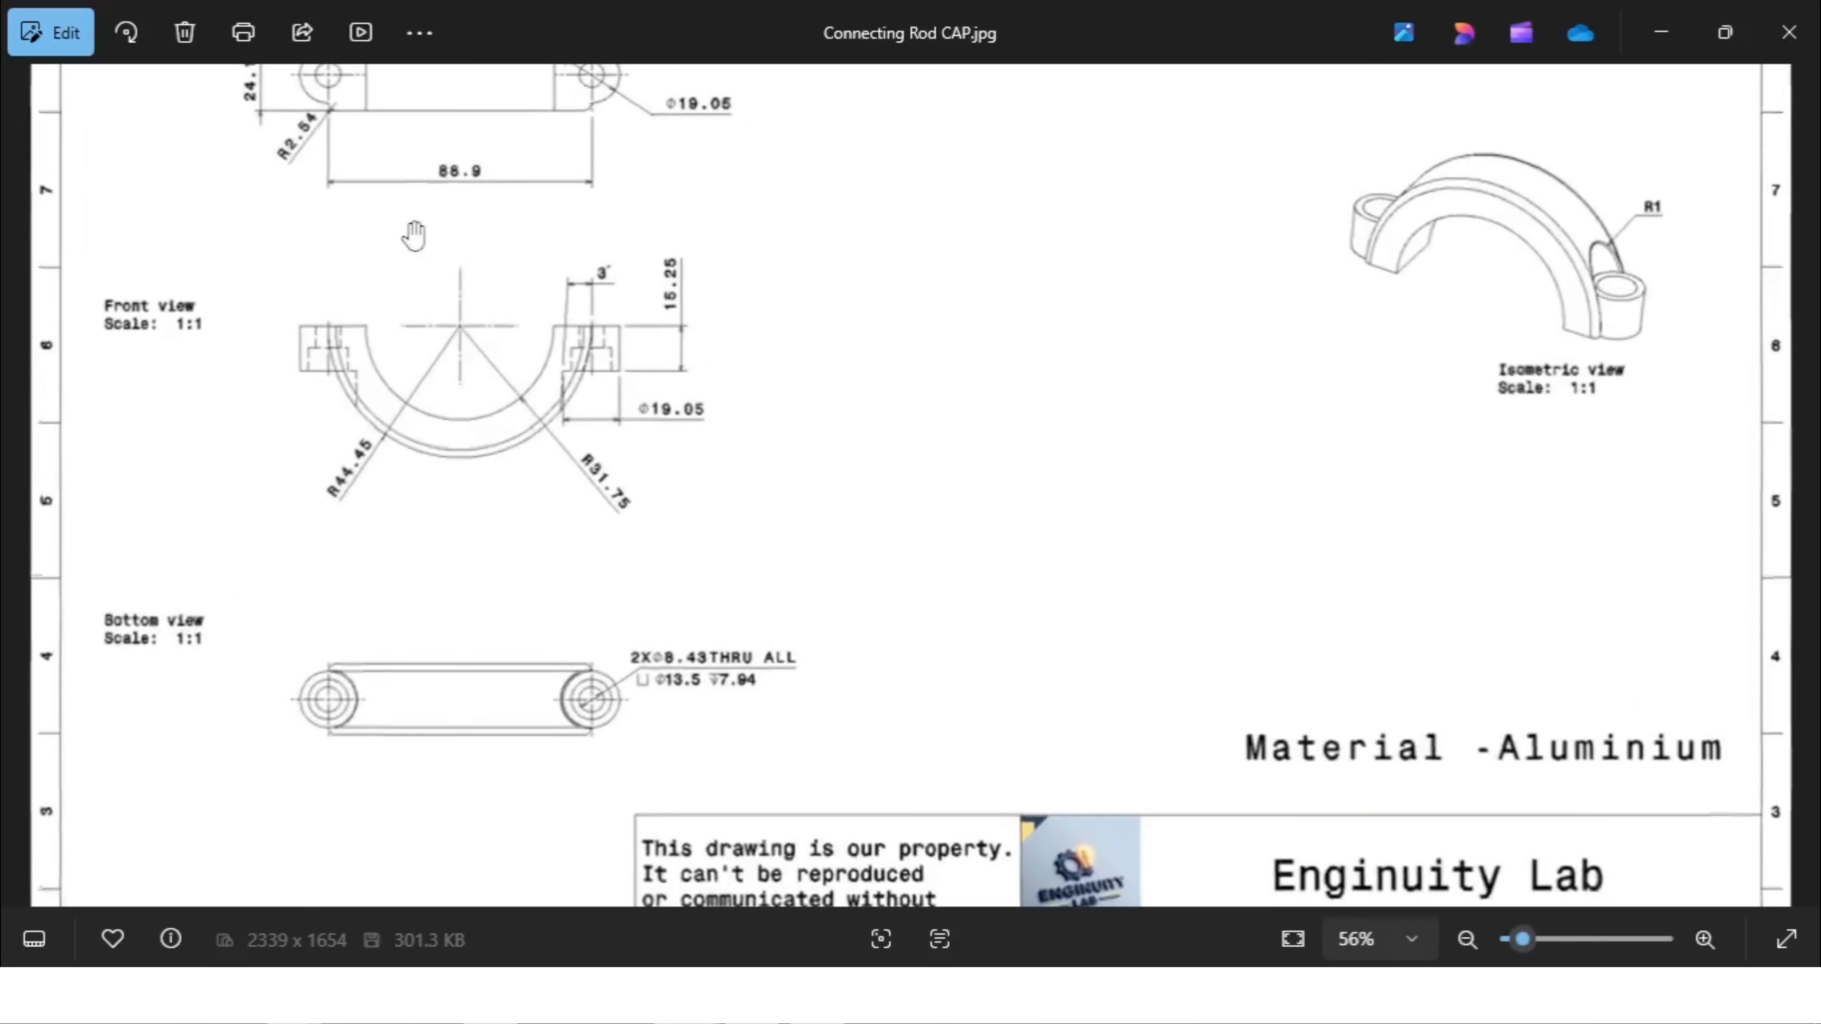
pyautogui.moveTo(410, 236); pyautogui.dragTo(565, 396)
pyautogui.scroll(4, 331, 228)
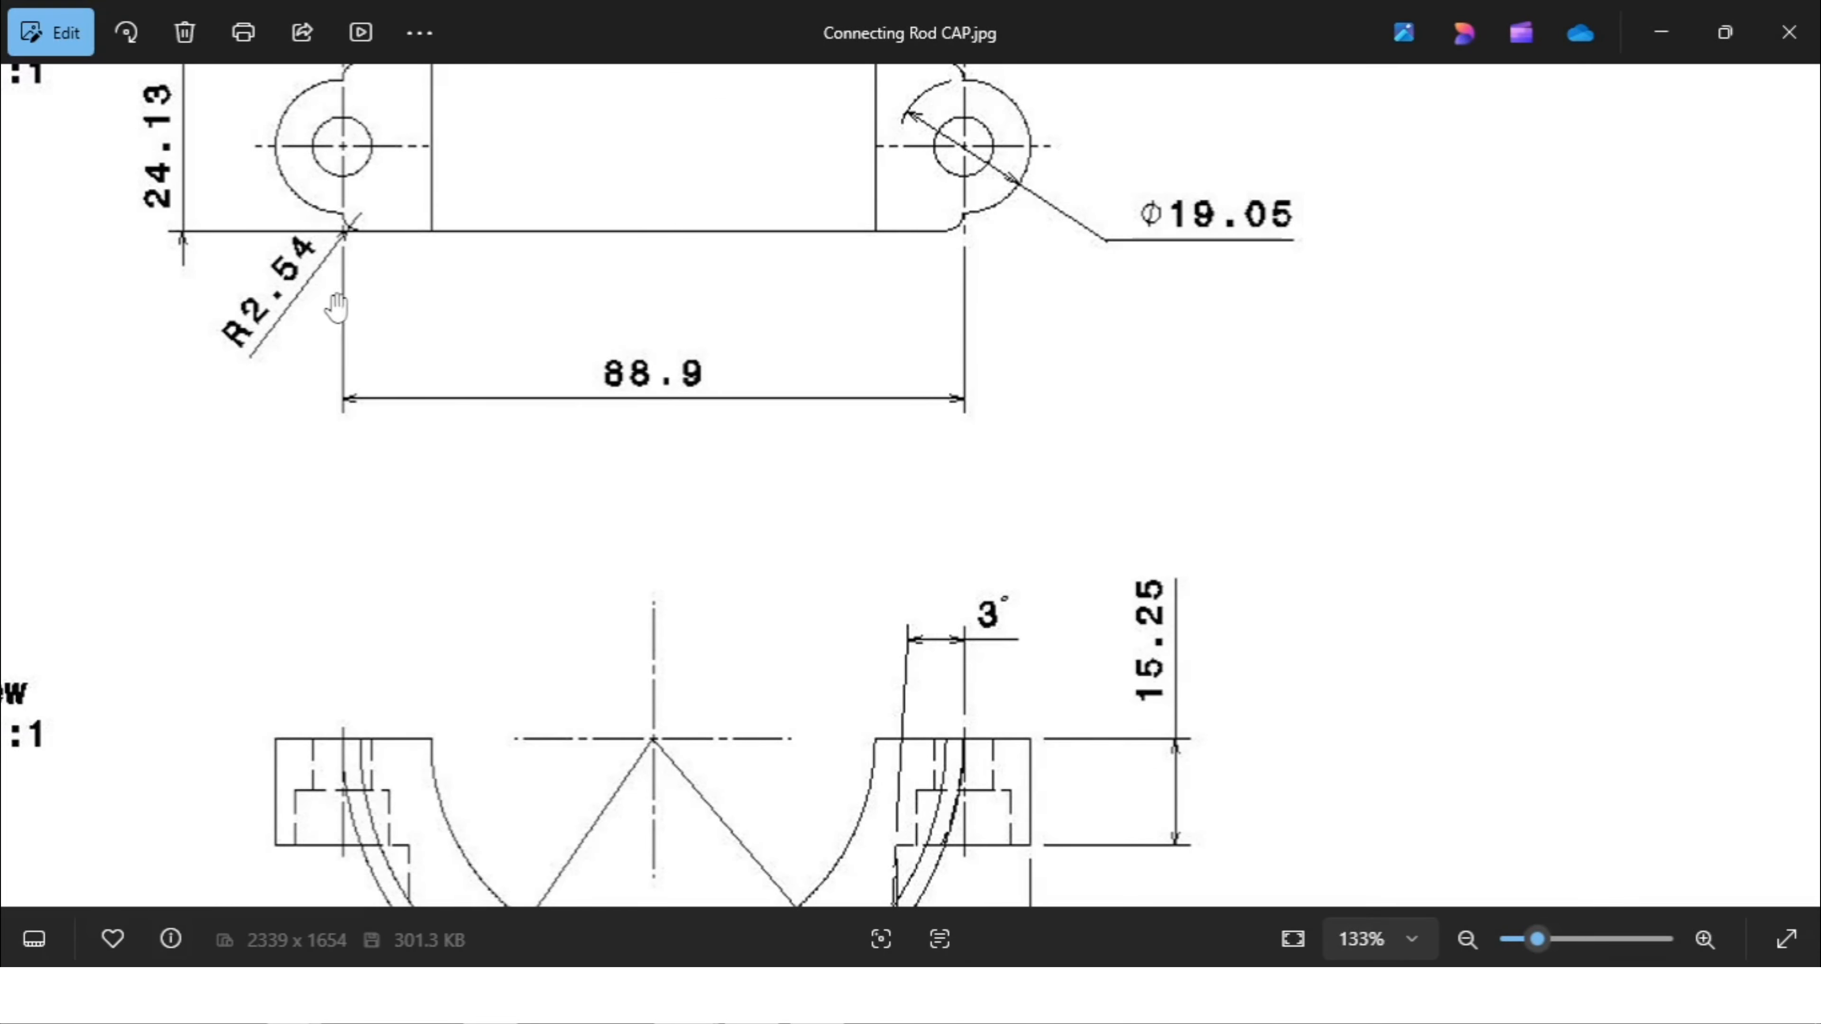
pyautogui.scroll(-3, 469, 333)
pyautogui.scroll(-4, 345, 347)
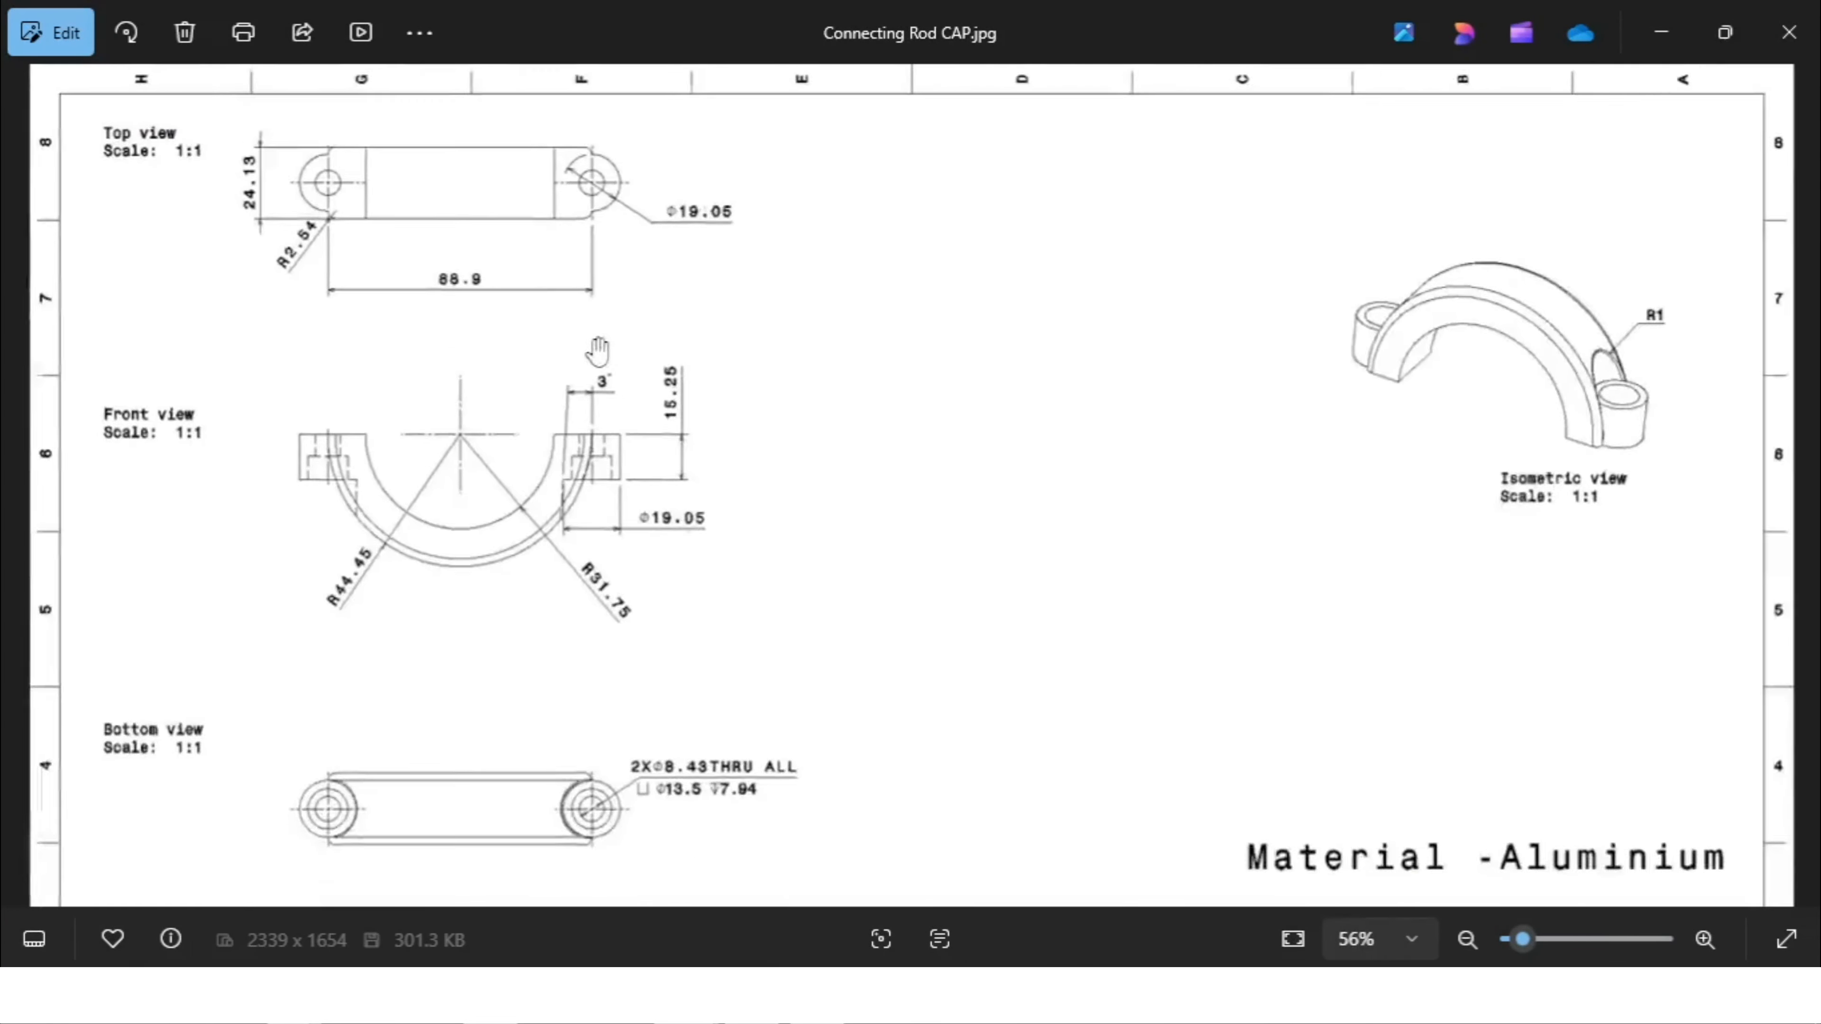
pyautogui.scroll(3, 1671, 297)
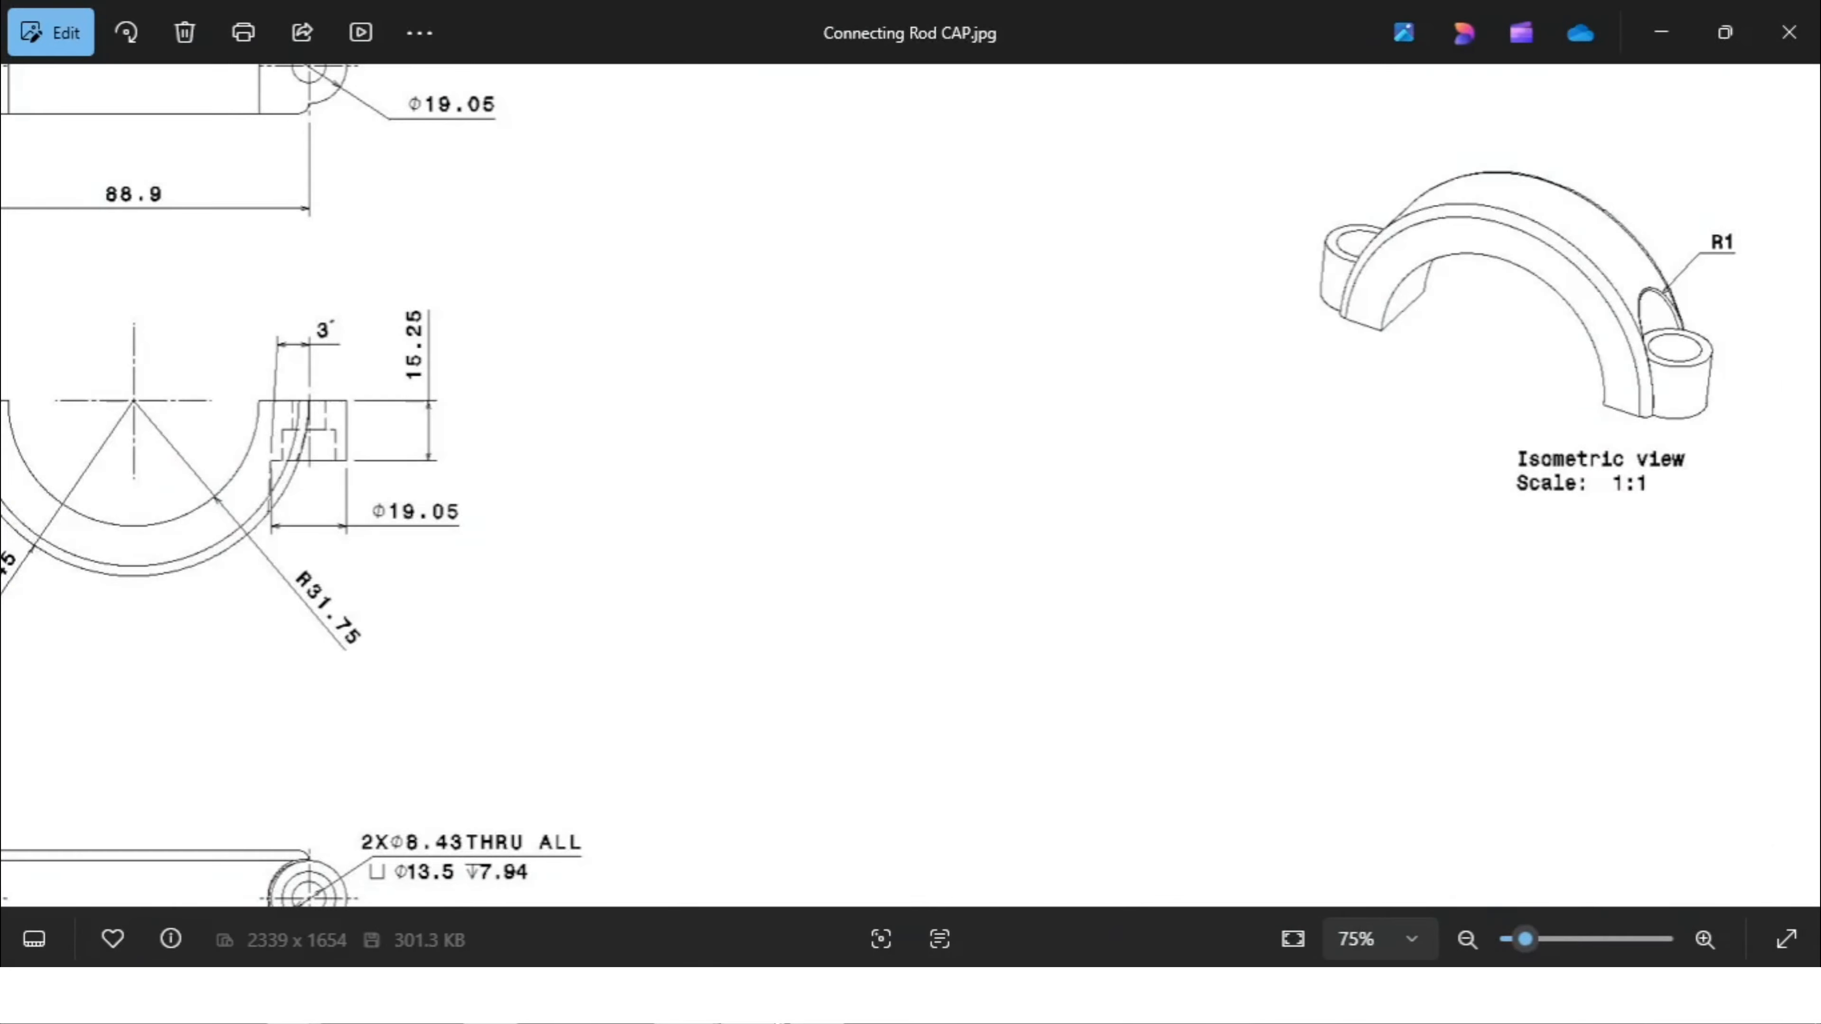
# Step: Return to CATIA and apply a 2.54 mm edge fillet to both outer curved edges of the half-ring
pyautogui.hotkey('alt', 'Tab')
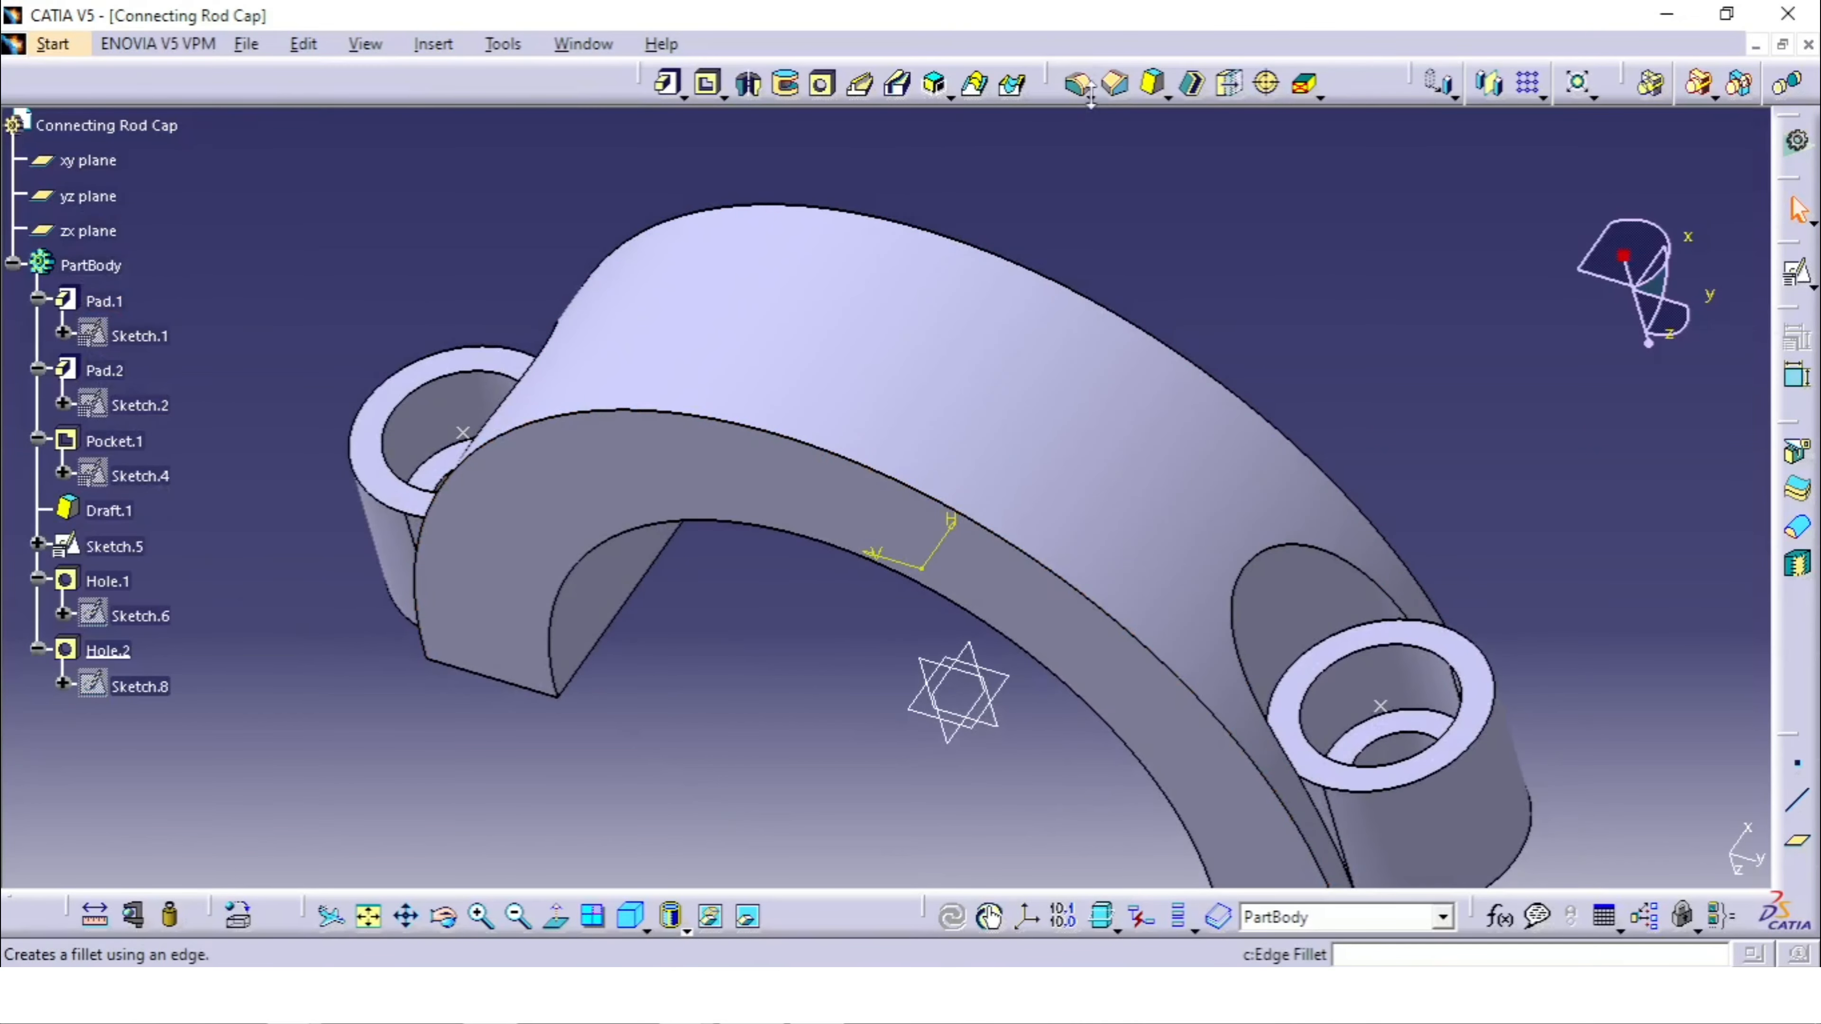
pyautogui.click(1081, 92)
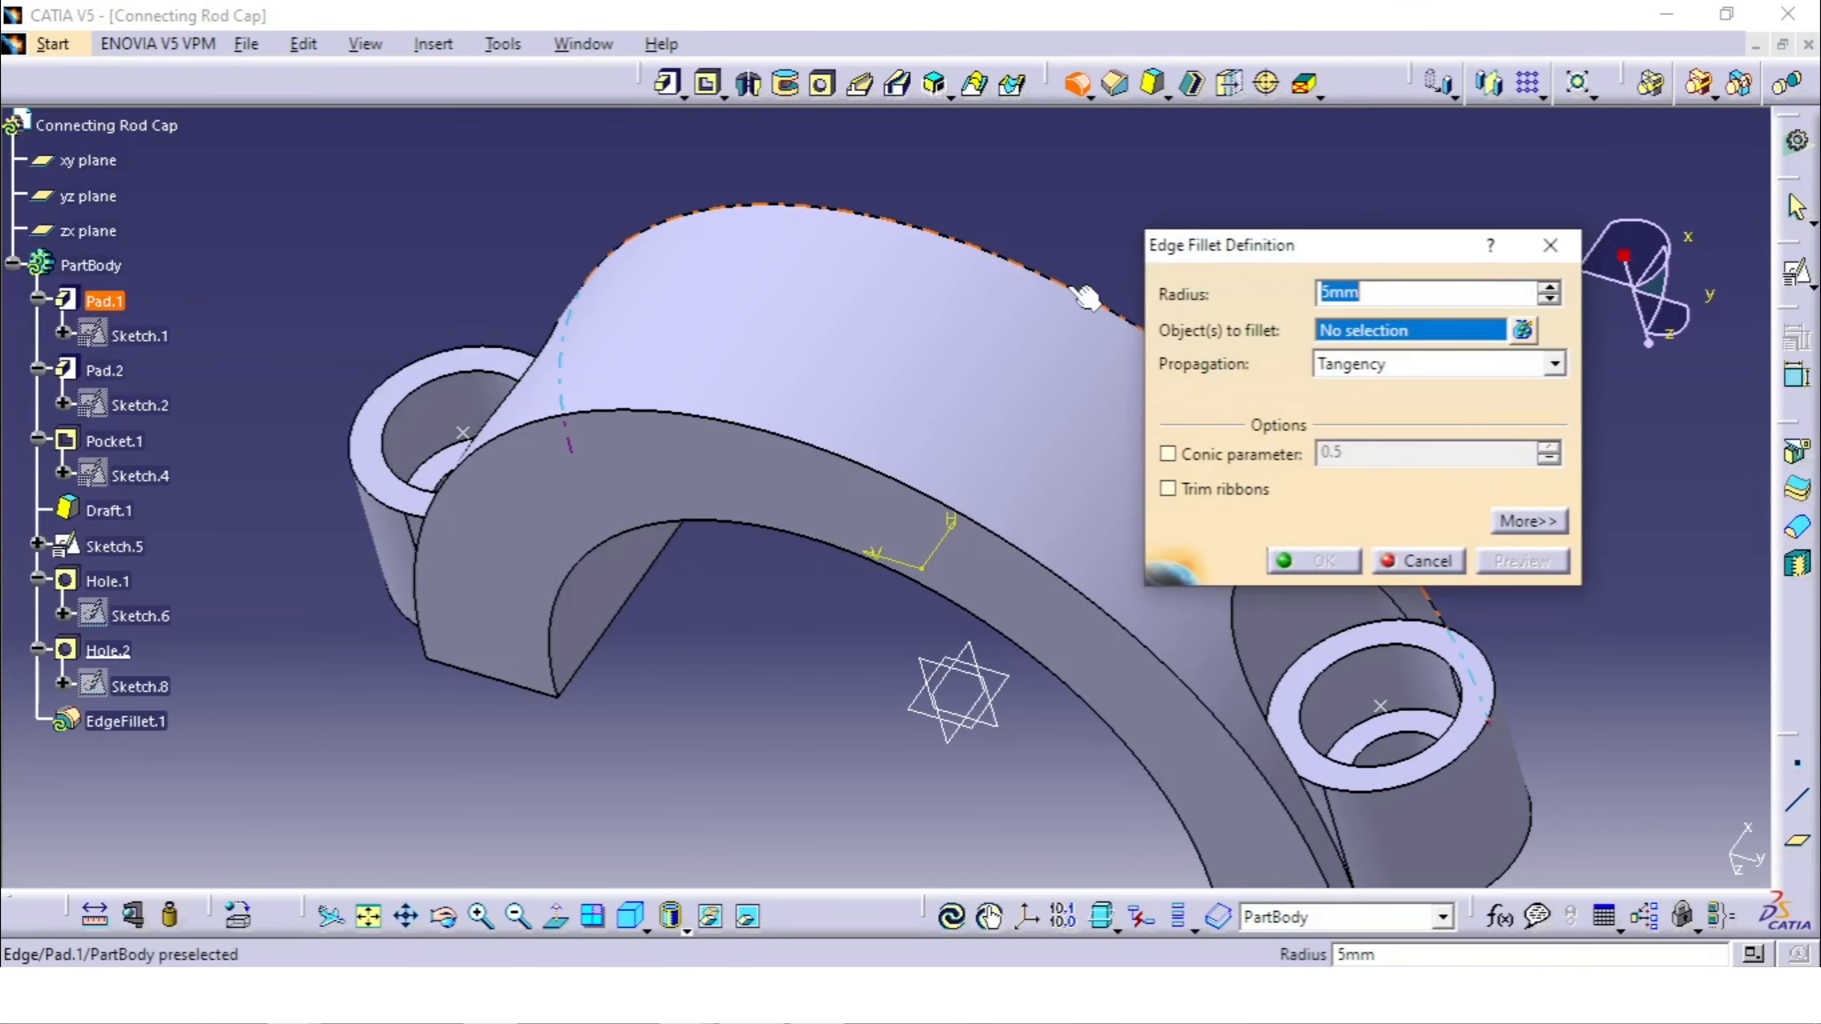
pyautogui.click(1067, 285)
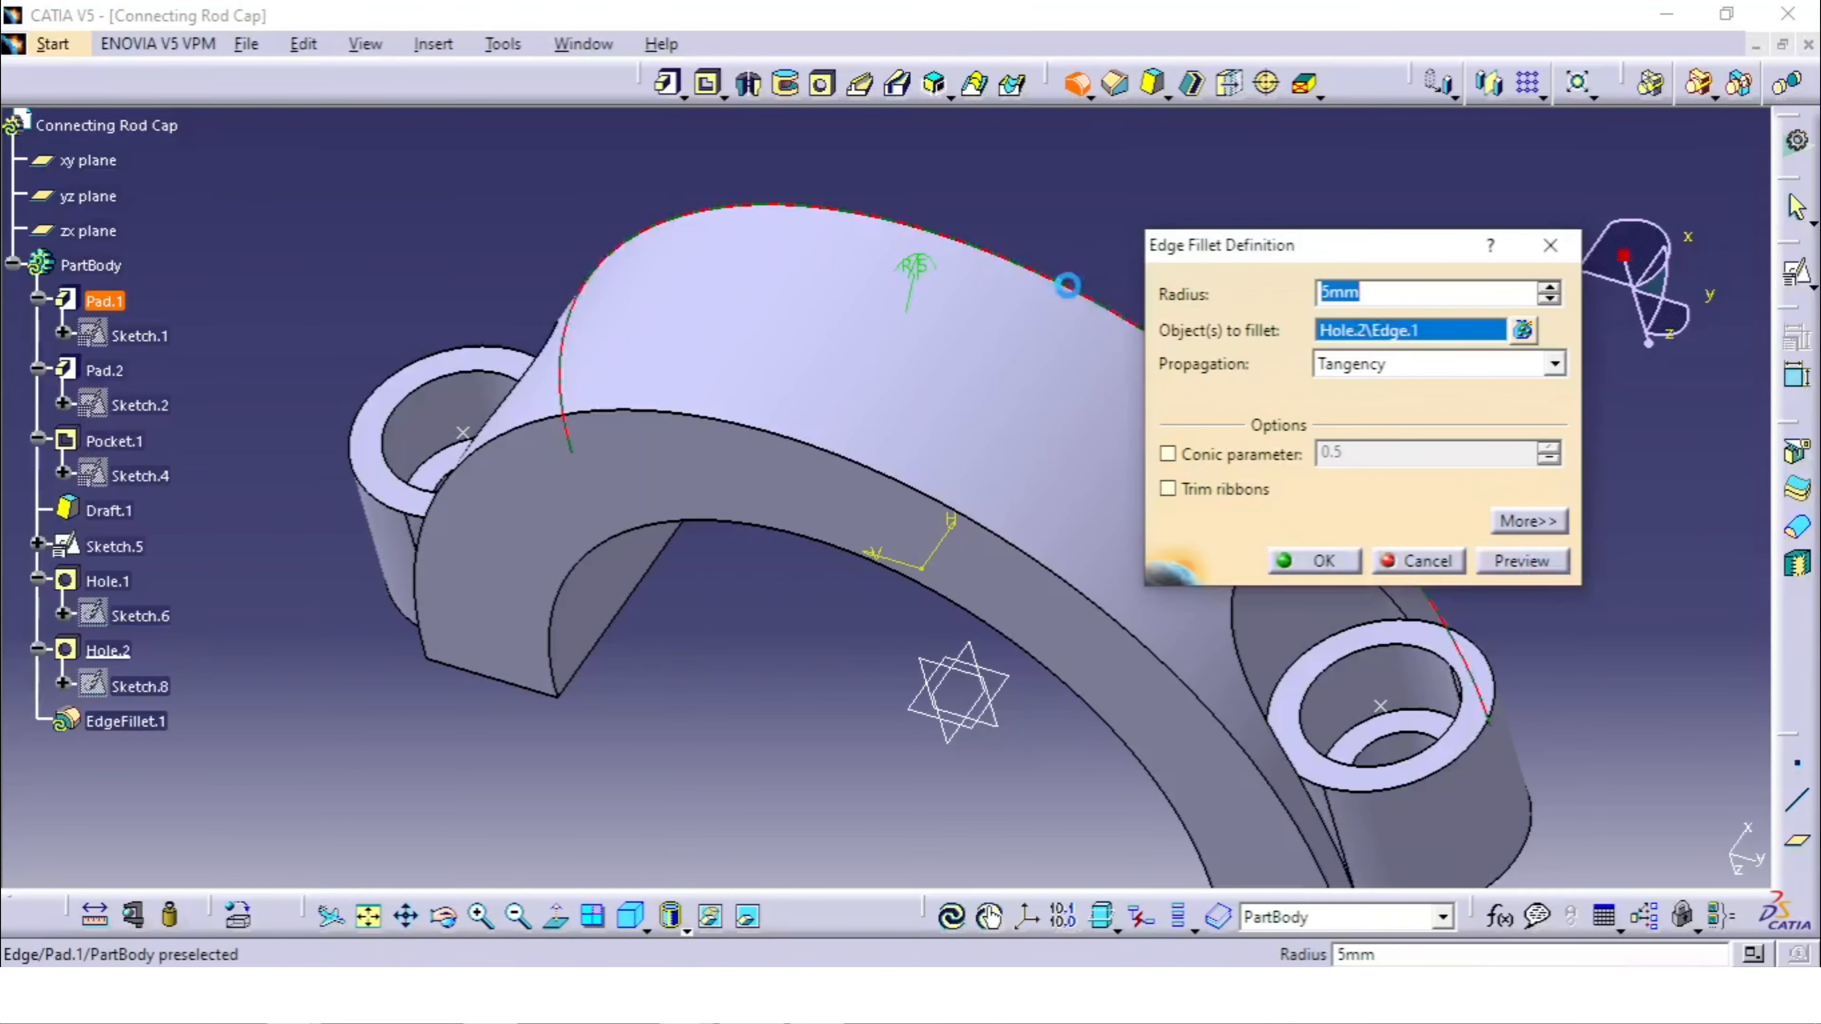
pyautogui.click(928, 495)
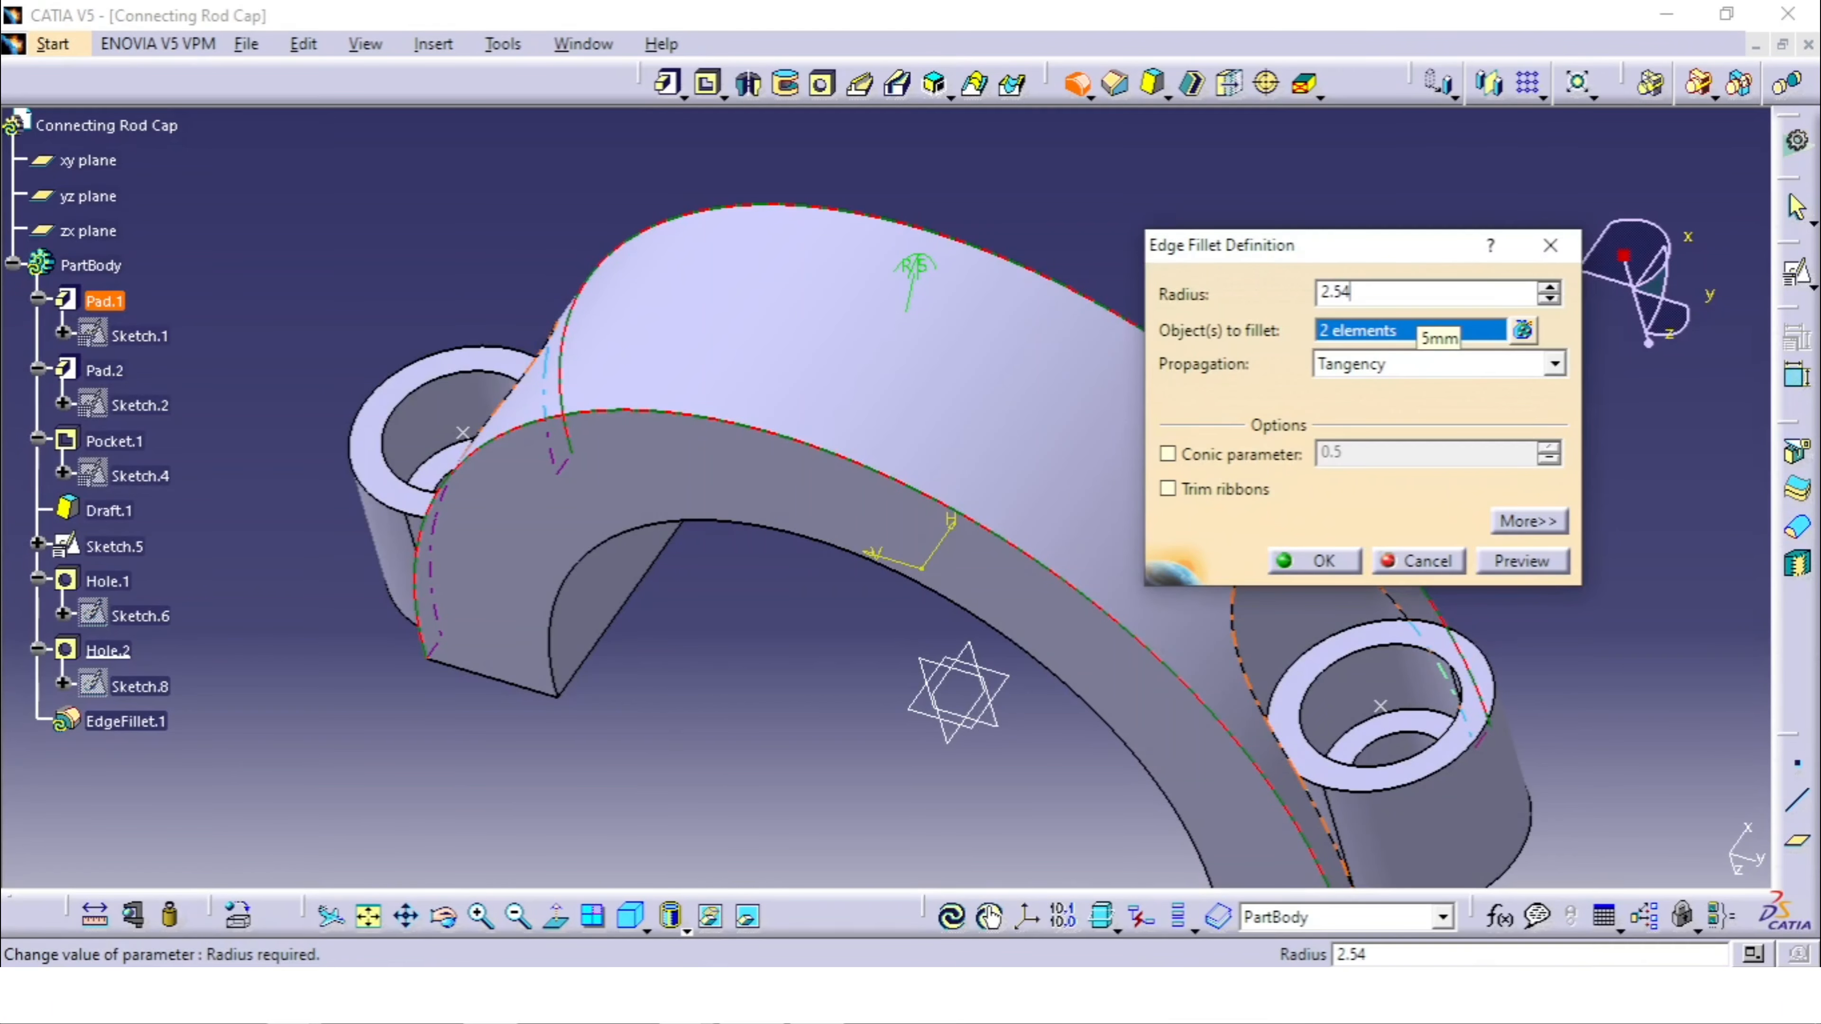
pyautogui.write('2.54')
pyautogui.press('Return')
pyautogui.click(1322, 559)
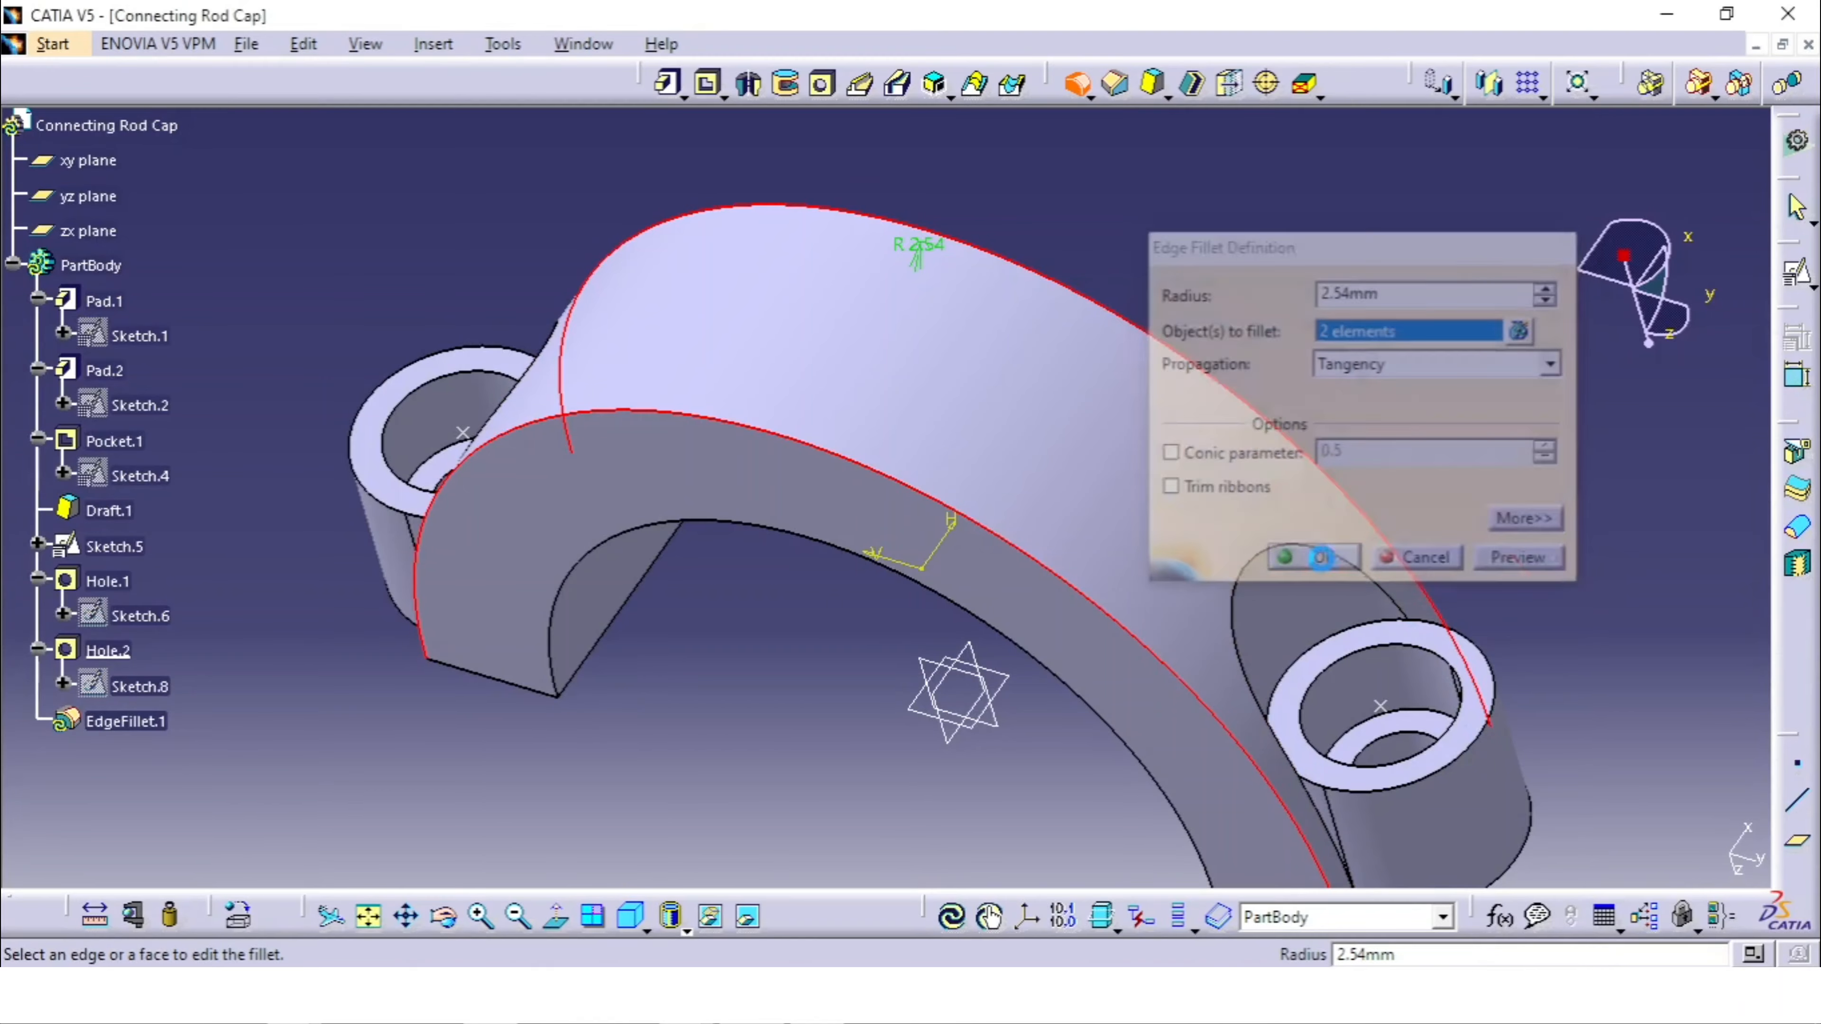
pyautogui.click(1456, 445)
pyautogui.moveTo(1424, 431); pyautogui.dragTo(1186, 234, button='middle')
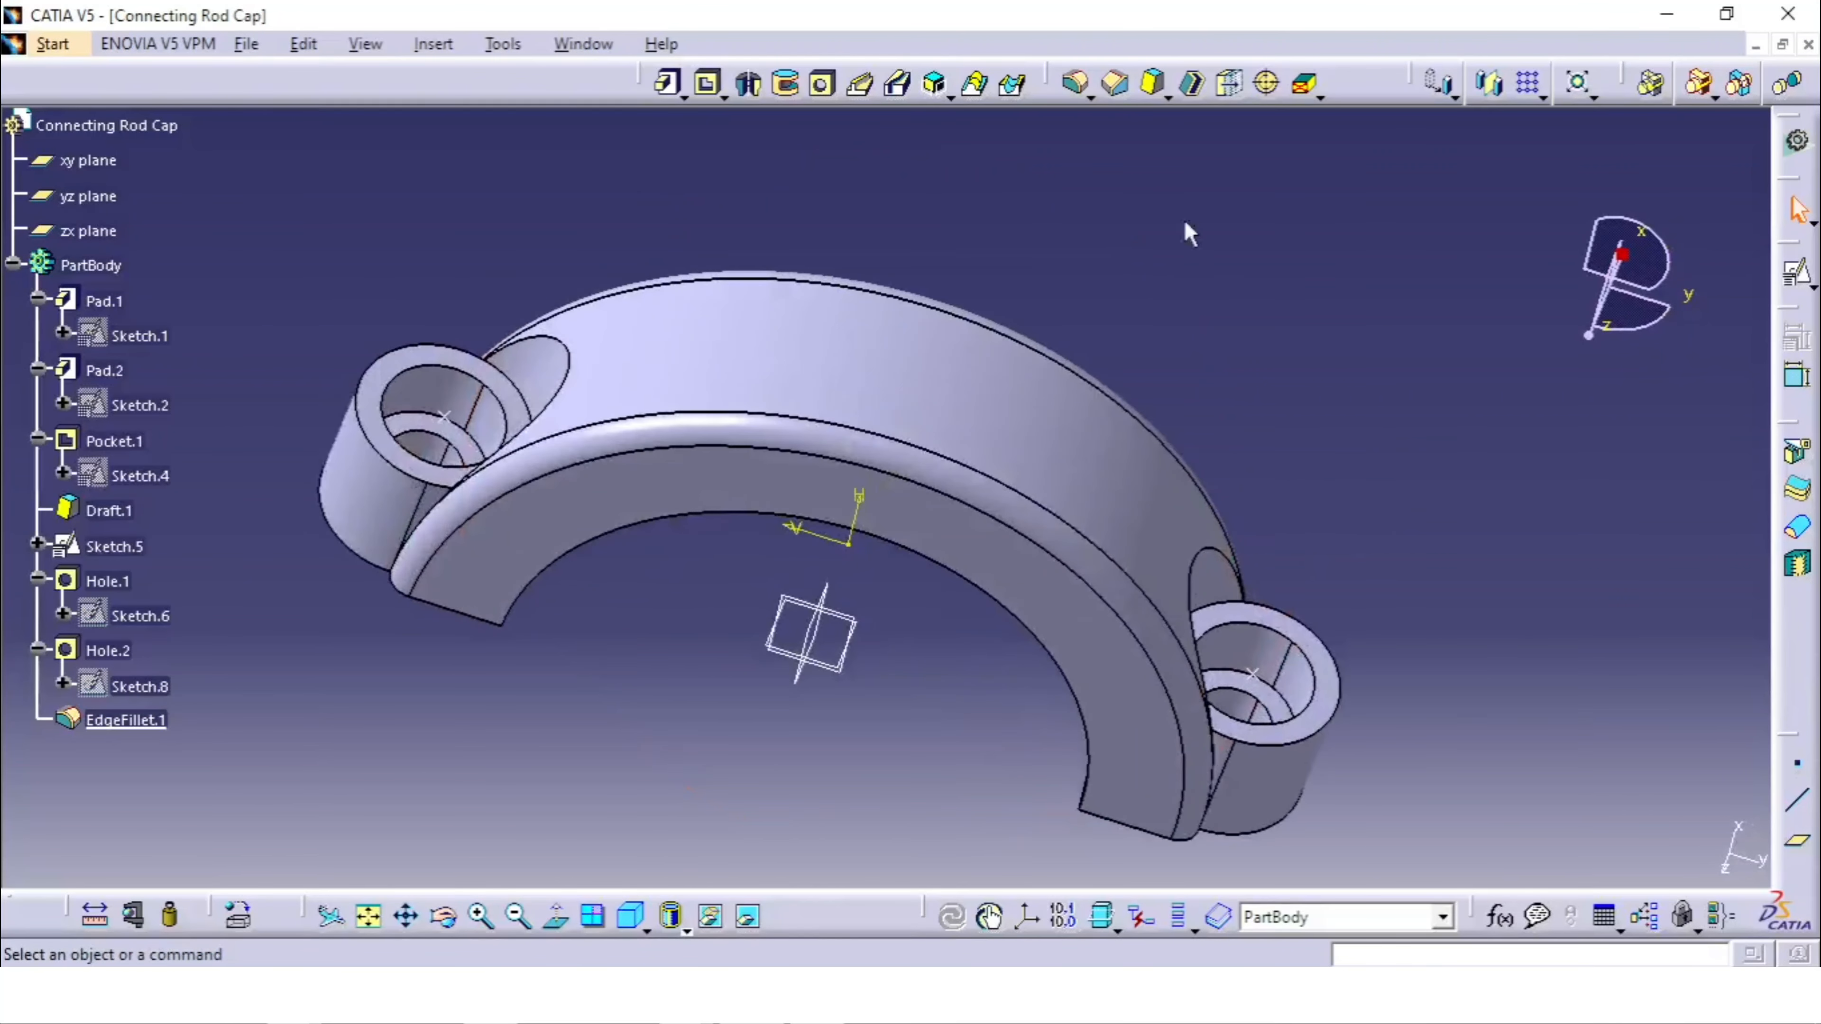
# Step: Apply a 1 mm edge fillet to the curved edge of the drafted cut beside one bolt boss
pyautogui.click(1074, 83)
pyautogui.moveTo(1204, 648); pyautogui.dragTo(711, 690, button='middle')
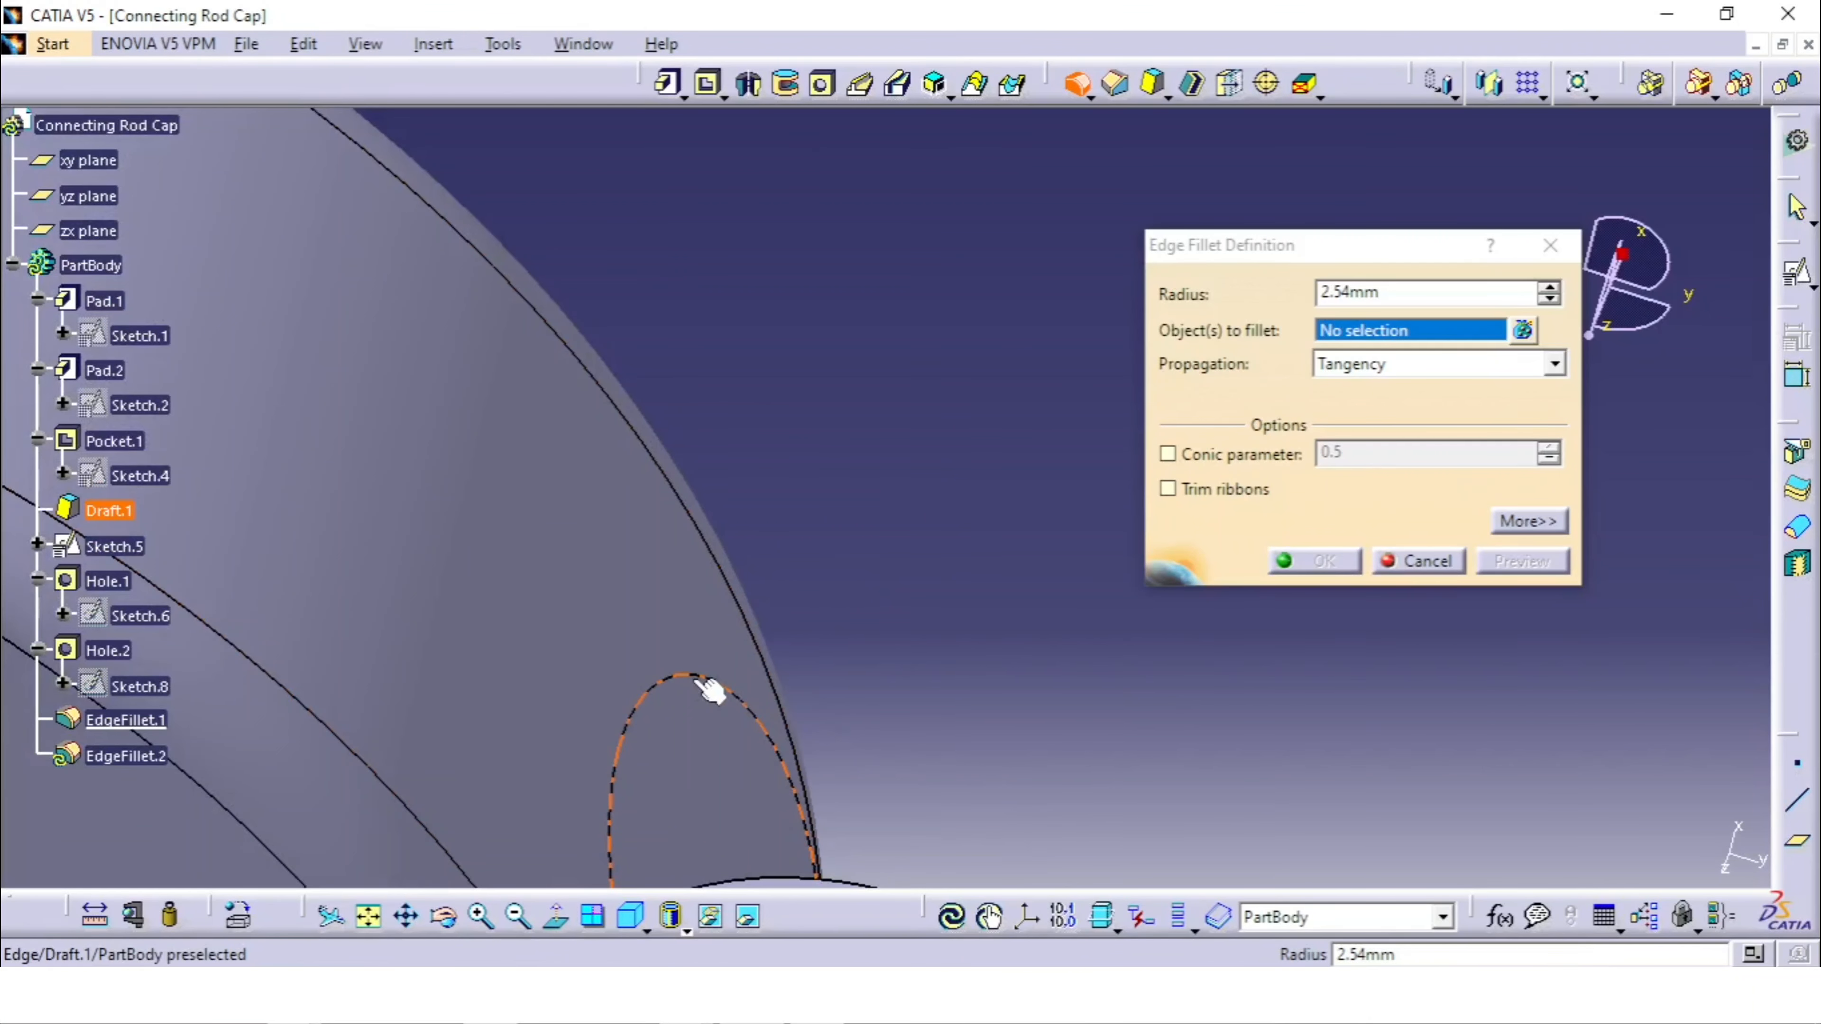
pyautogui.click(702, 676)
pyautogui.moveTo(777, 590); pyautogui.dragTo(961, 692, button='middle')
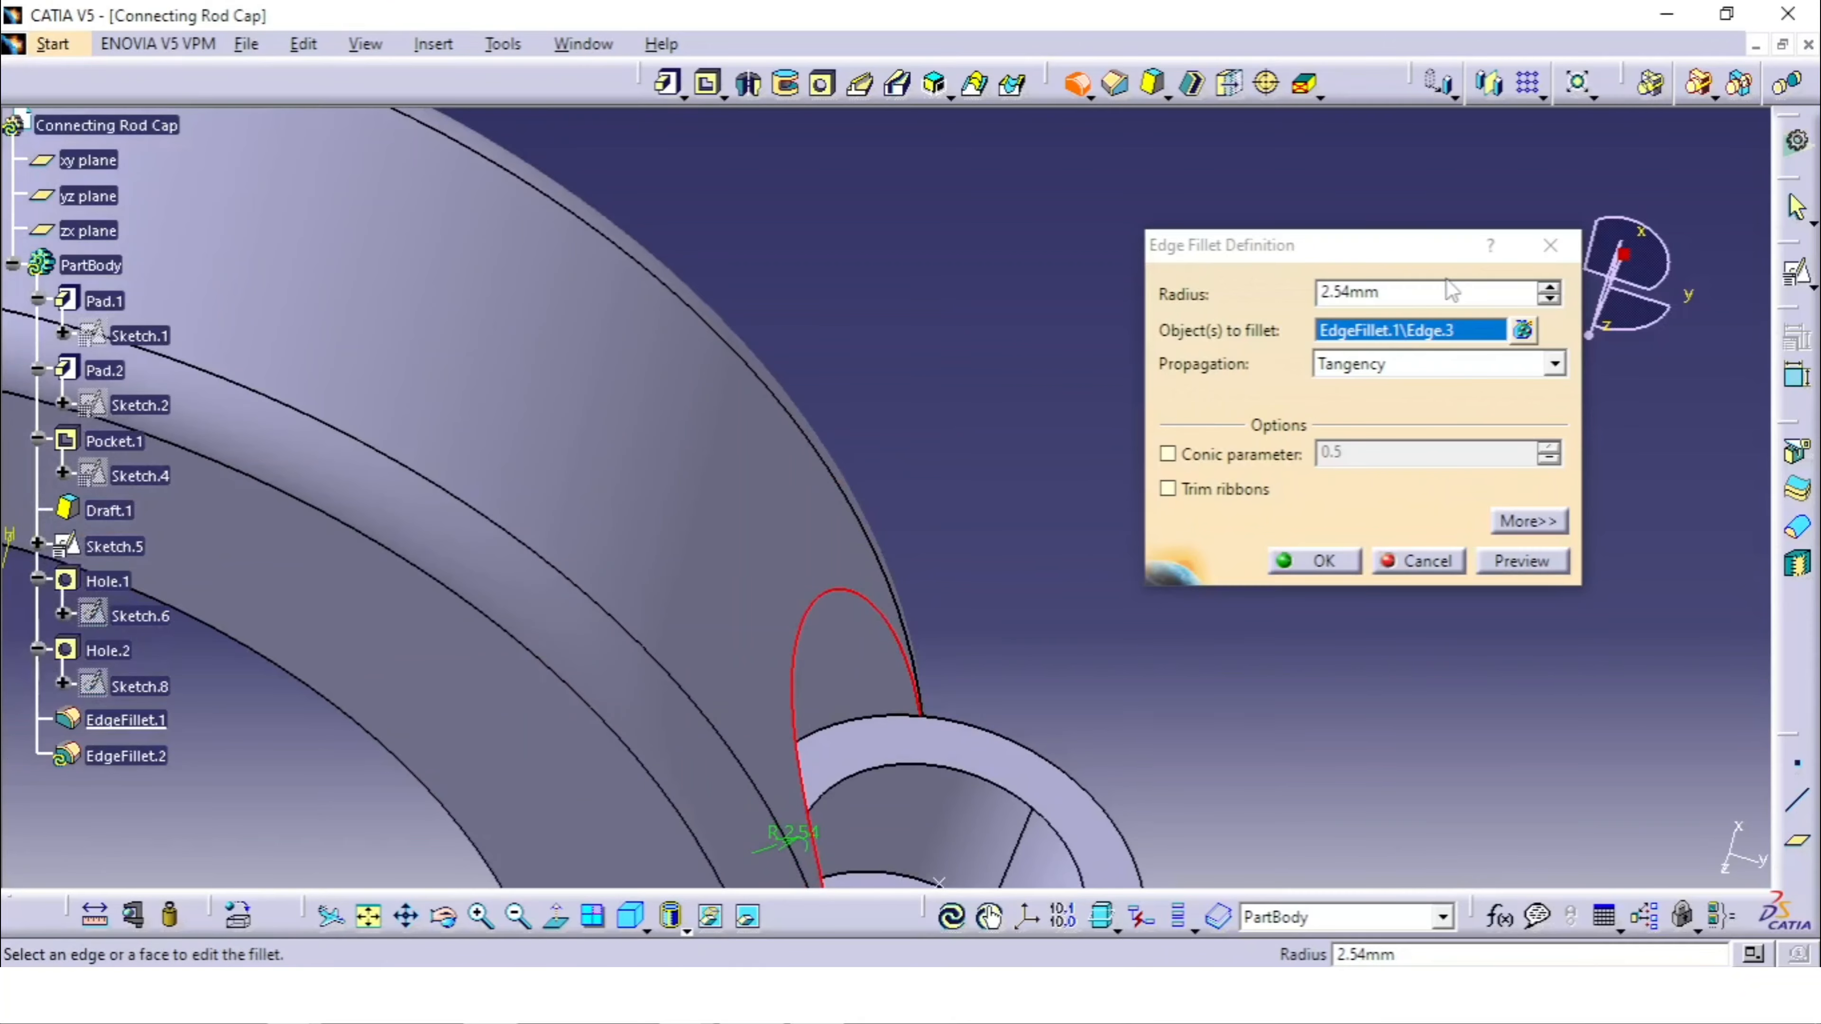
pyautogui.doubleClick(1447, 282)
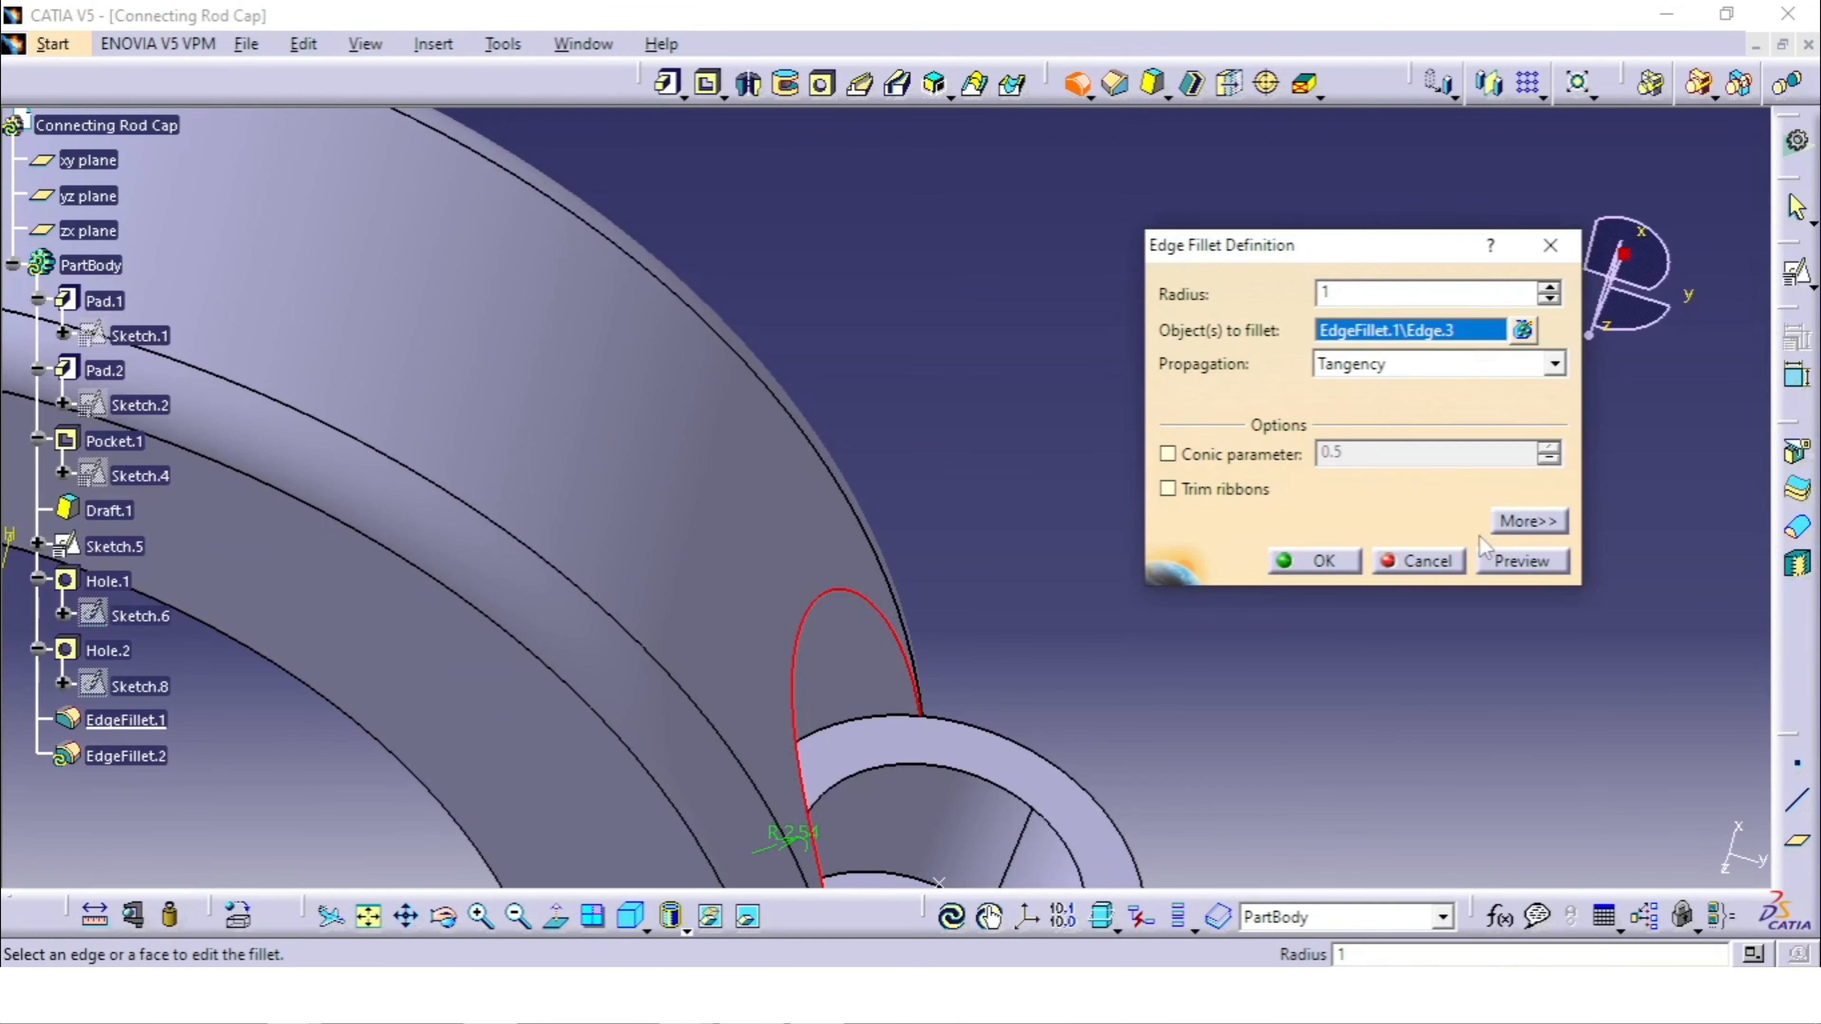
pyautogui.press('Return')
pyautogui.click(1348, 561)
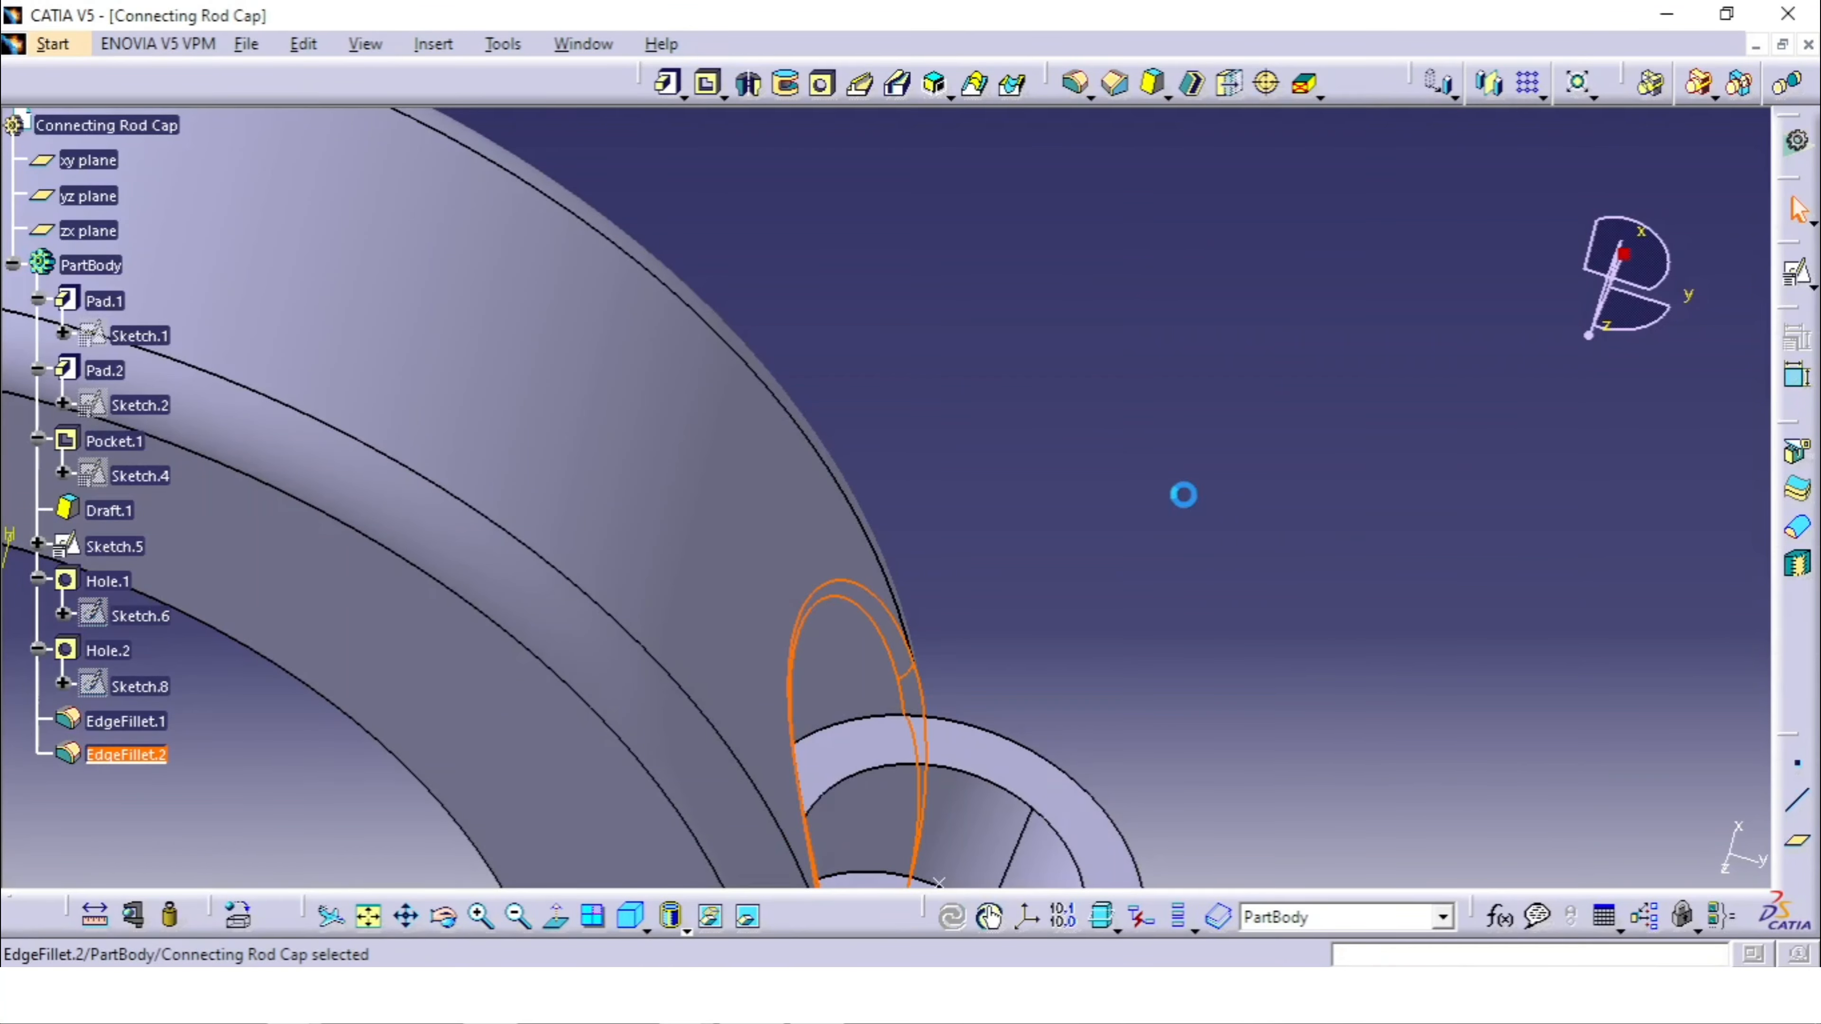
# Step: Edit the 1 mm edge fillet to also include the matching drafted cut edge beside the other bolt boss
pyautogui.moveTo(1159, 480); pyautogui.dragTo(618, 574, button='middle')
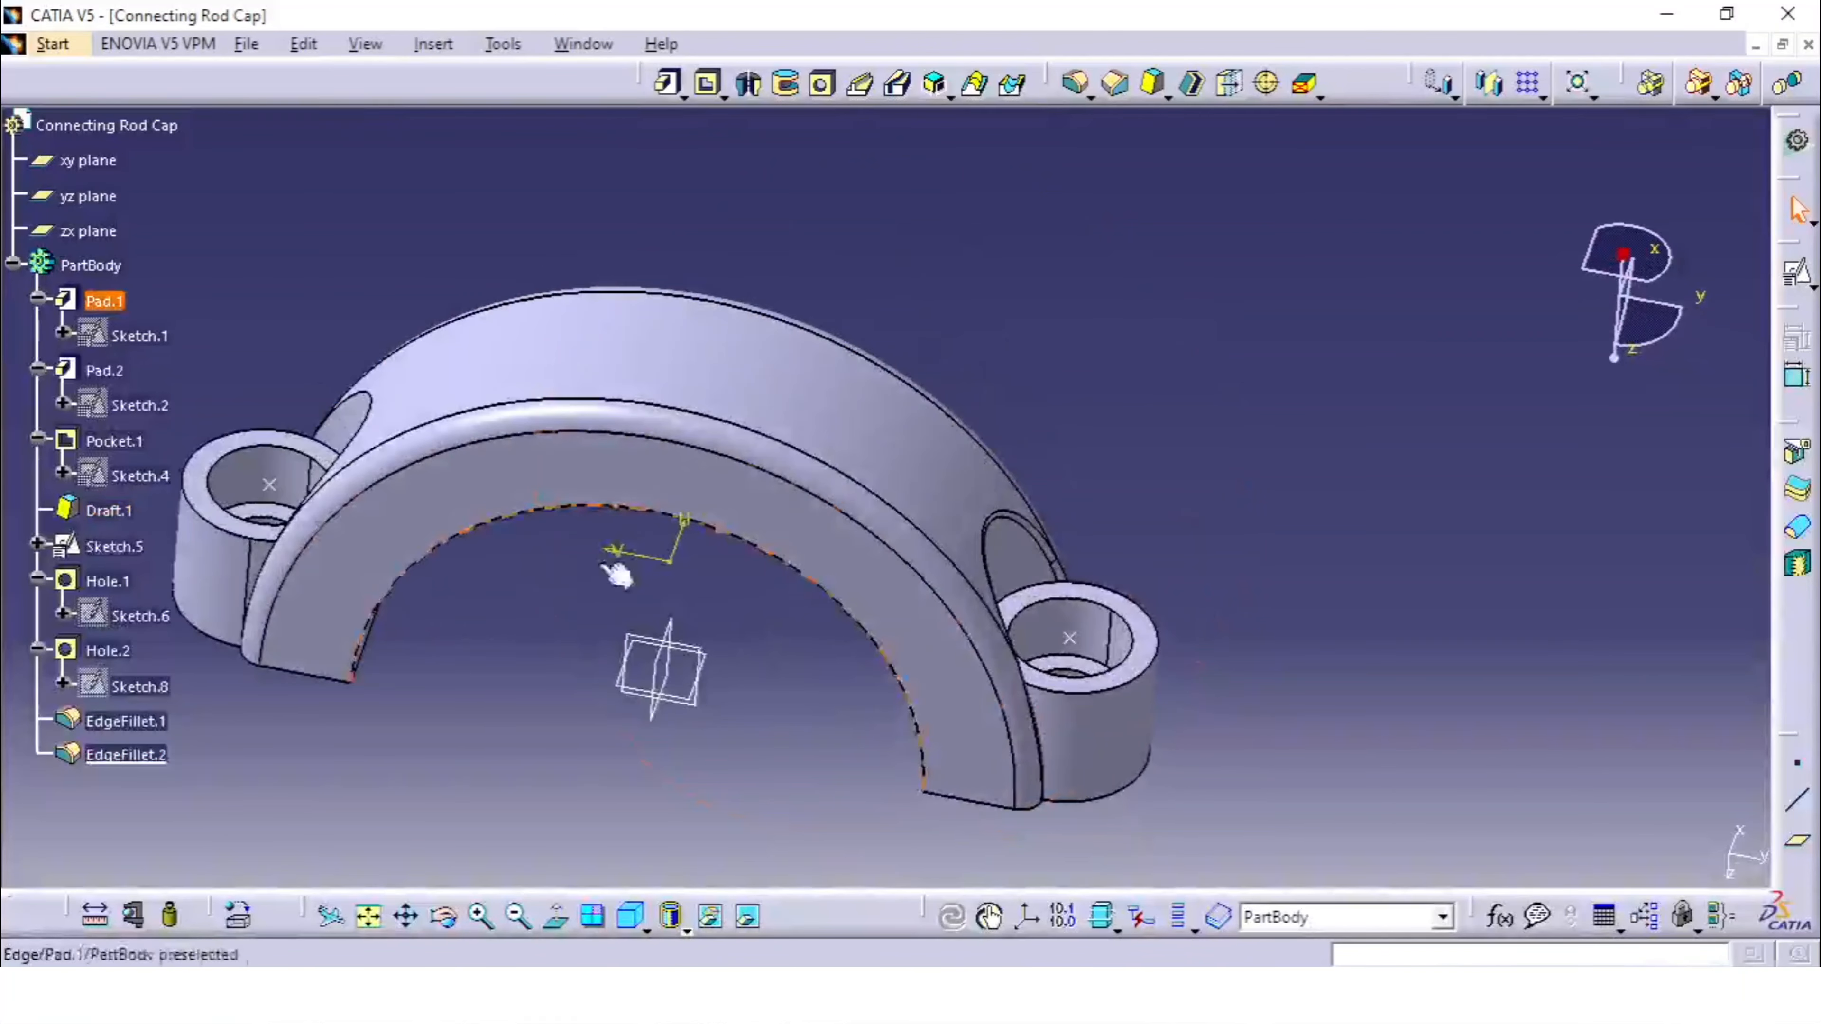
pyautogui.doubleClick(154, 754)
pyautogui.moveTo(494, 599); pyautogui.dragTo(929, 515, button='middle')
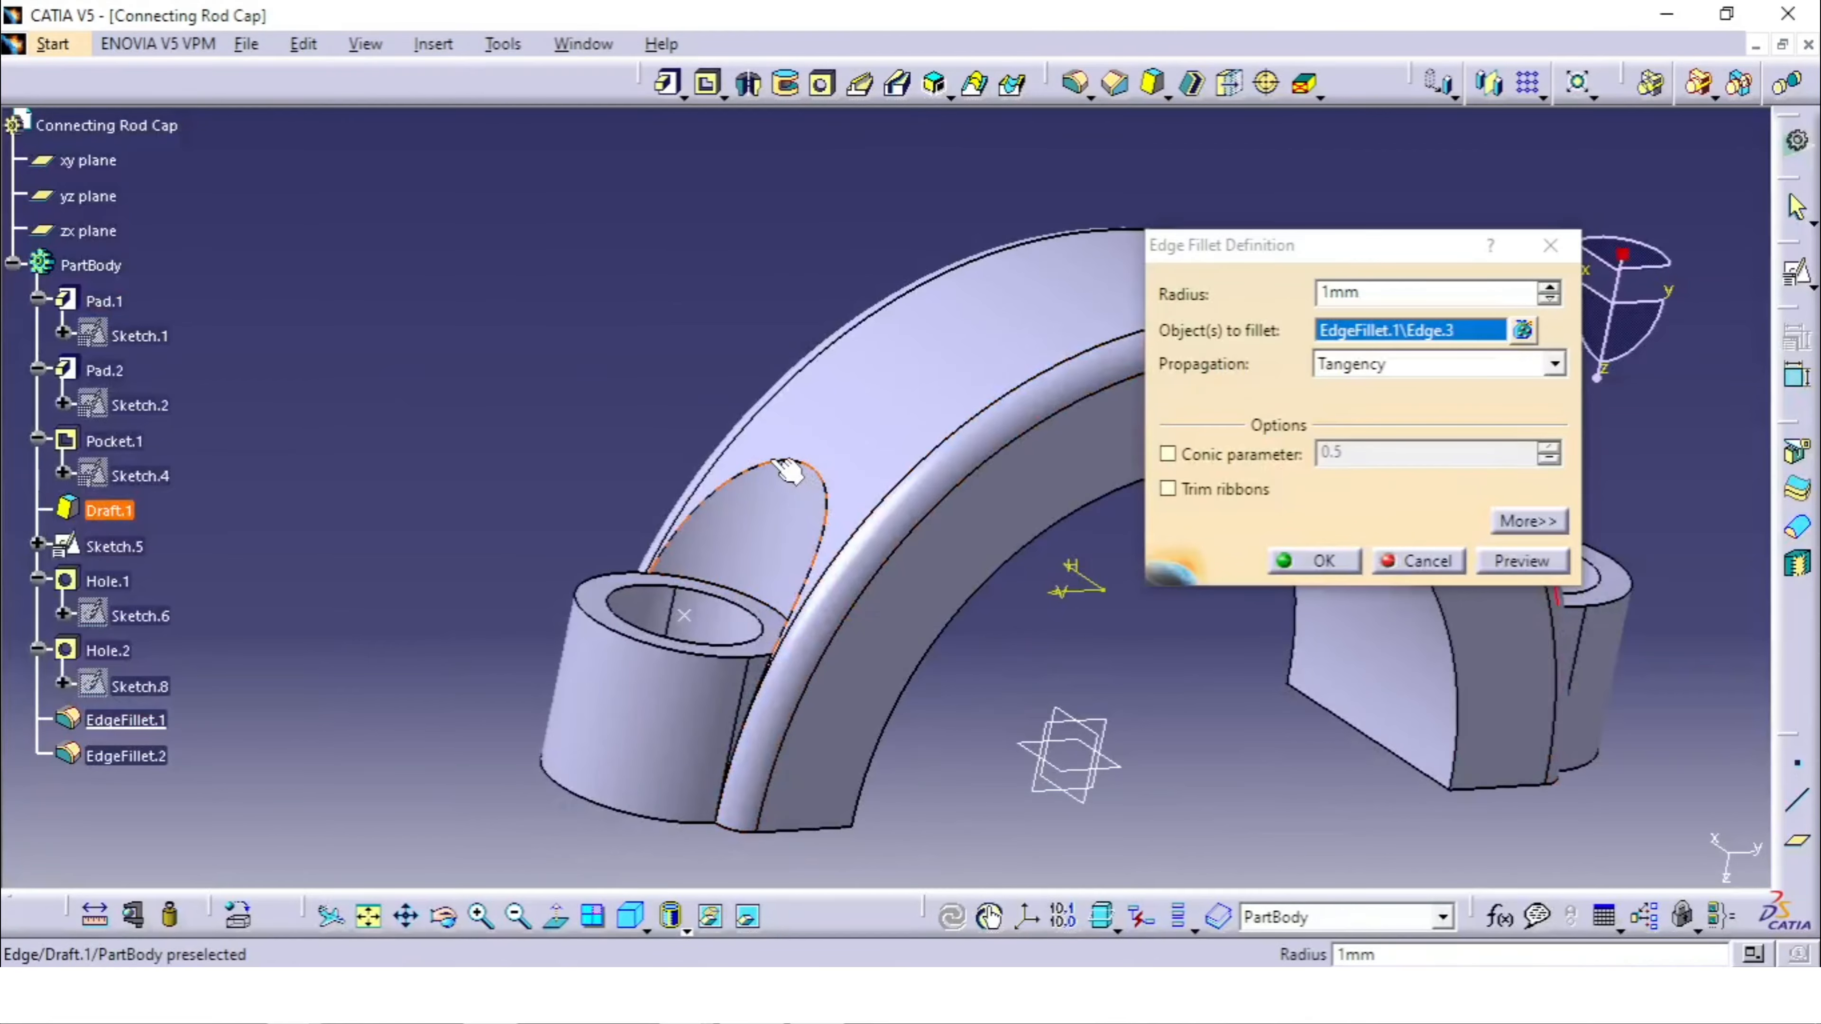
pyautogui.click(787, 470)
pyautogui.click(1321, 561)
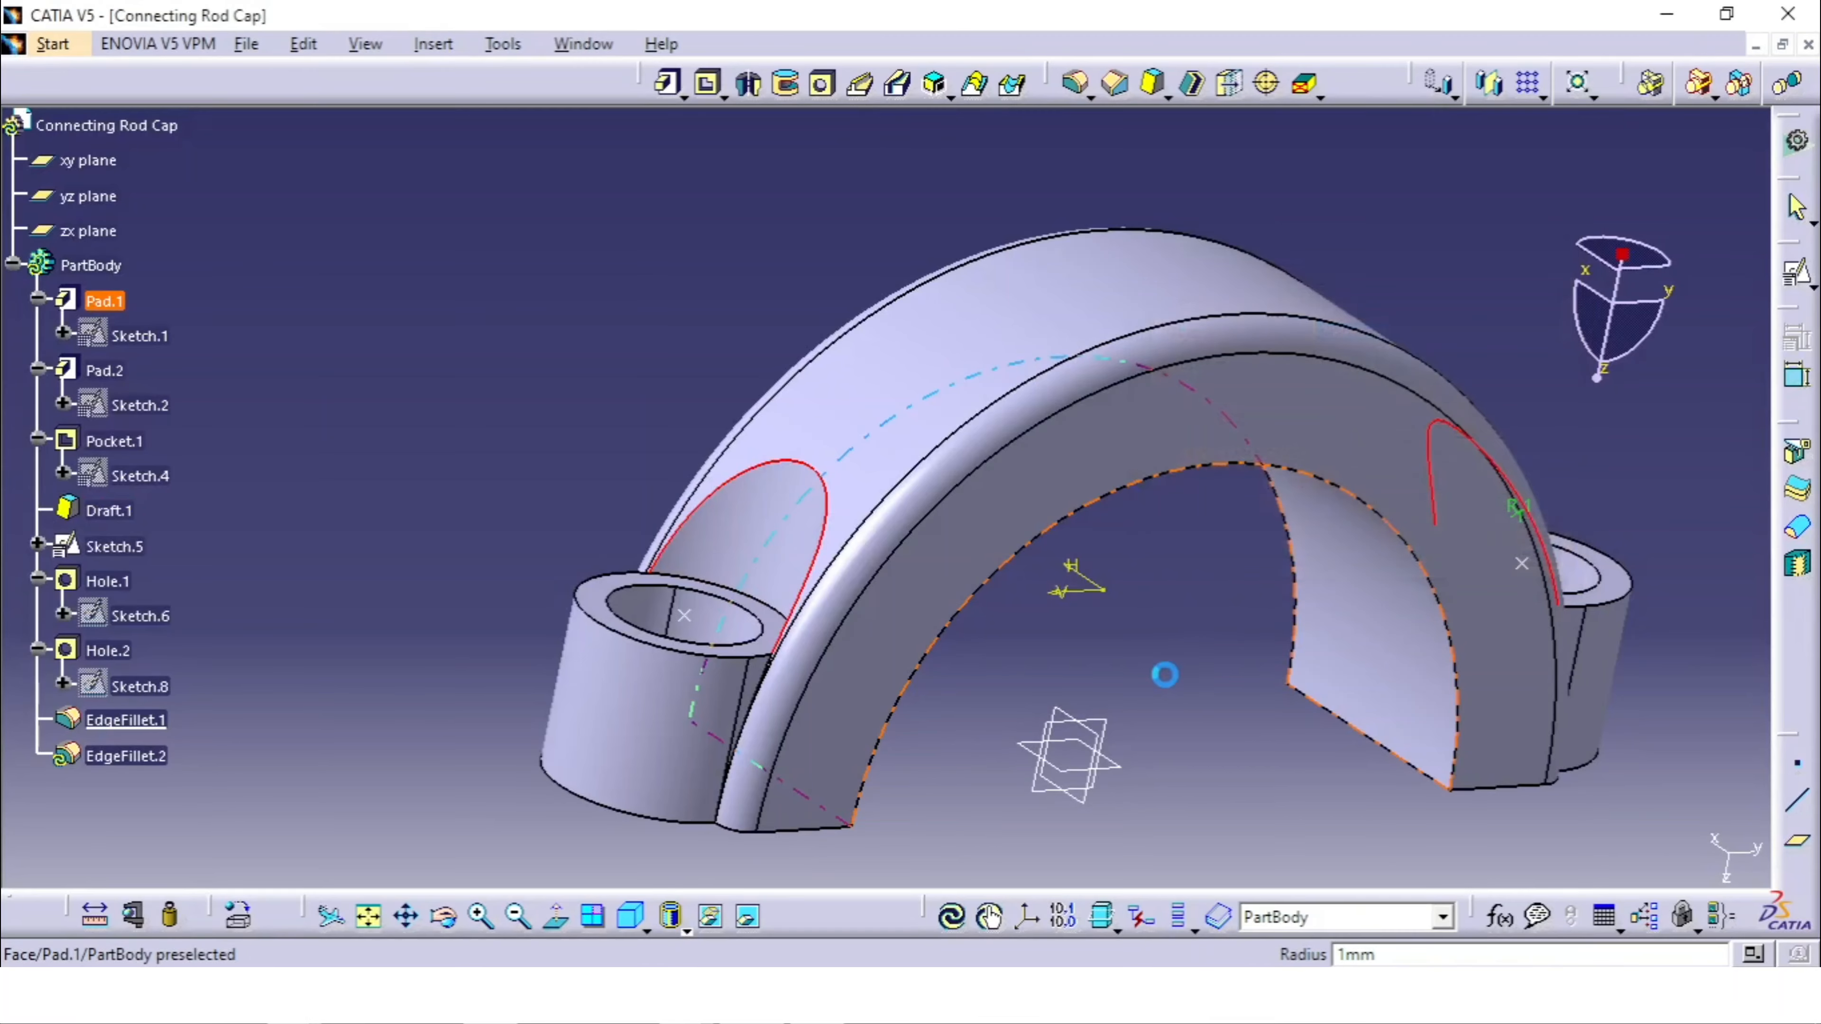
pyautogui.click(1164, 675)
pyautogui.moveTo(1163, 674); pyautogui.dragTo(1232, 463, button='middle')
pyautogui.moveTo(1160, 526); pyautogui.dragTo(1040, 531, button='middle')
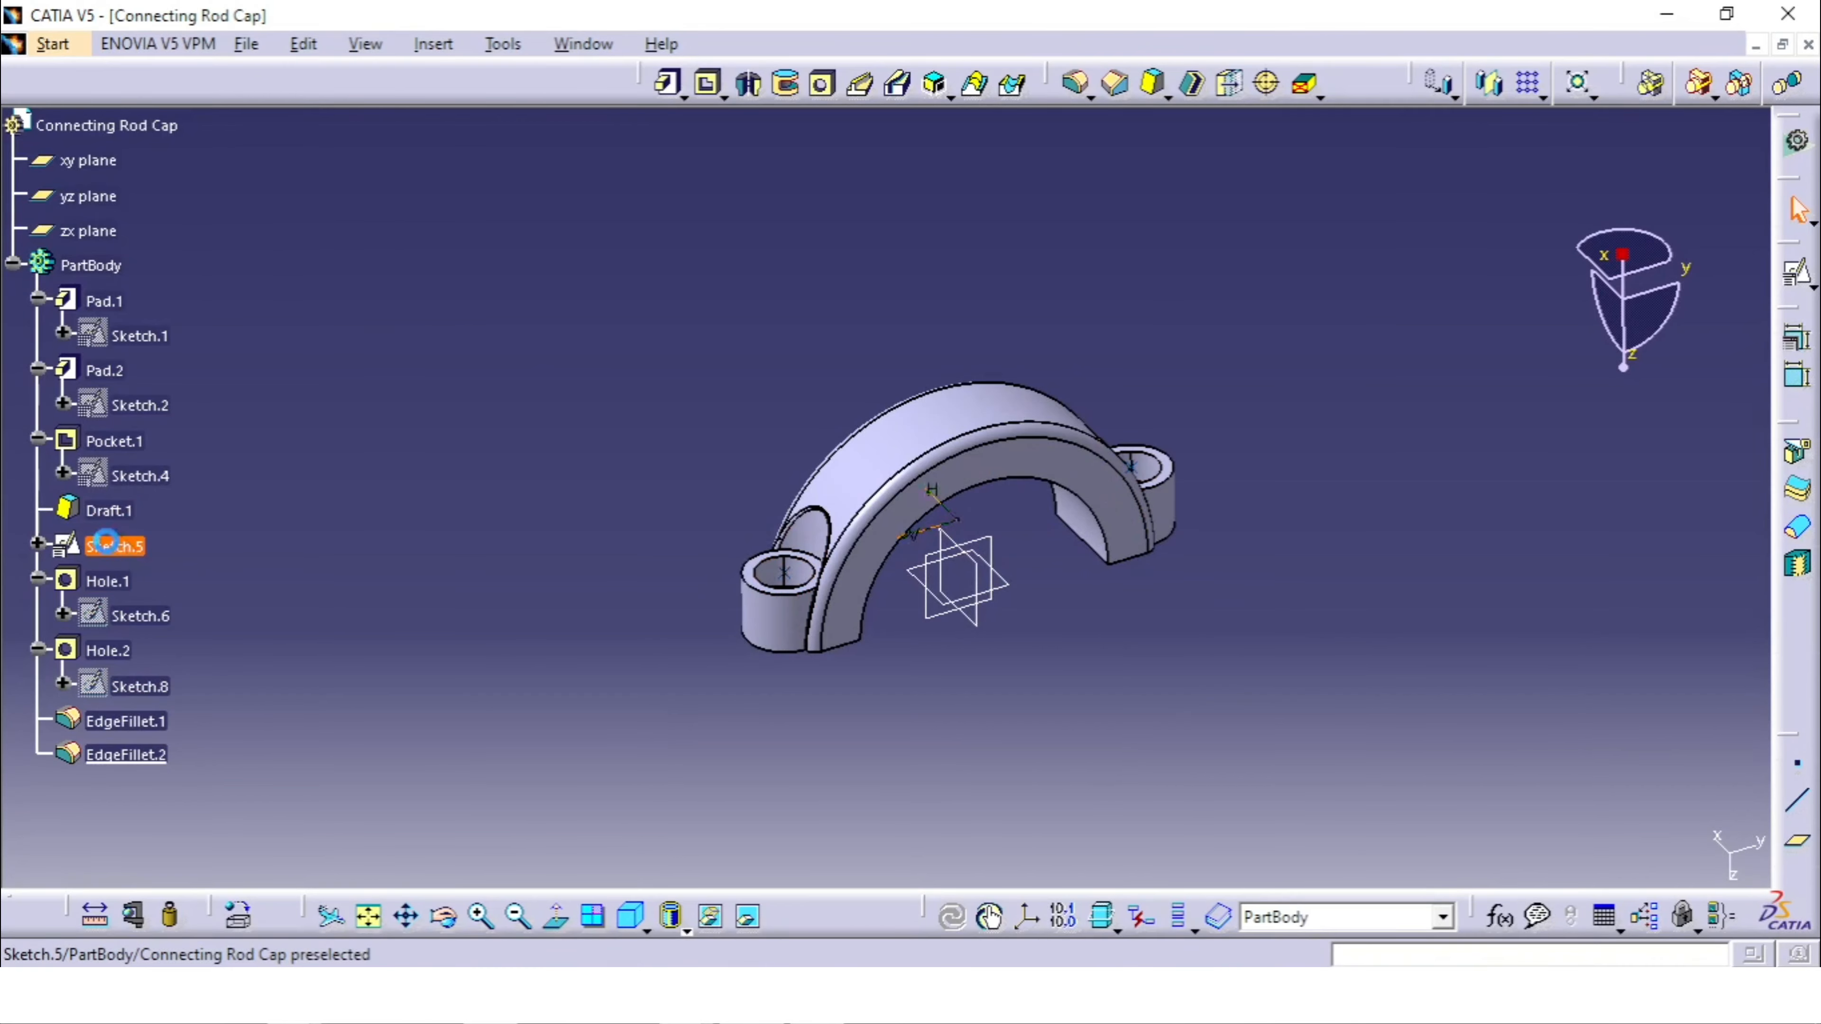
# Step: Hide Sketch.5 and collapse the PartBody branch of the specification tree
pyautogui.rightClick(106, 546)
pyautogui.click(206, 515)
pyautogui.moveTo(631, 578)
pyautogui.mouseDown(button='middle')
pyautogui.moveTo(707, 521)
pyautogui.moveTo(1149, 420)
pyautogui.moveTo(1130, 395)
pyautogui.moveTo(529, 488)
pyautogui.moveTo(853, 407)
pyautogui.moveTo(882, 459)
pyautogui.mouseUp(button='middle')
pyautogui.click(621, 927)
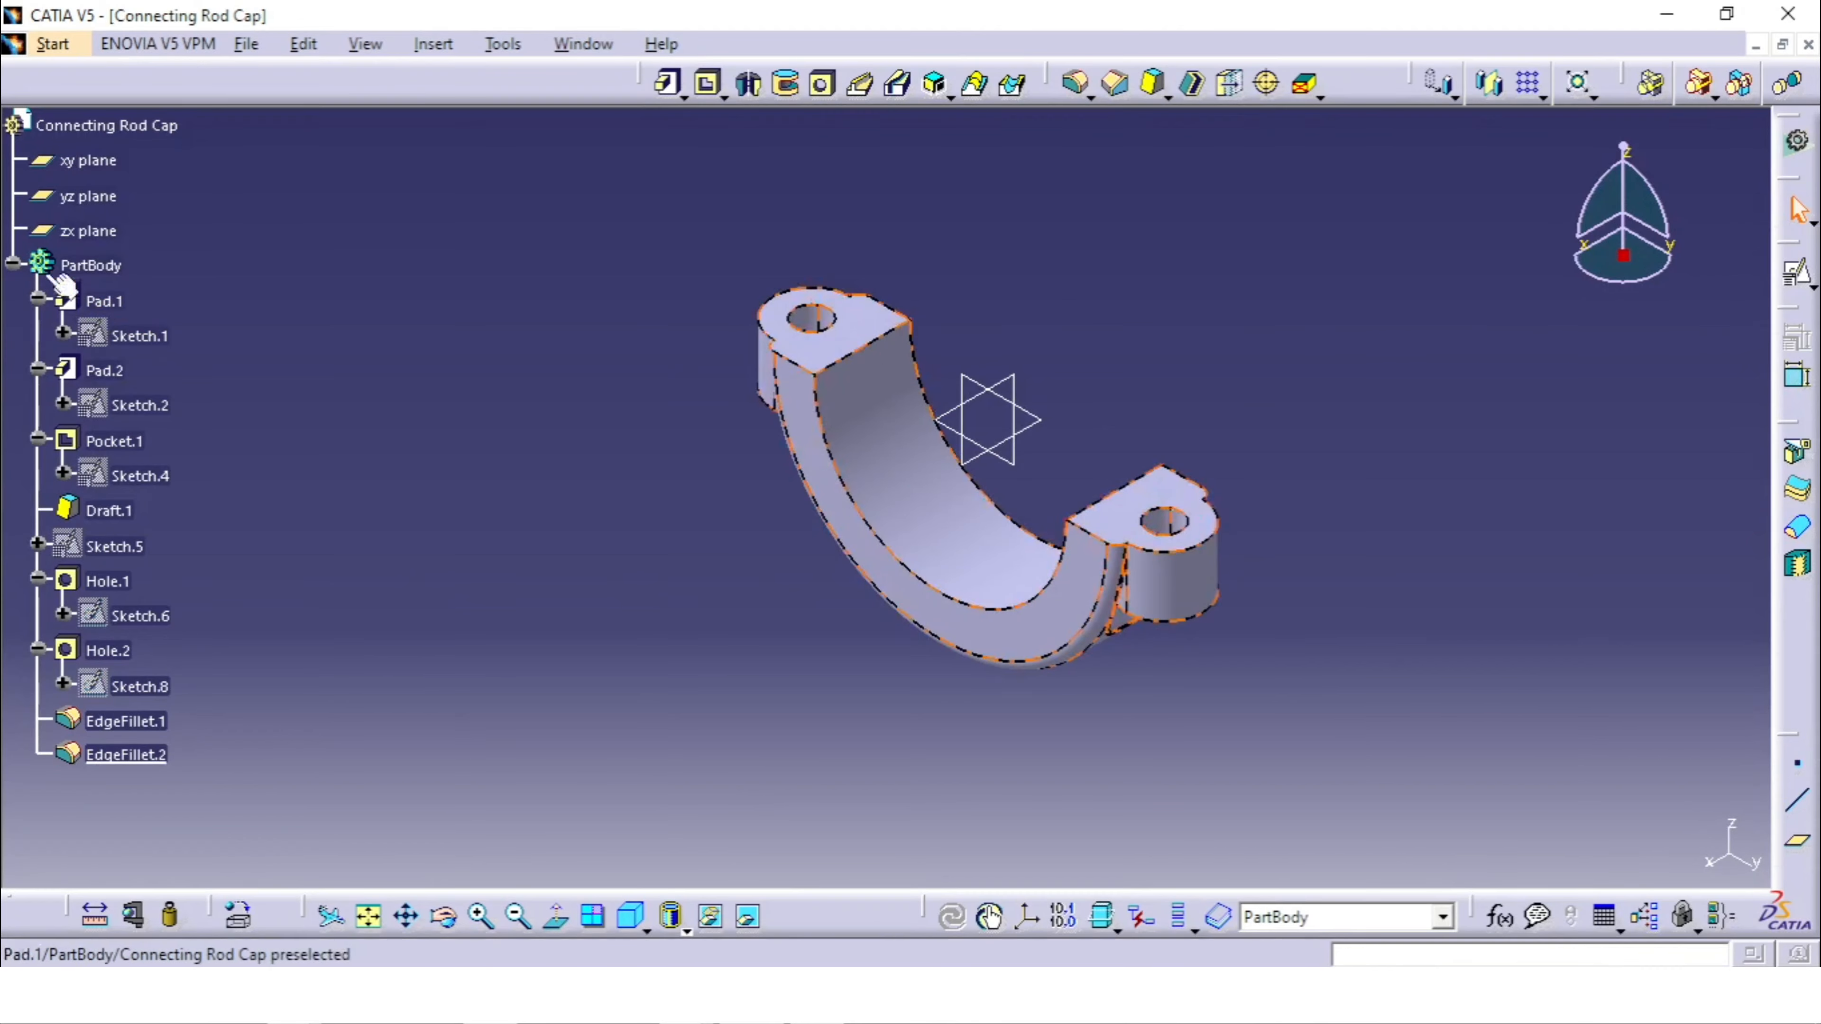
pyautogui.click(13, 264)
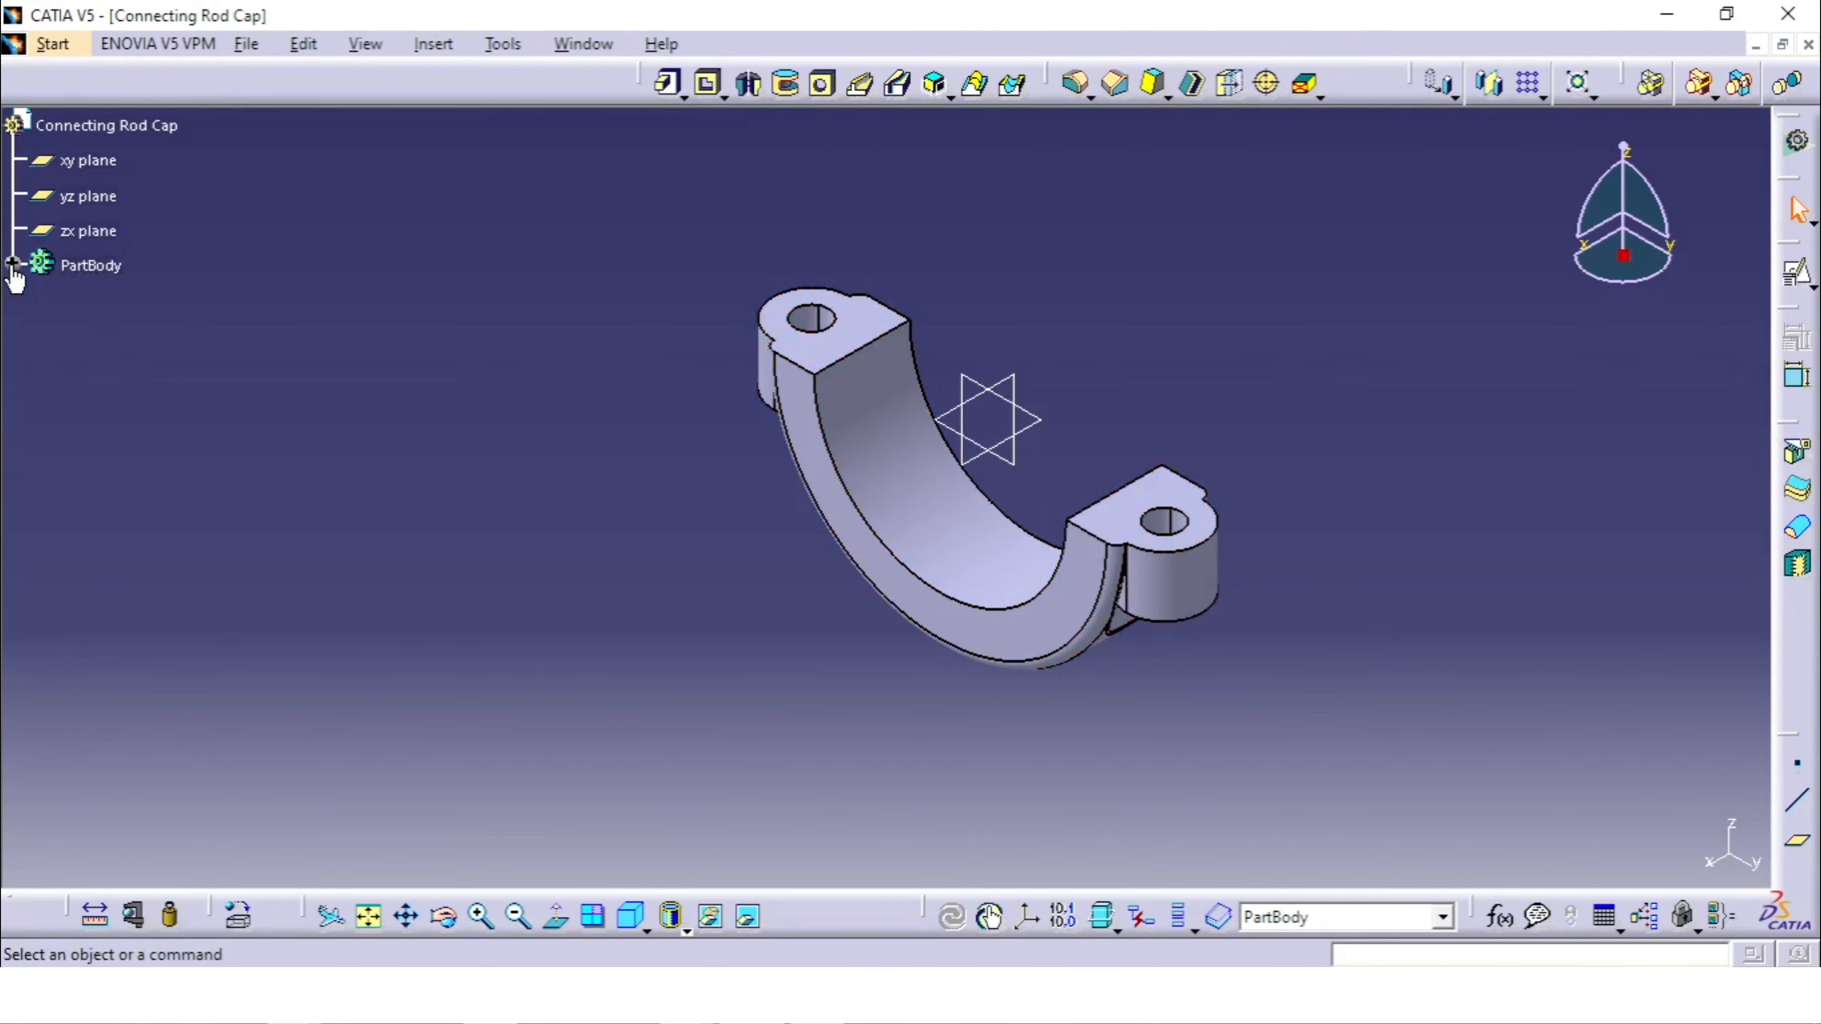
# Step: Open the material library for the whole Connecting Rod Cap part and check the drawing for the specified material
pyautogui.click(149, 131)
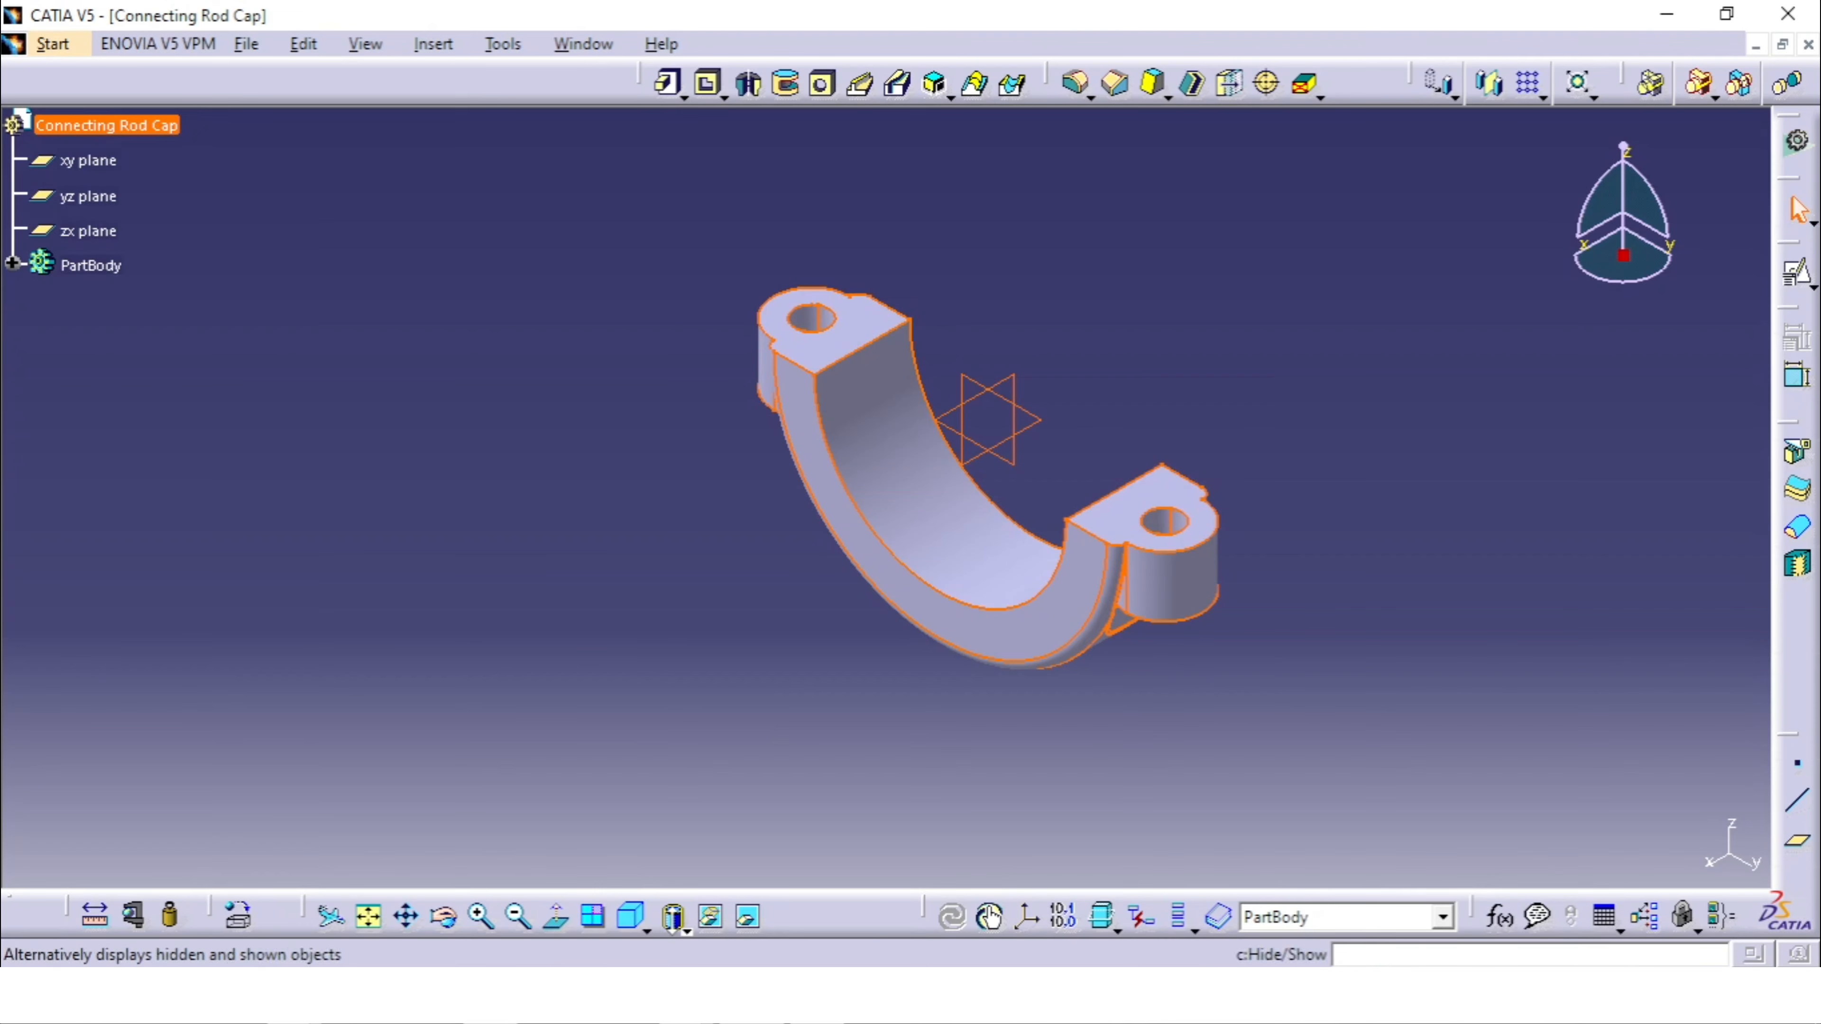
pyautogui.click(239, 917)
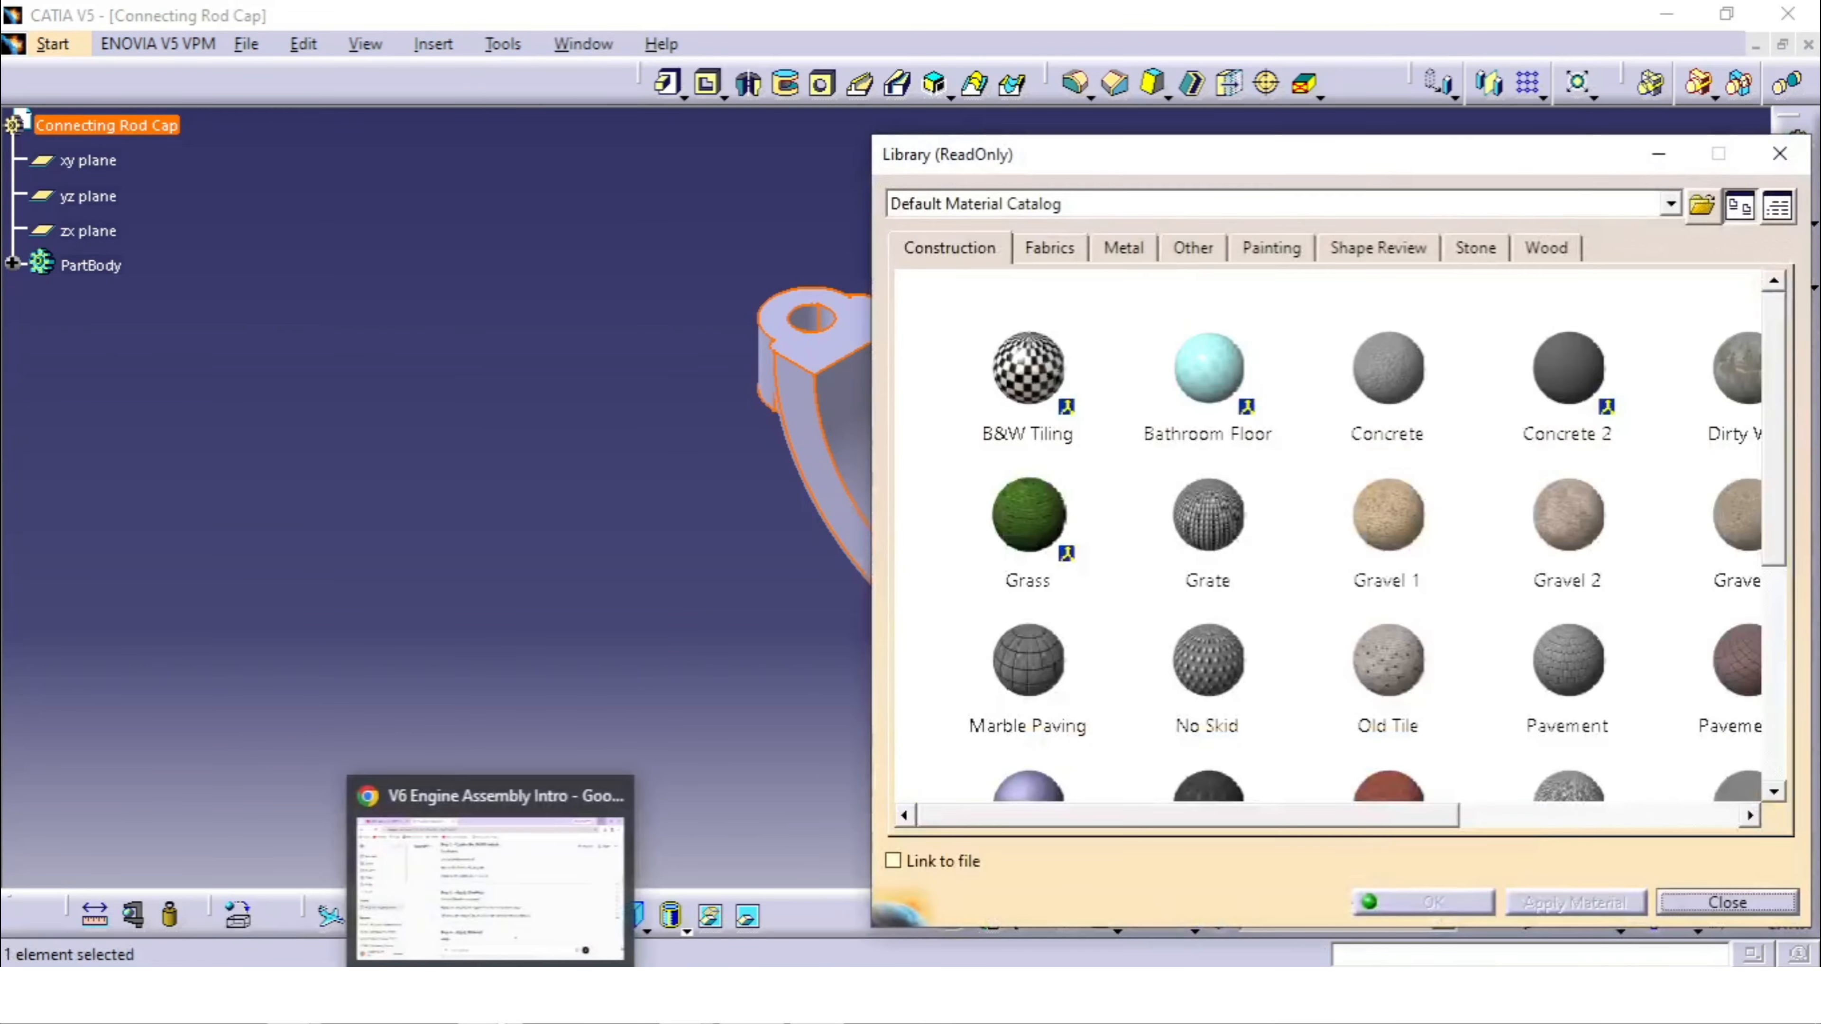
pyautogui.click(493, 996)
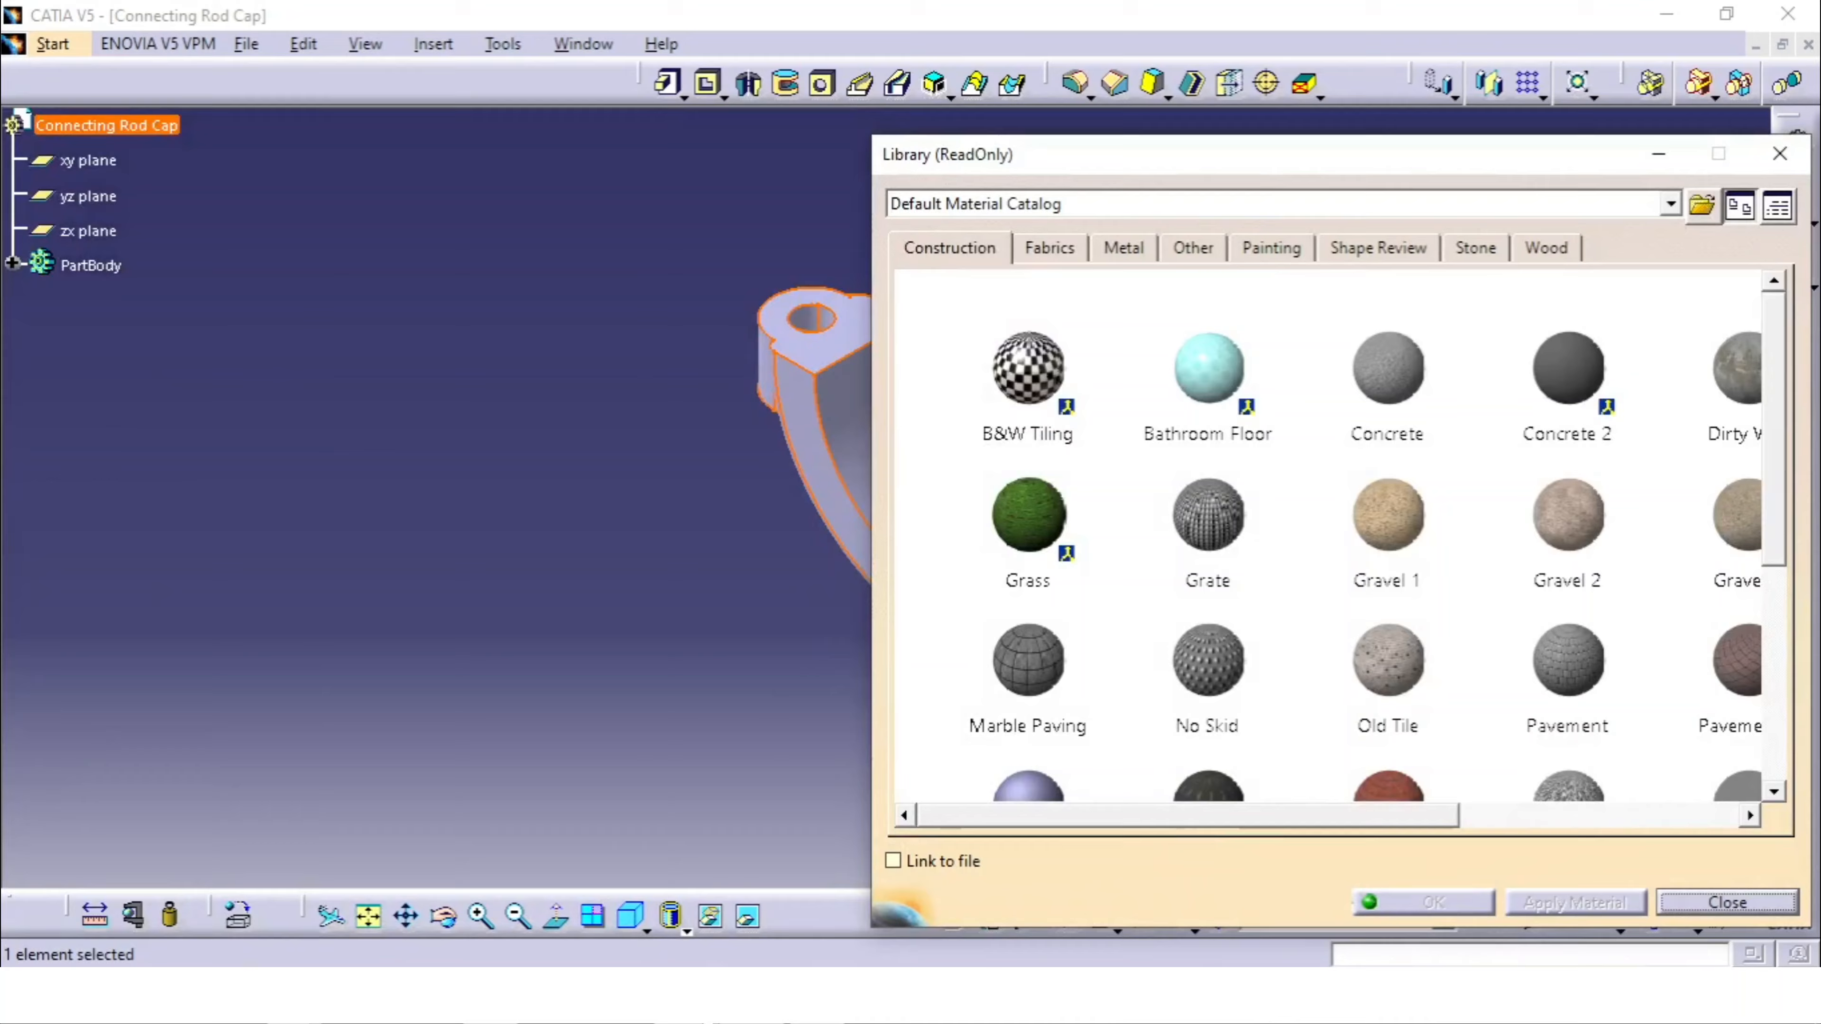
pyautogui.moveTo(690, 996)
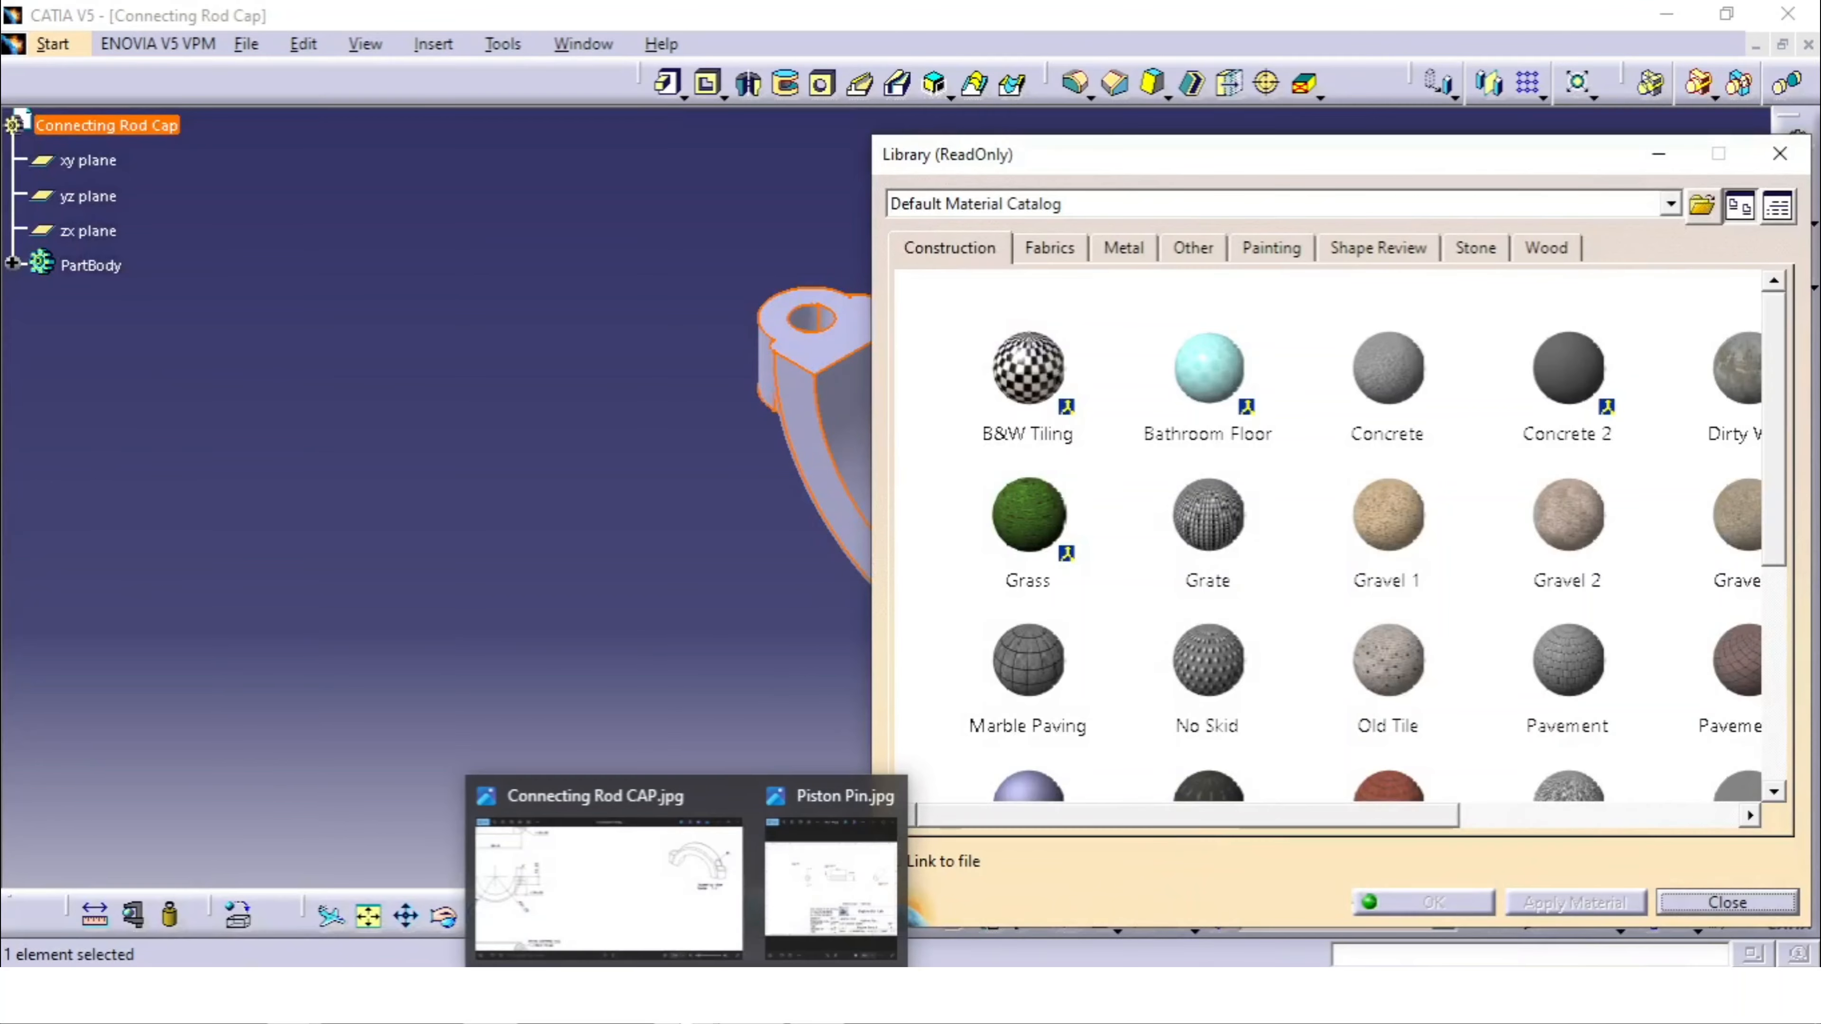
pyautogui.click(565, 900)
pyautogui.scroll(-3, 975, 628)
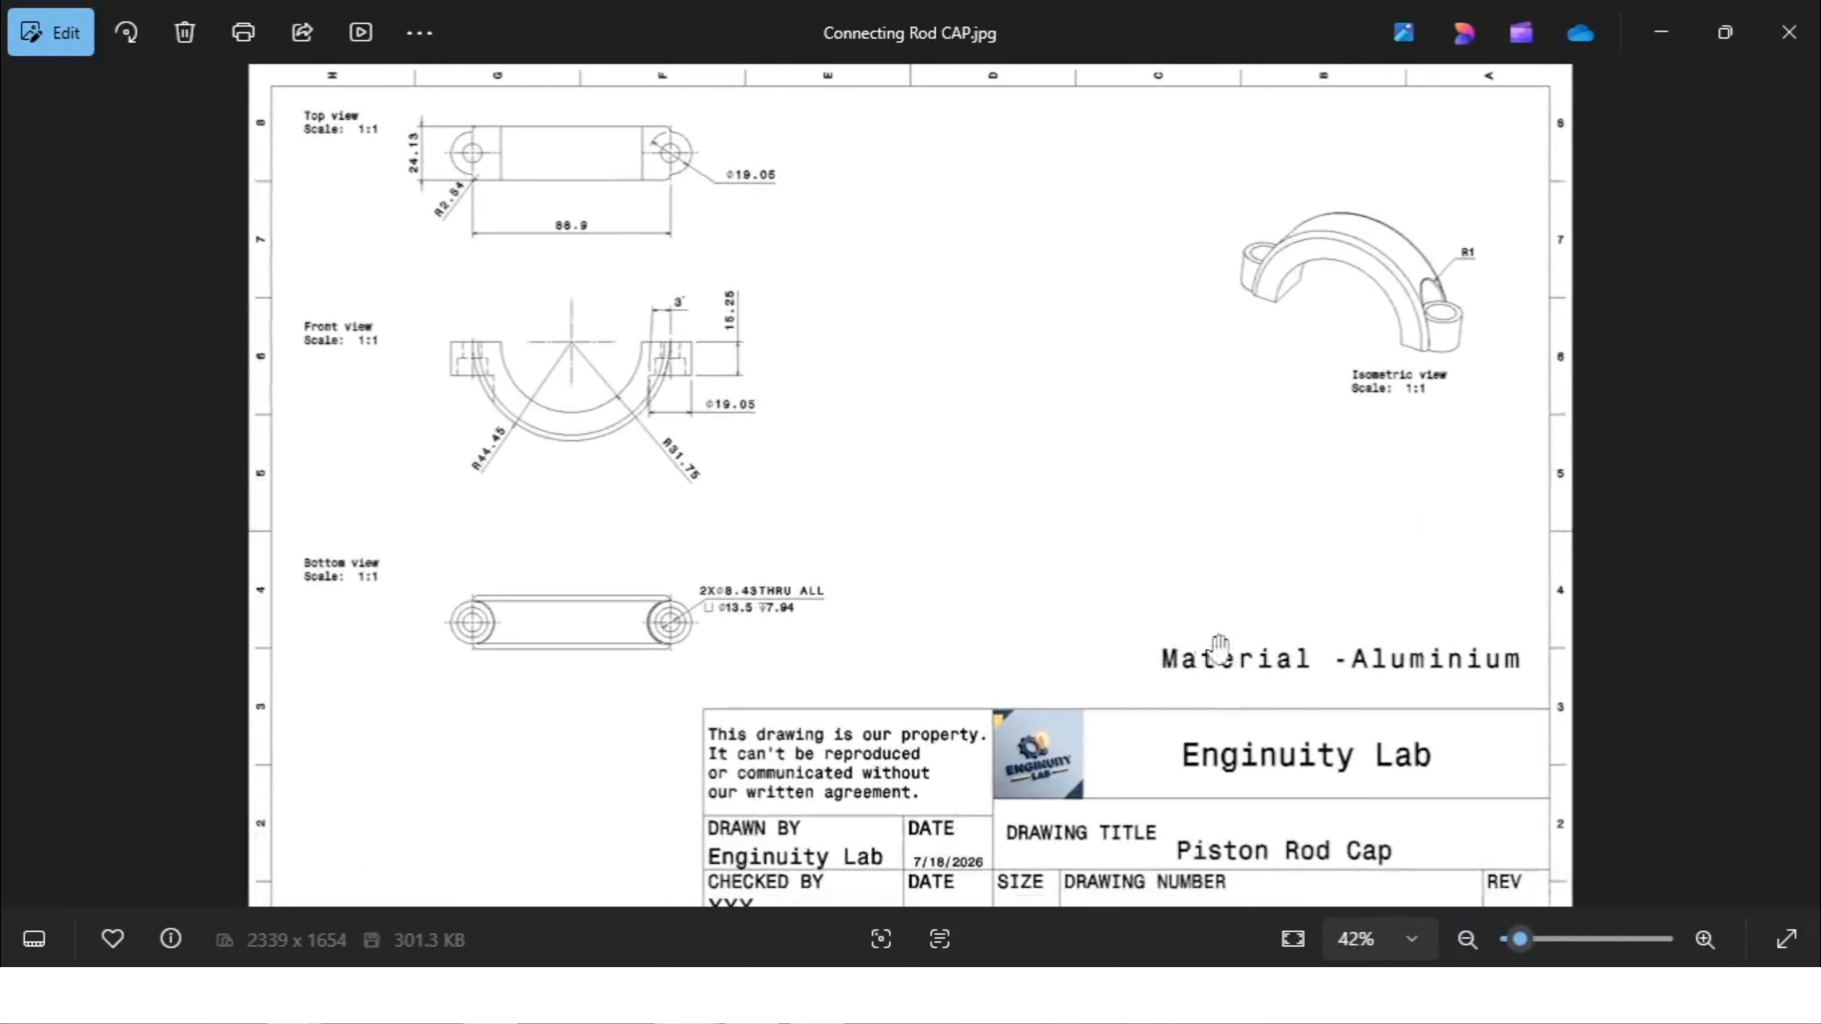
# Step: Return to CATIA and apply Aluminium from the Metal materials to the Connecting Rod Cap part
pyautogui.click(818, 996)
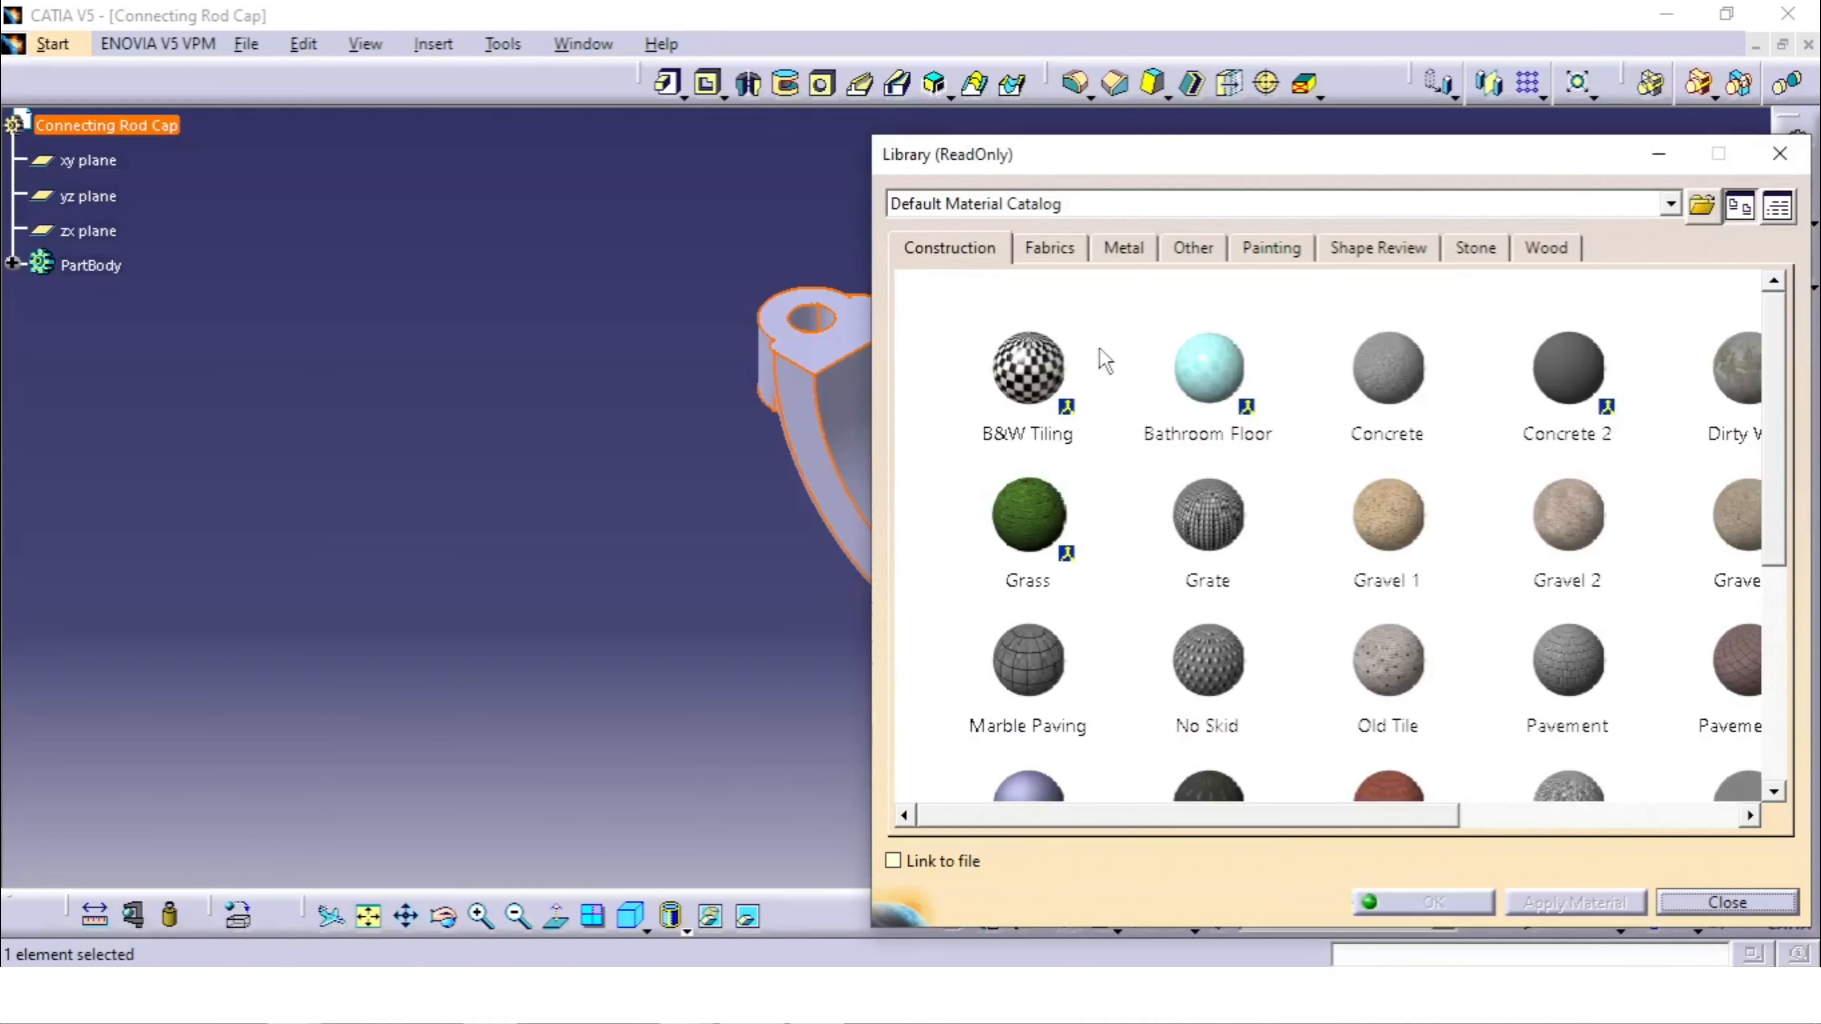
pyautogui.click(1122, 241)
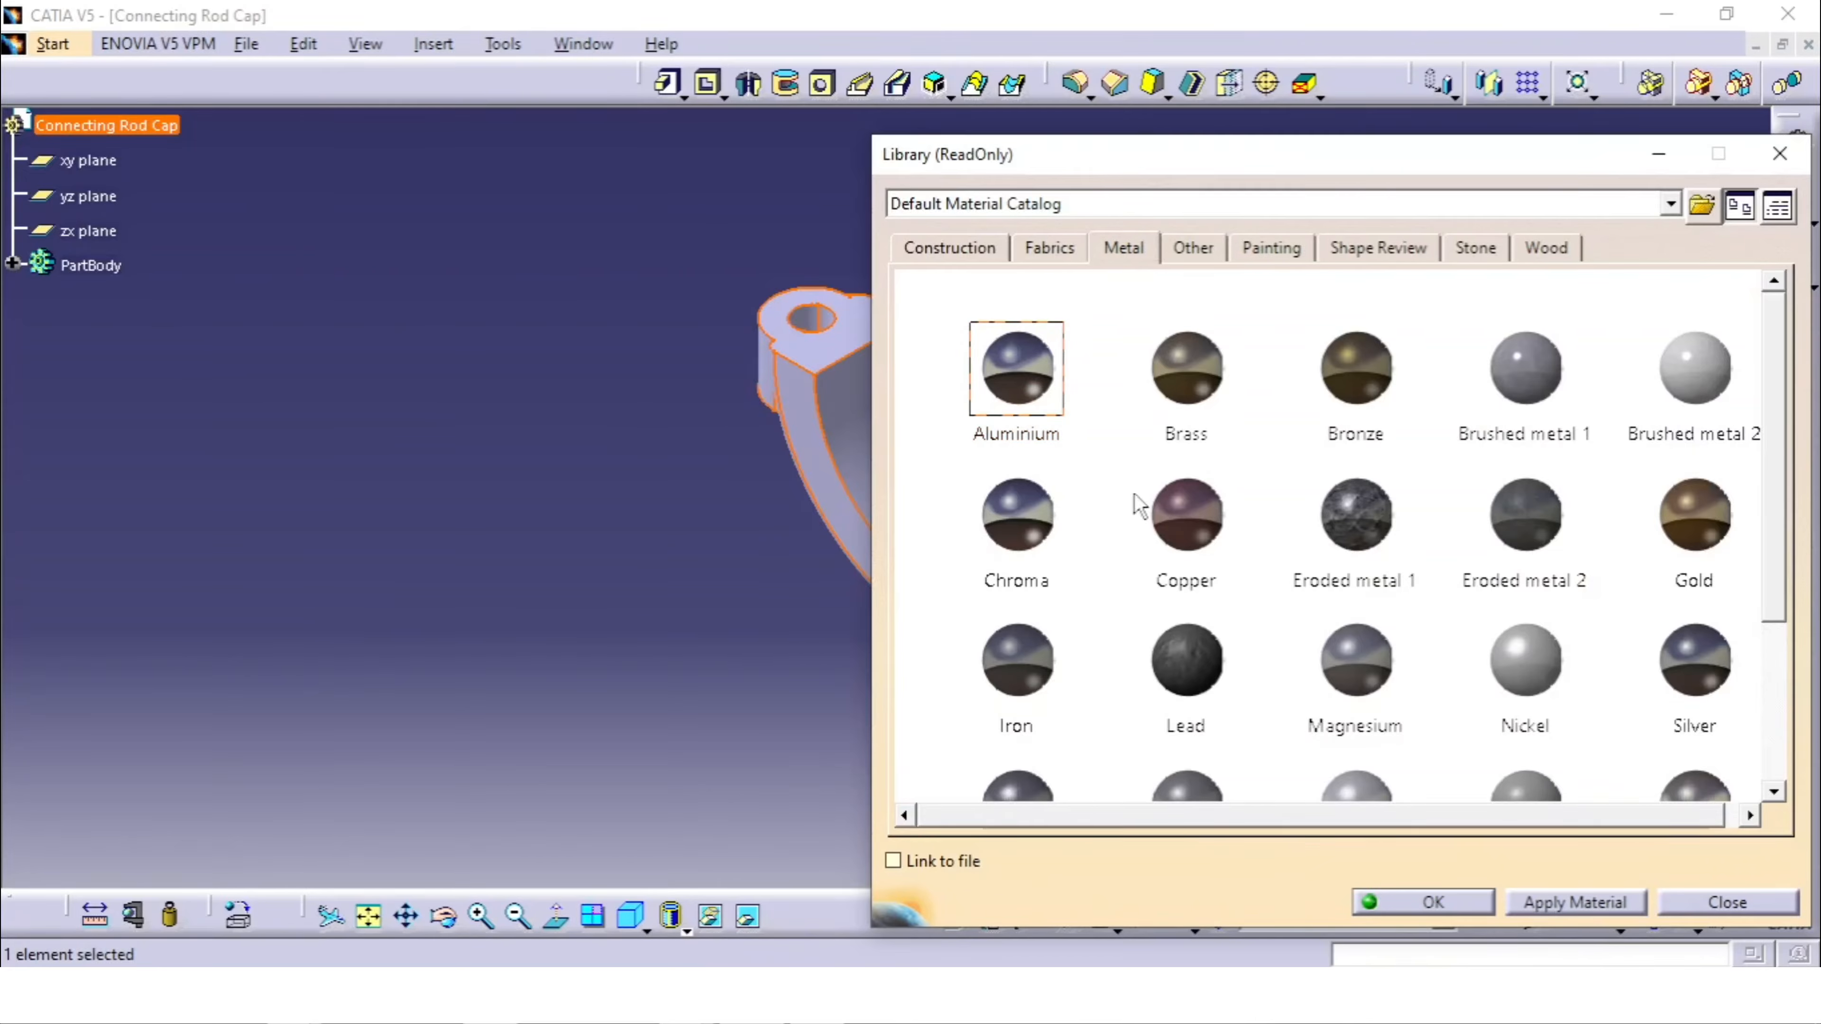
pyautogui.click(1540, 906)
pyautogui.click(1423, 902)
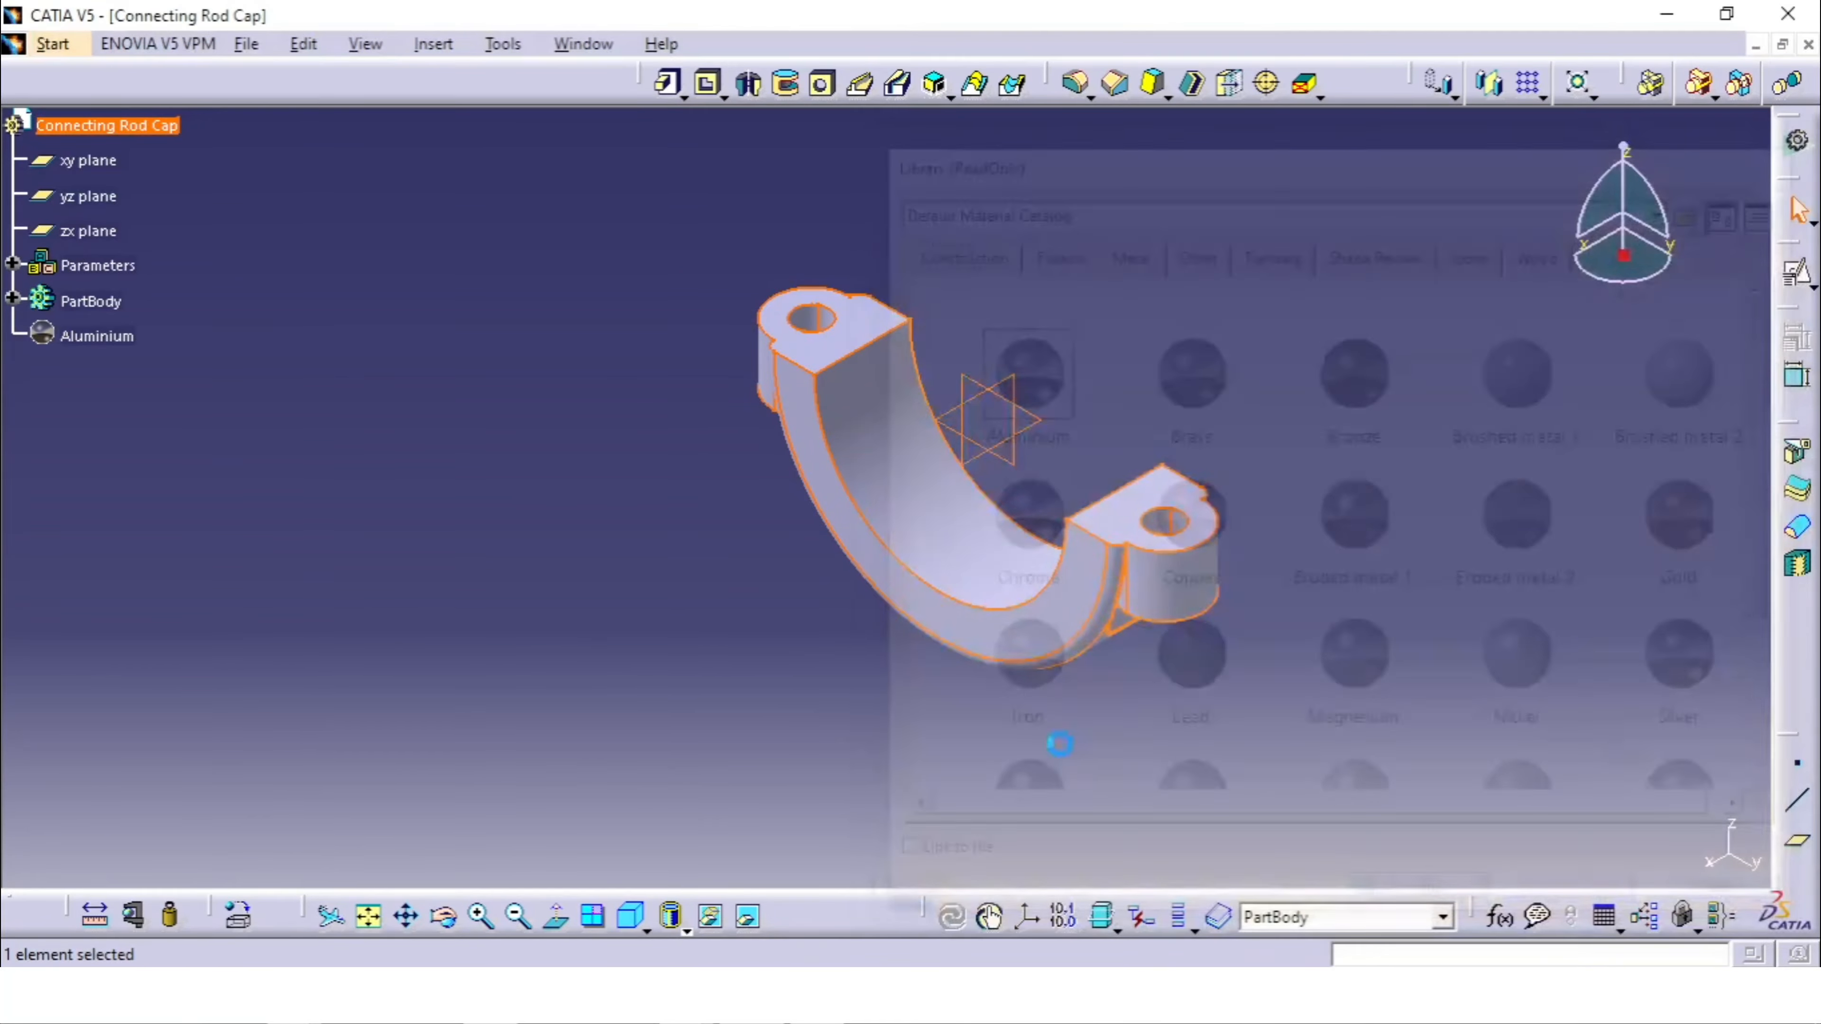
pyautogui.moveTo(686, 618); pyautogui.dragTo(678, 669, button='middle')
pyautogui.scroll(2, 687, 563)
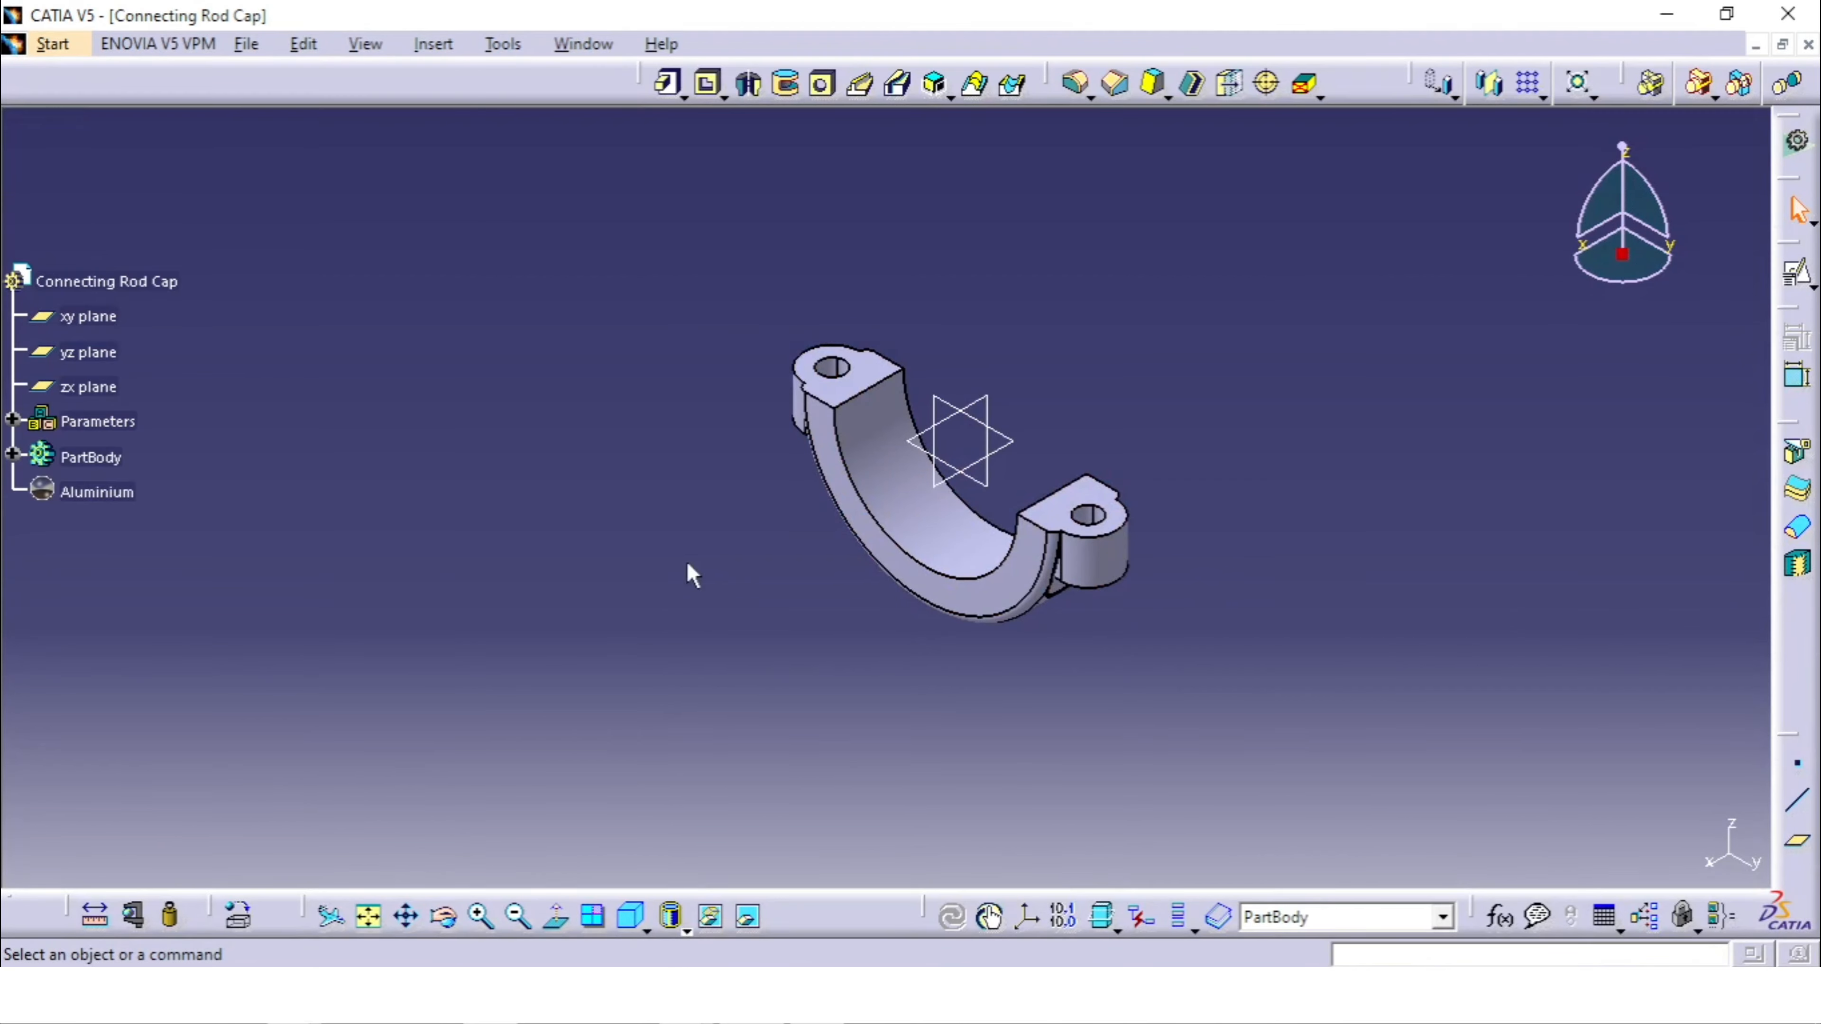
# Step: Save the part as a CATPart named Connecting Rod Cap in the Piston Assembly folder
pyautogui.scroll(-2, 689, 561)
pyautogui.moveTo(775, 551); pyautogui.dragTo(690, 576, button='middle')
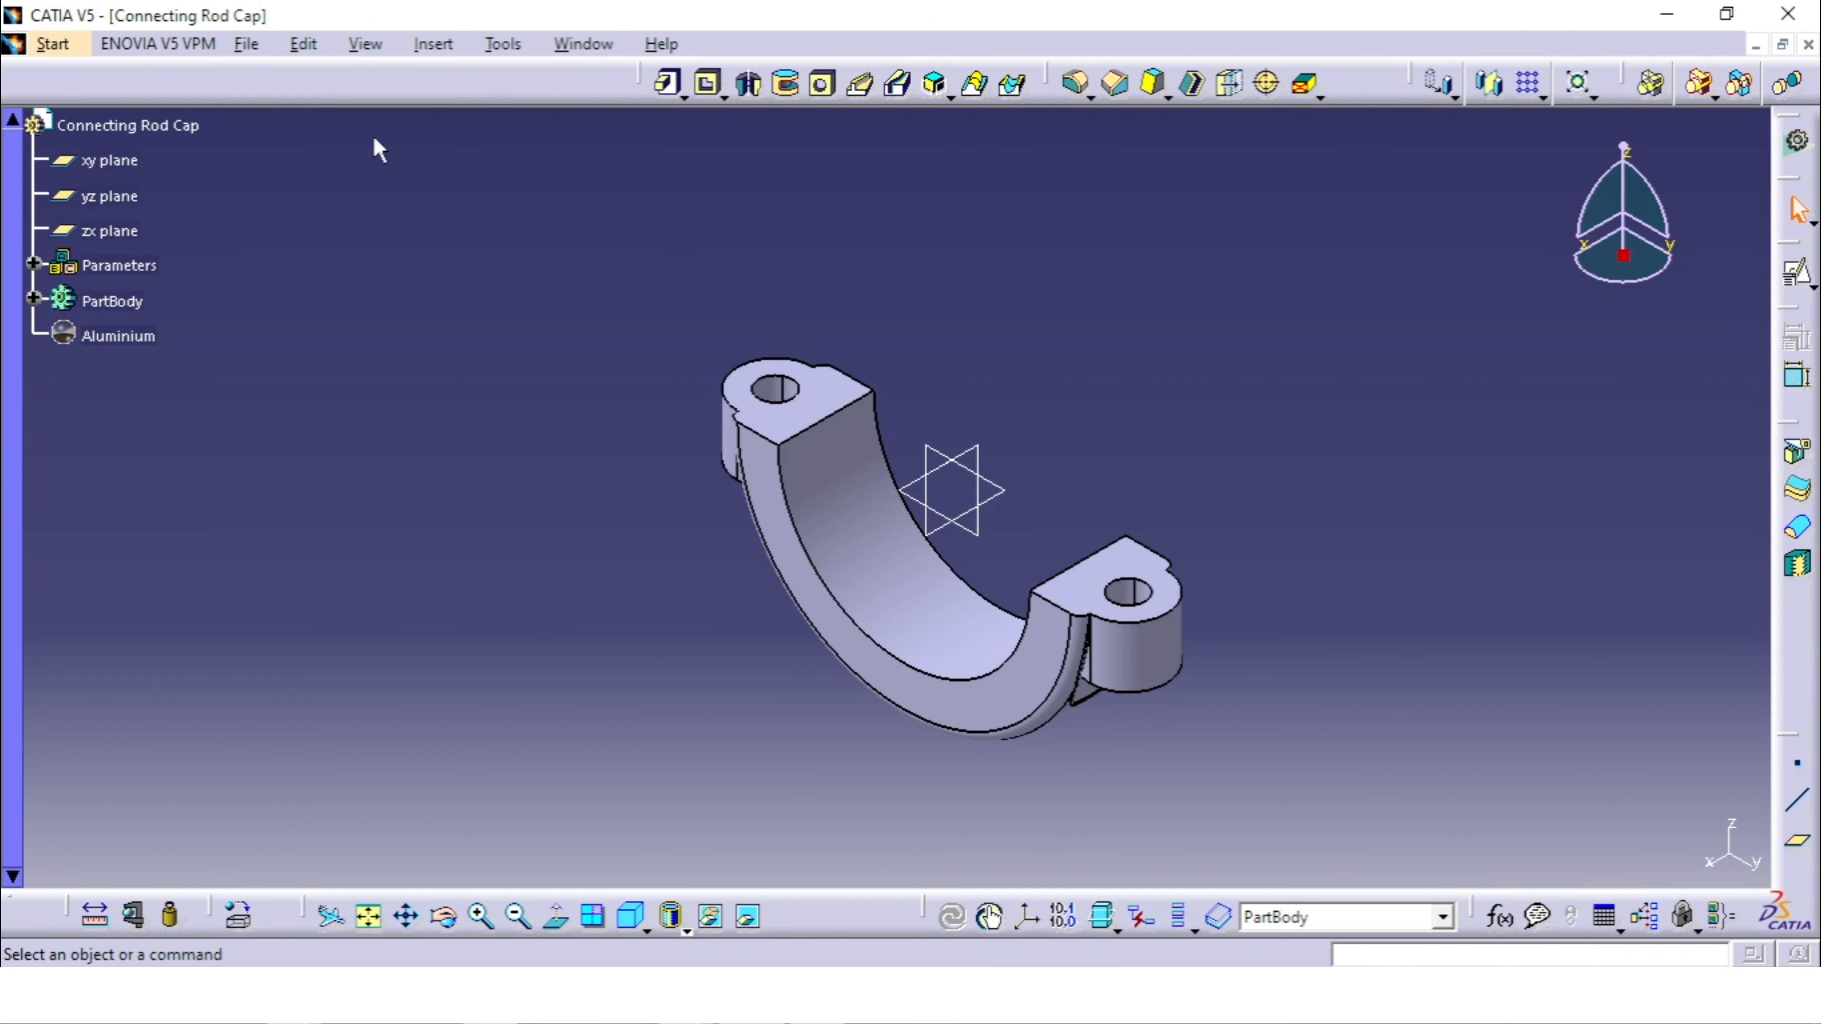
pyautogui.click(245, 43)
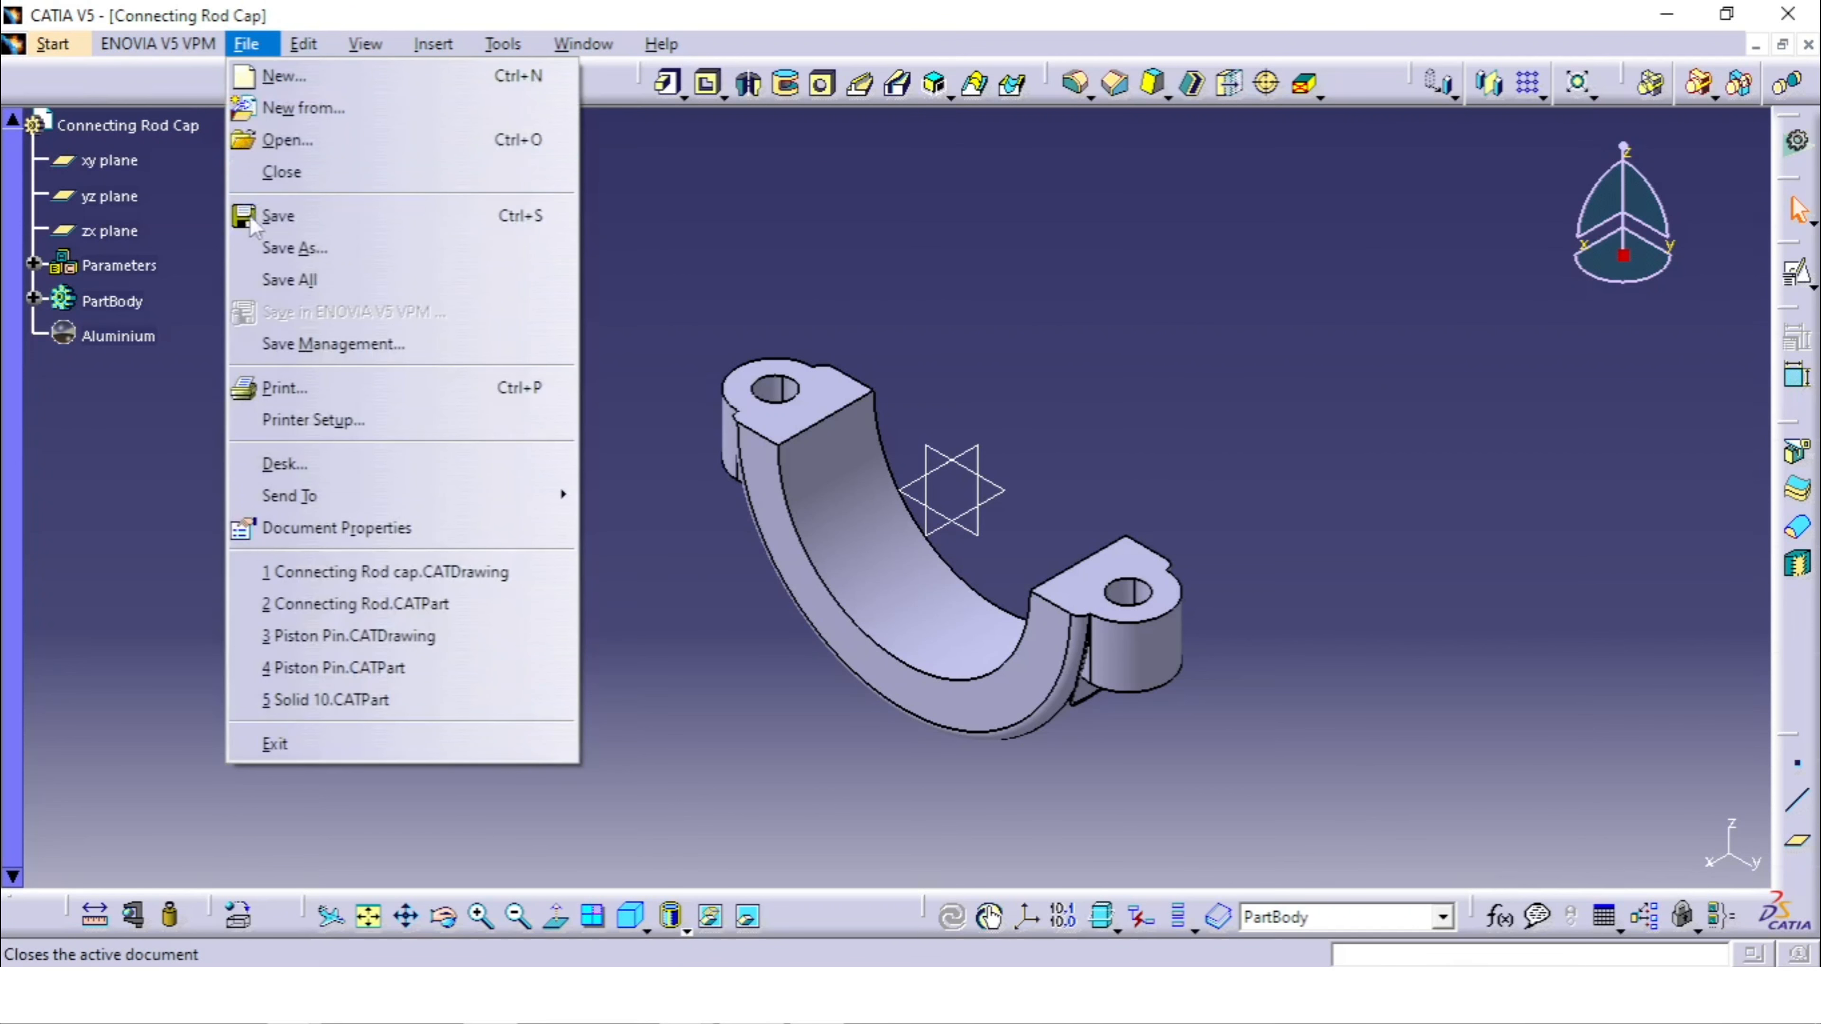
pyautogui.click(272, 248)
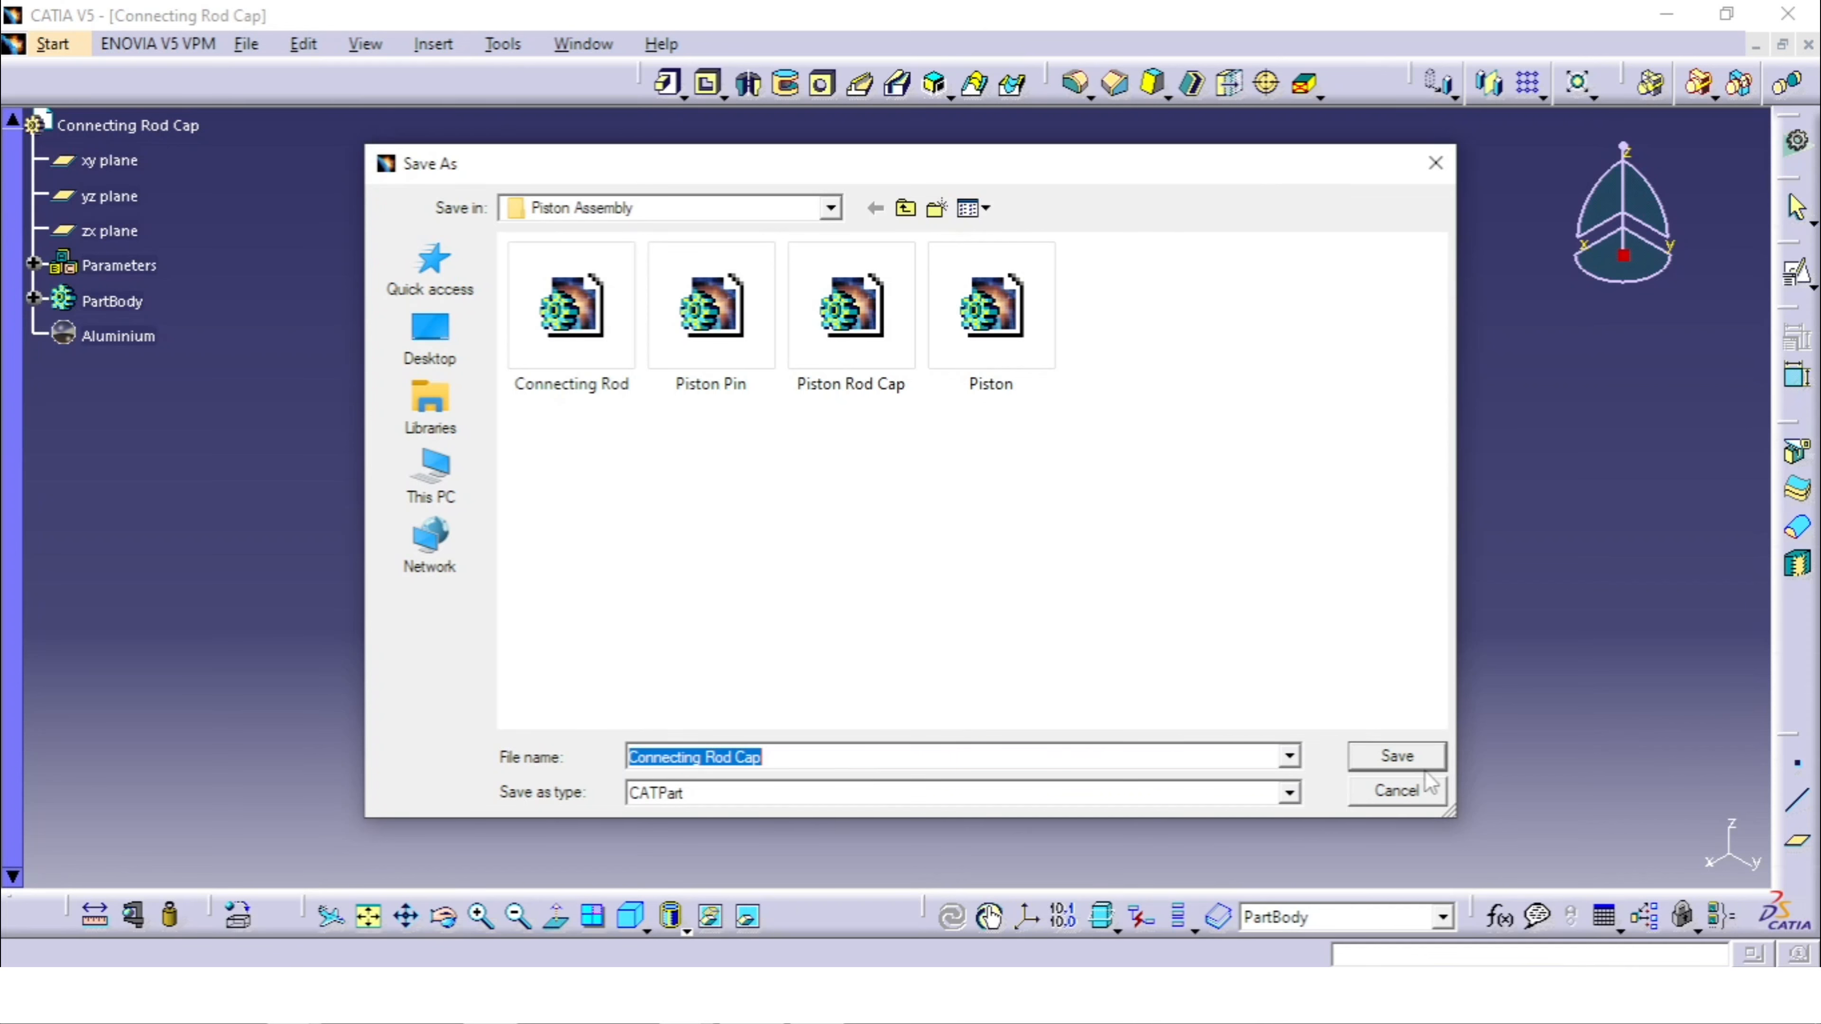
pyautogui.click(1396, 756)
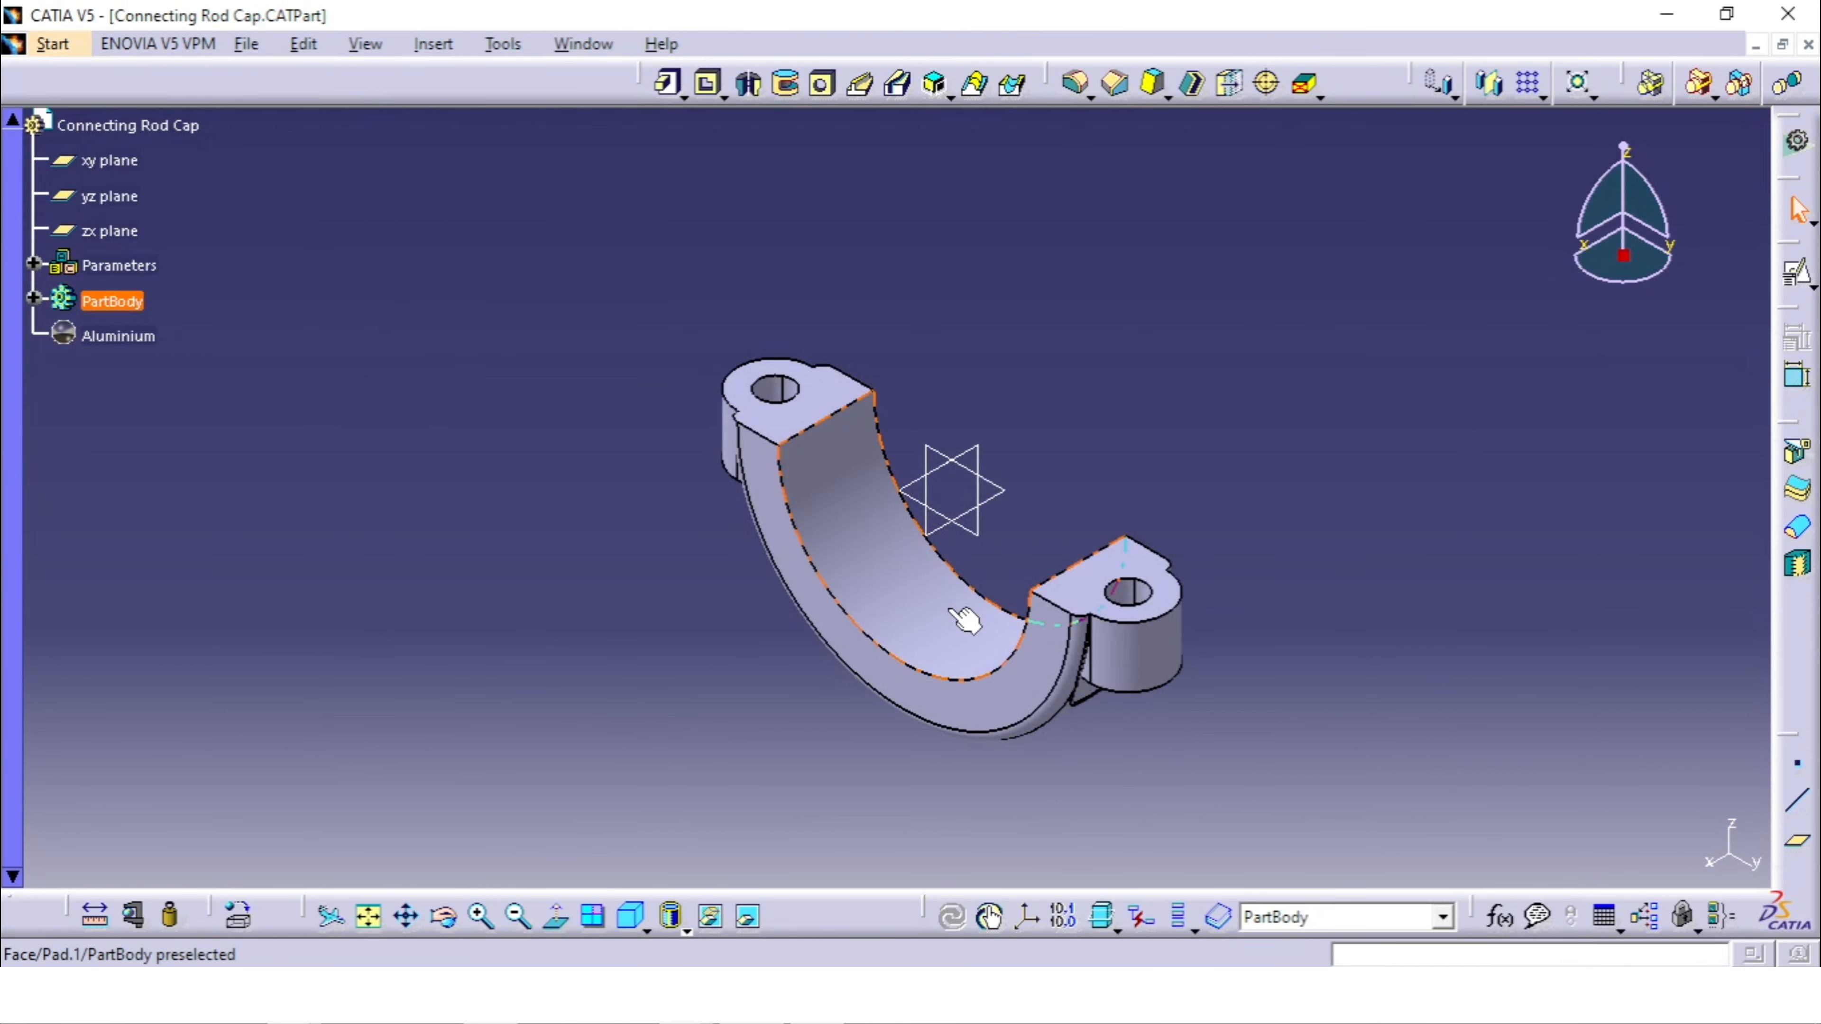
# Step: Create a new Part Design part named Piston Pin with hybrid design enabled
pyautogui.moveTo(1269, 411); pyautogui.dragTo(1269, 448, button='middle')
pyautogui.click(1269, 412)
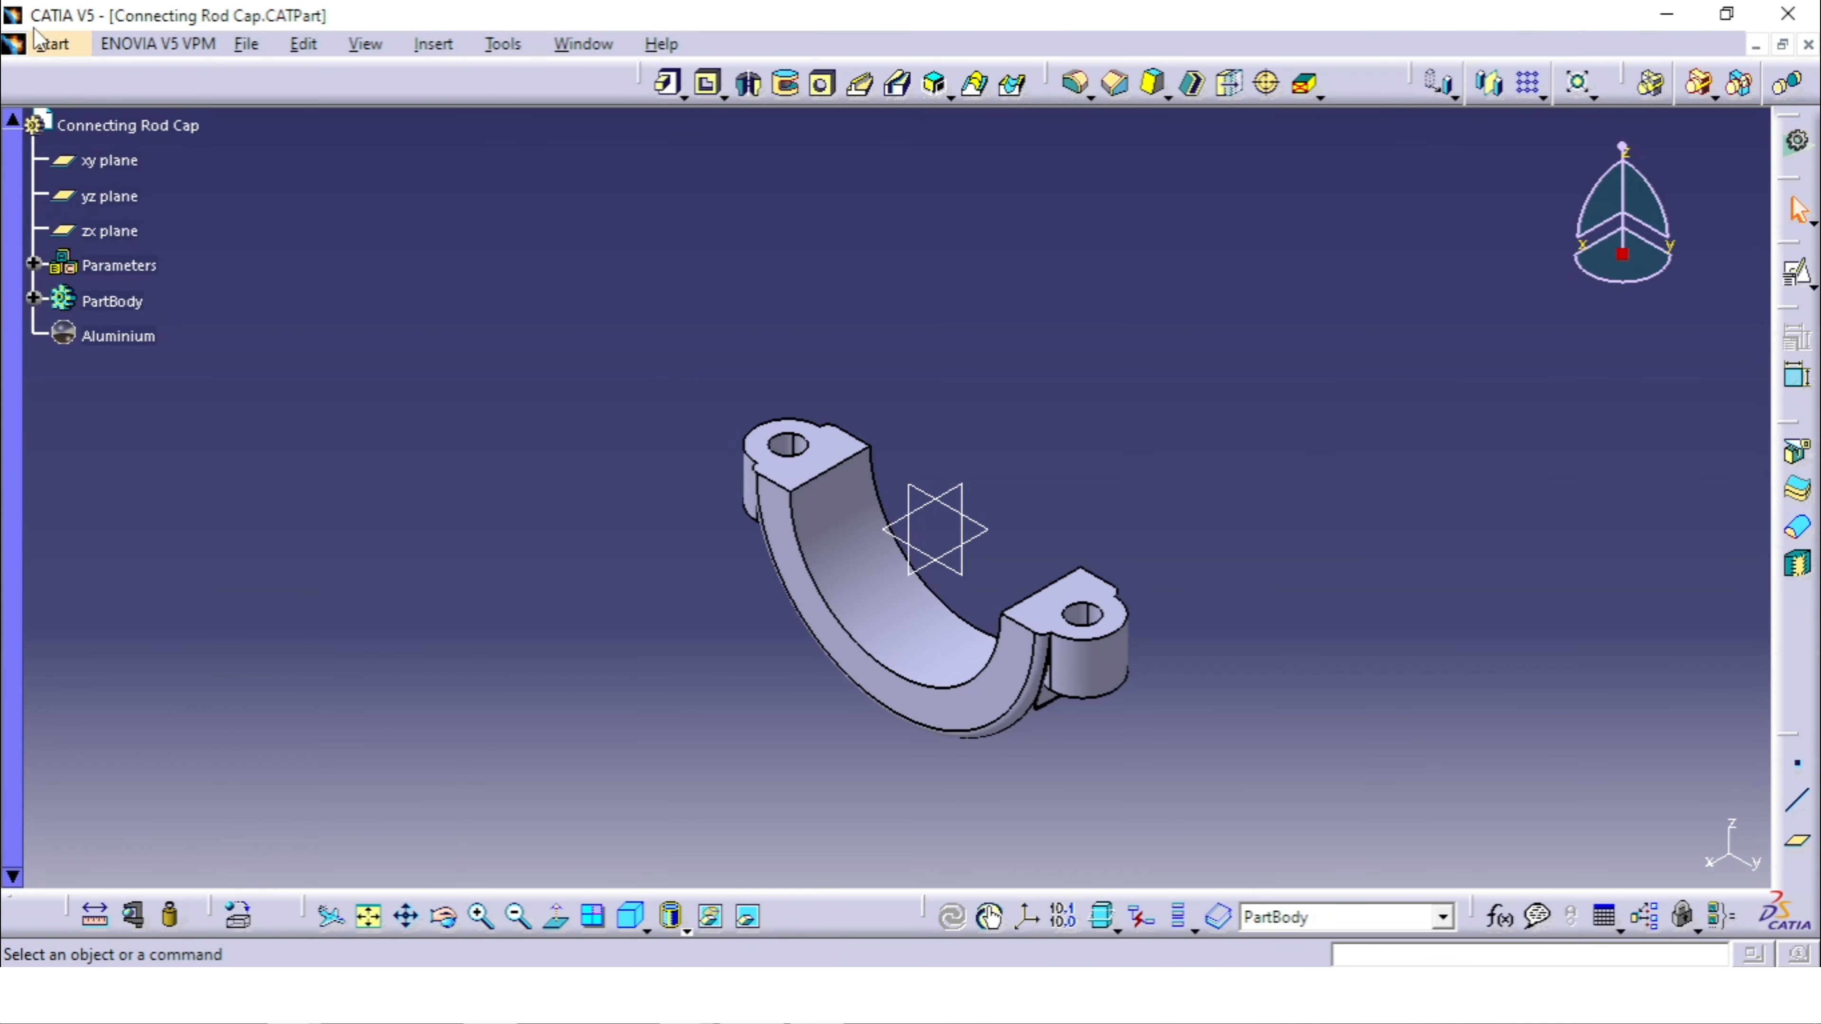
pyautogui.click(41, 42)
pyautogui.moveTo(139, 106)
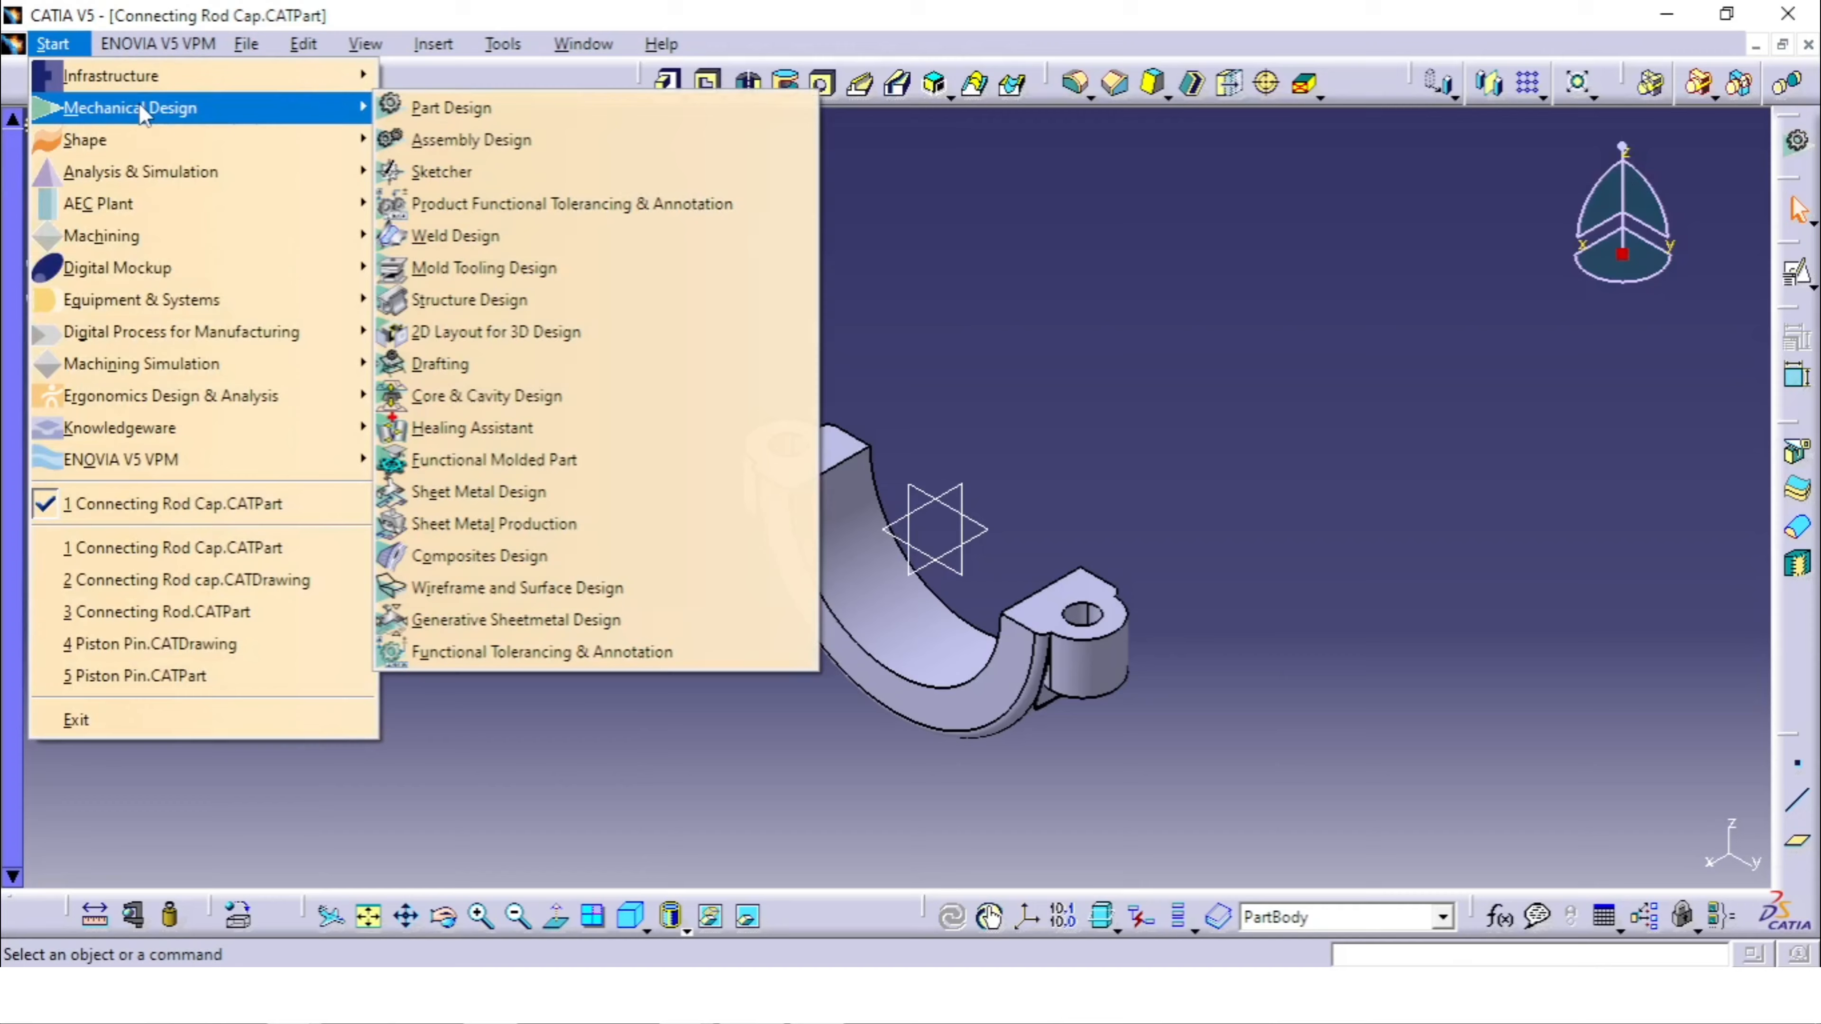
pyautogui.click(418, 119)
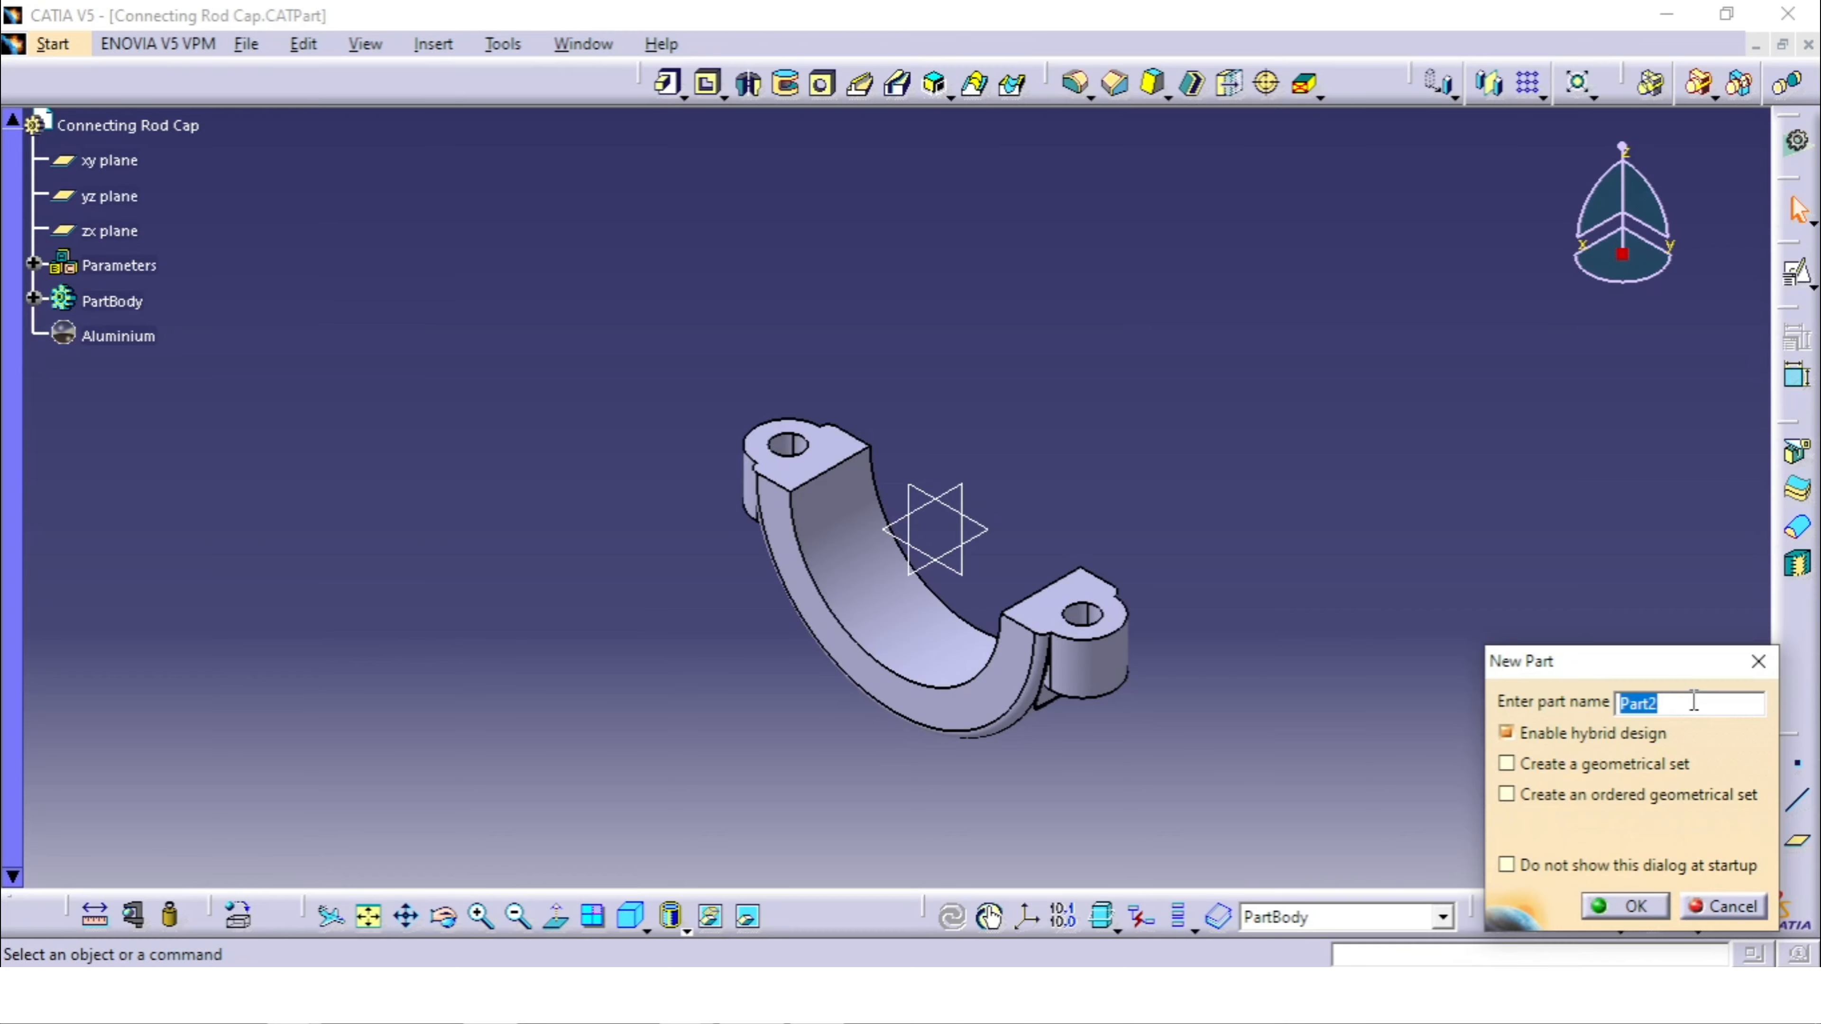
pyautogui.write('Piston Pin')
pyautogui.click(1626, 907)
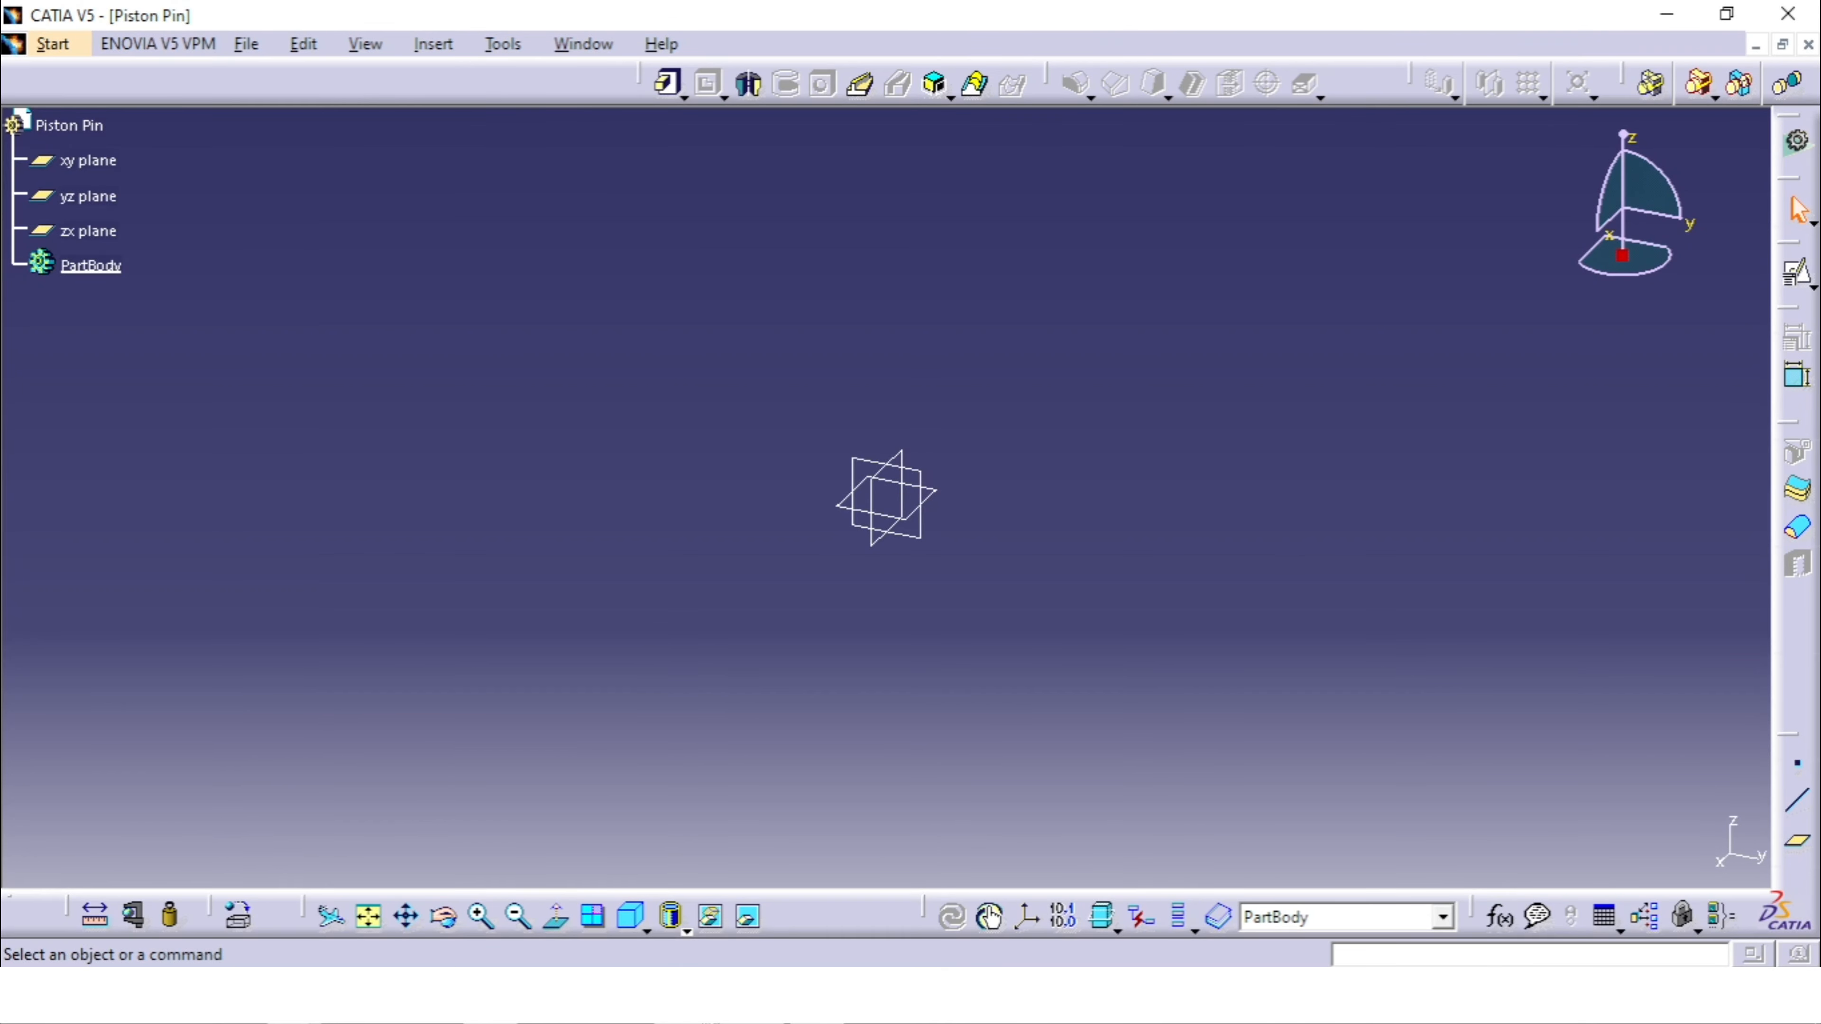
# Step: Switch to the Piston Pin drawing image and examine the front and section views for the pin's dimensions
pyautogui.click(845, 887)
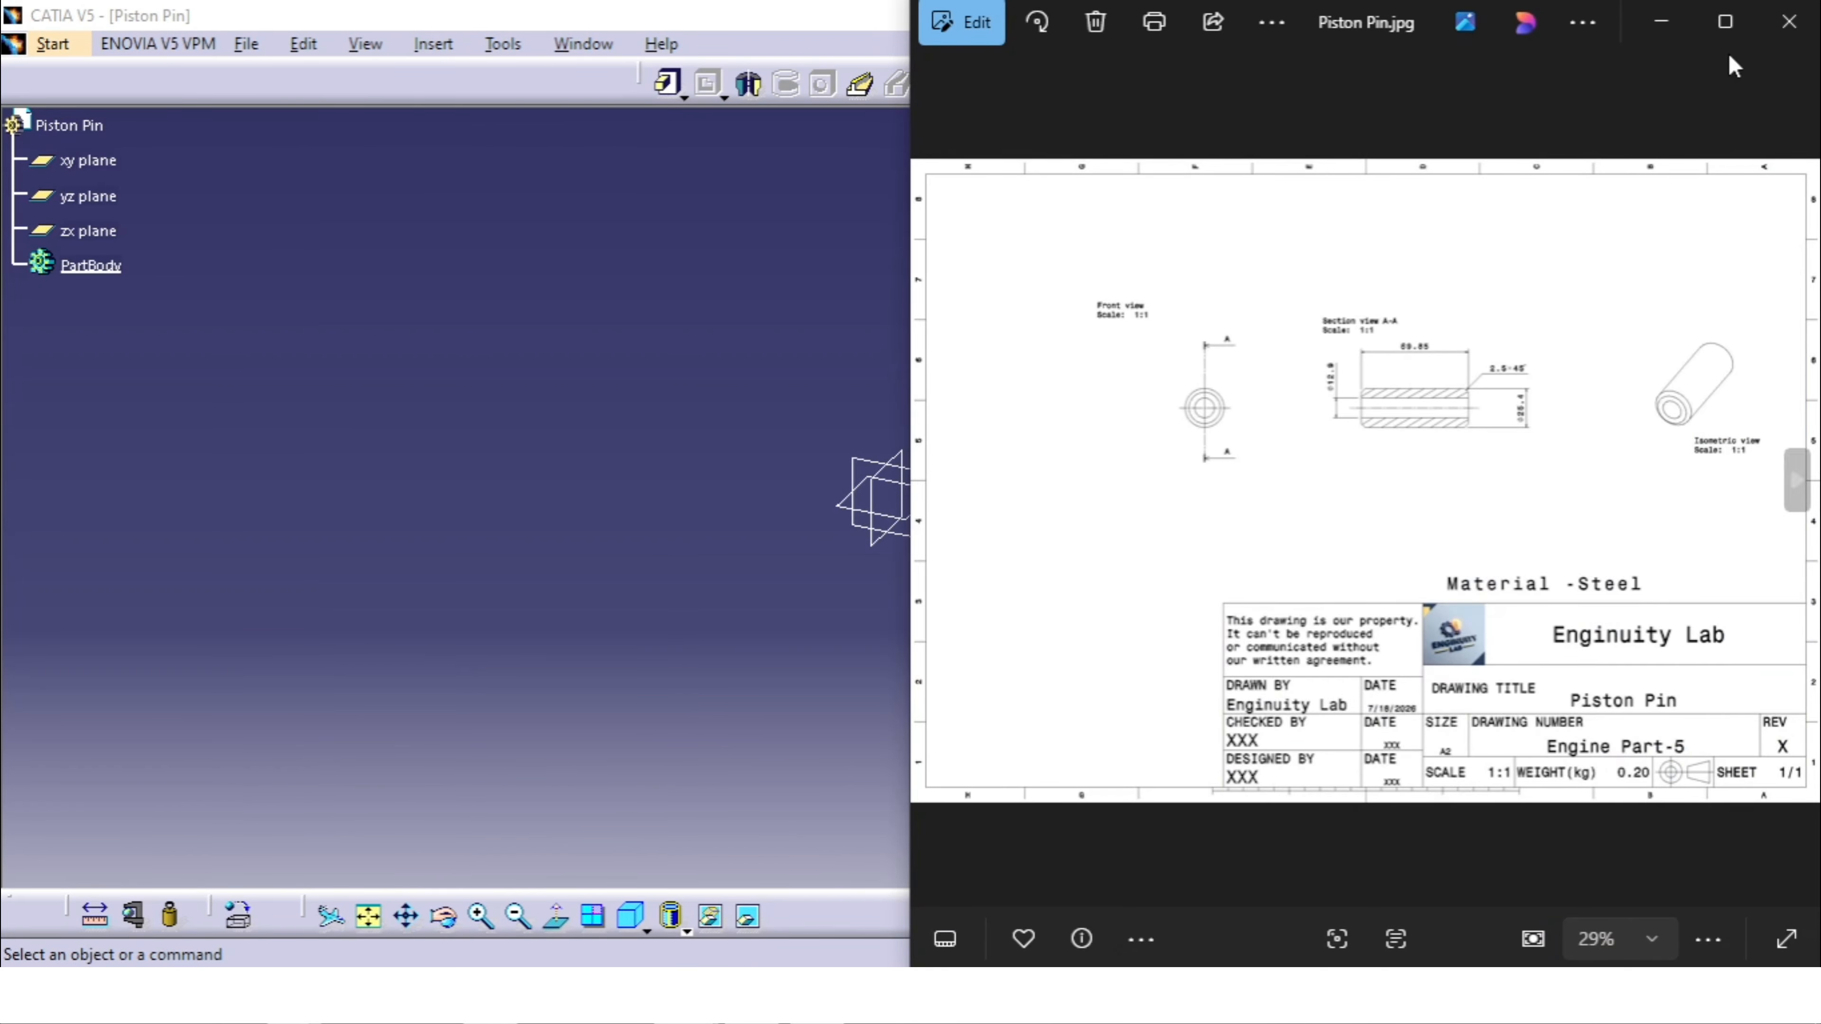
pyautogui.click(1725, 21)
pyautogui.scroll(2, 1006, 337)
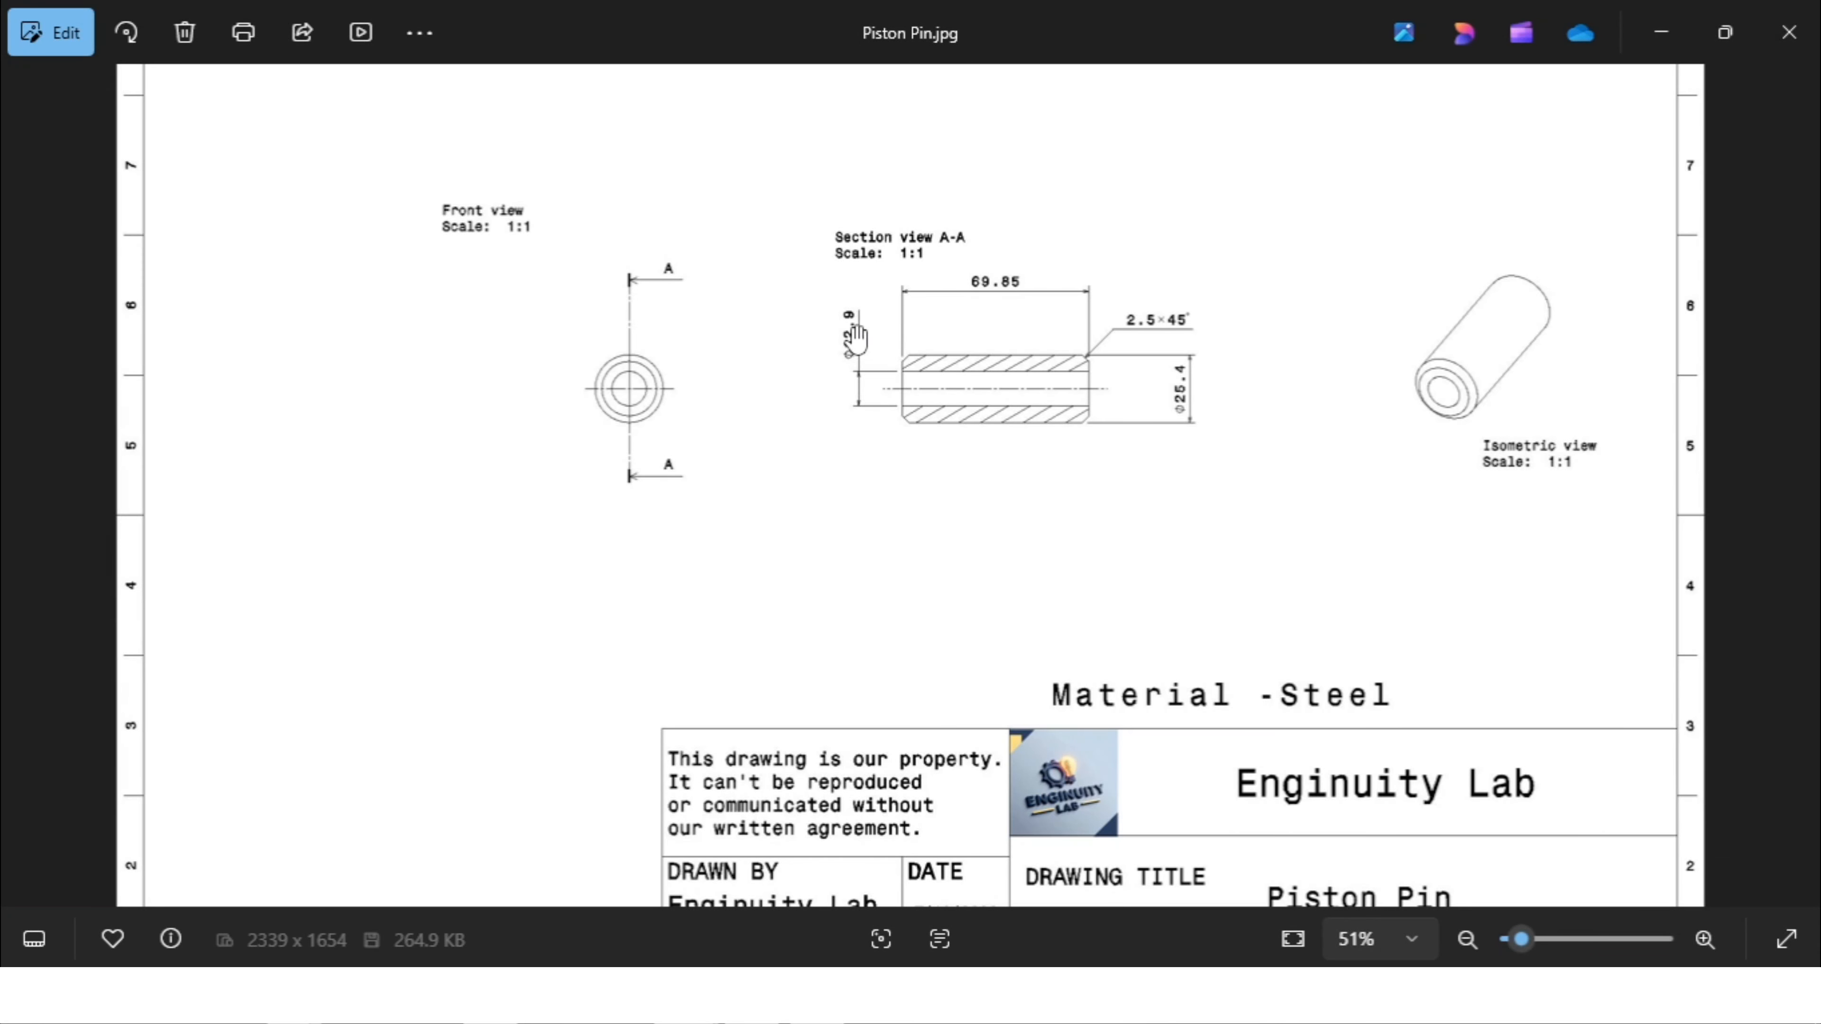
pyautogui.scroll(2, 857, 338)
pyautogui.scroll(-3, 806, 585)
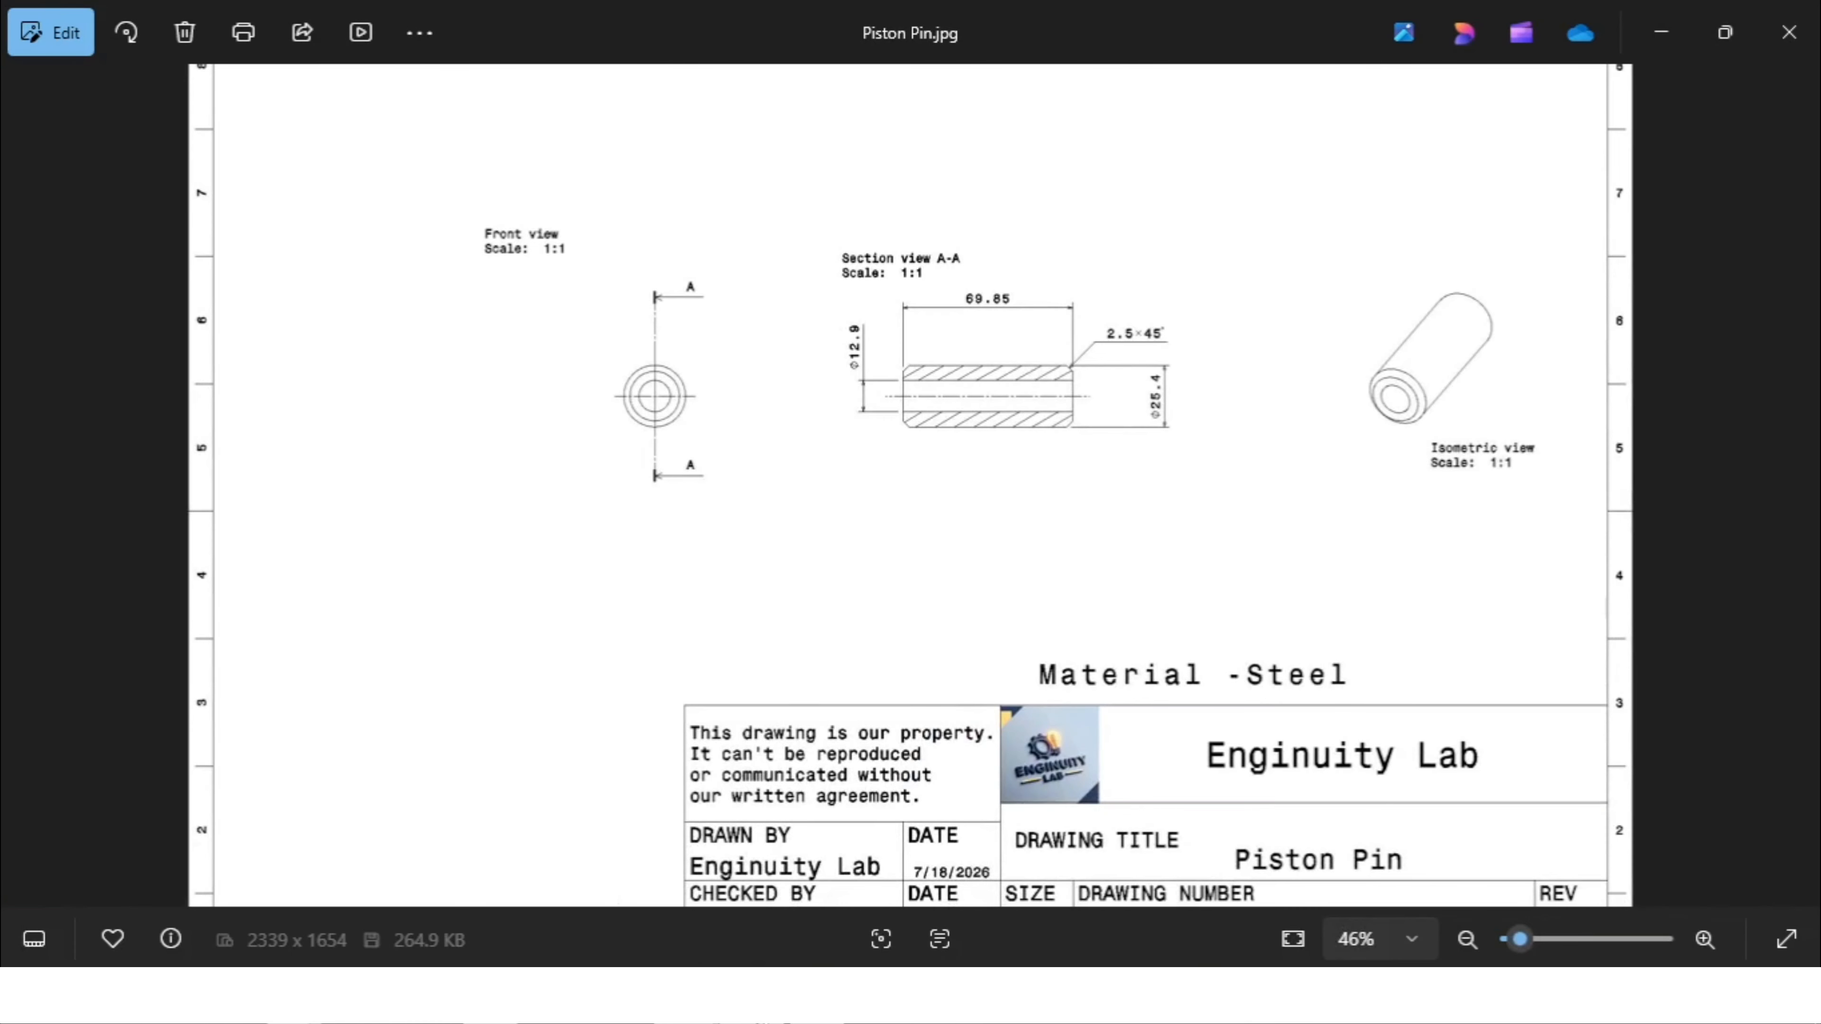
pyautogui.scroll(1, 990, 332)
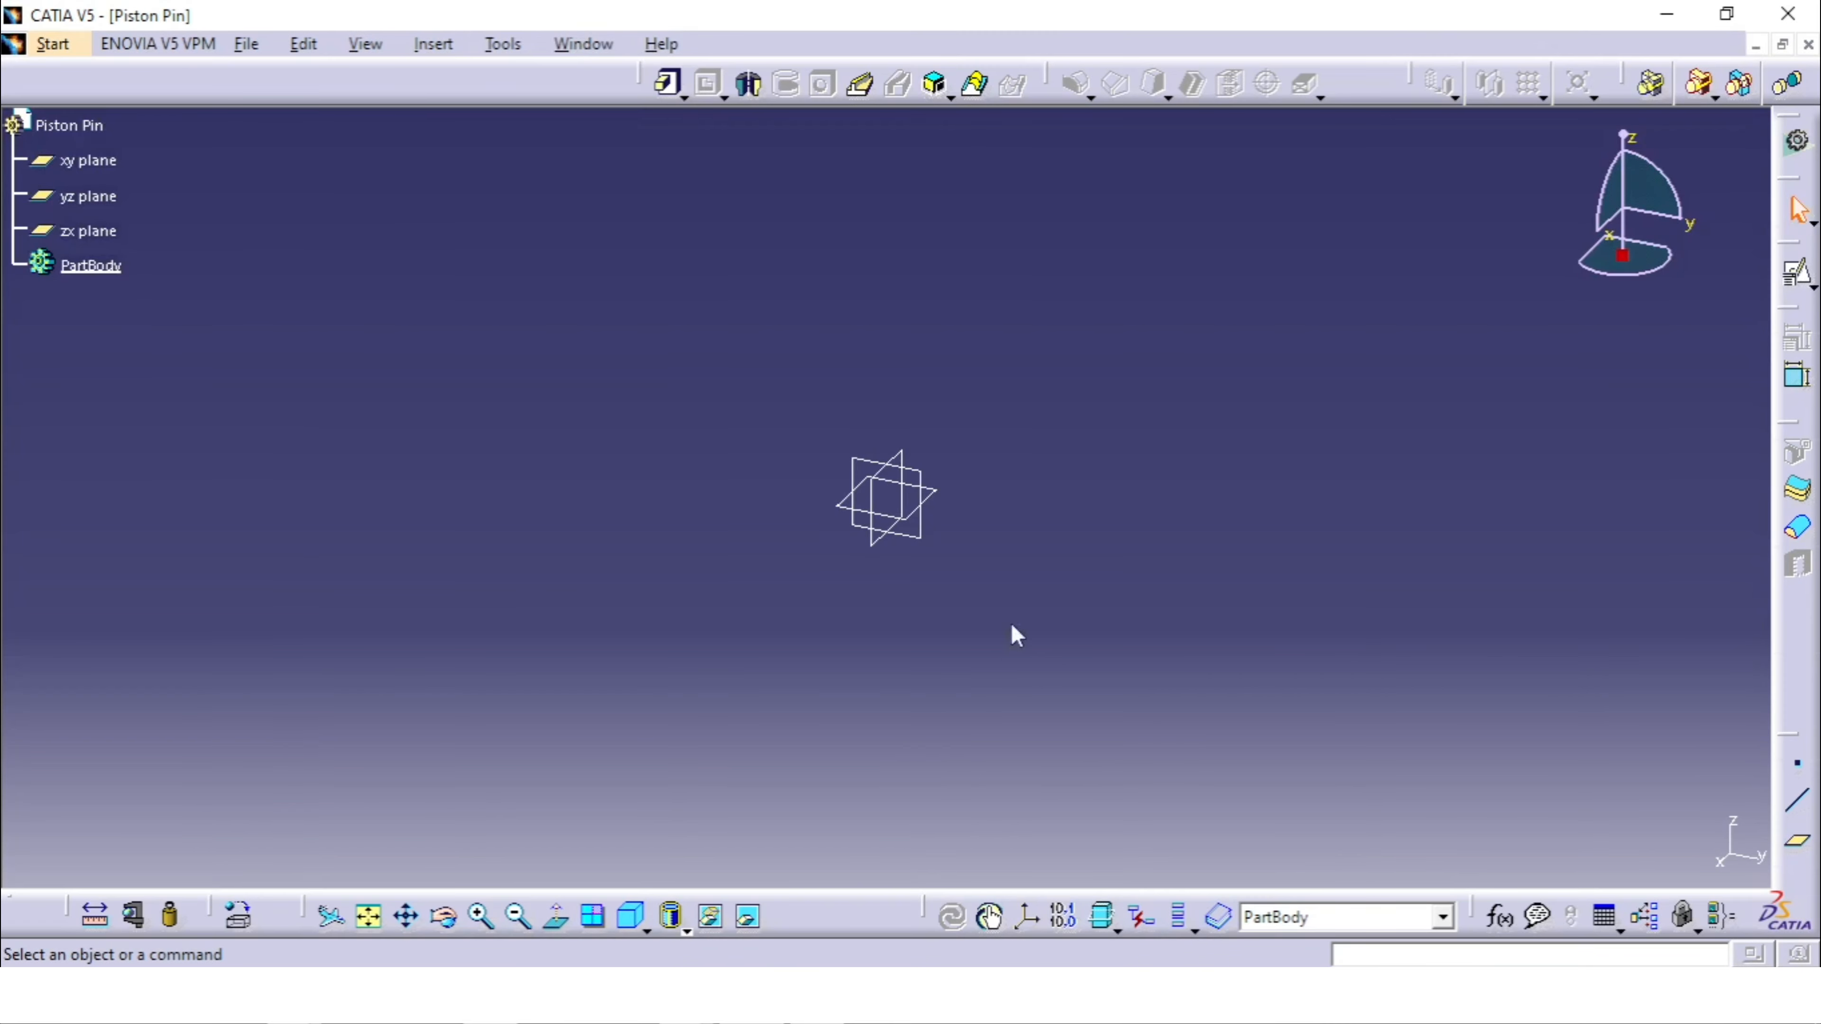
# Step: Return to CATIA and, in a positioned sketch on the yz plane, draw a closed rectangle about 152 by 15 mm above the horizontal axis
pyautogui.click(932, 476)
pyautogui.click(1796, 274)
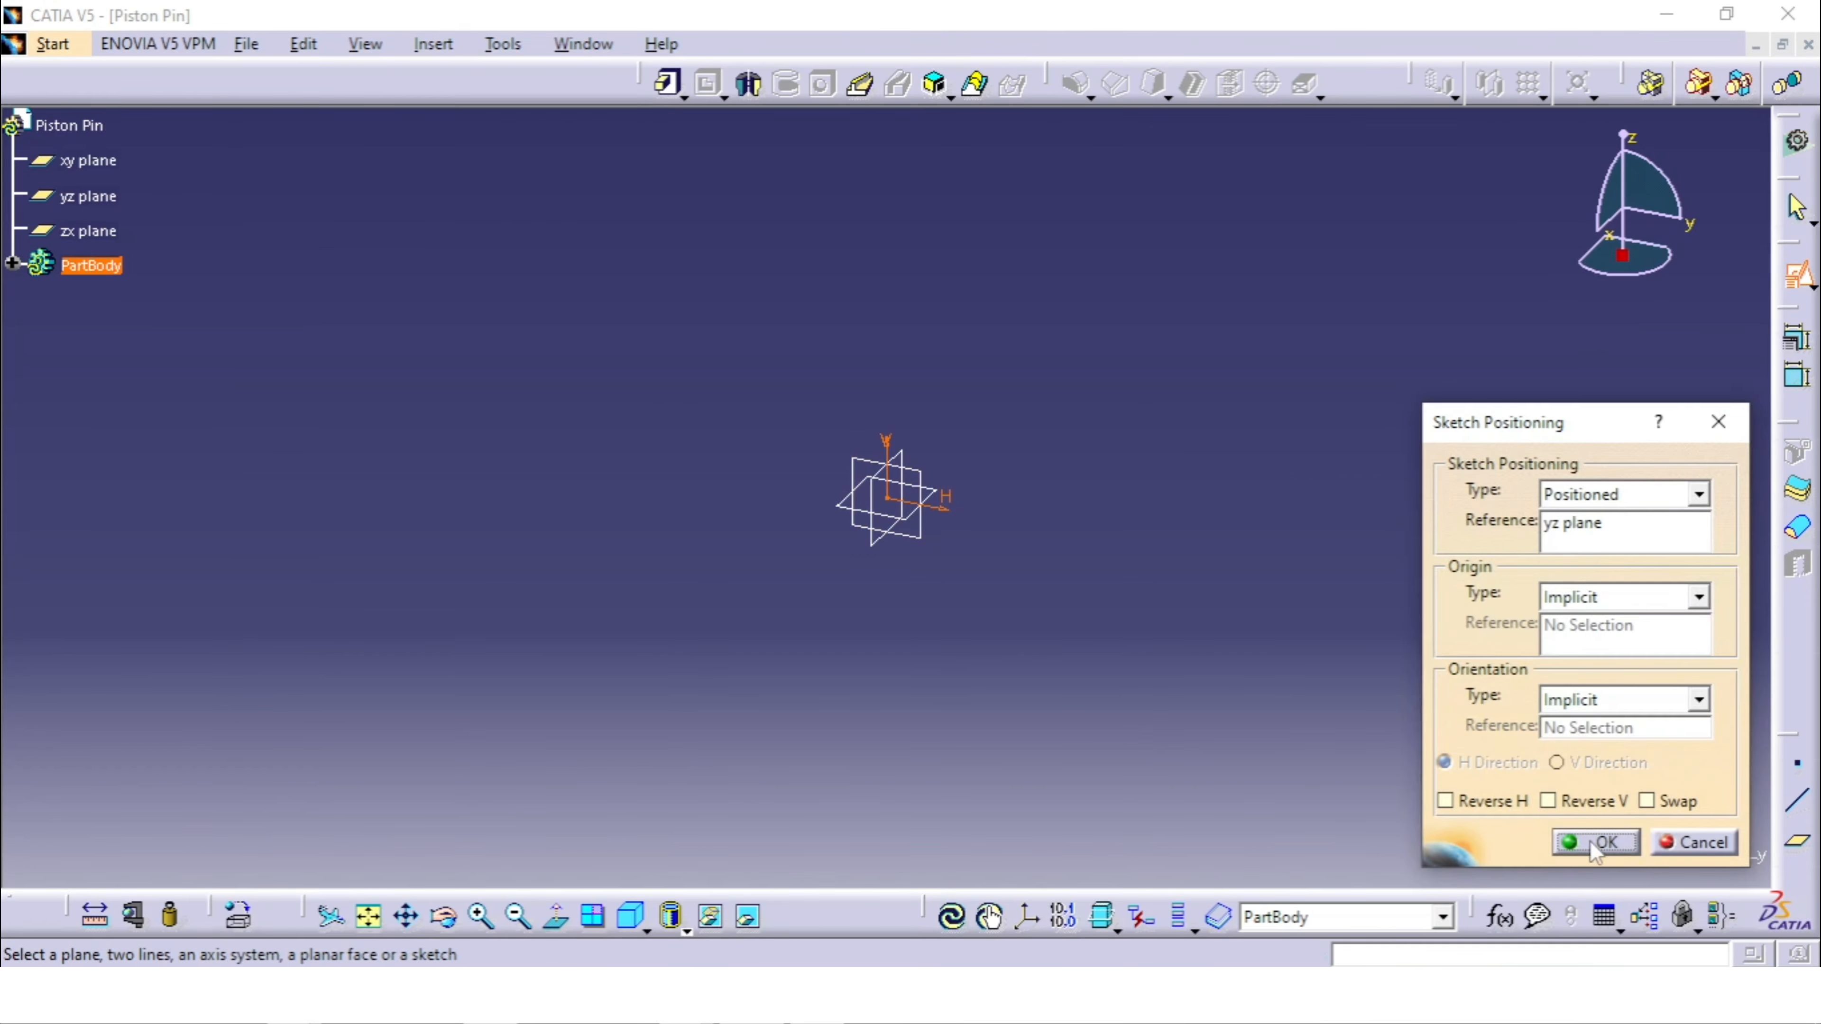
pyautogui.click(1595, 842)
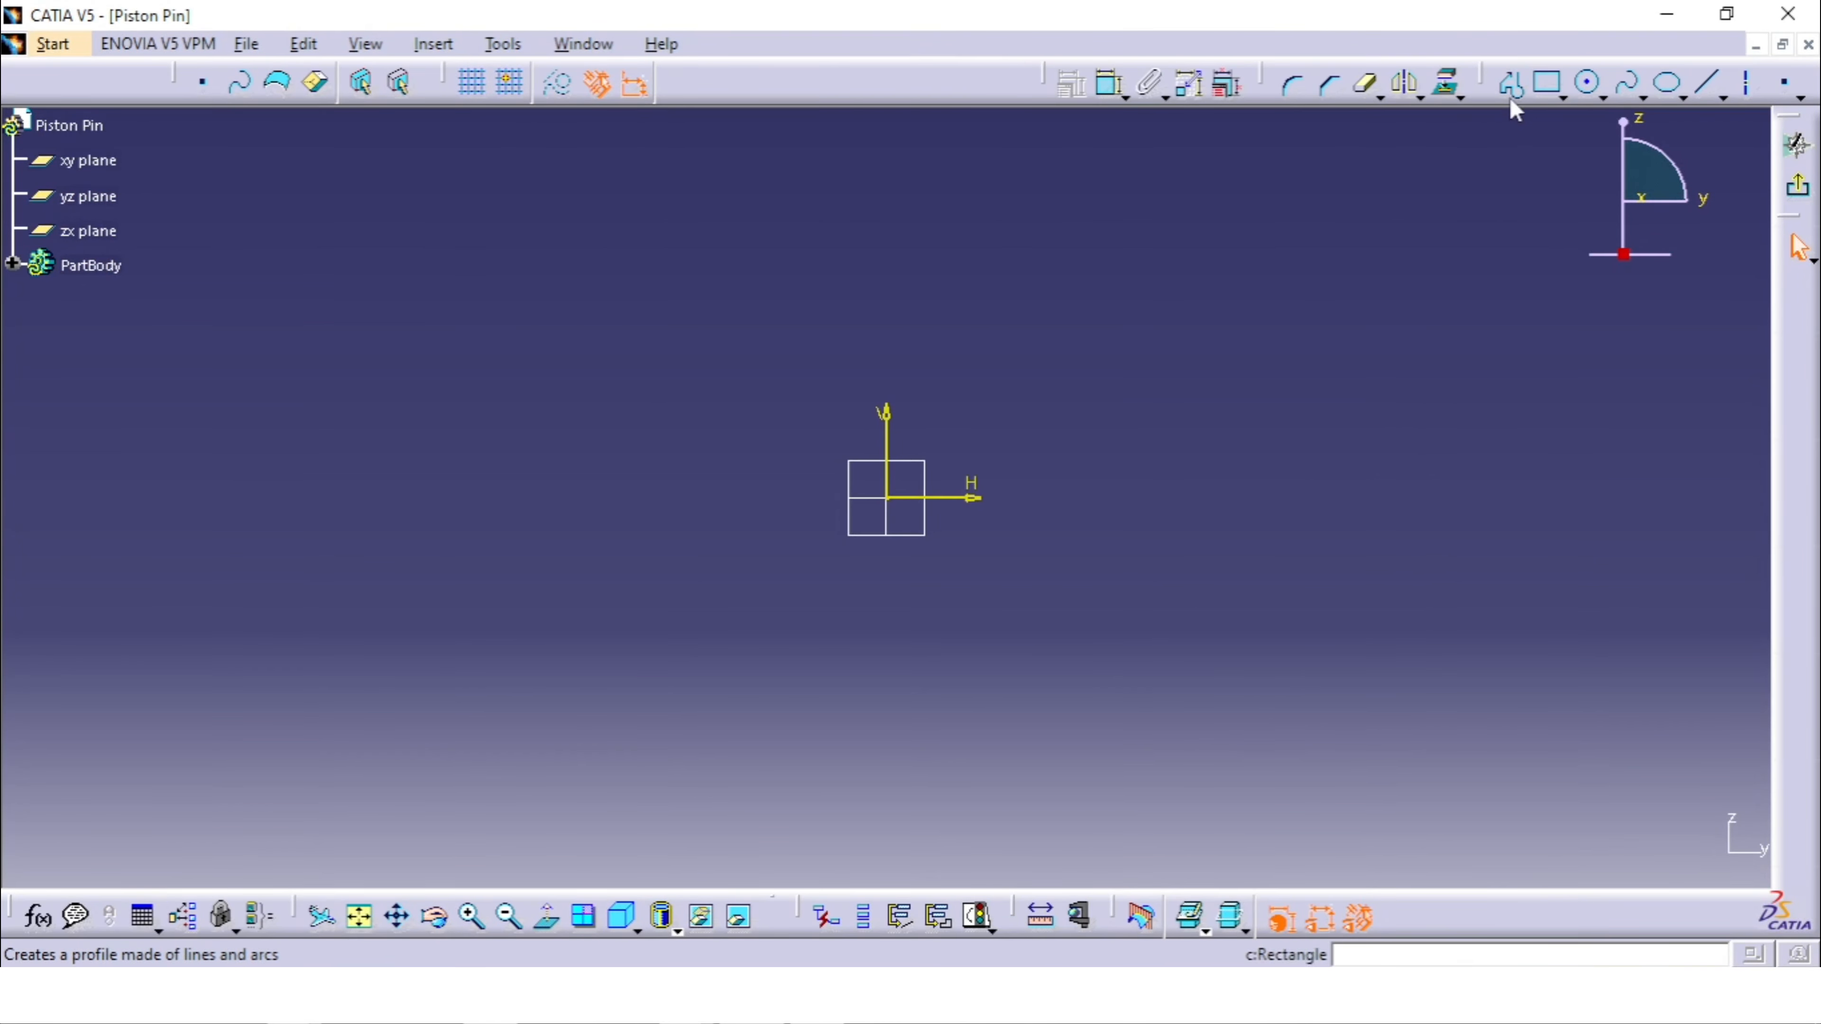
pyautogui.click(1510, 83)
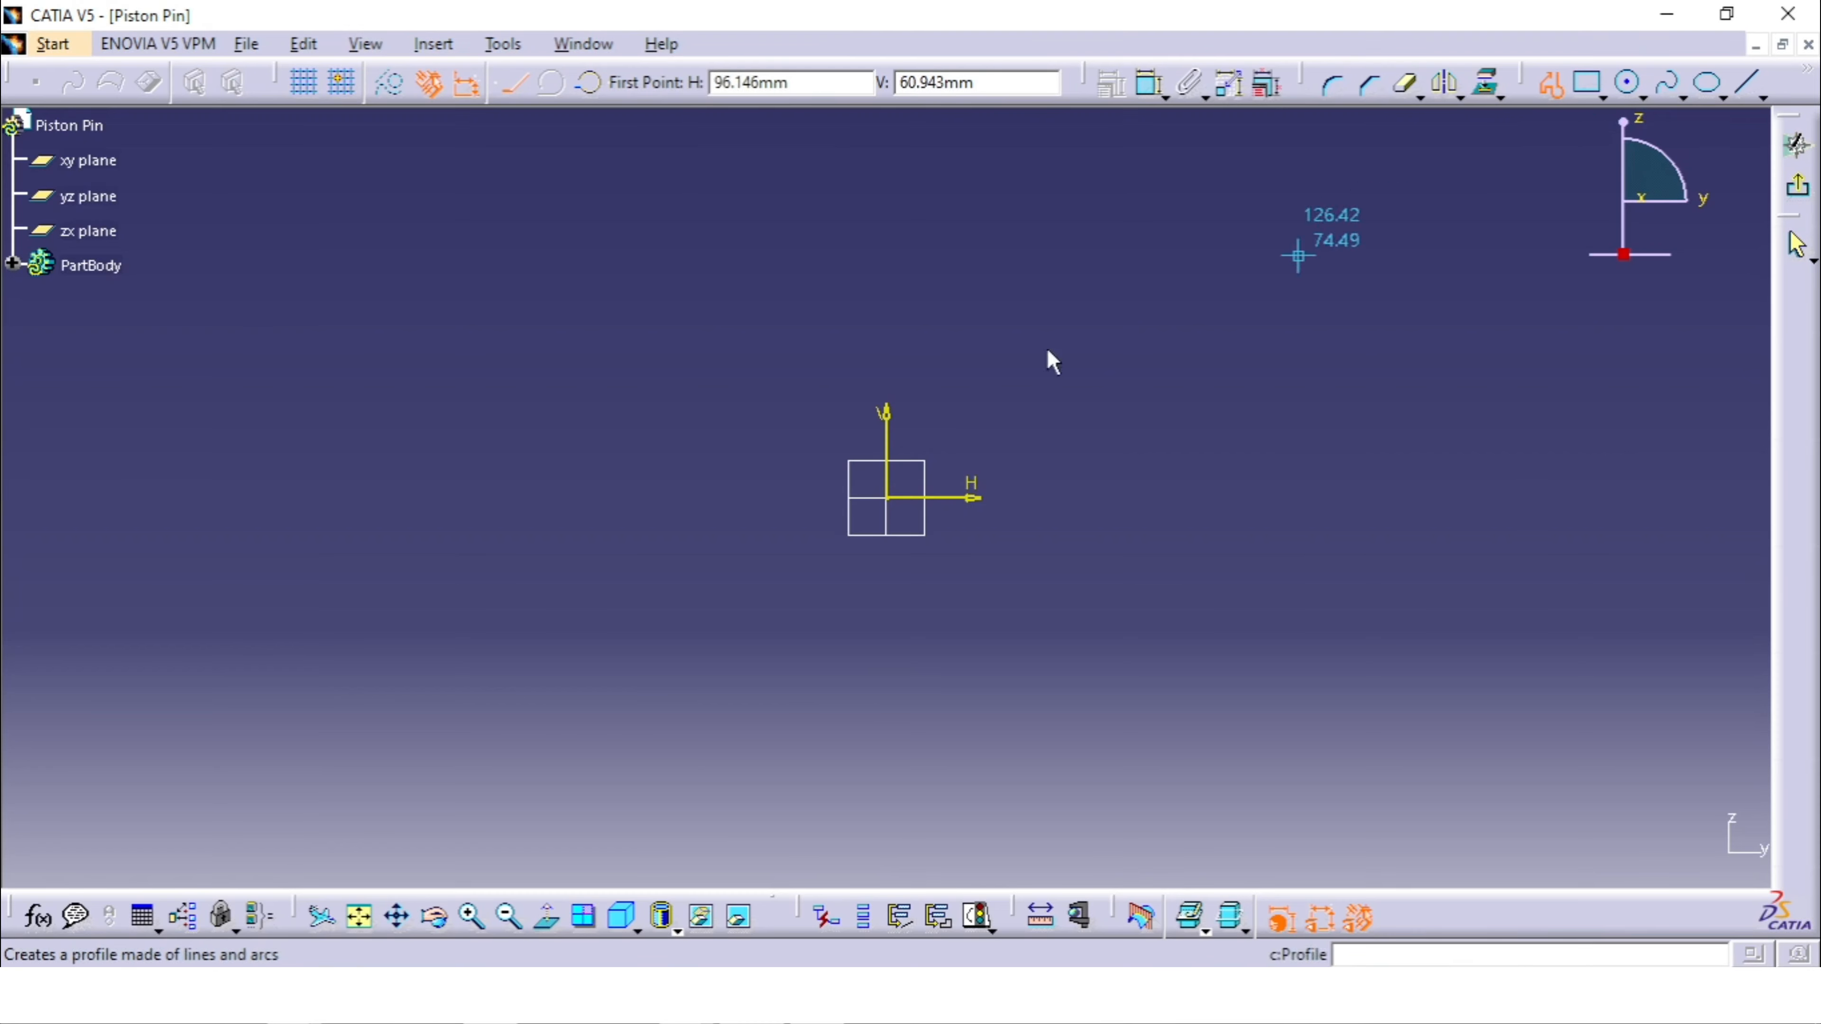
pyautogui.click(673, 467)
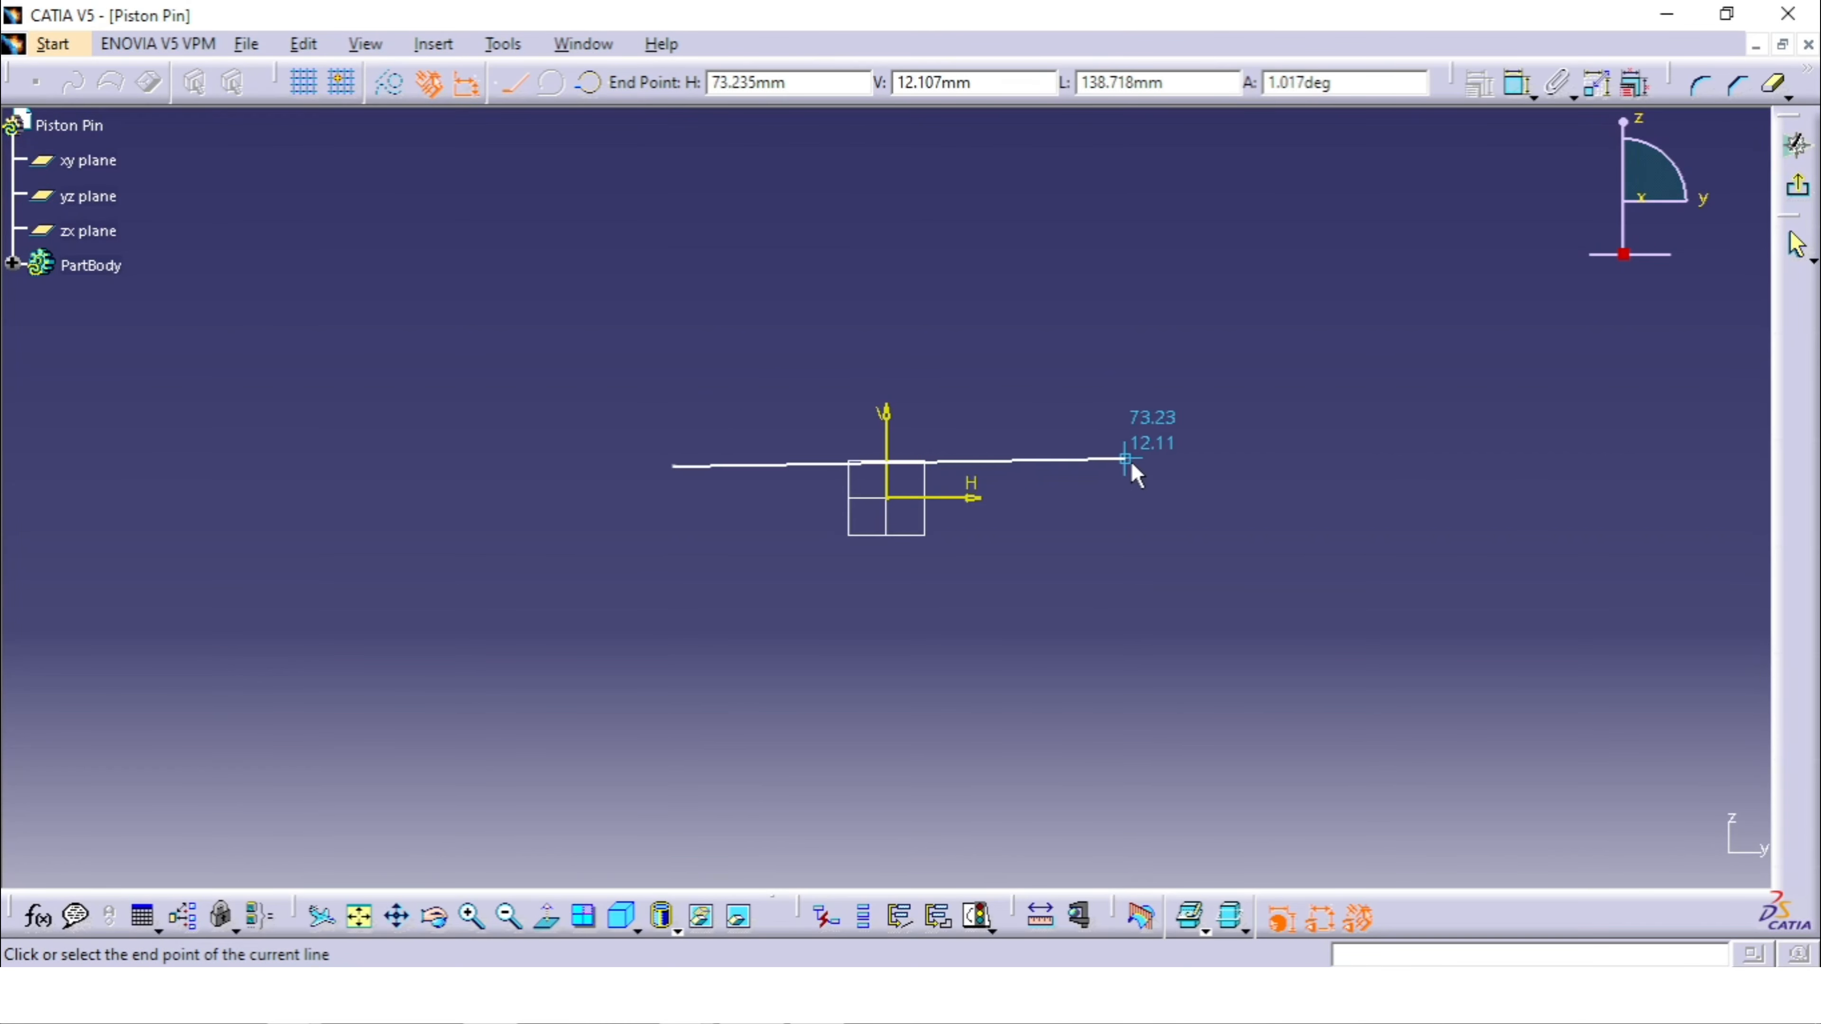
pyautogui.click(1170, 466)
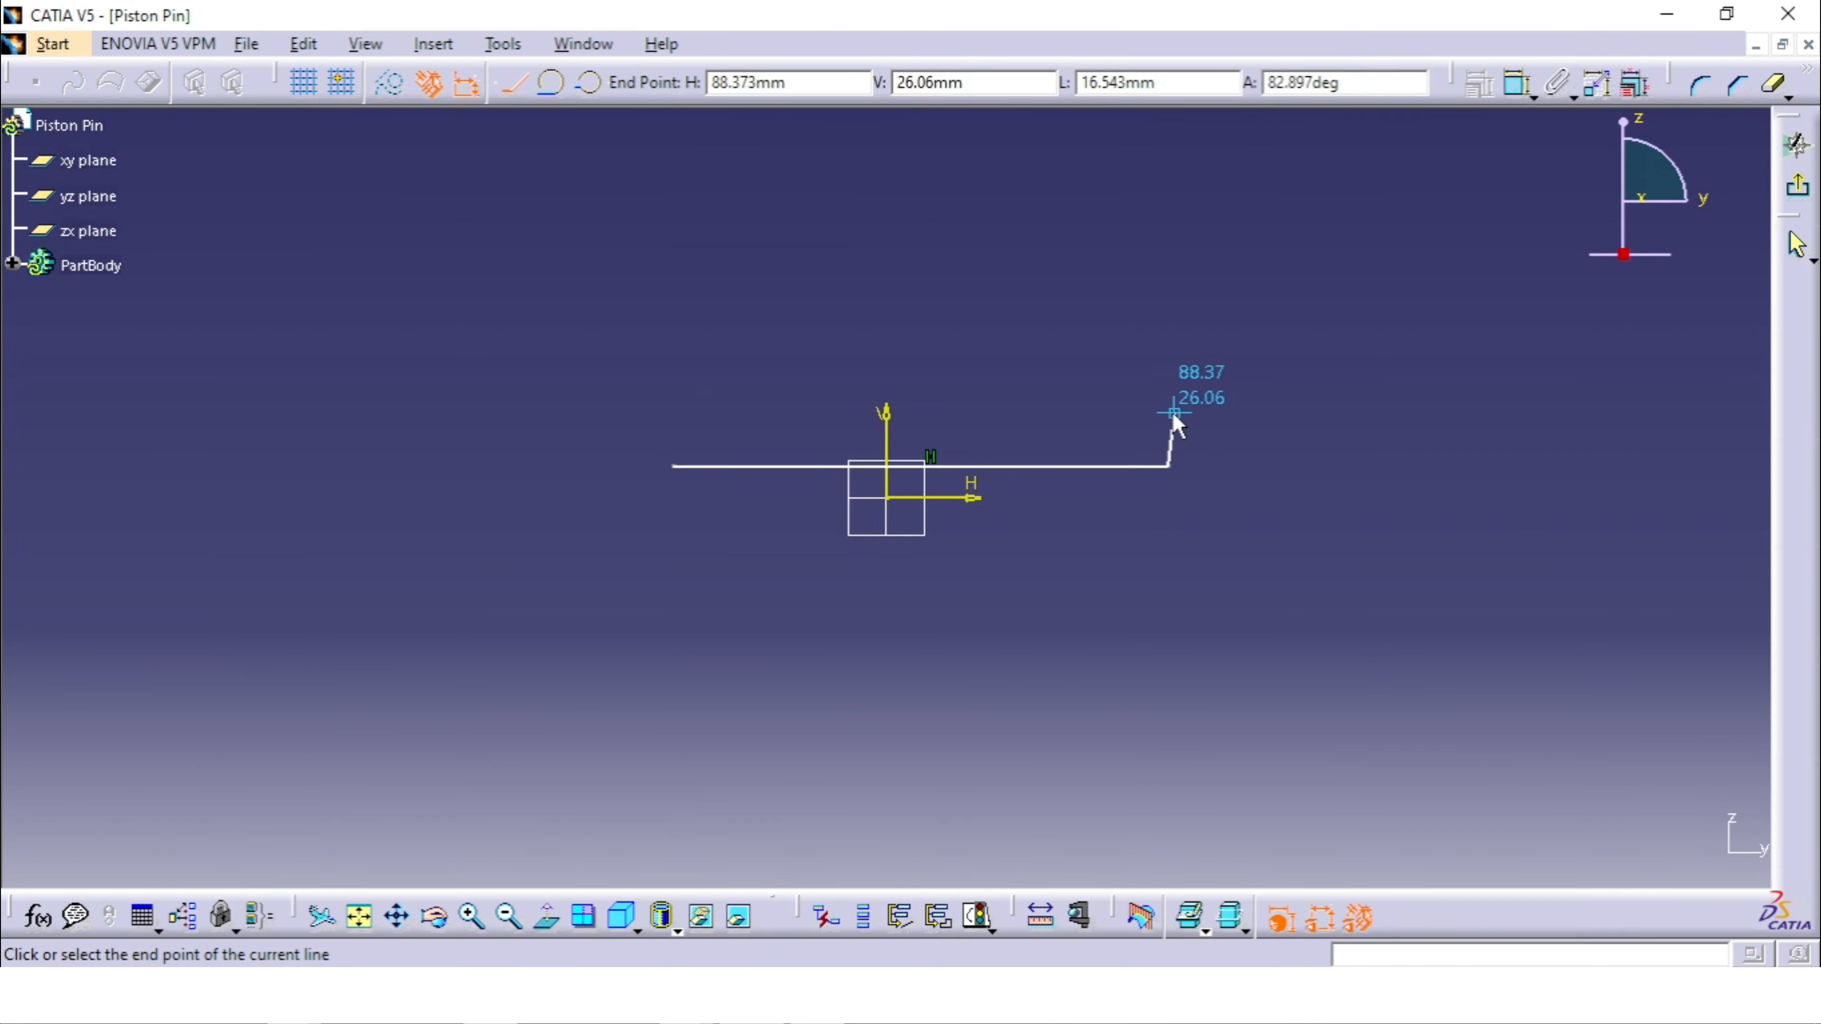
pyautogui.click(1166, 420)
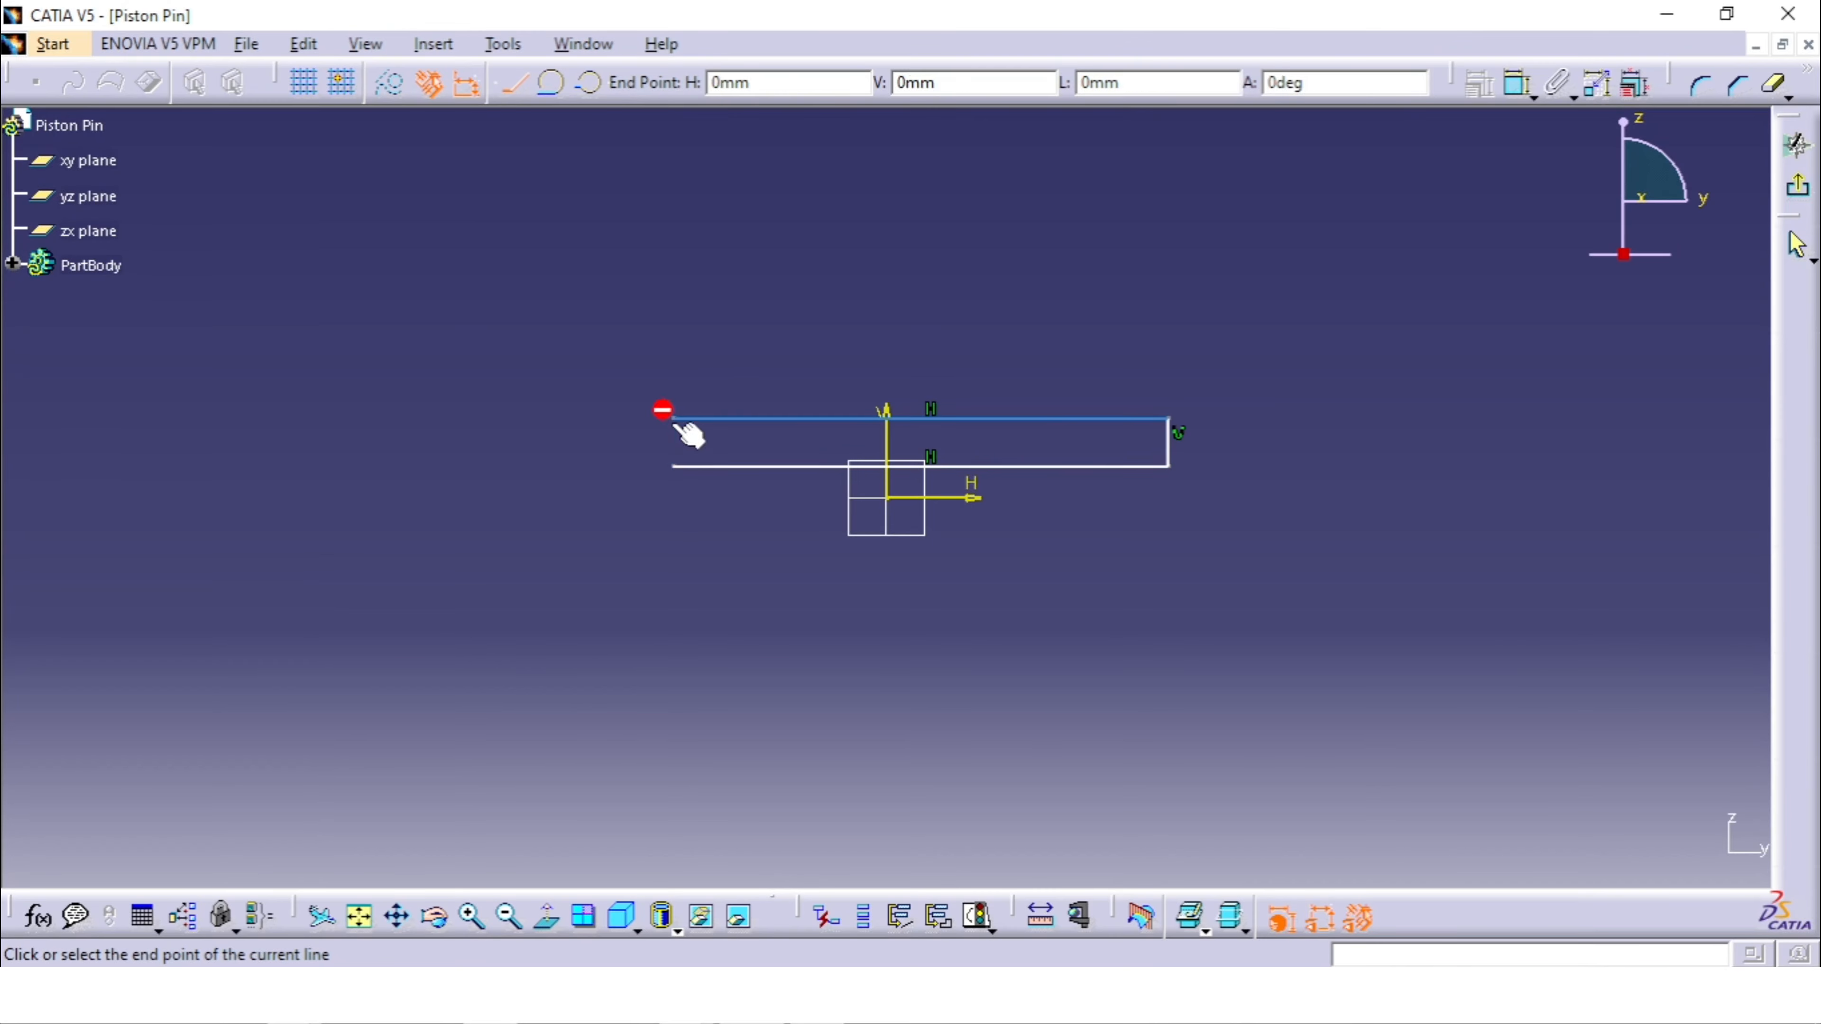
pyautogui.click(673, 420)
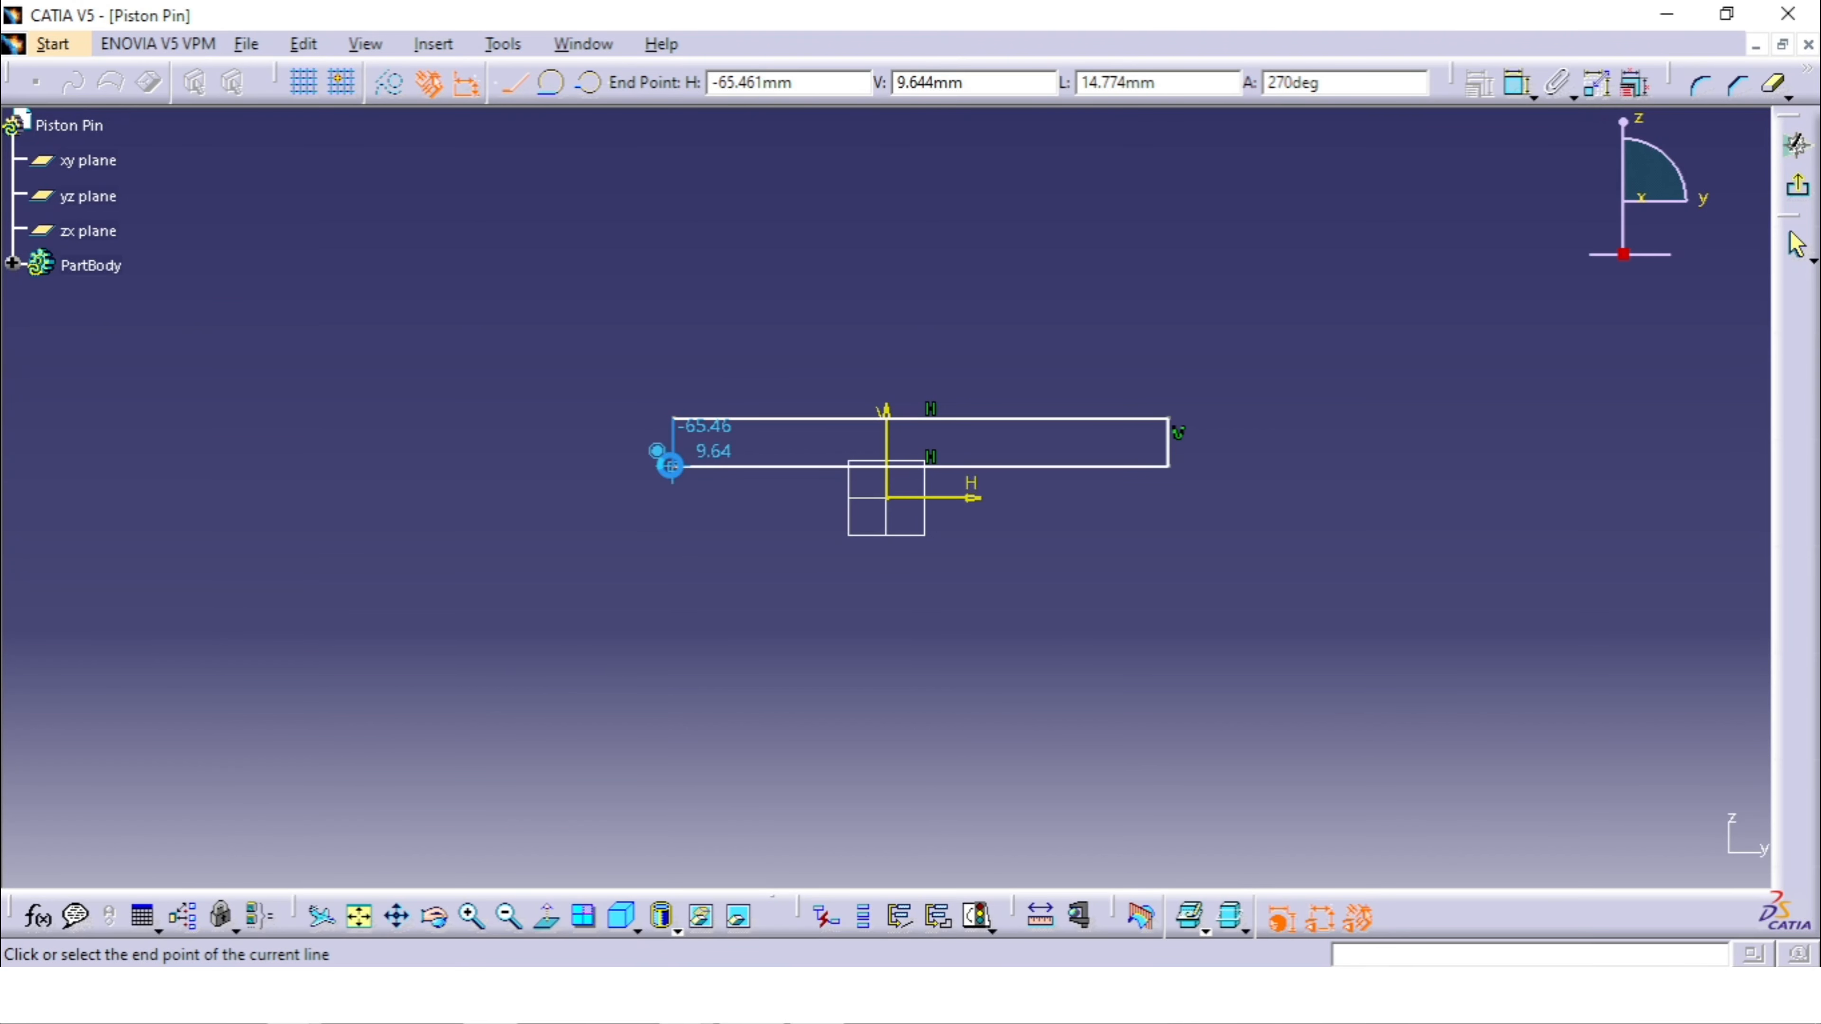
pyautogui.click(672, 466)
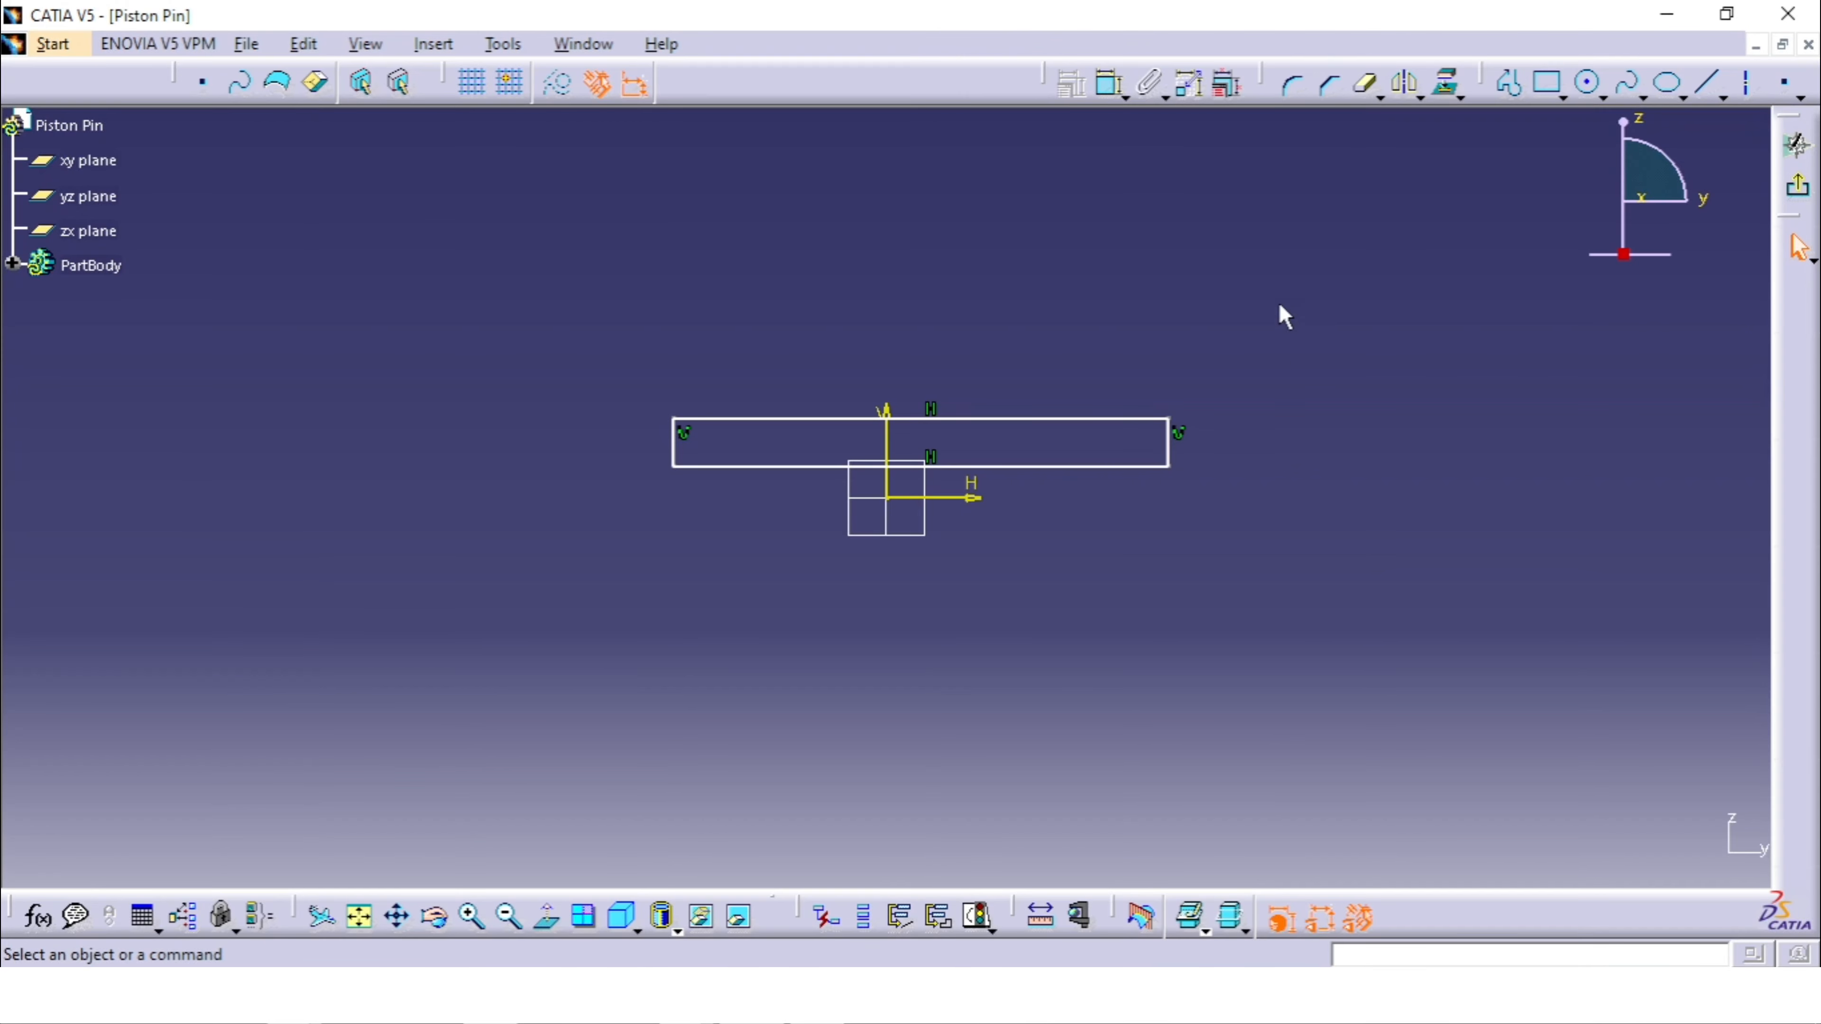
# Step: Constrain the rectangle's two short vertical sides to be symmetric about the vertical sketch axis
pyautogui.click(1108, 85)
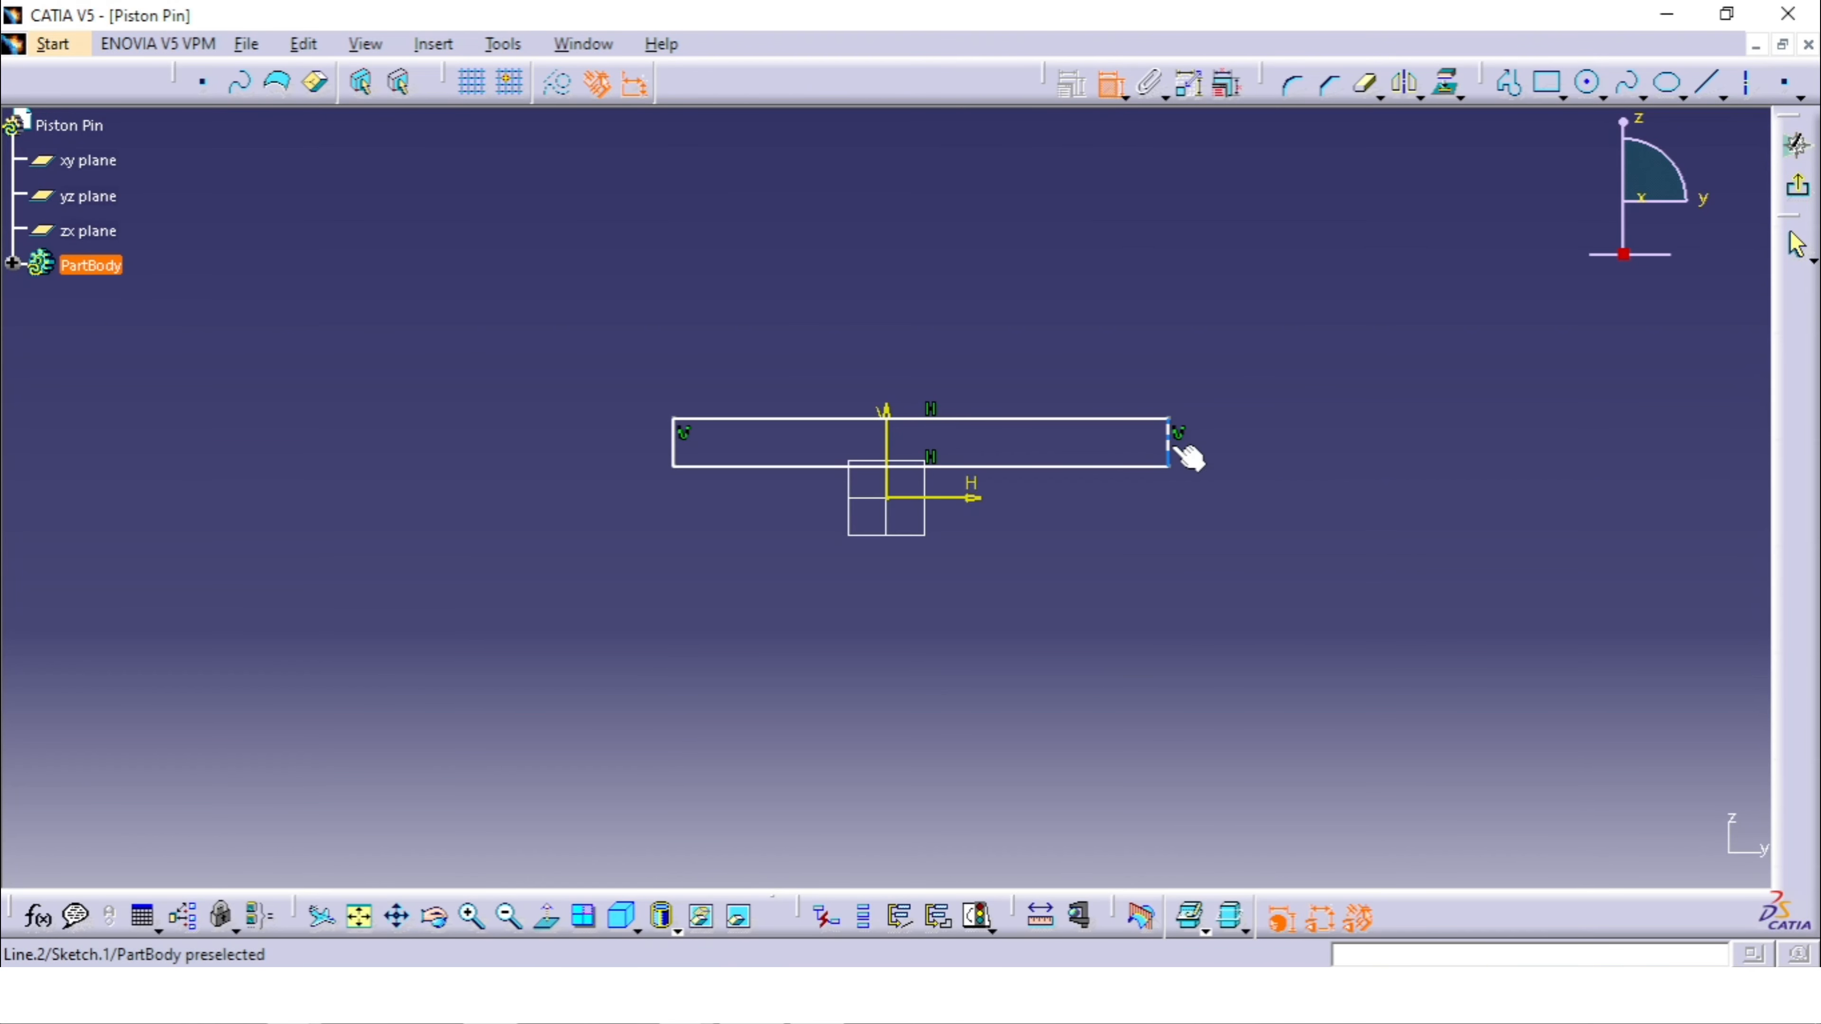
pyautogui.click(1172, 441)
pyautogui.click(678, 448)
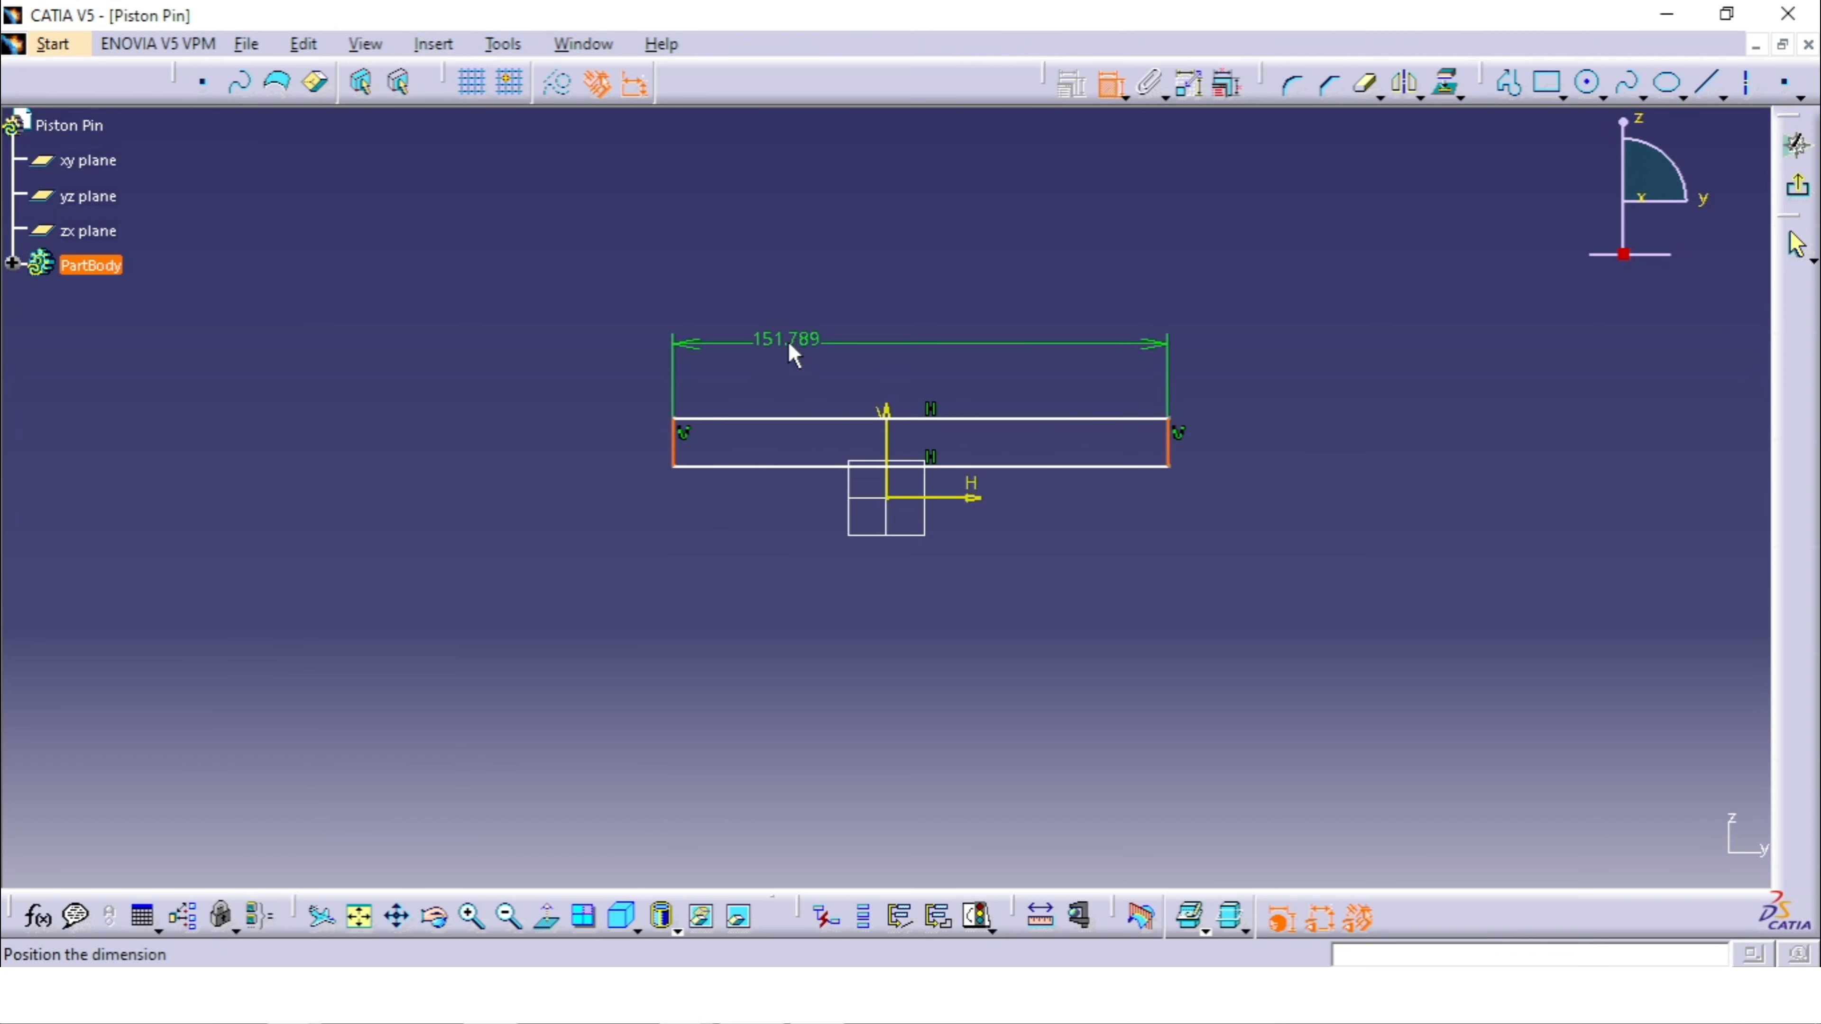
pyautogui.rightClick(793, 350)
pyautogui.click(910, 598)
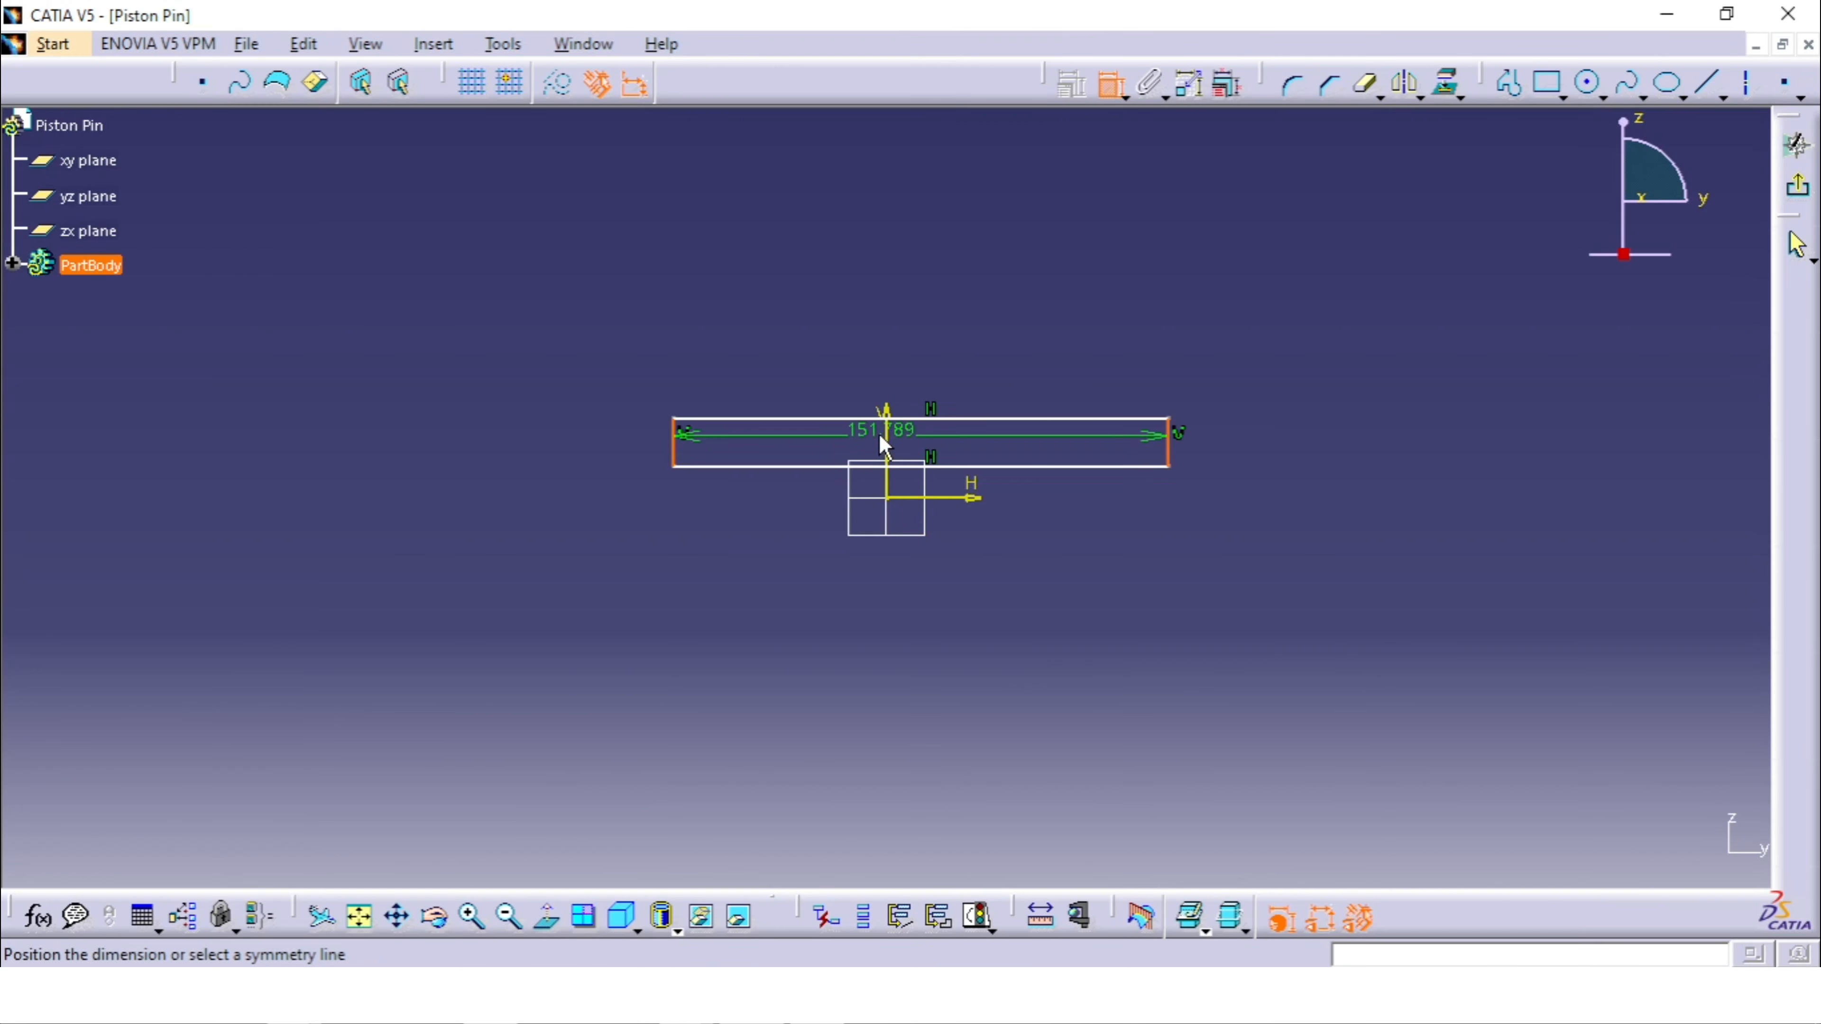
pyautogui.click(888, 438)
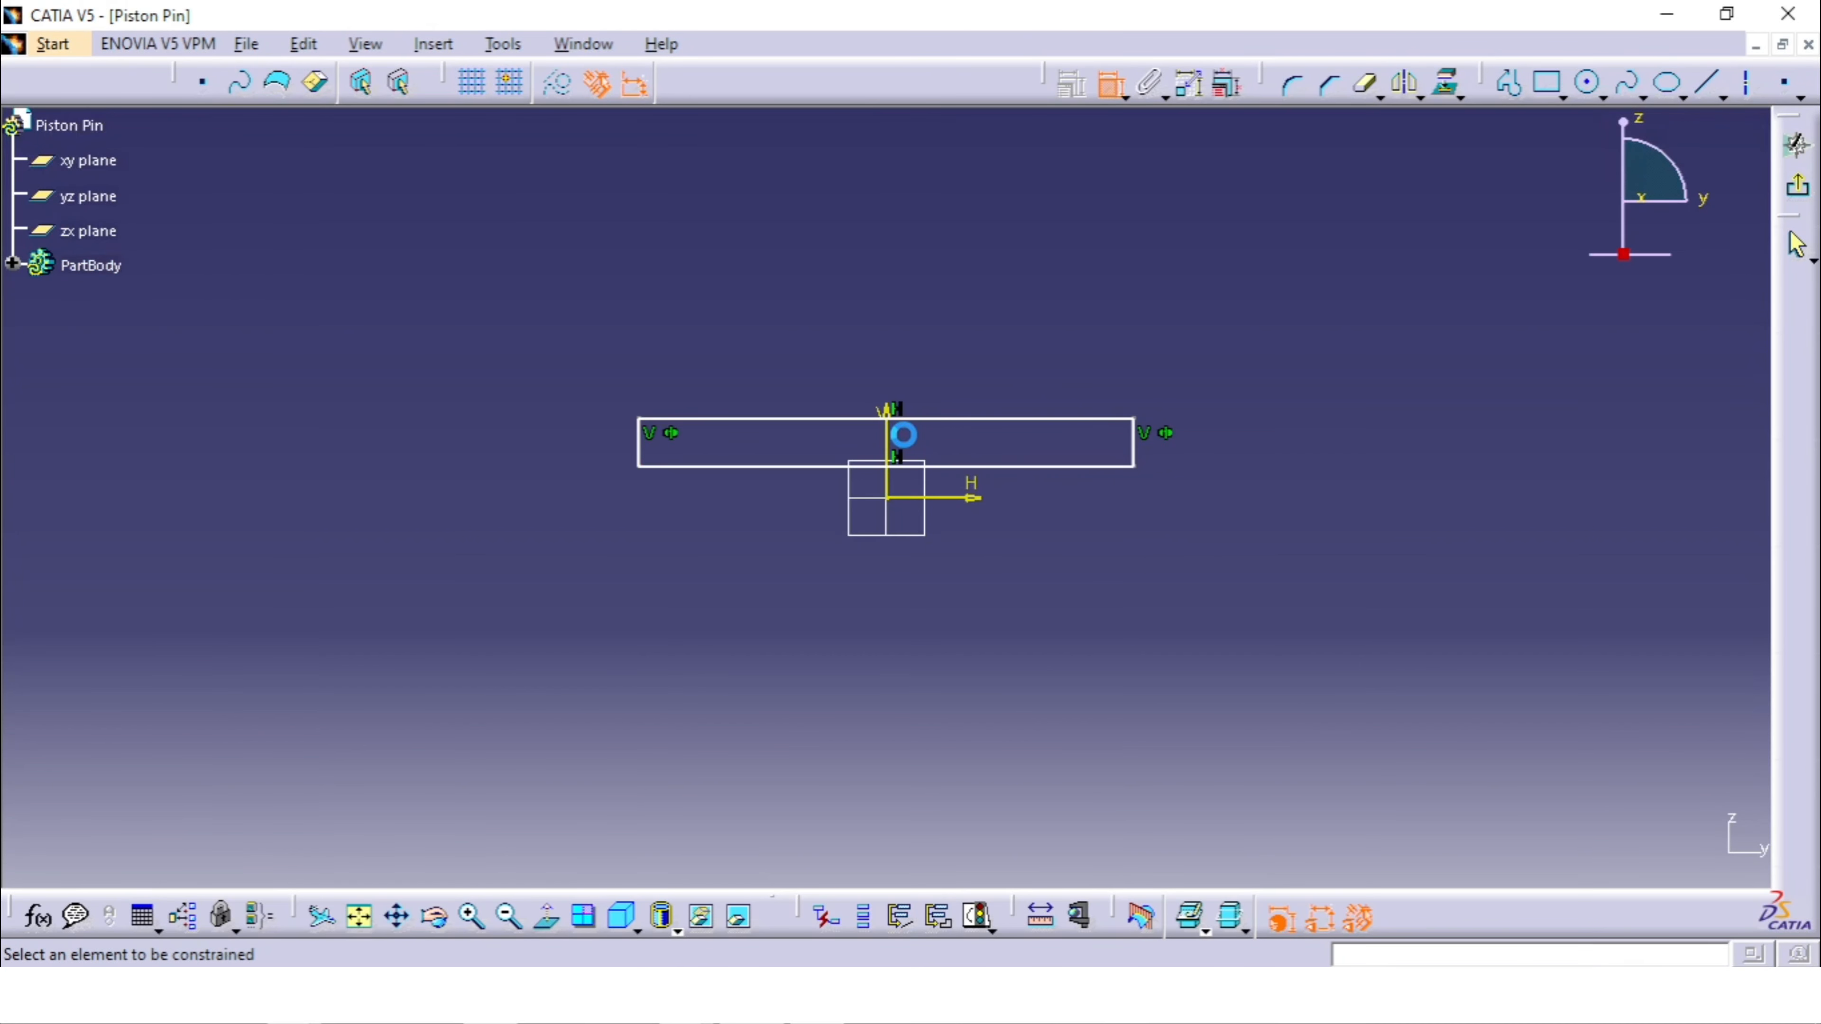
# Step: Dimension the rectangle's lower edge from the horizontal axis and set the offset to 12.9/2 mm, checking the bore diameter in the drawing
pyautogui.click(975, 467)
pyautogui.click(968, 497)
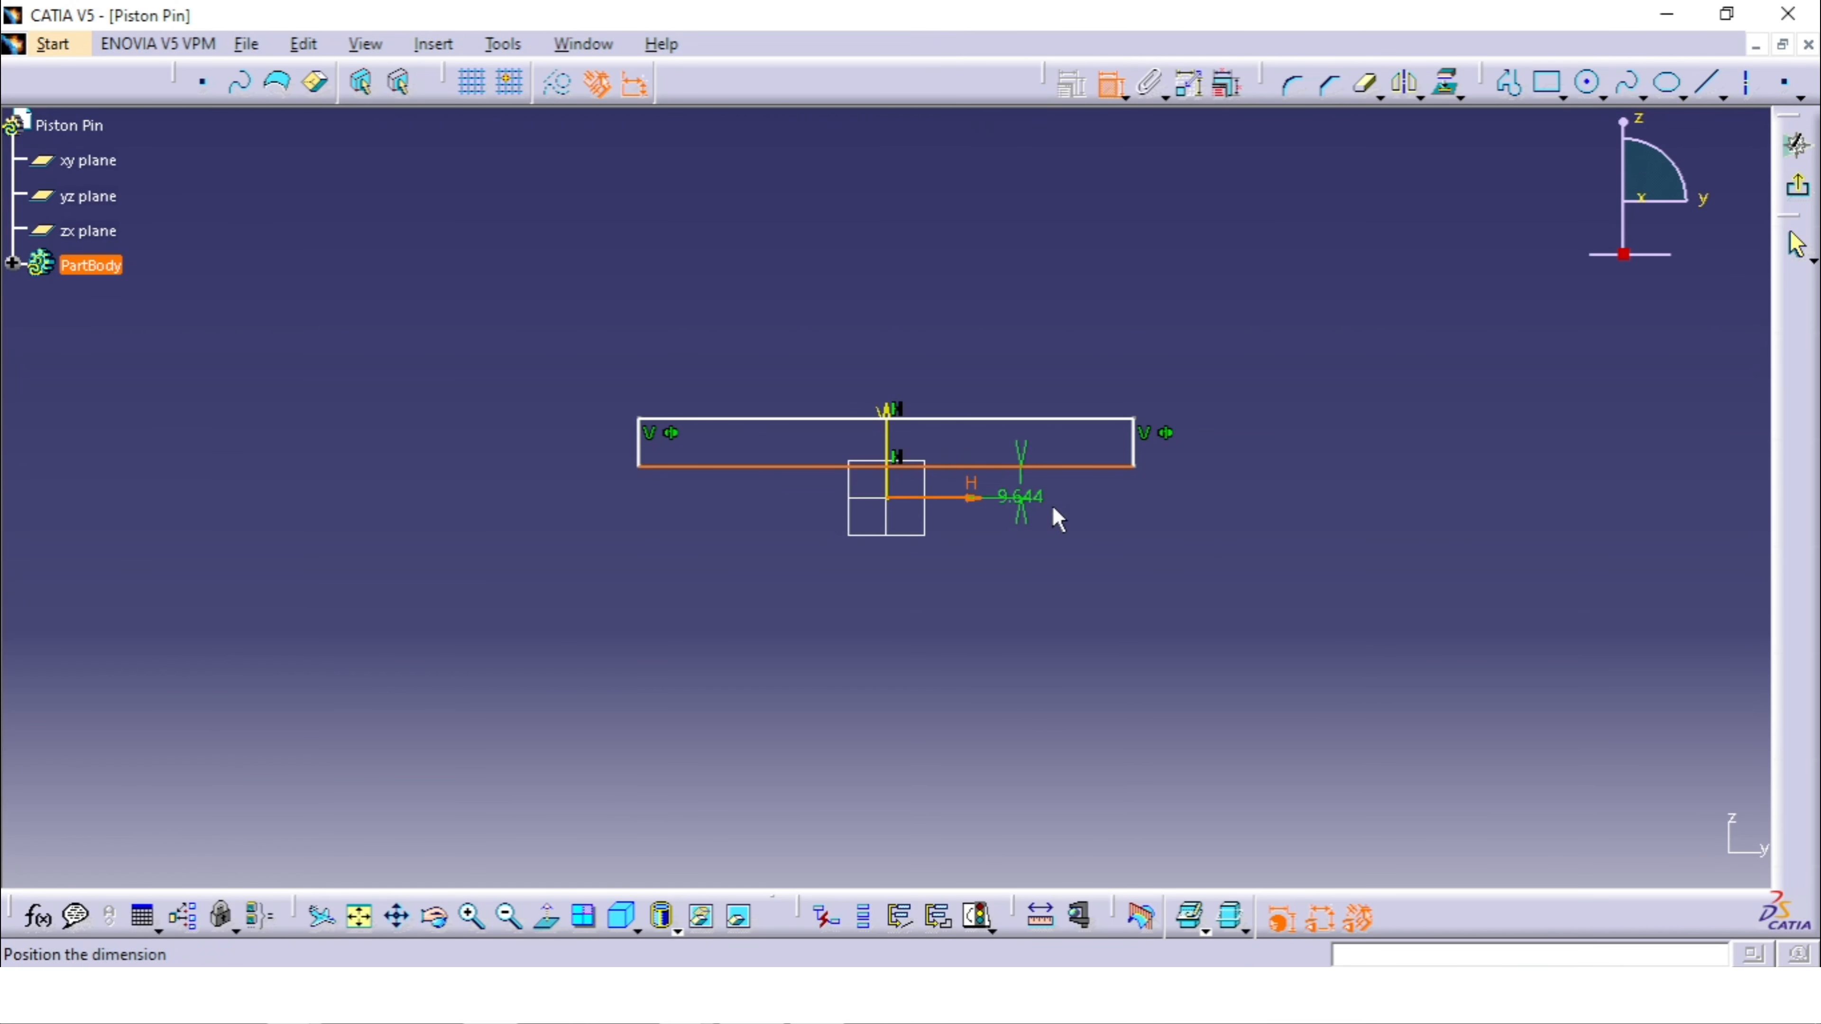
pyautogui.click(1262, 517)
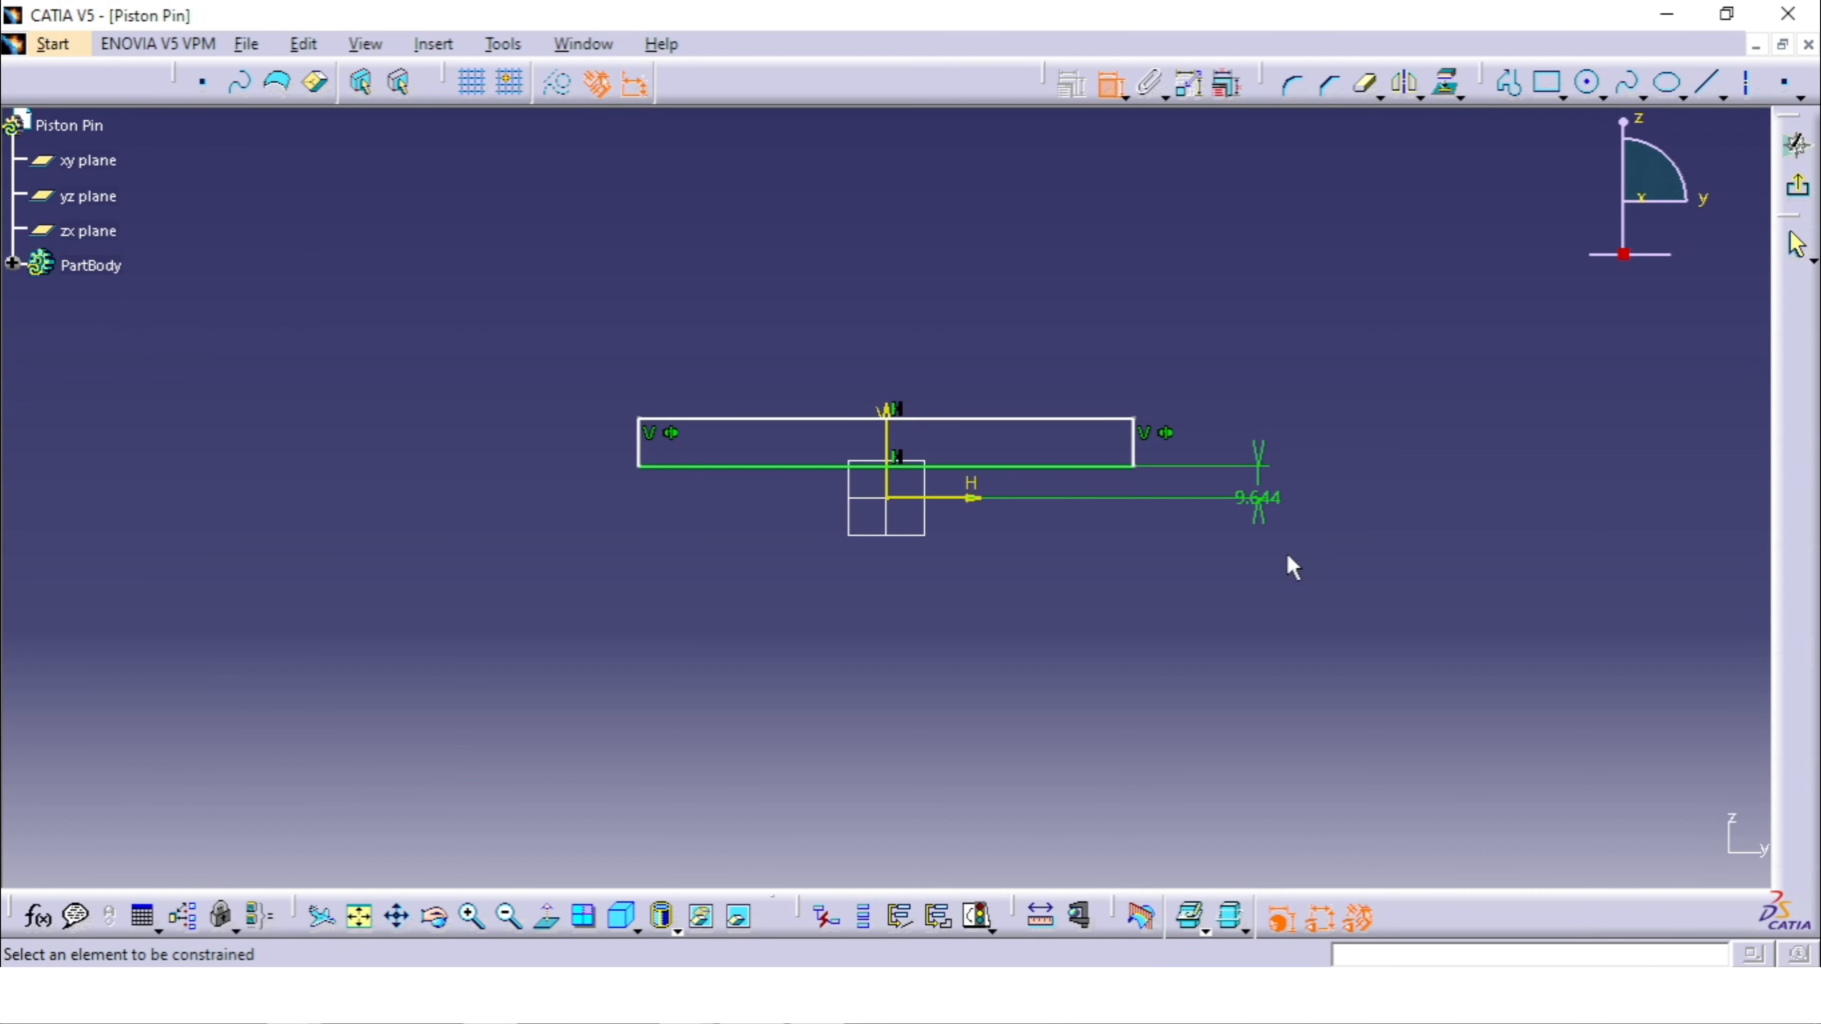
pyautogui.doubleClick(1262, 495)
pyautogui.moveTo(670, 960)
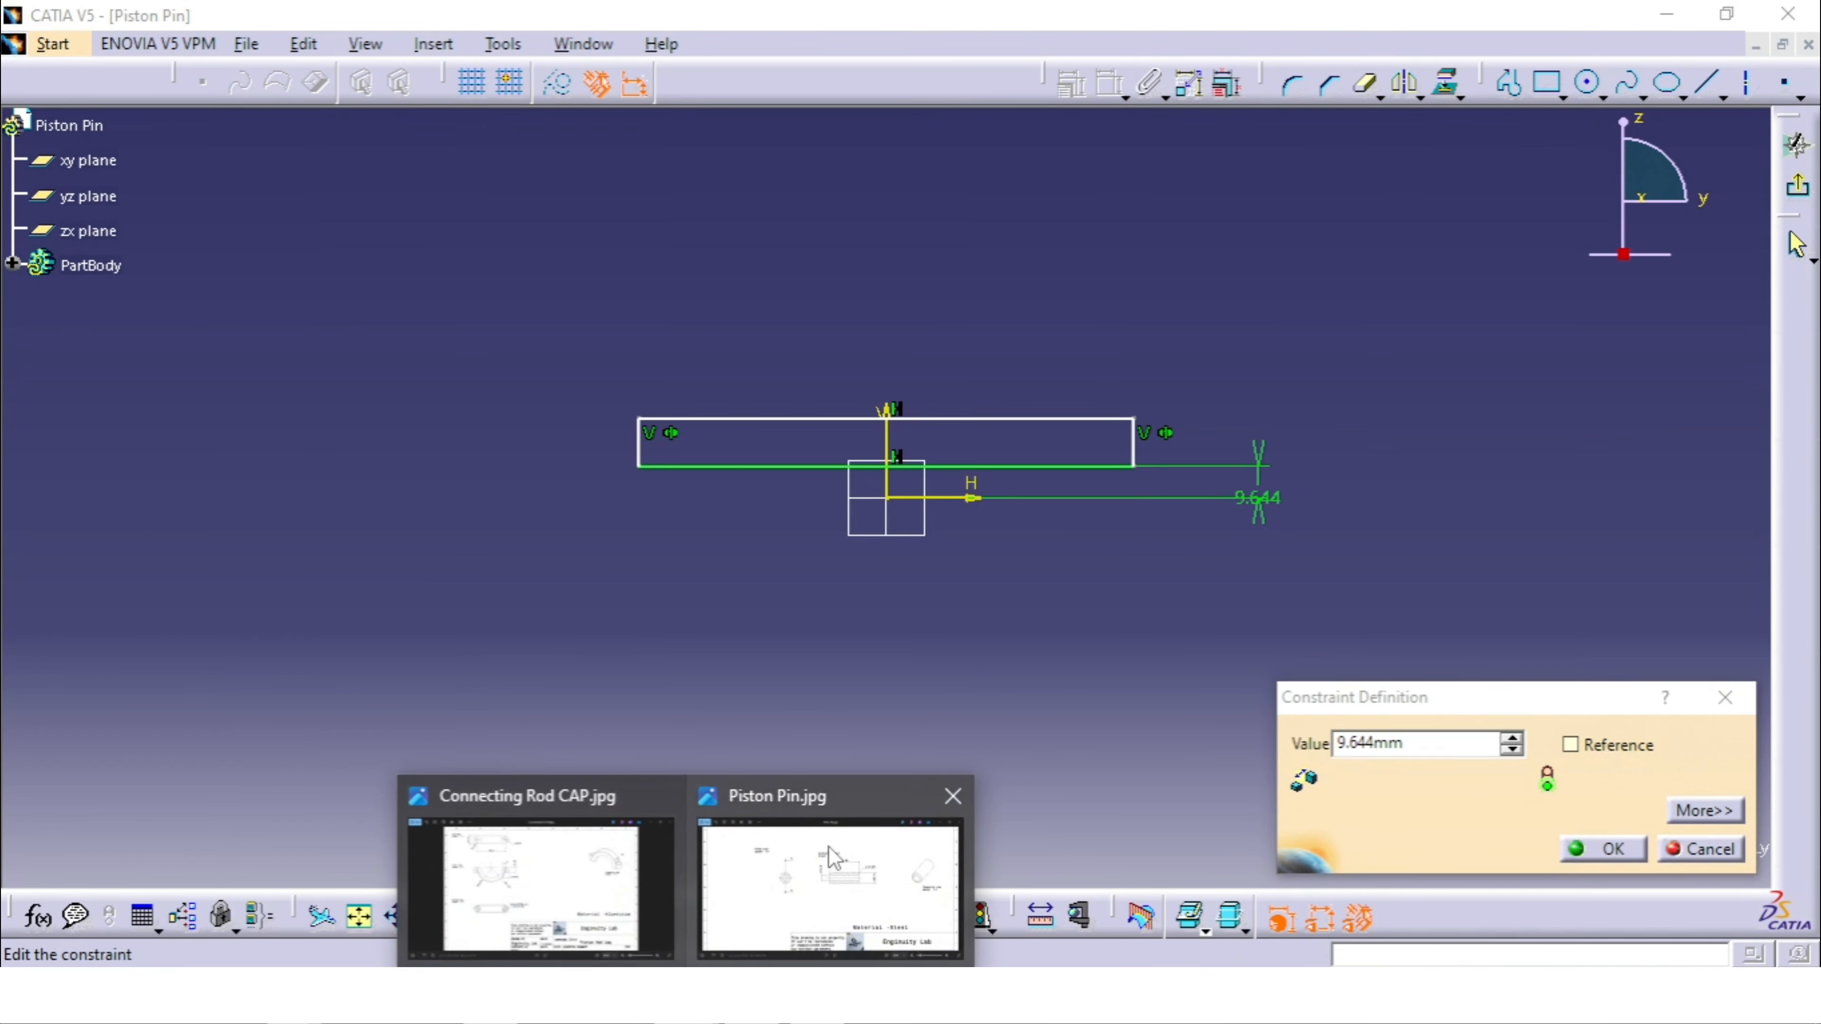
pyautogui.click(833, 861)
pyautogui.hotkey('alt', 'Tab')
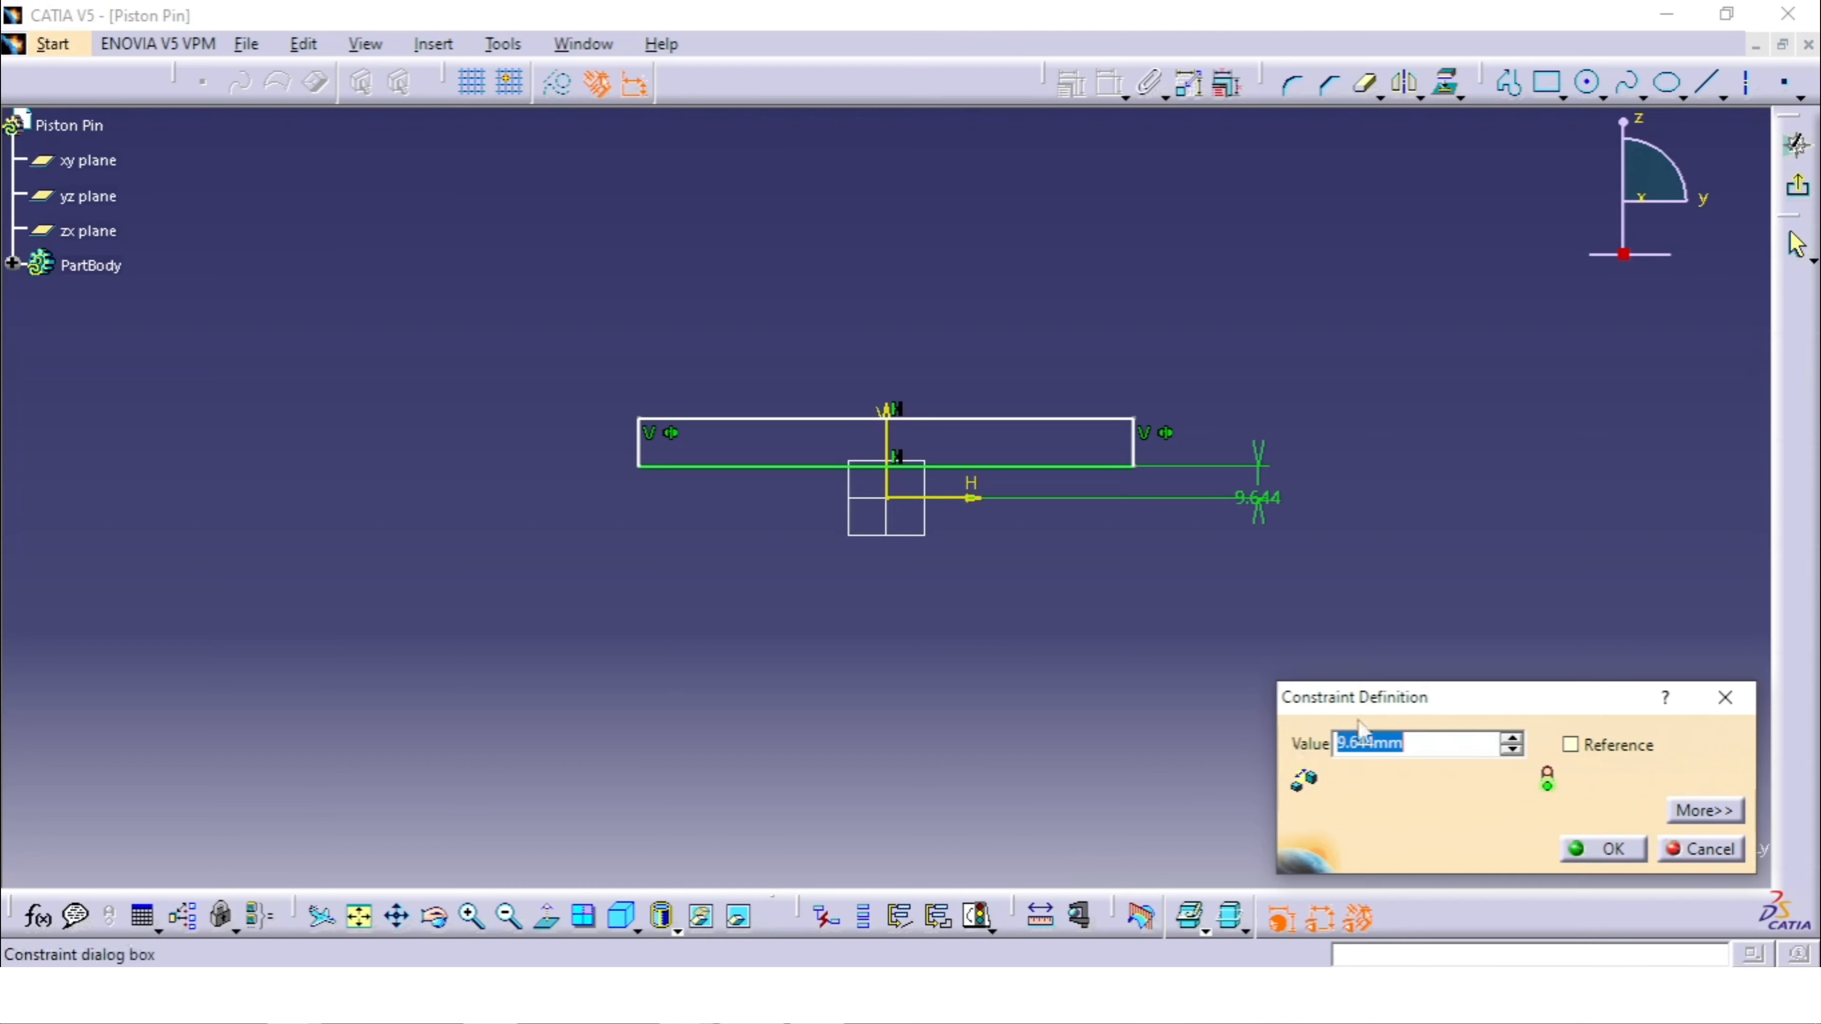
pyautogui.write('12.9/2')
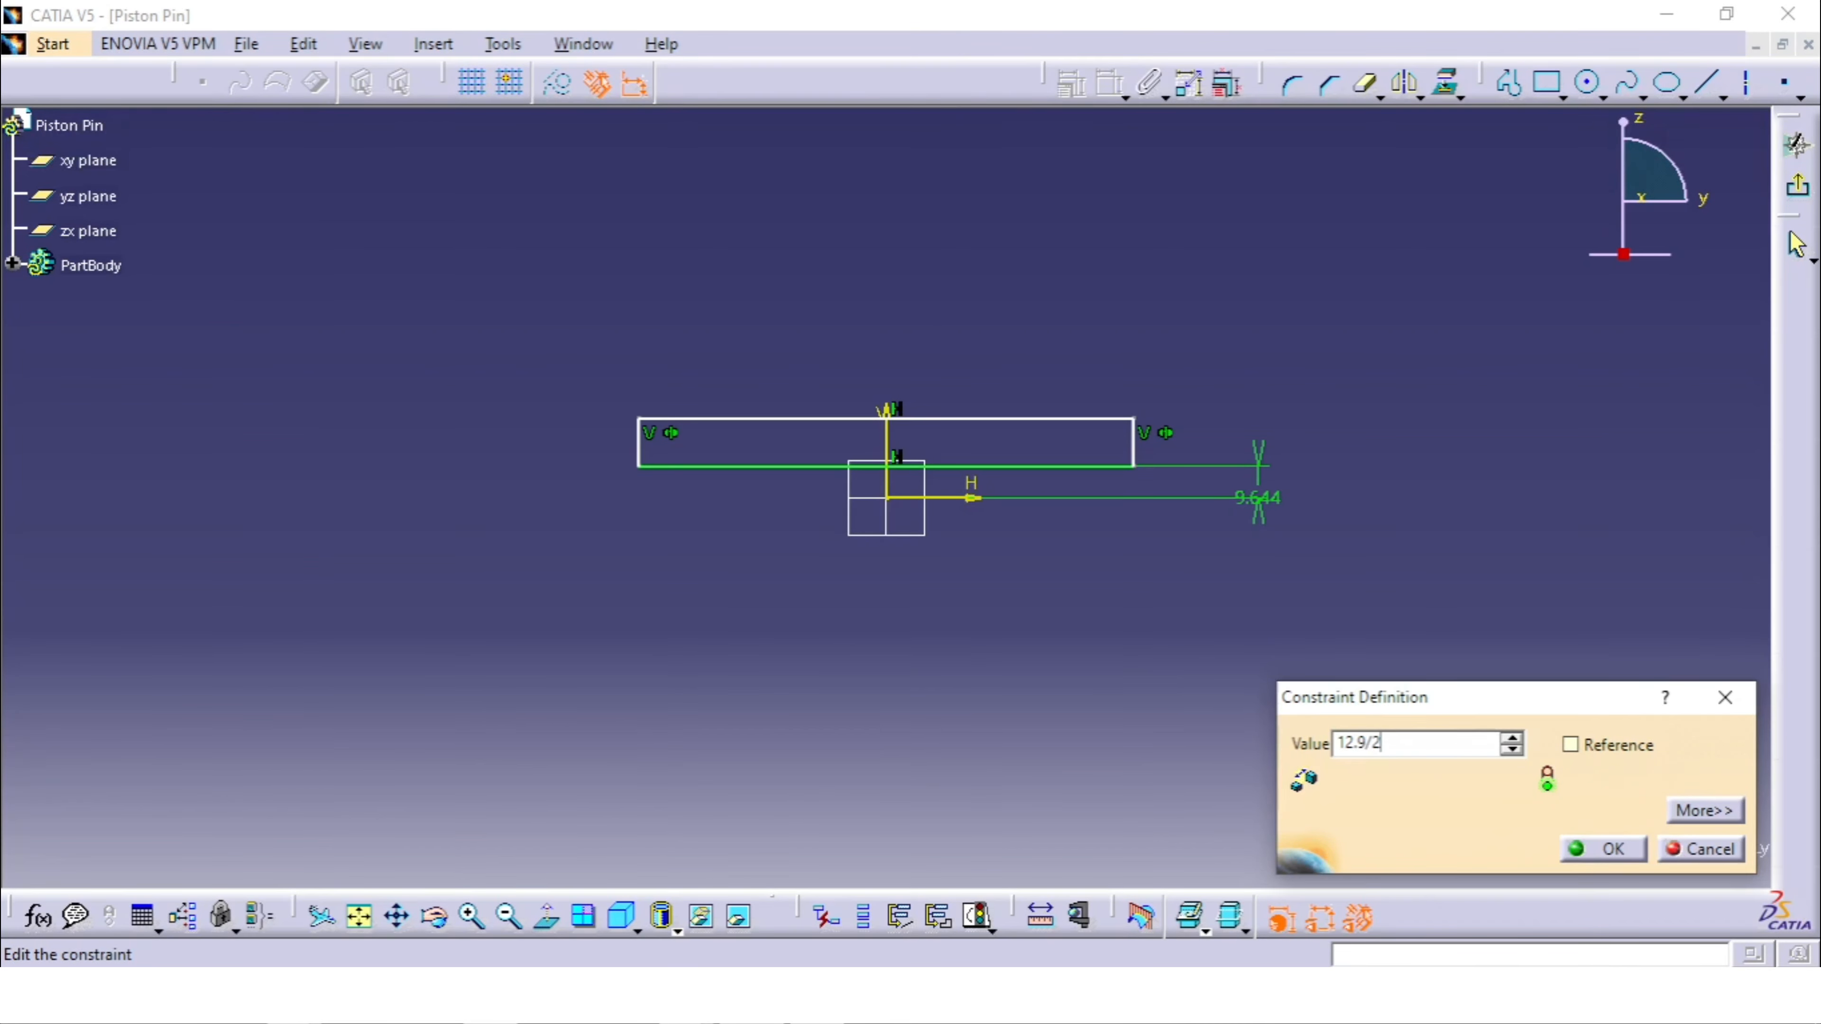
pyautogui.press('Return')
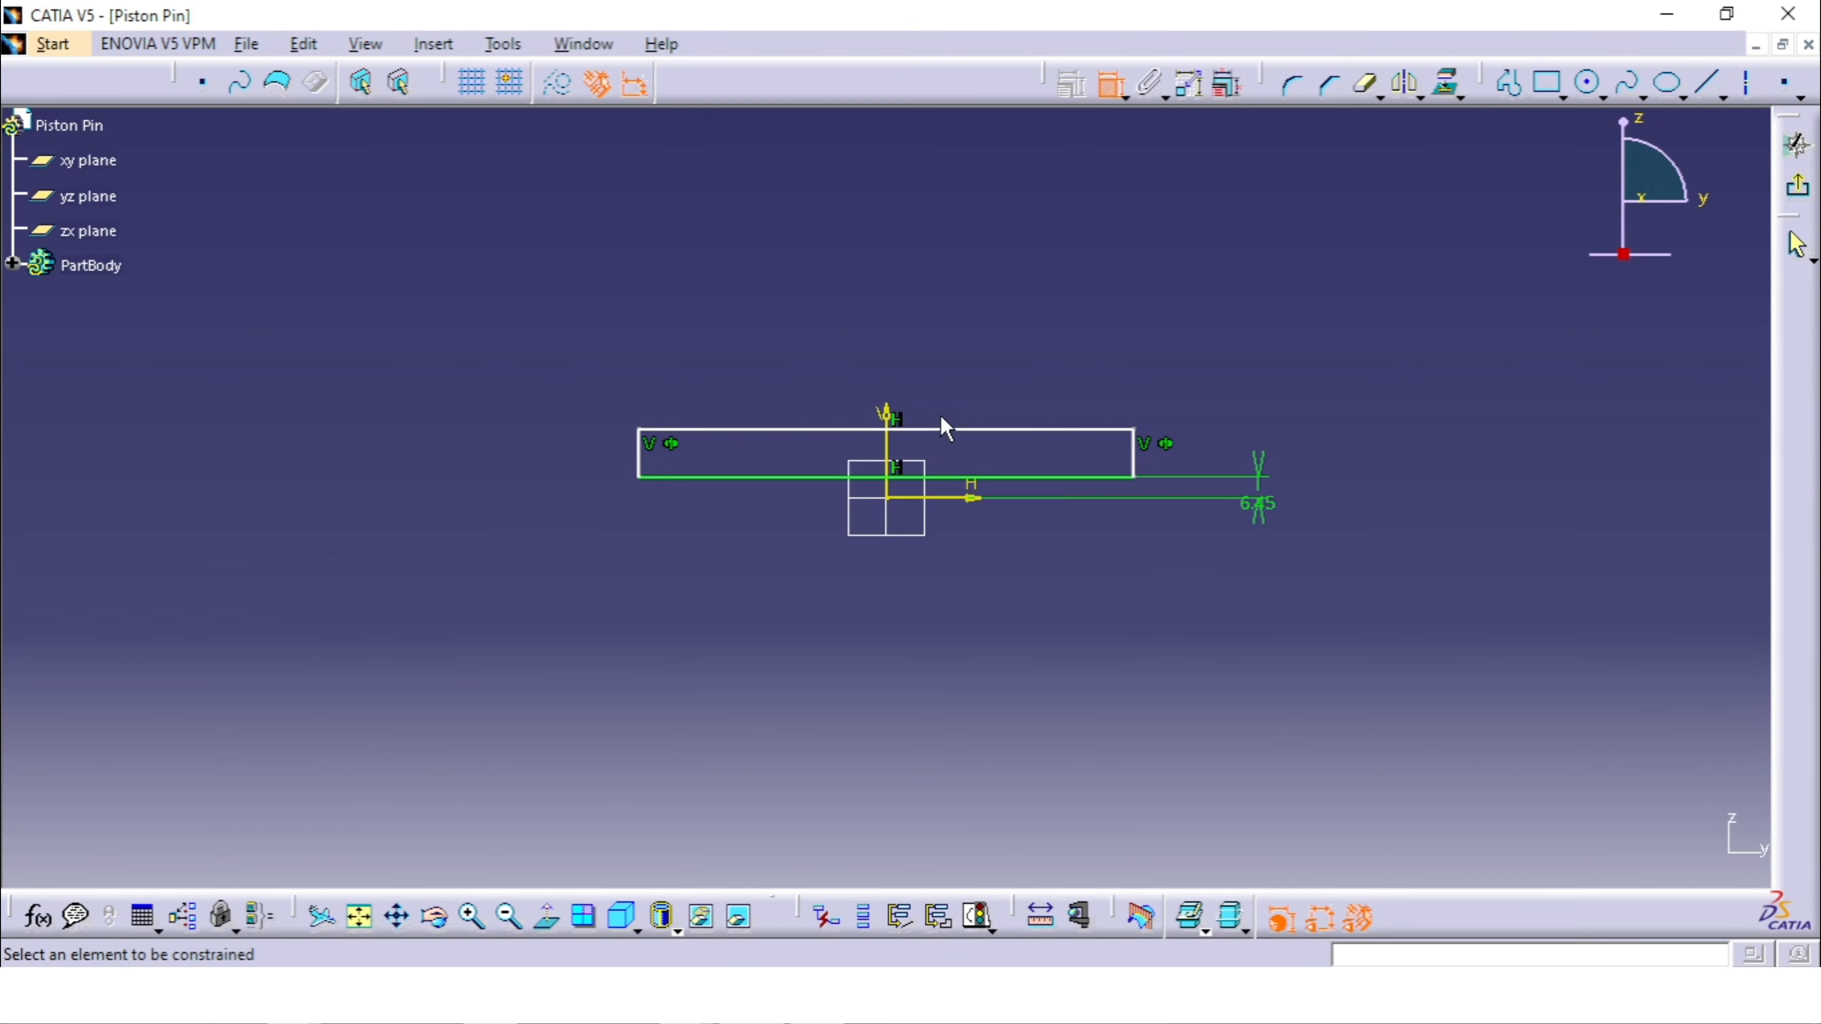
# Step: Dimension the rectangle's upper edge from the horizontal axis and set the offset to 25.4/2 mm, checking the outer diameter in the drawing
pyautogui.click(982, 429)
pyautogui.click(1007, 497)
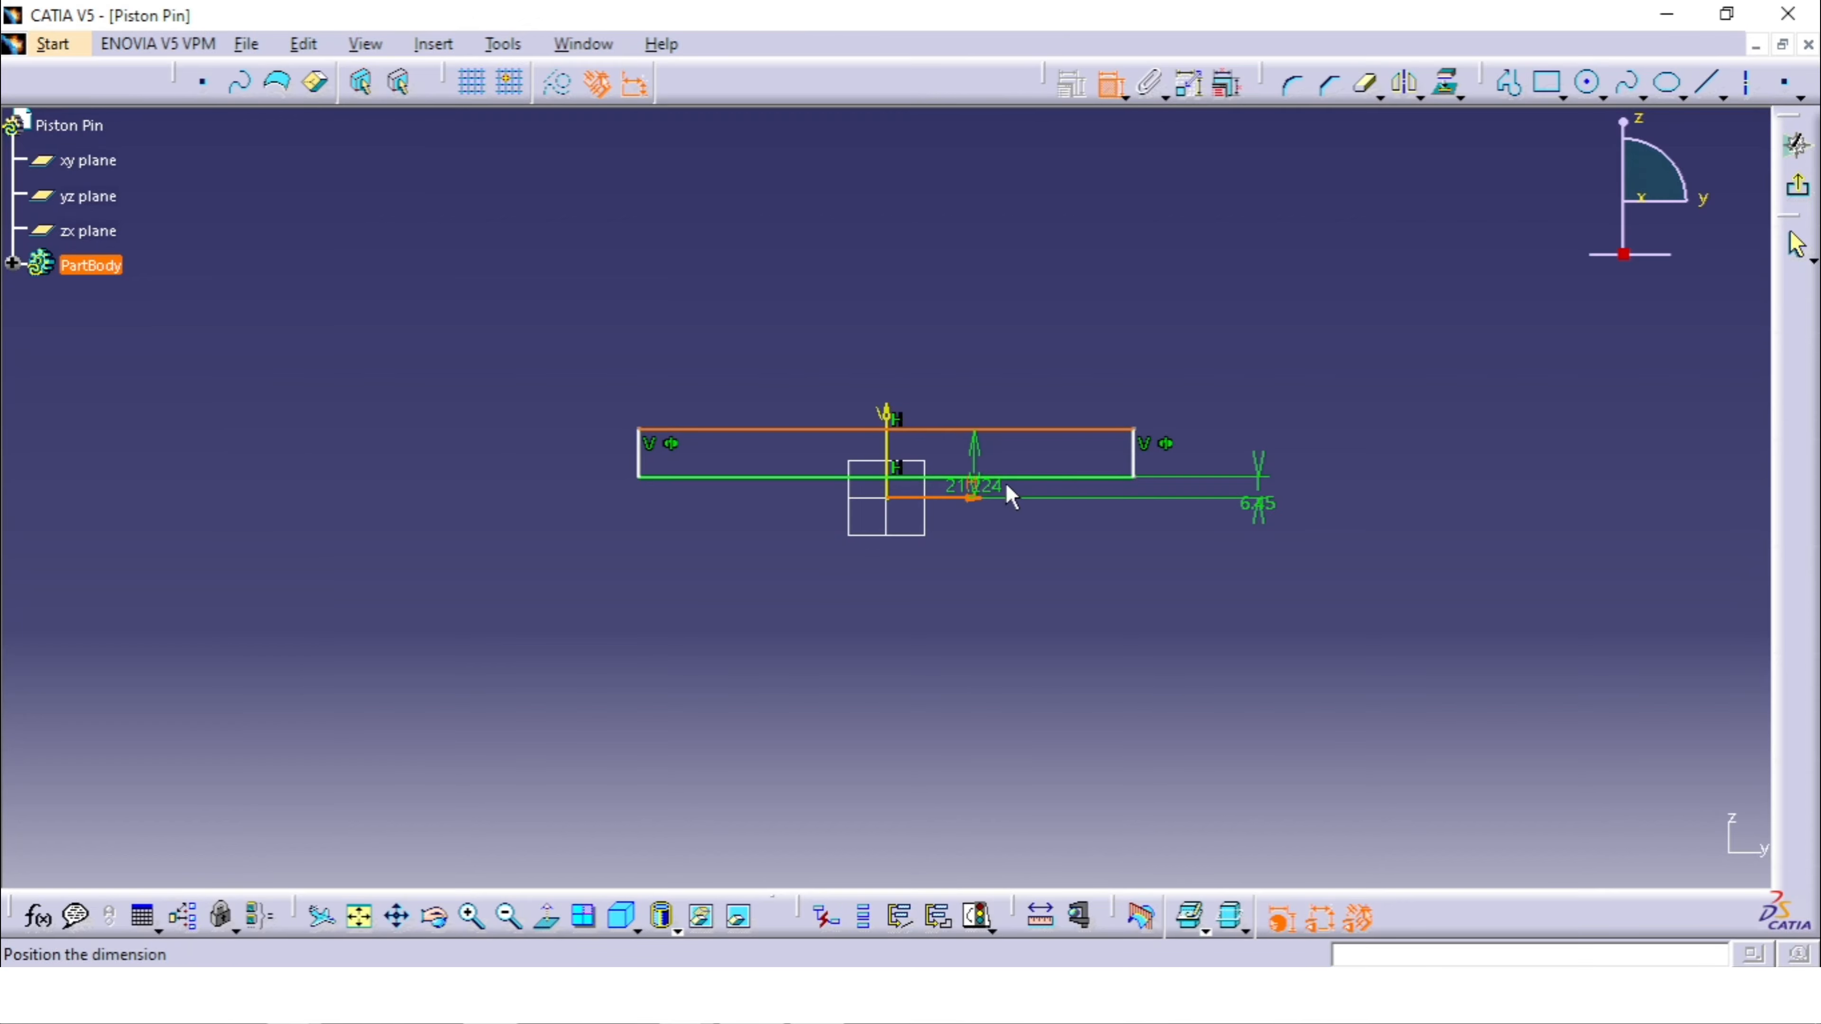
pyautogui.click(1346, 479)
pyautogui.doubleClick(1348, 477)
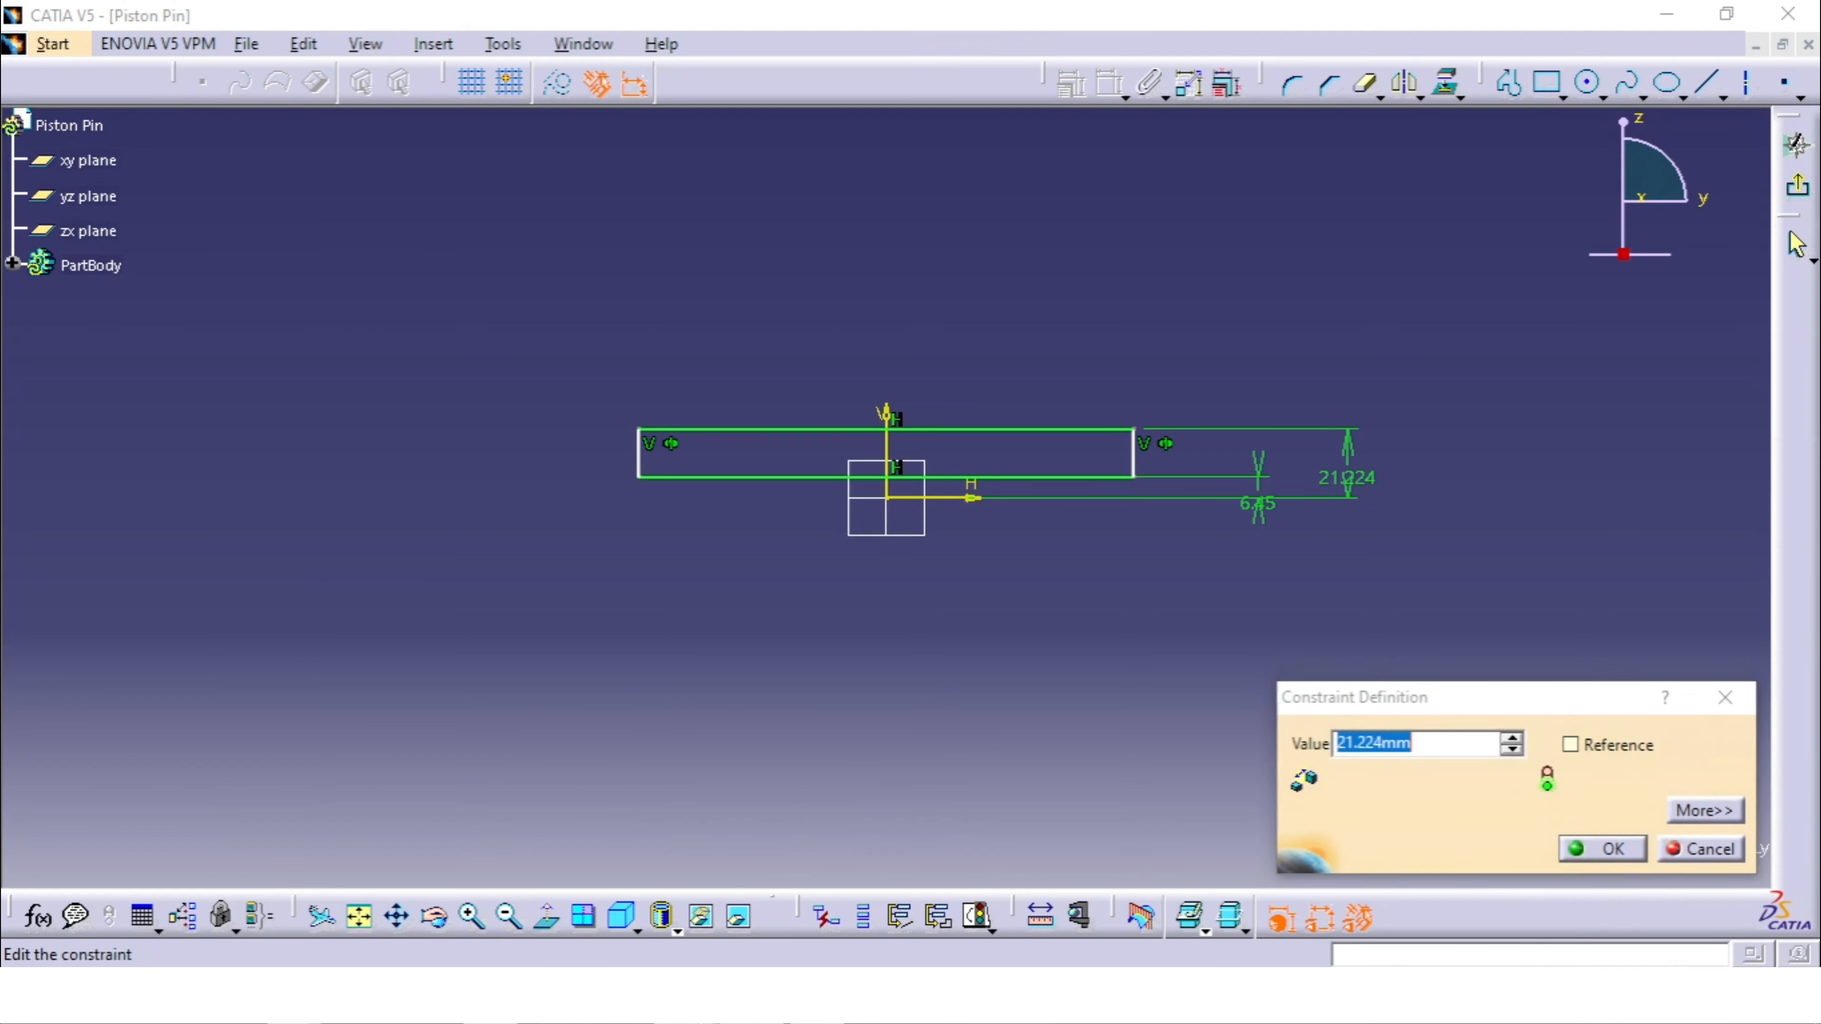
pyautogui.click(685, 994)
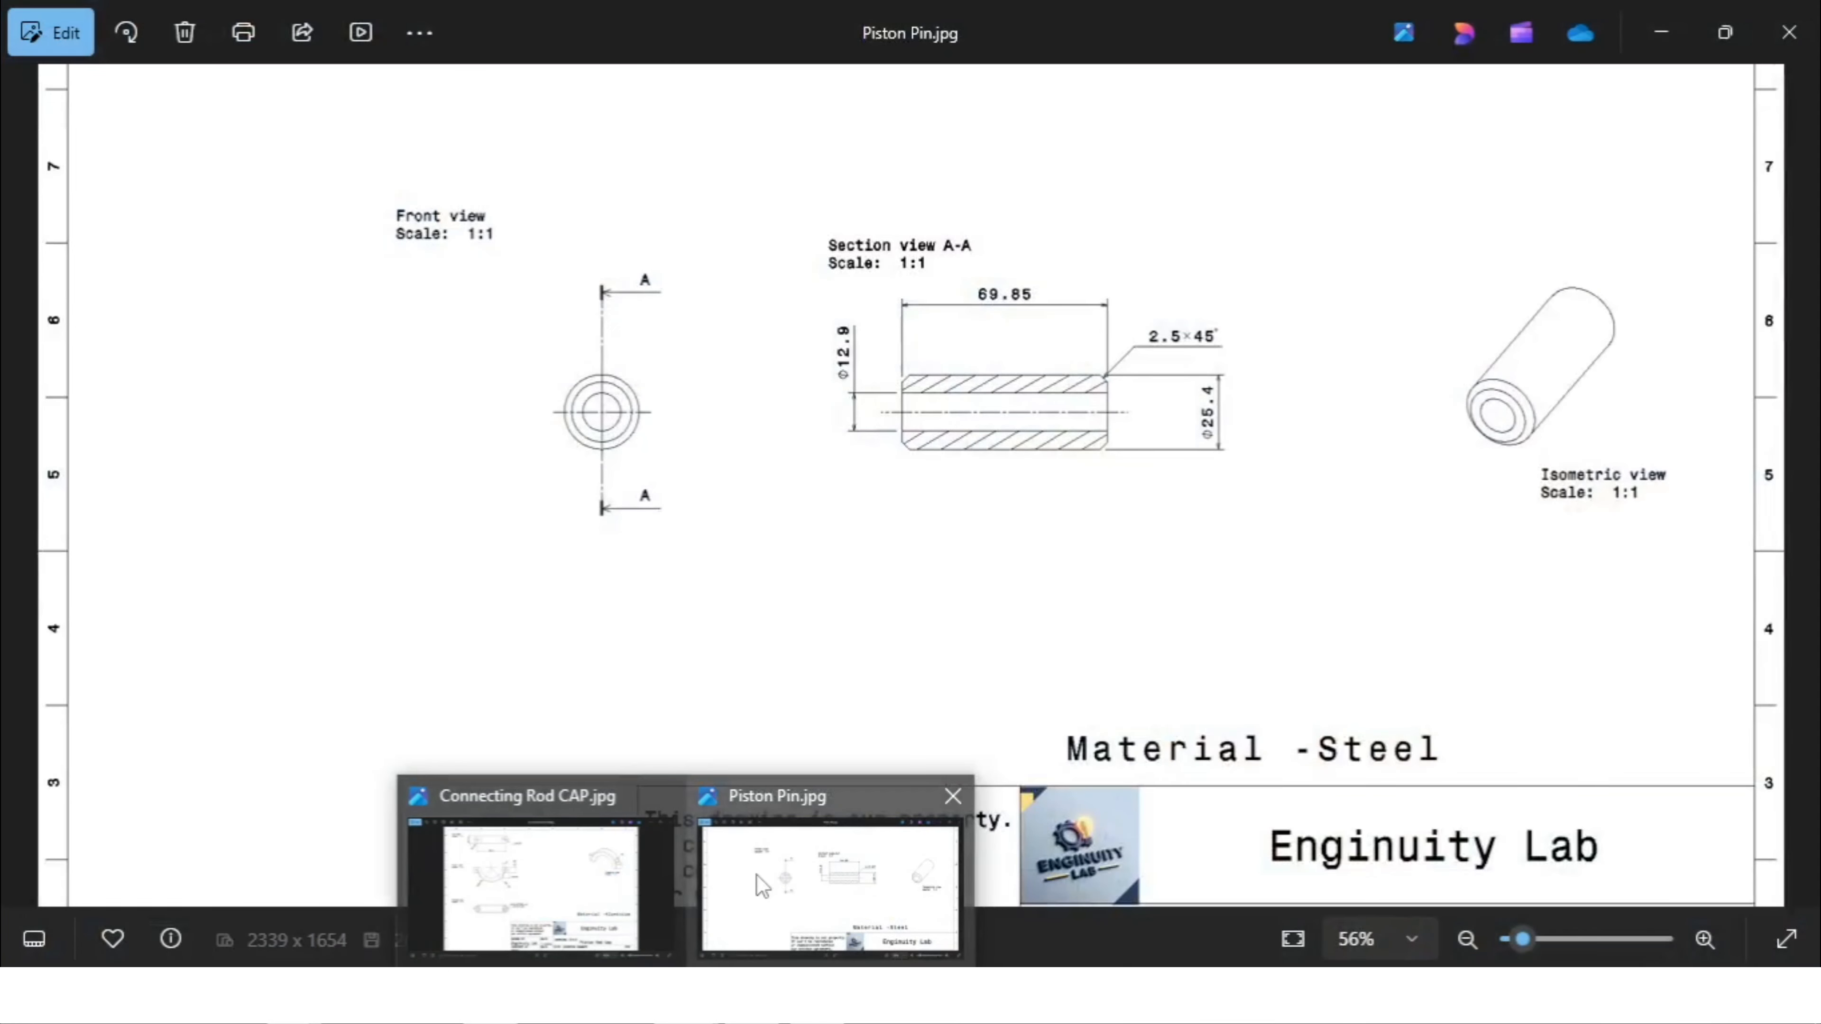
pyautogui.click(756, 873)
pyautogui.hotkey('alt', 'Tab')
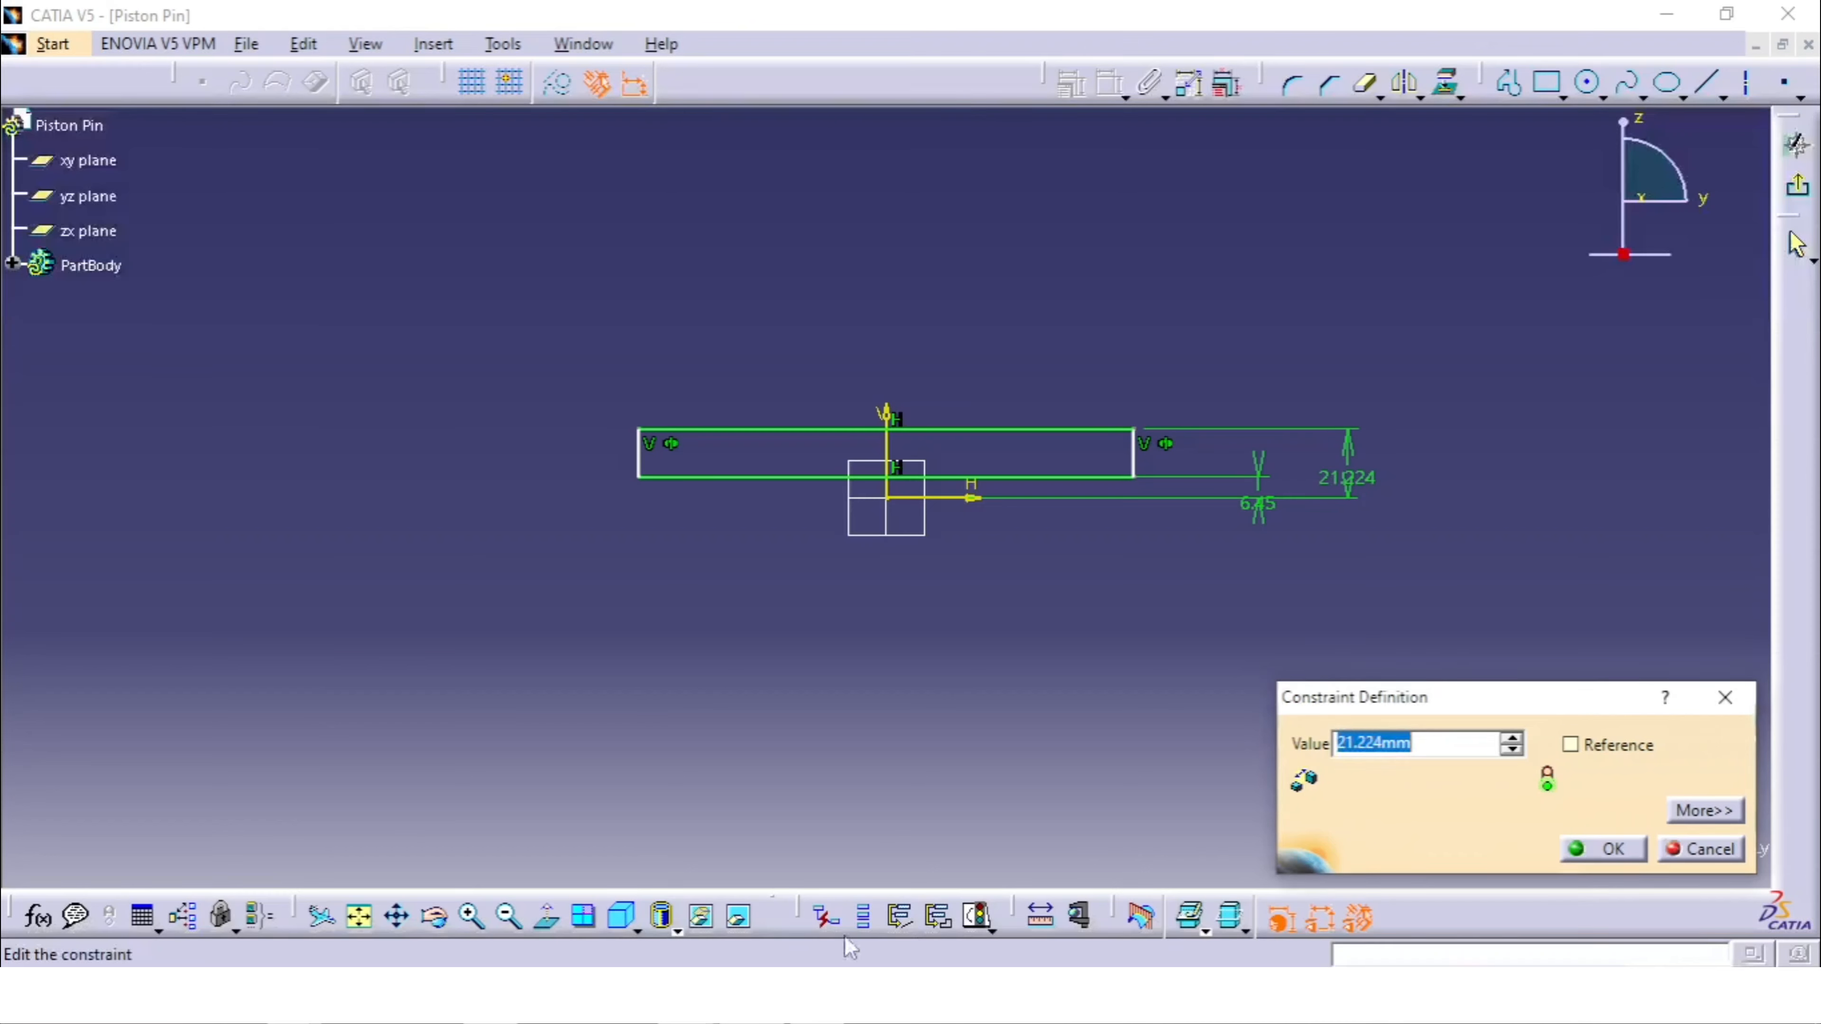
pyautogui.write('25.4/2')
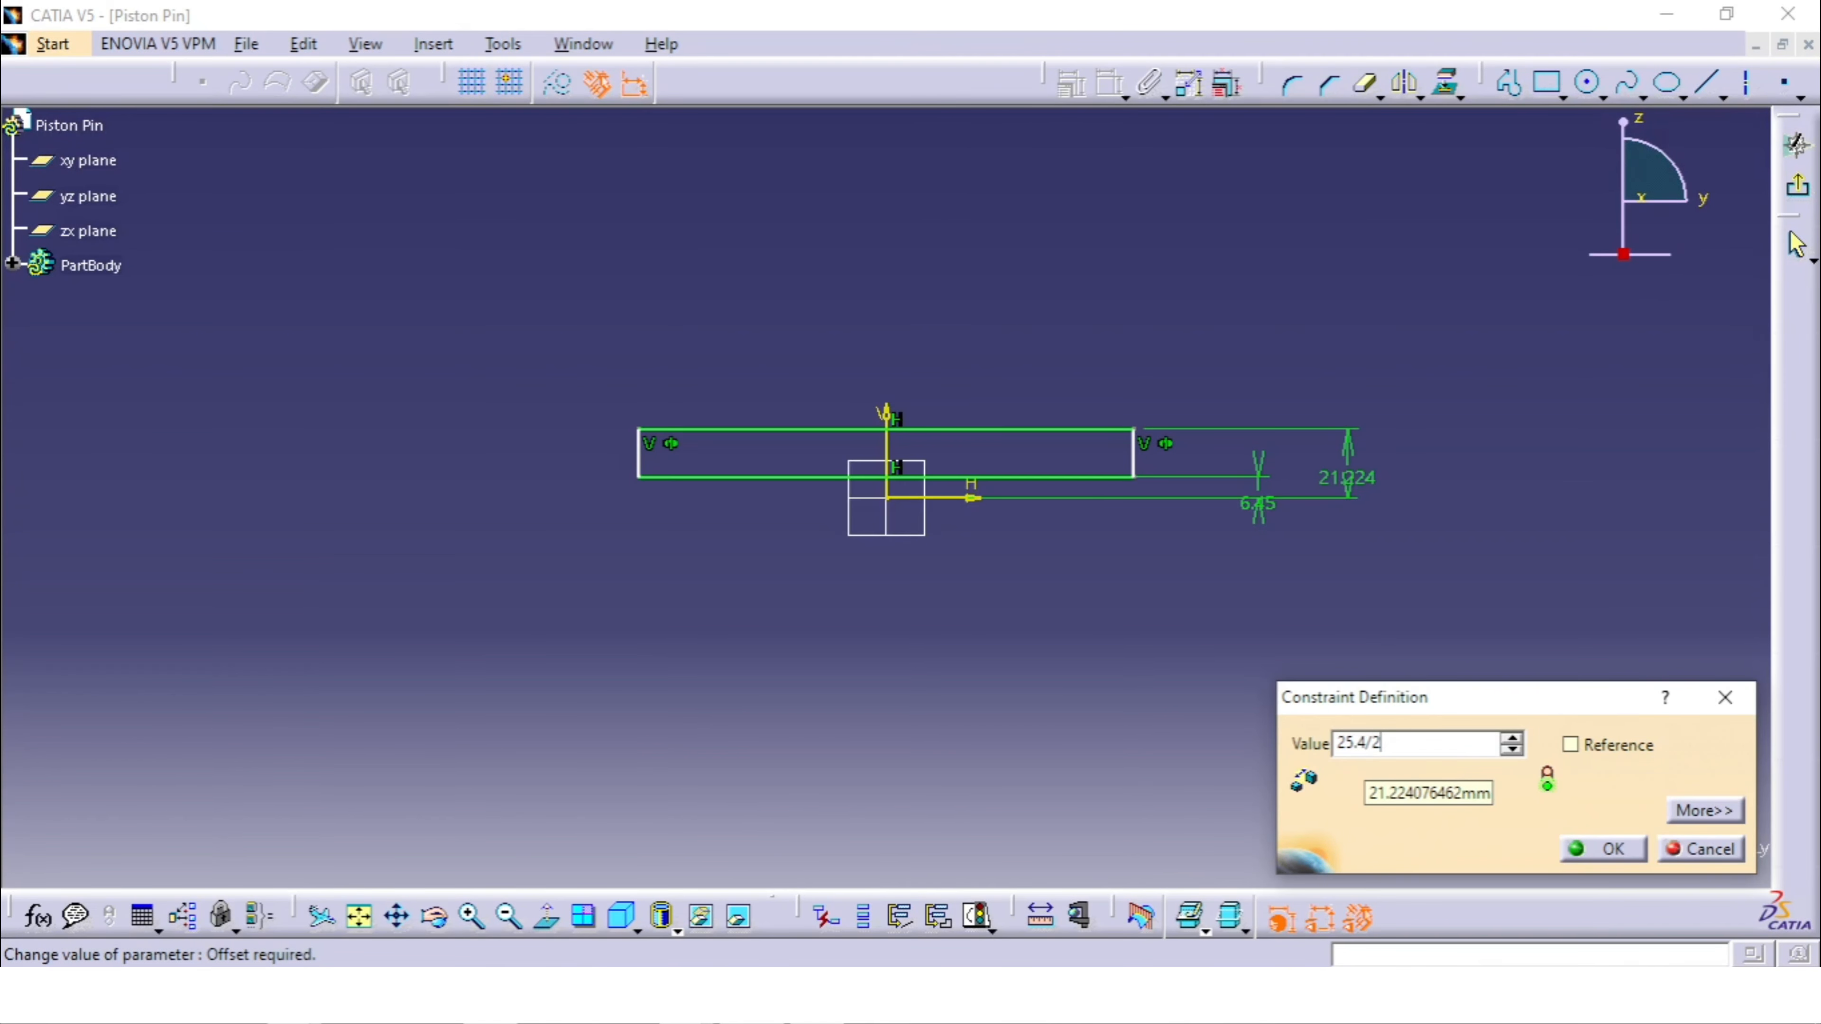
pyautogui.press('Return')
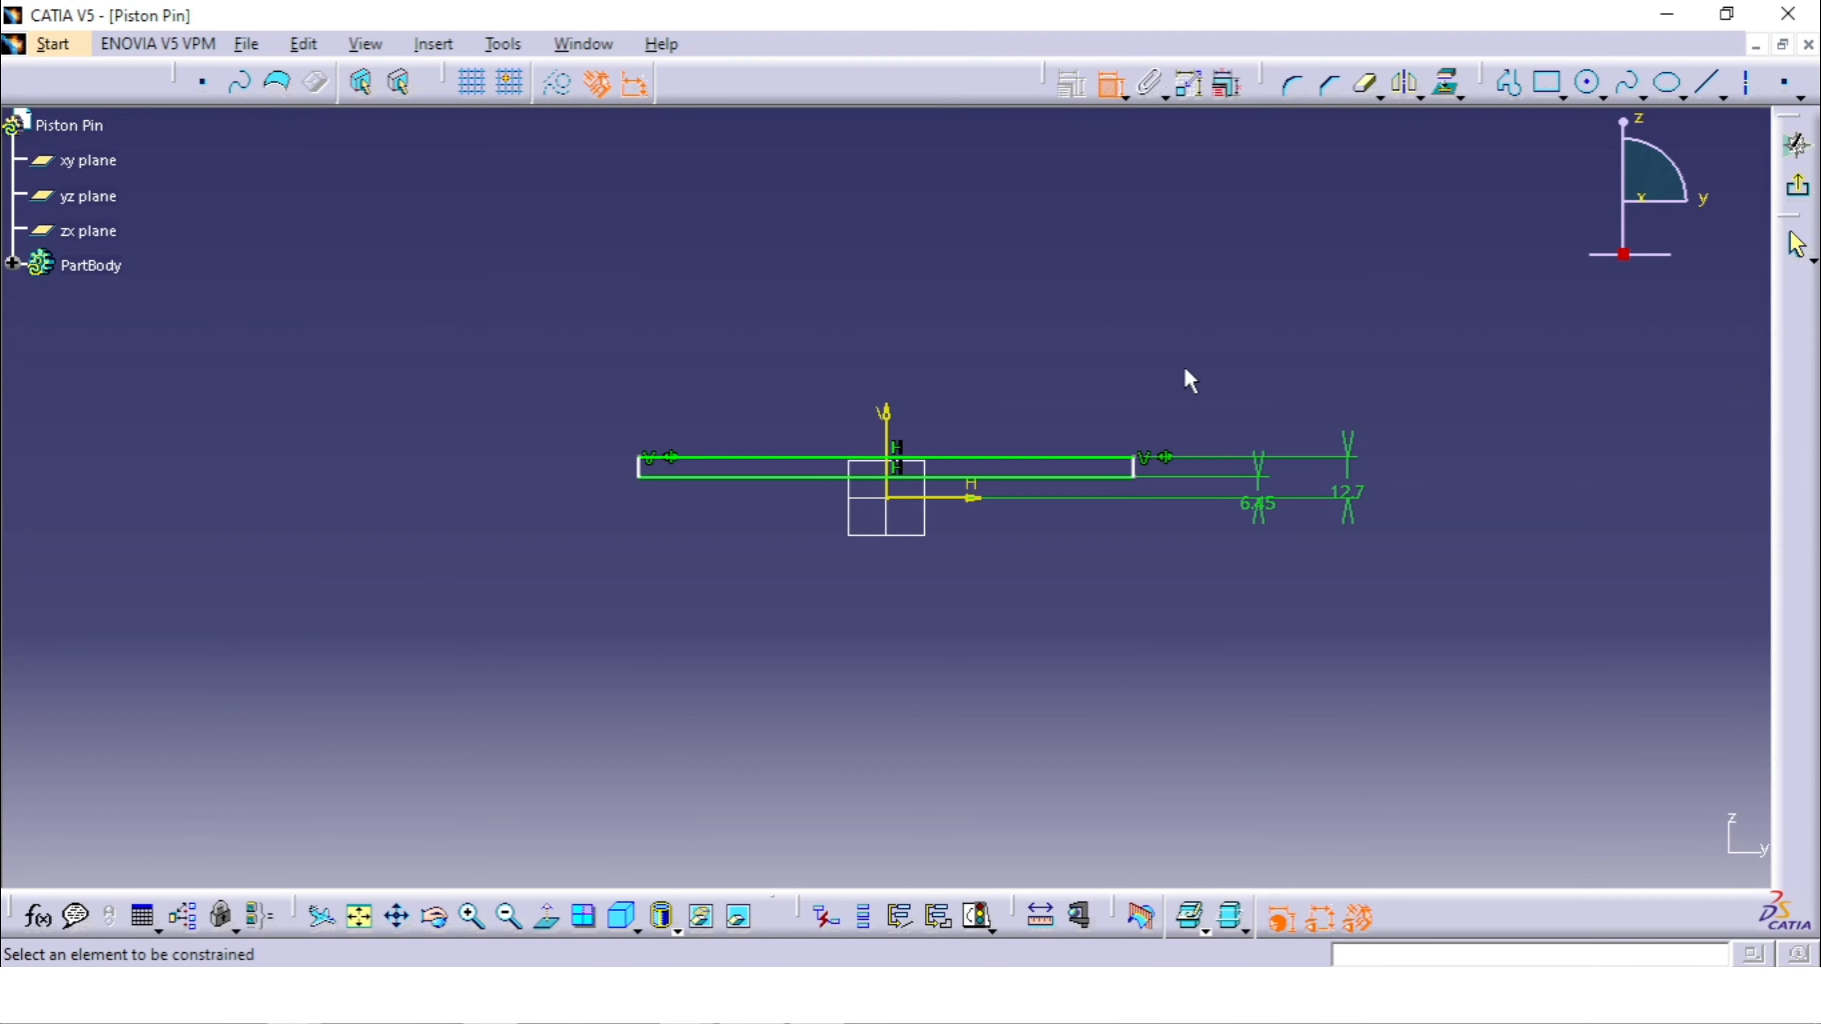
# Step: Dimension the rectangle's length, set it to 69.85 mm as given in the drawing, and exit the sketch
pyautogui.click(962, 475)
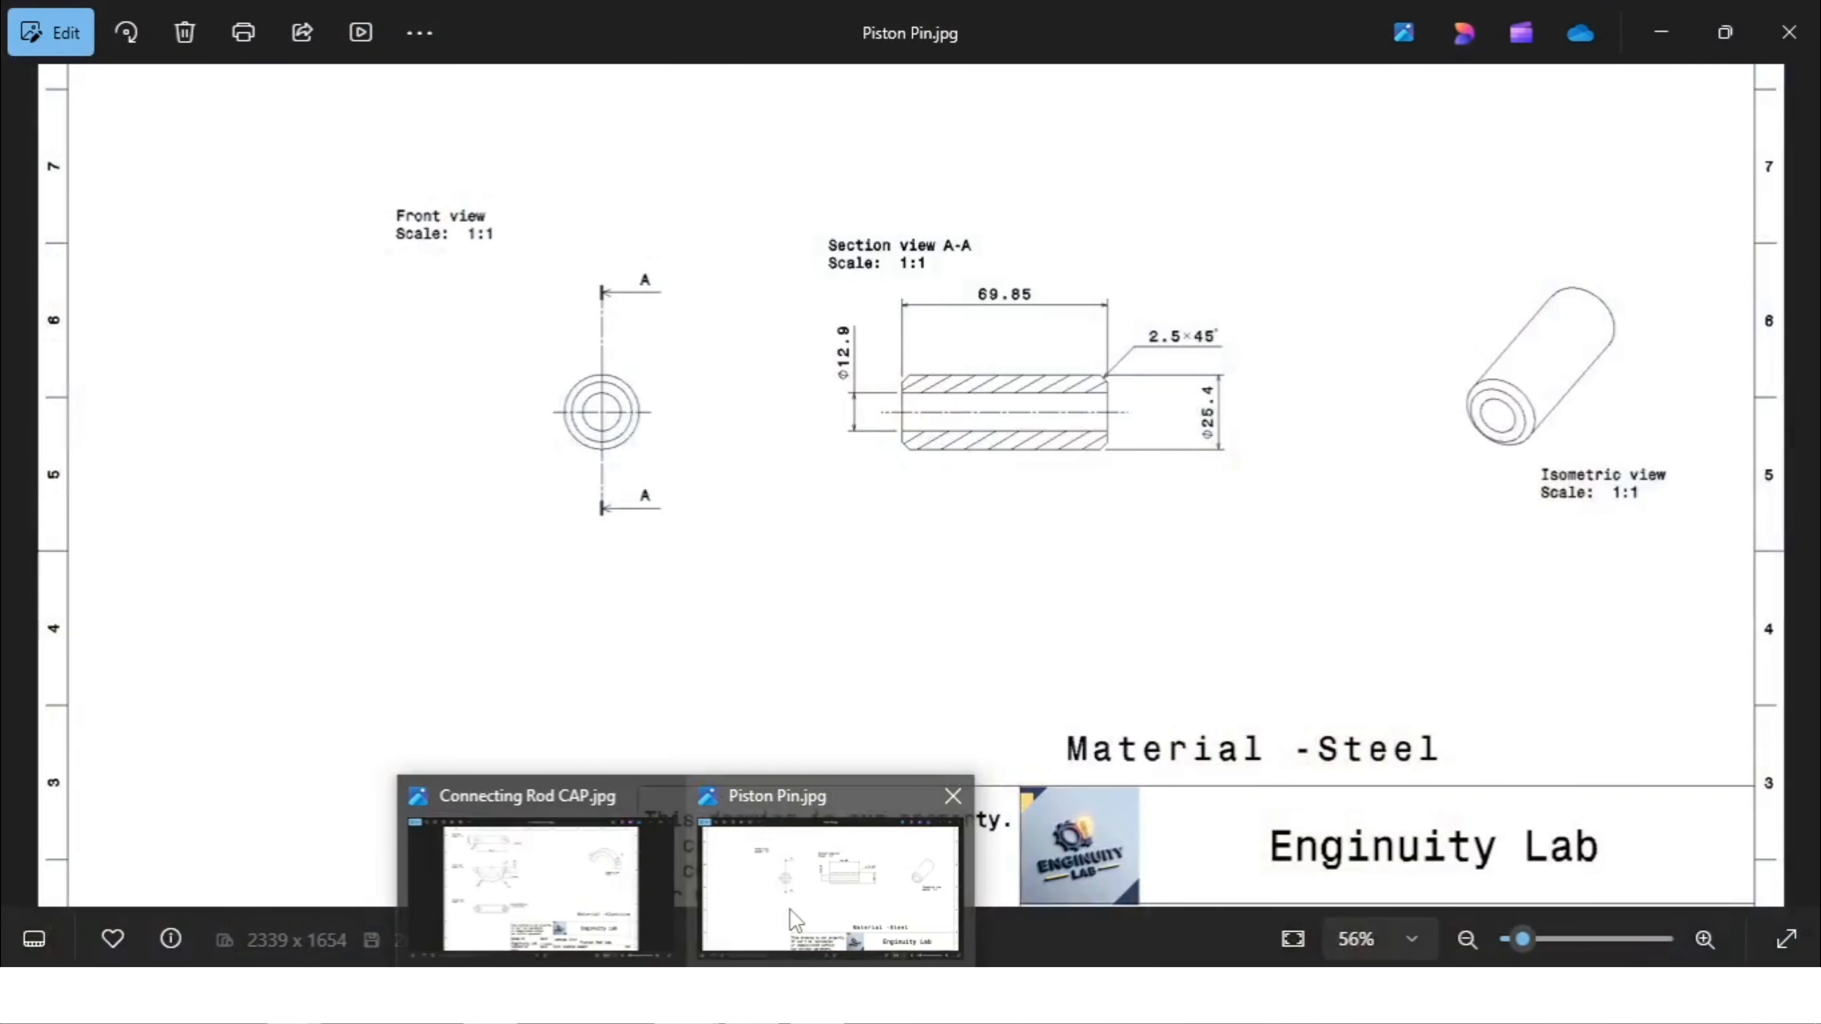
pyautogui.click(790, 908)
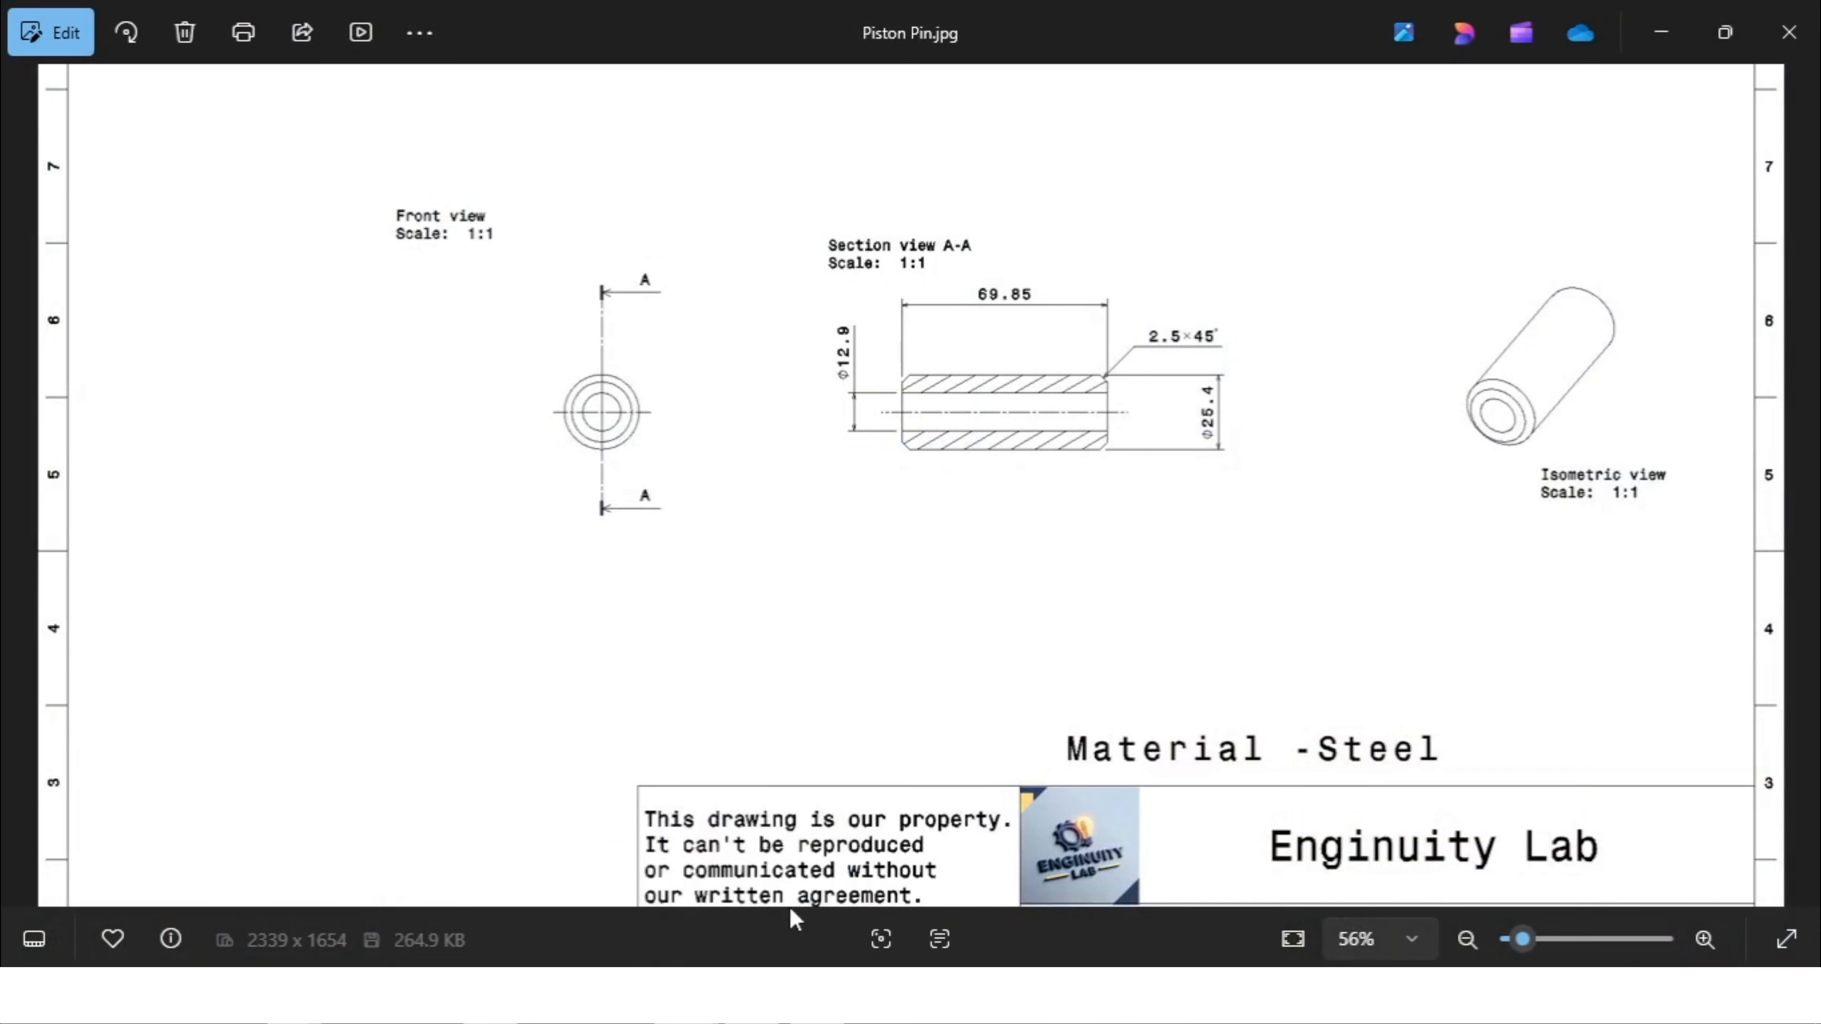
pyautogui.click(799, 997)
pyautogui.doubleClick(935, 354)
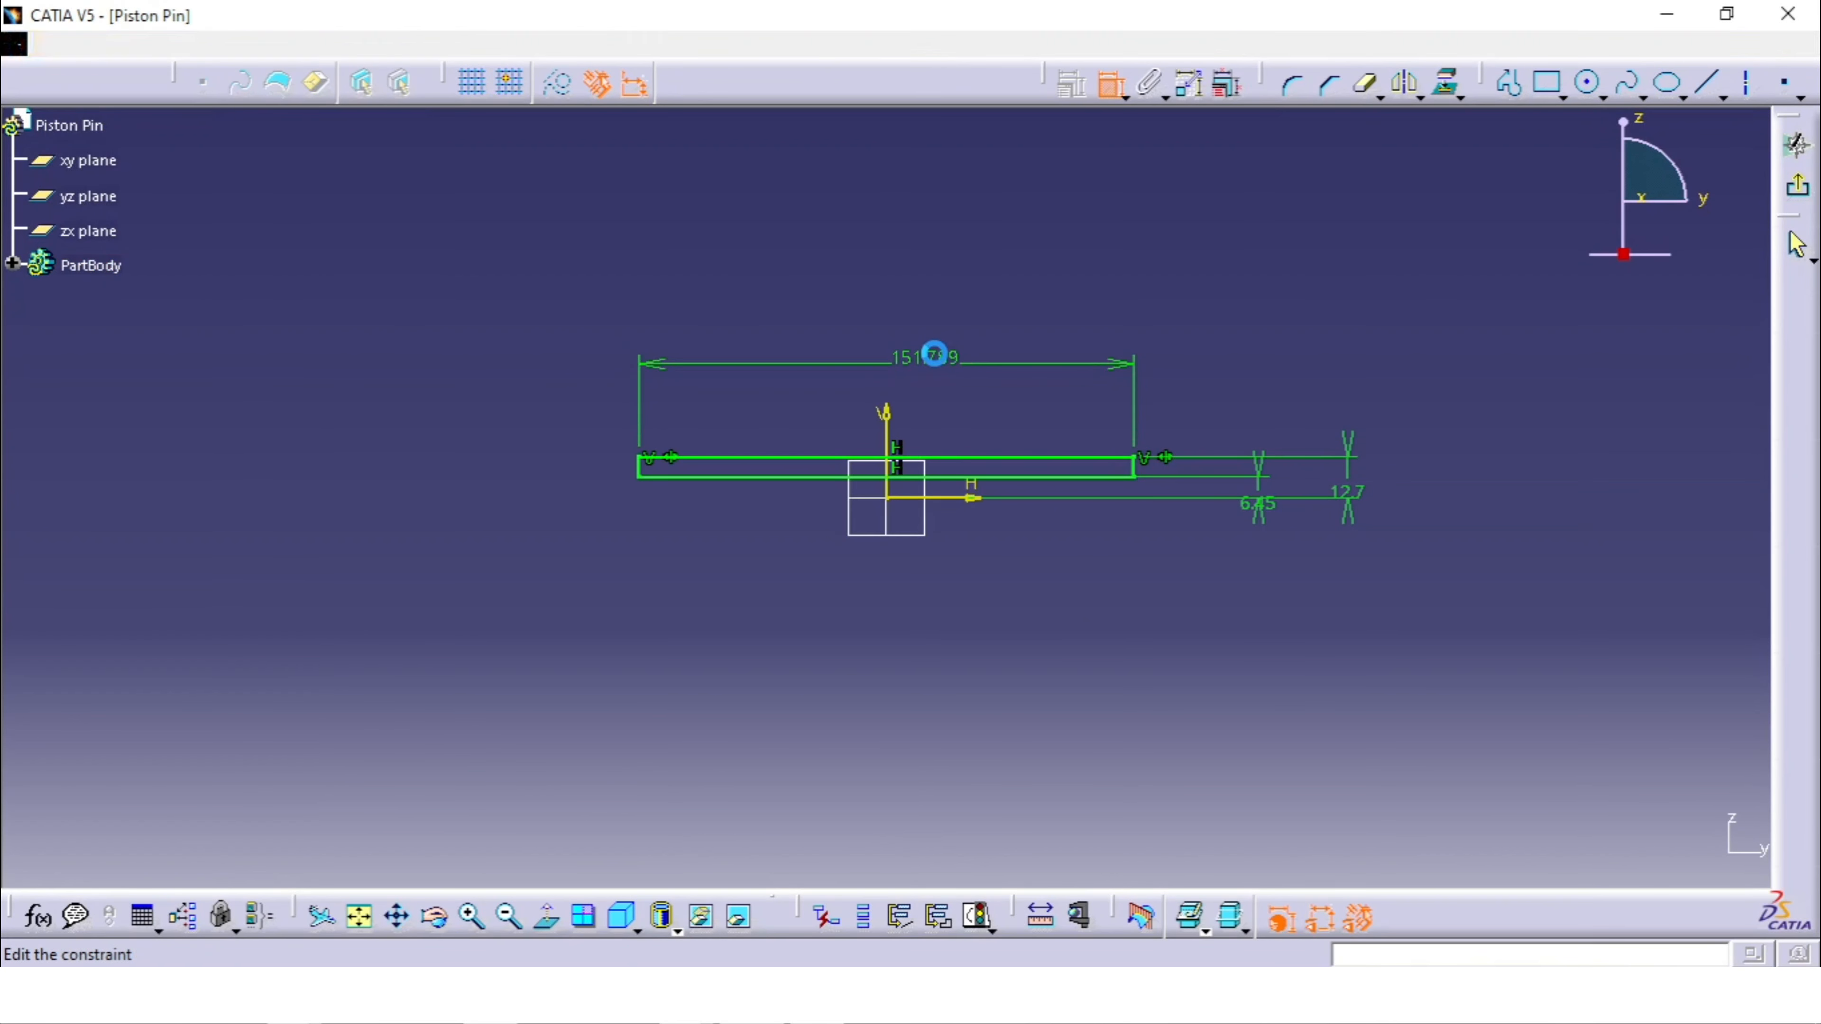
pyautogui.write('69.8')
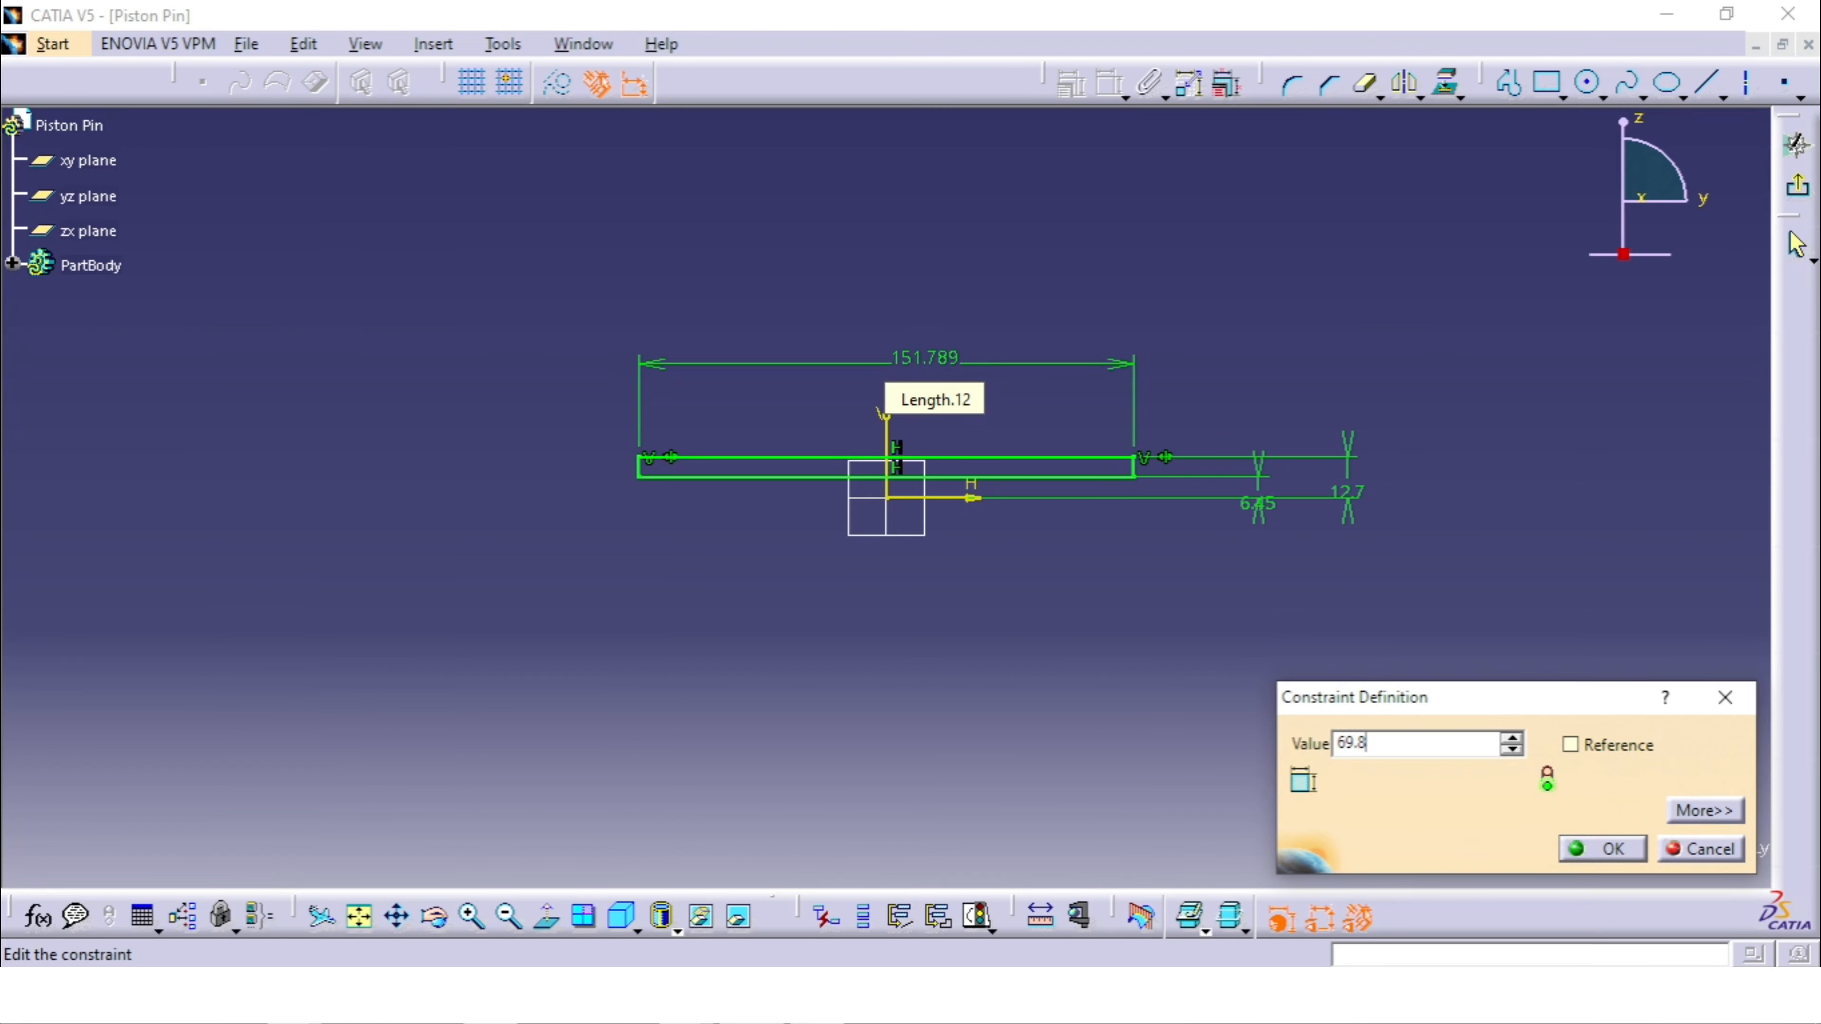
pyautogui.write('5mm')
pyautogui.press('Return')
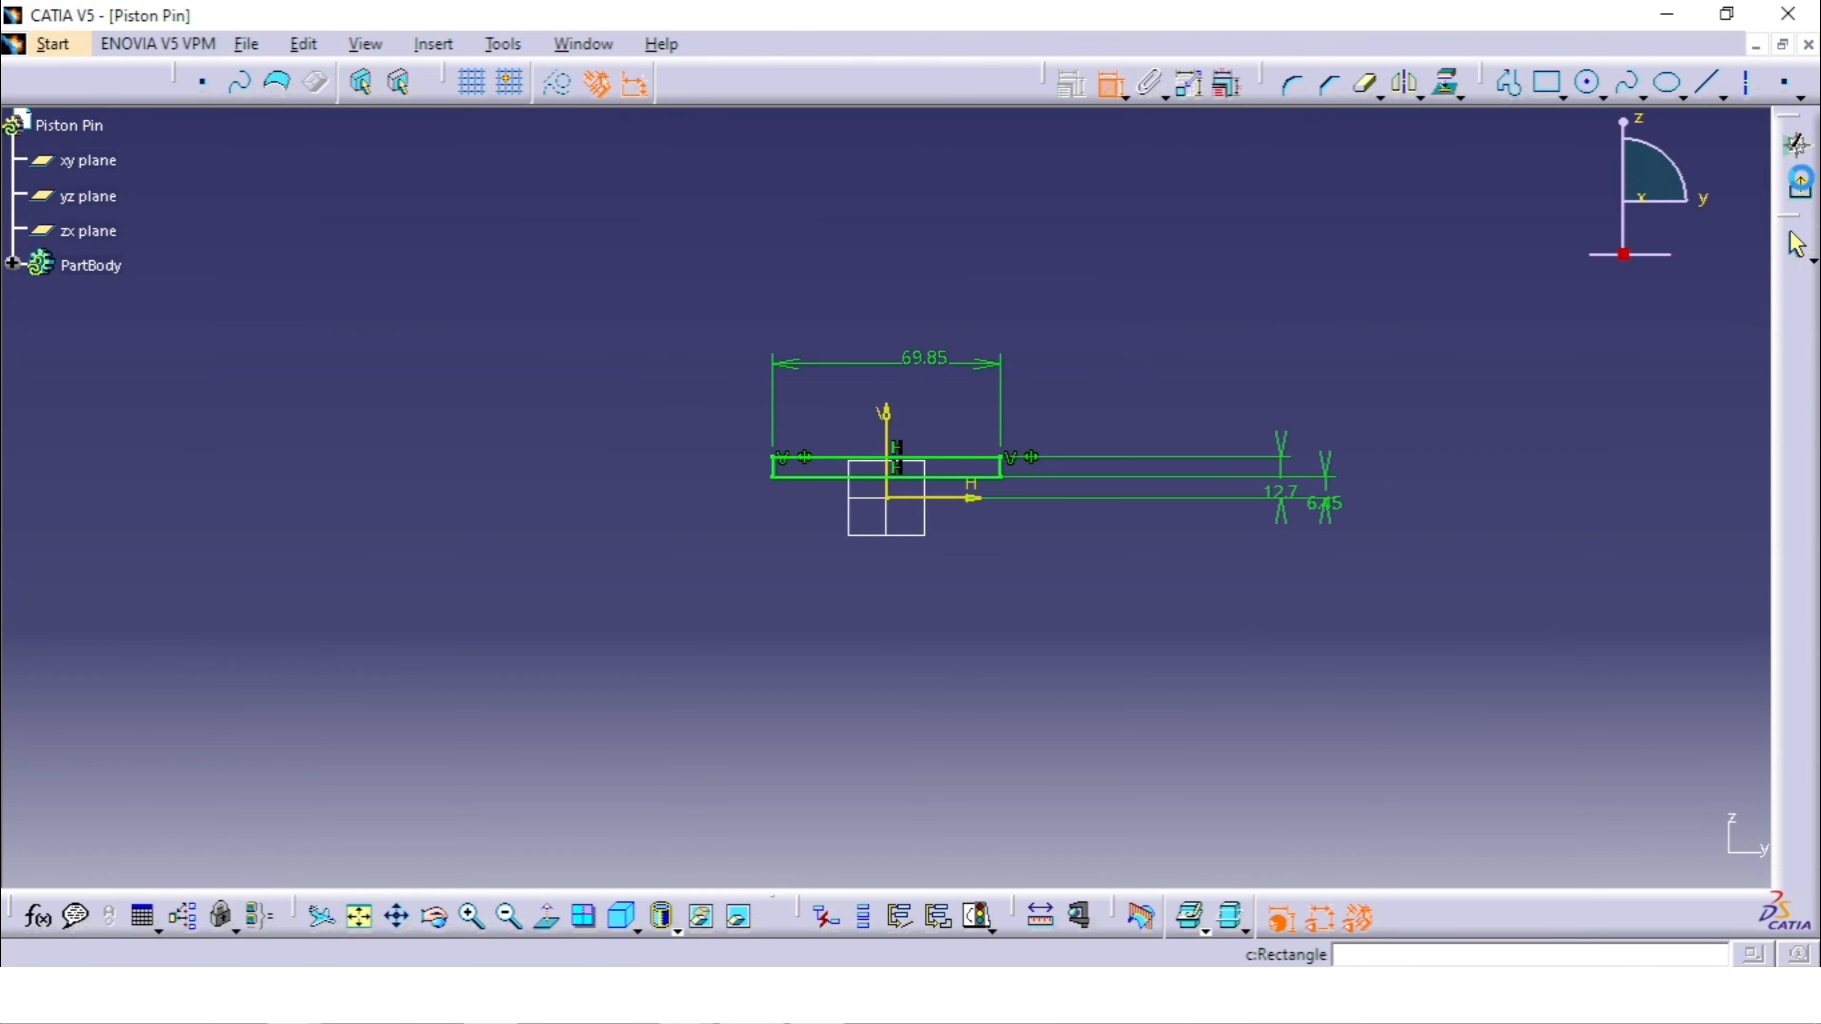
pyautogui.click(1800, 179)
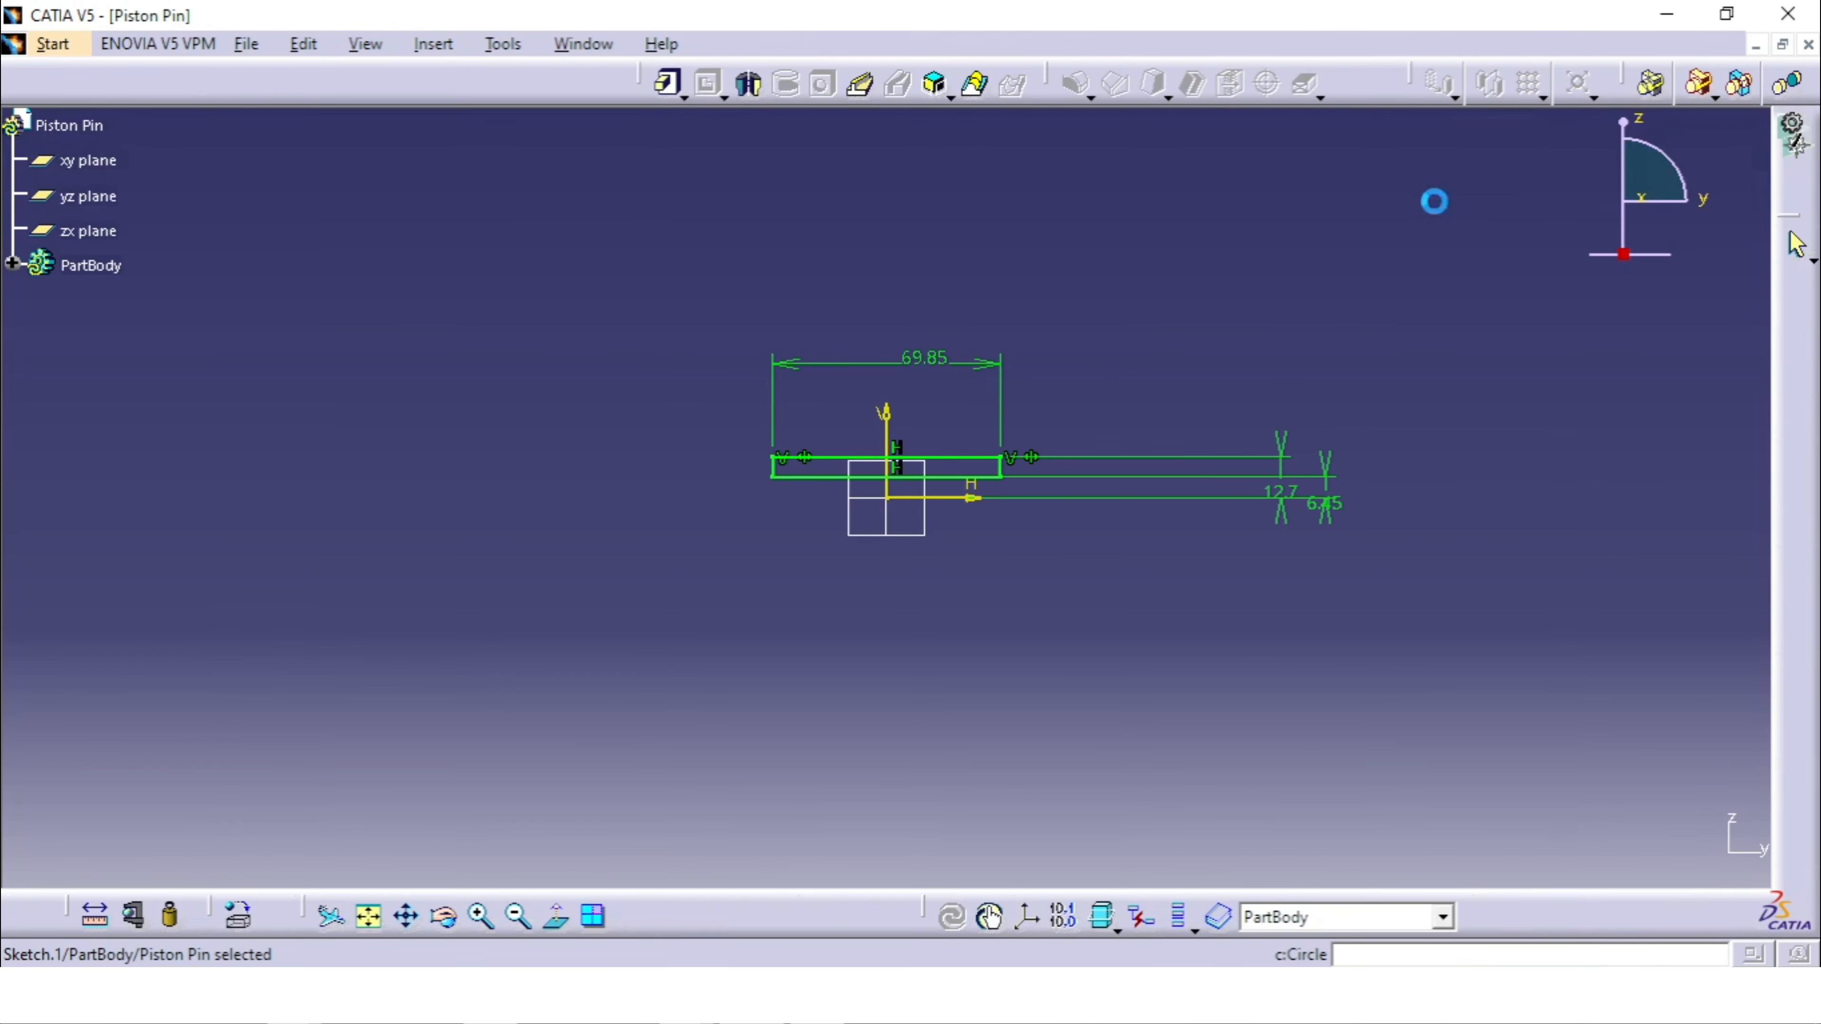
# Step: Revolve the rectangle profile 360 degrees about the sketch's horizontal axis with the Shaft command to form the hollow pin
pyautogui.click(751, 86)
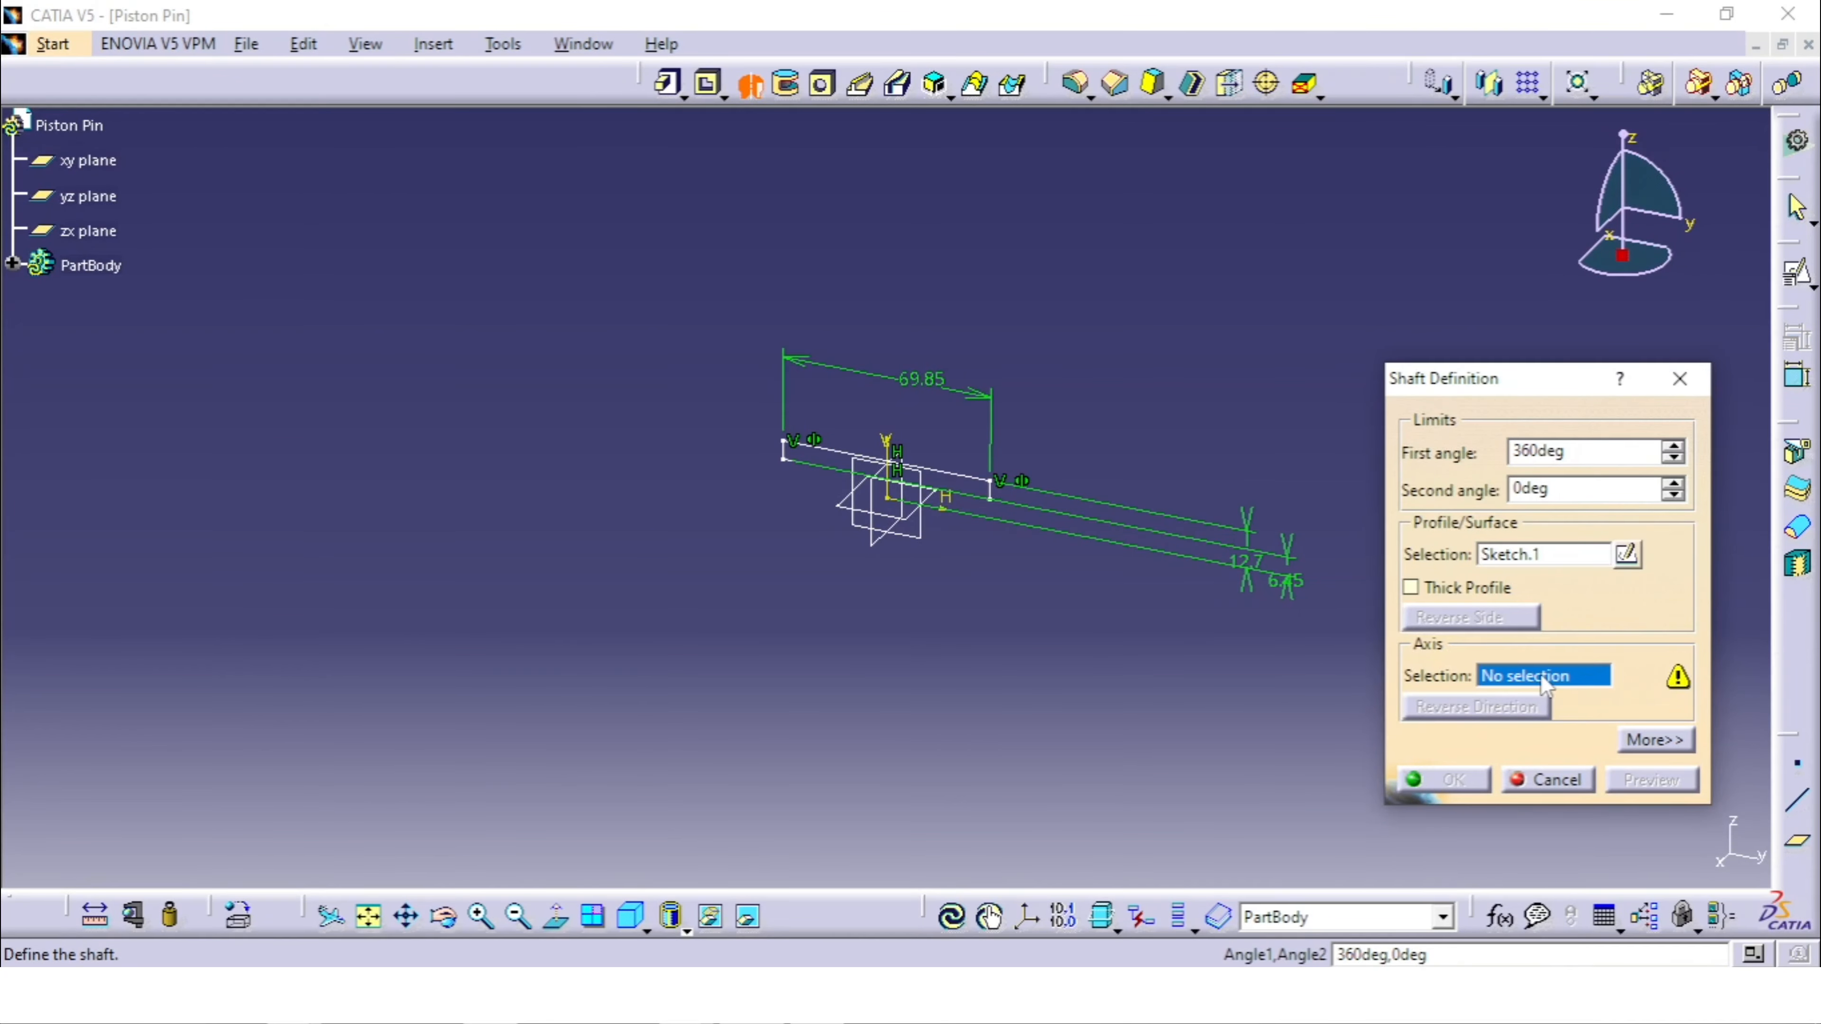
pyautogui.moveTo(935, 649)
pyautogui.keyDown('ctrl'); pyautogui.mouseDown(button='middle')
pyautogui.moveTo(996, 512)
pyautogui.moveTo(987, 449)
pyautogui.mouseUp(button='middle'); pyautogui.keyUp('ctrl')
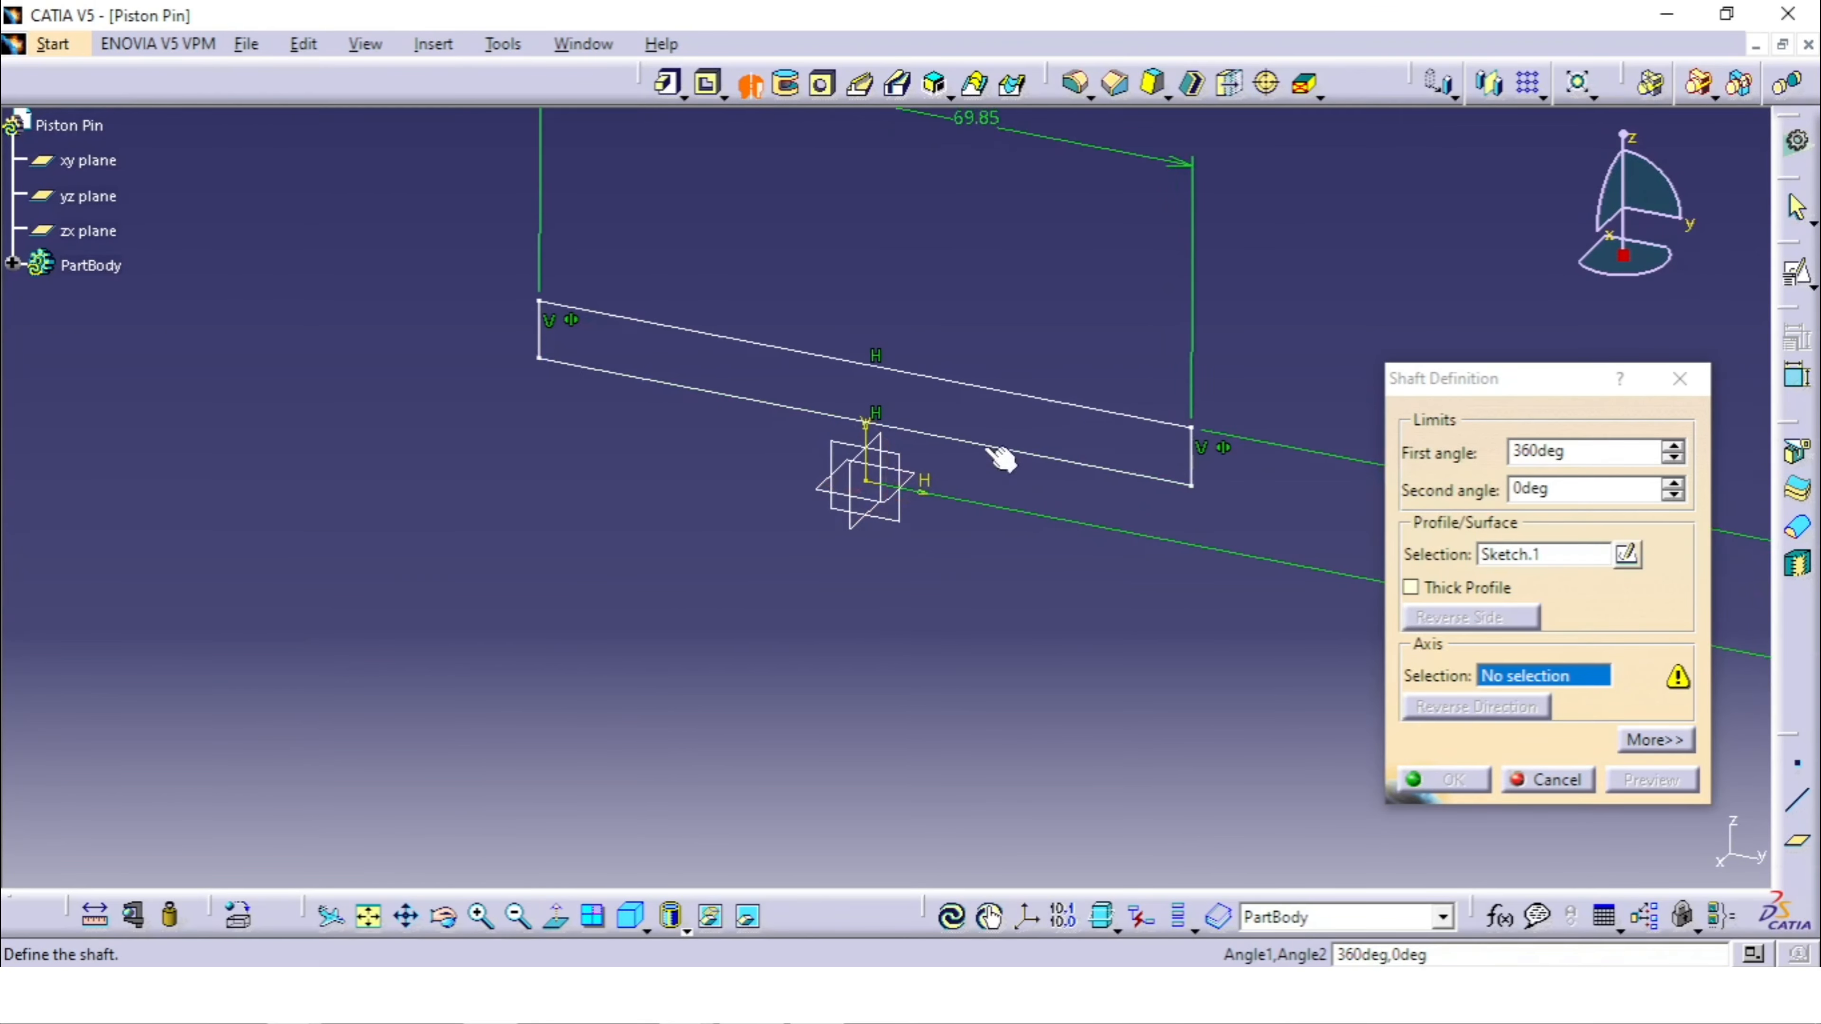
pyautogui.click(933, 479)
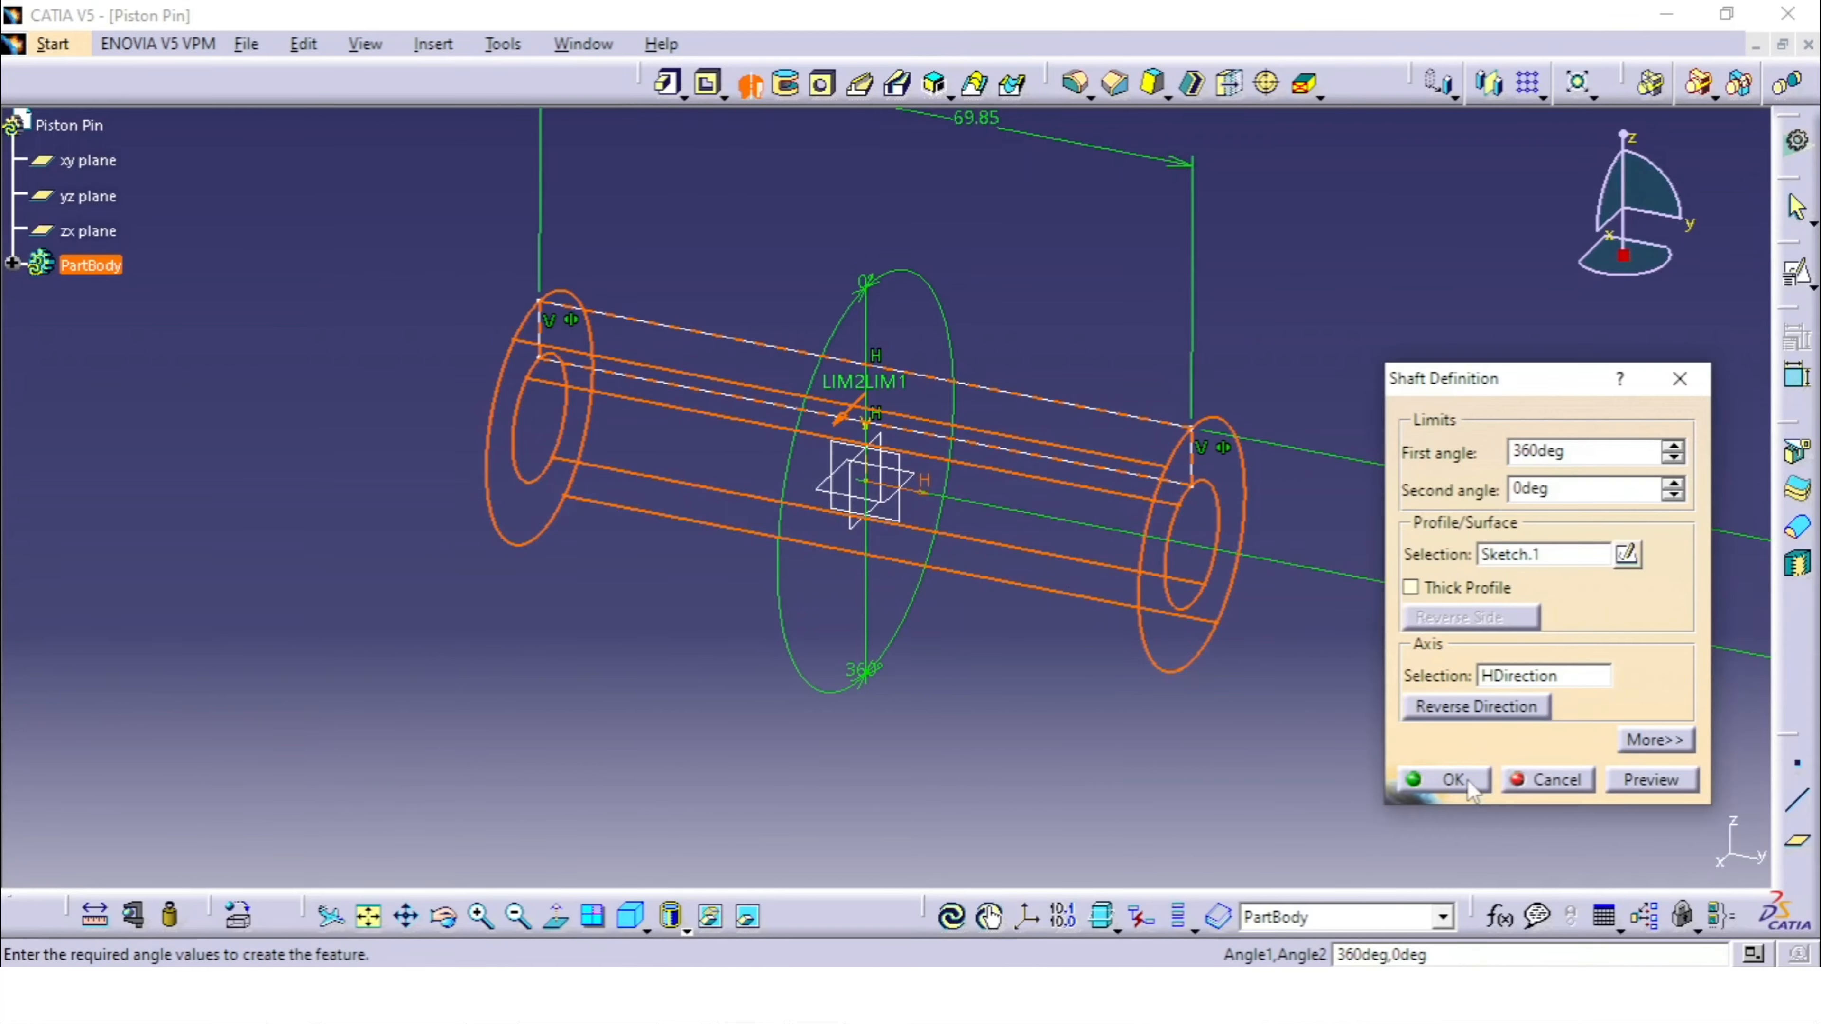
pyautogui.click(1467, 782)
pyautogui.click(1403, 679)
pyautogui.keyDown('ctrl'); pyautogui.moveTo(1402, 679); pyautogui.dragTo(1401, 753, button='middle'); pyautogui.keyUp('ctrl')
pyautogui.moveTo(1131, 467)
pyautogui.mouseDown(button='middle')
pyautogui.moveTo(738, 572)
pyautogui.moveTo(1118, 517)
pyautogui.moveTo(1129, 499)
pyautogui.mouseUp(button='middle')
# Step: Check the chamfer size in the drawing and chamfer the outer circular edges at both pin ends with 2.5 mm at 45 degrees
pyautogui.click(686, 996)
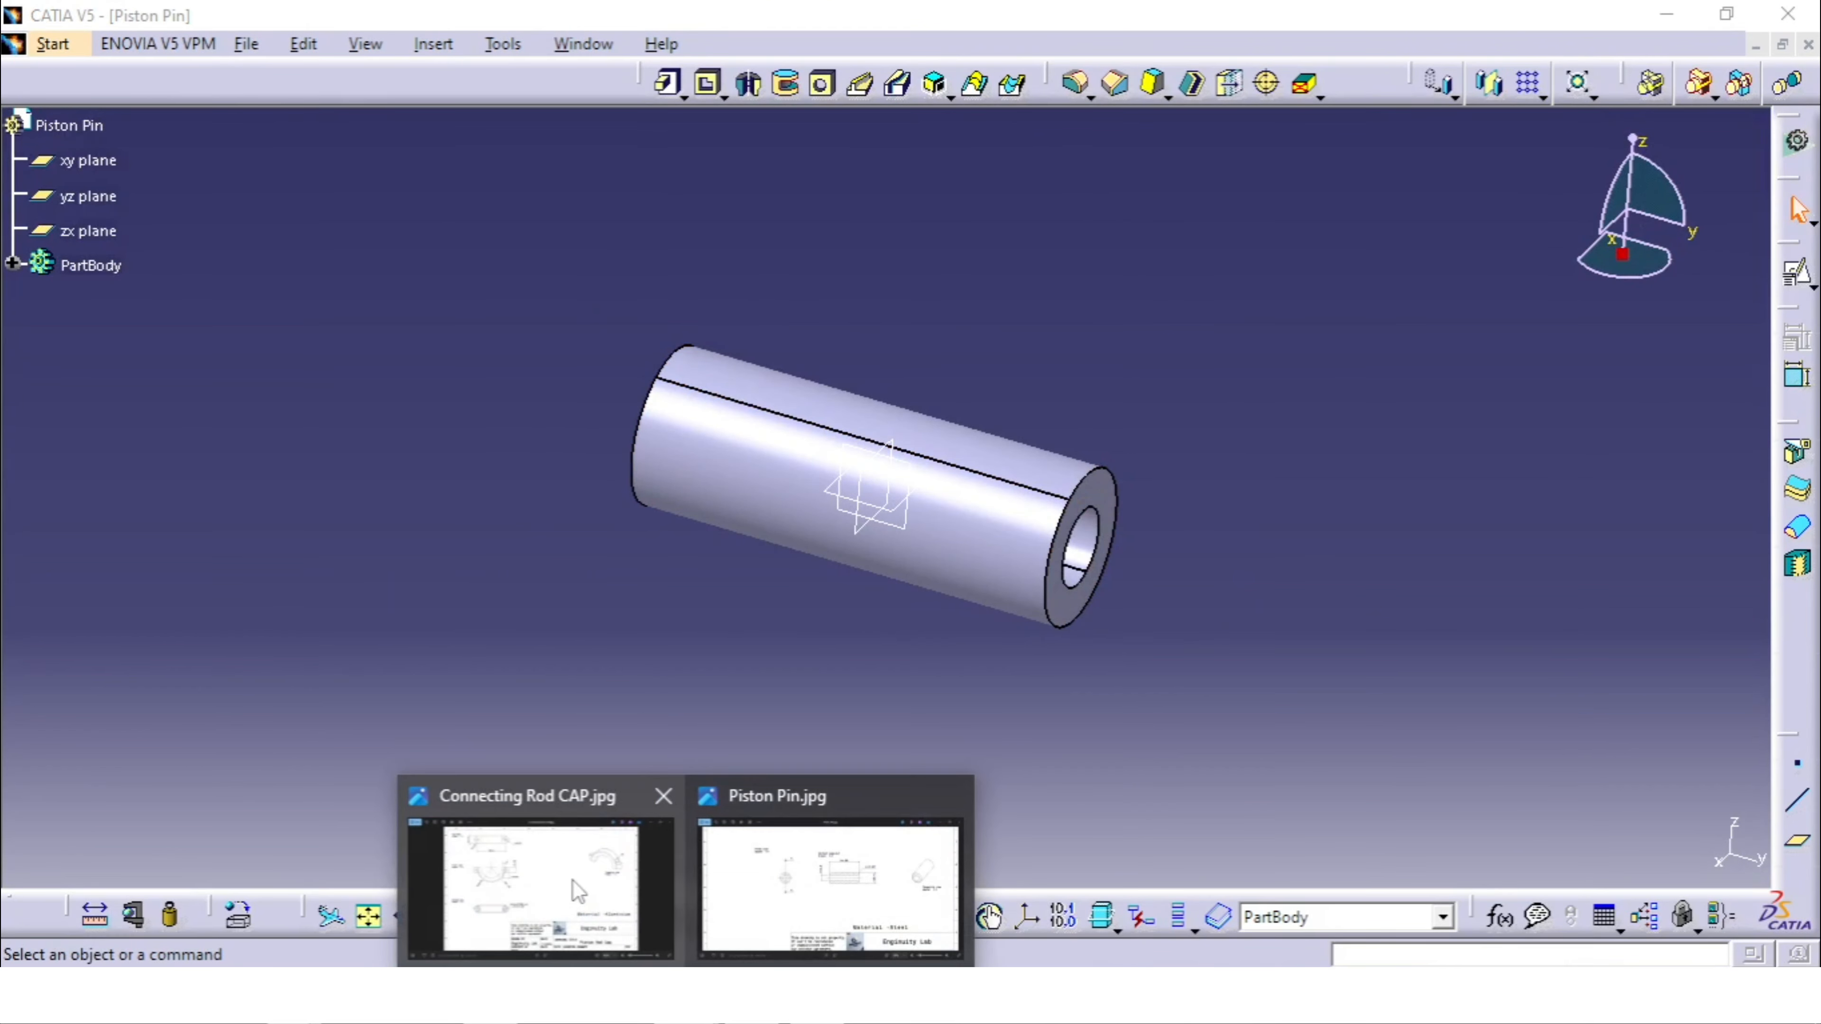
pyautogui.click(831, 886)
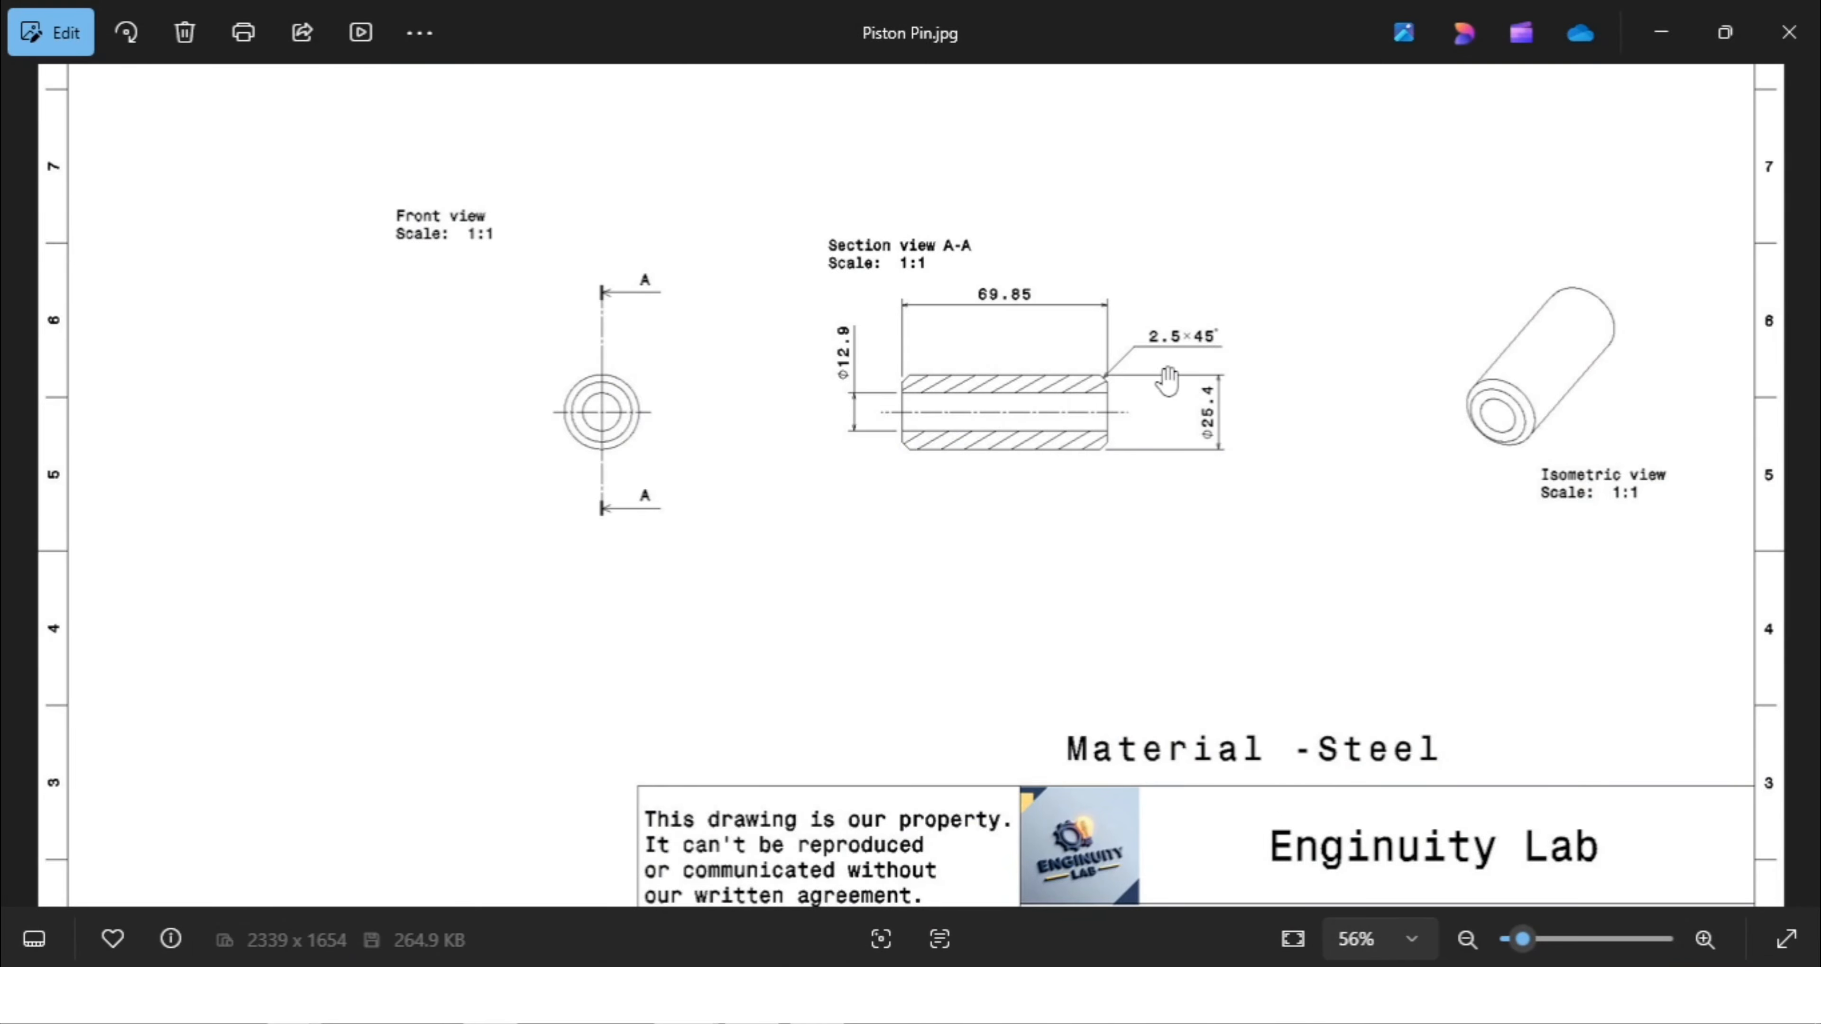
pyautogui.click(810, 996)
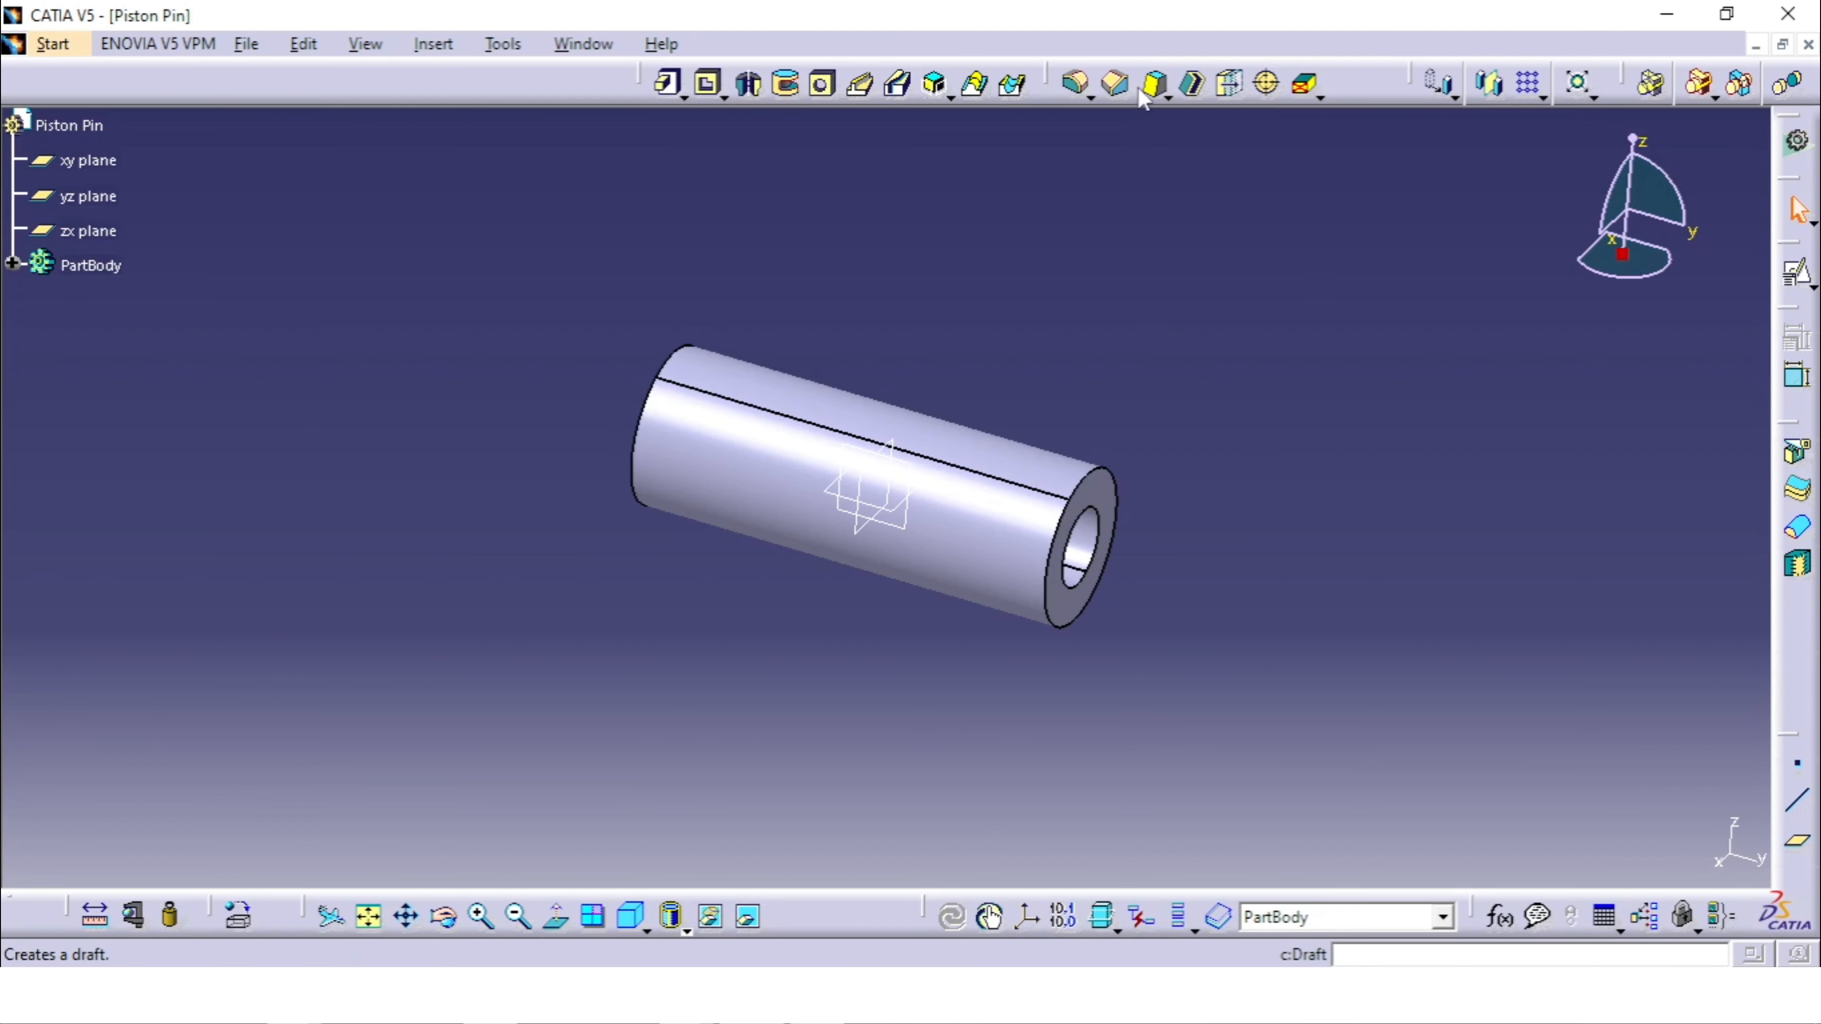
pyautogui.click(1118, 86)
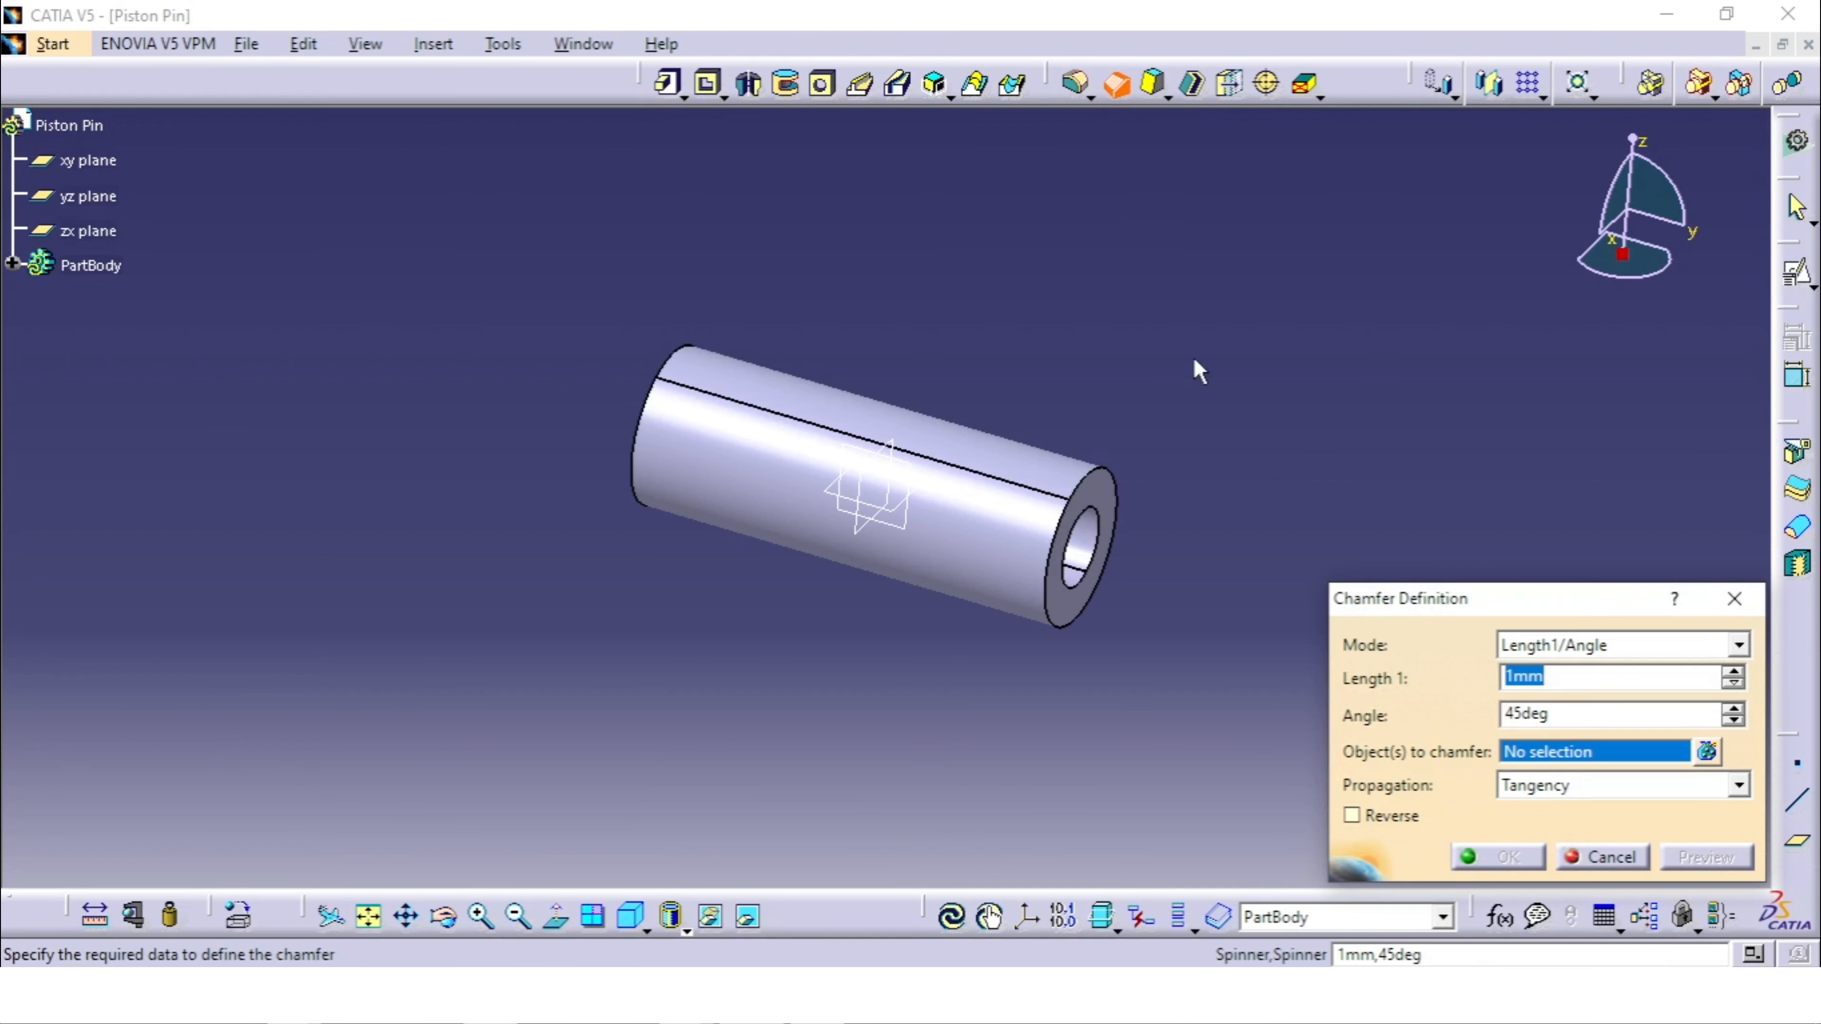
pyautogui.click(1107, 479)
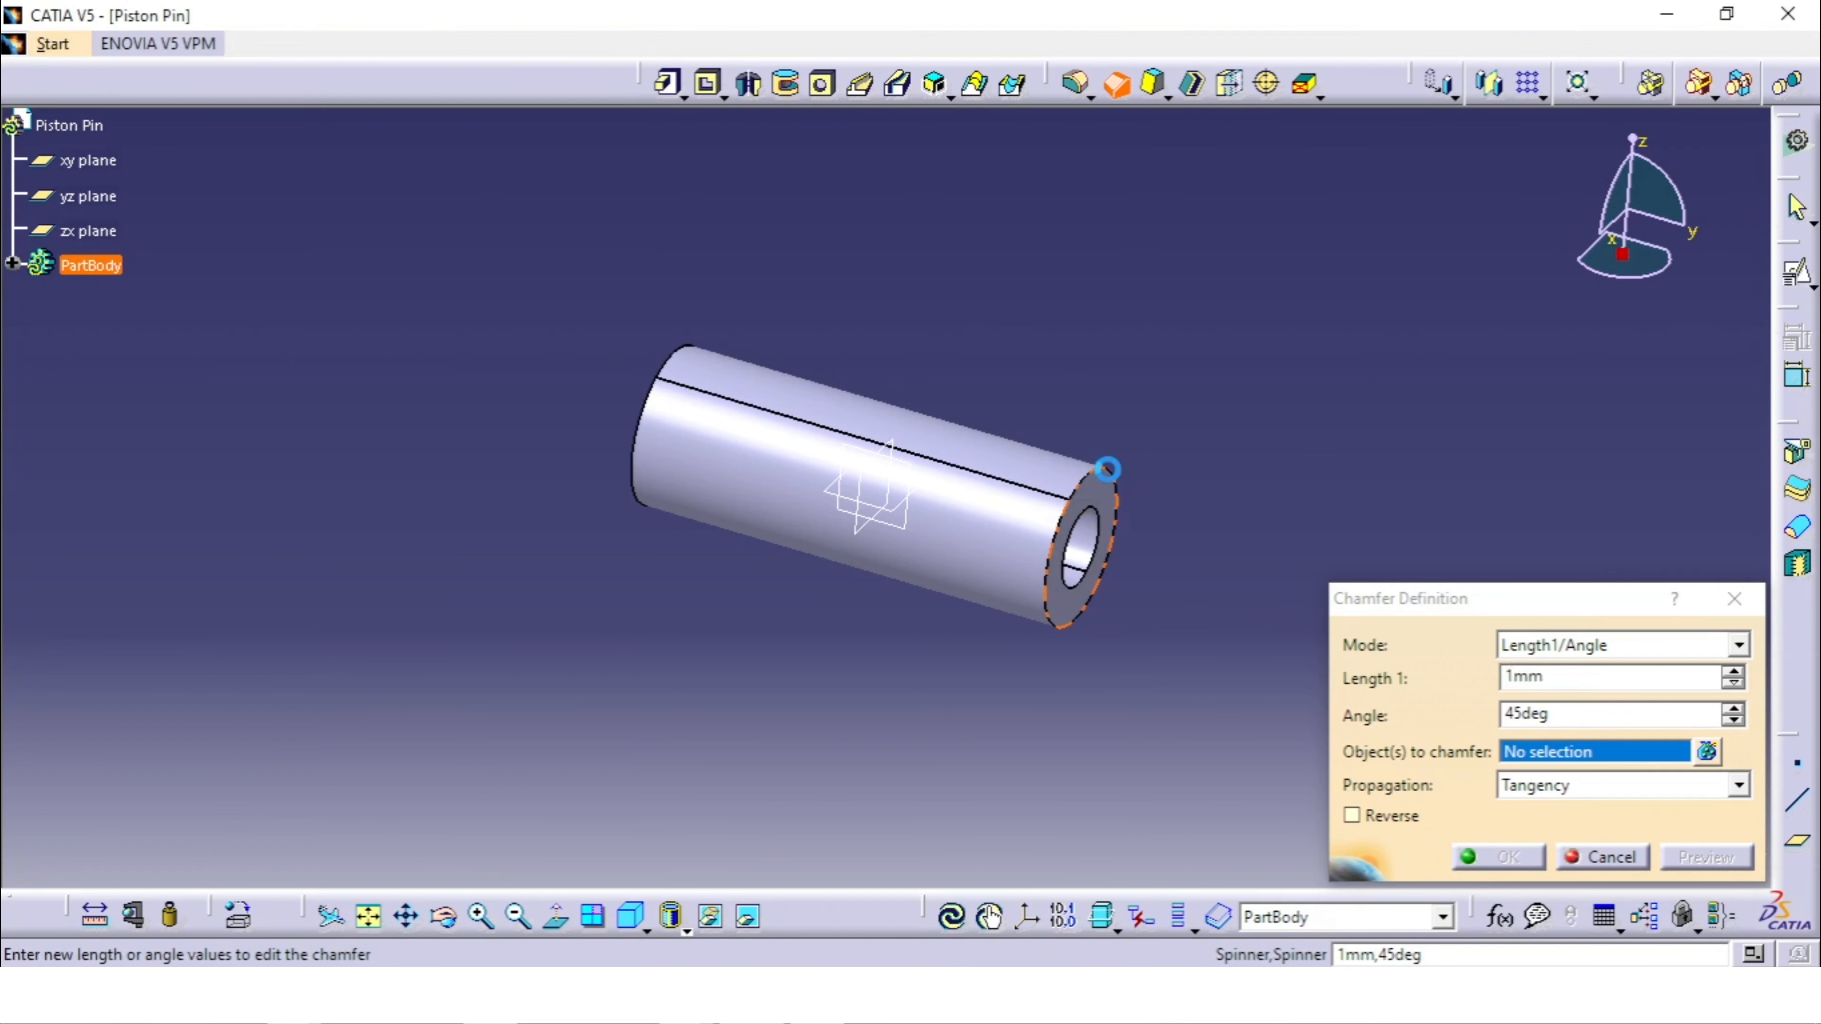
pyautogui.click(692, 351)
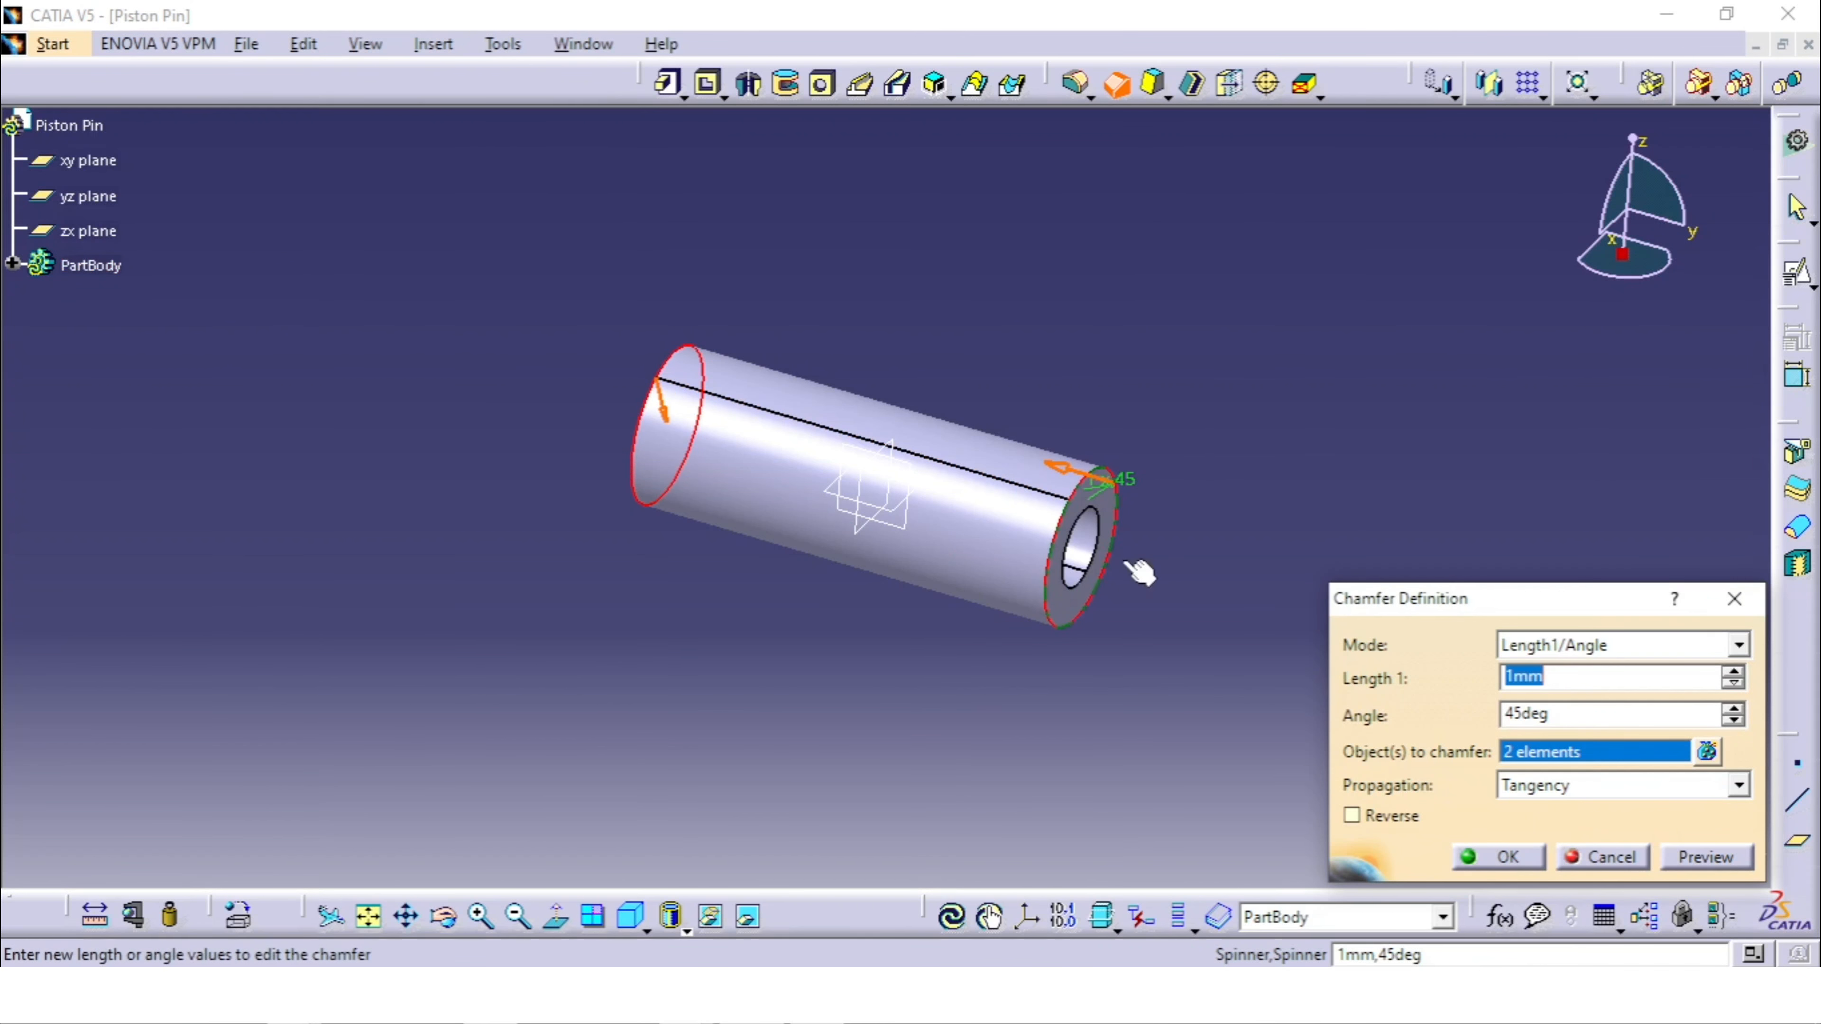
pyautogui.write('2.5')
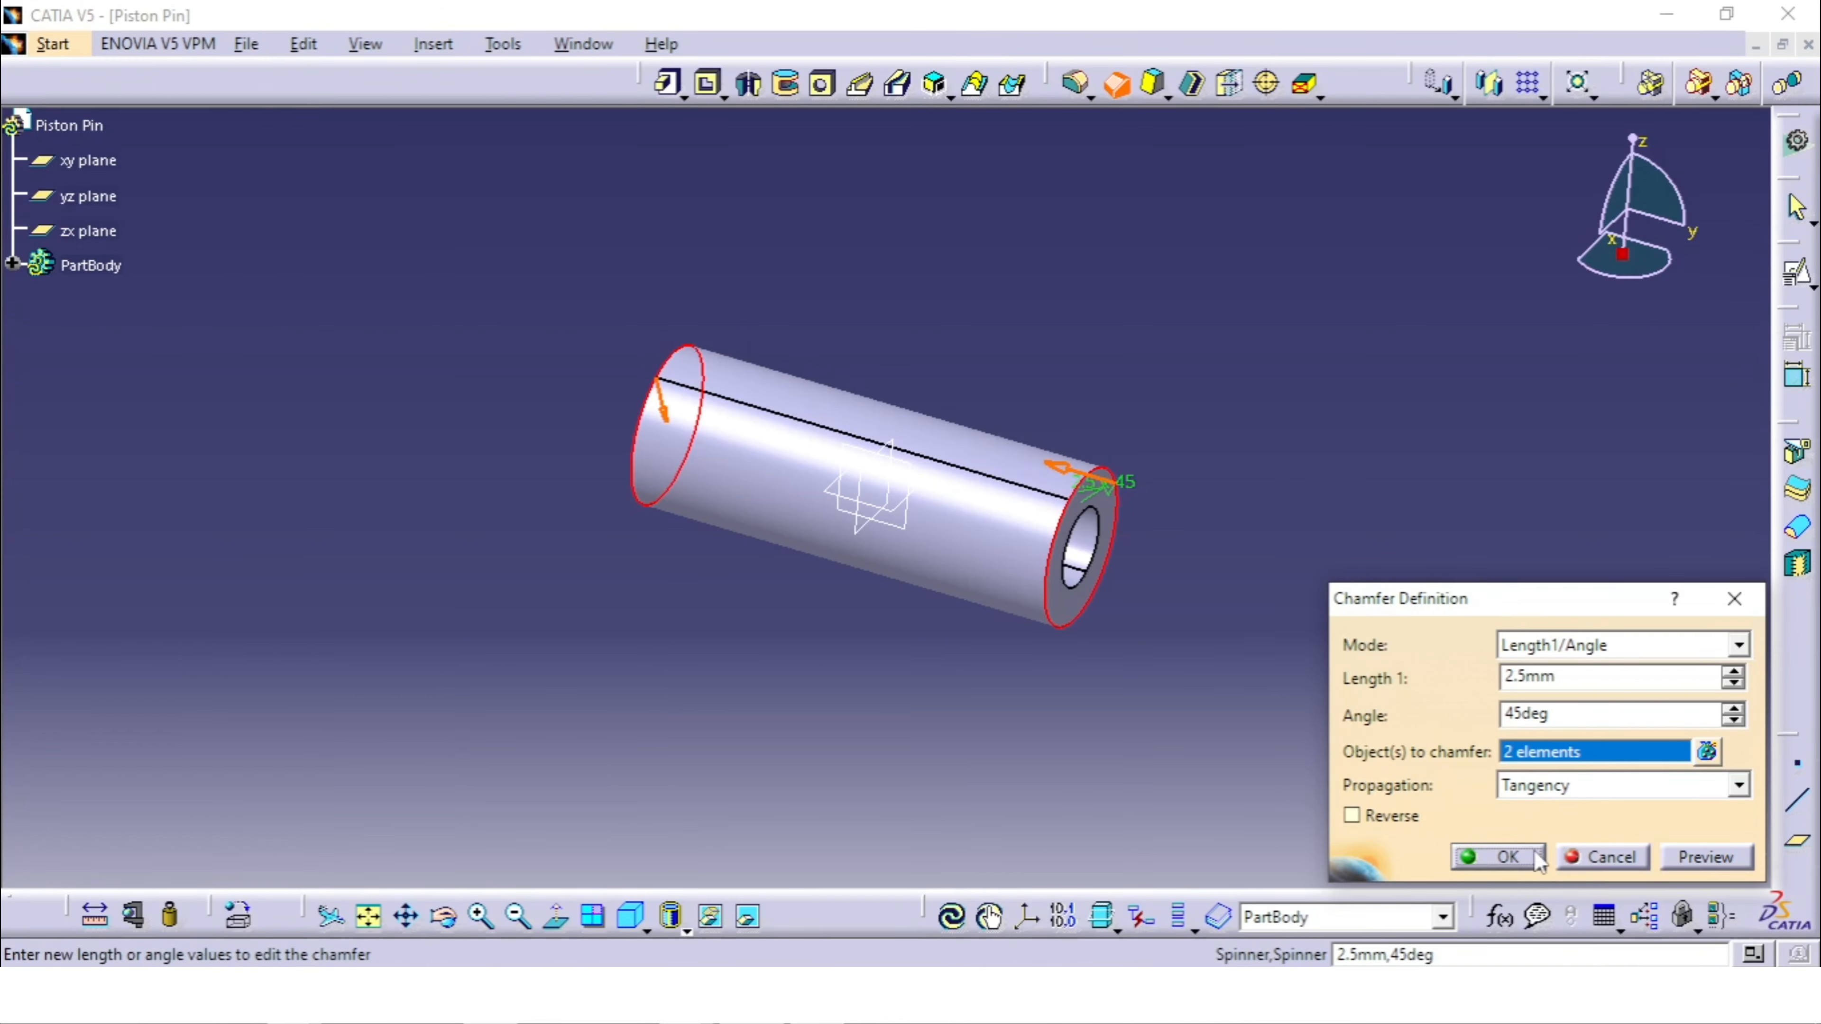
pyautogui.click(1509, 858)
pyautogui.moveTo(1321, 678); pyautogui.dragTo(1135, 317, button='middle')
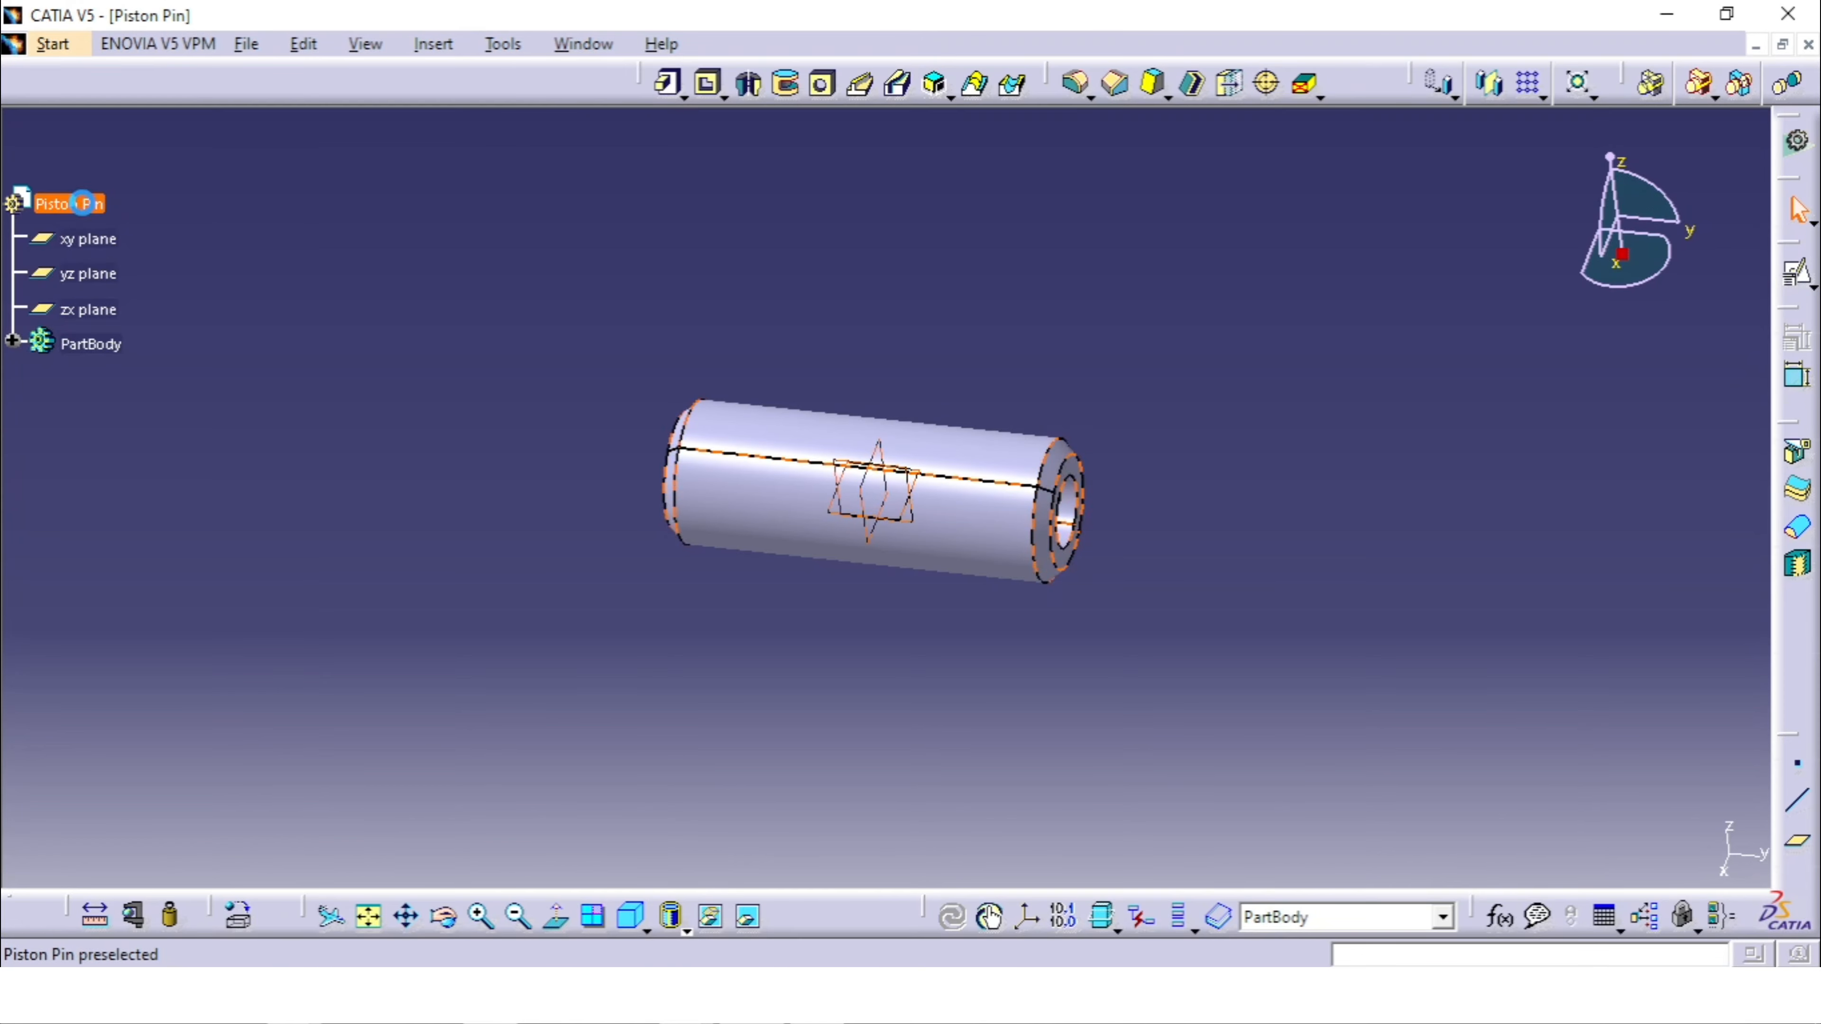
# Step: Check the material in the drawing and apply Steel from the metal materials to the Piston Pin part
pyautogui.click(69, 204)
pyautogui.click(238, 918)
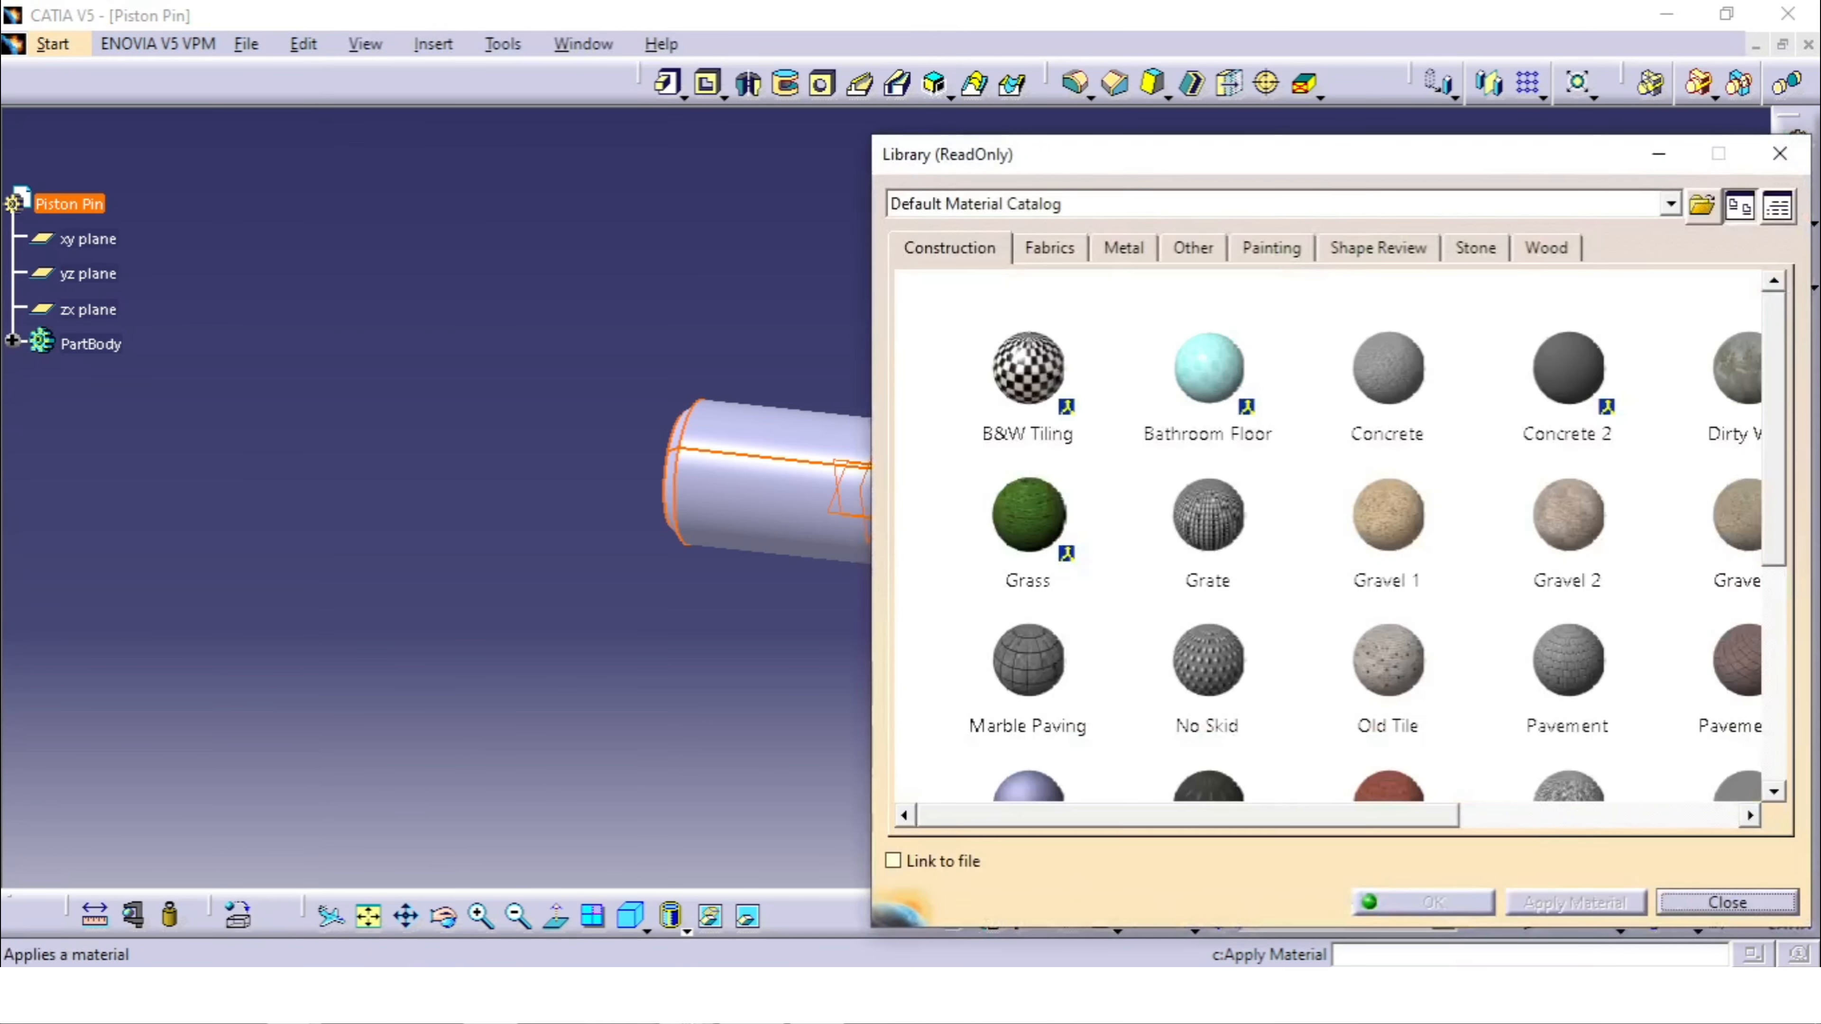
pyautogui.moveTo(725, 943)
pyautogui.click(759, 895)
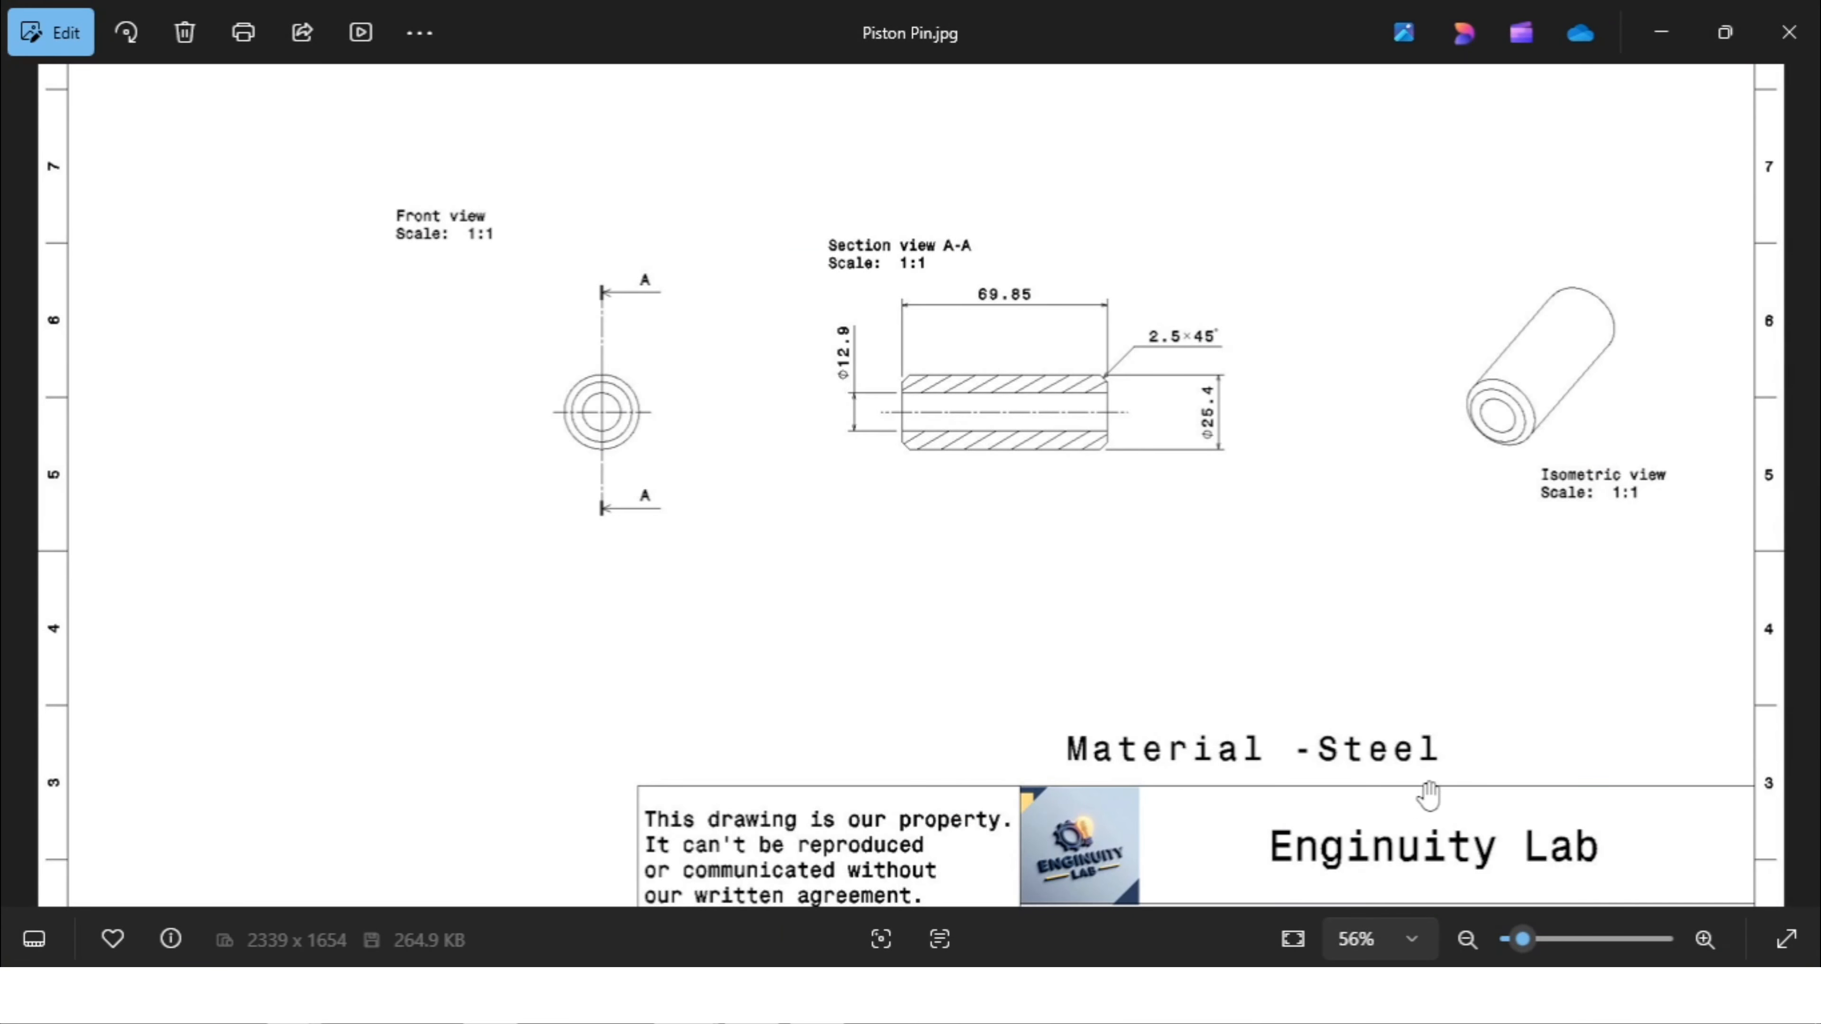
pyautogui.click(814, 994)
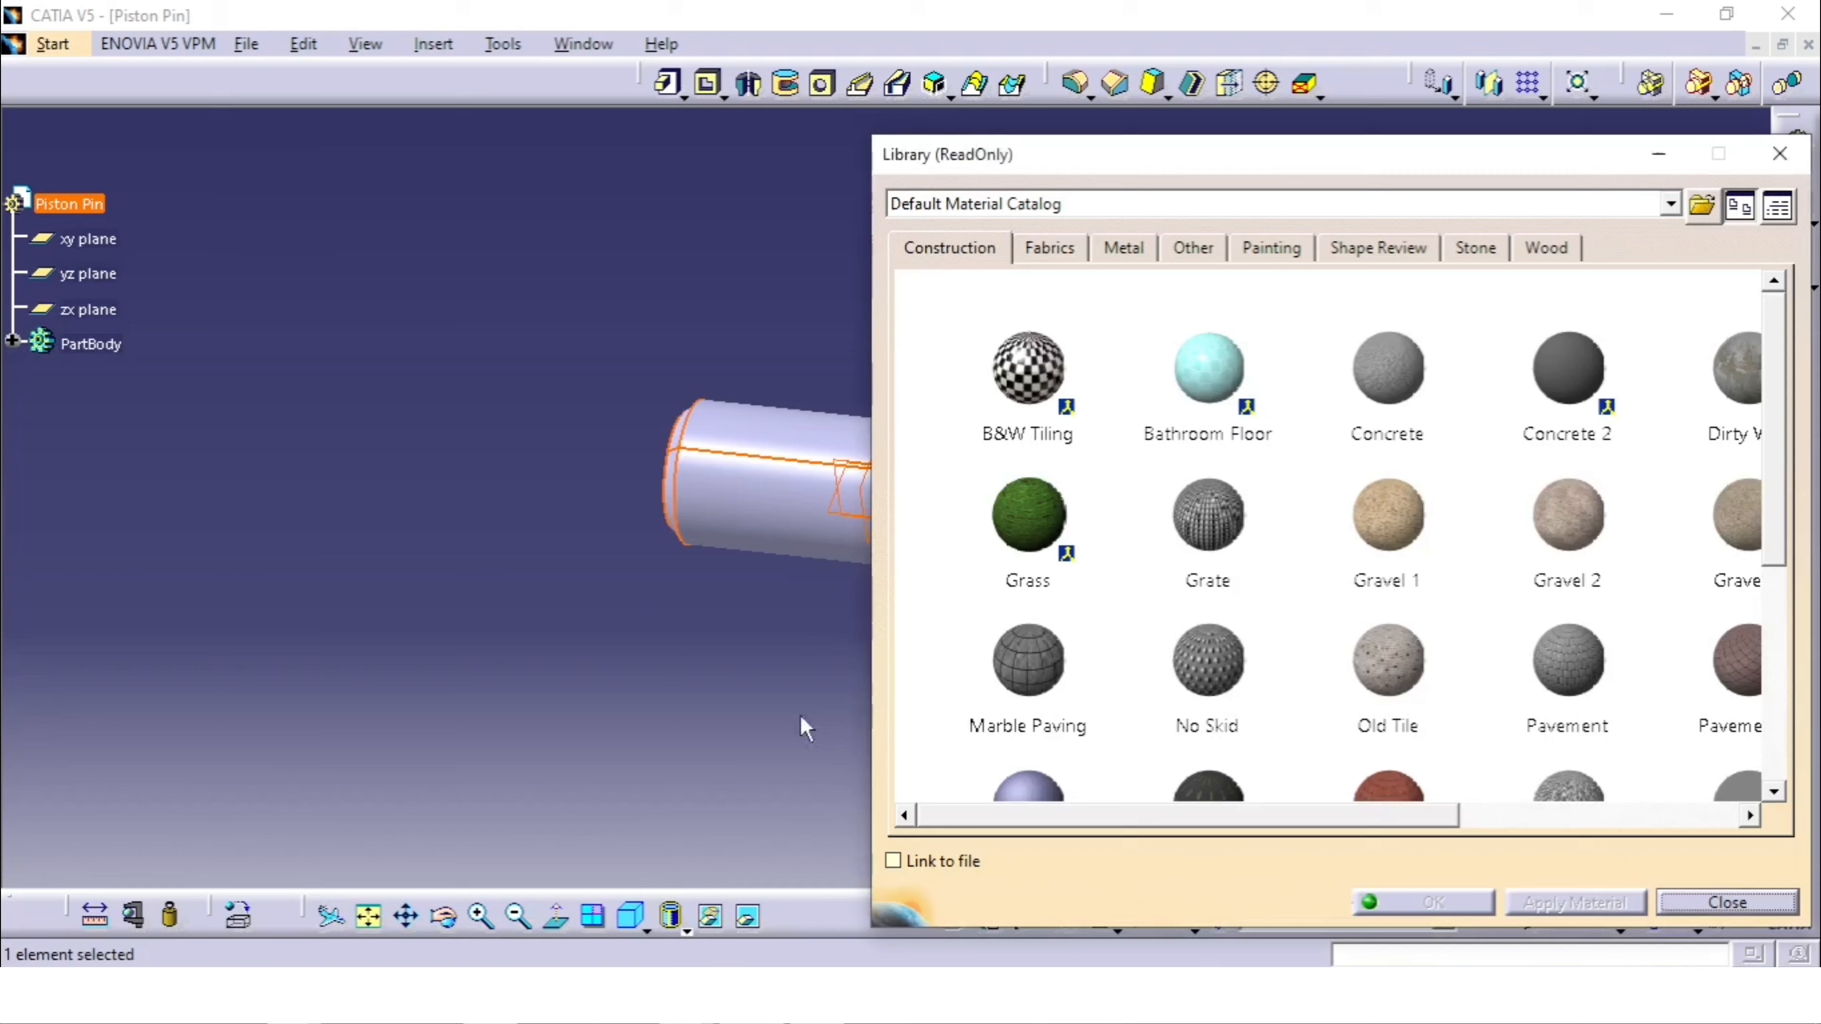
pyautogui.click(1140, 251)
pyautogui.scroll(-3, 1176, 531)
pyautogui.click(1033, 625)
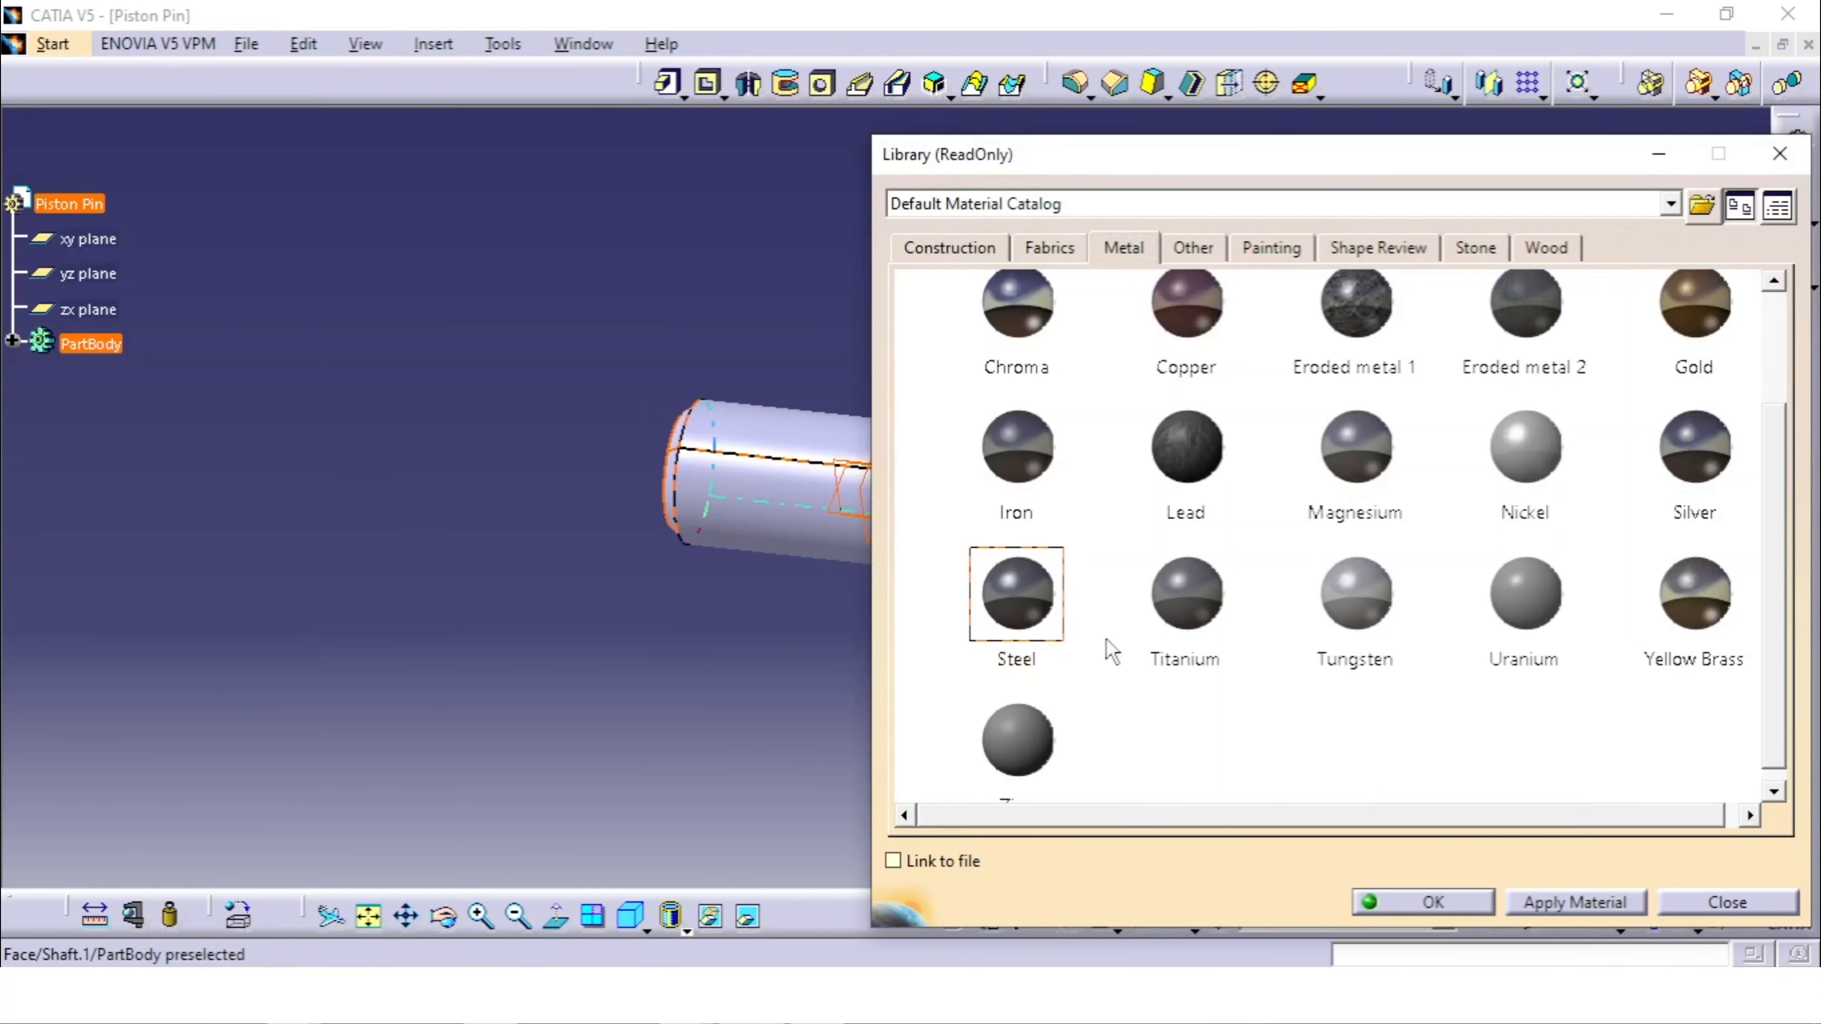
pyautogui.click(1558, 902)
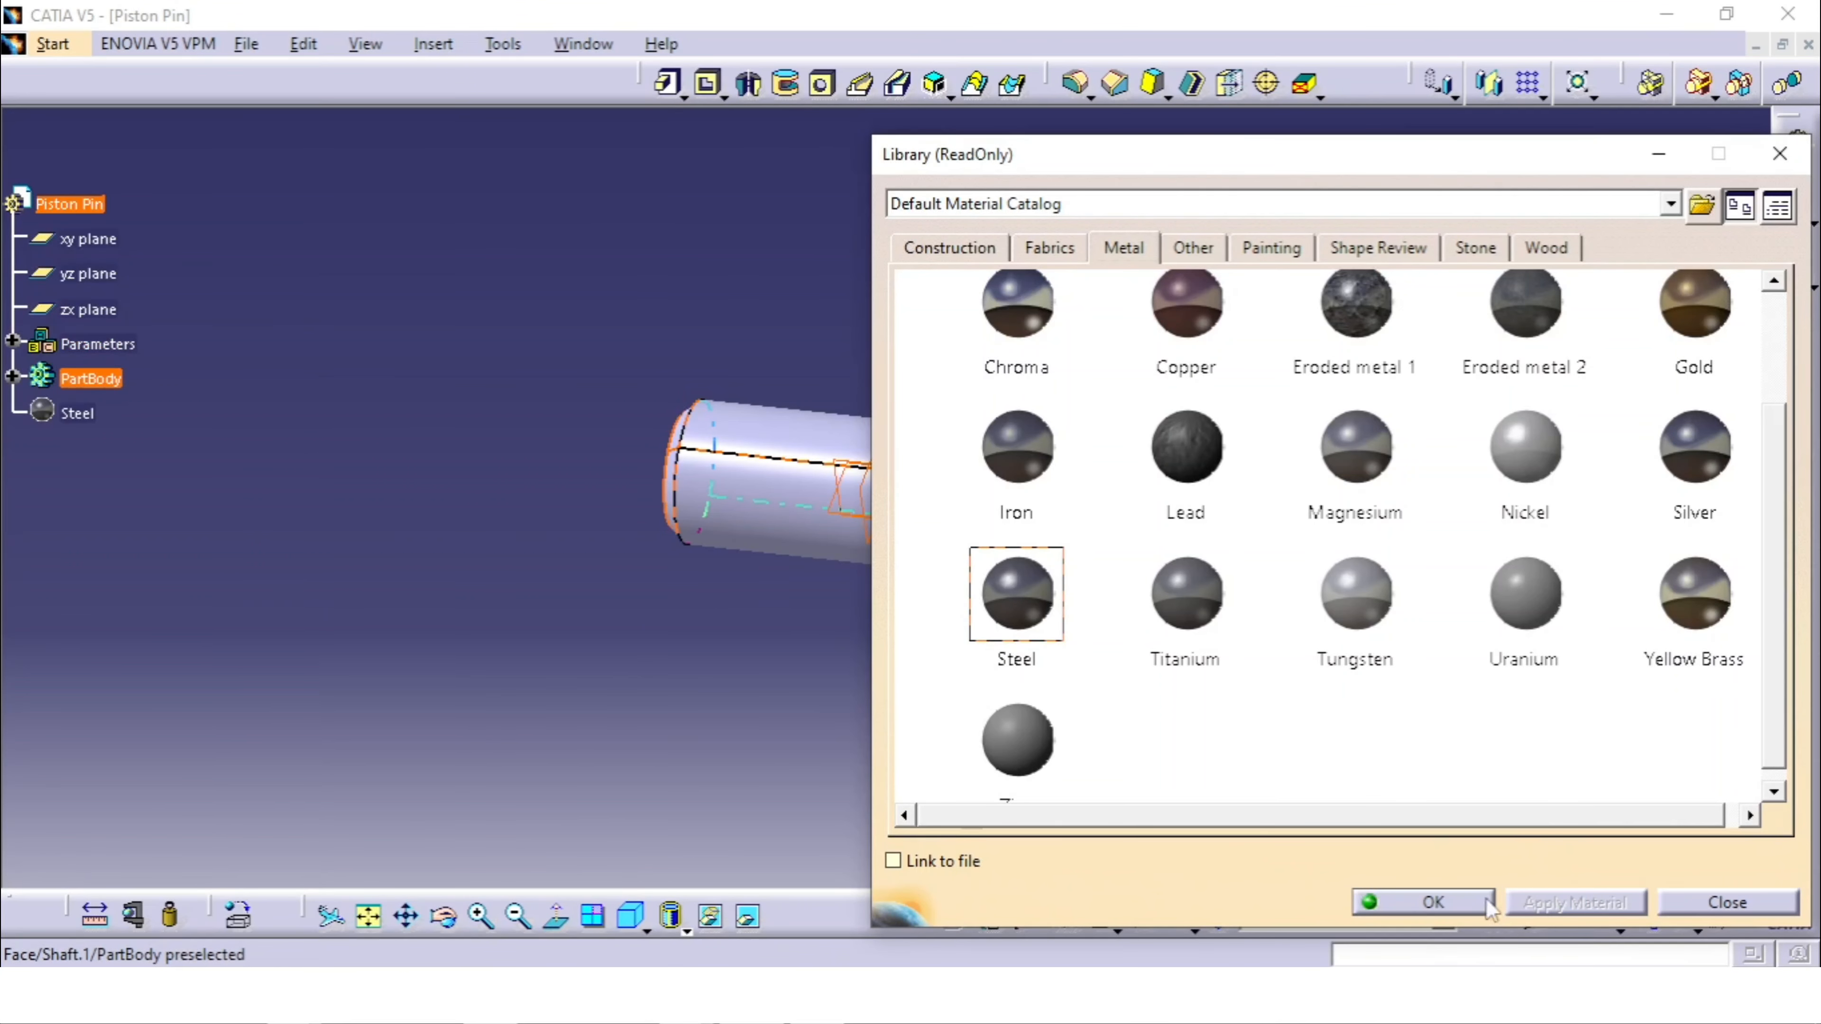
pyautogui.click(1433, 901)
# Step: Display the piston pin in Shading with Material mode and inspect it from an angled view
pyautogui.middleClick(862, 621)
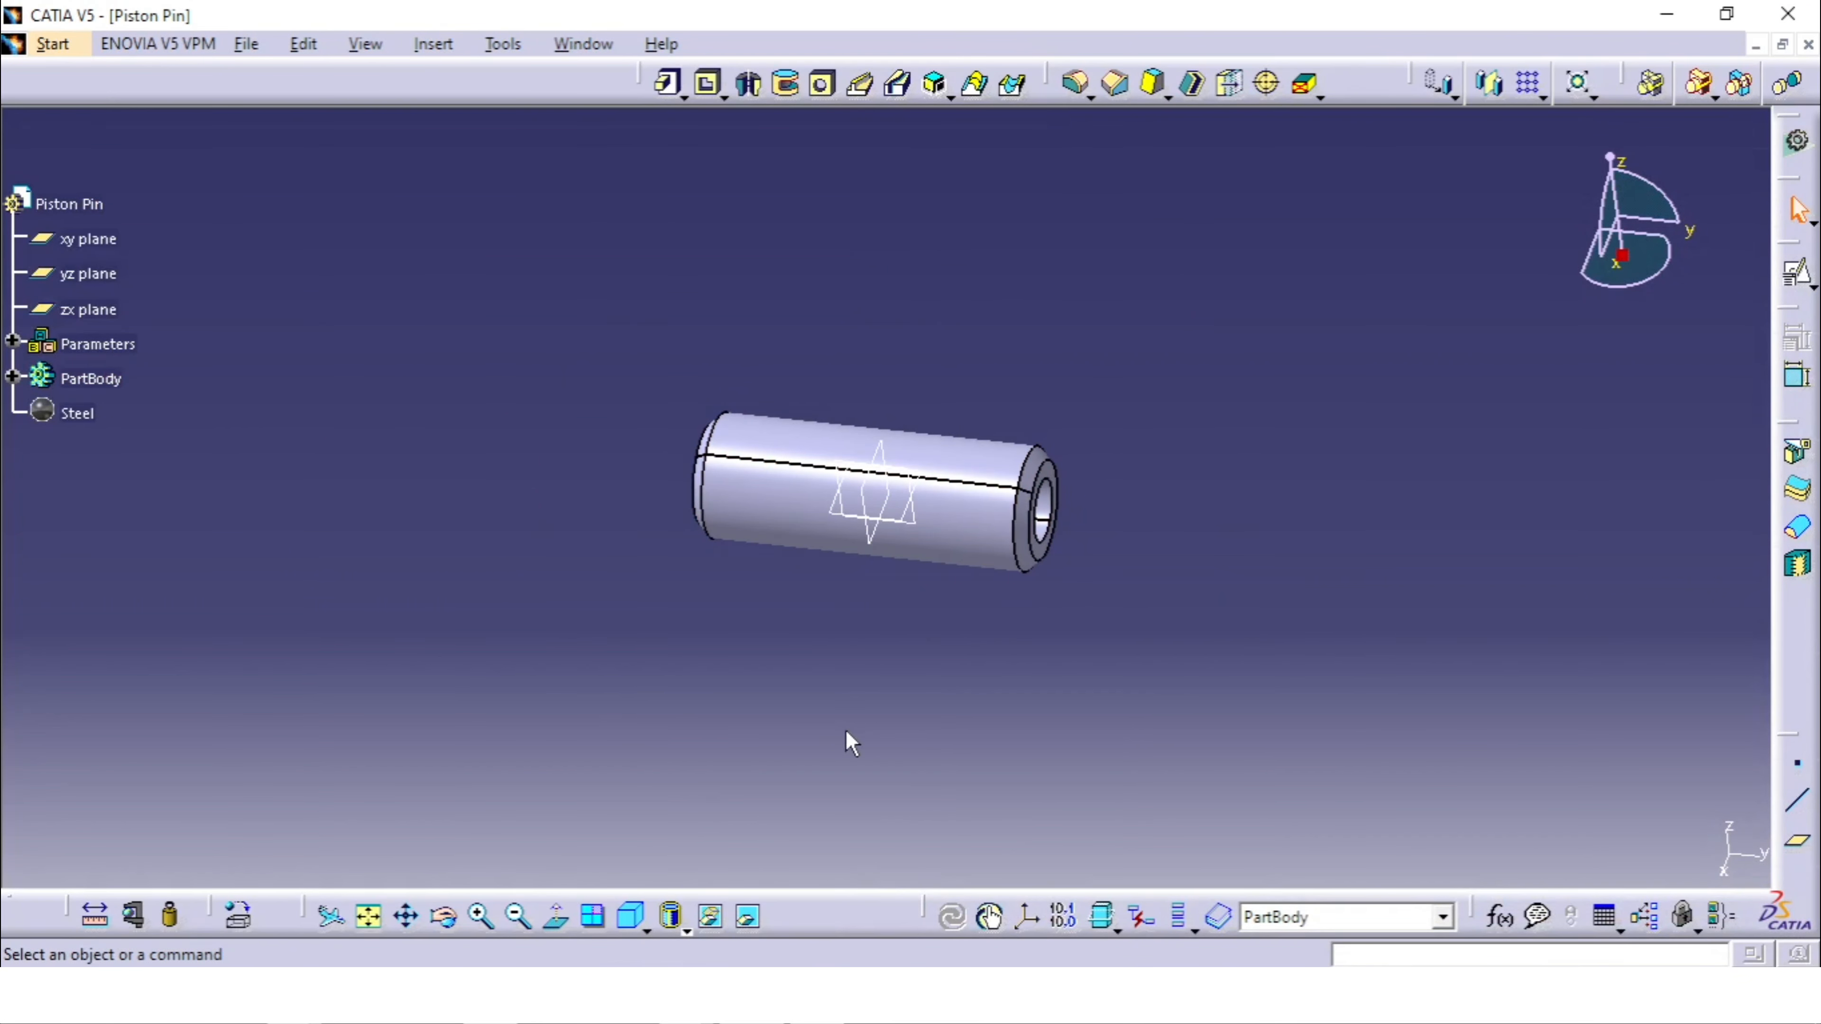
pyautogui.click(685, 928)
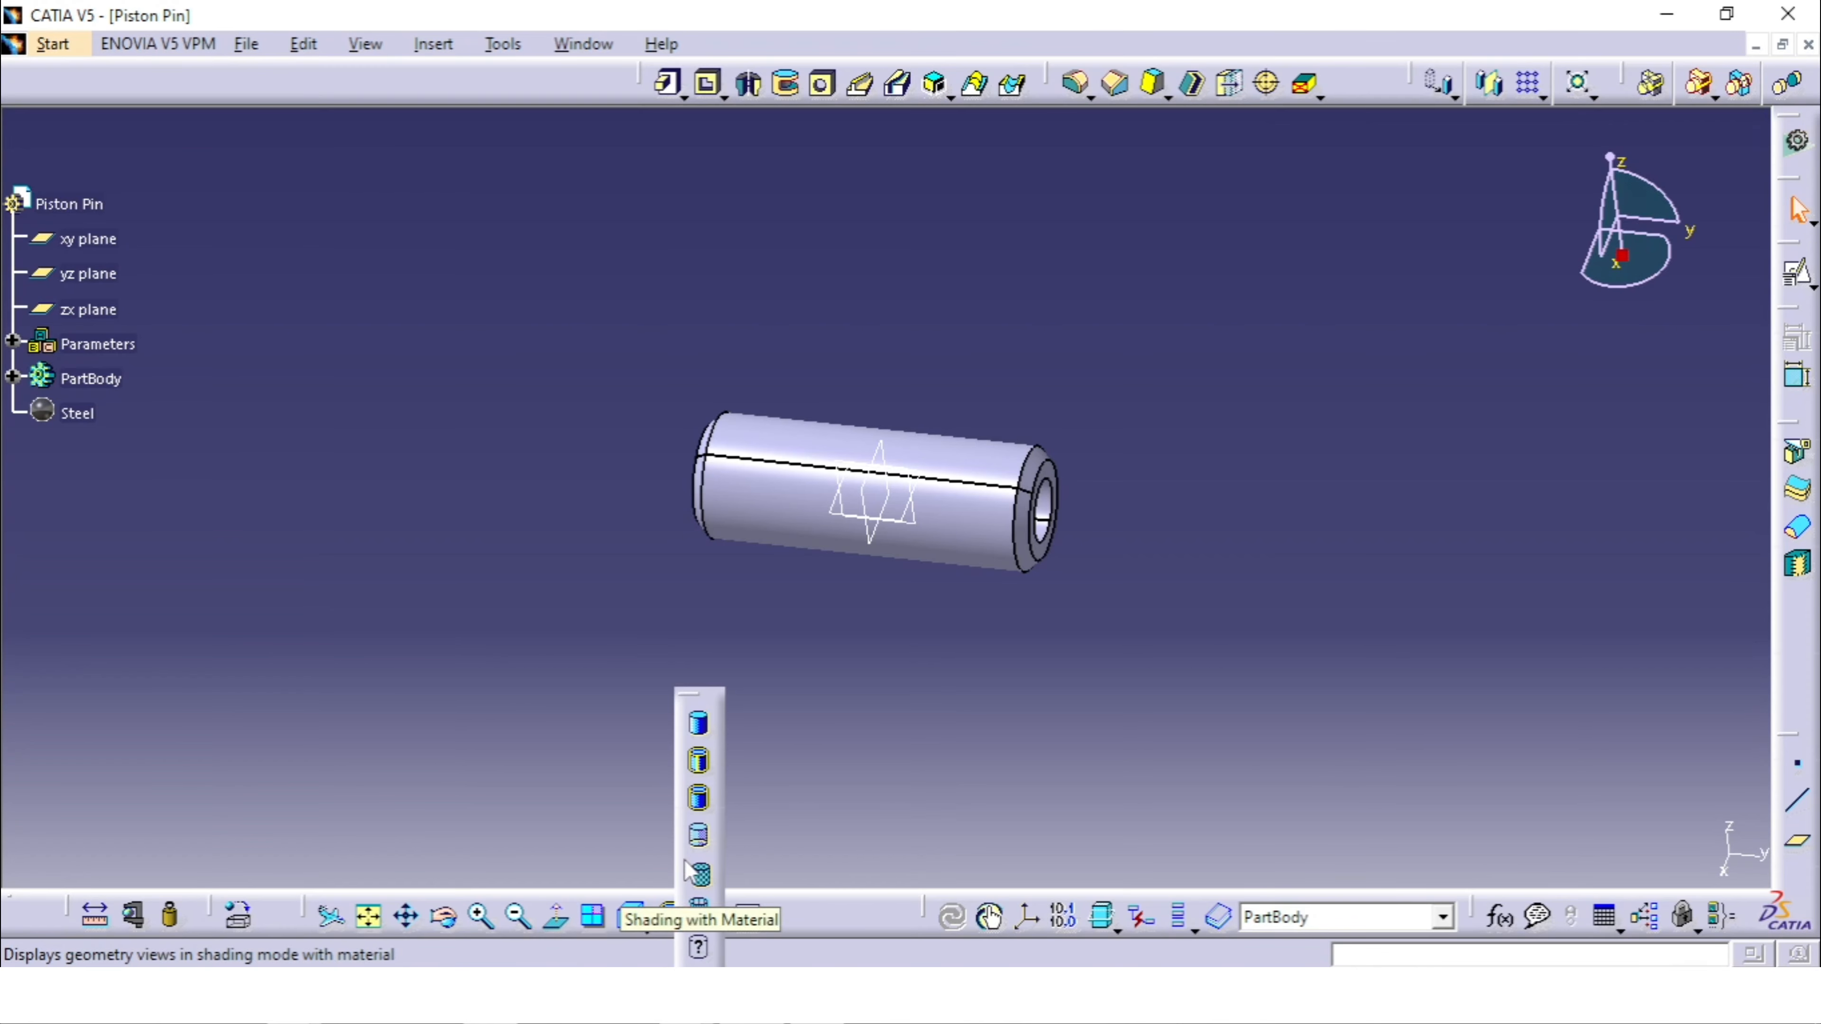
pyautogui.click(699, 875)
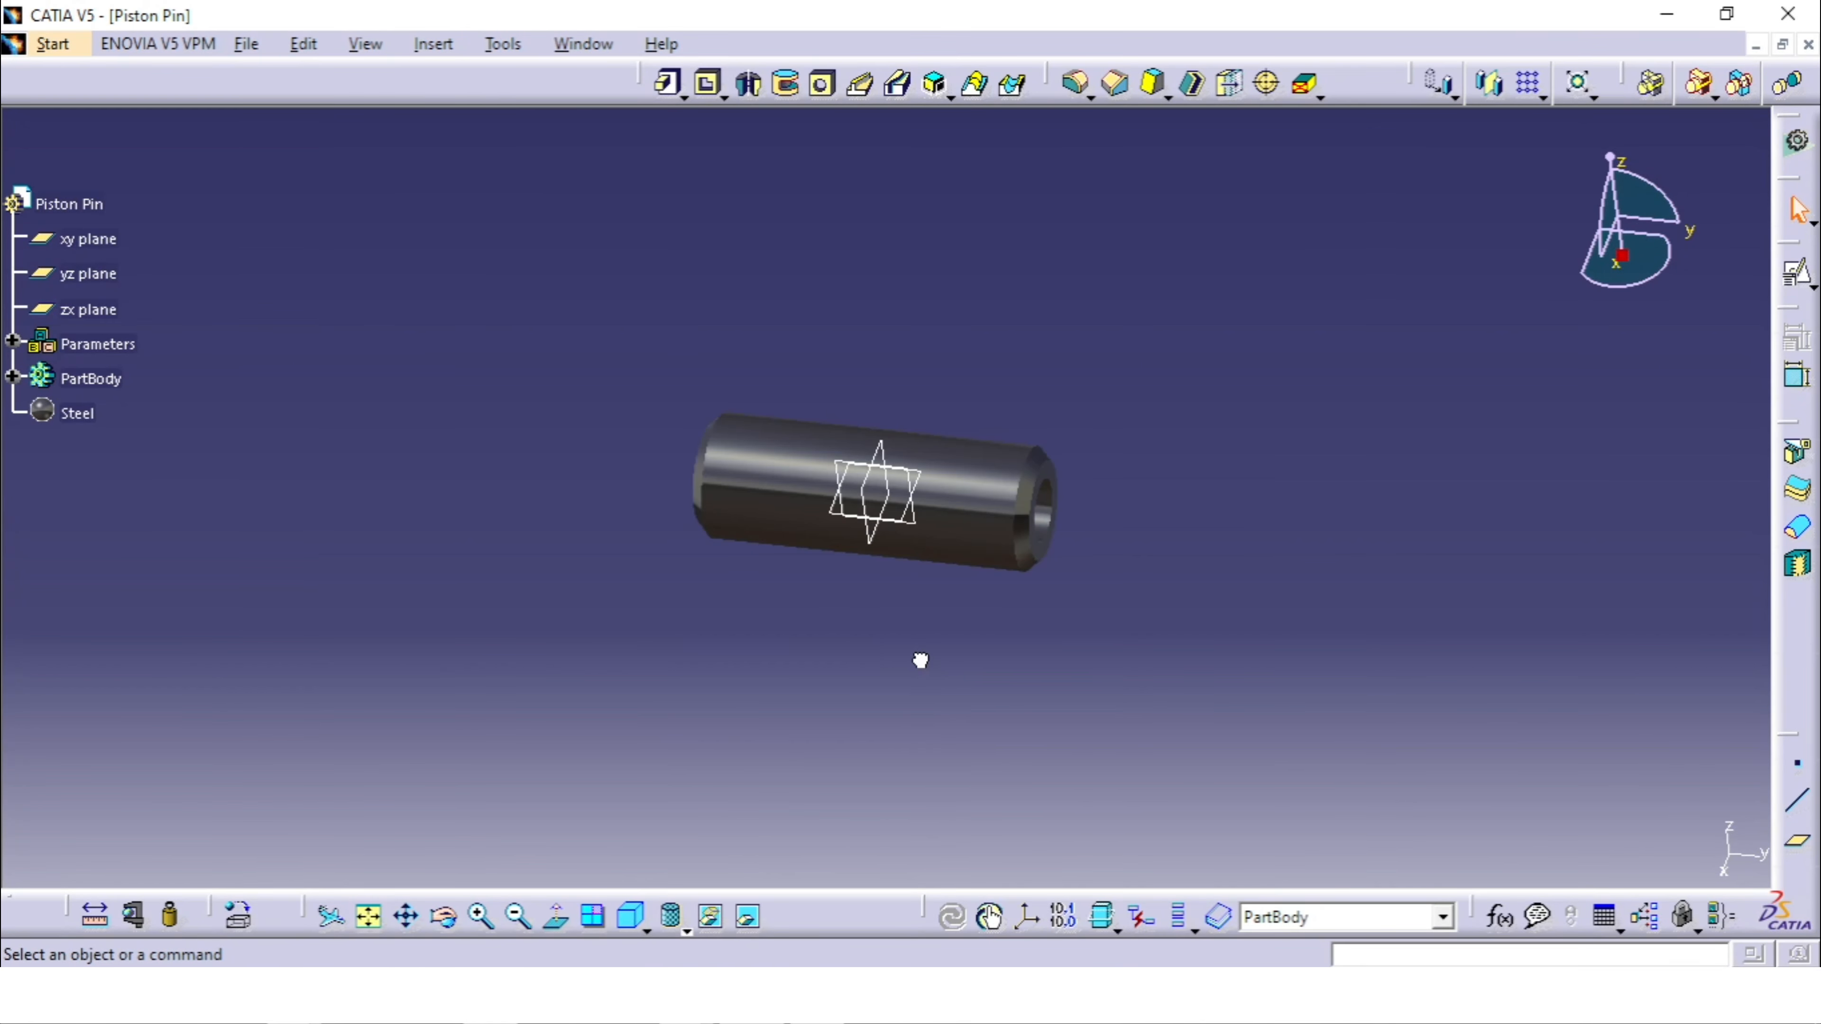
pyautogui.moveTo(919, 658)
pyautogui.mouseDown(button='middle')
pyautogui.moveTo(1075, 453)
pyautogui.moveTo(1098, 516)
pyautogui.moveTo(1122, 414)
pyautogui.moveTo(928, 504)
pyautogui.moveTo(1111, 411)
pyautogui.mouseUp(button='middle')
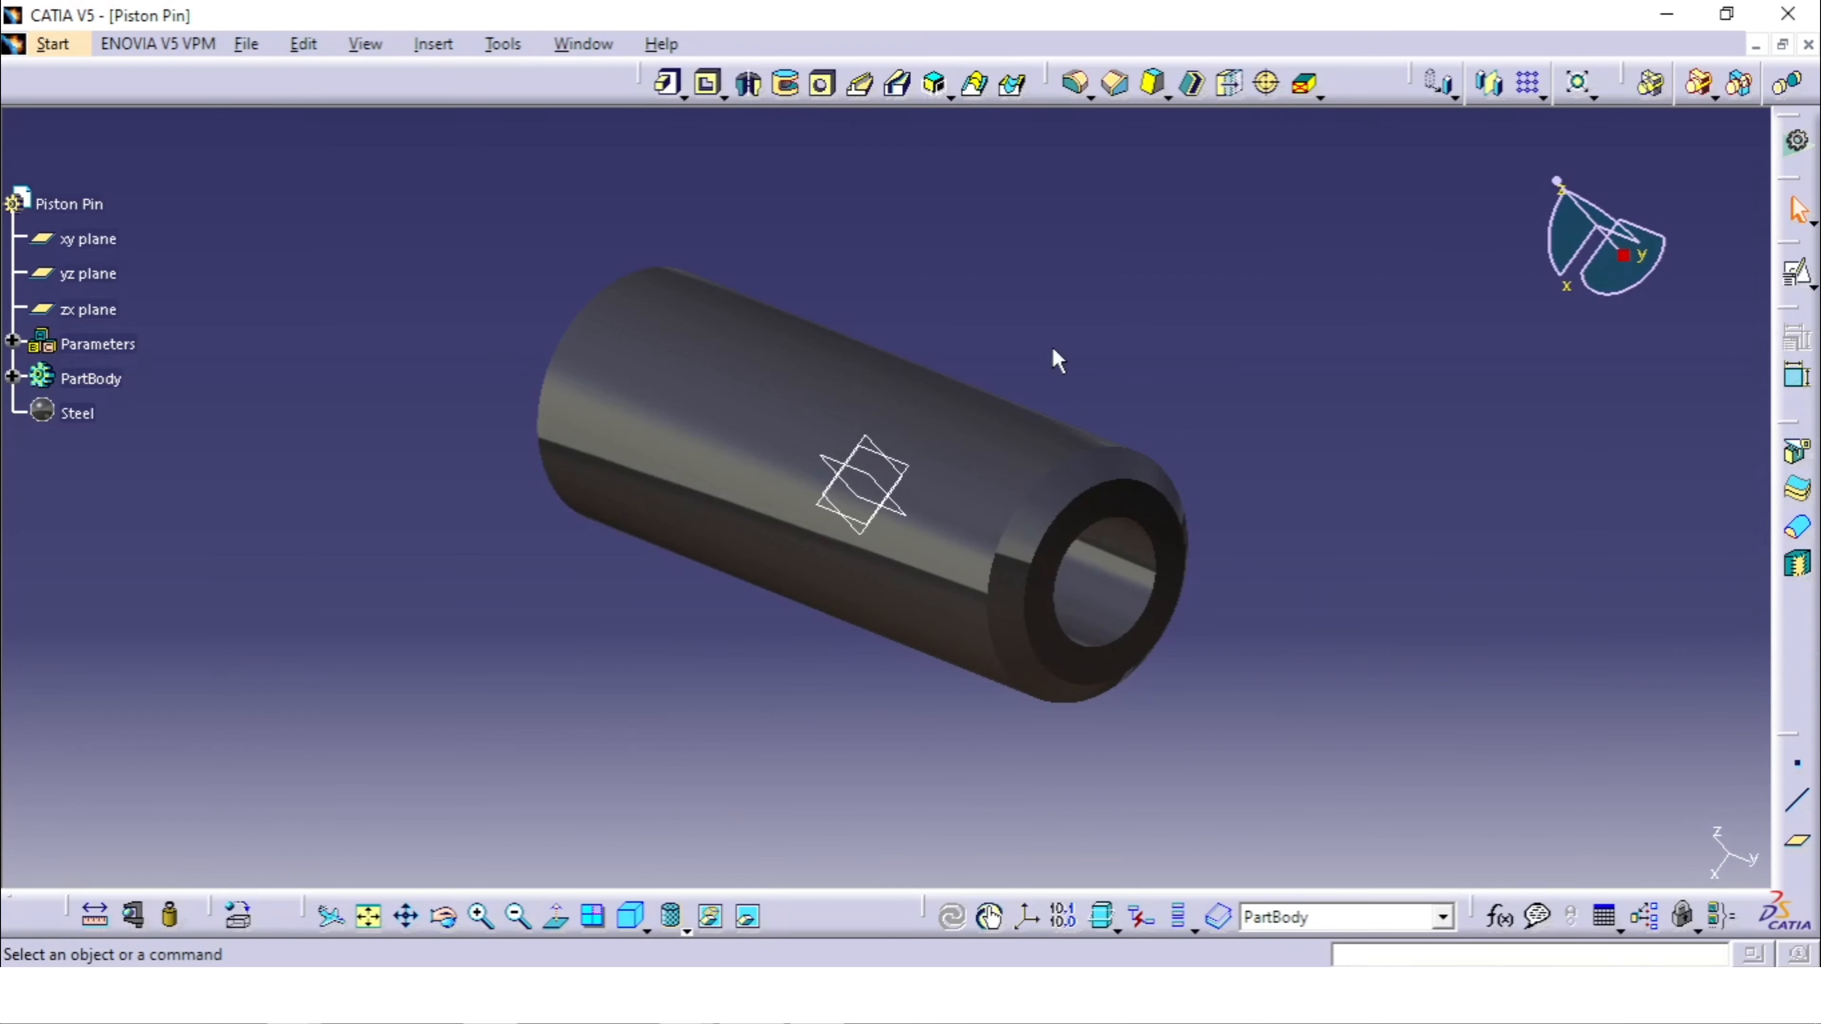
# Step: Tile the Piston Pin and Connecting Rod Cap windows vertically and make the rod cap window active
pyautogui.click(590, 44)
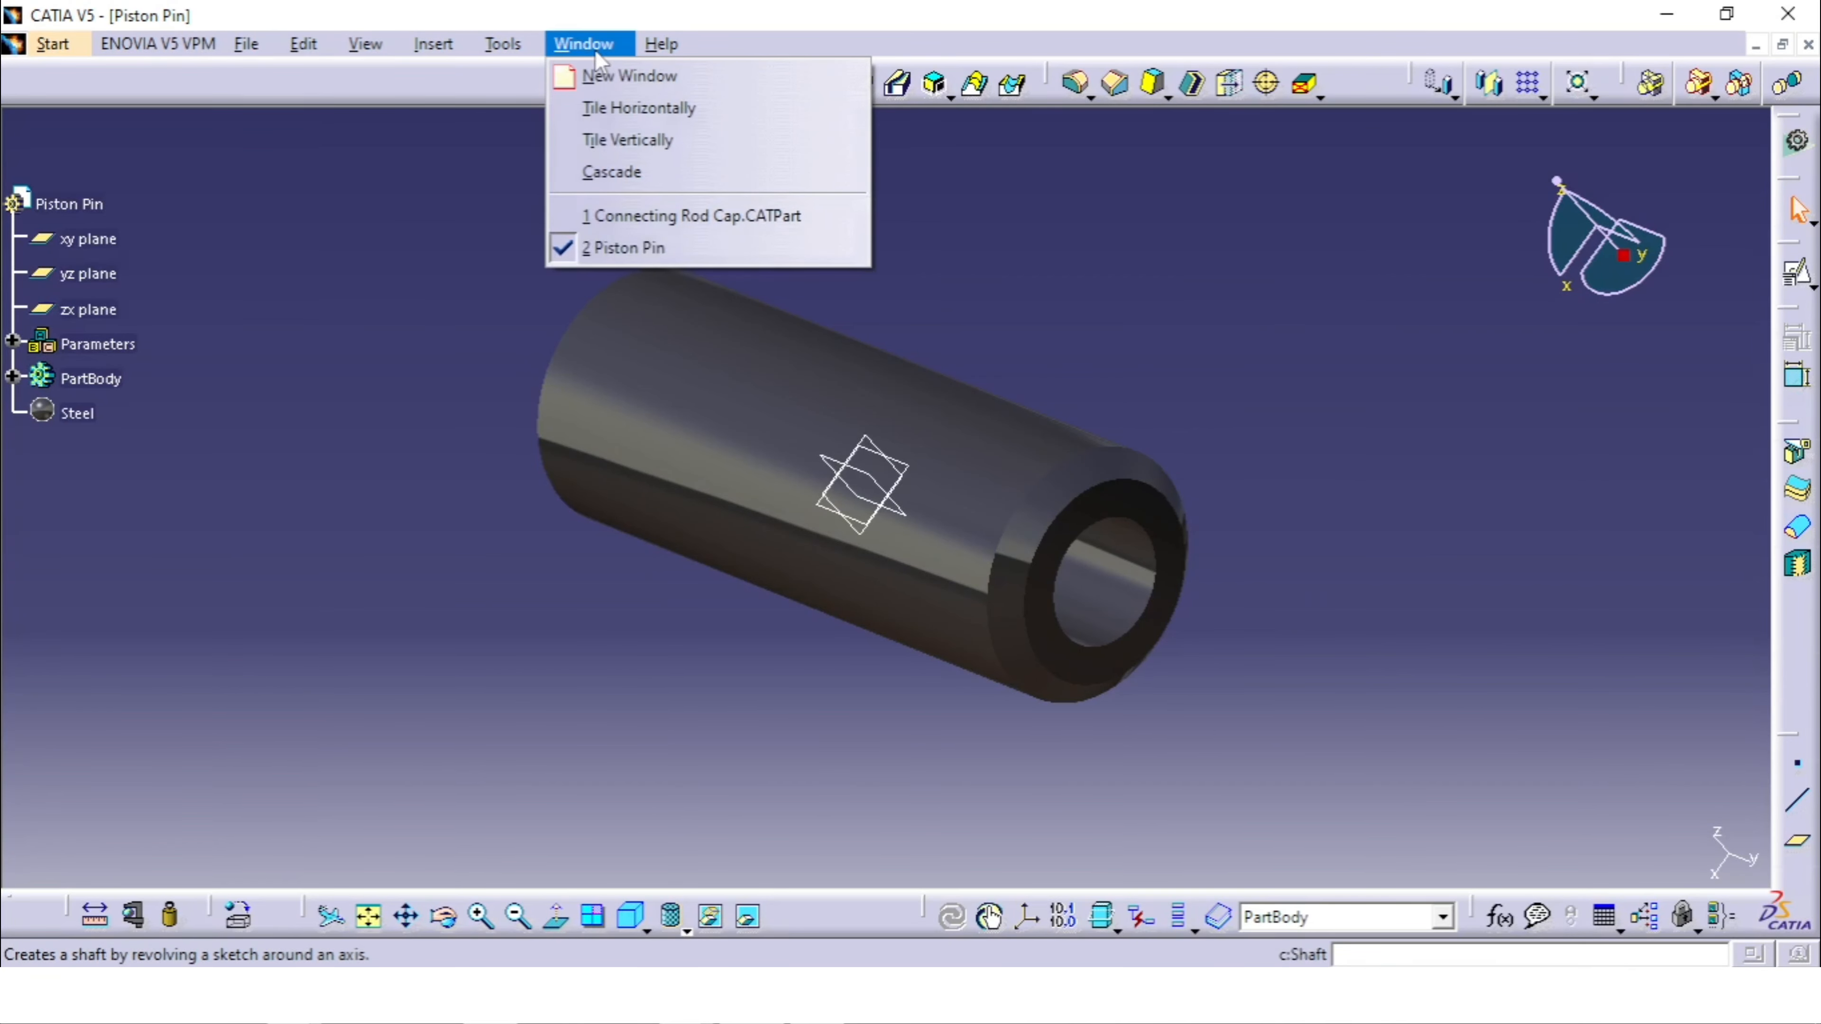
pyautogui.click(657, 142)
pyautogui.click(1350, 442)
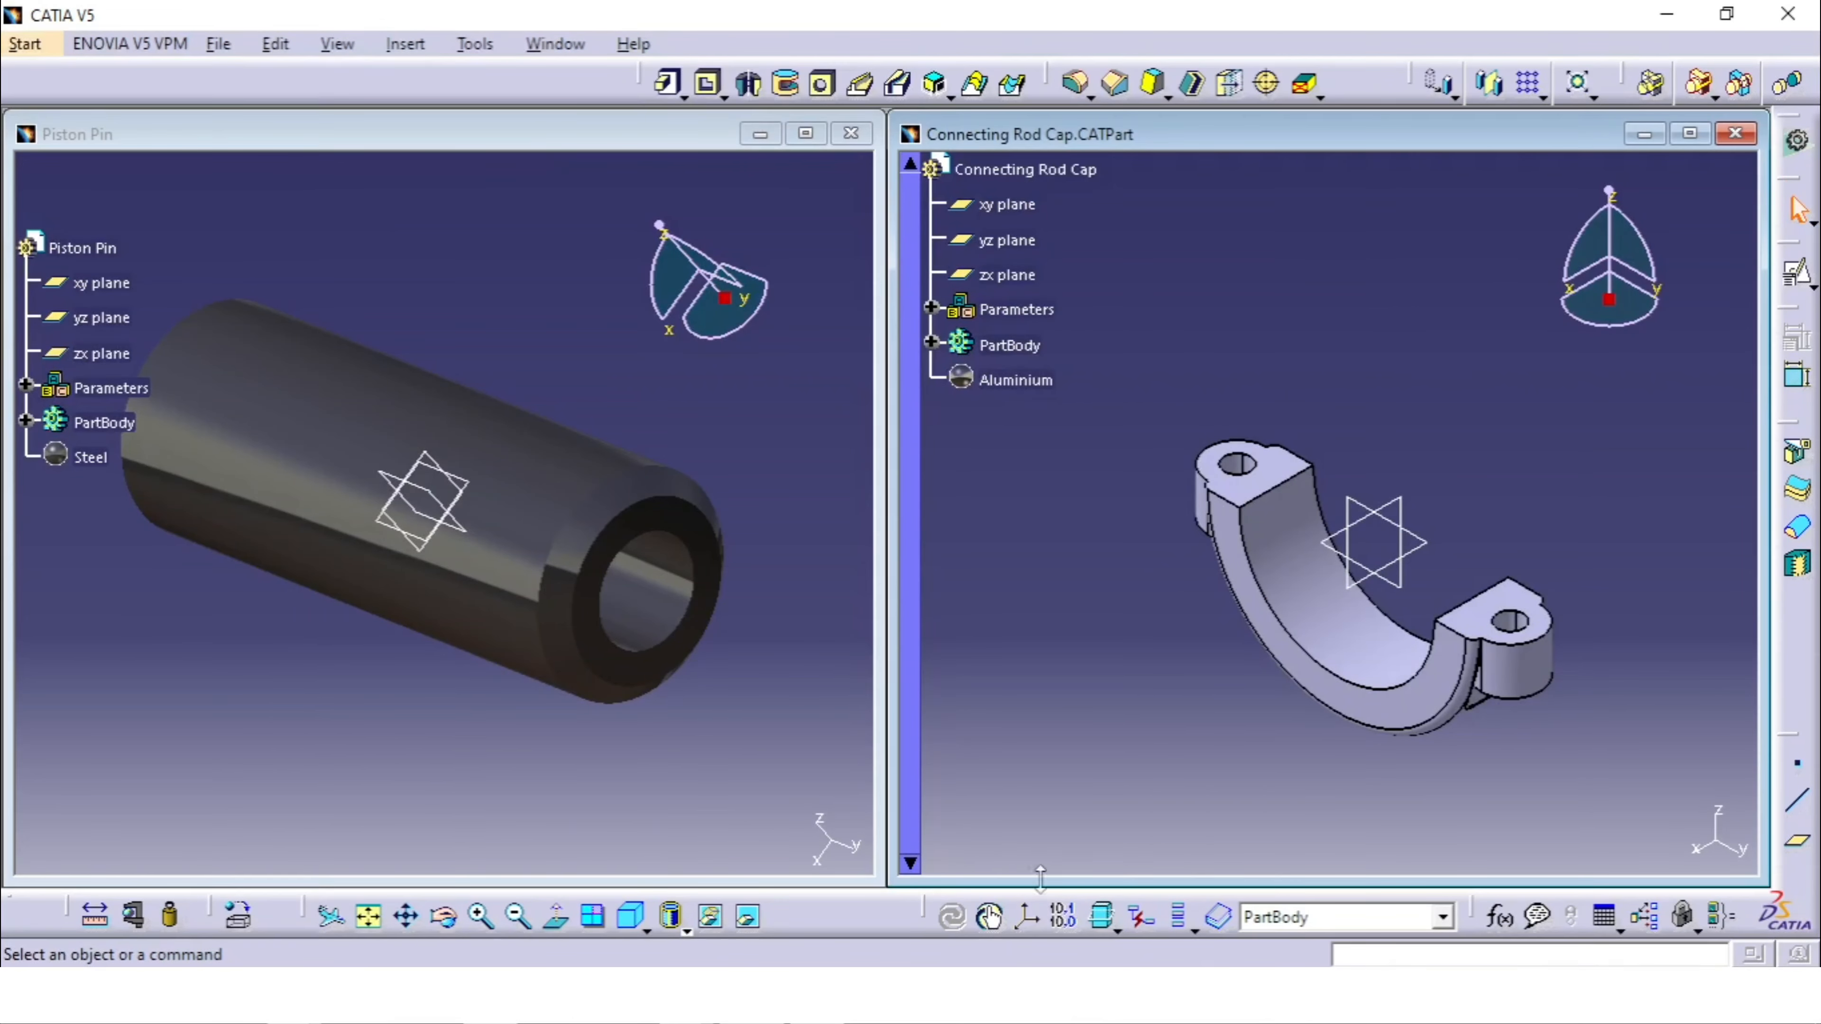
# Step: Display the connecting rod cap in Shading with Material mode and frame both parts for side-by-side comparison
pyautogui.click(687, 931)
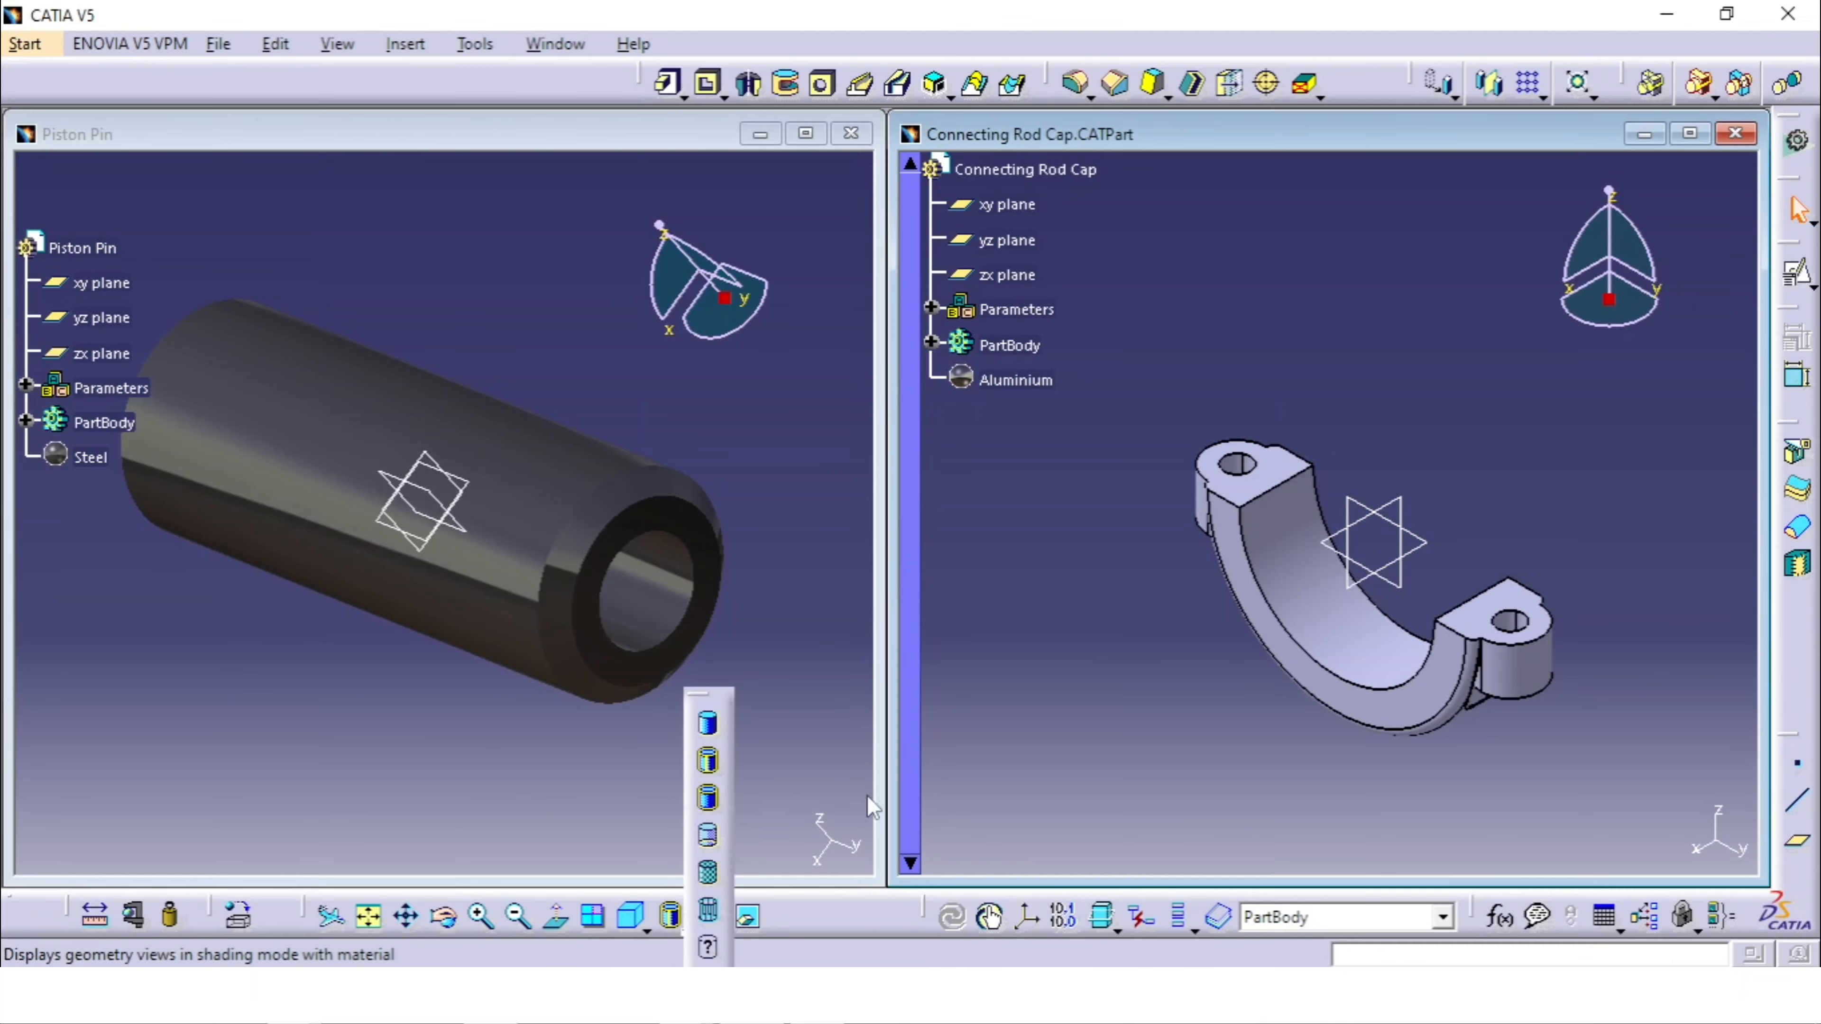
pyautogui.click(708, 875)
pyautogui.moveTo(1171, 683)
pyautogui.mouseDown(button='middle')
pyautogui.moveTo(1178, 713)
pyautogui.moveTo(1150, 606)
pyautogui.moveTo(1198, 518)
pyautogui.moveTo(1196, 539)
pyautogui.mouseUp(button='middle')
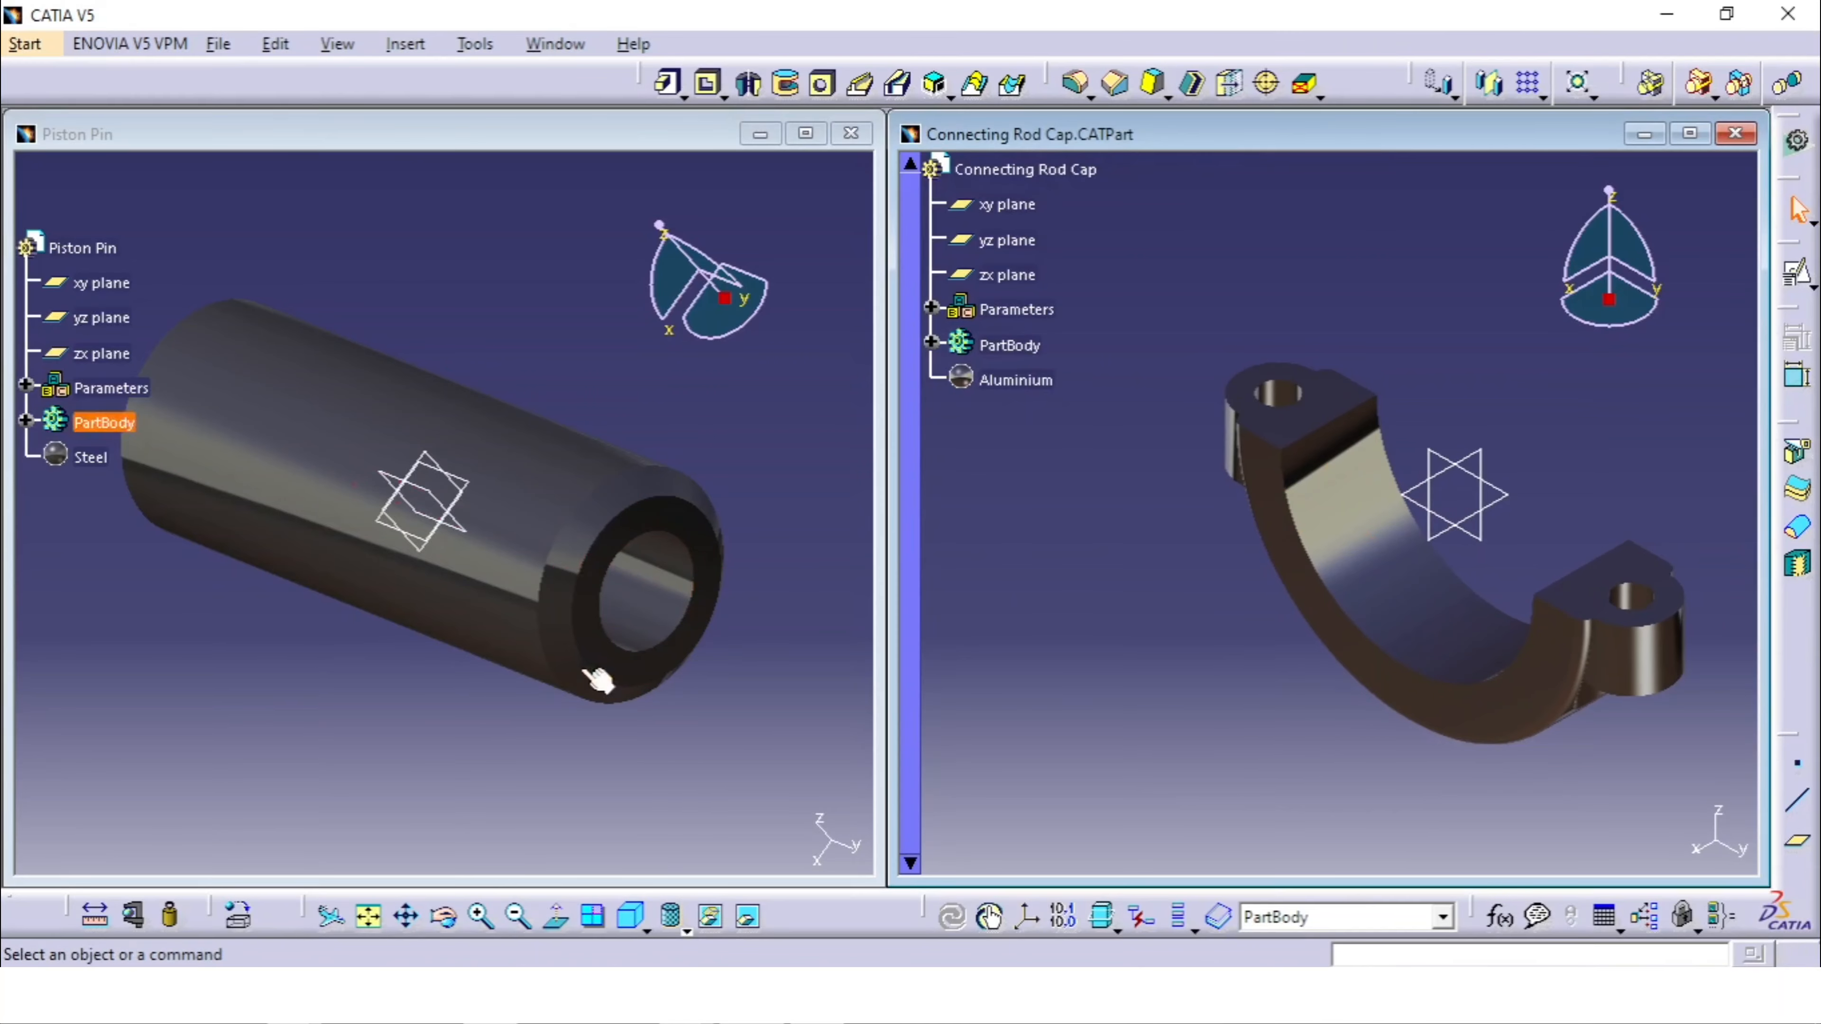
pyautogui.moveTo(417, 707); pyautogui.dragTo(423, 775, button='middle')
pyautogui.moveTo(443, 649); pyautogui.dragTo(500, 687, button='middle')
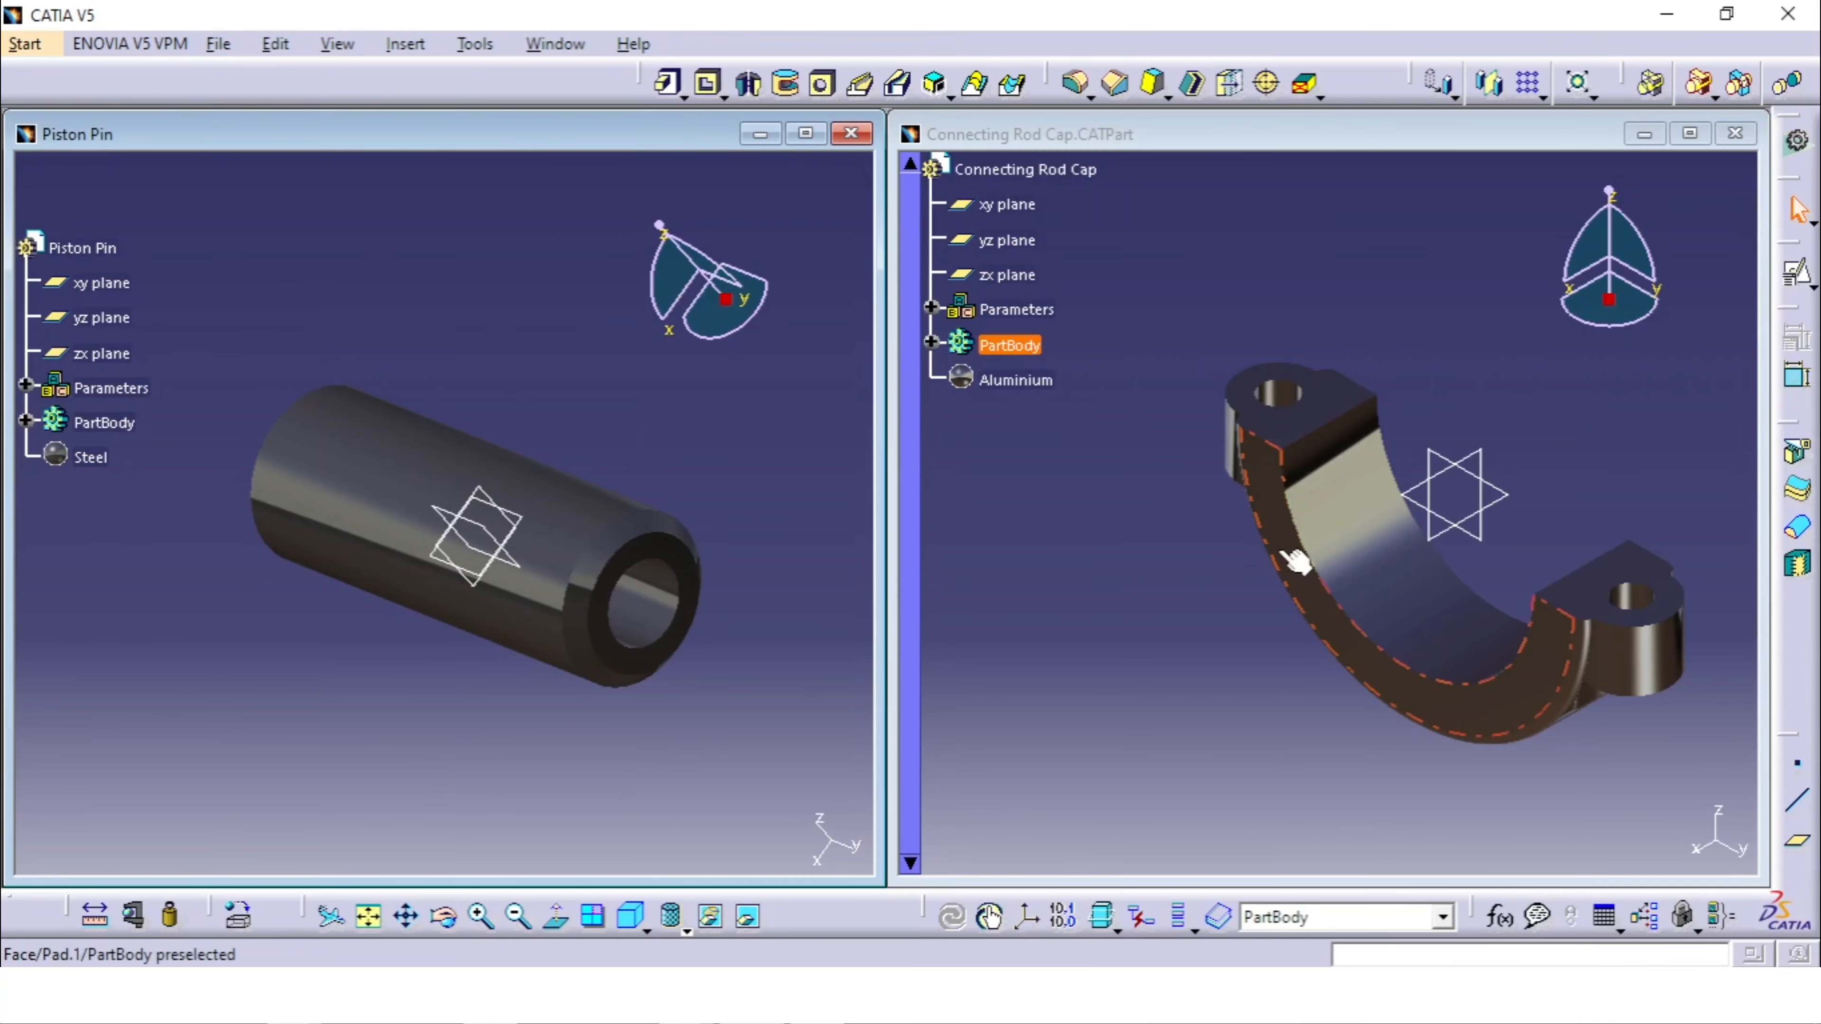